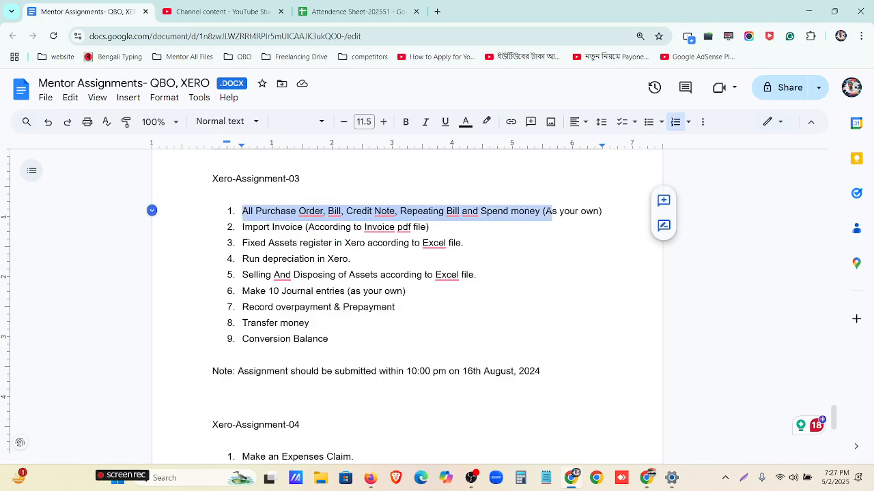
# Review the nine tasks listed under Xero-Assignment-03 in the mentor assignments document
pyautogui.moveTo(241, 228); pyautogui.dragTo(445, 227)
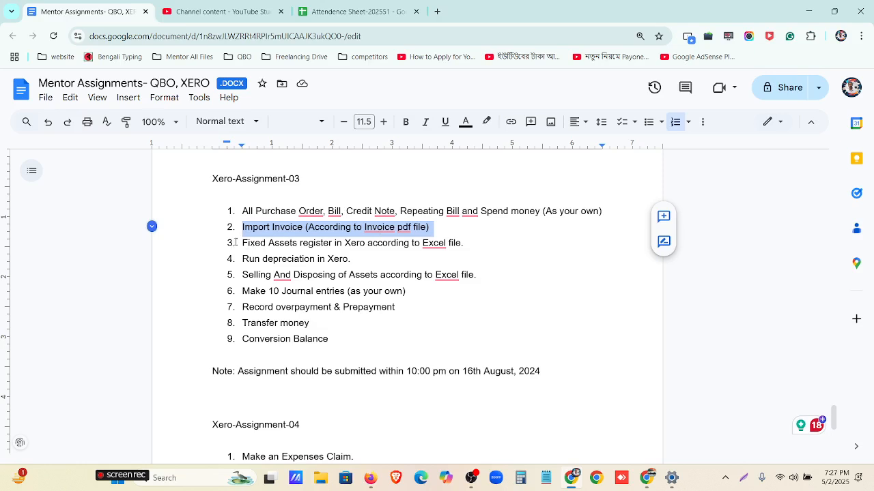
pyautogui.moveTo(235, 243); pyautogui.dragTo(453, 250)
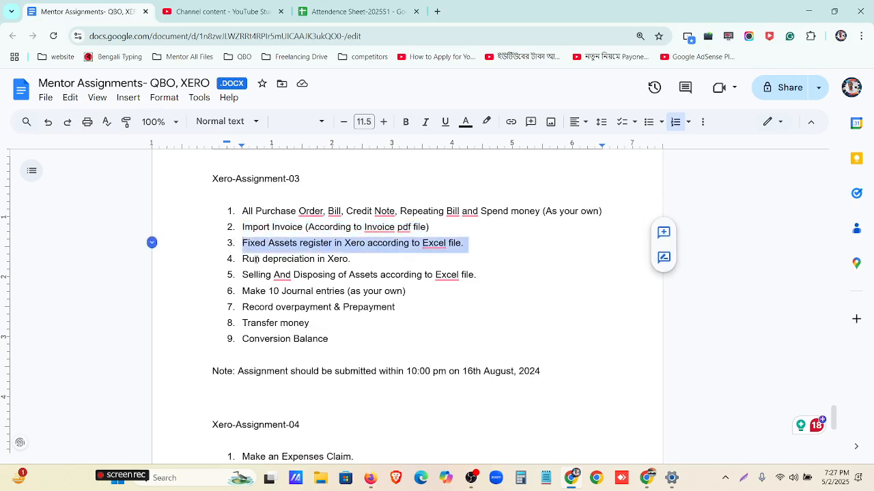
pyautogui.moveTo(242, 259); pyautogui.dragTo(481, 275)
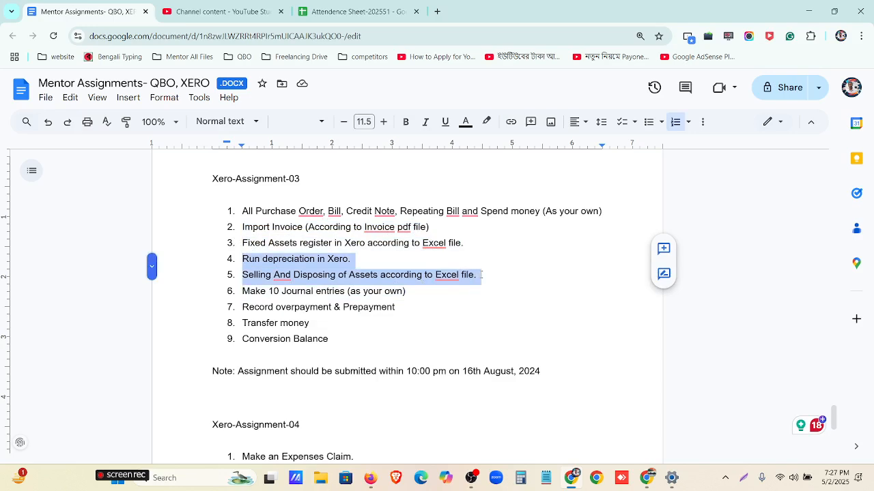
pyautogui.moveTo(244, 292); pyautogui.dragTo(391, 290)
pyautogui.moveTo(243, 308); pyautogui.dragTo(402, 344)
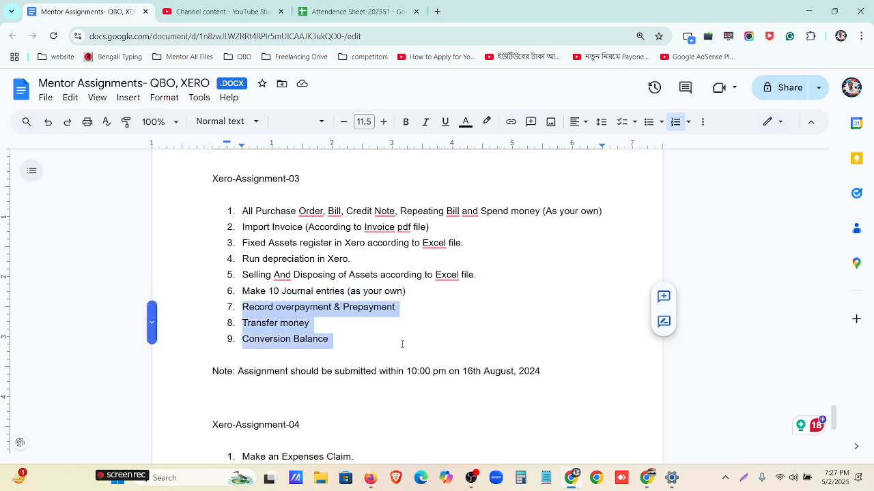
pyautogui.click(368, 344)
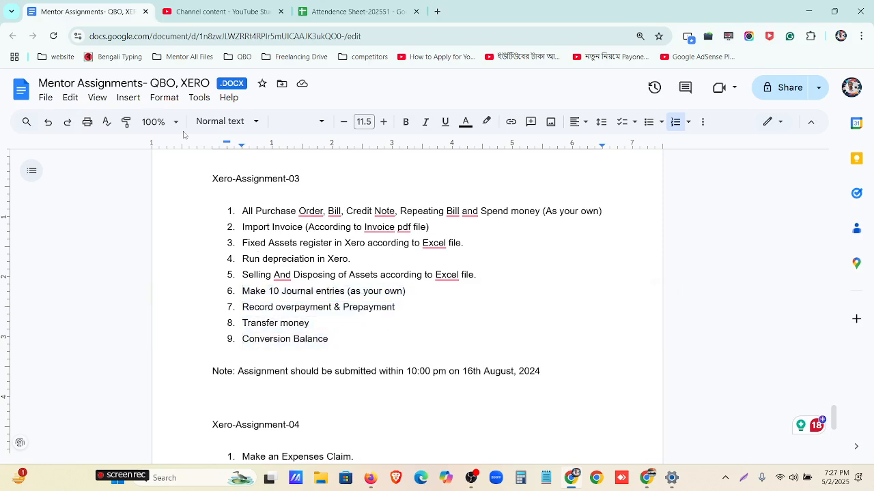
# Open the Xero-Guidelines folder of Google Drive in a new browser tab from the Freelancing Drive bookmarks
pyautogui.click(437, 11)
pyautogui.click(301, 56)
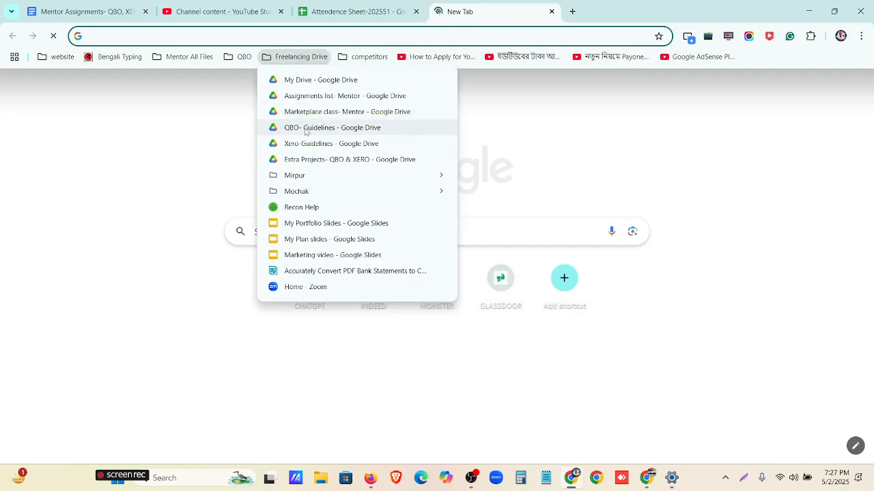
pyautogui.click(307, 131)
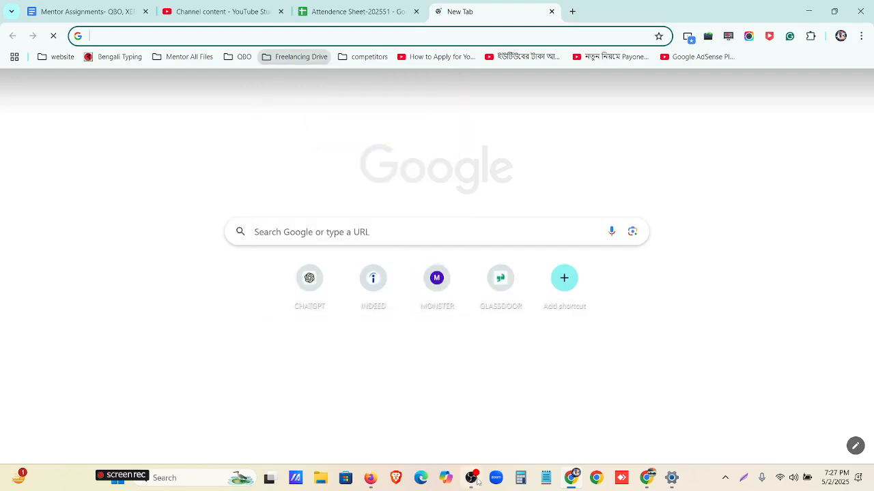
pyautogui.moveTo(476, 481)
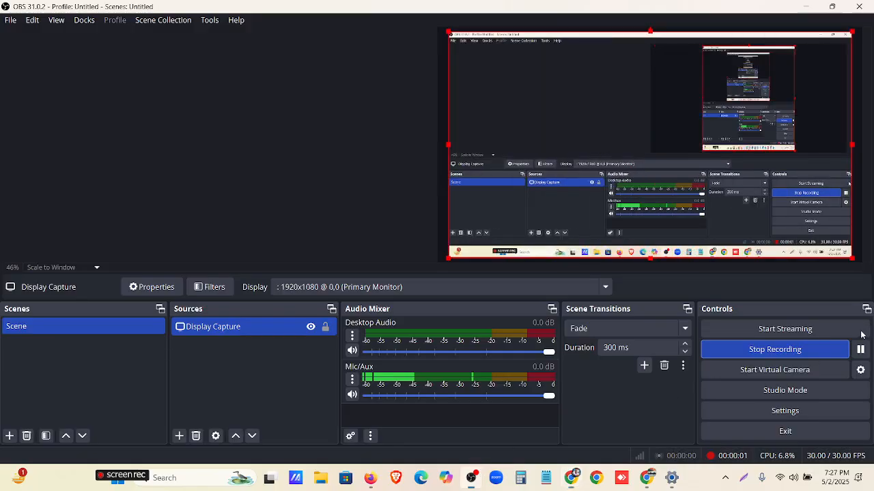
pyautogui.click(860, 350)
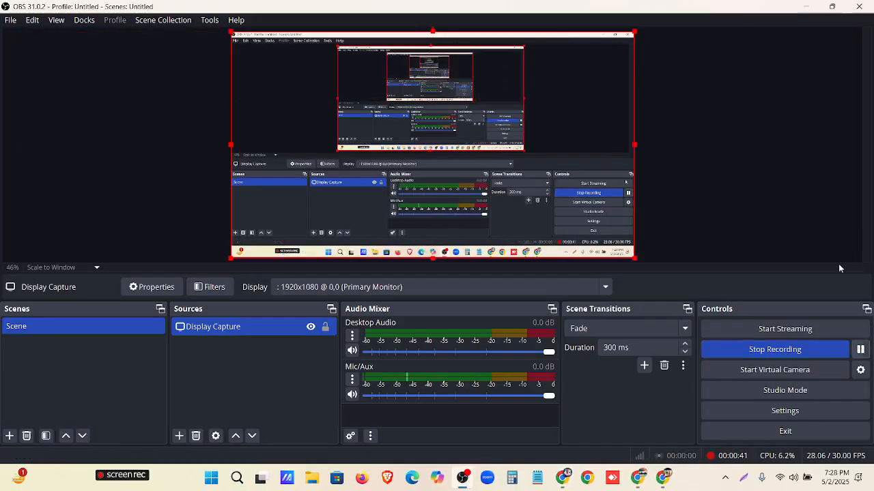
pyautogui.click(808, 7)
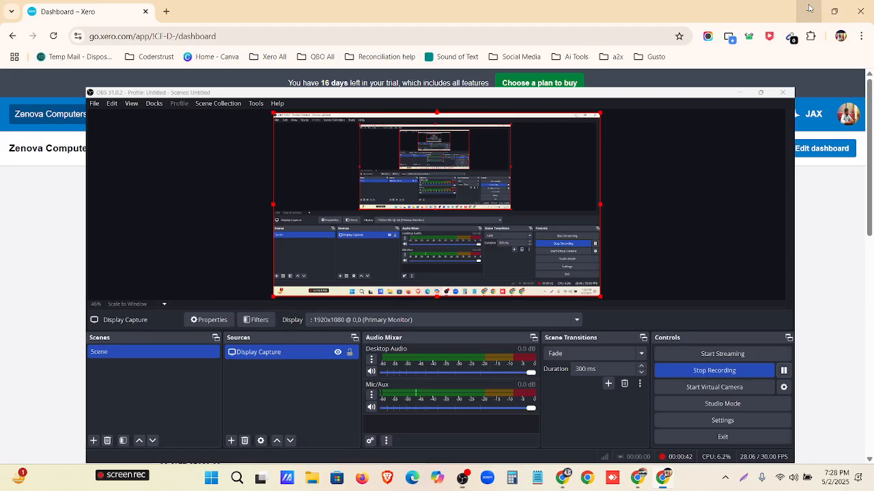
# Return to Google Drive, open the Assignment-3 folder inside Offline, and check it against the assignment document
pyautogui.click(562, 480)
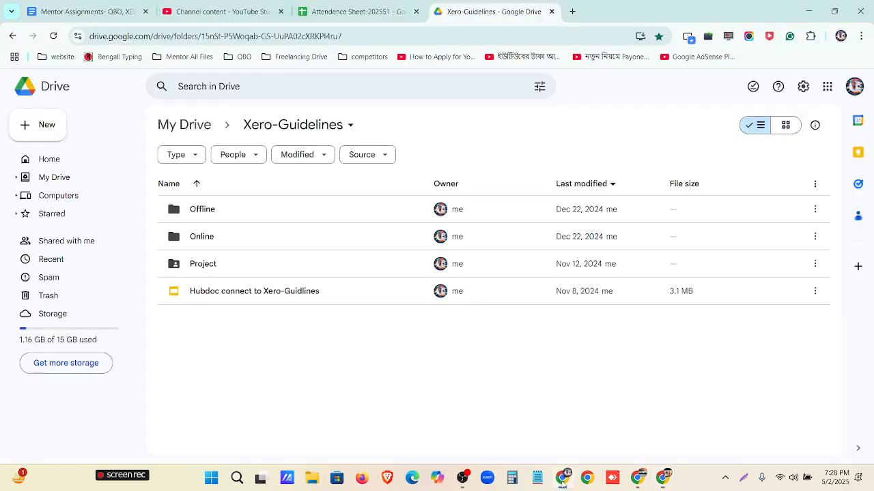
pyautogui.doubleClick(258, 213)
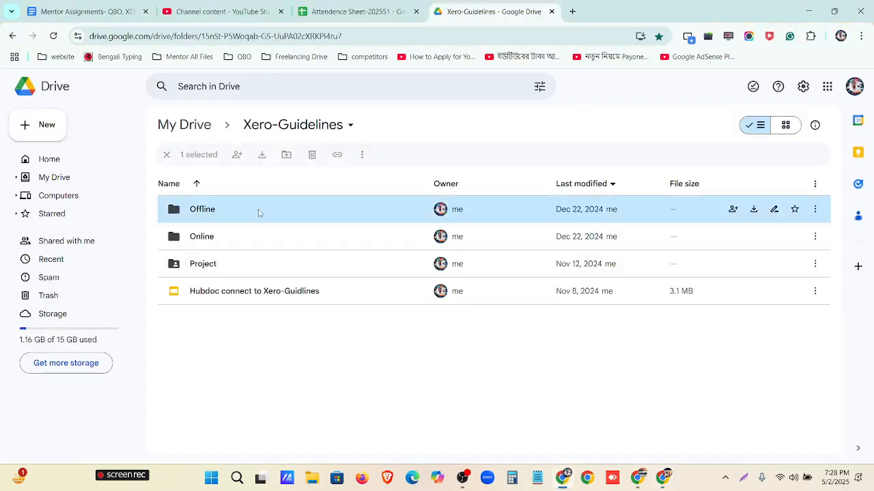
pyautogui.doubleClick(254, 265)
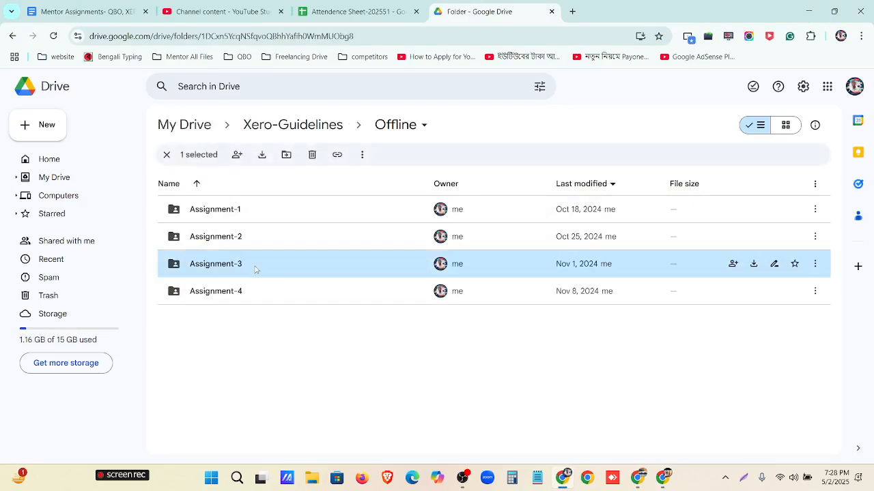
pyautogui.click(109, 13)
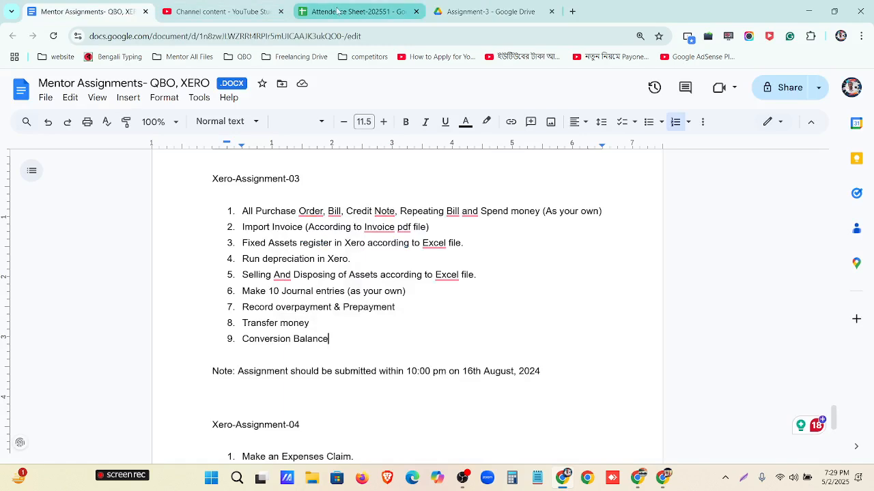
pyautogui.click(518, 11)
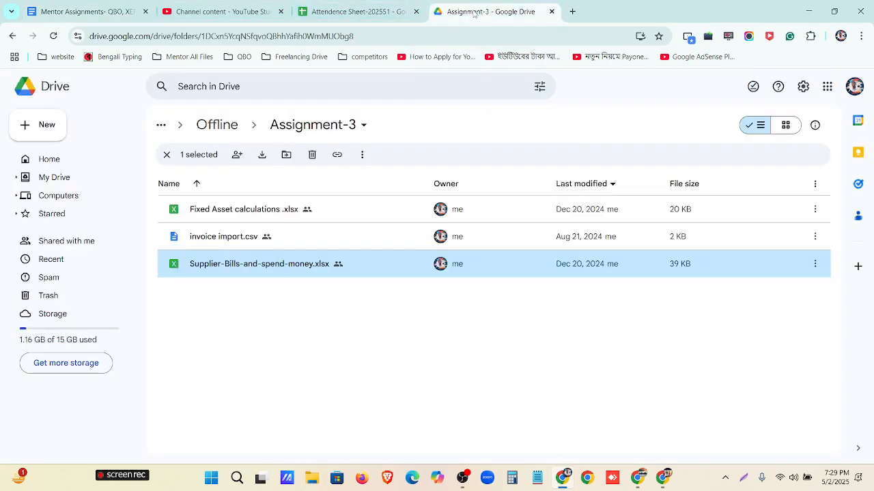
# Open Supplier-Bills-and-spend-money.xlsx and review its purchase order, bill, repeating bill and spend money sheets
pyautogui.doubleClick(263, 266)
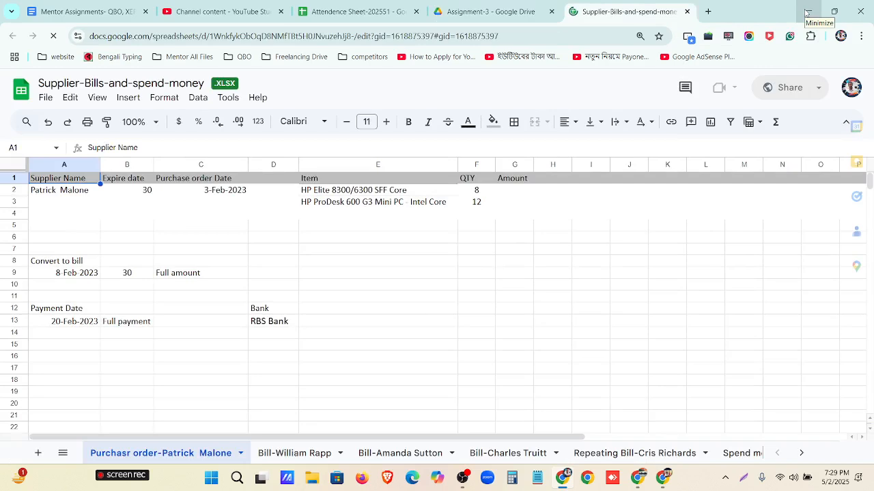
pyautogui.click(310, 455)
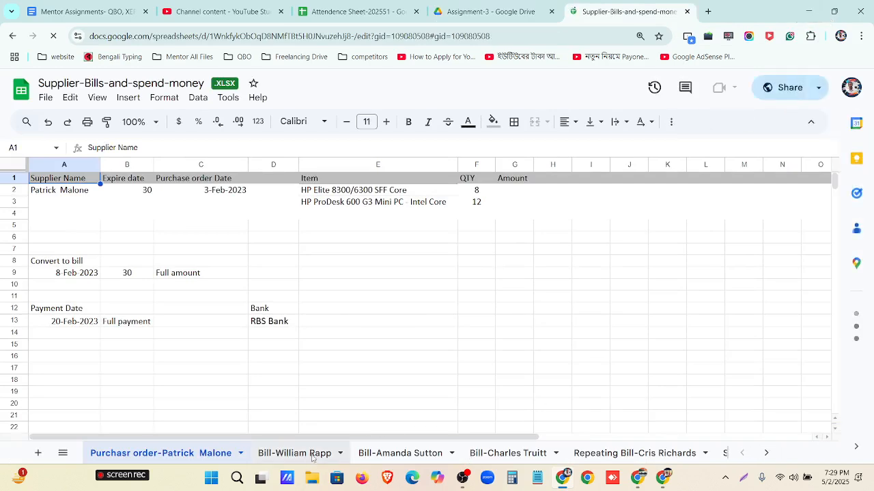
pyautogui.click(396, 455)
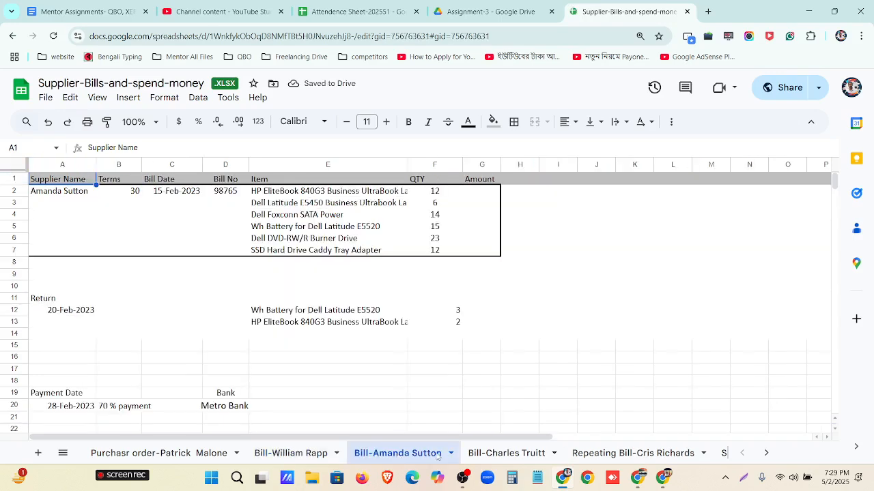
pyautogui.click(496, 453)
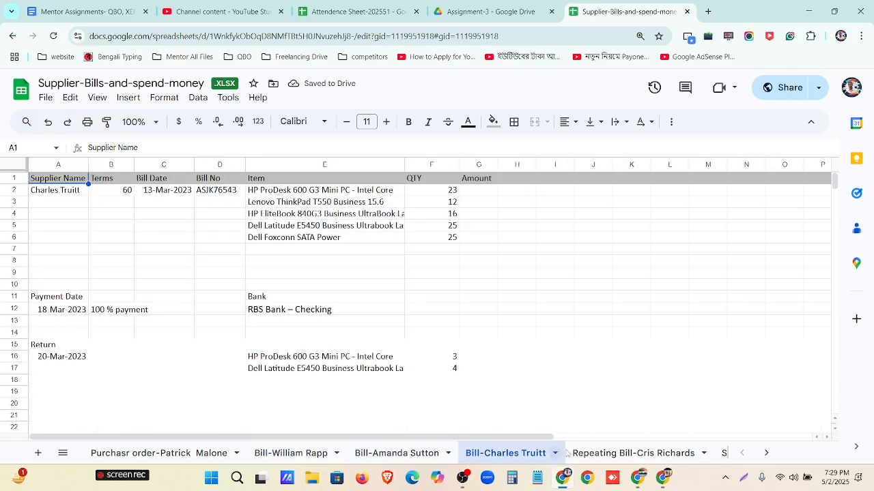
pyautogui.click(603, 454)
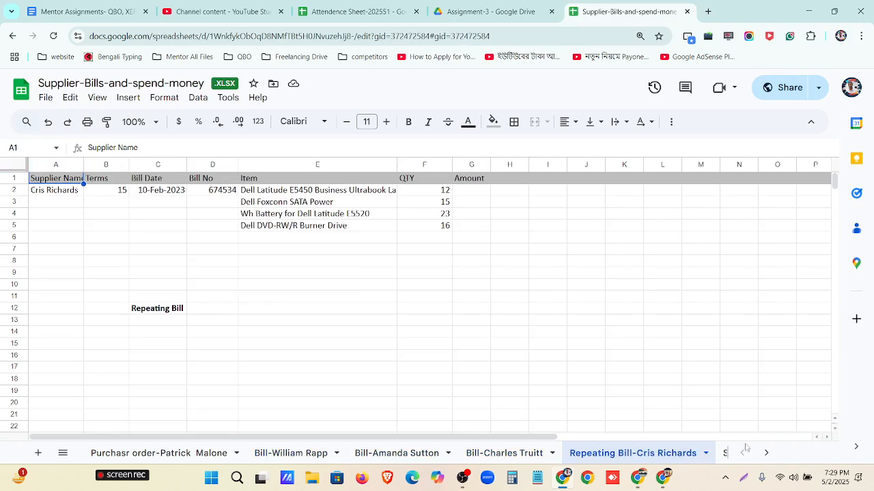
pyautogui.click(764, 454)
pyautogui.click(645, 453)
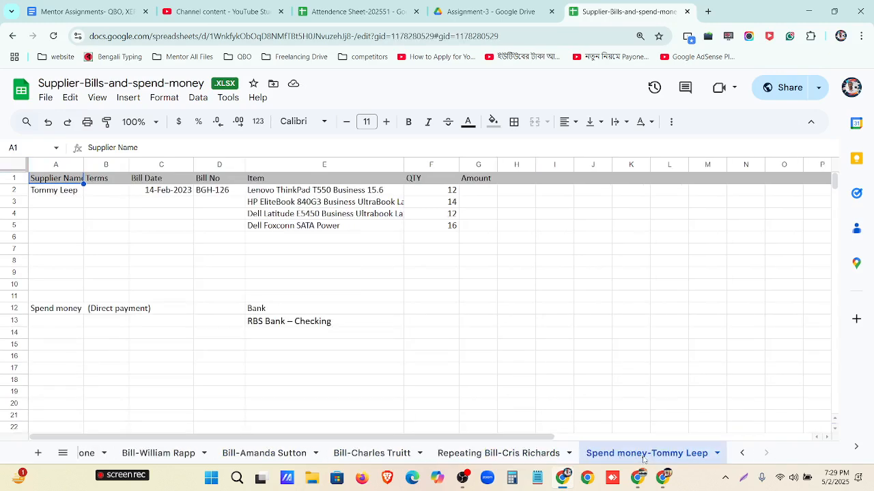
# Switch to Xero, open the Purchases overview and hide its help banner
pyautogui.hotkey('alt', 'Tab')
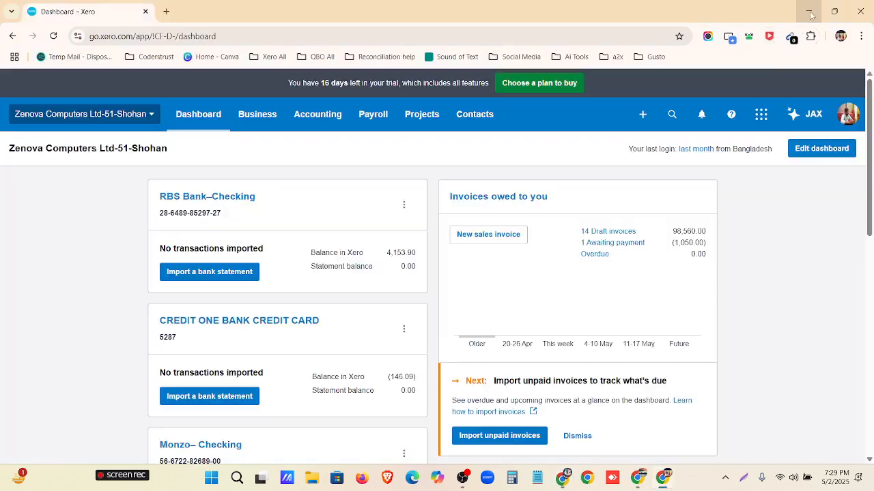
pyautogui.click(250, 120)
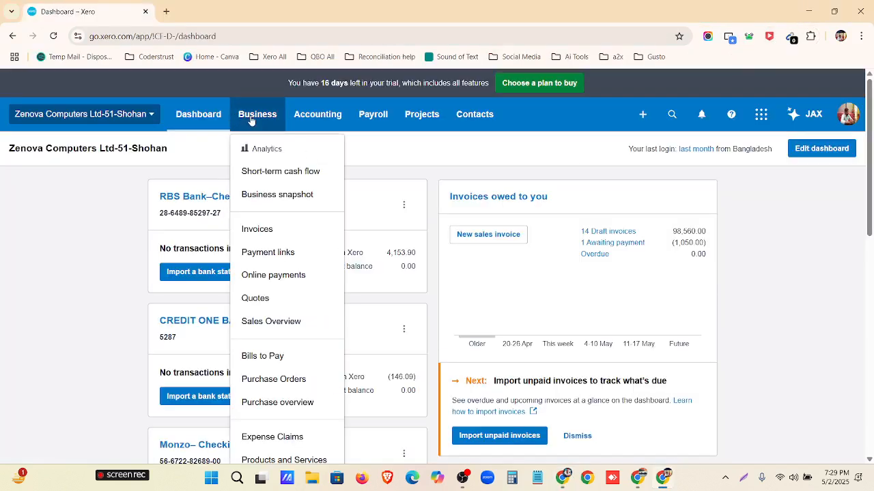
pyautogui.click(250, 402)
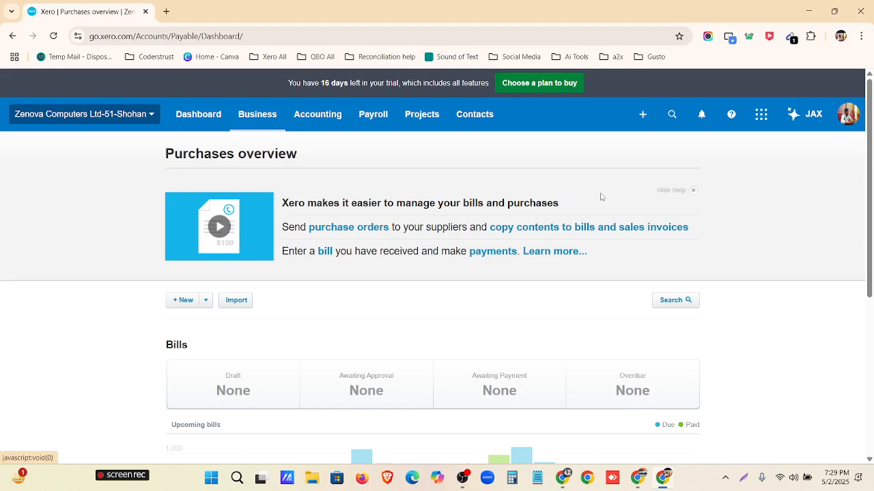
pyautogui.click(692, 192)
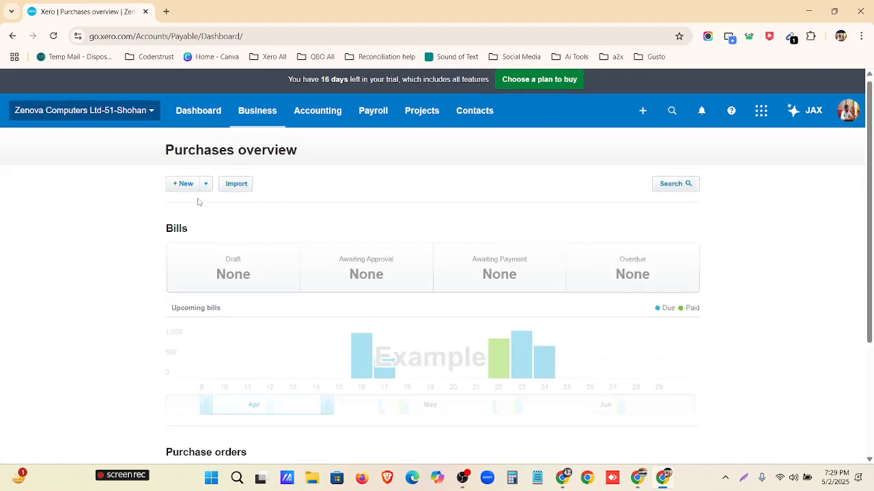
pyautogui.scroll(-3, 219, 272)
pyautogui.scroll(5, 220, 272)
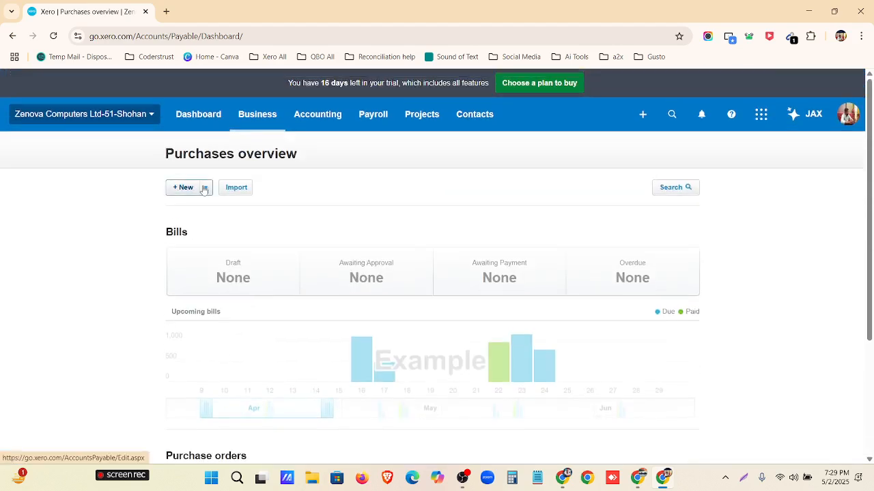
# Examine the purchase transaction types that can be created, including Spend money among the general create options
pyautogui.click(204, 189)
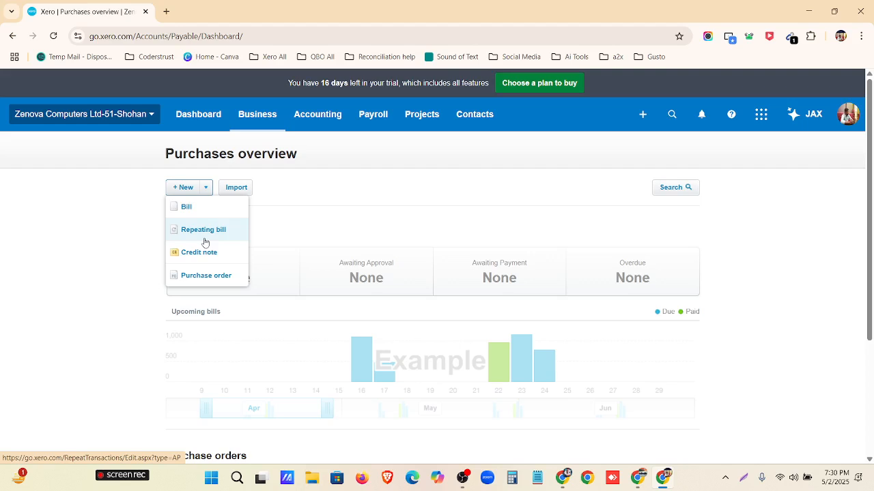
pyautogui.click(354, 216)
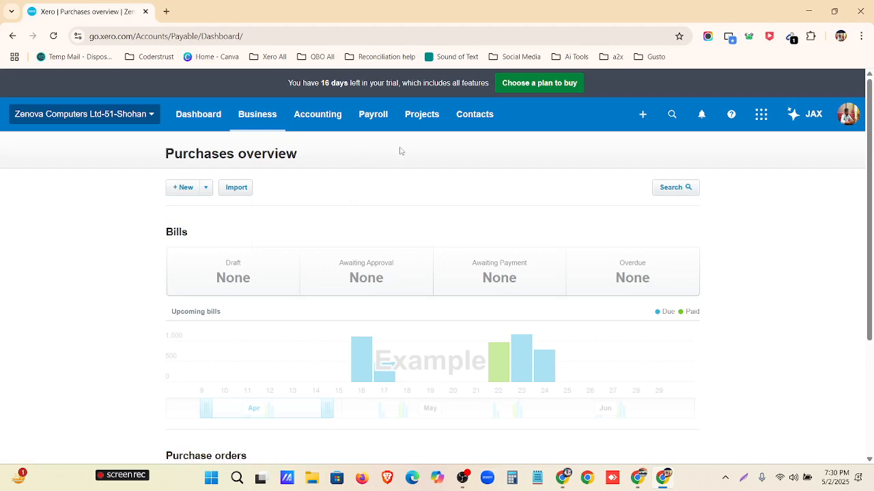
pyautogui.click(641, 114)
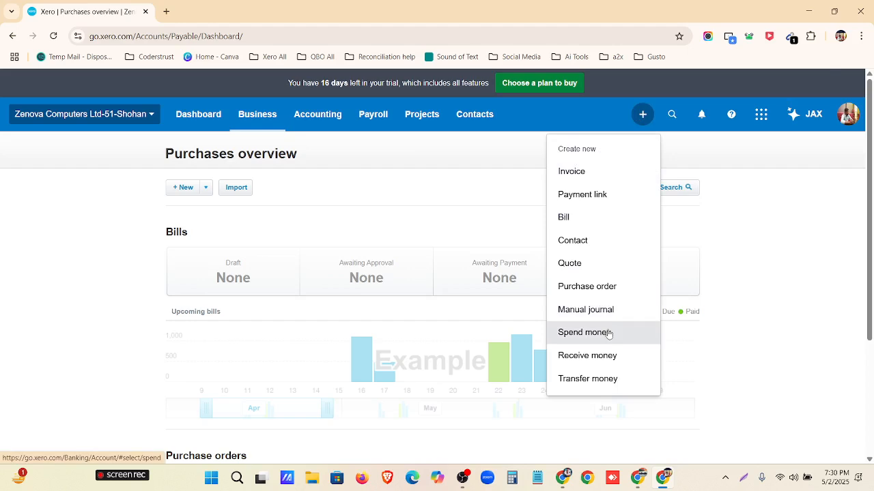
pyautogui.click(299, 228)
# Start a new purchase order and choose an existing supplier as its contact
pyautogui.click(209, 189)
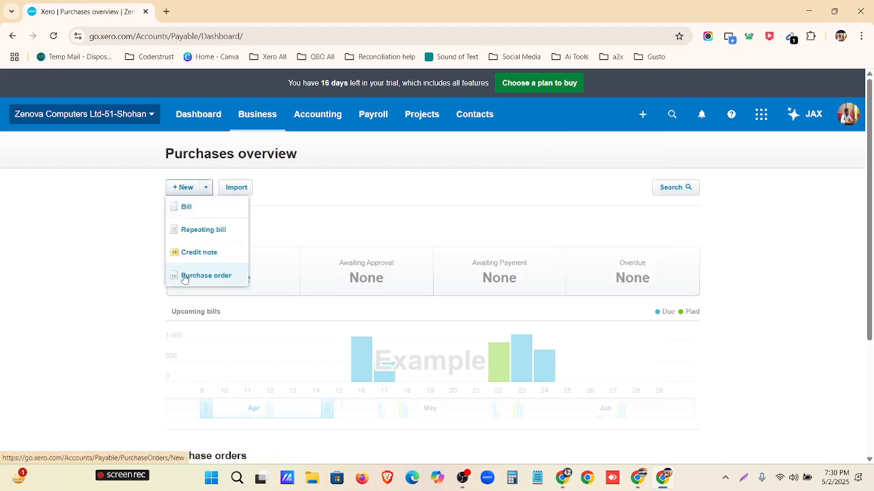
pyautogui.click(185, 276)
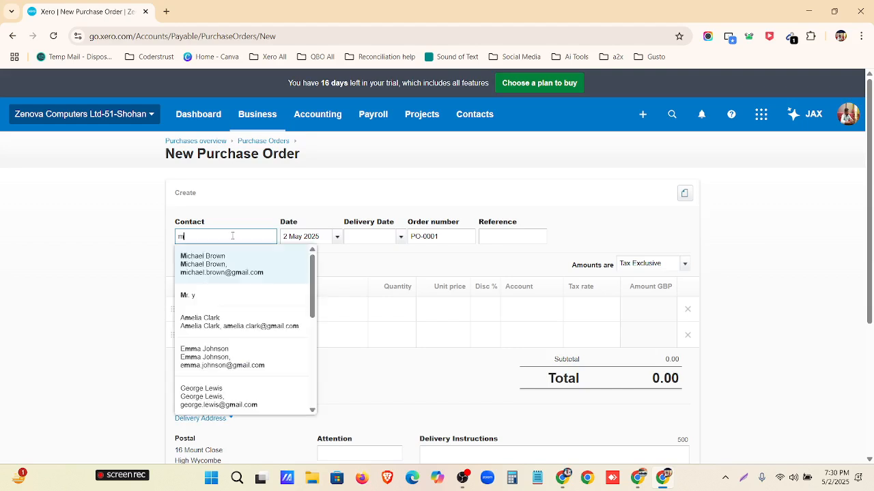
pyautogui.click(235, 260)
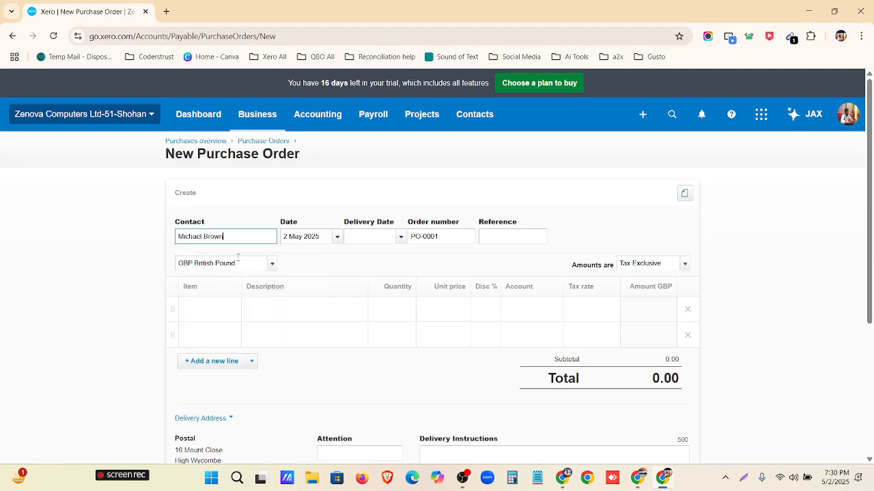
# Set the purchase order's date to 1 September 2024, keeping the proposed order number
pyautogui.click(337, 237)
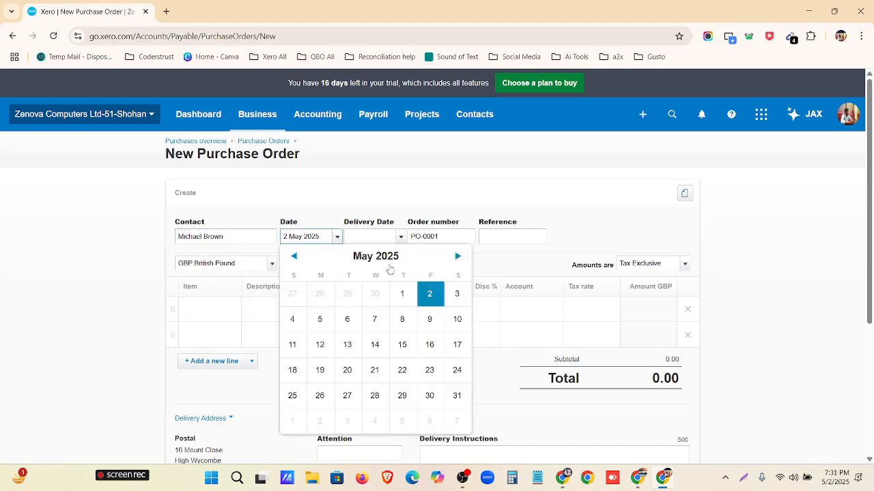
pyautogui.click(384, 260)
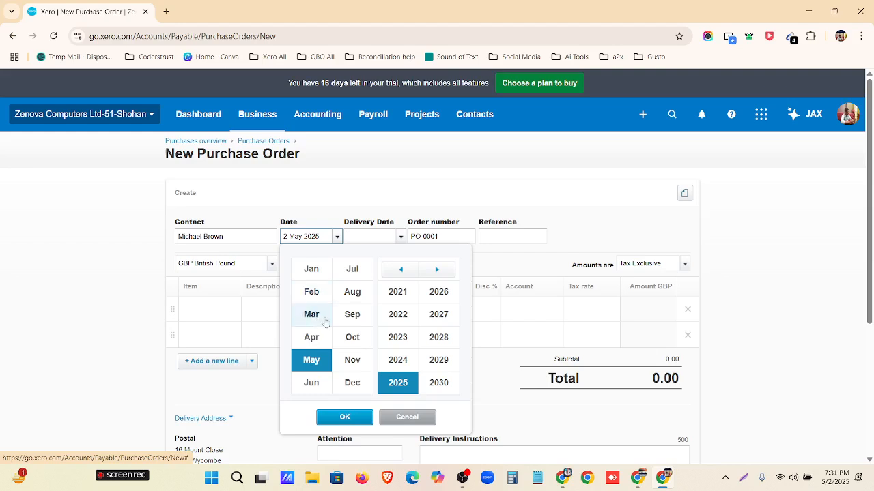
pyautogui.click(352, 314)
pyautogui.click(398, 359)
pyautogui.click(353, 424)
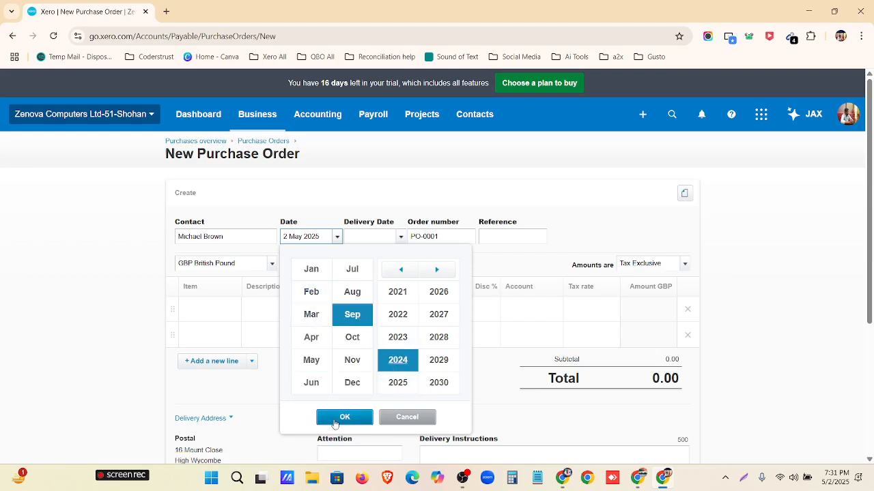
pyautogui.click(293, 294)
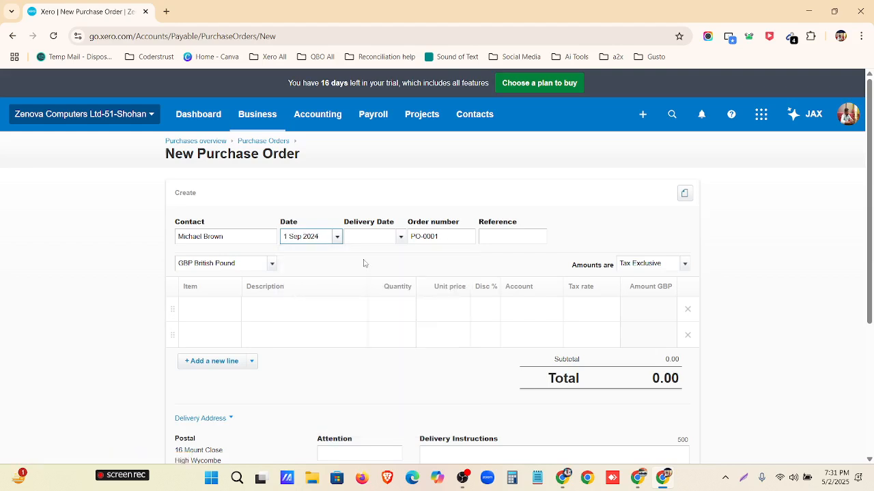
pyautogui.click(457, 232)
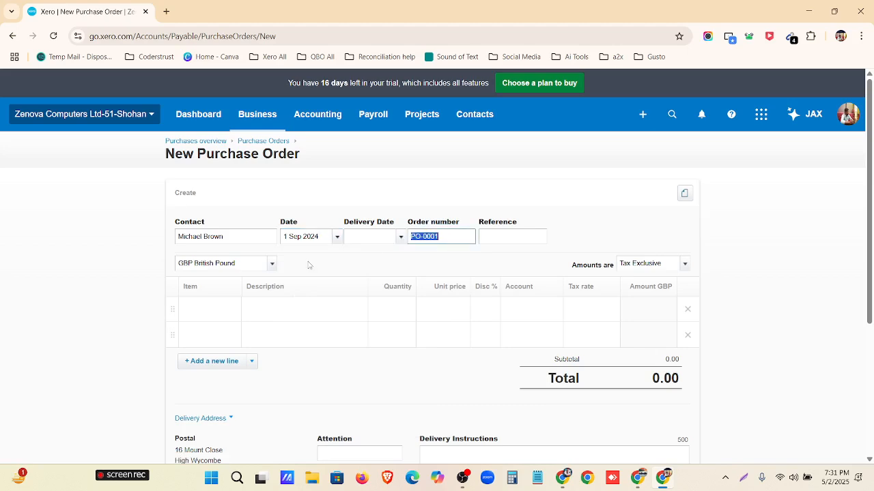
pyautogui.click(384, 259)
# Add line items 1000 HP EliteDesk 800G1 SFF Intel Core i5 System and 1003 Lenovo ThinkPad T550 Business 15.6
pyautogui.scroll(-1, 353, 266)
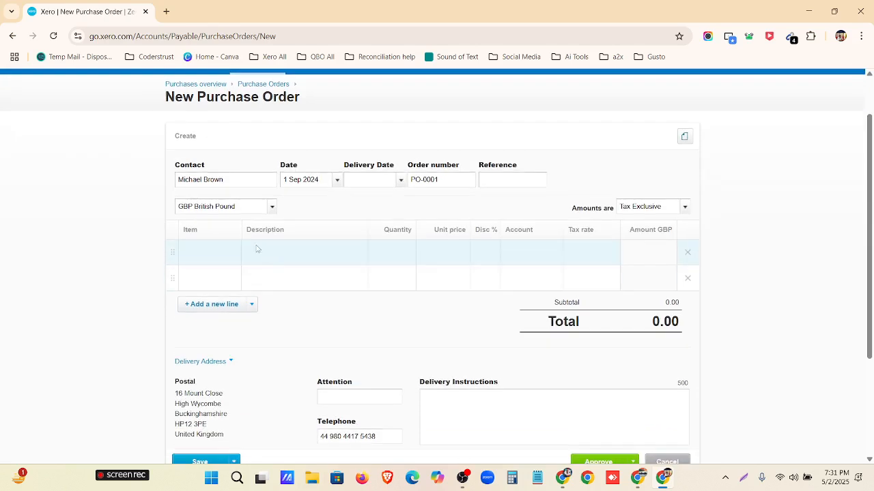
pyautogui.click(232, 254)
pyautogui.click(236, 252)
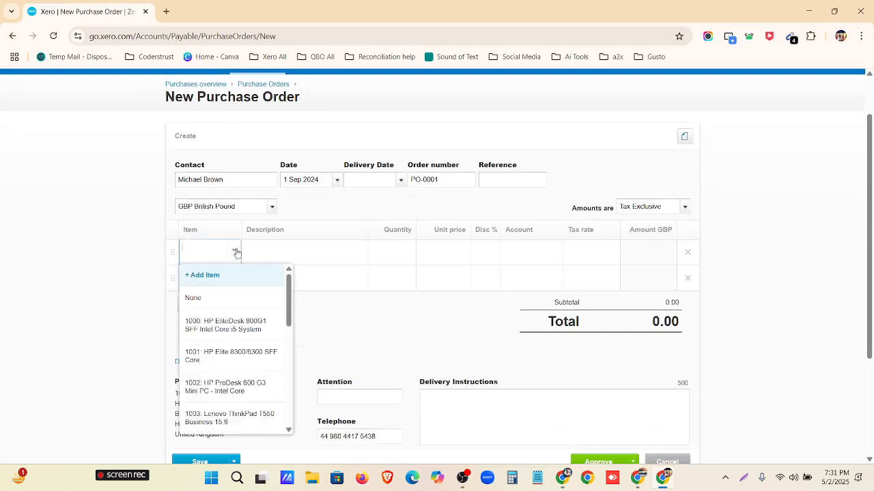
pyautogui.click(226, 327)
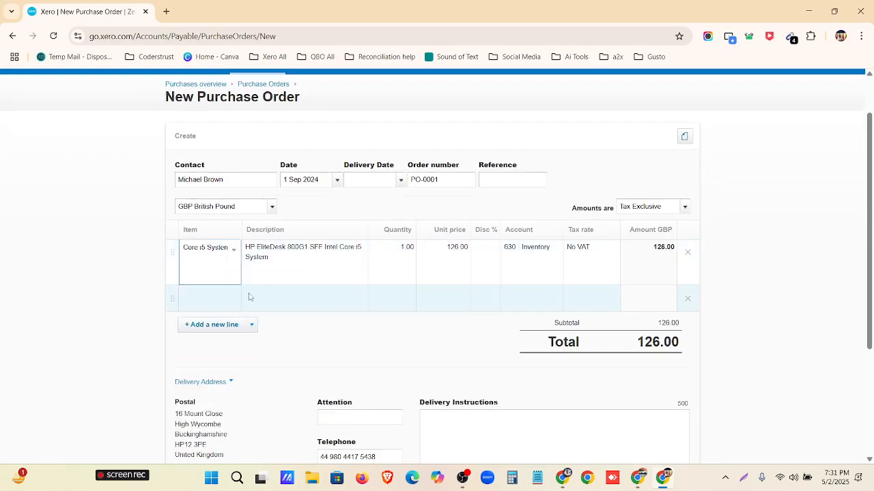
pyautogui.click(220, 298)
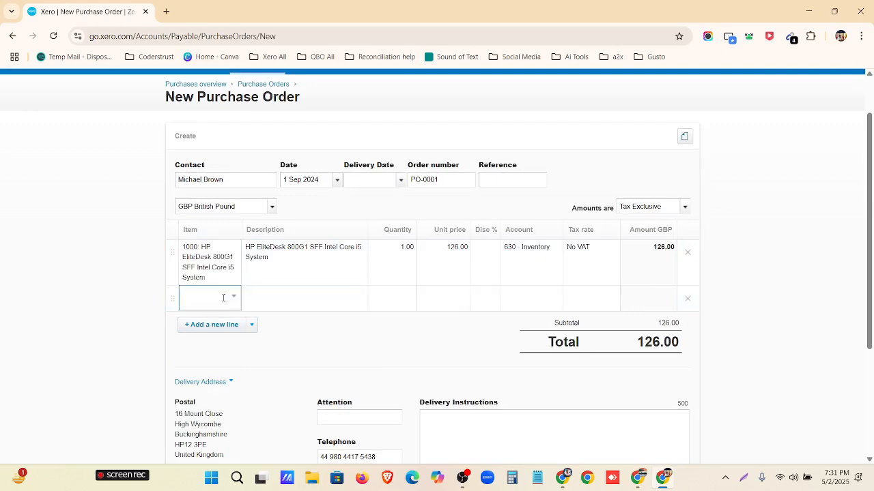
pyautogui.click(232, 297)
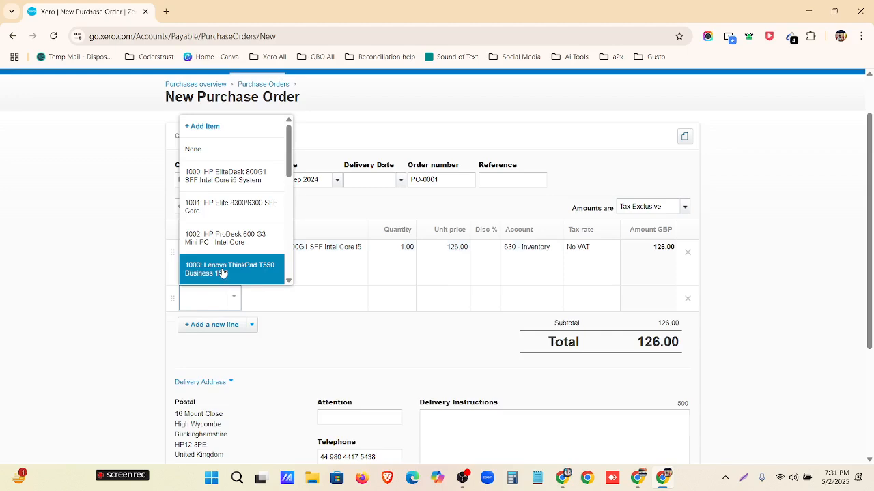
pyautogui.click(222, 273)
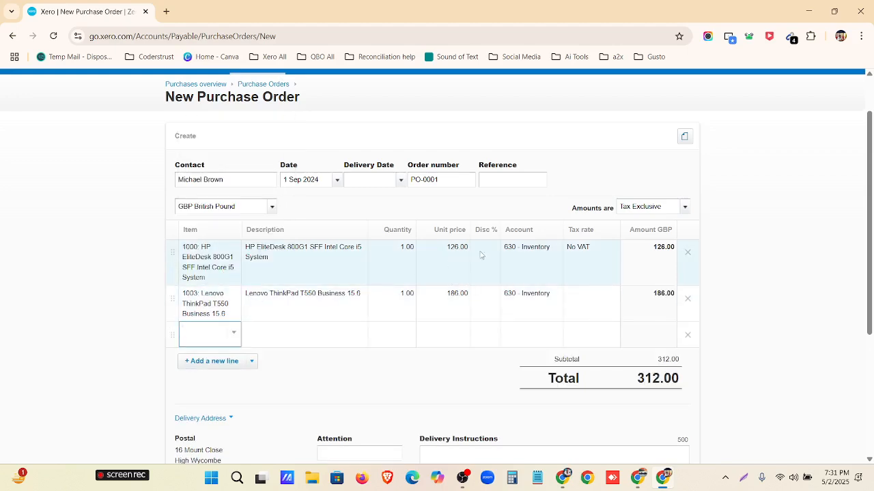
# Set the tax rate of the Lenovo ThinkPad T550 line to No VAT
pyautogui.hotkey('ctrl', '+')
pyautogui.hotkey('ctrl', '+')
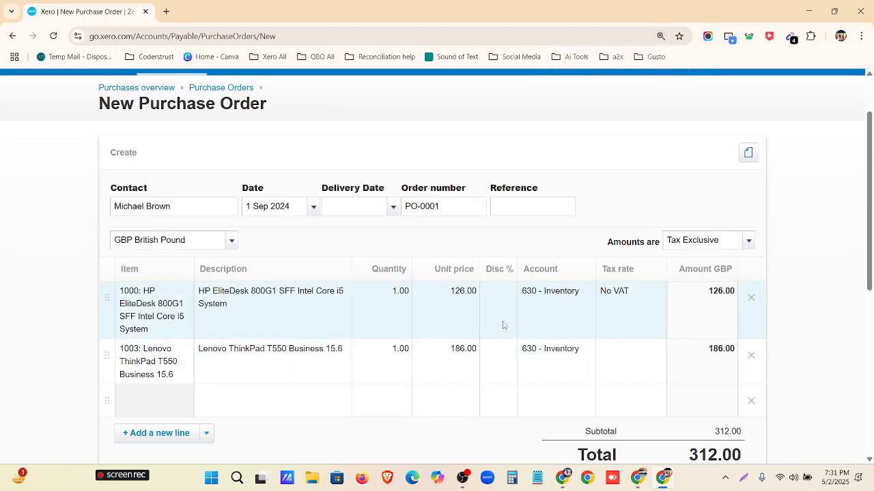
pyautogui.click(647, 360)
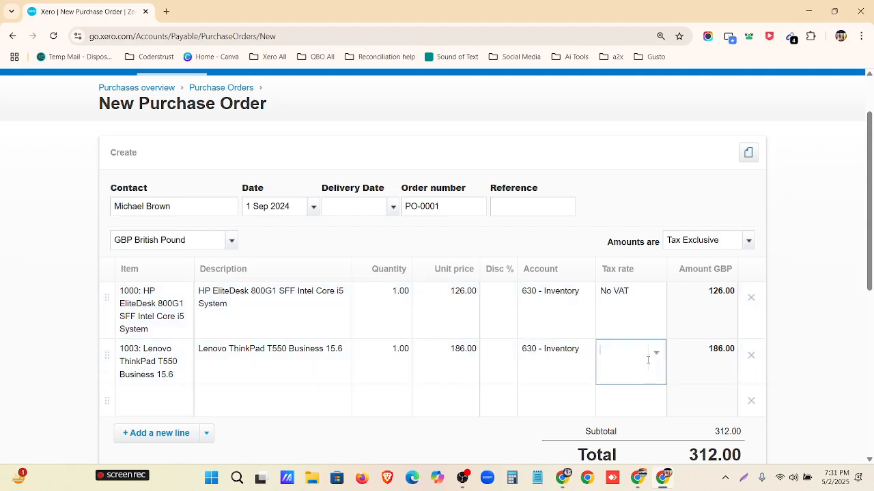
pyautogui.click(653, 355)
pyautogui.scroll(-5, 652, 273)
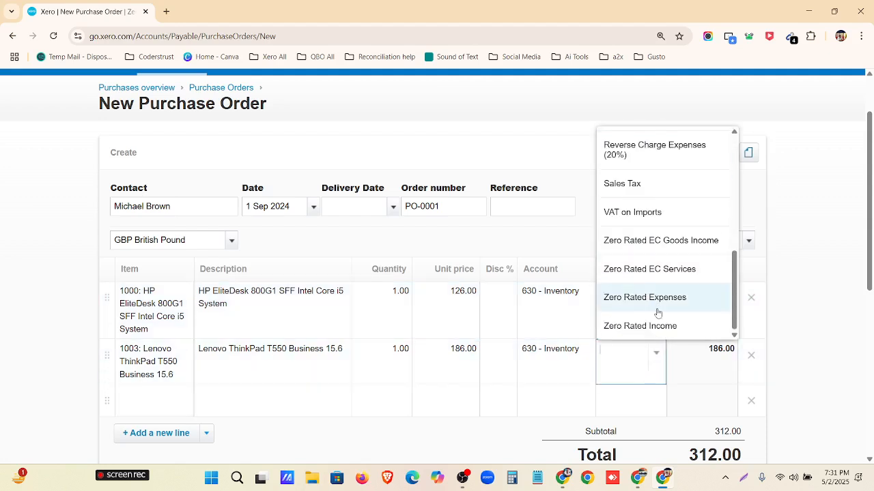
pyautogui.scroll(5, 648, 259)
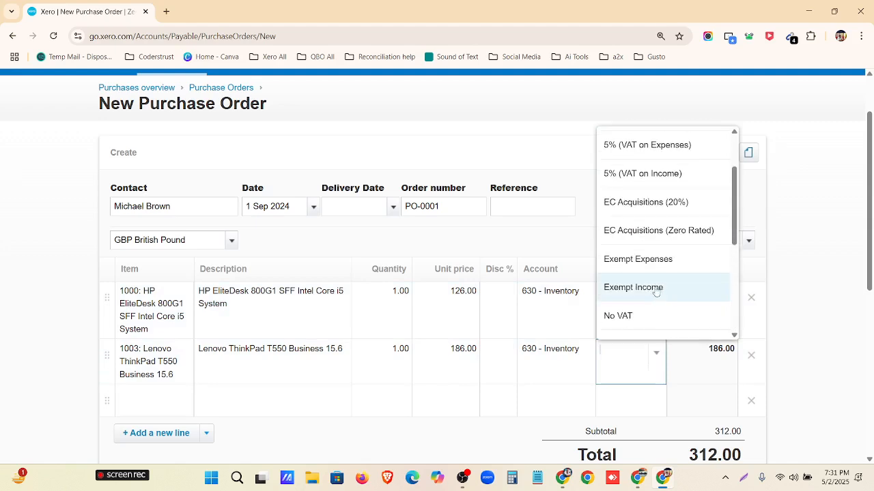
pyautogui.click(632, 316)
# Reset the page zoom to 100% and save the purchase order as a draft
pyautogui.hotkey('ctrl', '-')
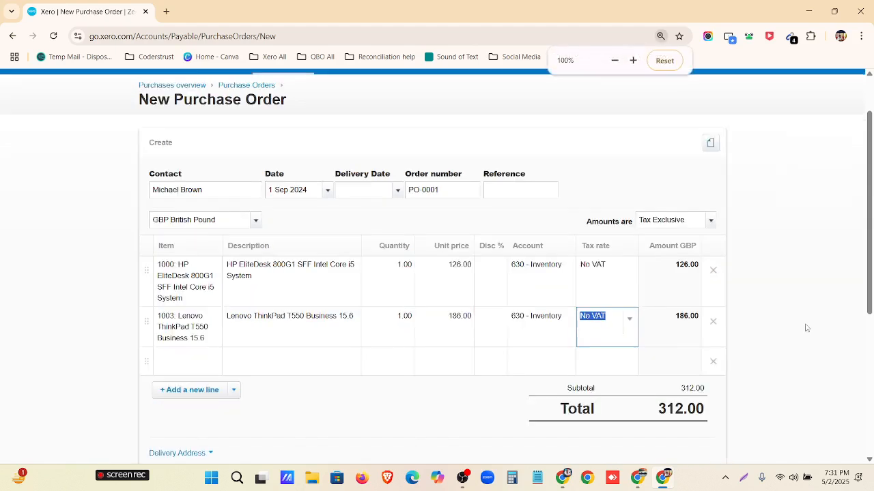
pyautogui.hotkey('ctrl', '+')
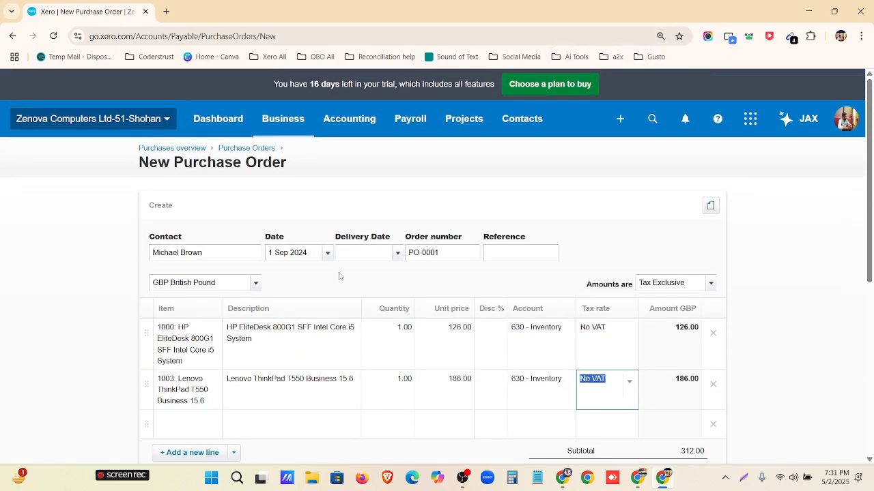
pyautogui.hotkey('ctrl', '+')
pyautogui.click(663, 64)
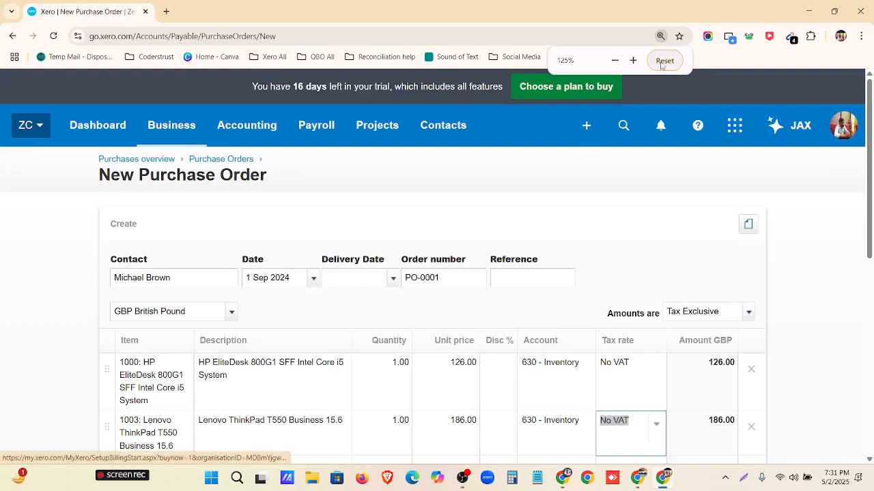
pyautogui.scroll(-4, 473, 310)
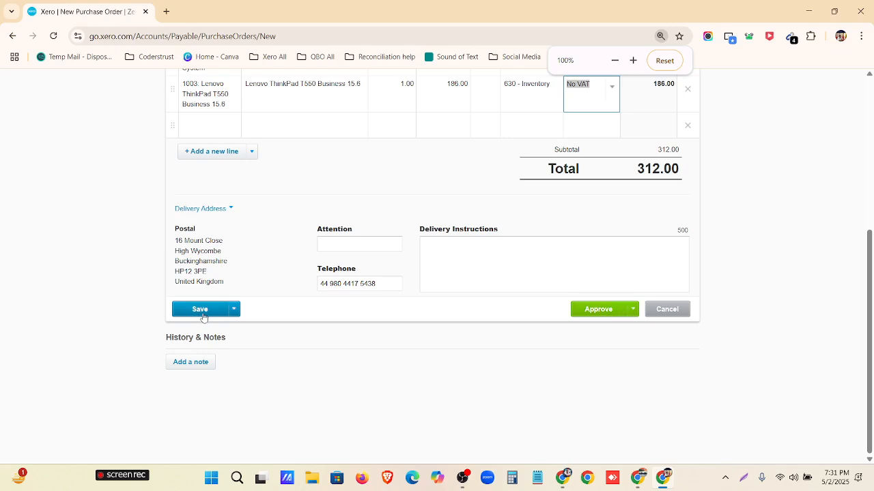
pyautogui.click(232, 311)
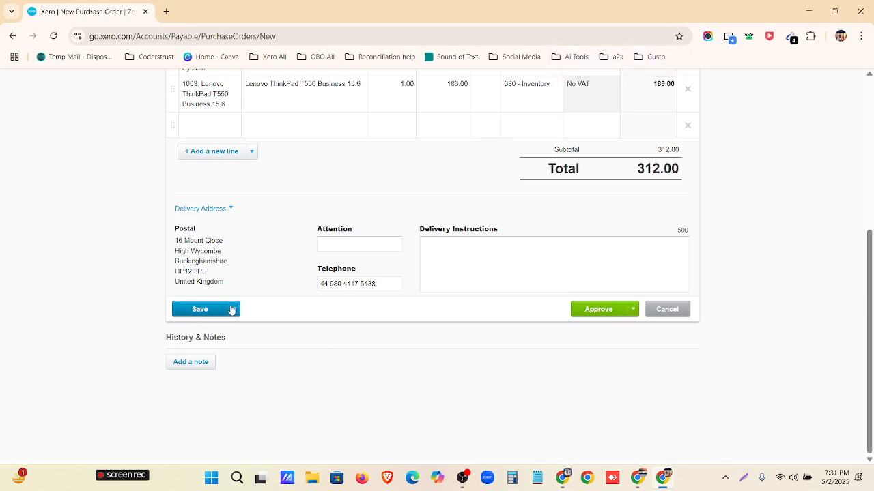
pyautogui.click(201, 313)
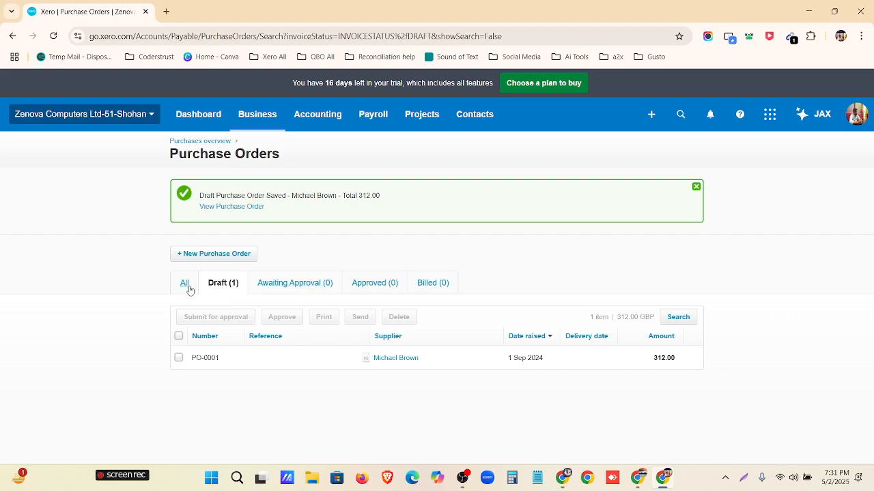
# Check the list of all purchase orders, and submit the draft purchase order for approval
pyautogui.click(188, 287)
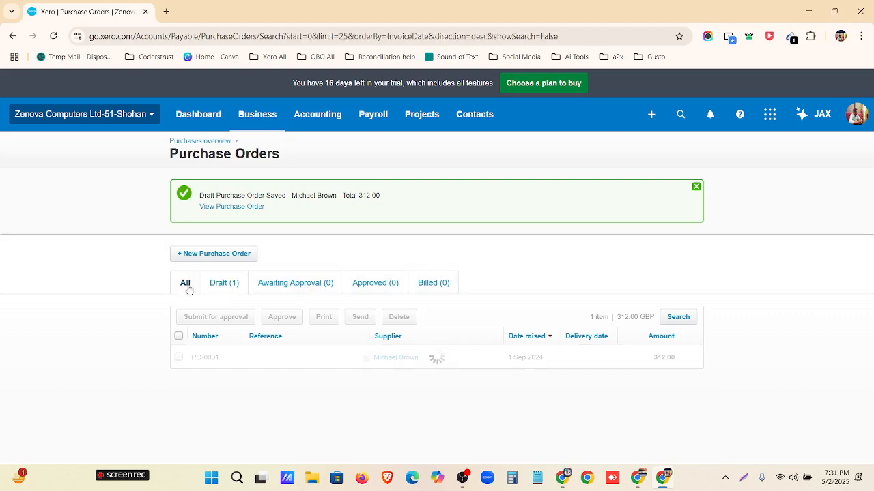
pyautogui.click(228, 284)
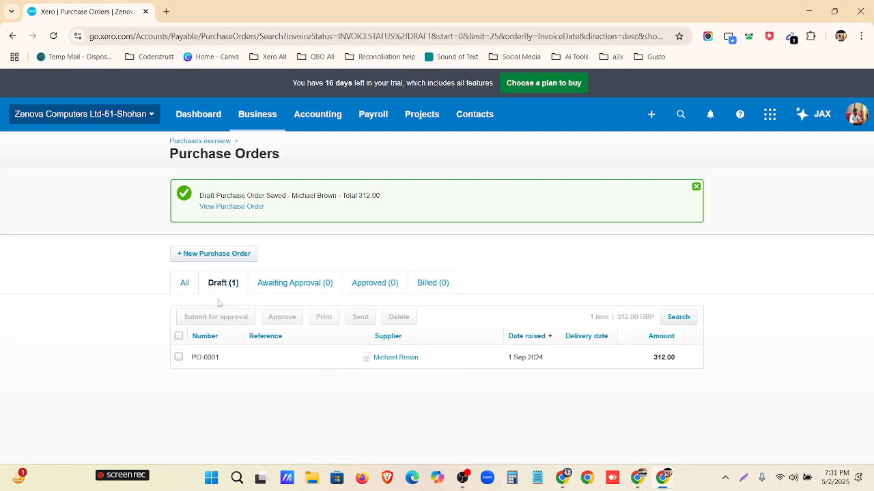
pyautogui.click(179, 336)
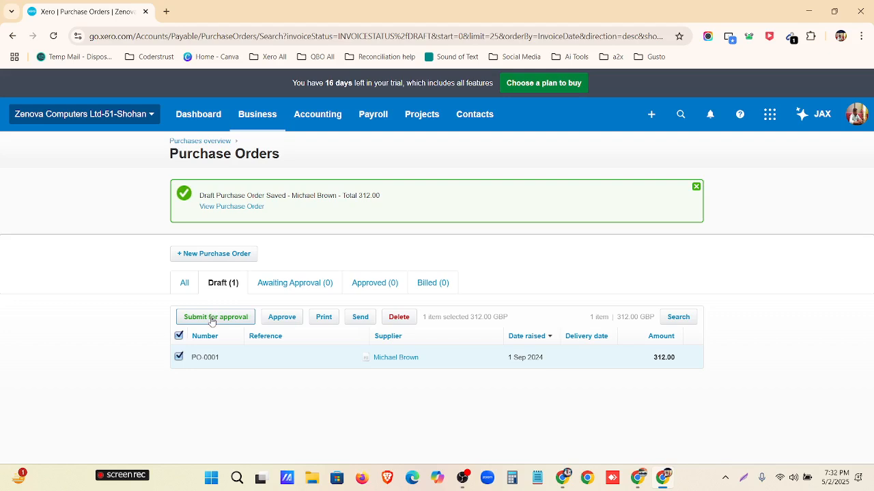
pyautogui.click(212, 317)
pyautogui.click(464, 281)
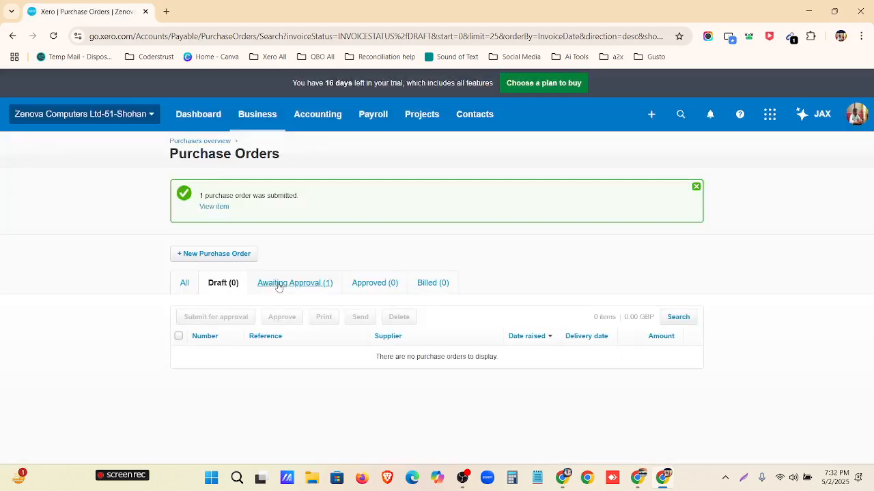
# Approve the purchase order that is awaiting approval and confirm the approval
pyautogui.click(279, 285)
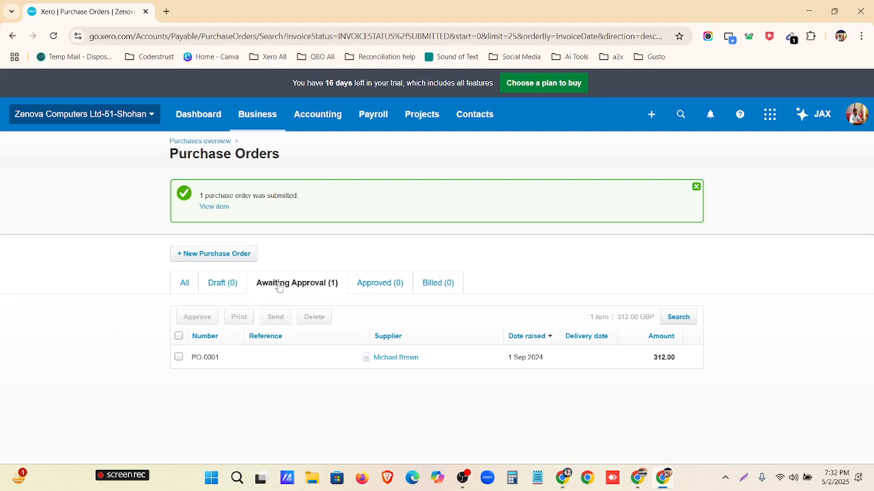
pyautogui.click(179, 337)
pyautogui.click(196, 317)
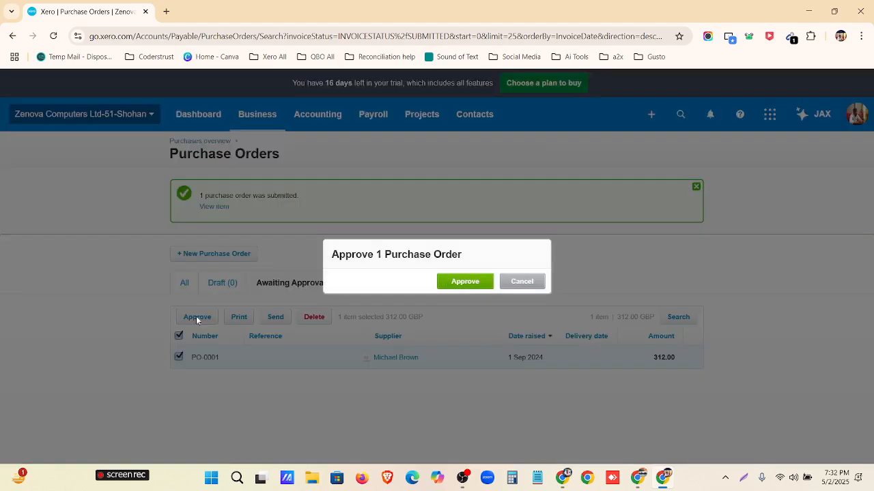
pyautogui.click(447, 282)
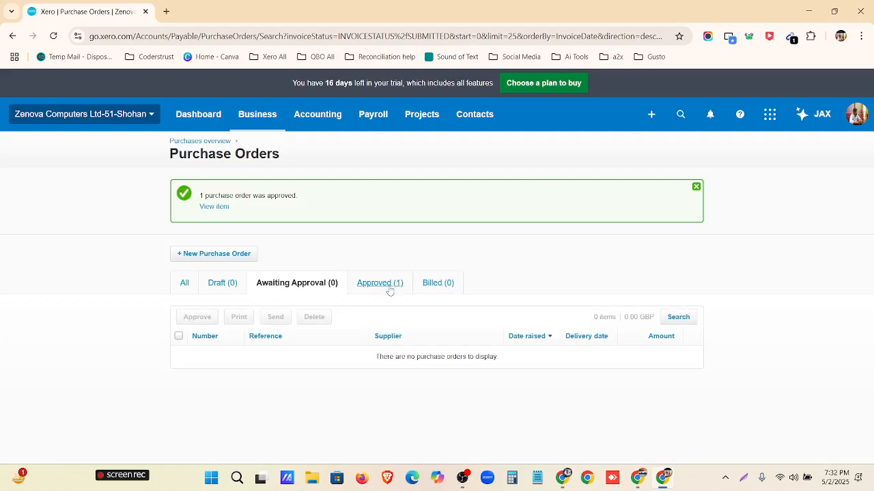
# Mark the approved purchase order as billed and confirm
pyautogui.click(379, 283)
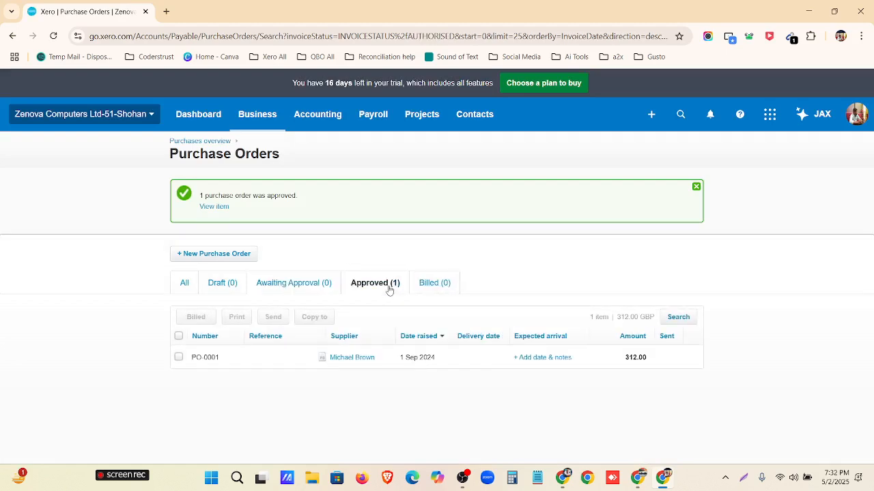
pyautogui.click(179, 336)
pyautogui.click(200, 317)
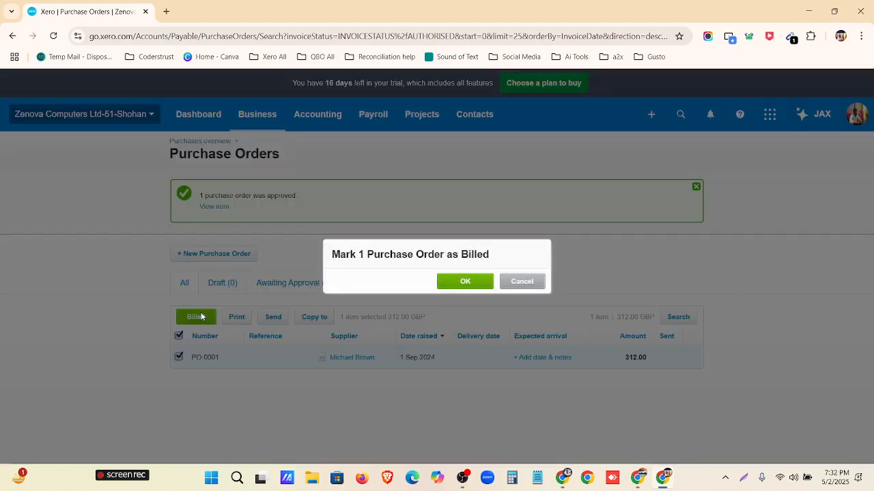
pyautogui.click(465, 282)
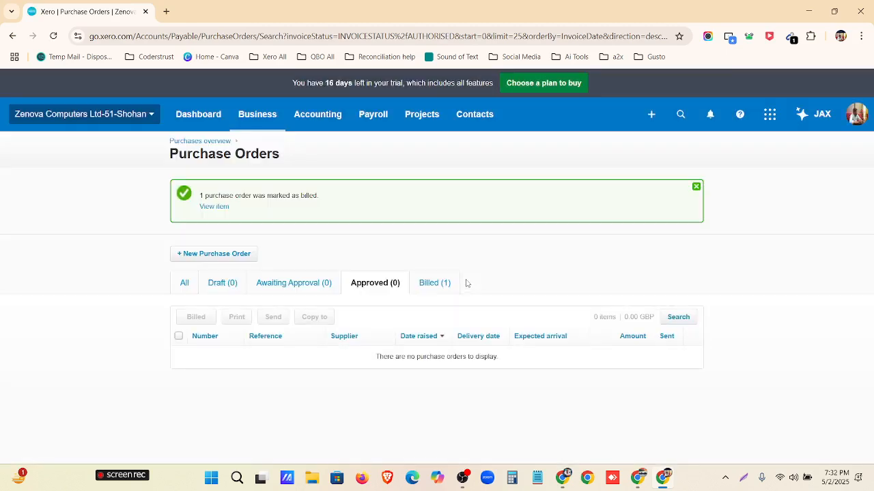
# Review the Billed and Approved purchase order lists and open the billed order's details
pyautogui.click(429, 285)
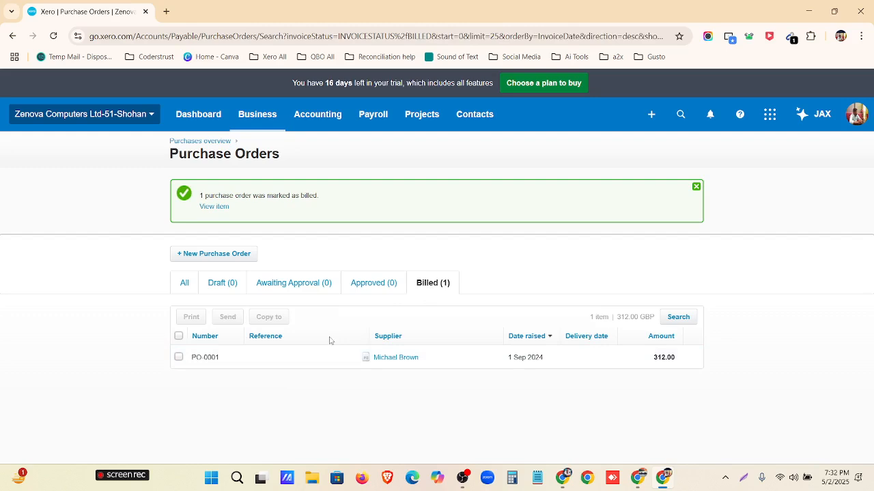
pyautogui.click(371, 284)
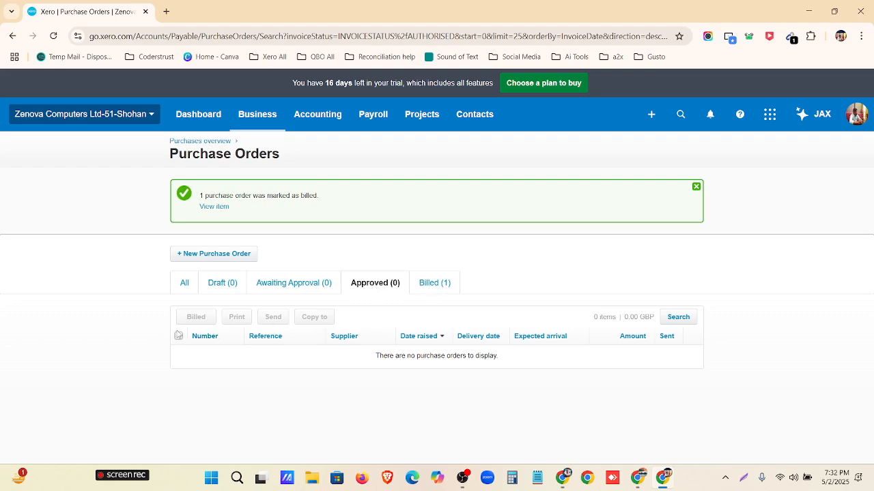
pyautogui.click(427, 288)
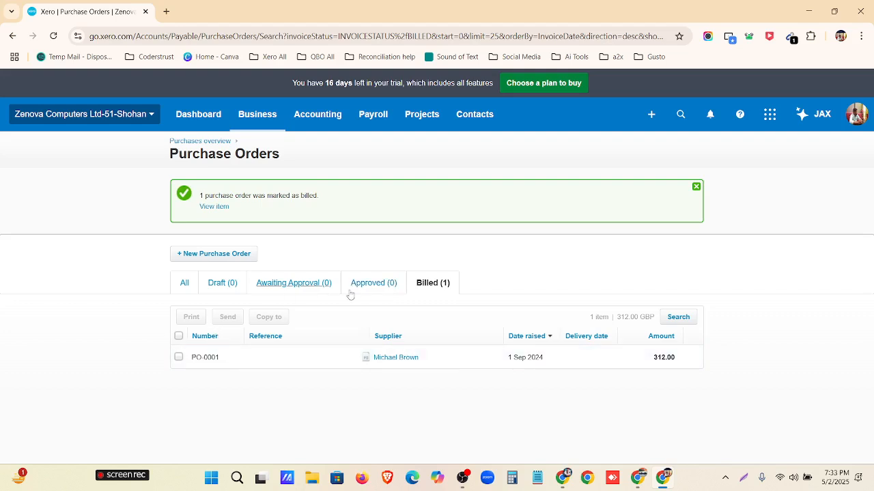
pyautogui.click(460, 361)
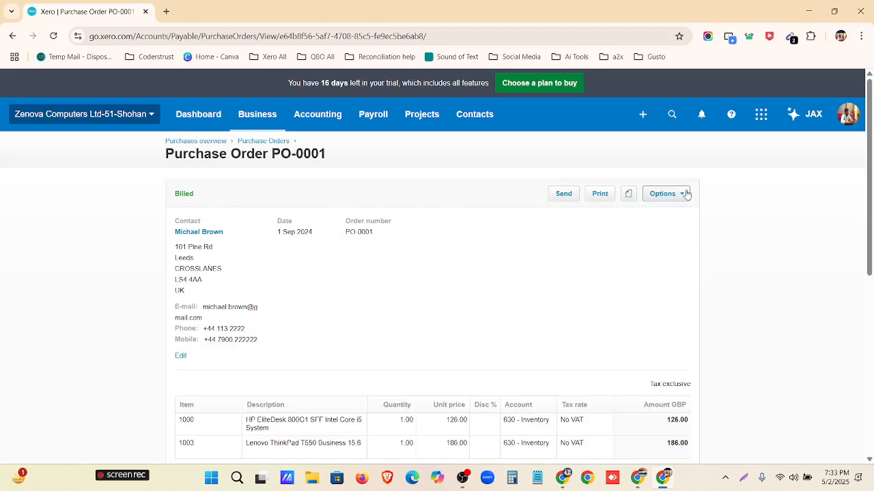
# Unmark the billed purchase order as billed and reopen it from the list of approved orders
pyautogui.click(684, 194)
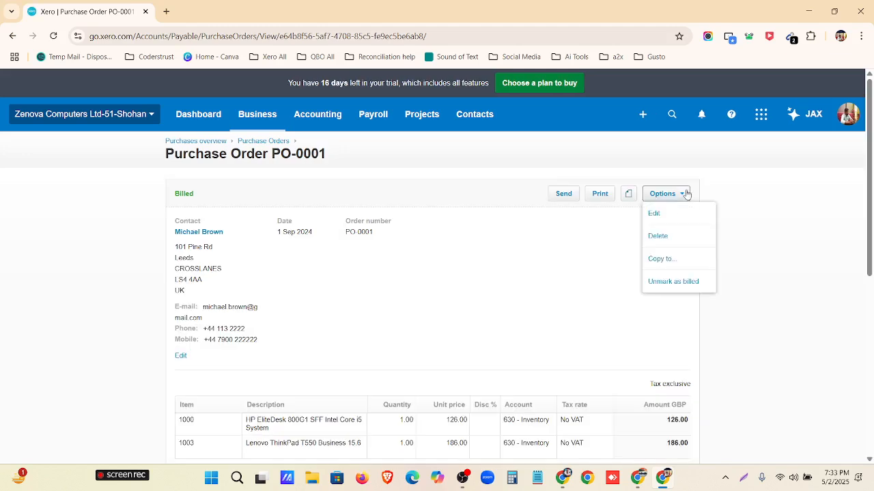
pyautogui.click(686, 282)
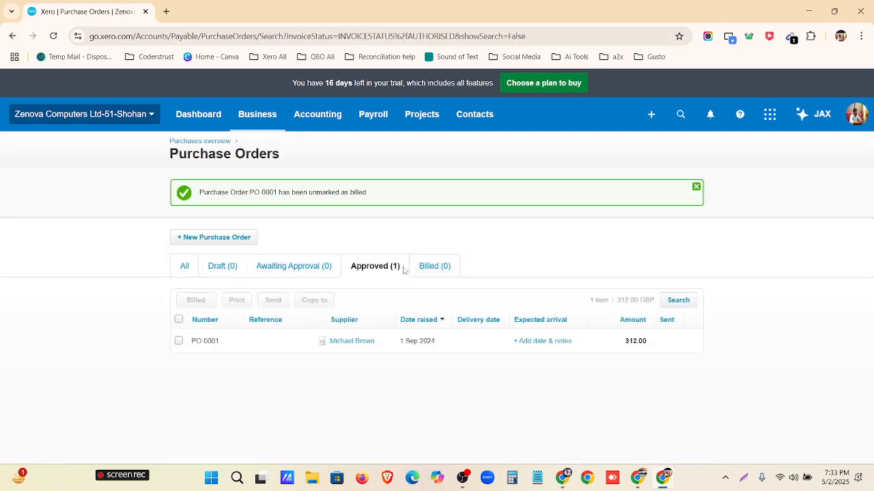
pyautogui.click(467, 348)
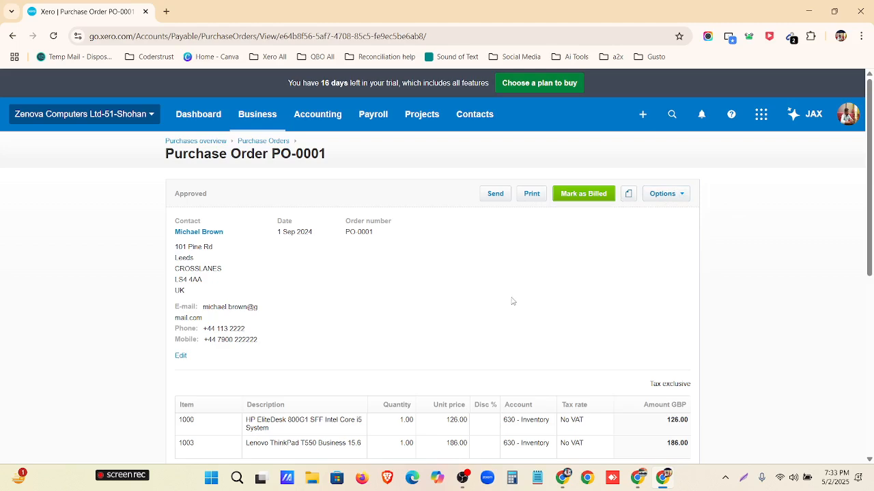
# Mark the approved purchase order as billed with the option to copy it to a draft bill
pyautogui.hotkey('ctrl', '+')
pyautogui.hotkey('ctrl', '+')
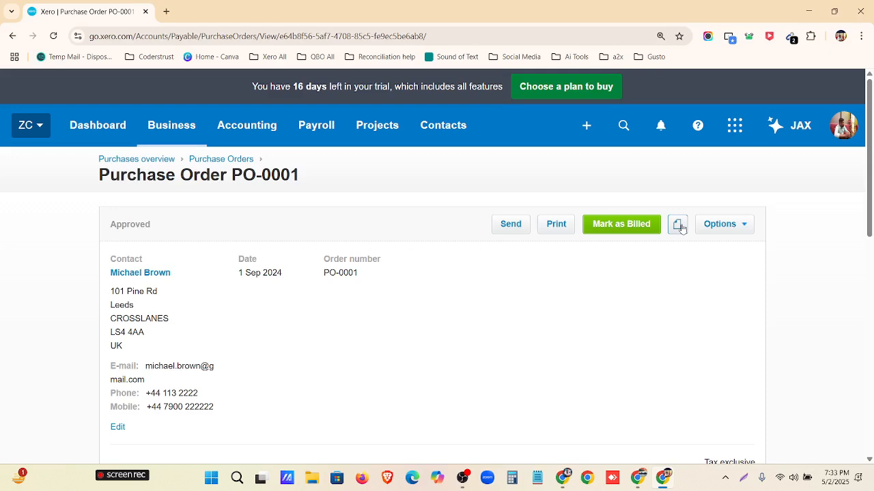
pyautogui.click(607, 225)
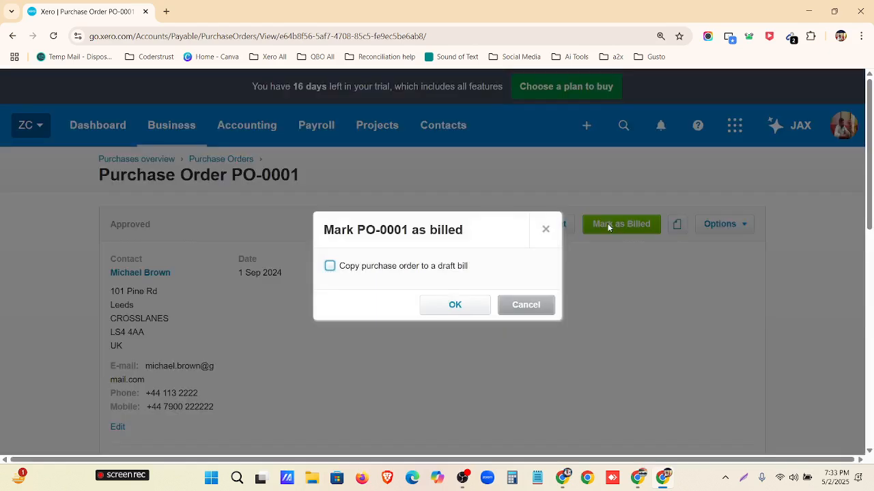
pyautogui.click(369, 268)
pyautogui.click(453, 306)
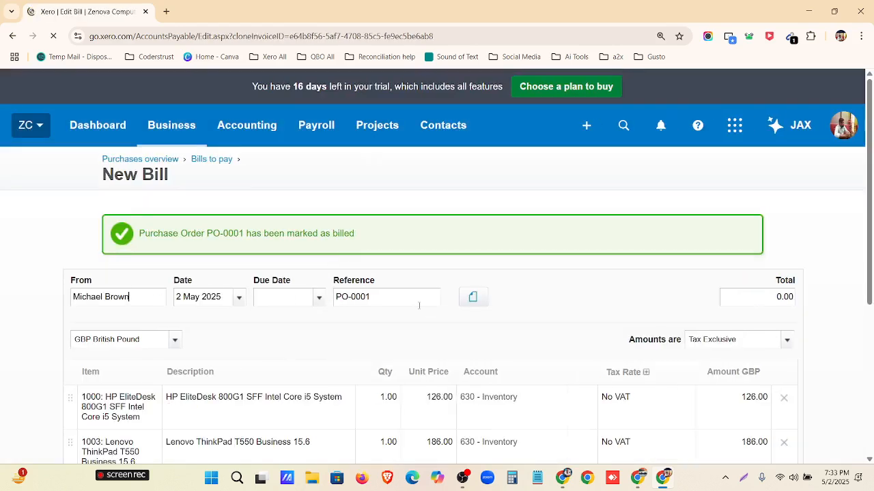
# Set the new bill's quantities to 3 for the HP EliteDesk and 4 for the Lenovo ThinkPad, and save it as a draft
pyautogui.scroll(-2, 226, 223)
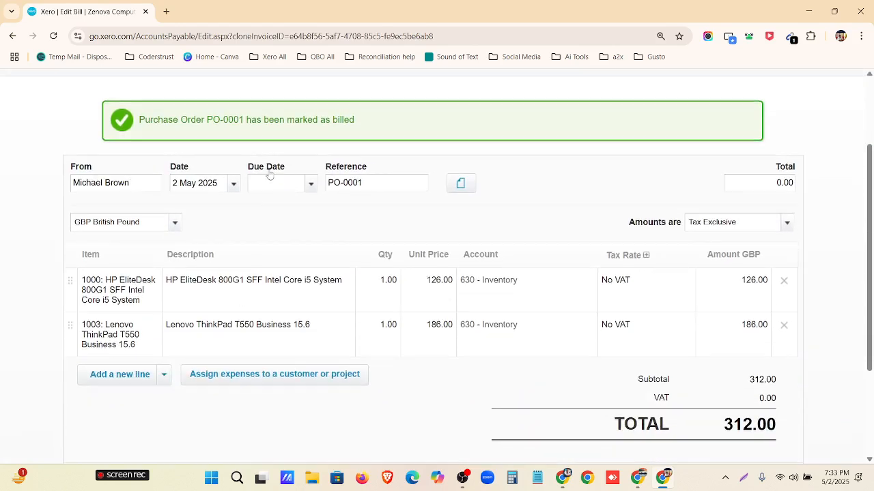
pyautogui.scroll(1, 251, 218)
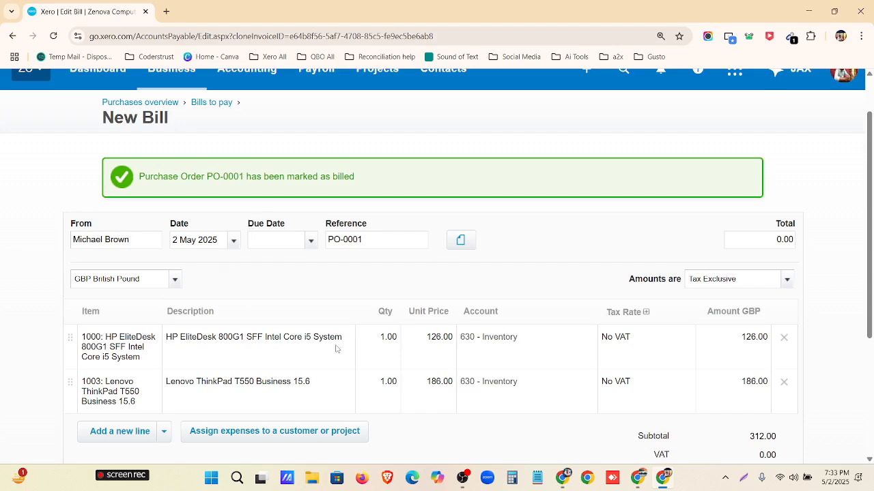
pyautogui.click(398, 337)
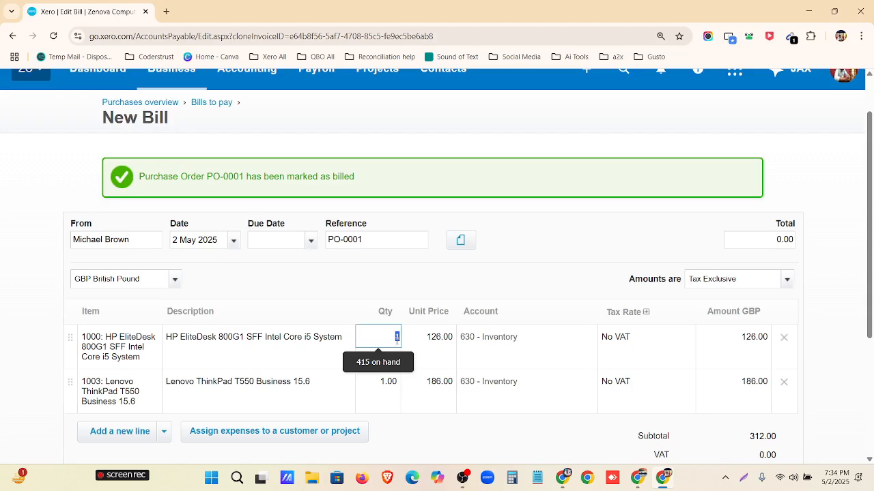
pyautogui.click(386, 381)
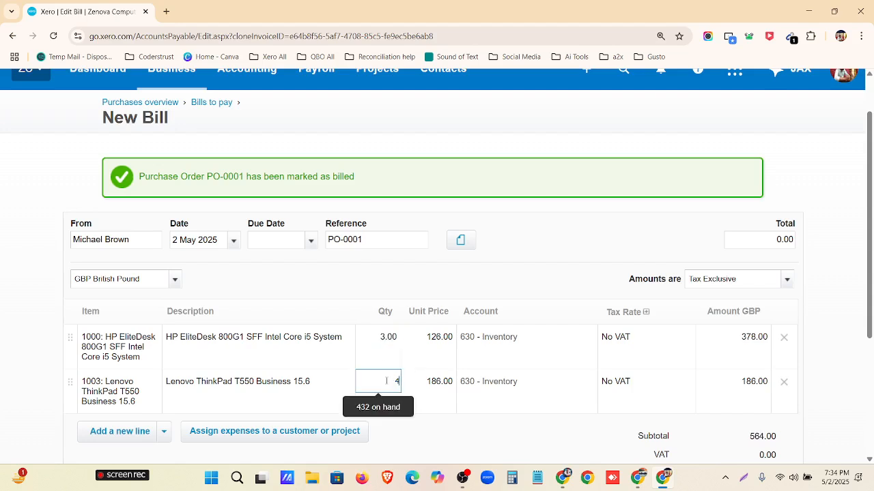
pyautogui.write('4')
pyautogui.click(550, 270)
pyautogui.scroll(-2, 512, 328)
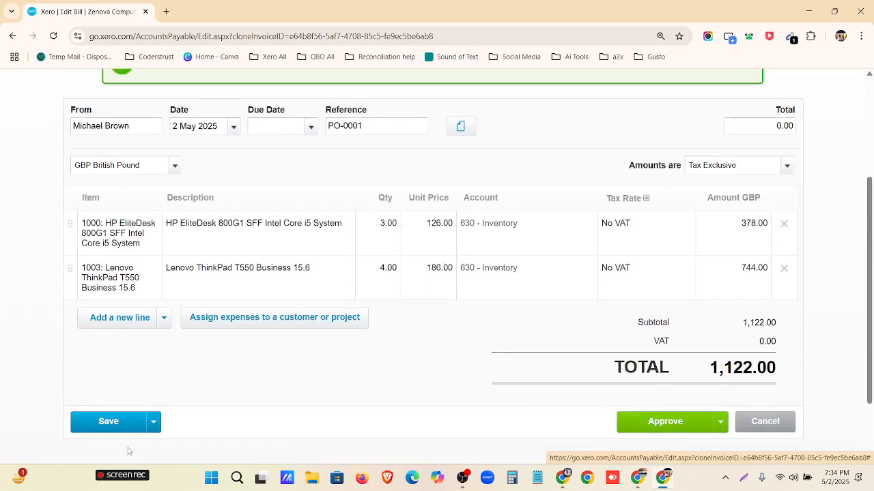
pyautogui.click(119, 424)
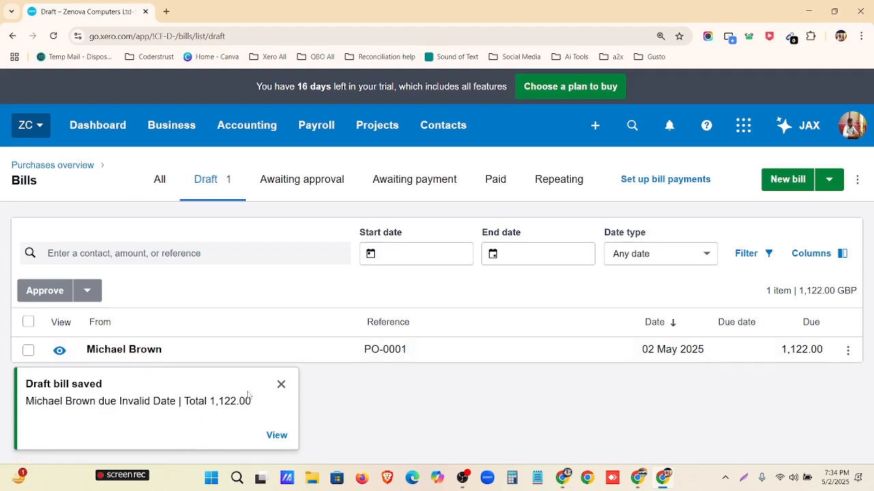
pyautogui.click(279, 386)
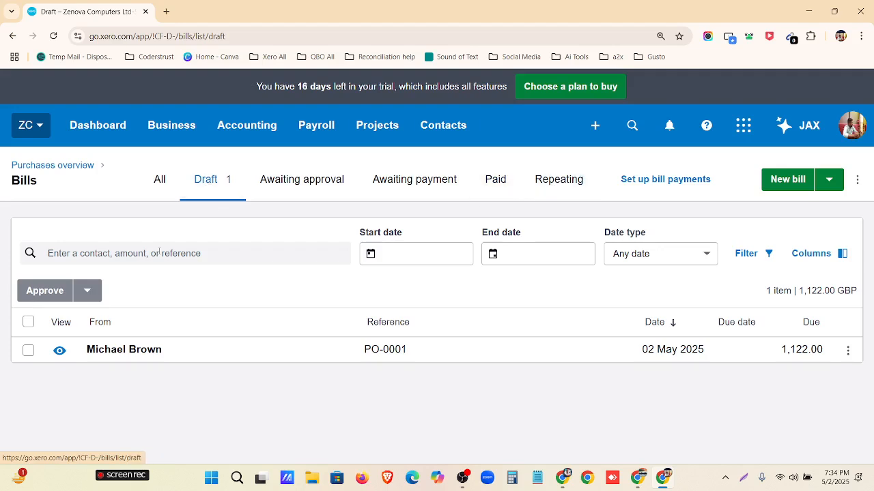
# Try to submit the draft bill without a due date for approval
pyautogui.click(28, 322)
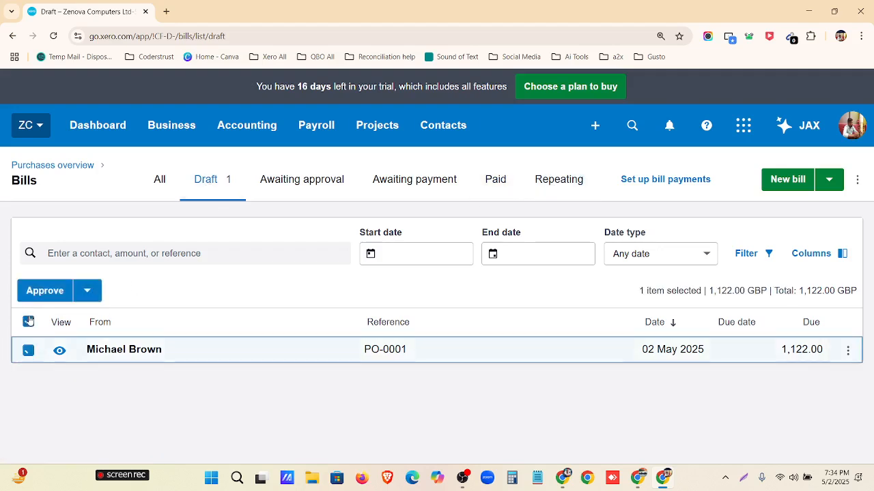
pyautogui.click(89, 290)
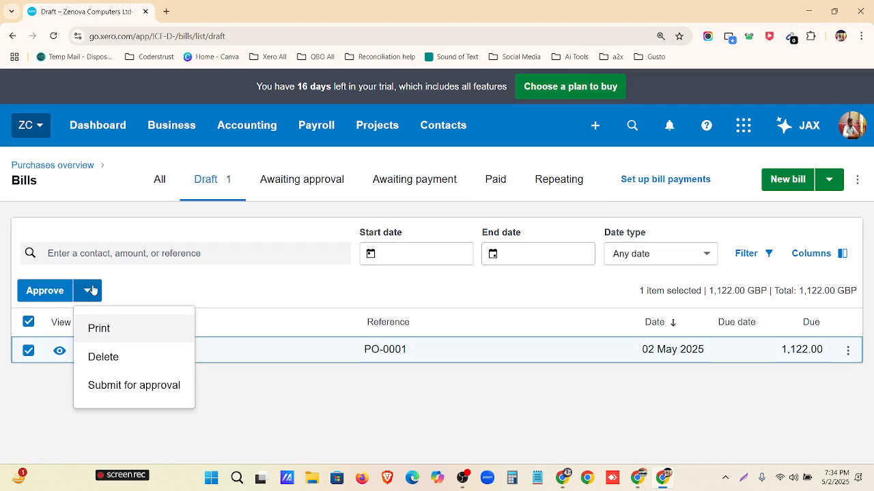
pyautogui.click(113, 387)
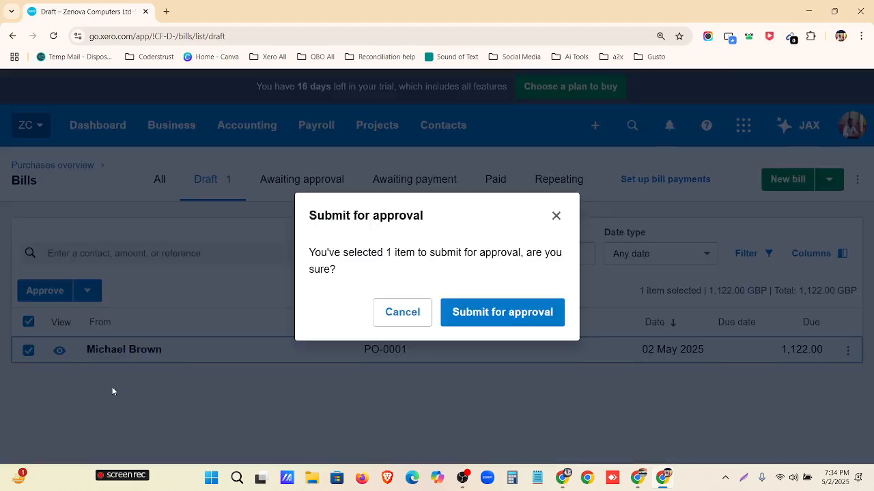
pyautogui.click(471, 316)
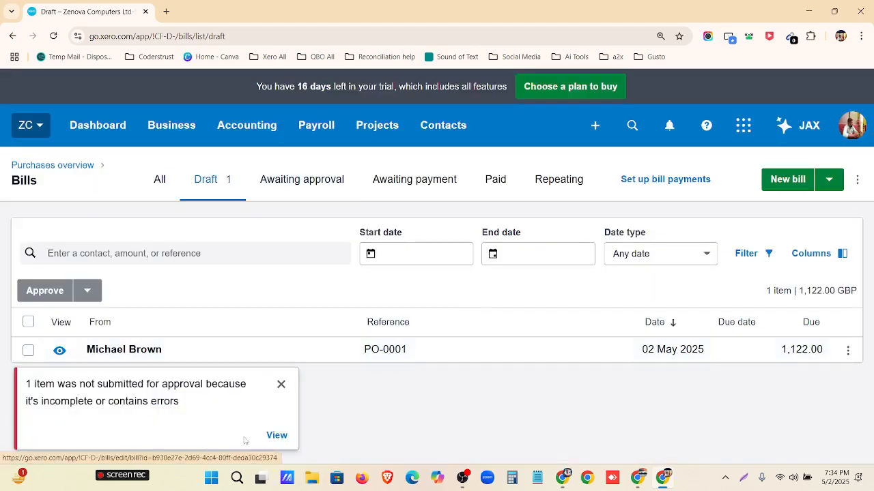
# Open the draft bill for editing and set its bill date to 10 Sep 2024
pyautogui.click(276, 435)
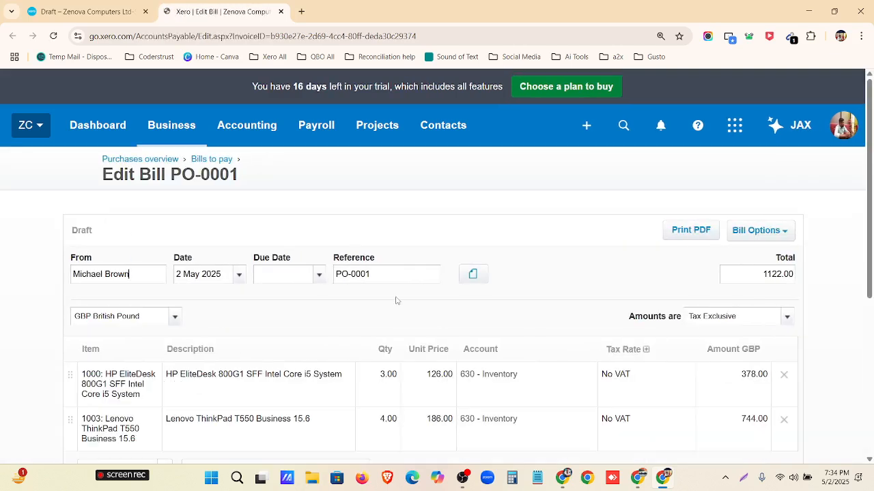
pyautogui.click(319, 276)
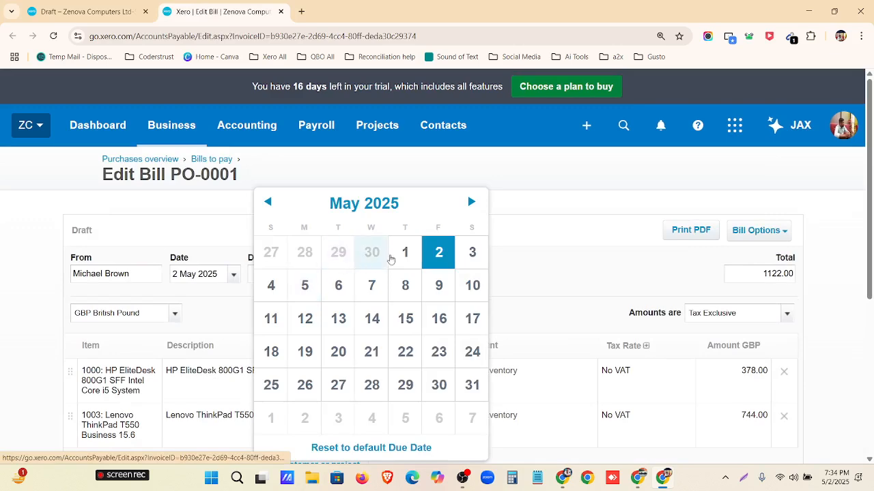
pyautogui.click(234, 276)
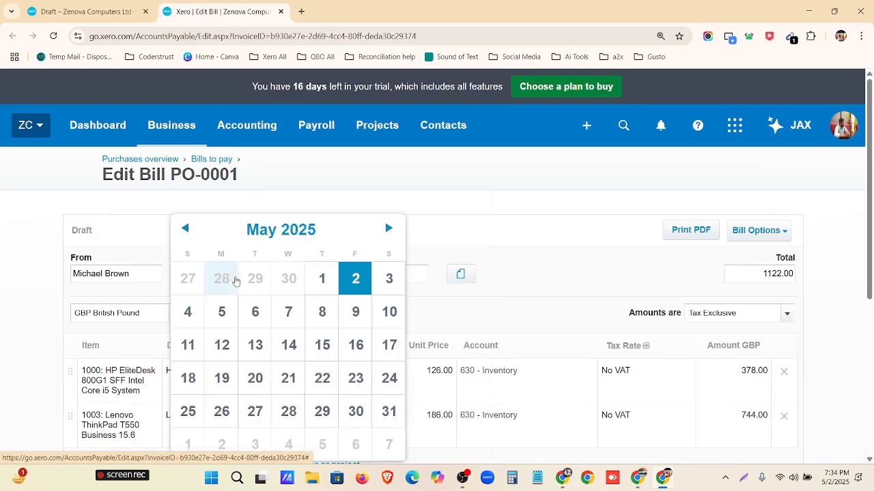
pyautogui.click(264, 231)
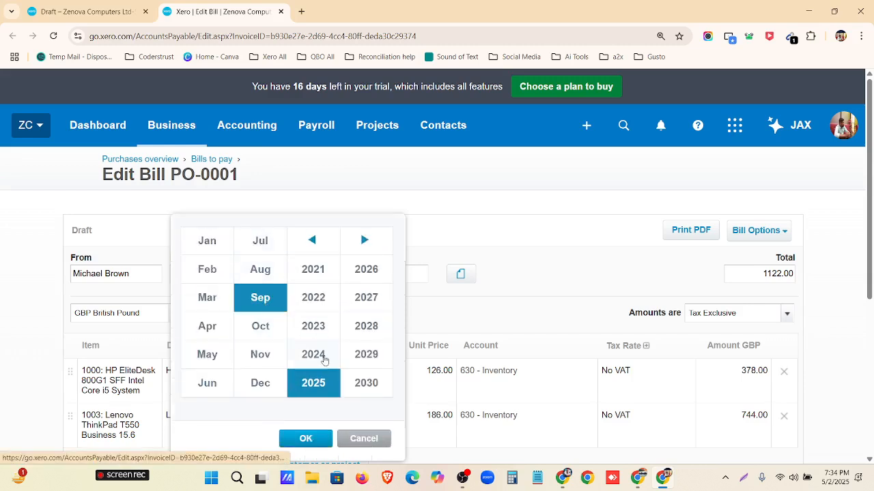
pyautogui.click(322, 355)
pyautogui.click(316, 439)
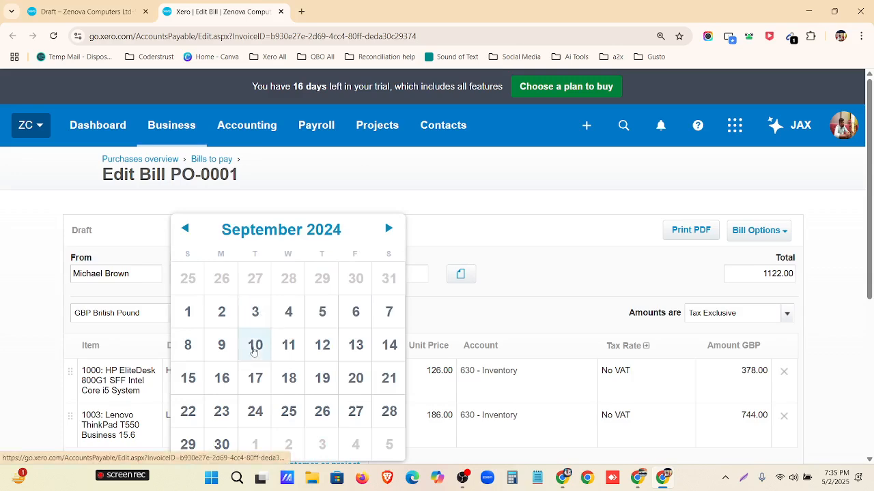
pyautogui.click(259, 342)
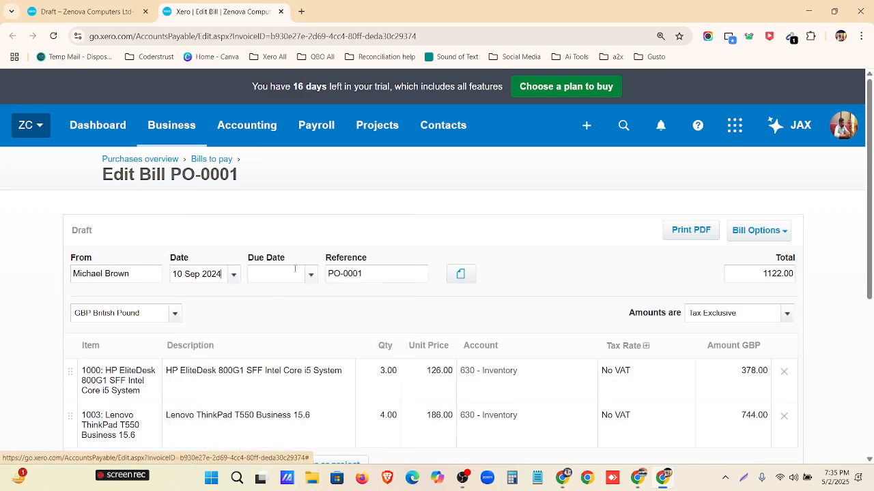
# Set the bill's due date to 10 Oct 2024 and save the draft
pyautogui.click(310, 276)
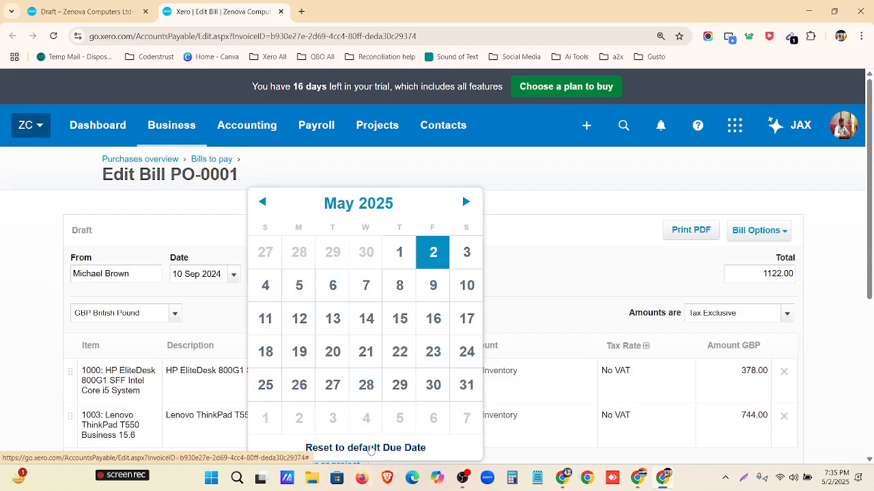
pyautogui.click(380, 205)
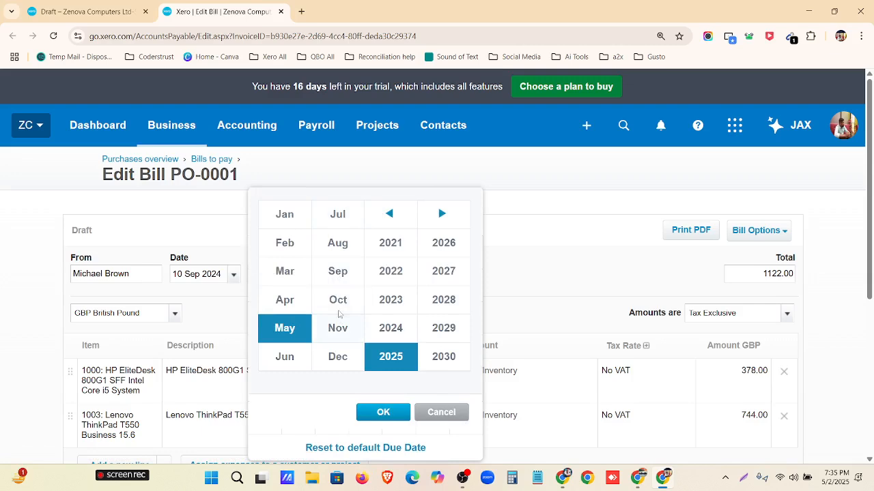
pyautogui.click(337, 307)
pyautogui.click(381, 338)
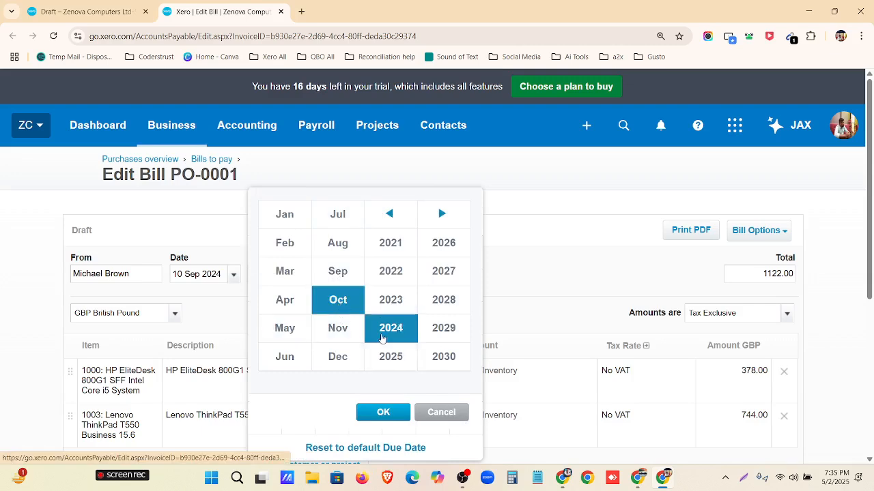
pyautogui.click(393, 408)
pyautogui.click(406, 282)
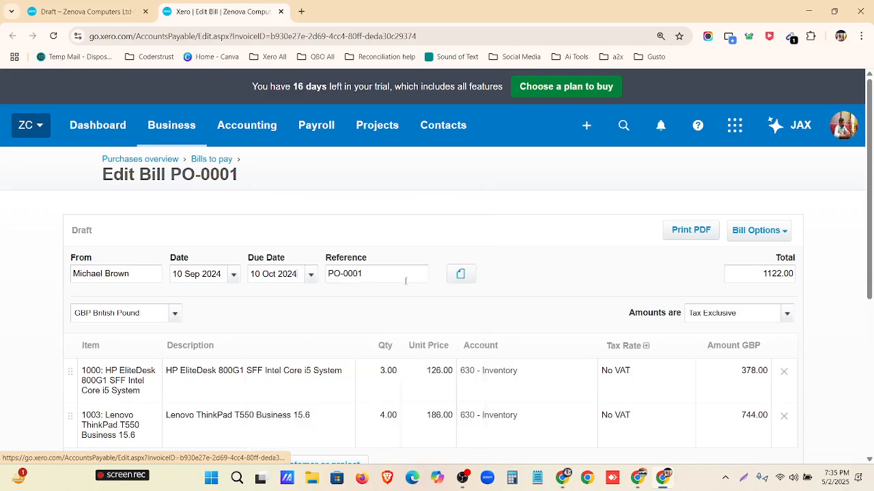
pyautogui.scroll(-4, 403, 348)
pyautogui.click(127, 291)
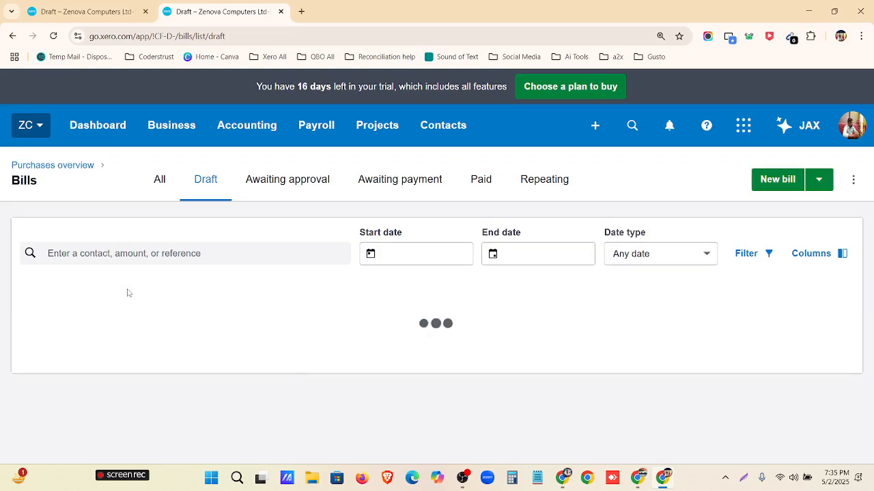
# Submit the completed draft bill for approval and confirm the submission
pyautogui.click(28, 322)
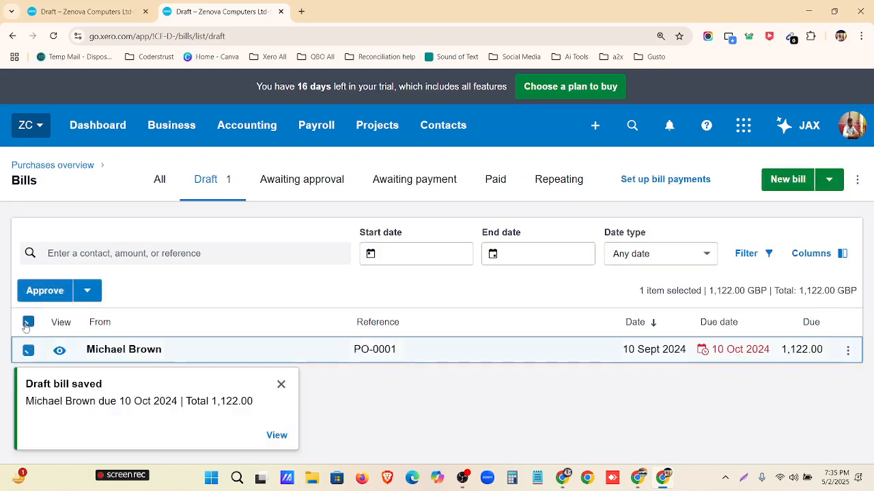
pyautogui.click(87, 291)
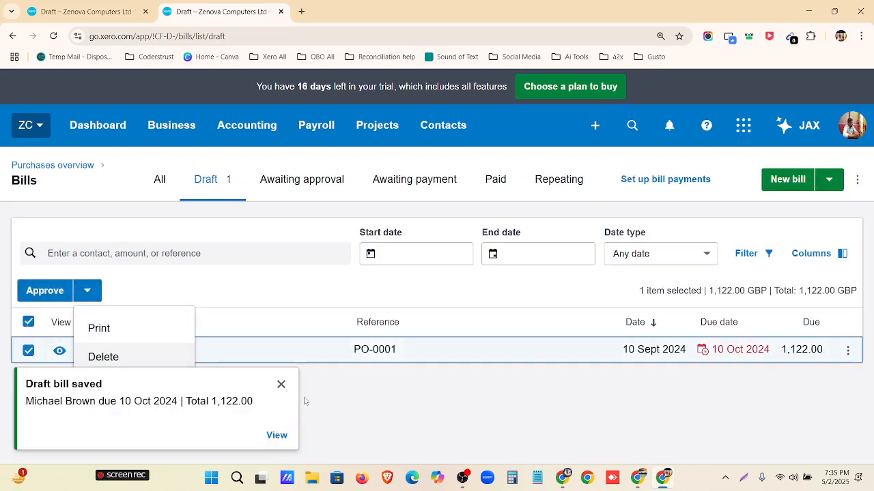
pyautogui.click(284, 385)
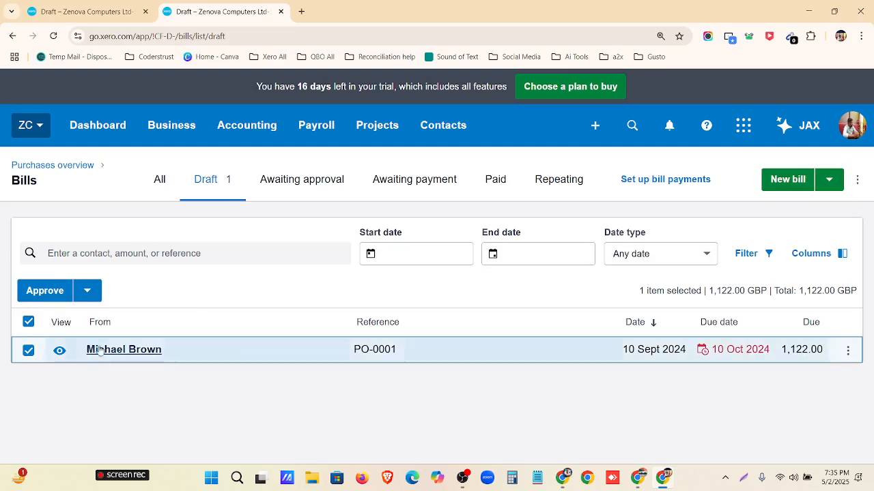
pyautogui.click(88, 290)
pyautogui.click(112, 381)
pyautogui.click(470, 315)
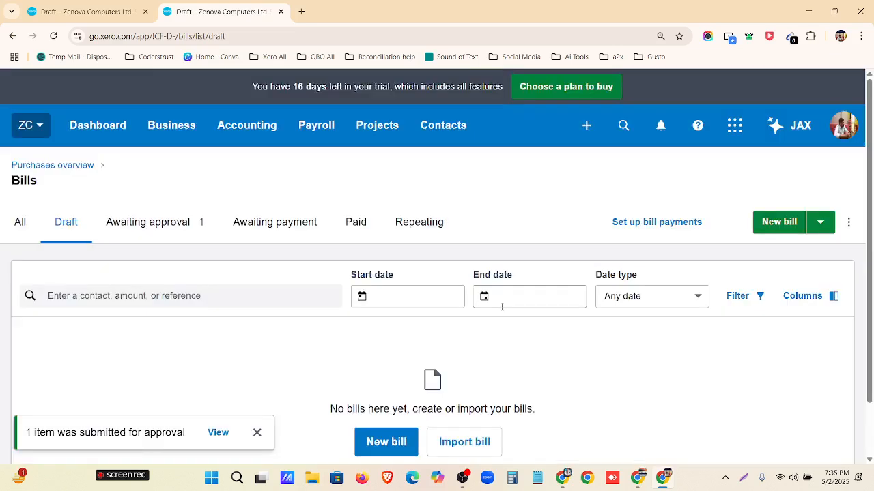
# Approve the bill that is awaiting approval and confirm
pyautogui.click(158, 223)
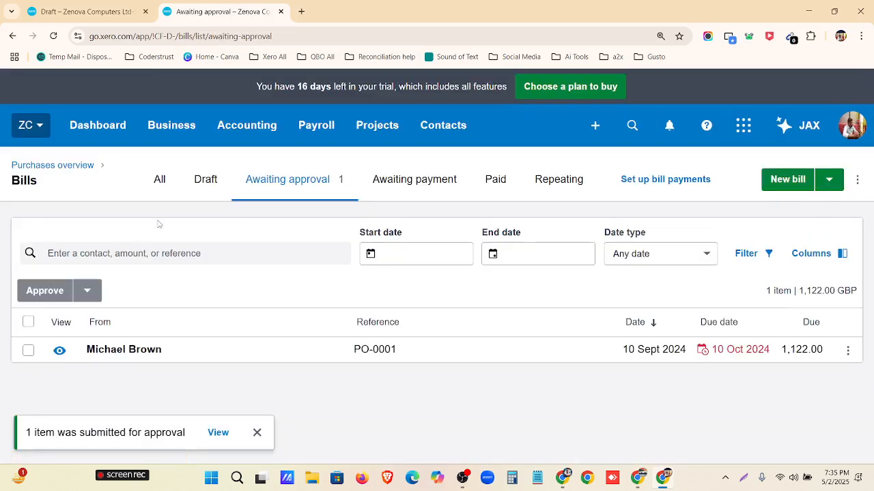
pyautogui.click(29, 322)
pyautogui.click(83, 294)
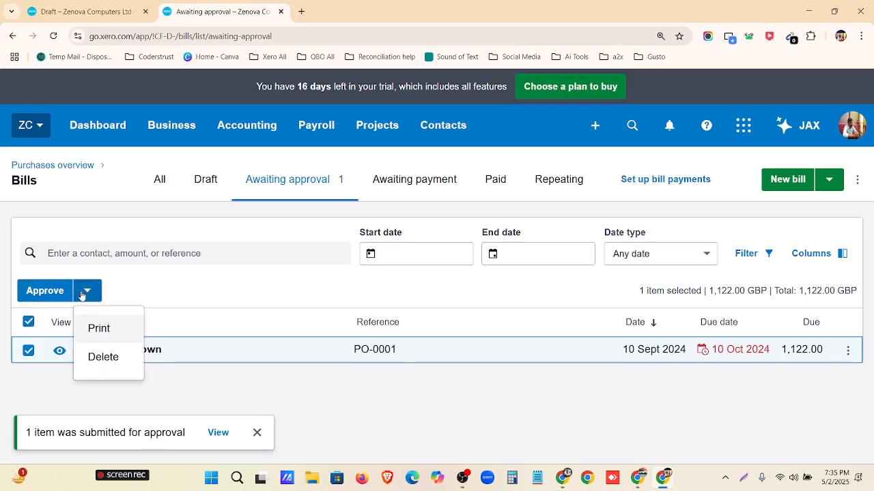
pyautogui.click(55, 290)
pyautogui.click(534, 303)
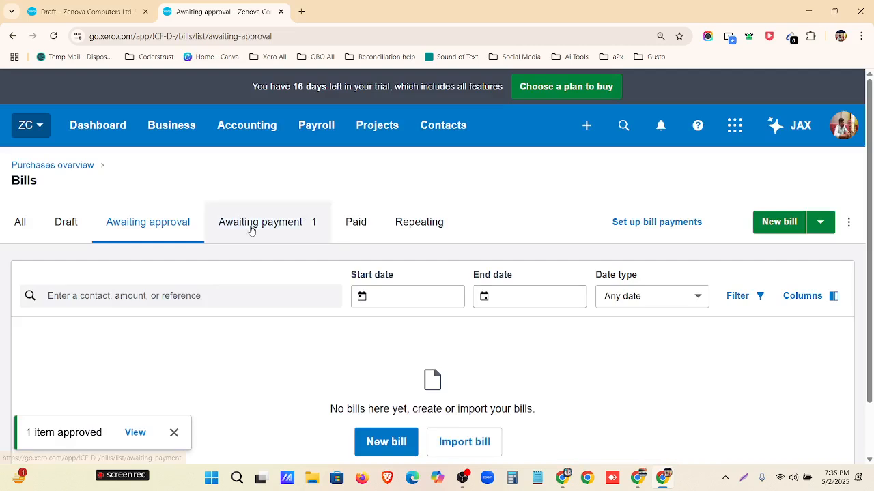
# Open the approved PO-0001 bill from the bills awaiting payment, dismissing the approval notification
pyautogui.click(251, 225)
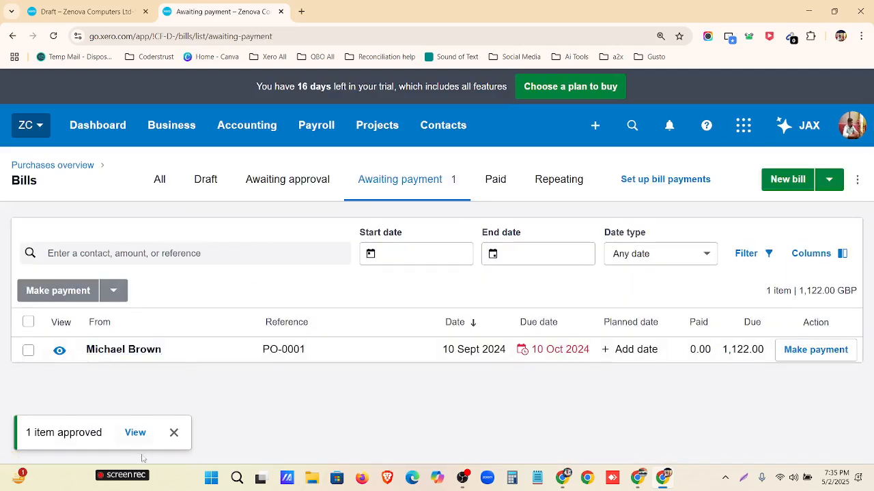
pyautogui.click(174, 433)
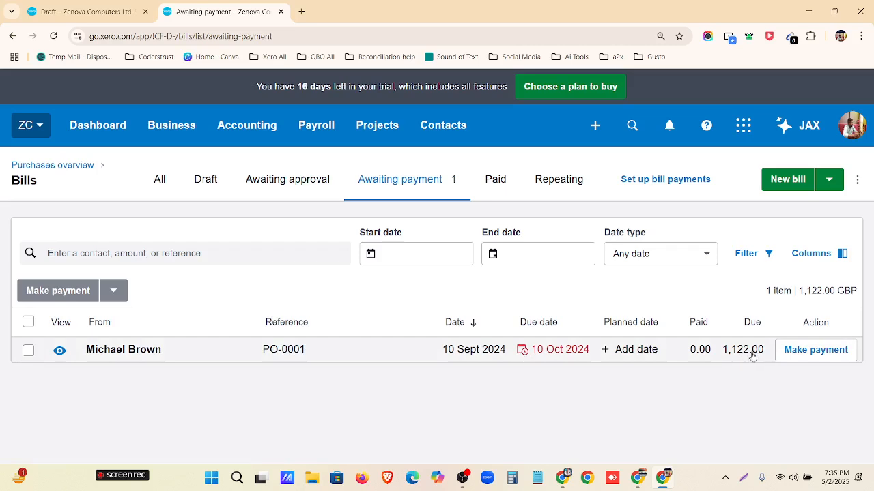
pyautogui.click(686, 357)
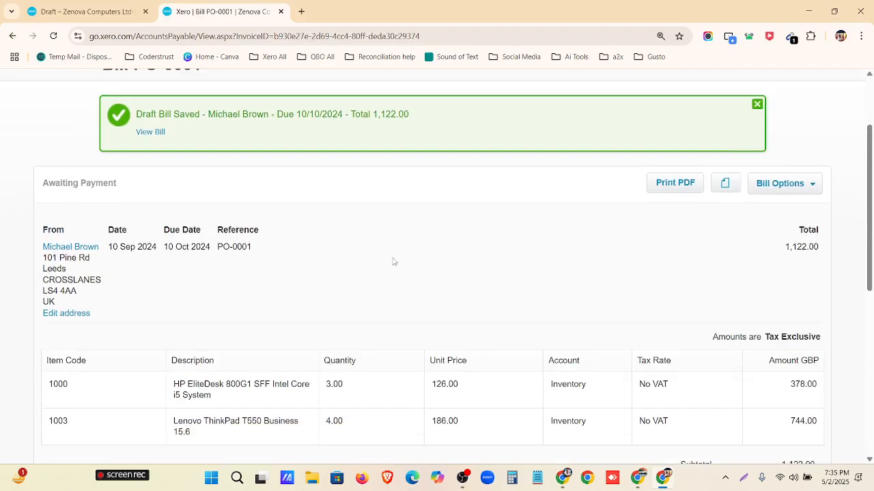
# Set the bill payment's paid date to 20 Sep 2024 and its paying account to 612 - RBS Bank–Checking
pyautogui.scroll(5, 703, 355)
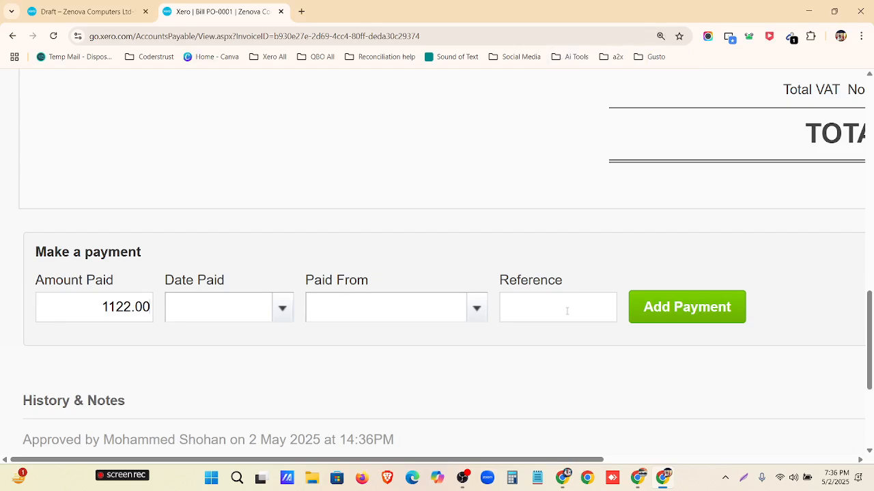
pyautogui.scroll(5, 473, 259)
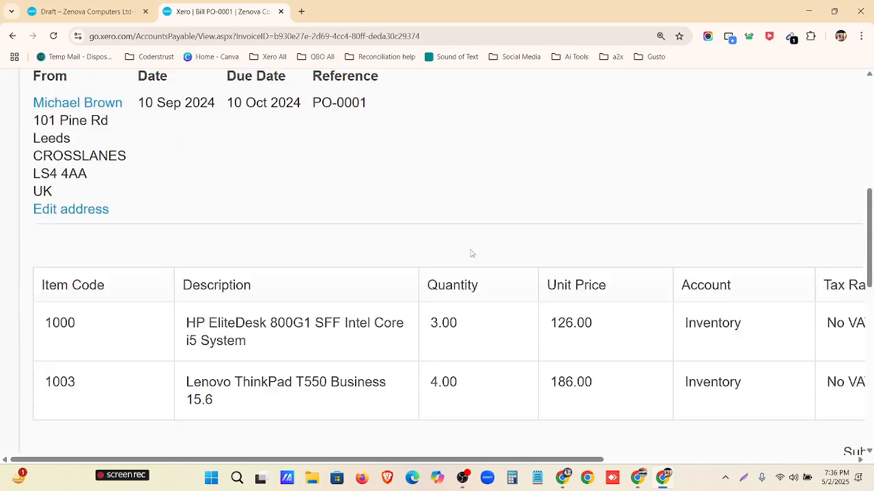
pyautogui.scroll(-5, 470, 253)
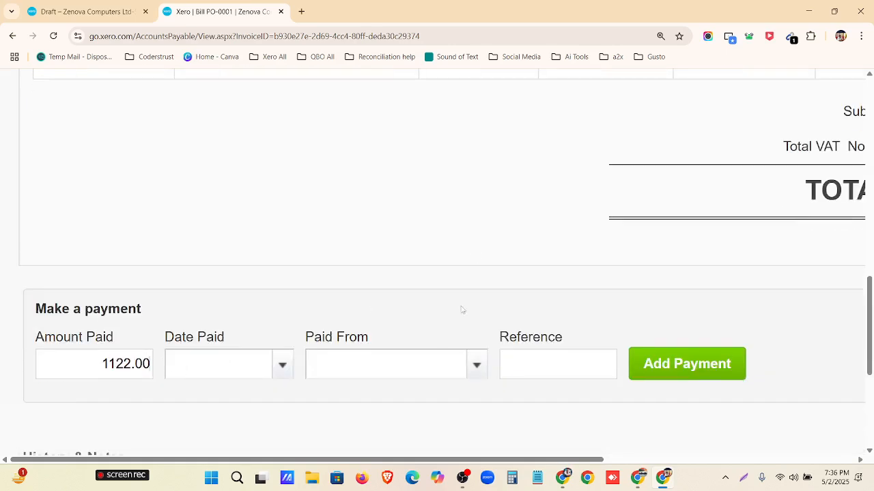
pyautogui.hotkey('ctrl', '-')
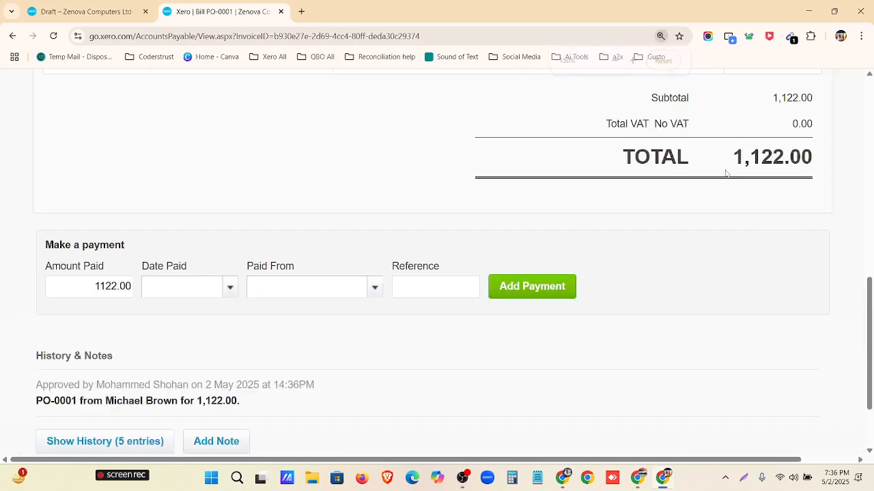
pyautogui.scroll(5, 237, 287)
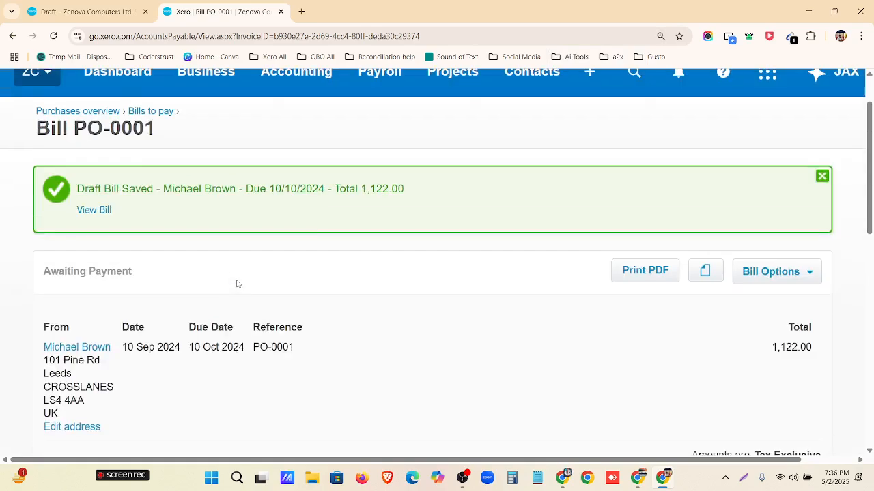
pyautogui.scroll(-5, 237, 284)
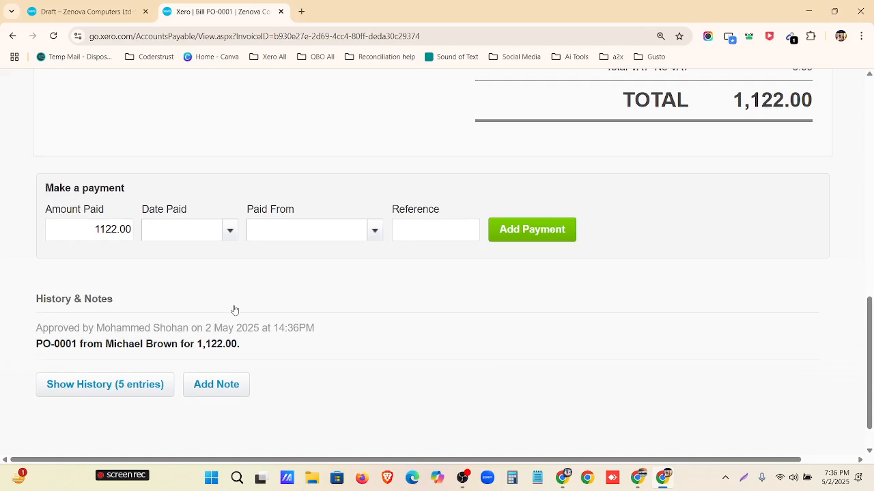
pyautogui.click(229, 232)
pyautogui.click(263, 183)
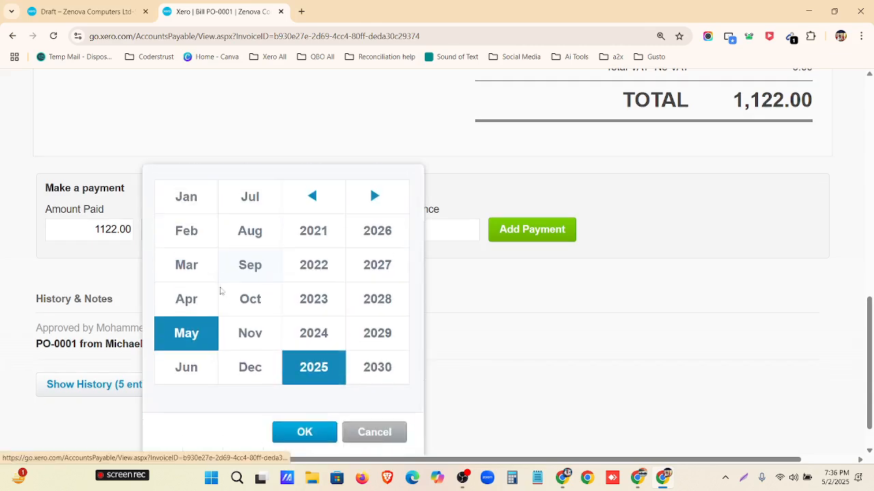
pyautogui.click(253, 266)
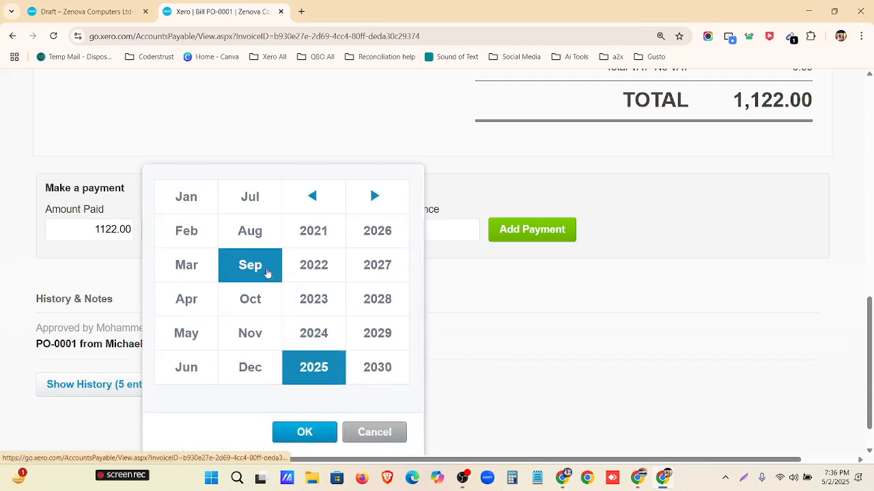
pyautogui.click(318, 345)
pyautogui.click(305, 432)
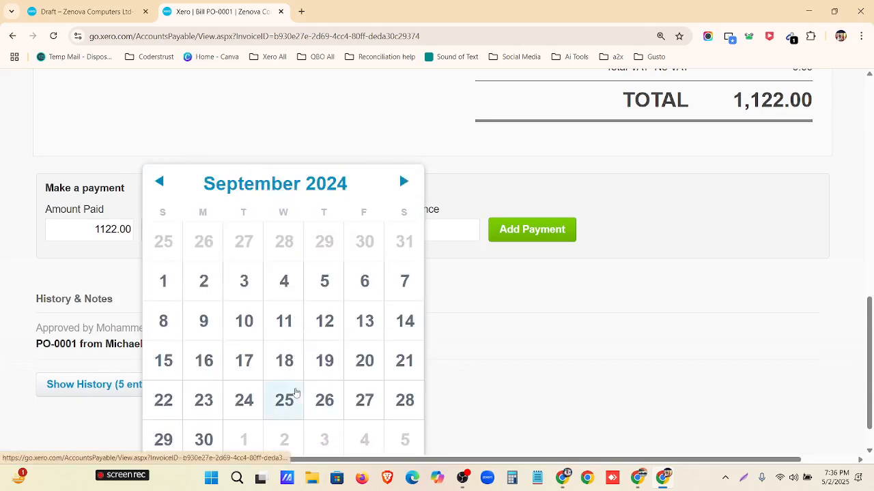
pyautogui.click(362, 365)
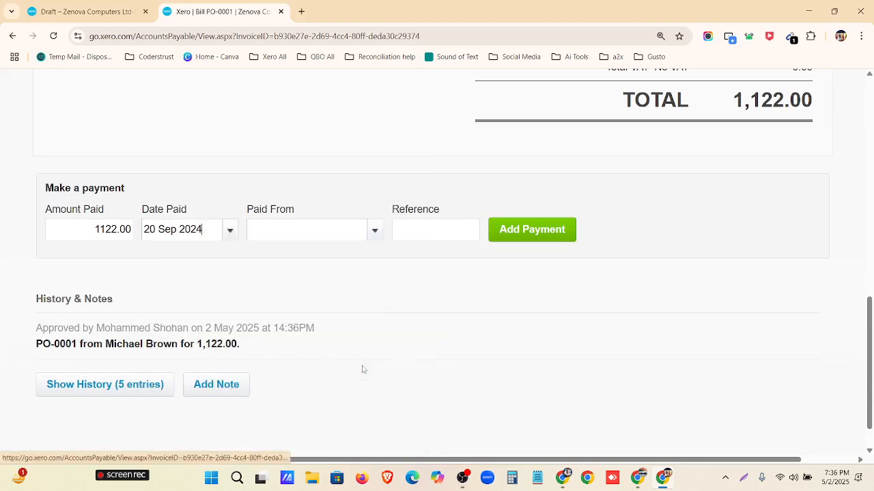
pyautogui.click(375, 234)
pyautogui.click(353, 298)
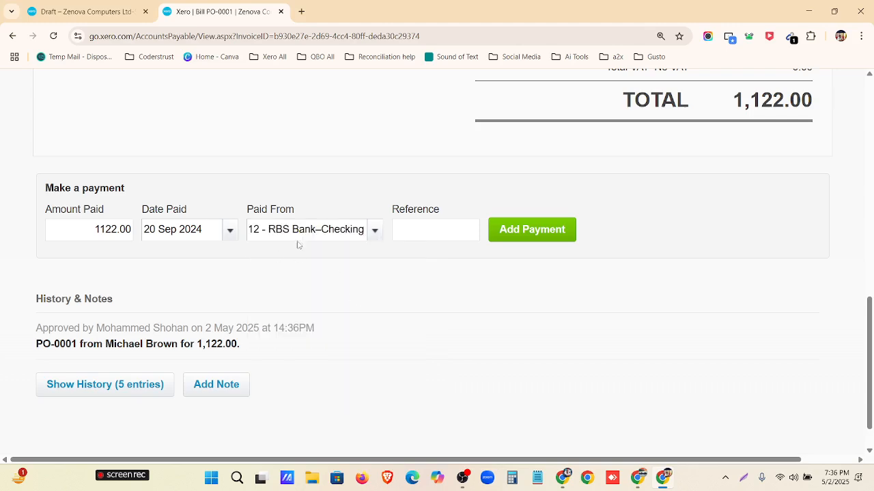
# Copy the bill's reference PO-0001 into the payment reference and add the payment
pyautogui.scroll(5, 450, 242)
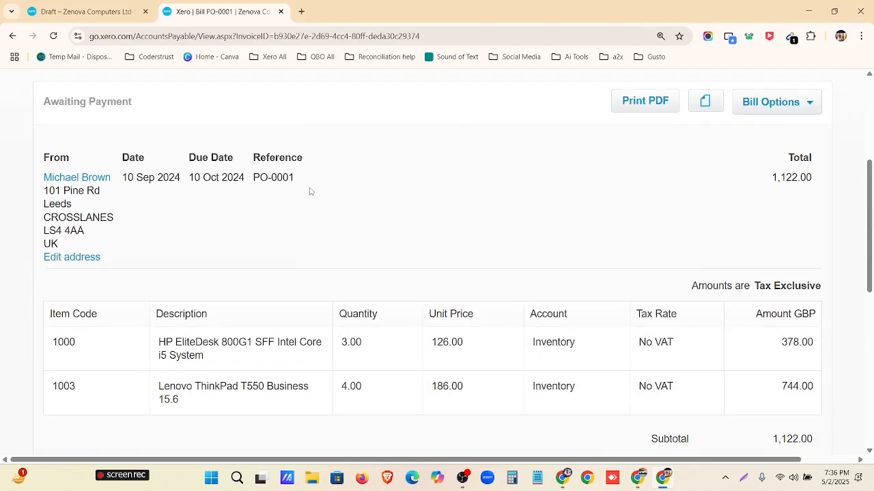
pyautogui.moveTo(253, 178); pyautogui.dragTo(293, 178)
pyautogui.hotkey('ctrl', 'c')
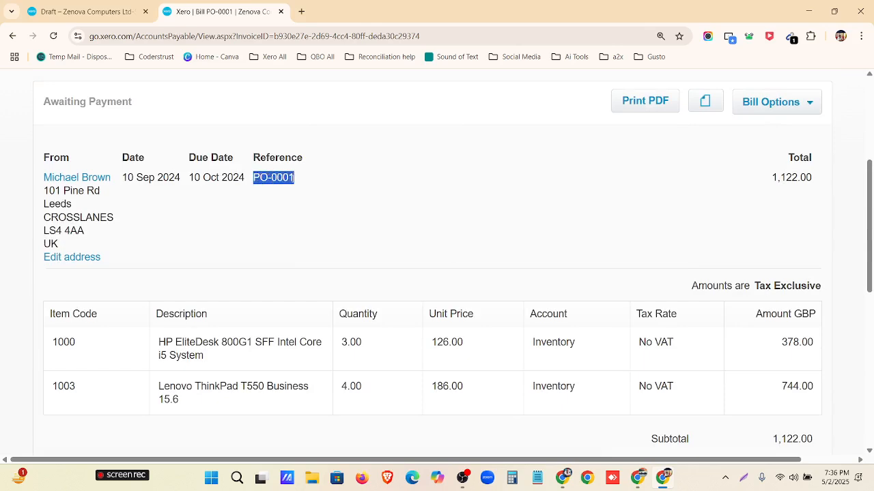
pyautogui.scroll(-5, 304, 207)
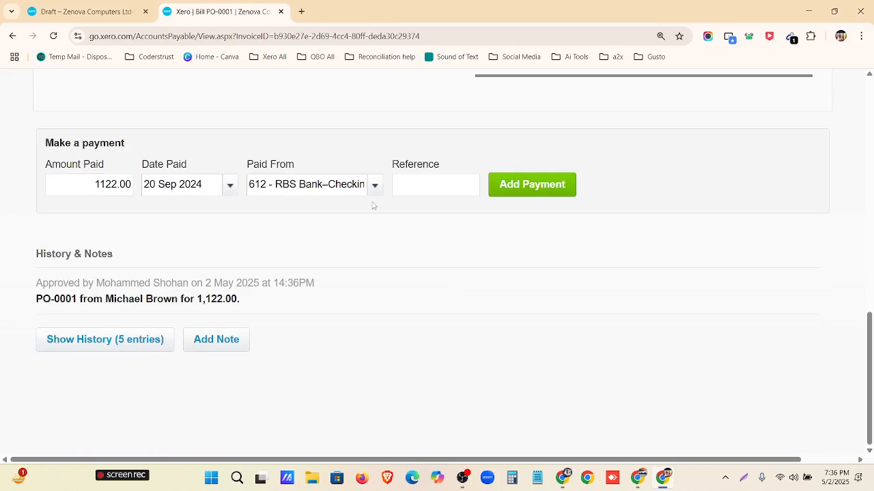
pyautogui.click(410, 188)
pyautogui.hotkey('ctrl', 'v')
pyautogui.click(519, 191)
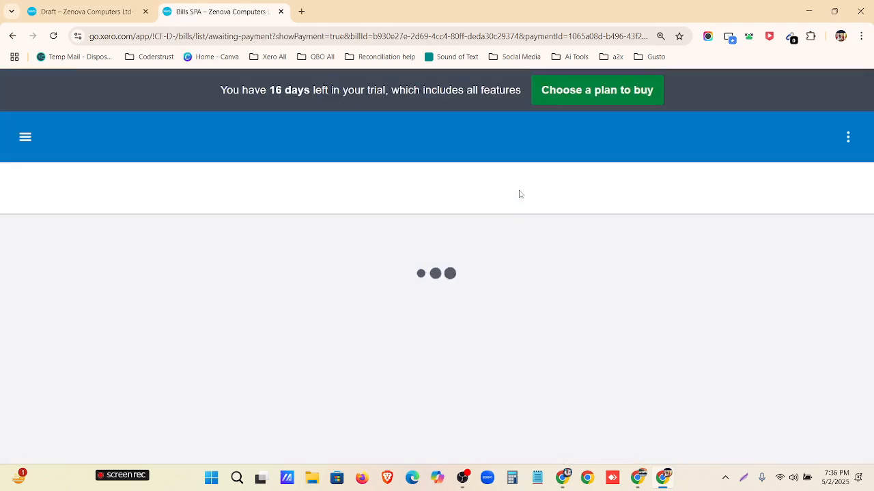
# Select bill PO-0001 in the list of paid bills and print it as a PDF
pyautogui.hotkey('ctrl', '-')
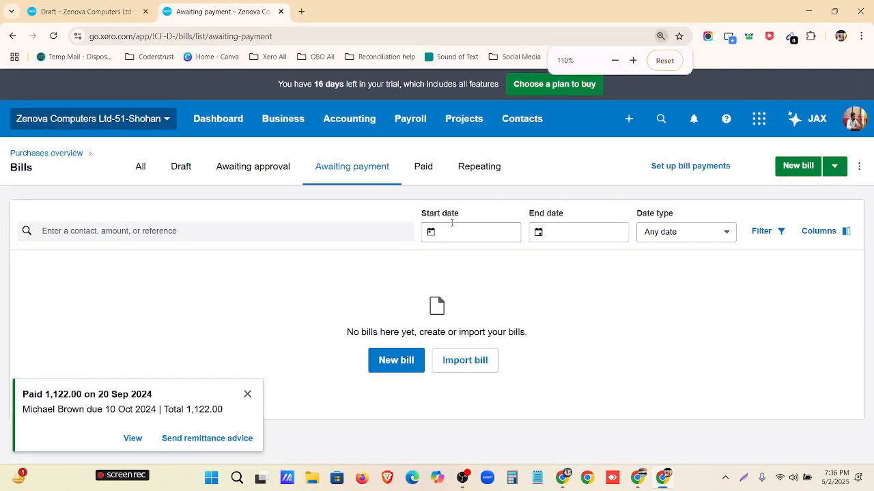
pyautogui.click(423, 165)
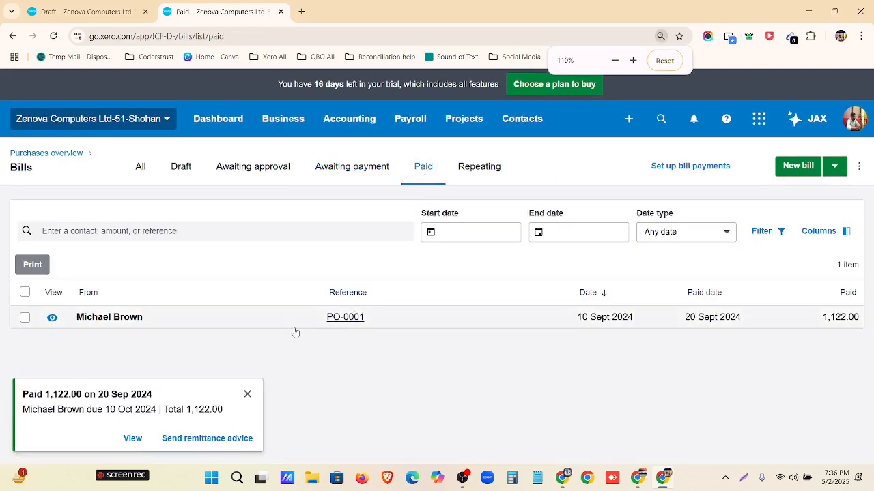
pyautogui.click(25, 318)
pyautogui.click(33, 266)
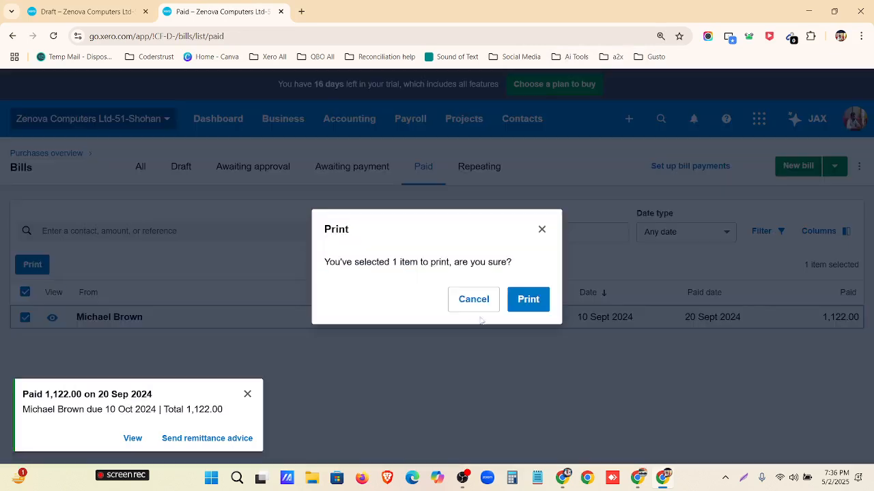
pyautogui.click(536, 300)
pyautogui.click(247, 396)
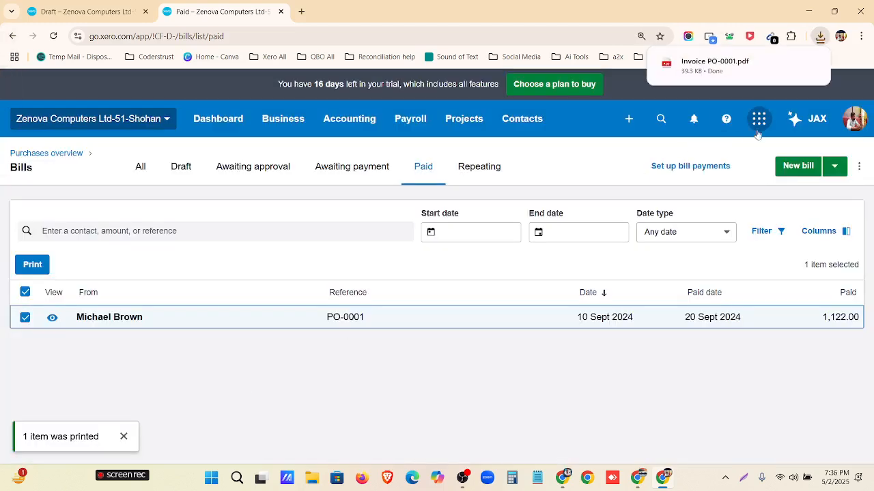
# Open the downloaded Invoice PO-0001.pdf, check its line items, totals and amount paid, and close it
pyautogui.click(710, 64)
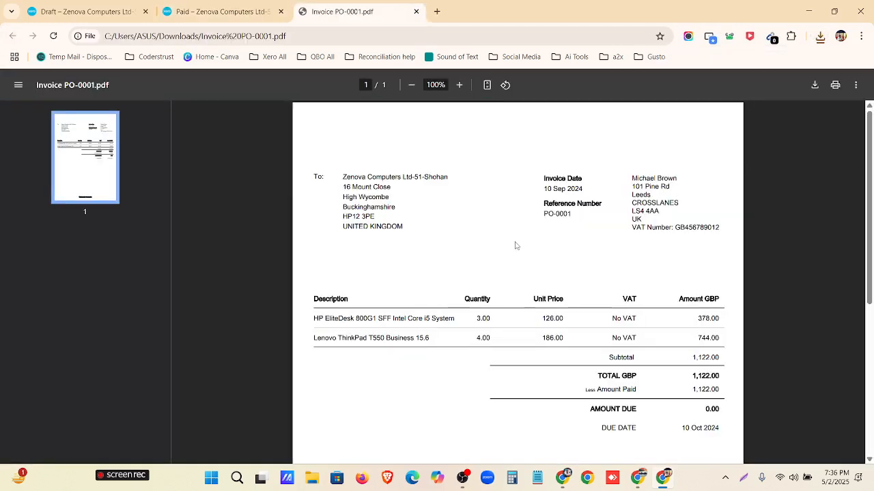
pyautogui.scroll(-3, 617, 278)
pyautogui.scroll(3, 637, 272)
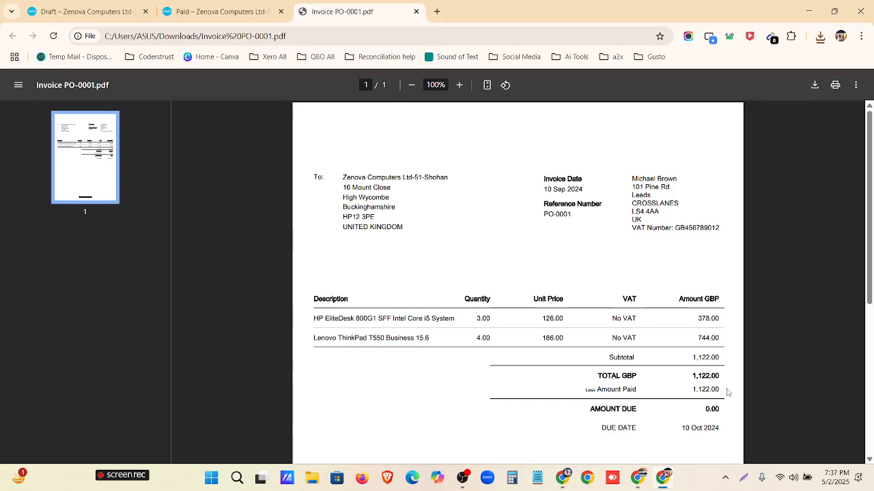
pyautogui.click(415, 12)
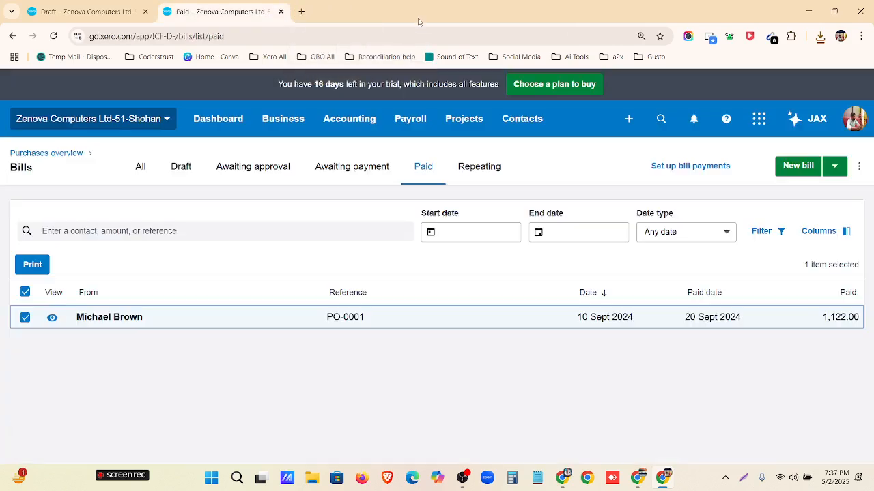
# Start a new bill from the purchases overview and set its supplier to the first contact matching "j"
pyautogui.click(80, 154)
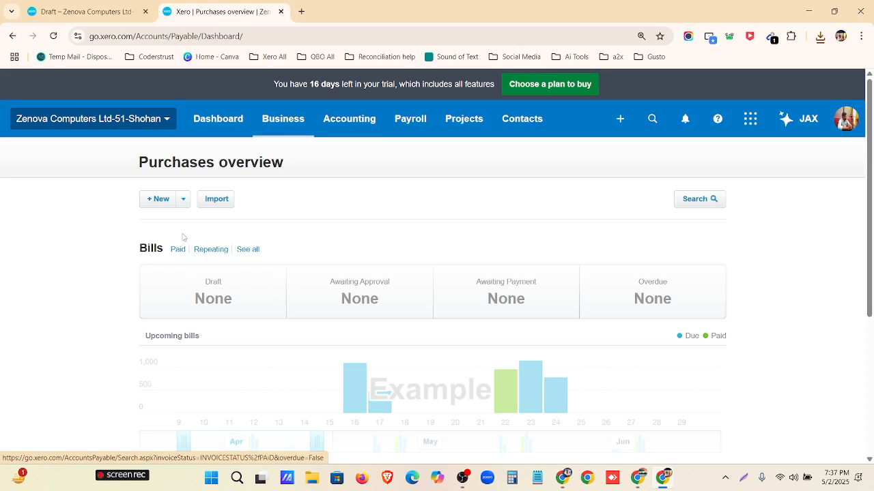
pyautogui.scroll(-2, 382, 258)
pyautogui.scroll(-2, 382, 257)
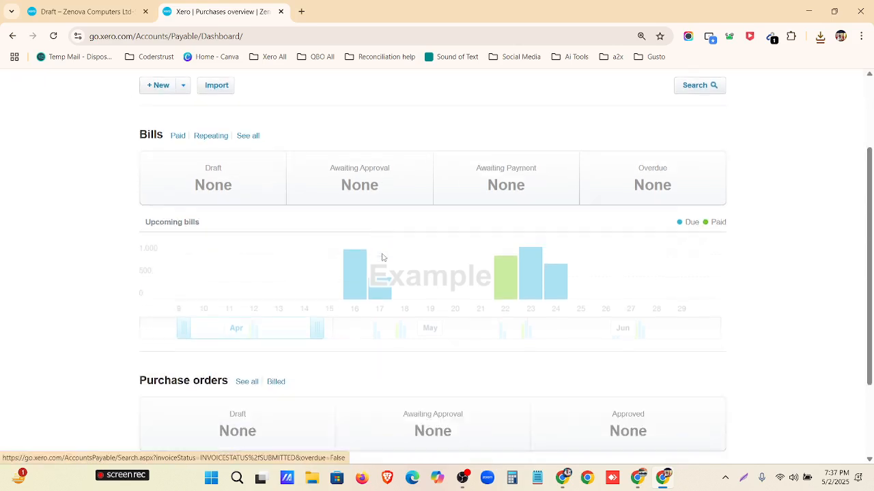
pyautogui.scroll(4, 308, 297)
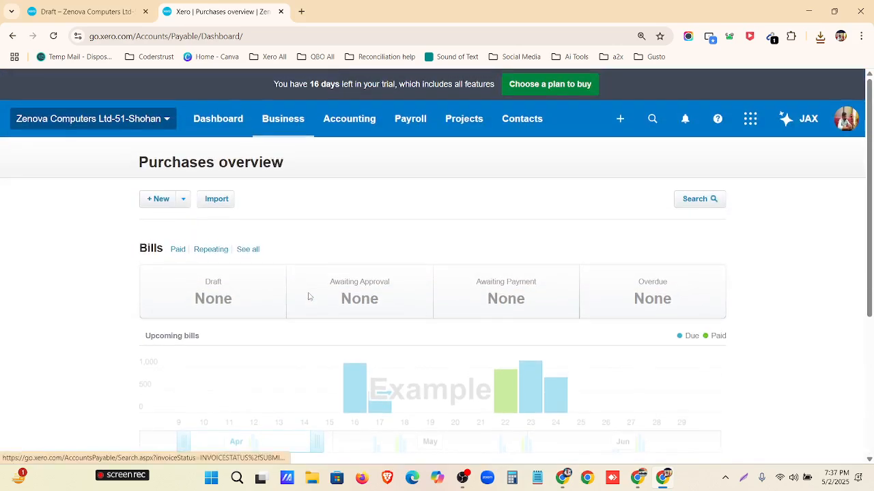
pyautogui.click(184, 203)
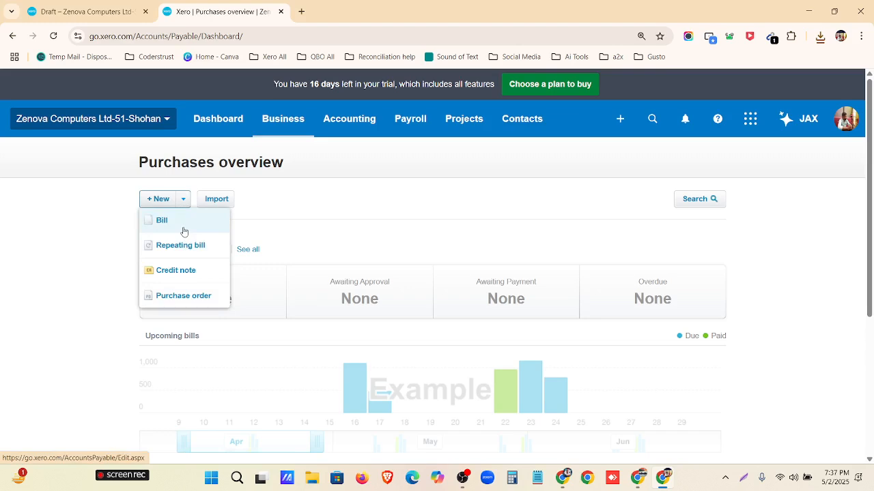
pyautogui.click(183, 229)
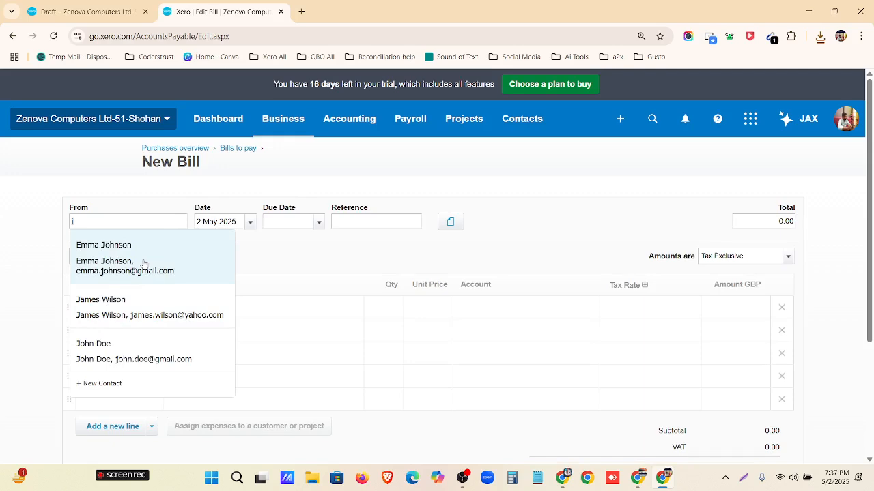
pyautogui.click(144, 262)
# Set the new bill's date to 1 Nov 2024
pyautogui.click(250, 223)
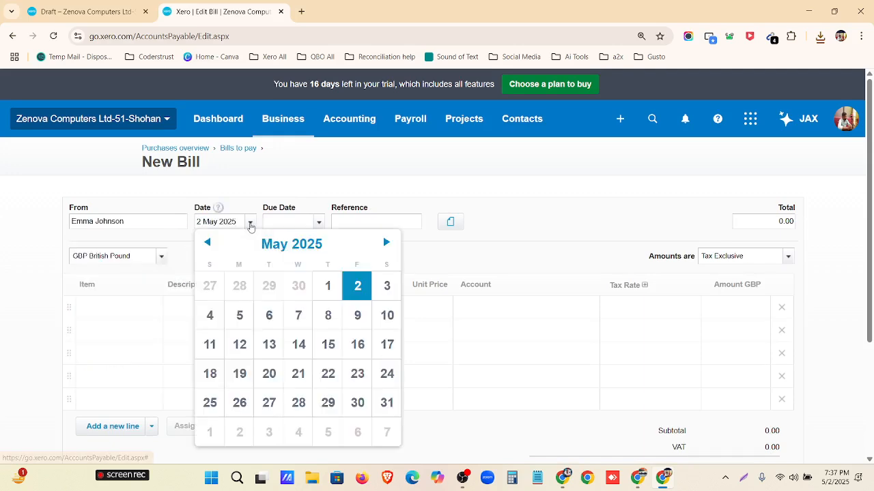
pyautogui.click(299, 244)
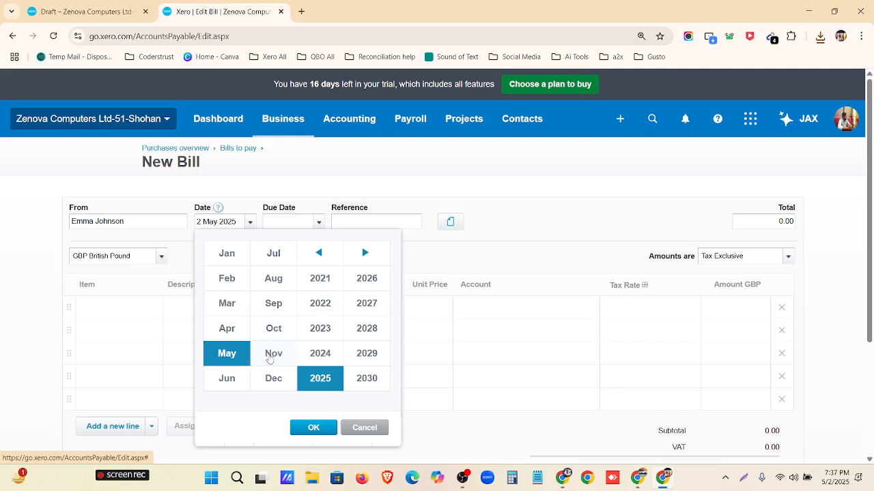
pyautogui.click(273, 354)
pyautogui.click(314, 353)
pyautogui.click(315, 428)
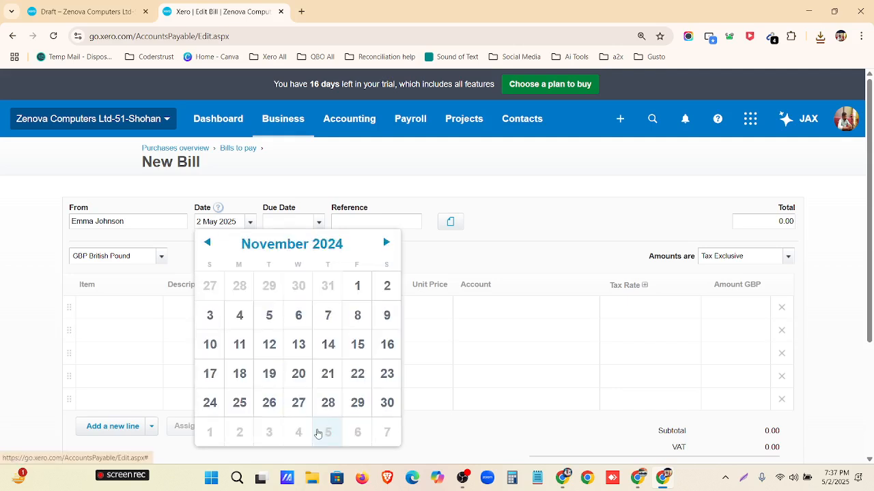
pyautogui.click(357, 286)
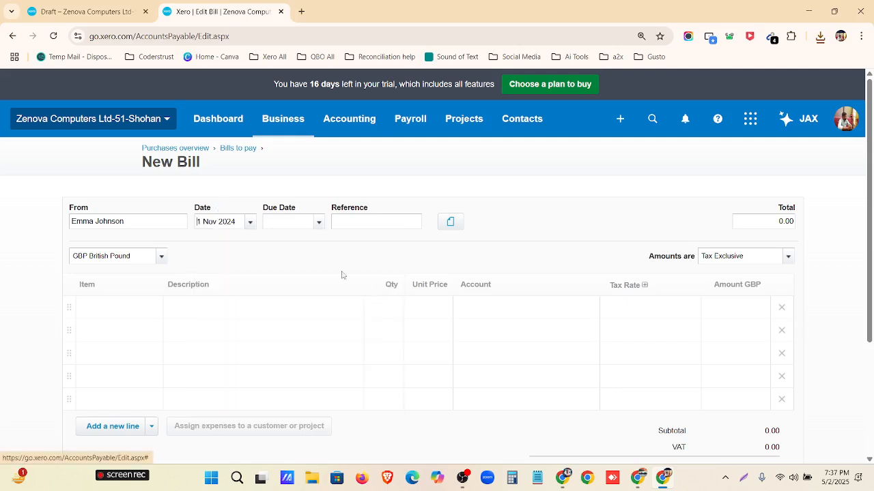
# Set the new bill's due date to 1 Dec 2024
pyautogui.click(318, 225)
pyautogui.click(363, 235)
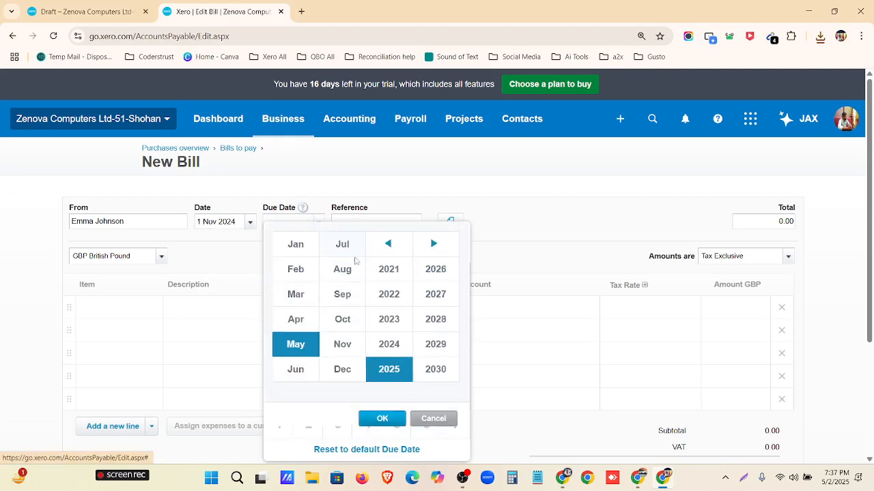
pyautogui.click(343, 372)
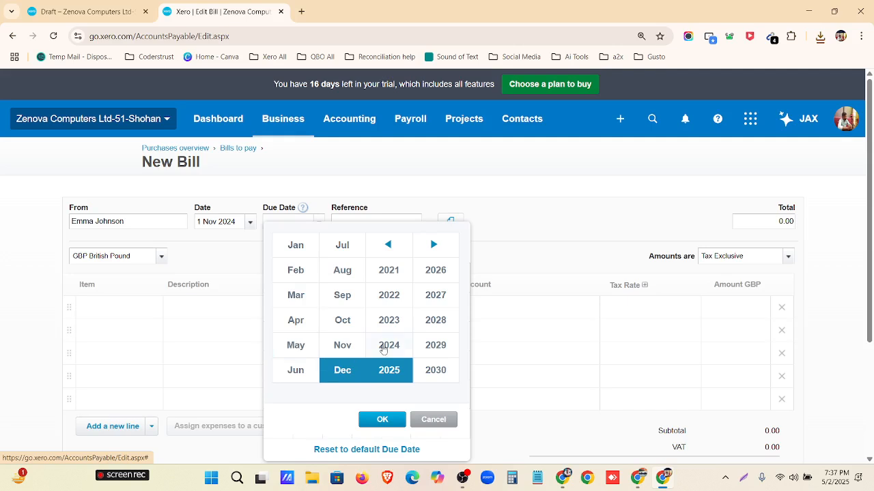
pyautogui.click(386, 348)
pyautogui.click(380, 419)
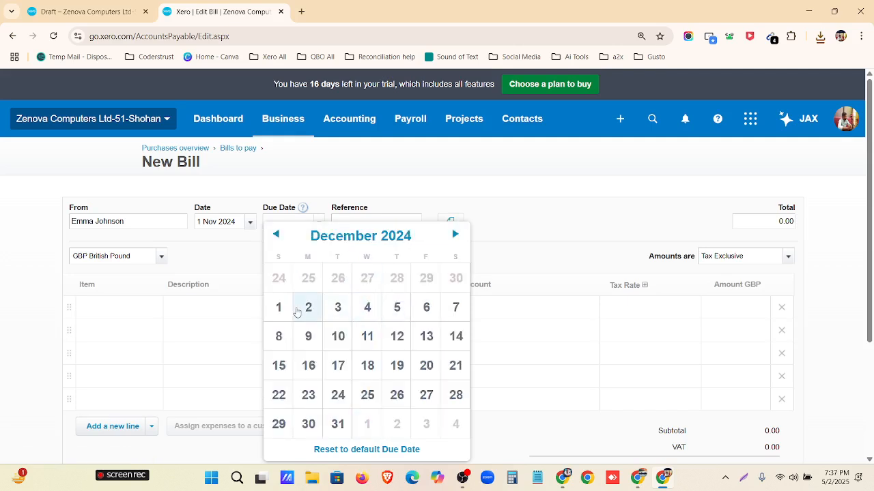
pyautogui.click(279, 307)
# Add item 1005, Dell Latitude E5450 Business Ultrabook Laptop Core, to the bill's first line
pyautogui.click(118, 305)
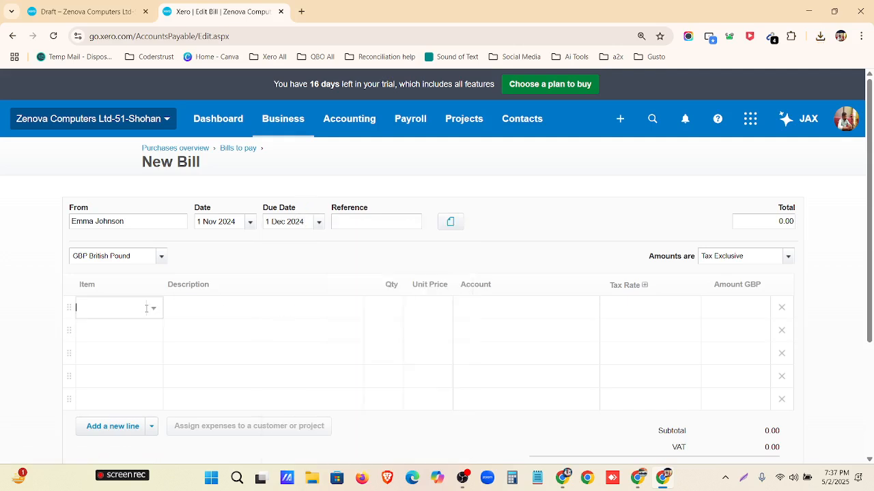
pyautogui.click(157, 310)
pyautogui.scroll(-2, 133, 225)
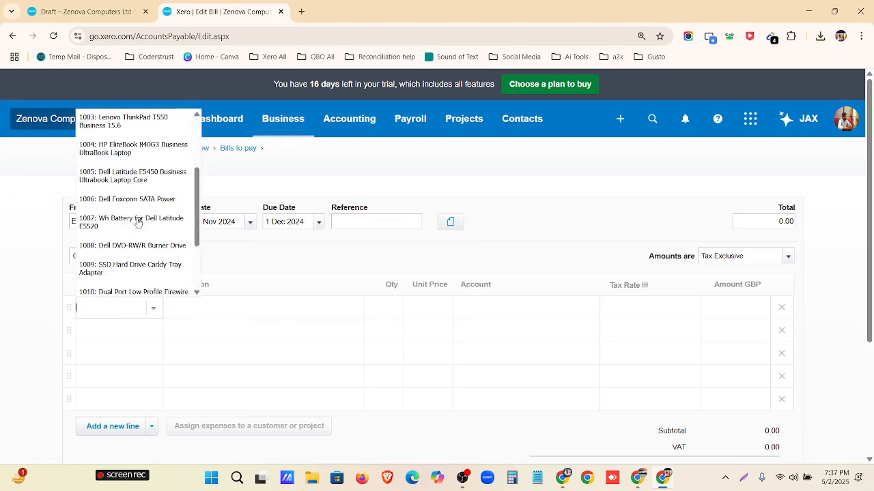
pyautogui.click(129, 186)
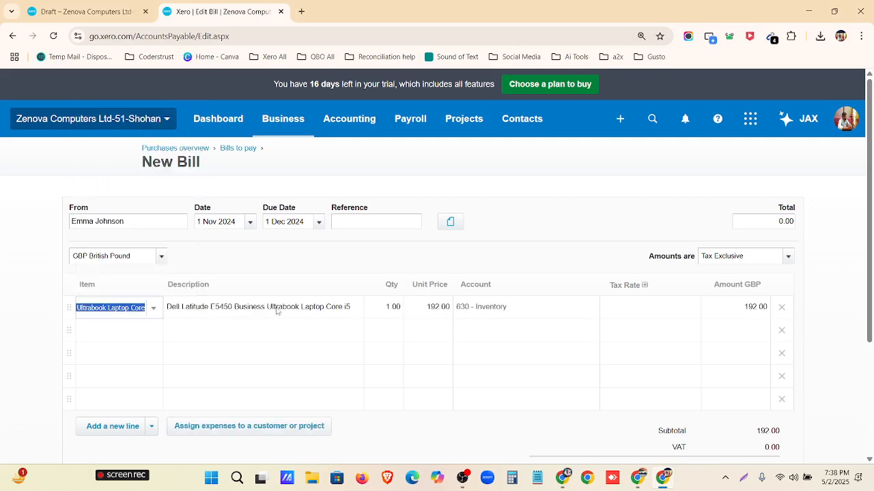
# Set the laptop line's quantity to 5, its unit price to 200 and its tax rate to No VAT
pyautogui.click(393, 308)
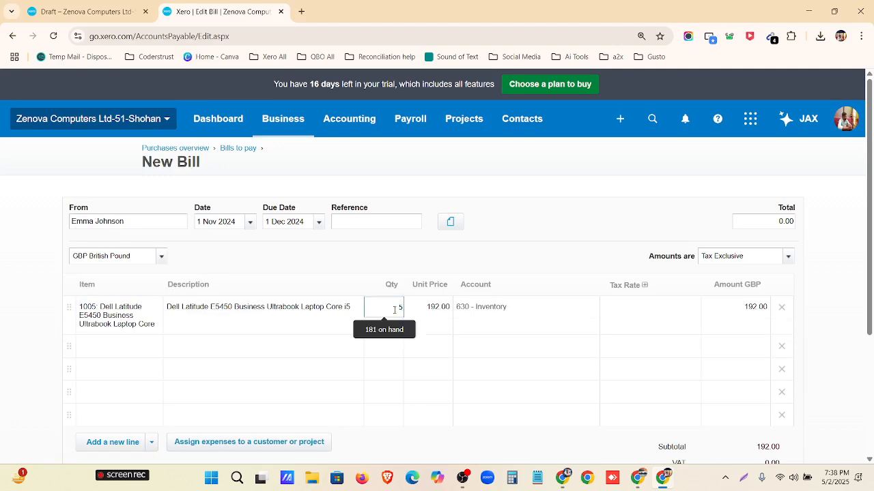
pyautogui.click(435, 310)
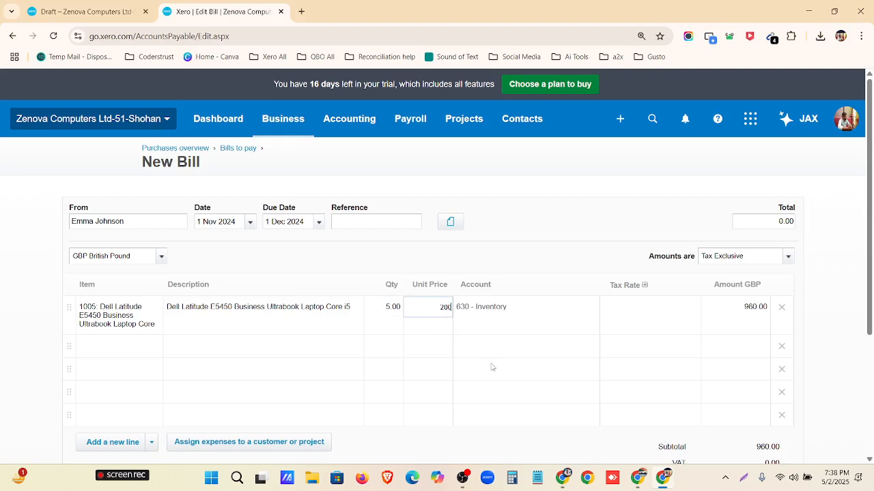
pyautogui.click(641, 316)
pyautogui.click(692, 311)
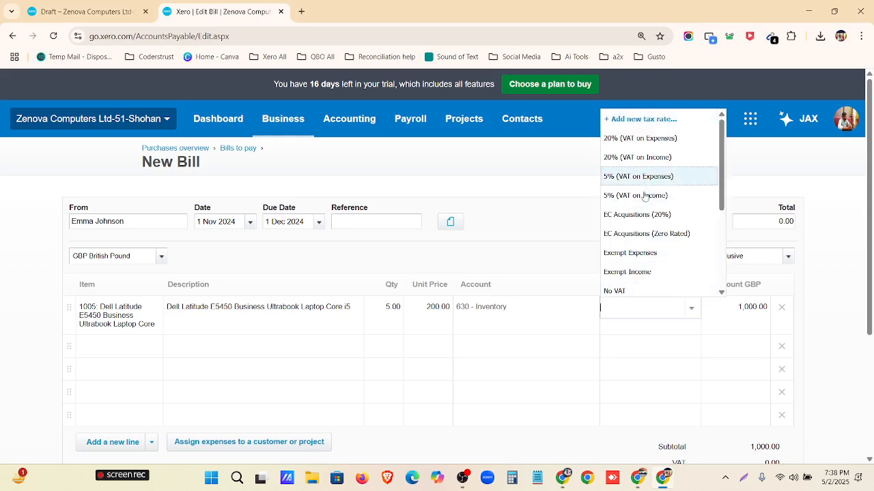
pyautogui.click(617, 291)
# Remove the empty lines below the laptop item and approve the bill
pyautogui.click(782, 345)
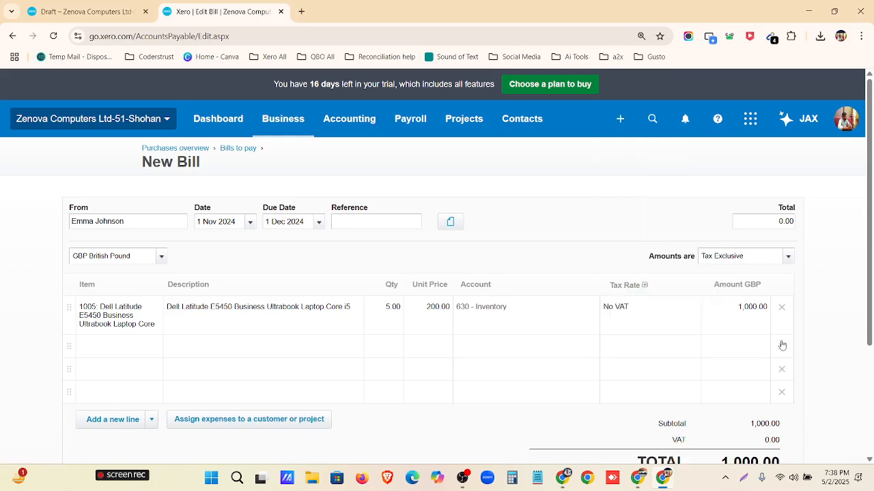
pyautogui.click(782, 346)
pyautogui.click(782, 346)
pyautogui.click(782, 345)
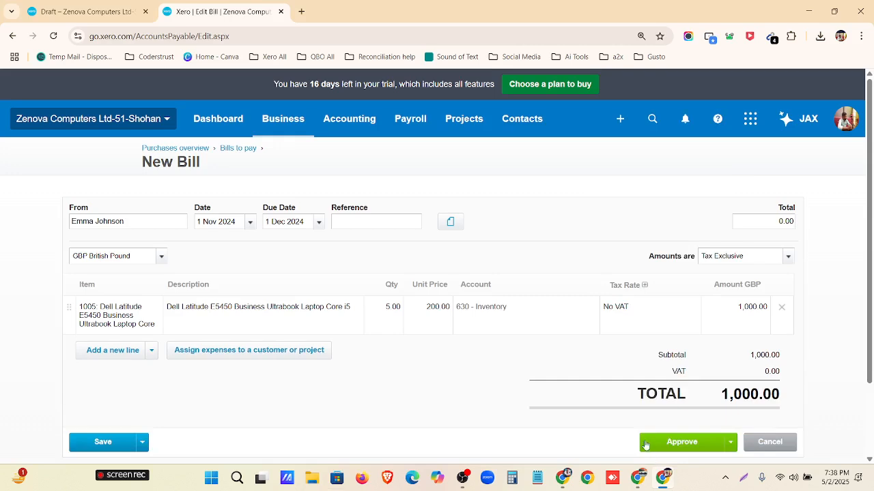
pyautogui.scroll(-1, 207, 402)
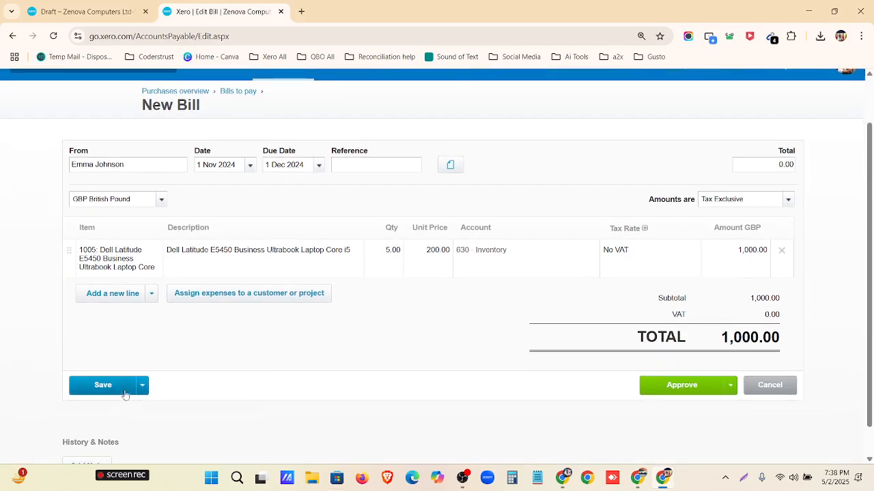
pyautogui.click(675, 386)
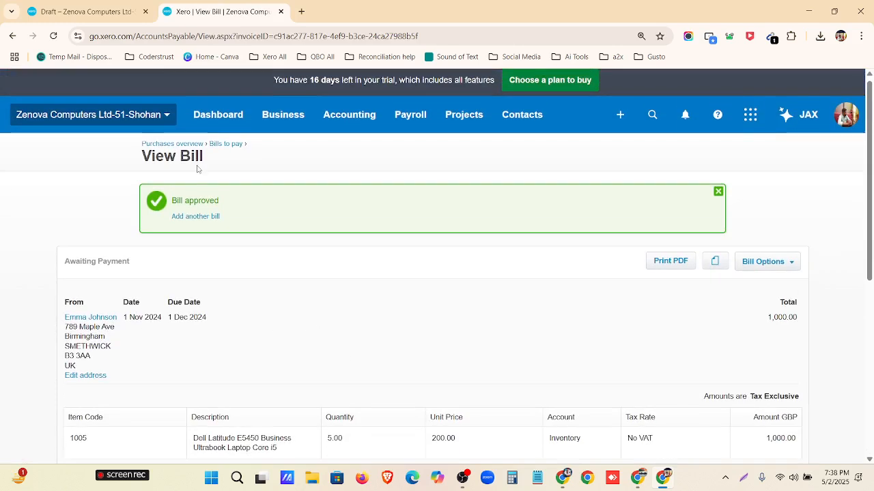
# Review the approved bill's date, item description and quantity, and check which options are available for the bill
pyautogui.scroll(-2, 277, 290)
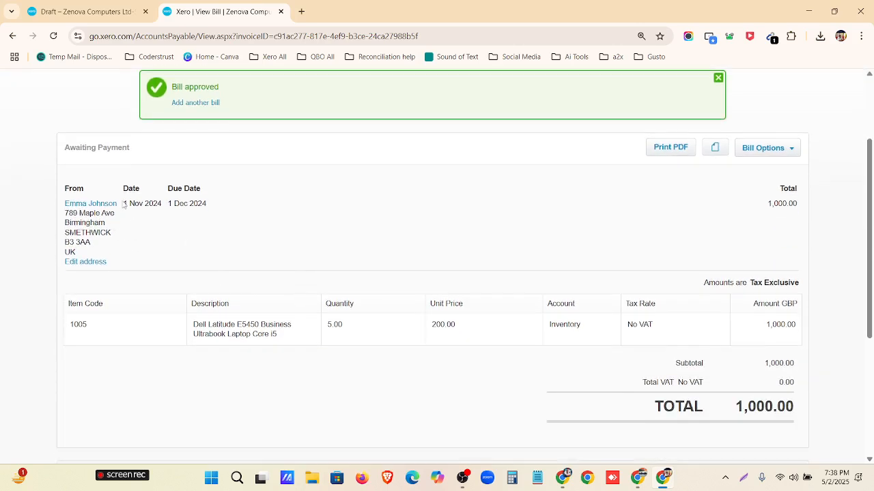
pyautogui.moveTo(125, 202); pyautogui.dragTo(161, 207)
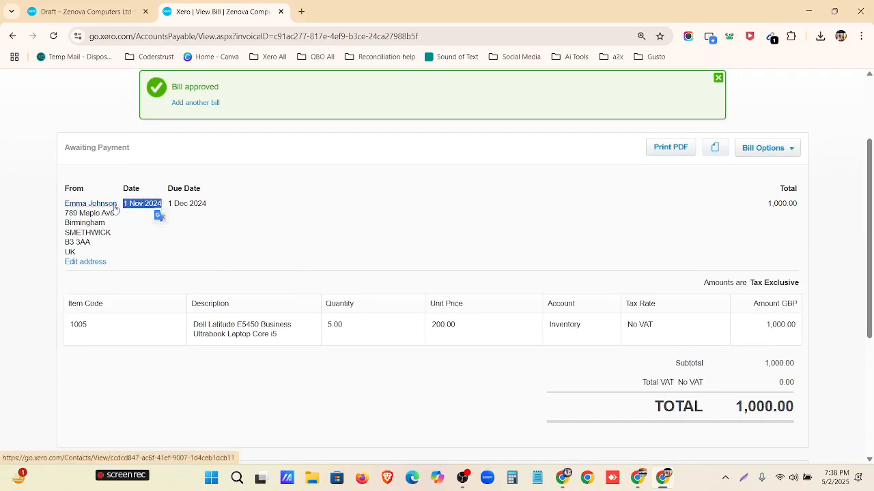
pyautogui.moveTo(193, 328); pyautogui.dragTo(277, 343)
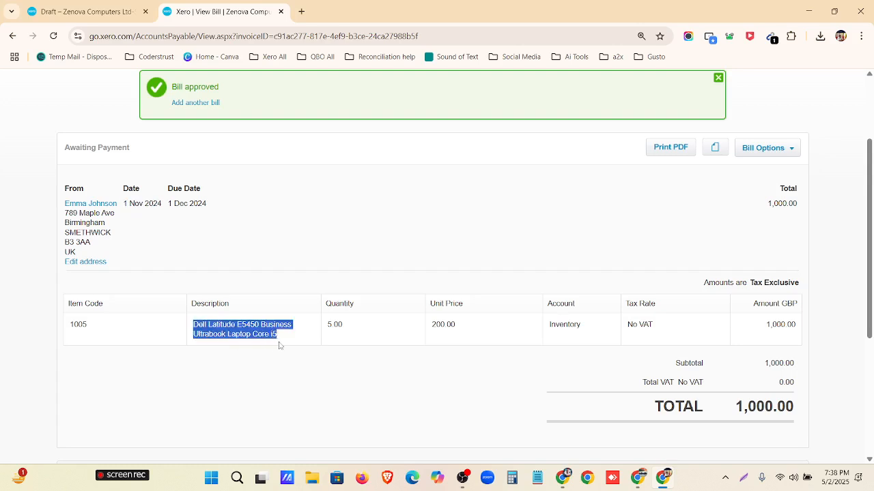
pyautogui.moveTo(328, 324); pyautogui.dragTo(346, 331)
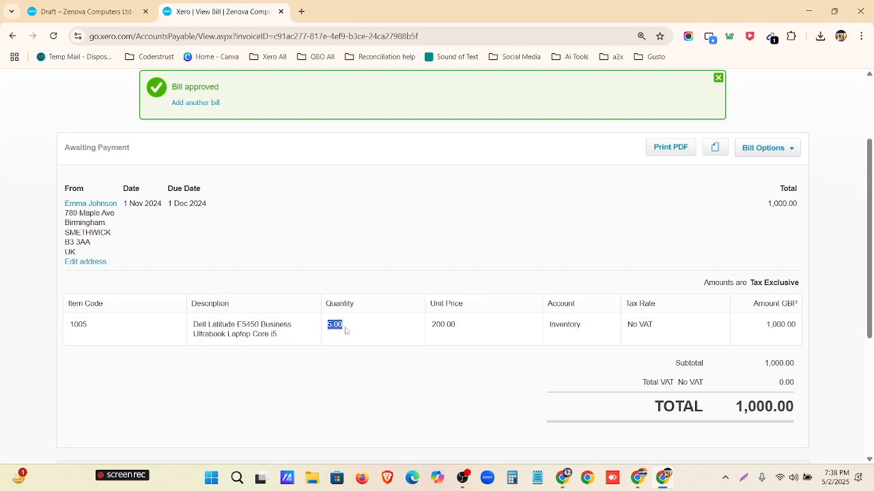
pyautogui.click(338, 273)
pyautogui.scroll(2, 303, 293)
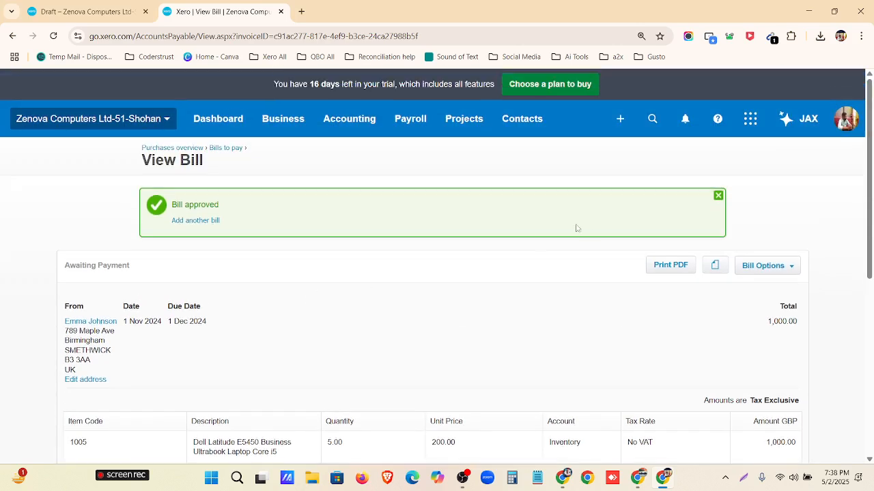
pyautogui.click(788, 270)
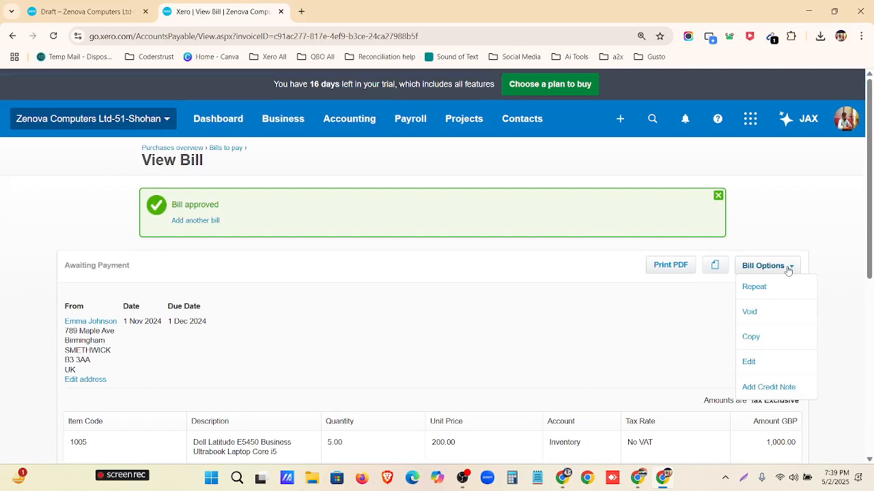
pyautogui.click(385, 363)
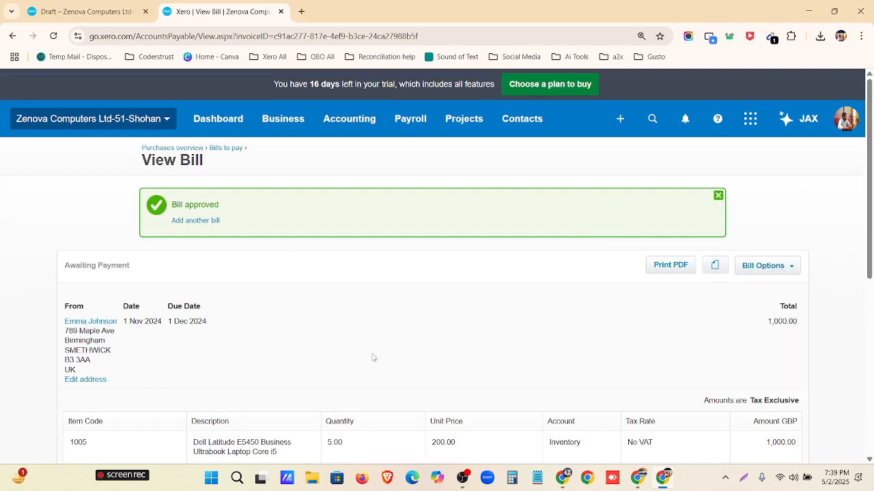
# Start a credit note against the approved laptop bill
pyautogui.hotkey('ctrl', '+')
pyautogui.hotkey('ctrl', '+')
pyautogui.hotkey('ctrl', '+')
pyautogui.scroll(-2, 780, 253)
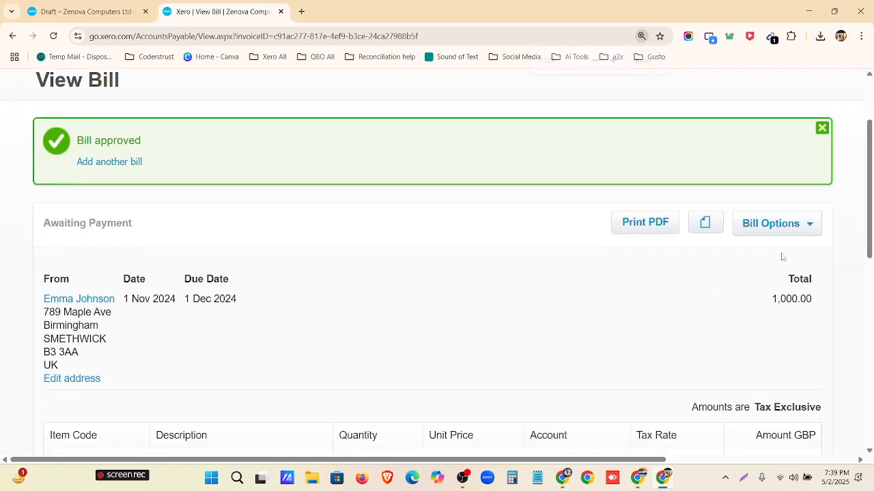
pyautogui.click(812, 225)
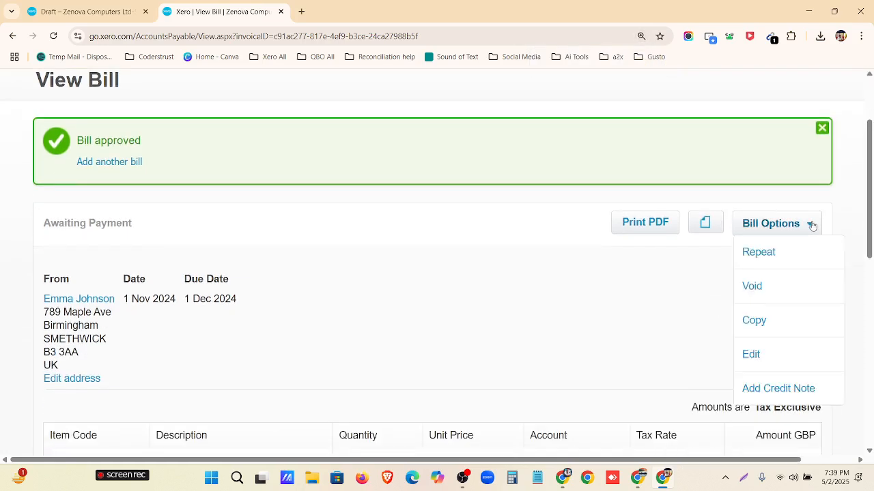
pyautogui.click(790, 391)
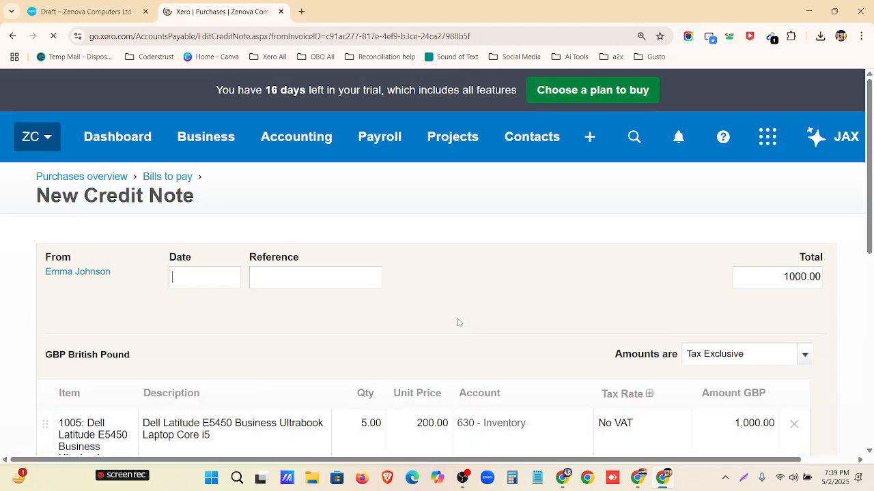
# Set the credit note's date to 12 Nov 2024
pyautogui.hotkey('ctrl', '-')
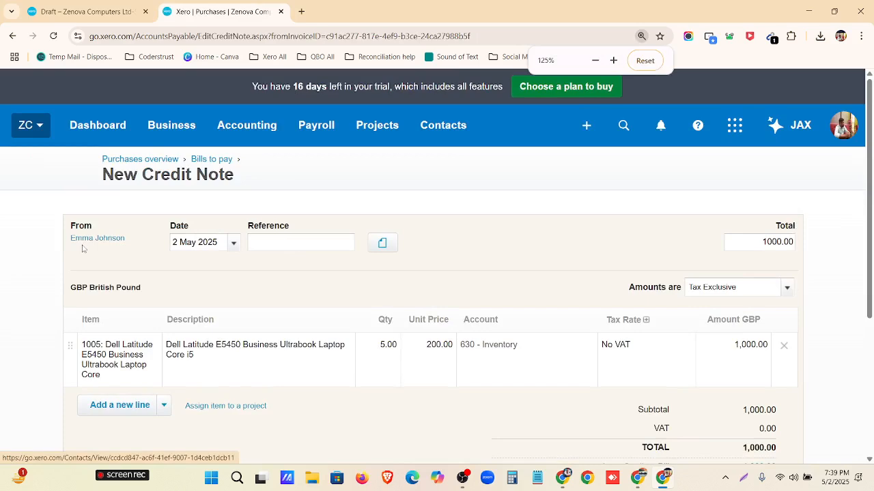
pyautogui.click(234, 244)
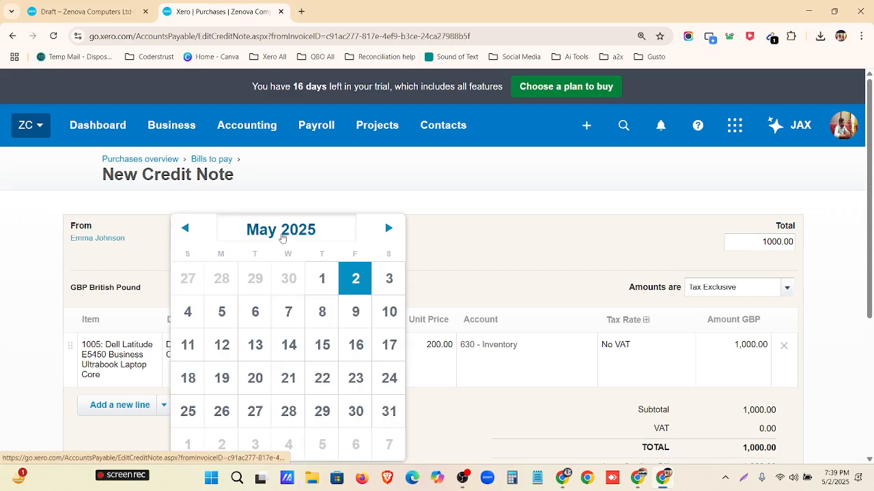
pyautogui.click(281, 234)
pyautogui.click(261, 354)
pyautogui.click(314, 354)
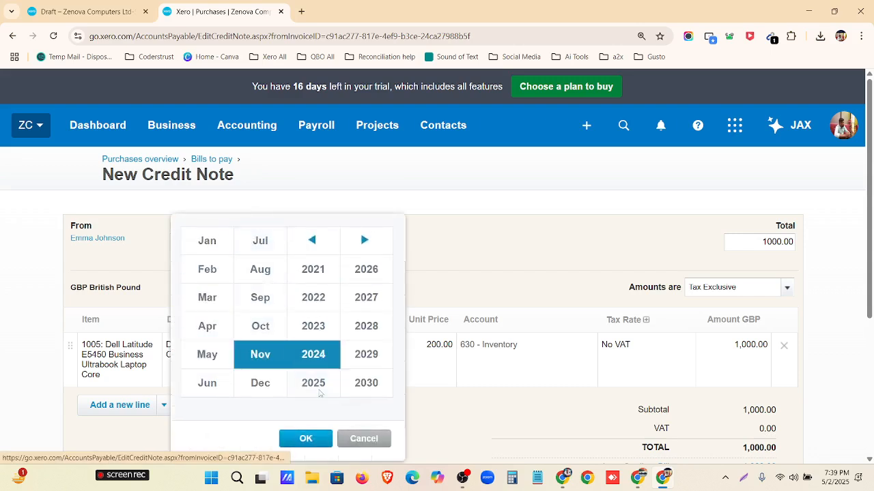
pyautogui.click(306, 438)
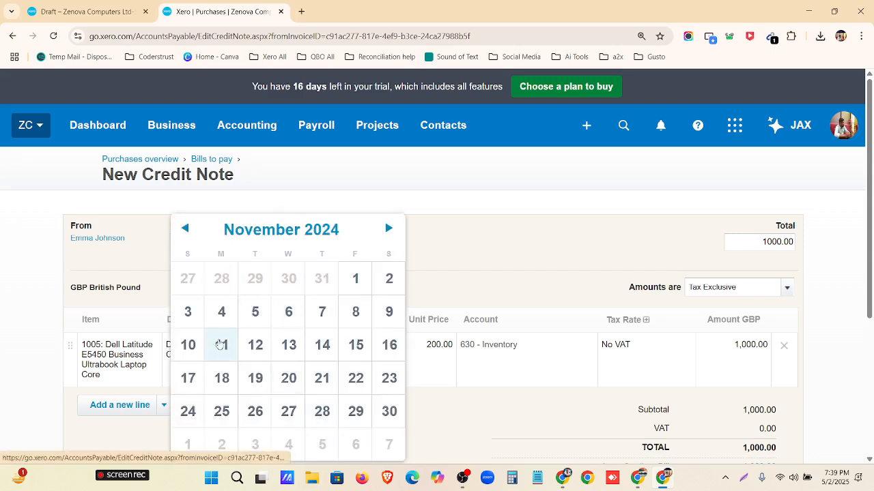
pyautogui.click(255, 345)
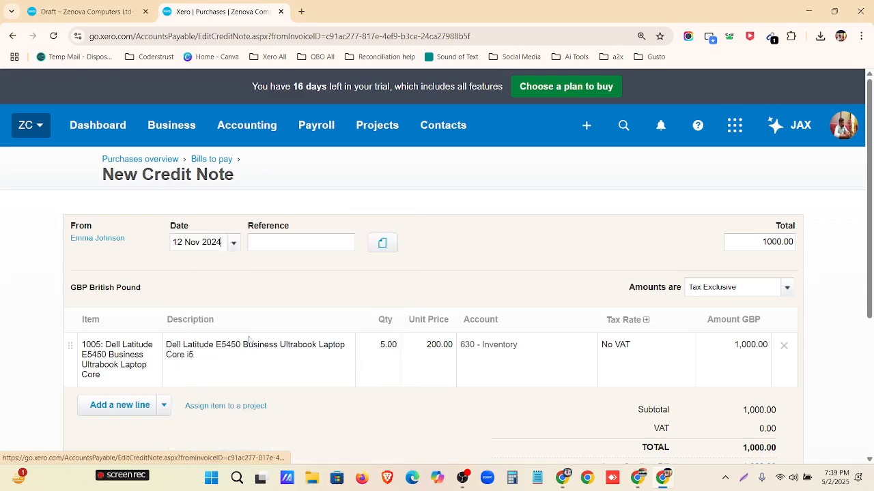
# Set the credited laptop quantity to 2 and save the credit note as a draft
pyautogui.click(385, 346)
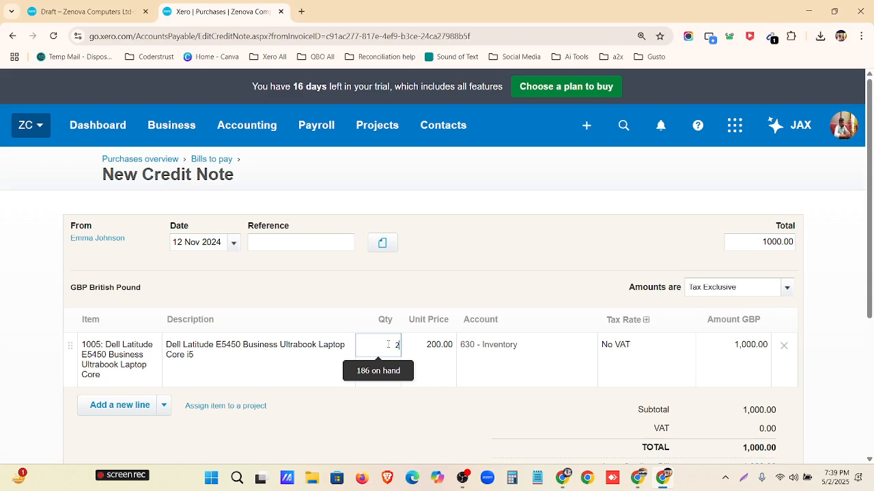
pyautogui.click(446, 295)
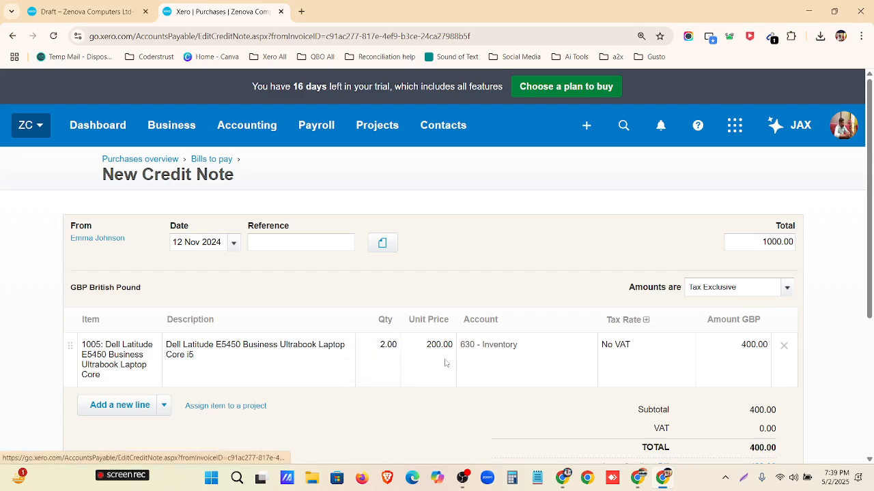
pyautogui.scroll(-2, 510, 363)
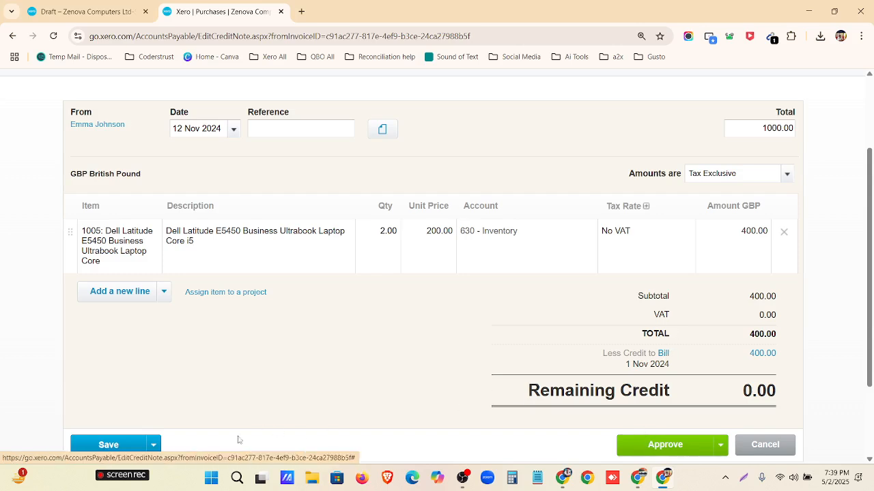
pyautogui.click(107, 446)
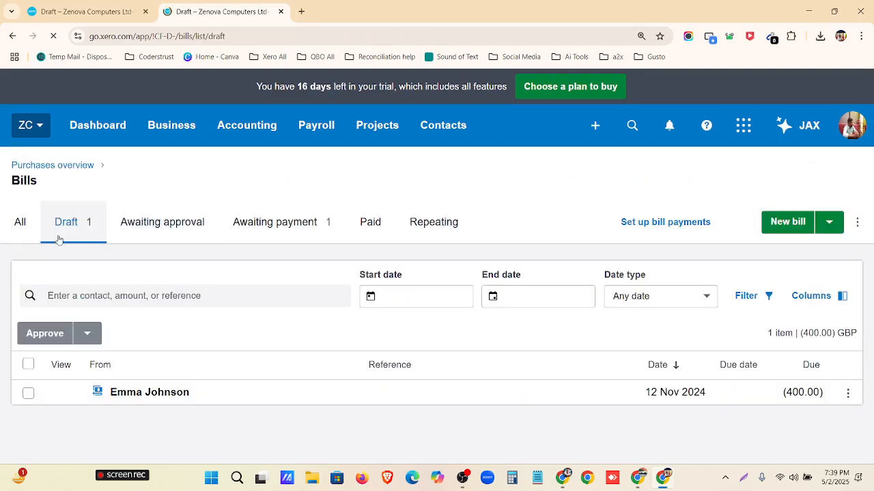
# Try to submit the draft credit note dated 12 Nov 2024 for approval from the bills list
pyautogui.click(28, 365)
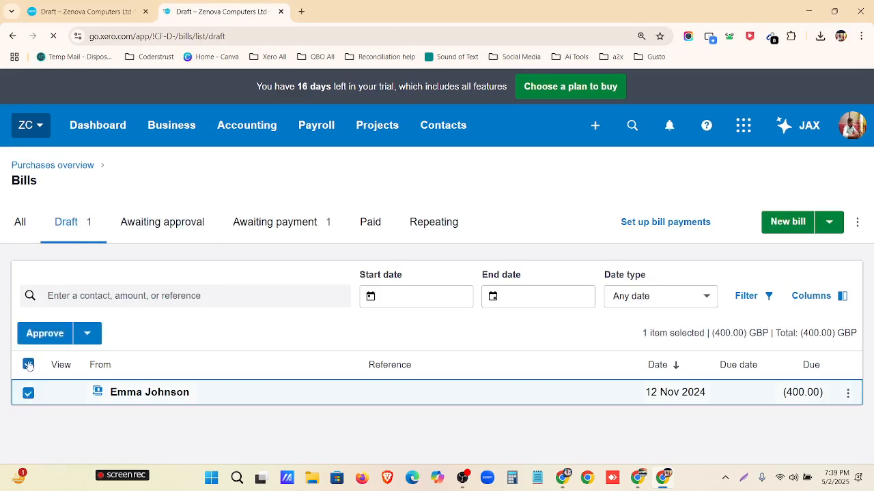
pyautogui.click(98, 337)
pyautogui.click(117, 428)
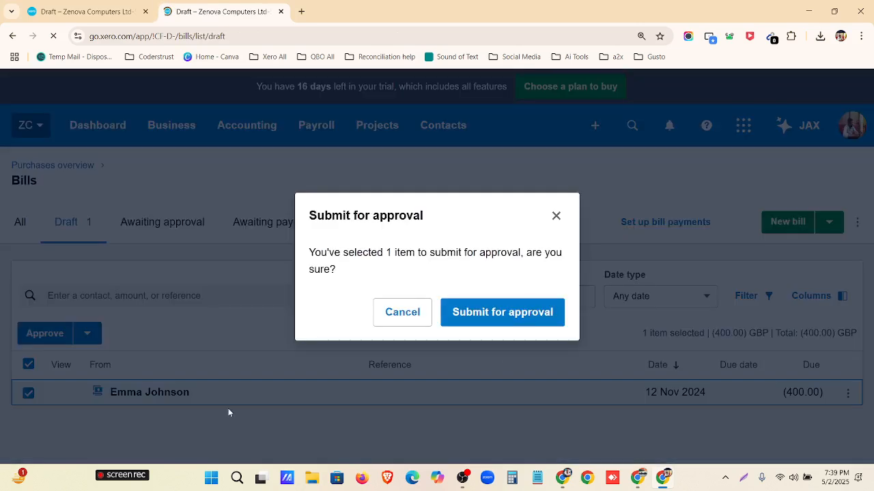
pyautogui.click(508, 315)
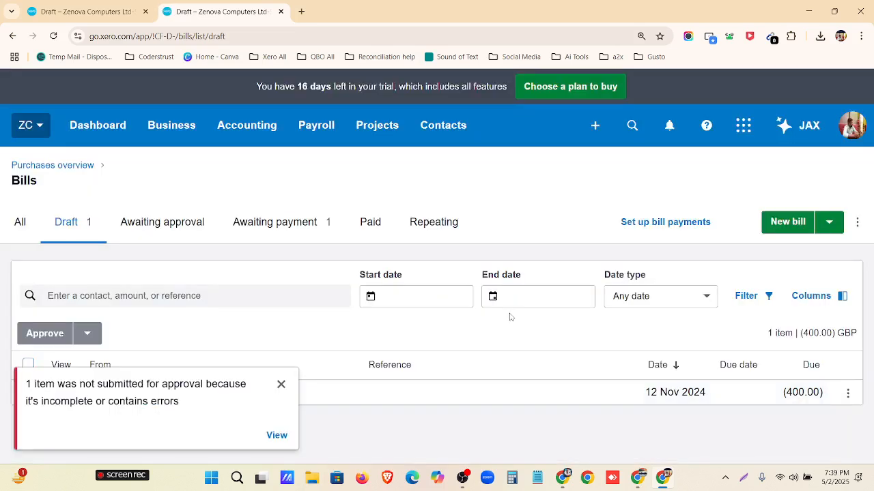
# Retry submitting the draft credit note for approval after reopening the drafts list
pyautogui.click(279, 385)
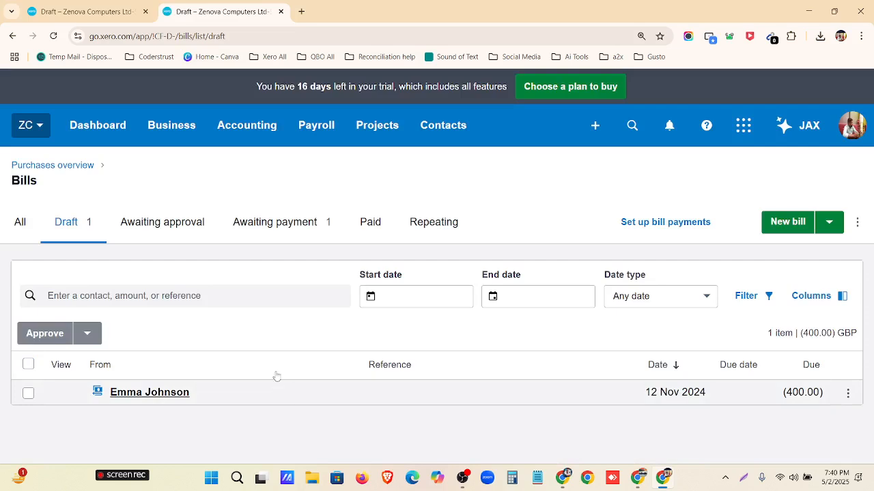
pyautogui.click(273, 229)
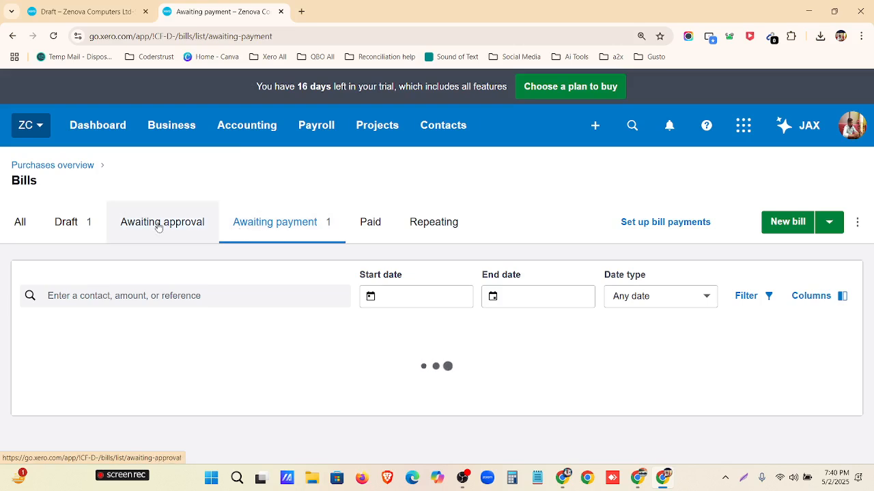
pyautogui.click(70, 227)
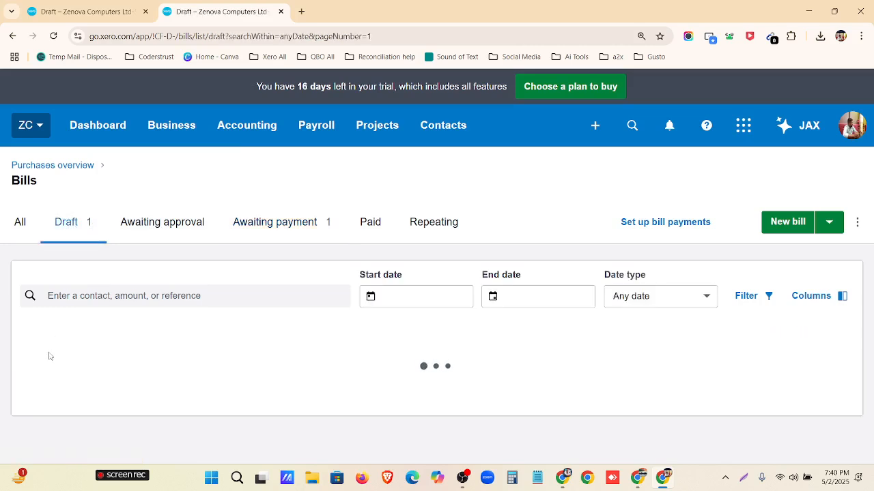
pyautogui.click(28, 364)
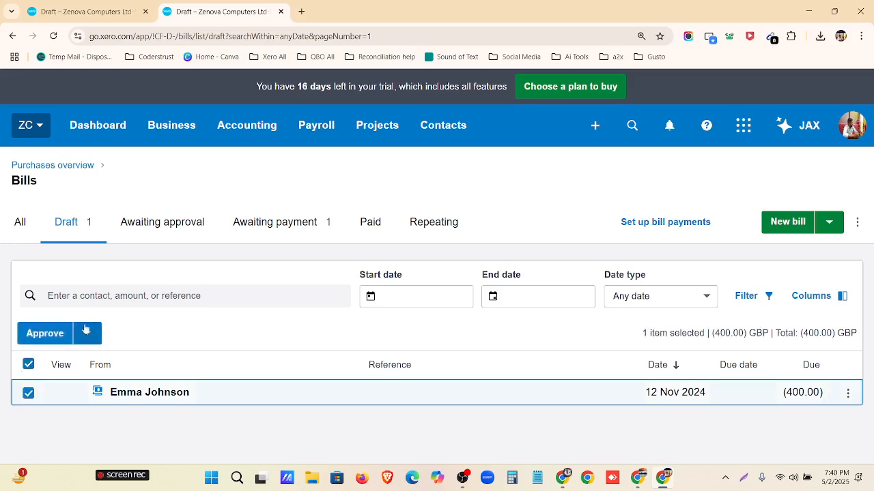
pyautogui.click(86, 333)
pyautogui.click(126, 426)
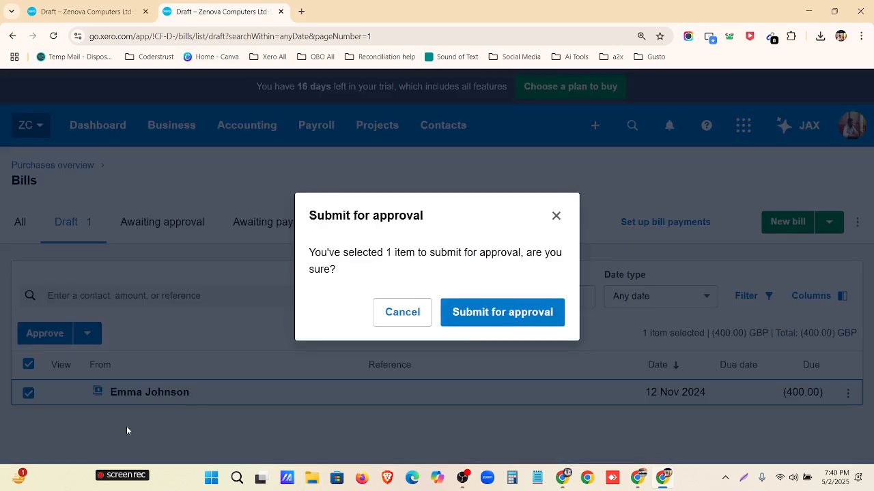
pyautogui.click(477, 312)
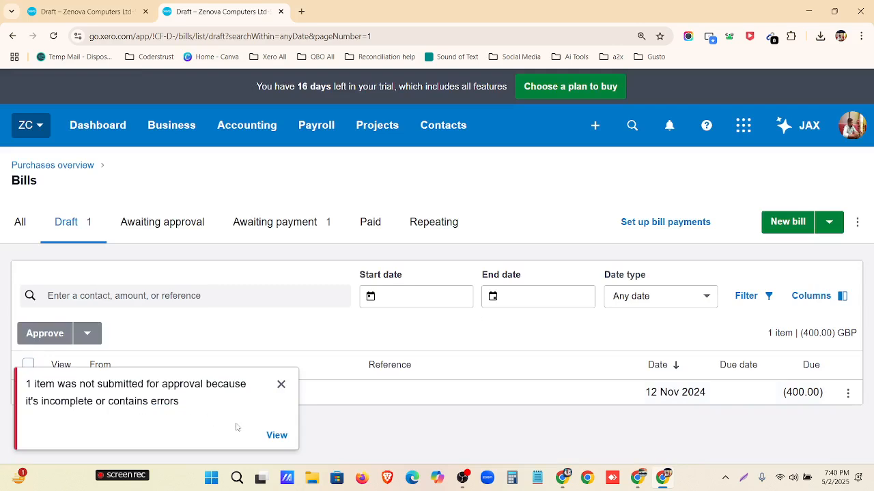
# Open the rejected draft credit note for editing and try to approve it directly
pyautogui.click(275, 434)
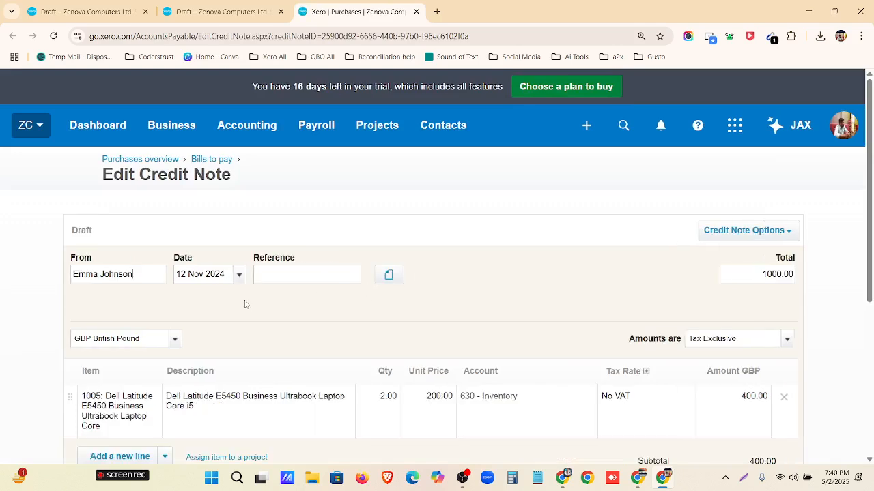
pyautogui.scroll(-3, 585, 288)
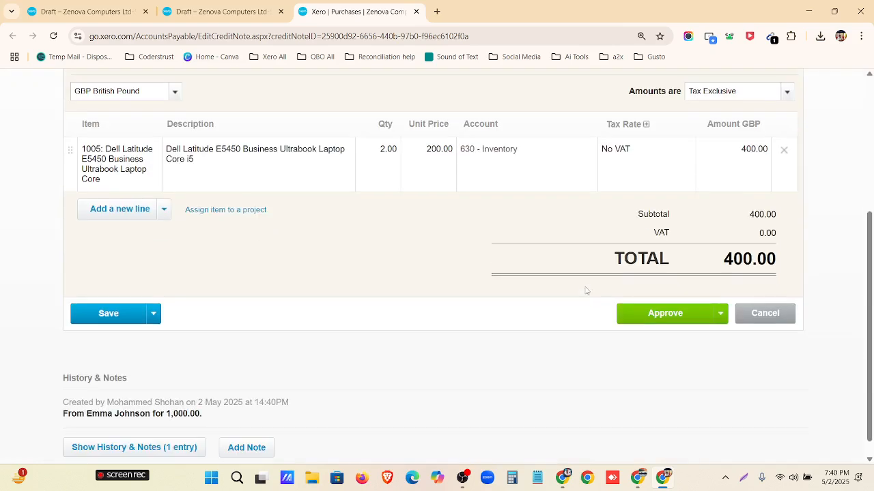
pyautogui.click(636, 322)
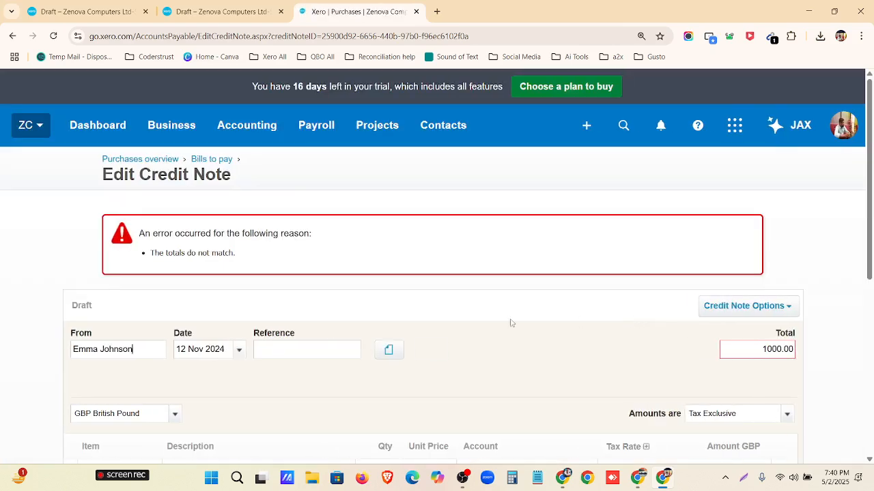
# Set the credit note's overall Total to 400 to match its line total, and approve the credit note
pyautogui.scroll(-2, 244, 285)
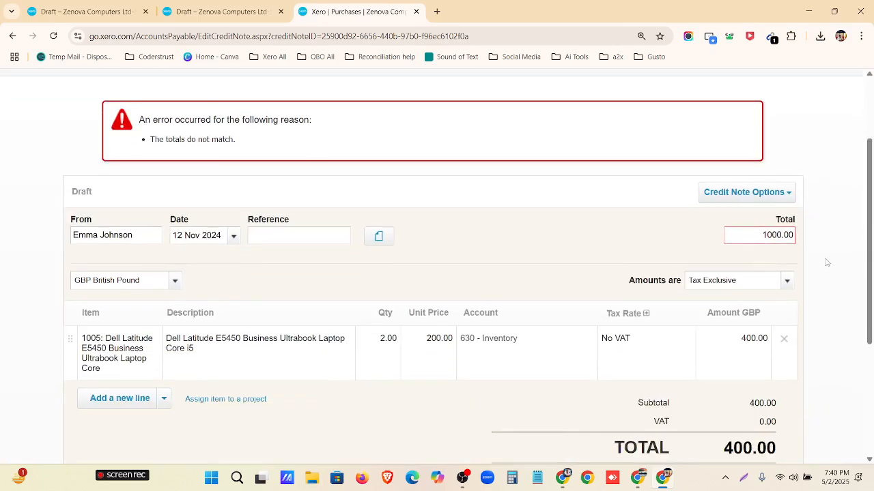
pyautogui.hotkey('ctrl', '+')
pyautogui.scroll(-3, 314, 306)
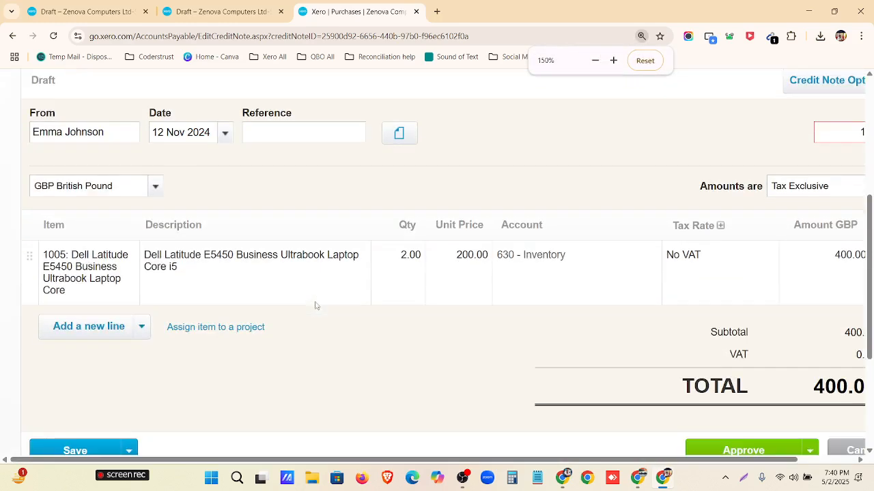
pyautogui.moveTo(485, 461); pyautogui.dragTo(675, 465)
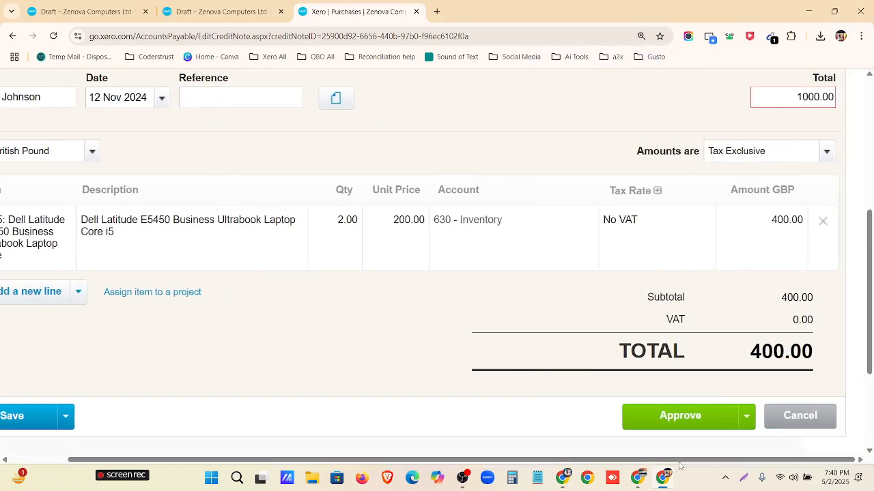
pyautogui.moveTo(751, 365); pyautogui.dragTo(820, 357)
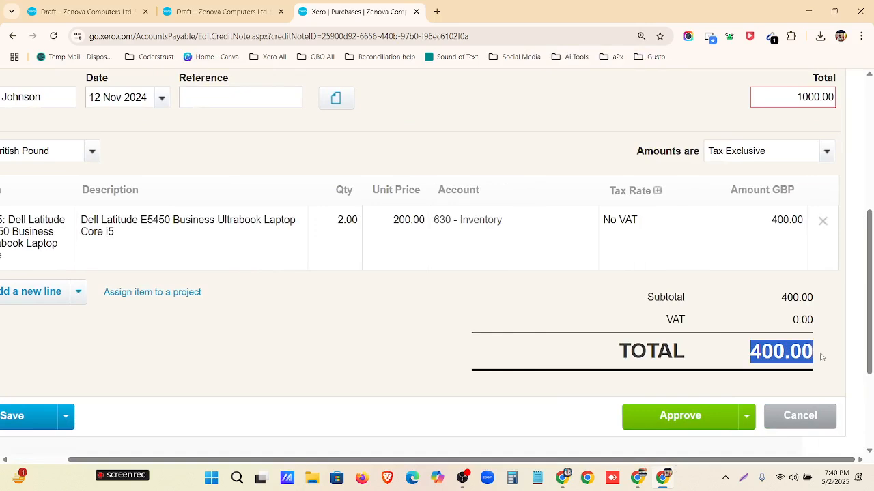
pyautogui.scroll(3, 822, 358)
pyautogui.moveTo(791, 269); pyautogui.dragTo(845, 274)
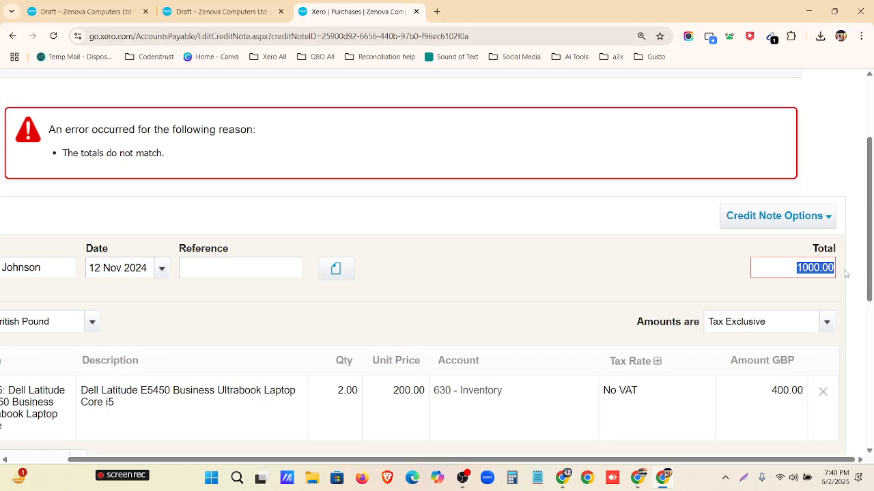
pyautogui.scroll(-3, 838, 274)
pyautogui.scroll(4, 837, 274)
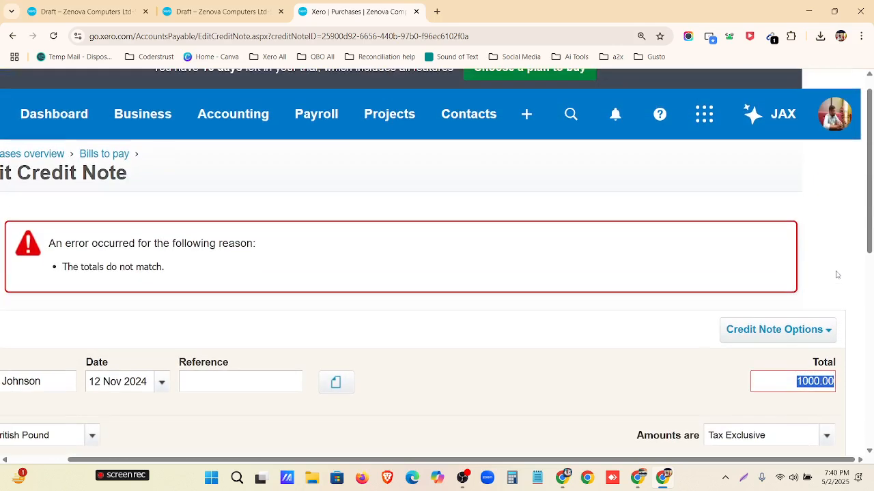
pyautogui.write('4')
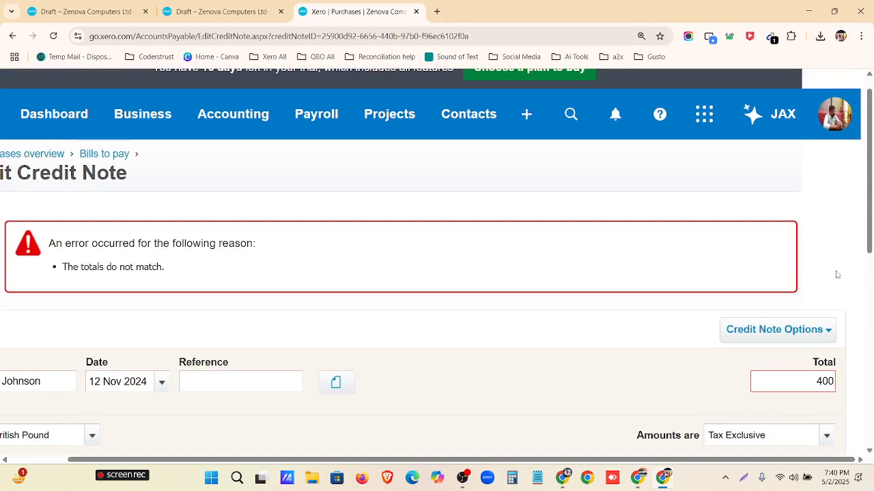
pyautogui.scroll(-3, 837, 275)
pyautogui.scroll(-1, 751, 353)
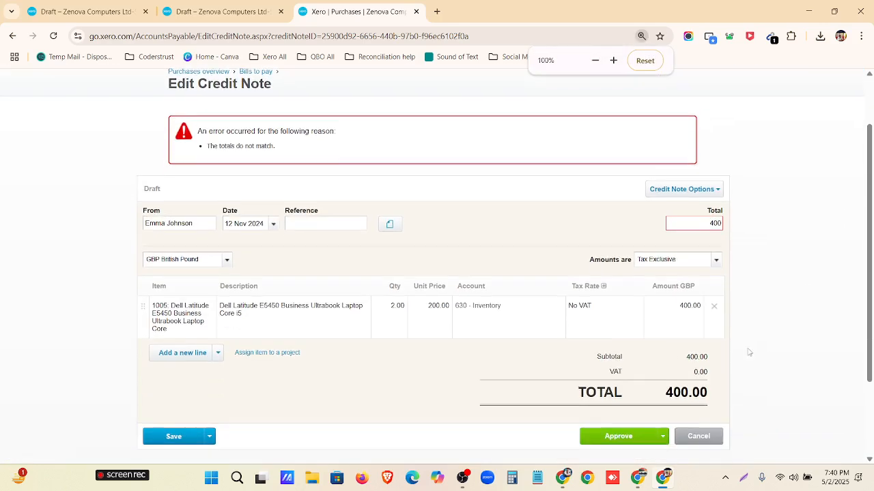
pyautogui.click(617, 436)
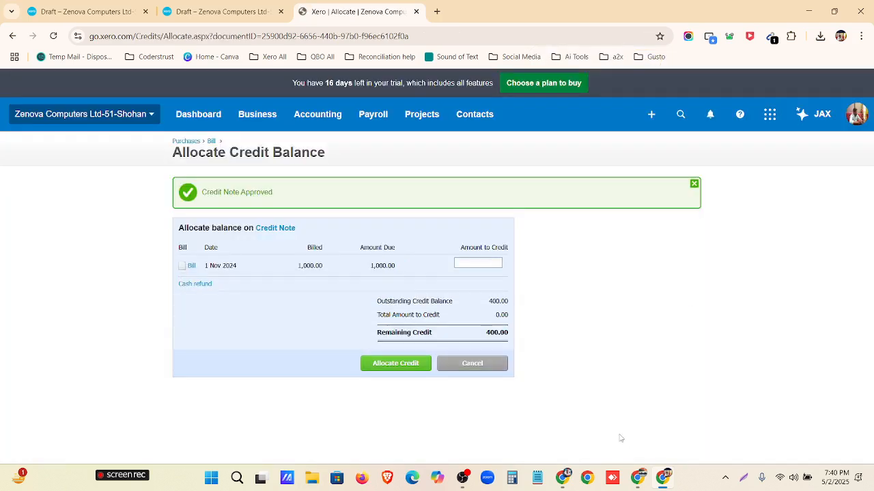
# Open the laptop bill dated 01 Nov 2024 from the bills awaiting payment
pyautogui.click(211, 142)
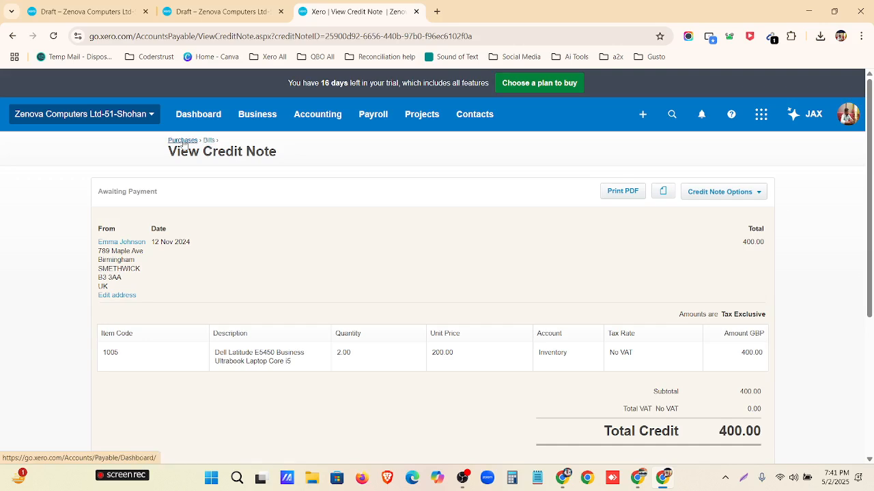
pyautogui.click(182, 142)
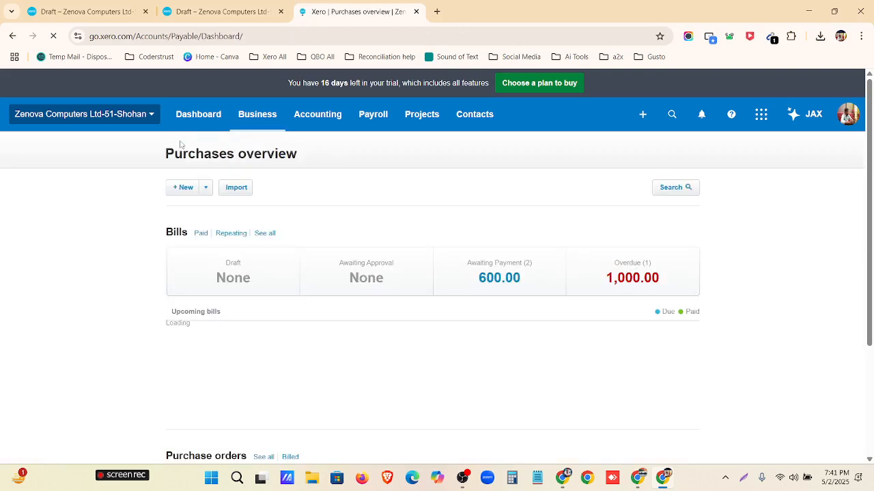
pyautogui.click(262, 234)
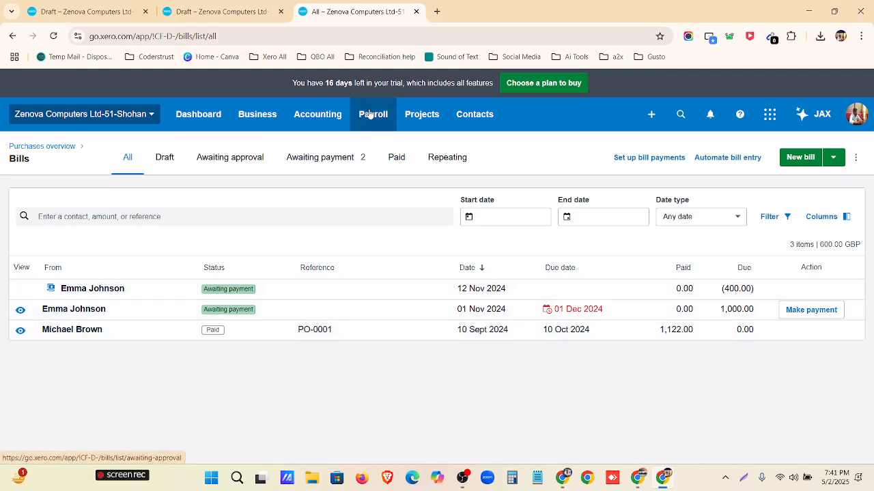
pyautogui.click(332, 162)
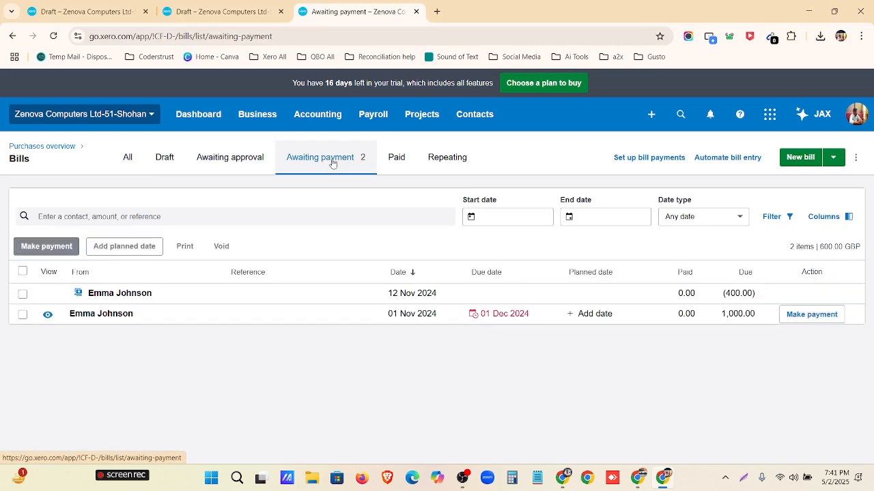
pyautogui.click(106, 318)
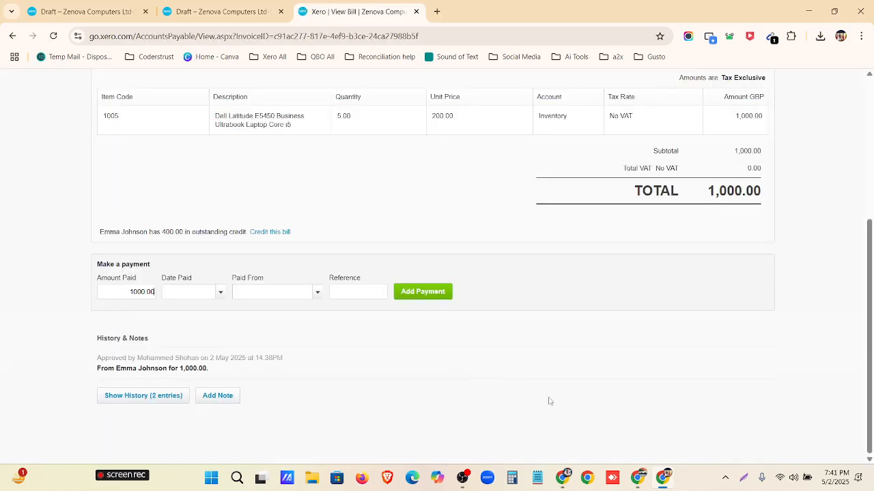
# Start allocating the supplier's outstanding credit to the laptop bill
pyautogui.scroll(5, 544, 400)
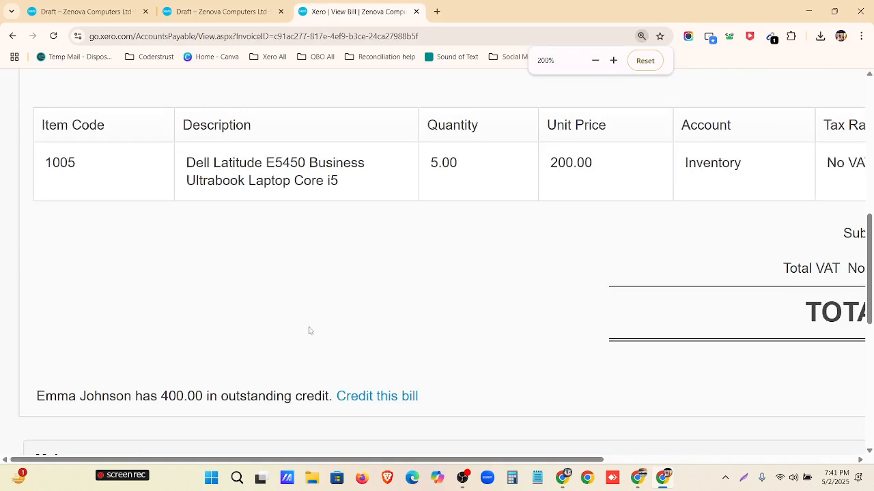
pyautogui.scroll(-1, 204, 331)
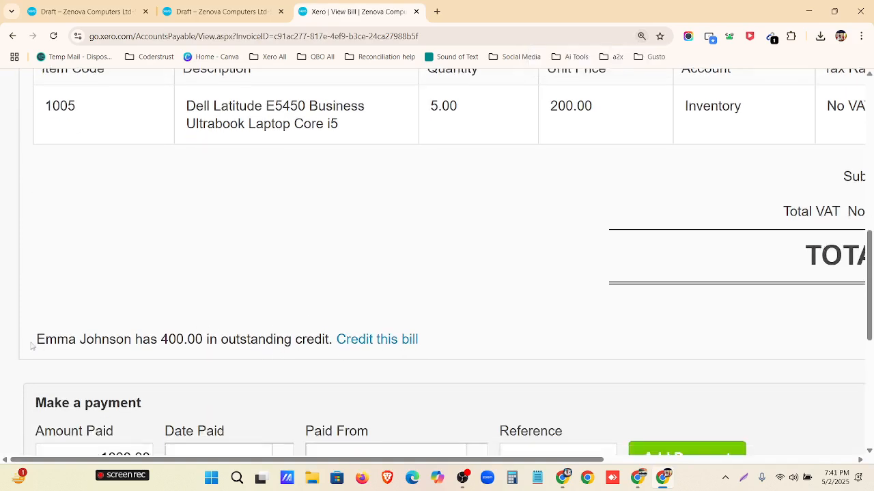
pyautogui.moveTo(31, 346); pyautogui.dragTo(330, 354)
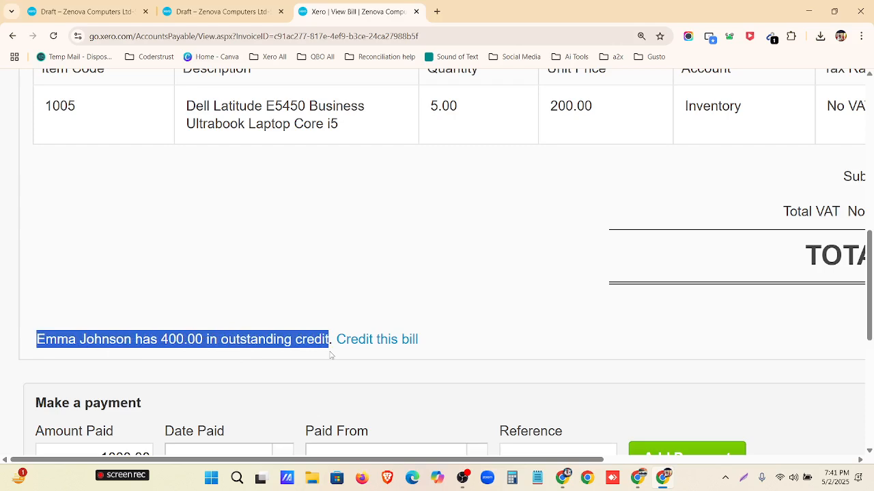
pyautogui.click(524, 331)
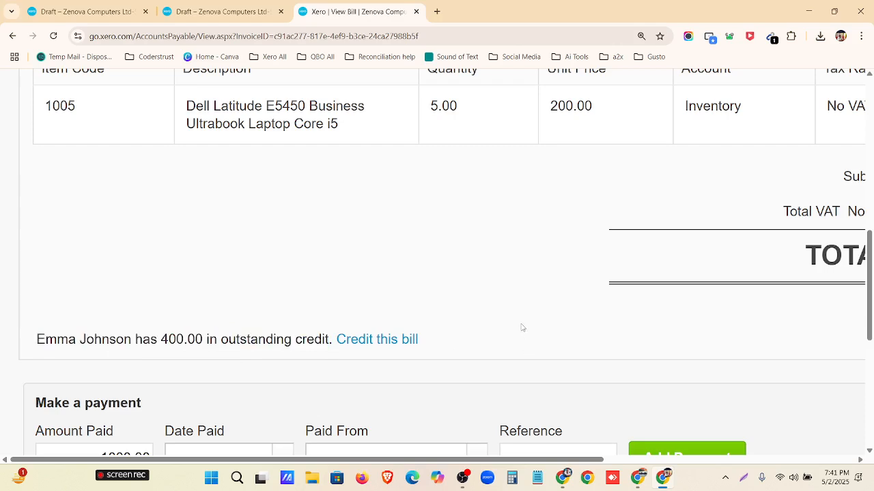
pyautogui.click(377, 340)
pyautogui.scroll(-2, 357, 351)
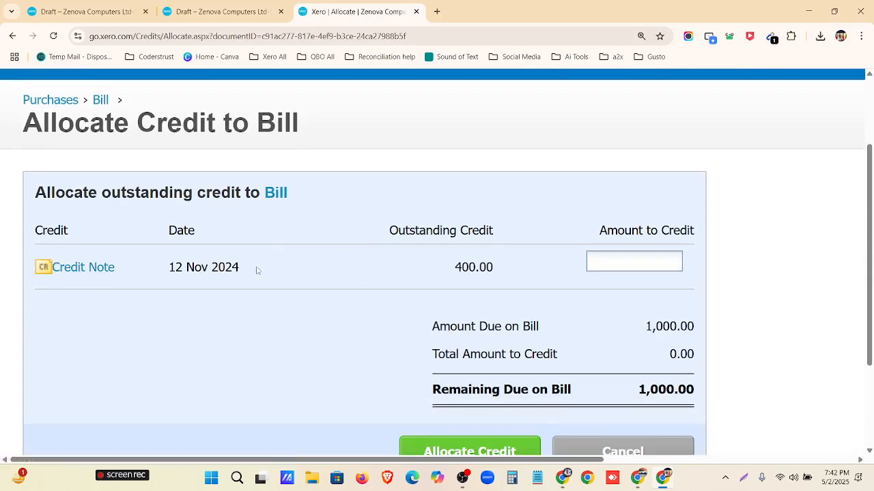
# Allocate 300 of the credit note dated 12 Nov 2024 to the bill
pyautogui.moveTo(256, 271); pyautogui.dragTo(168, 269)
pyautogui.moveTo(496, 273); pyautogui.dragTo(447, 268)
pyautogui.click(620, 260)
pyautogui.write('300')
pyautogui.click(294, 382)
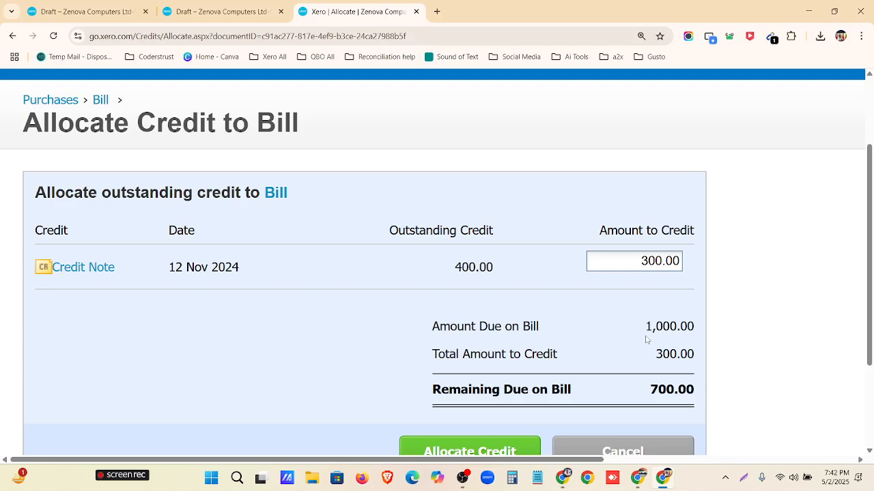
pyautogui.moveTo(640, 330); pyautogui.dragTo(681, 358)
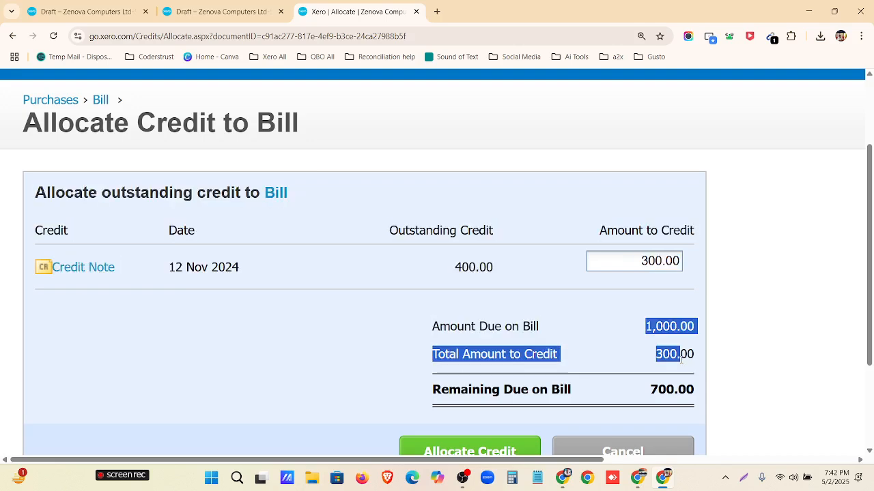
pyautogui.moveTo(655, 389); pyautogui.dragTo(697, 392)
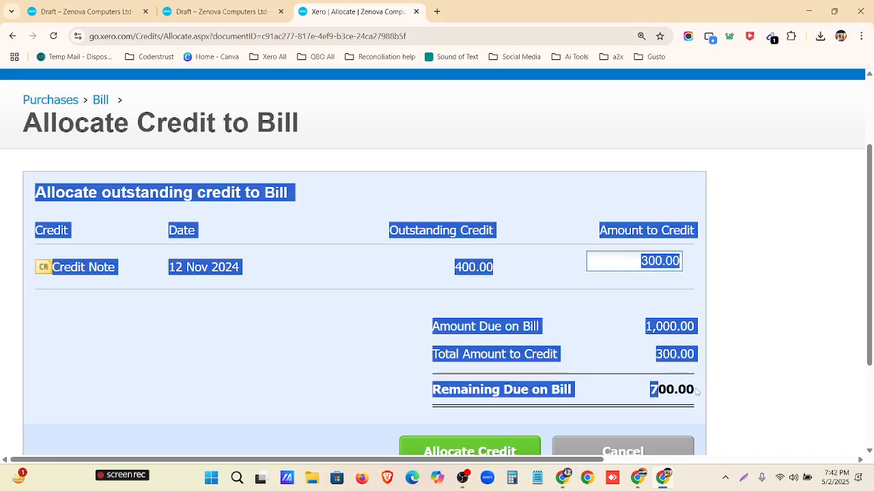
pyautogui.click(619, 390)
pyautogui.scroll(-3, 519, 424)
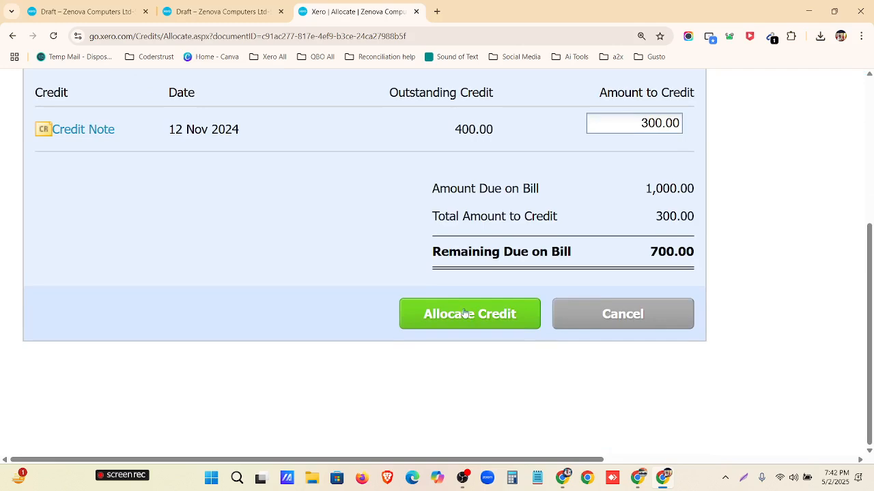
pyautogui.click(480, 314)
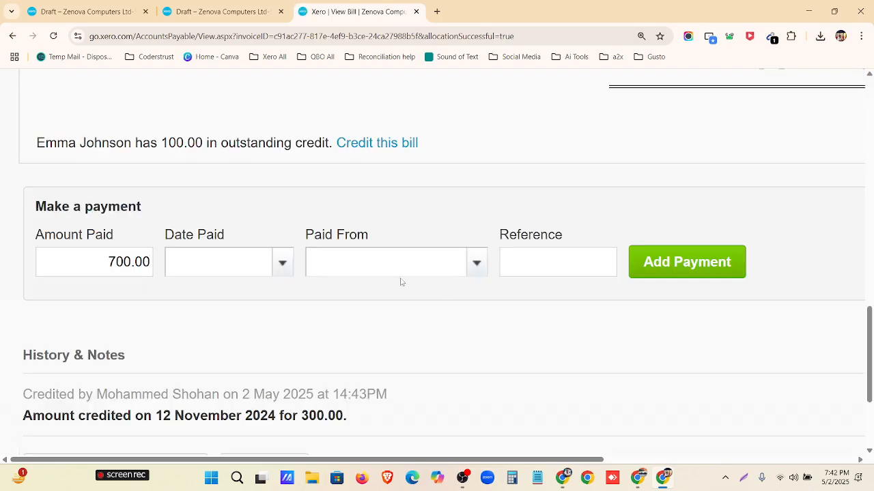
# Review the laptop bill's total, credit note deduction and amount due
pyautogui.hotkey('ctrl', '-')
pyautogui.scroll(3, 683, 273)
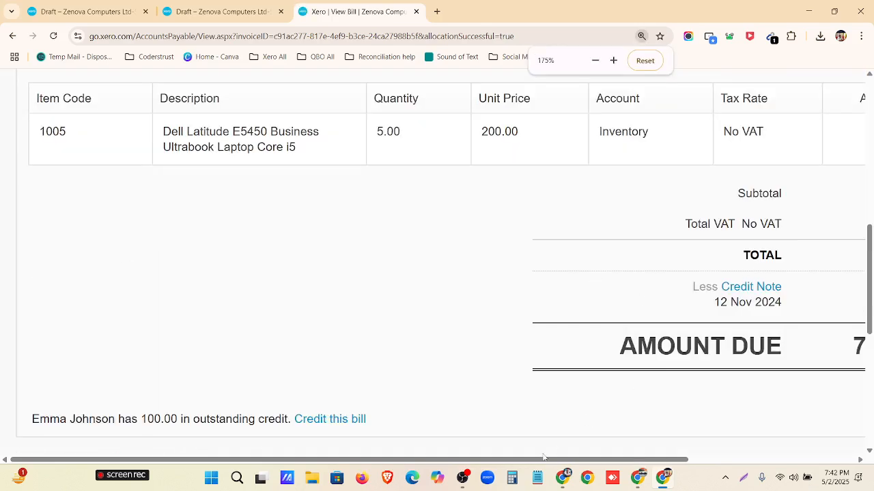
pyautogui.moveTo(545, 460); pyautogui.dragTo(714, 451)
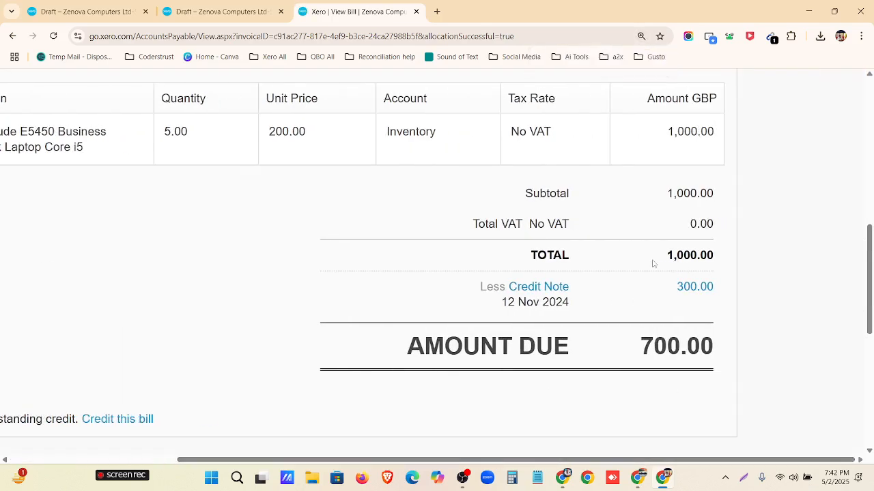
# Check the laptop bill's amount due after the credit note and the supplier's remaining outstanding credit
pyautogui.moveTo(653, 260); pyautogui.dragTo(677, 302)
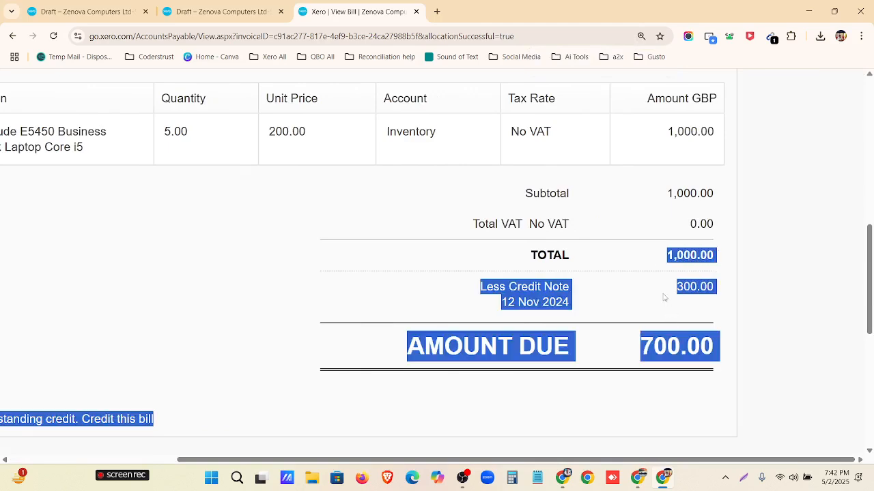
pyautogui.click(666, 296)
pyautogui.moveTo(629, 348); pyautogui.dragTo(699, 348)
pyautogui.moveTo(299, 462); pyautogui.dragTo(132, 462)
pyautogui.moveTo(142, 419); pyautogui.dragTo(285, 419)
# Set the date paid for the laptop bill's payment to 20 Nov 2024
pyautogui.scroll(-4, 382, 368)
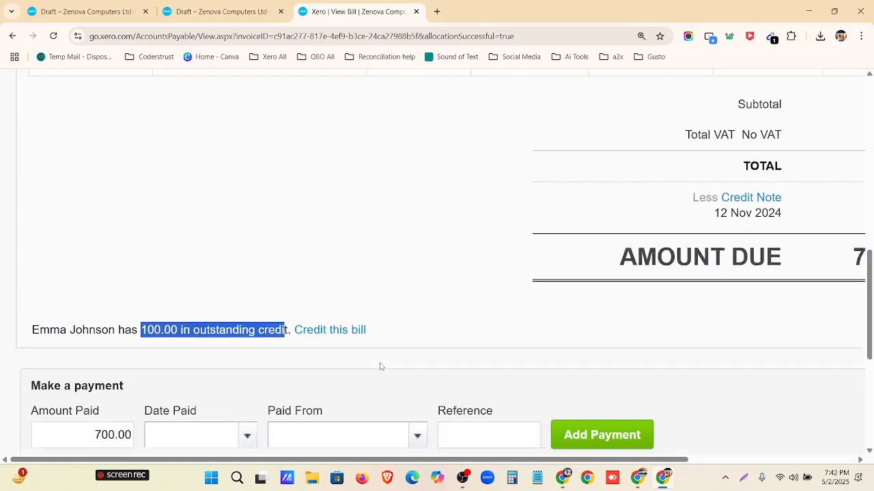
pyautogui.click(247, 241)
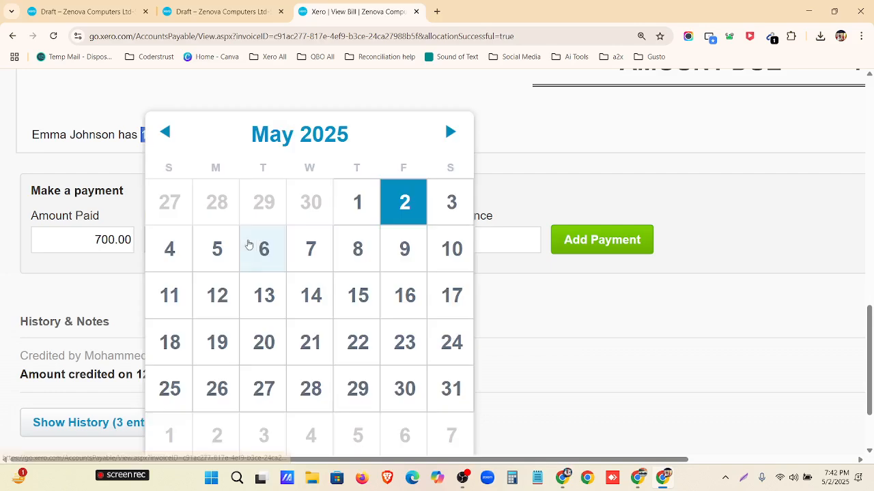
pyautogui.scroll(9, 381, 143)
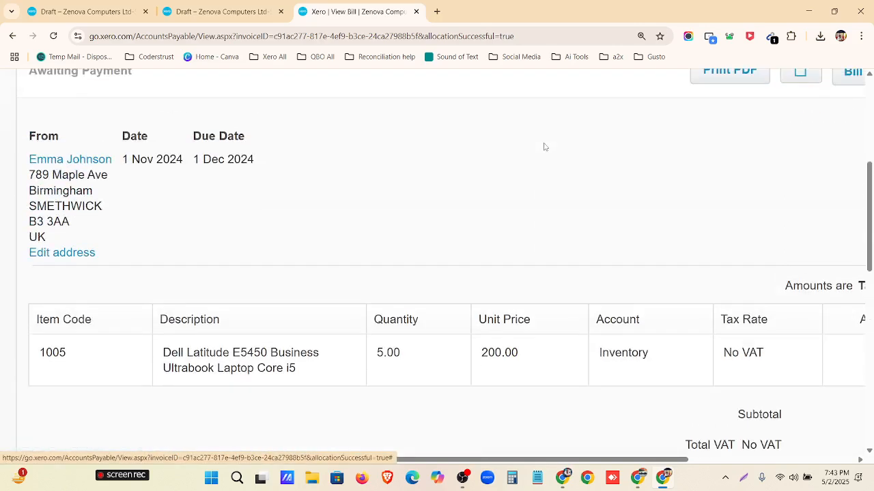
pyautogui.scroll(-7, 544, 146)
pyautogui.click(300, 248)
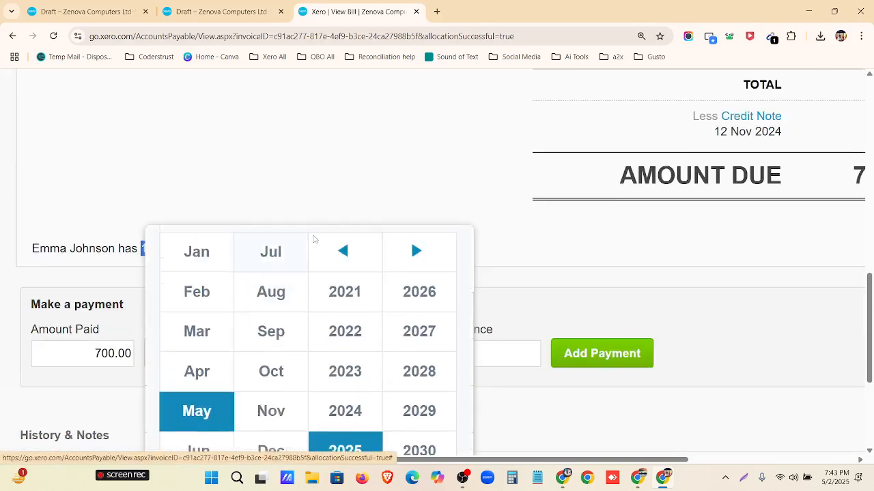
pyautogui.scroll(-1, 273, 342)
pyautogui.click(278, 365)
pyautogui.click(351, 367)
pyautogui.scroll(-3, 374, 359)
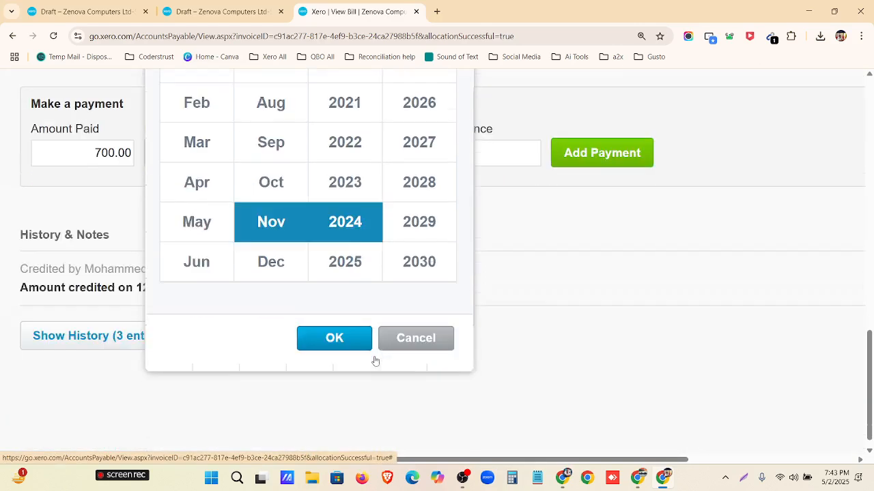
pyautogui.click(333, 323)
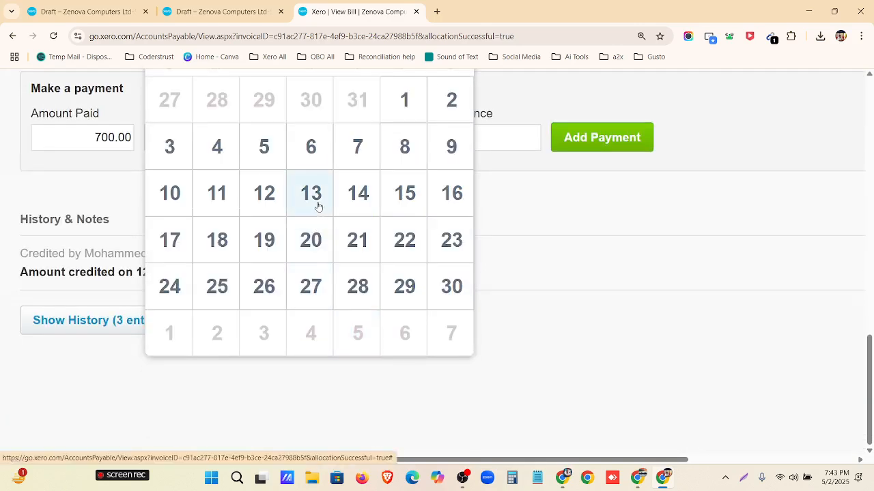
pyautogui.click(313, 240)
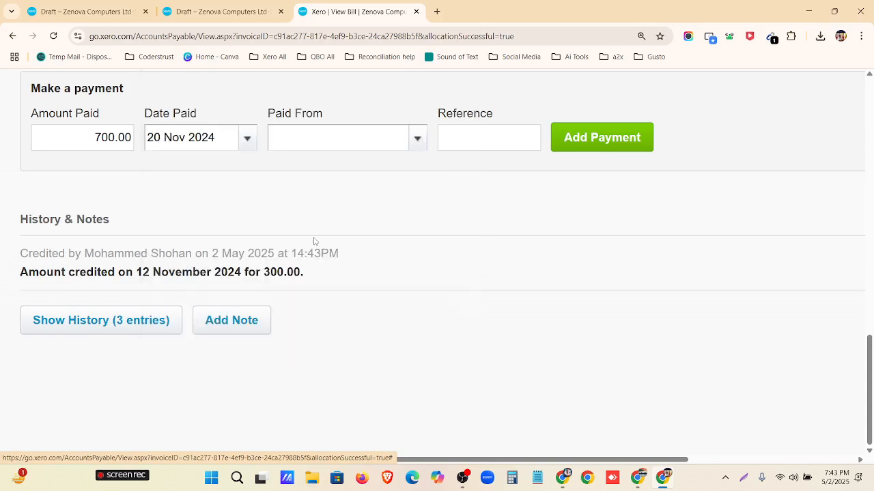
# Choose the account the payment is made from and add the 700.00 payment to the laptop bill
pyautogui.click(417, 140)
pyautogui.click(387, 219)
pyautogui.click(601, 140)
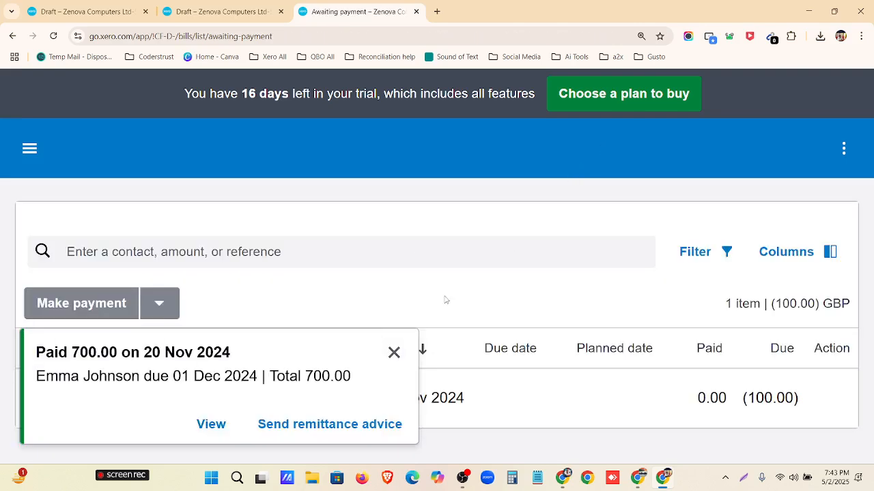
# Return to the purchases overview and start a new repeating bill
pyautogui.hotkey('ctrl', '-')
pyautogui.click(281, 384)
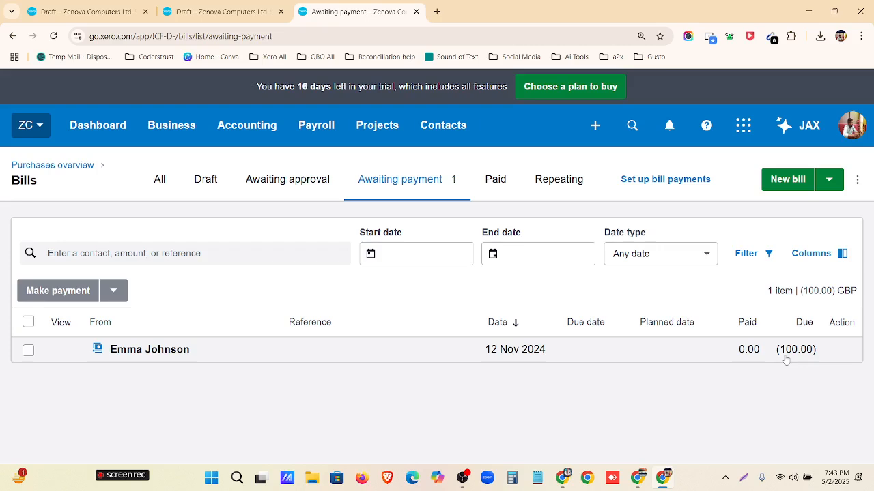
pyautogui.click(75, 166)
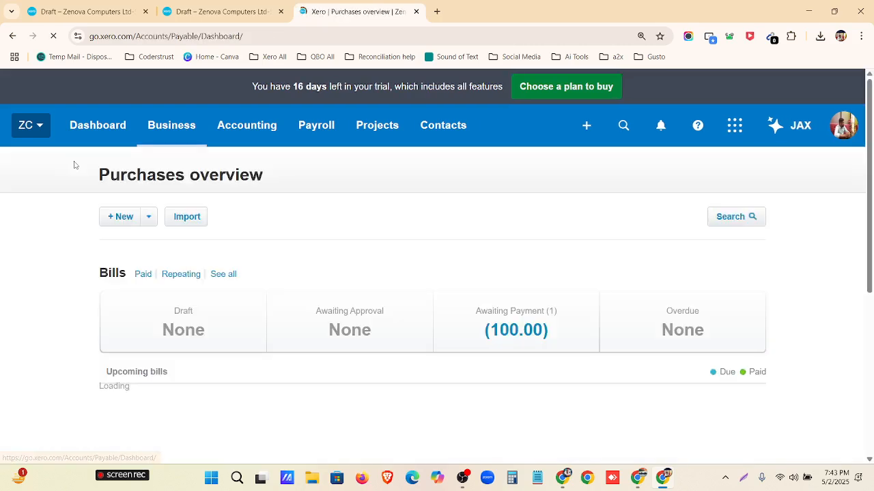
pyautogui.click(148, 219)
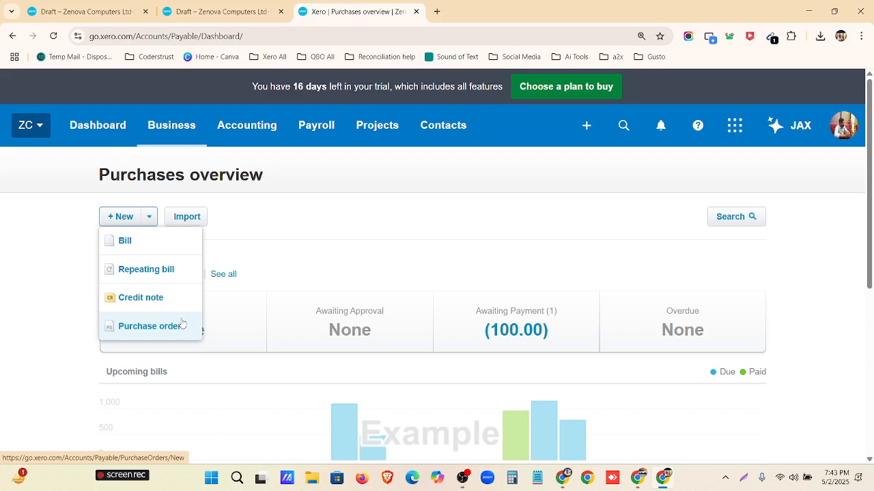
pyautogui.click(146, 279)
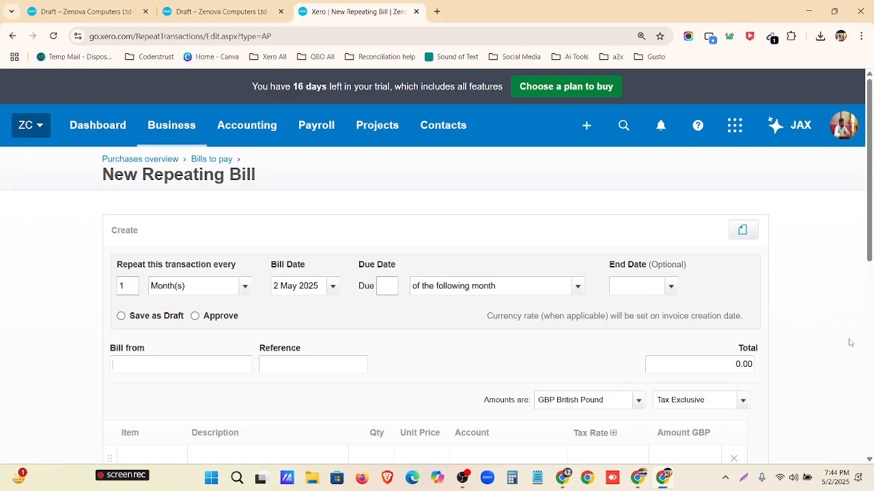
pyautogui.hotkey('ctrl', '+')
pyautogui.hotkey('ctrl', '+')
pyautogui.hotkey('ctrl', '+')
pyautogui.hotkey('ctrl', '+')
pyautogui.scroll(-2, 231, 447)
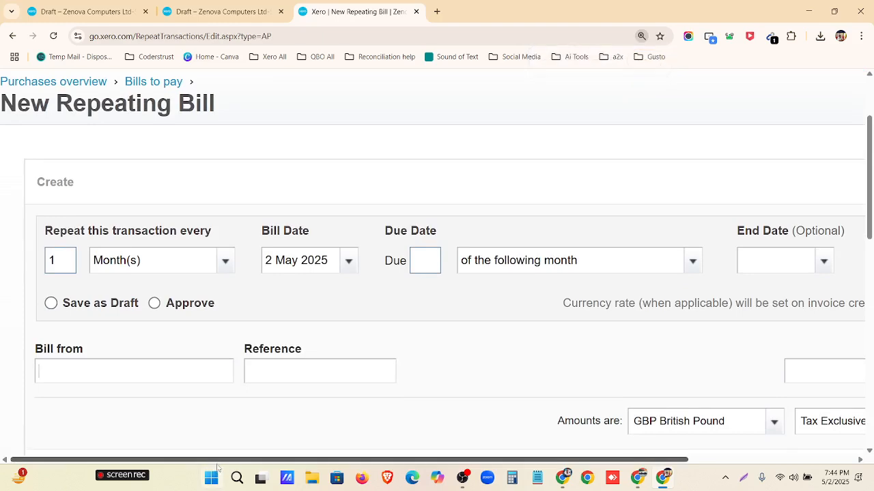
pyautogui.moveTo(217, 463); pyautogui.dragTo(248, 463)
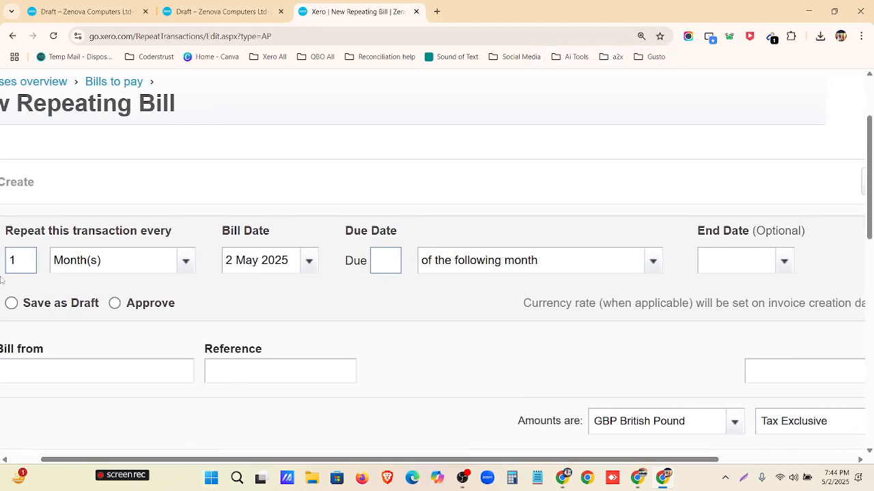
pyautogui.moveTo(1, 262); pyautogui.dragTo(5, 266)
pyautogui.press('F5')
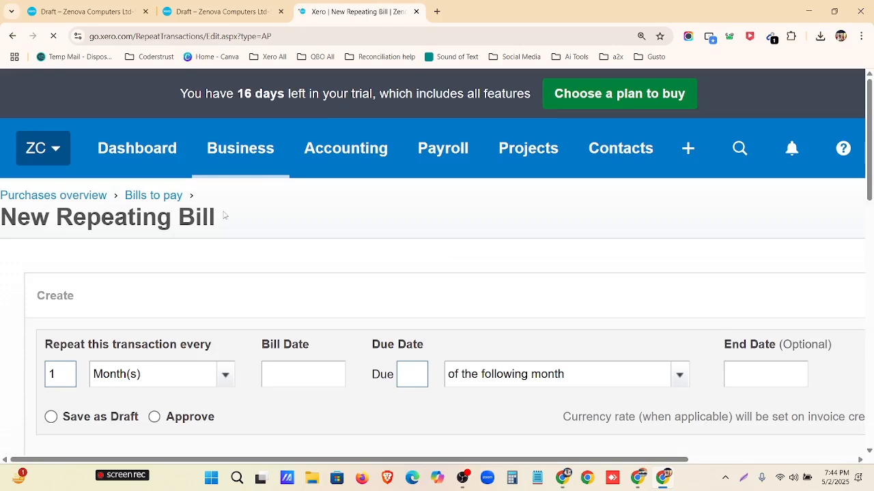
pyautogui.hotkey('ctrl', '-')
pyautogui.hotkey('ctrl', '-')
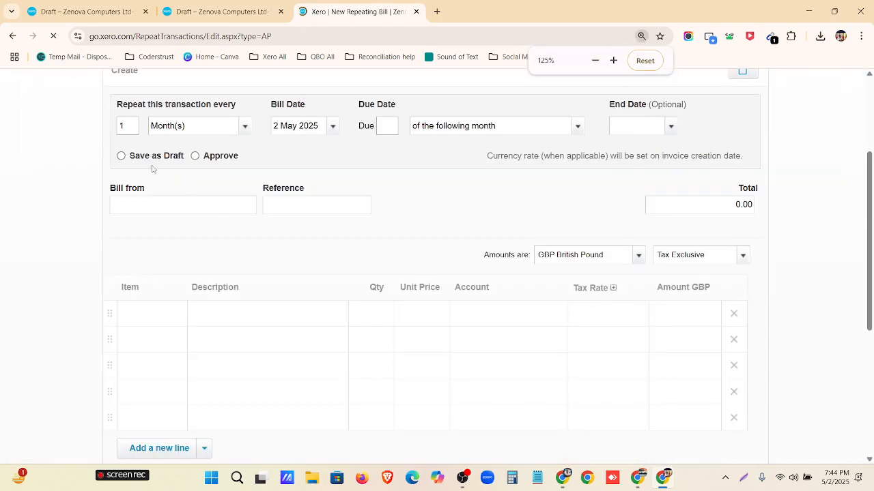
pyautogui.click(53, 36)
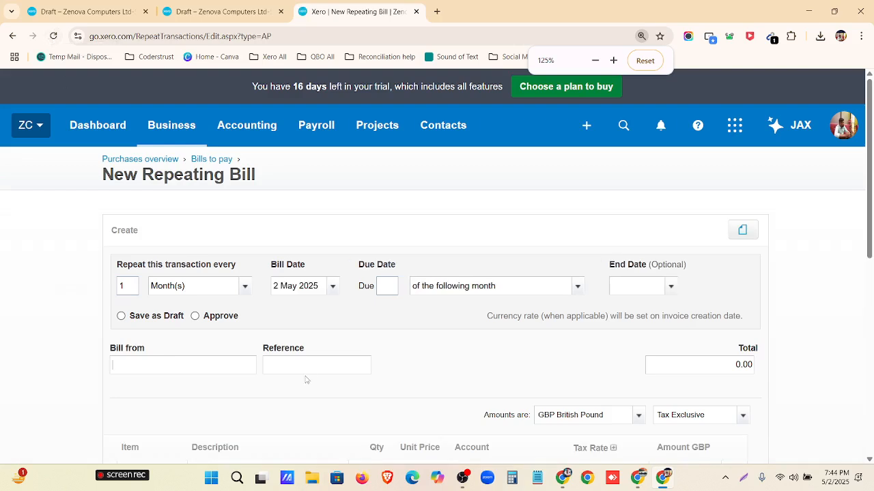
pyautogui.hotkey('ctrl', '+')
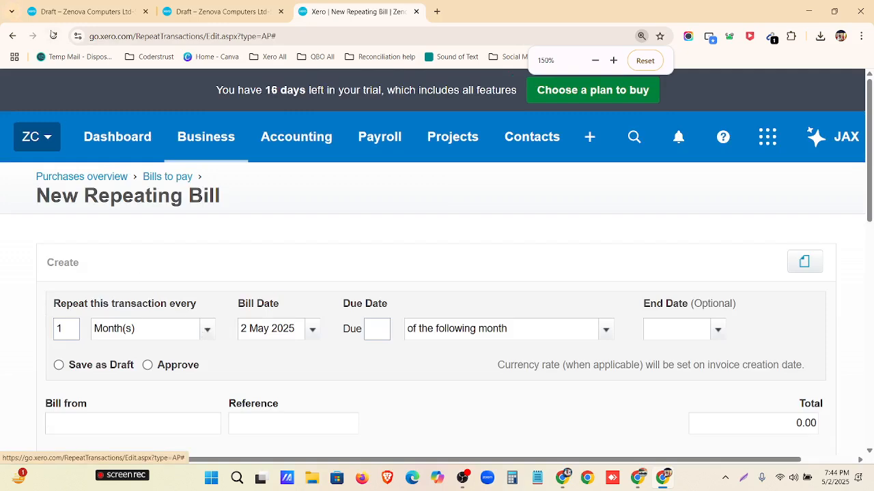
pyautogui.click(56, 37)
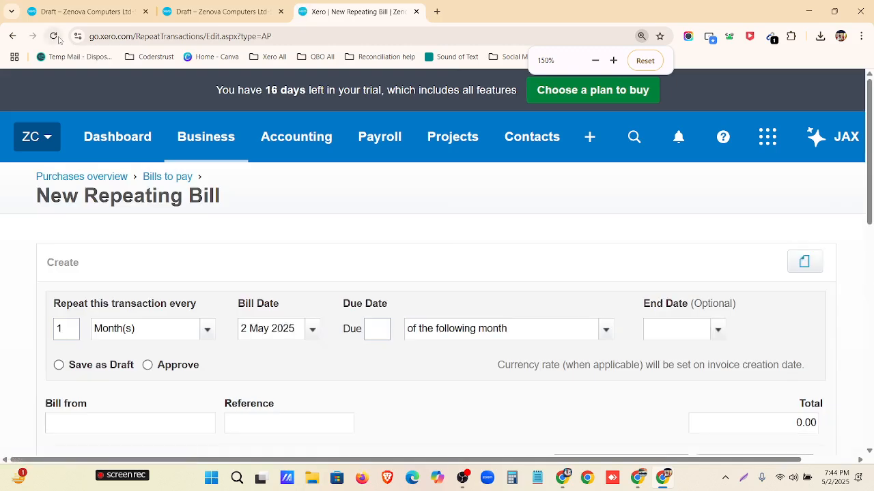
# Set the bill to repeat every 1 month with a bill date of 1 Jan 2025
pyautogui.click(208, 330)
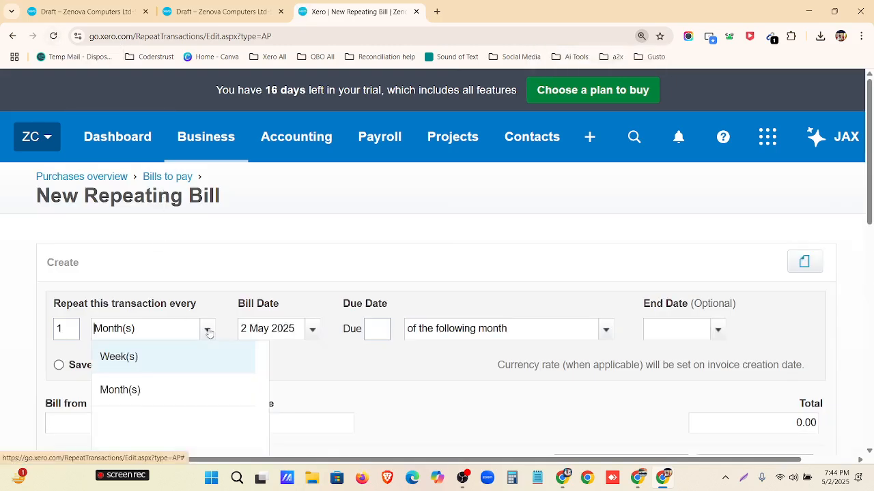
pyautogui.scroll(-2, 205, 328)
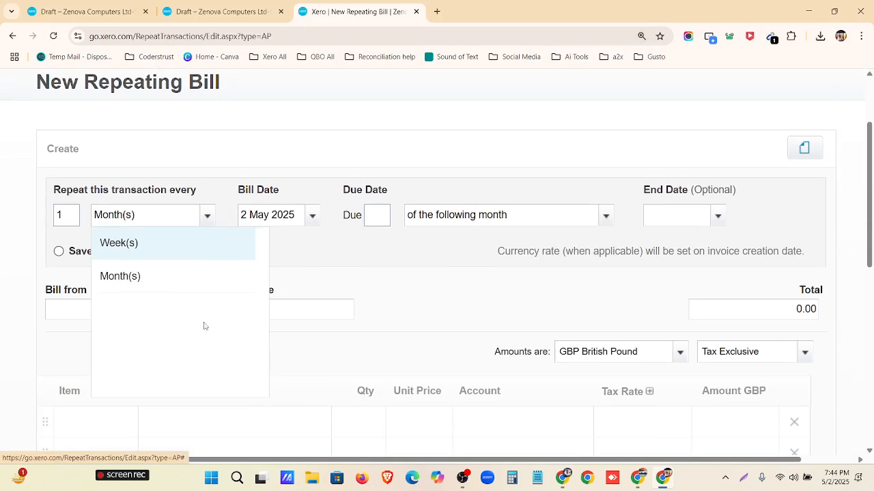
pyautogui.click(168, 275)
pyautogui.click(312, 215)
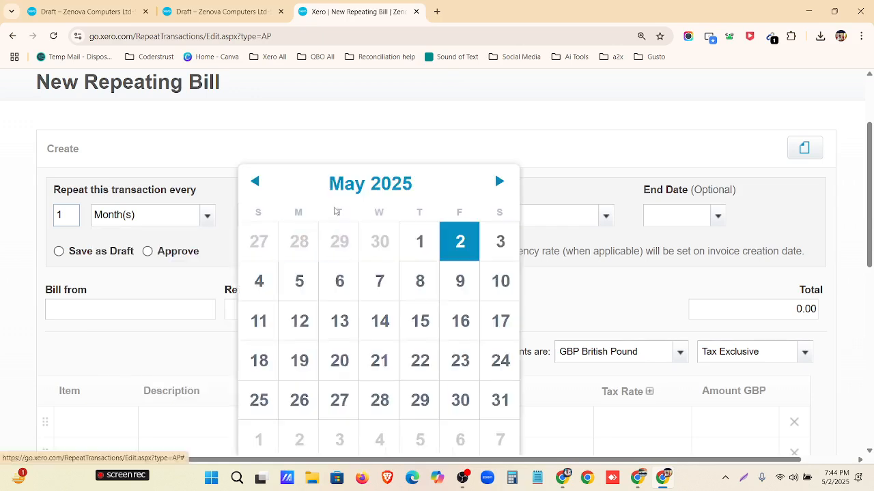
pyautogui.click(340, 193)
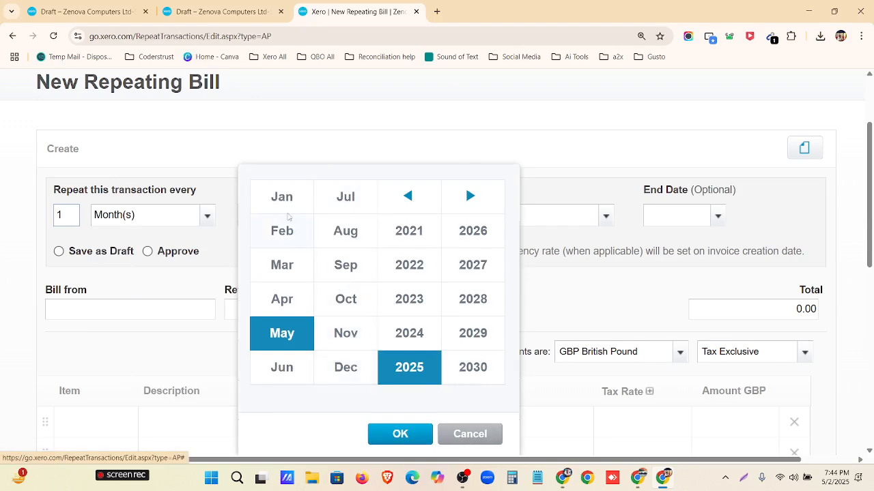
pyautogui.click(284, 203)
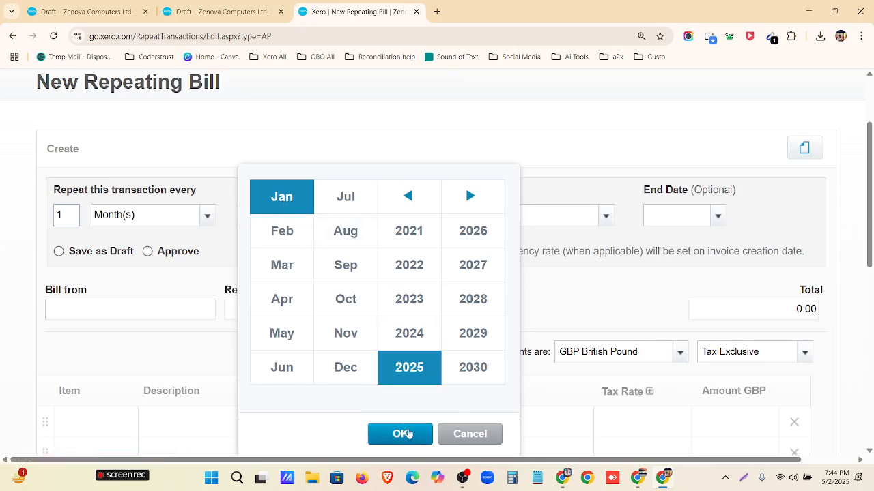
pyautogui.click(409, 430)
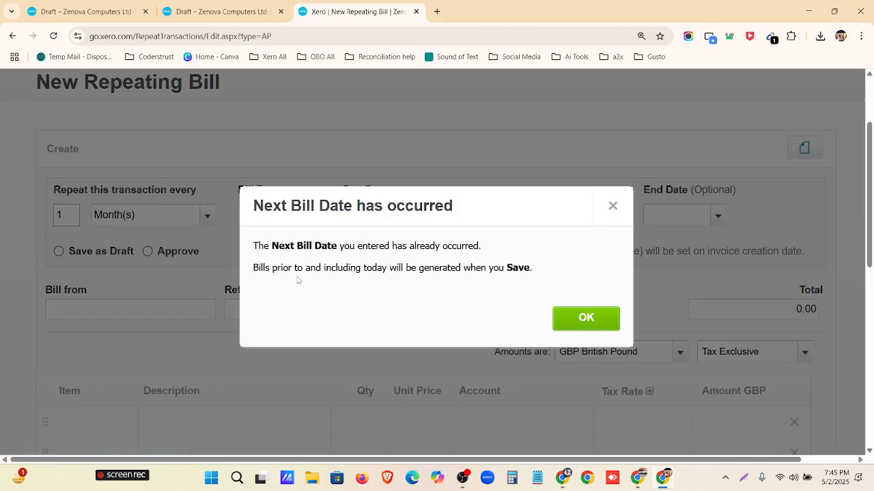
pyautogui.click(579, 319)
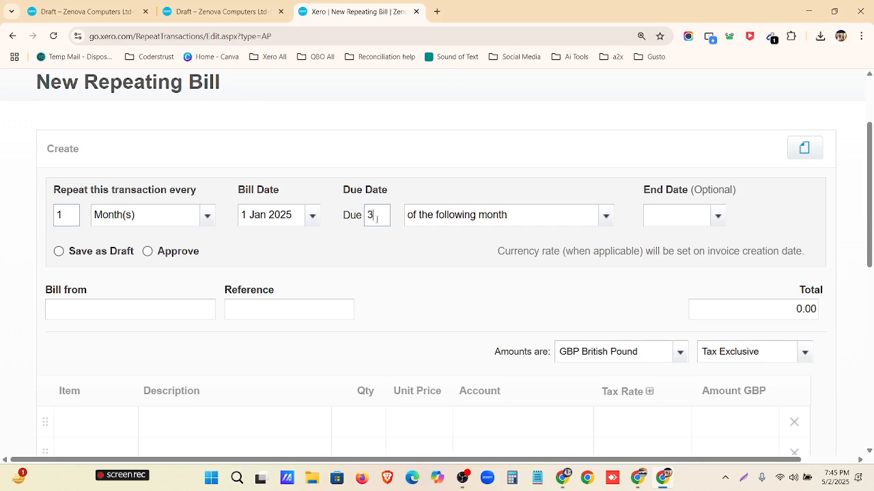
# Make the repeating bill due on day 30 of the following month, with an end date of 31 Jul 2025
pyautogui.click(604, 217)
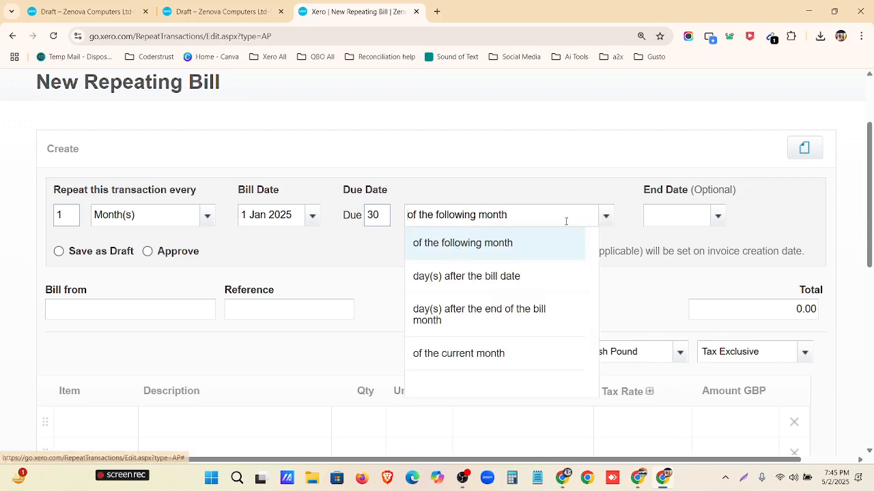
pyautogui.click(359, 252)
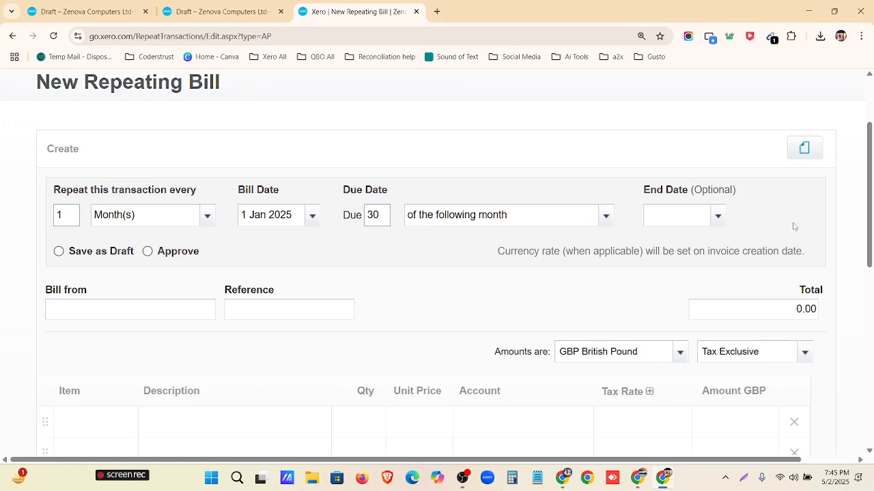
pyautogui.click(718, 217)
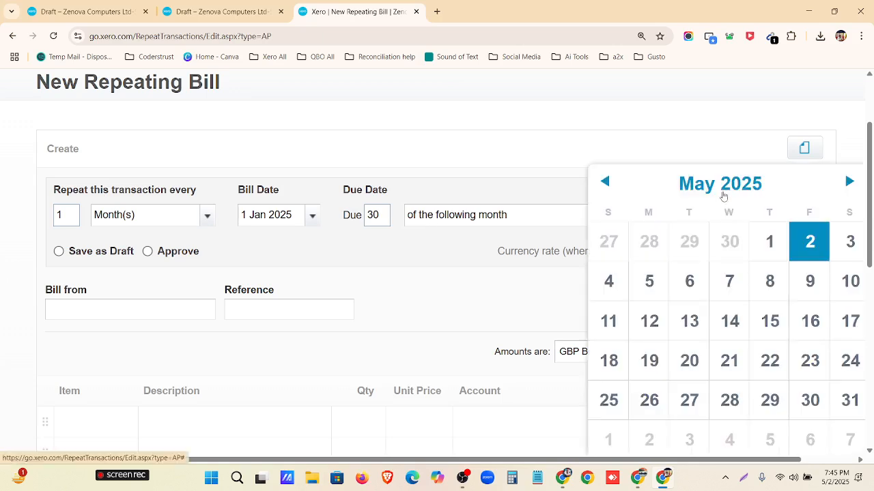
pyautogui.click(723, 186)
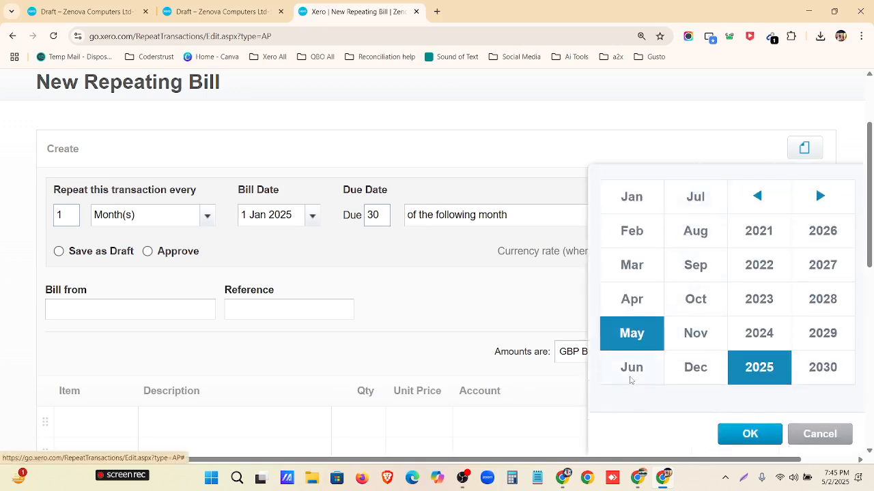
pyautogui.click(696, 196)
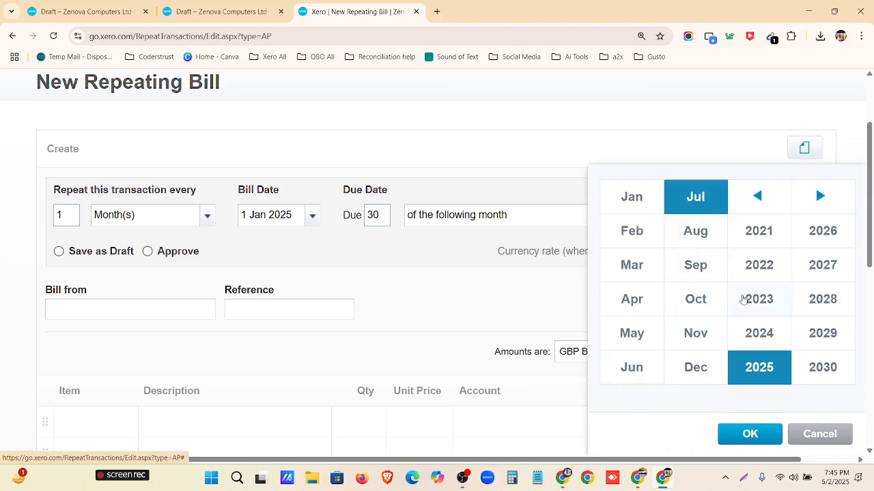
pyautogui.click(754, 435)
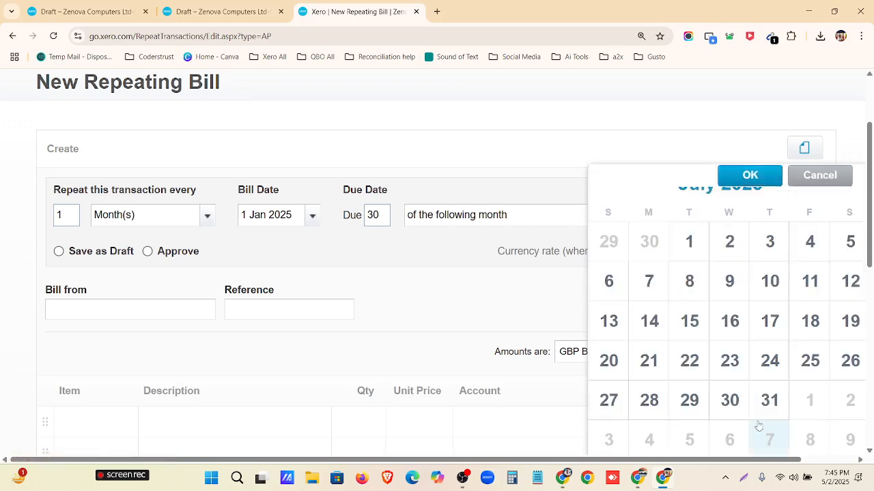
pyautogui.click(769, 401)
pyautogui.scroll(-1, 328, 214)
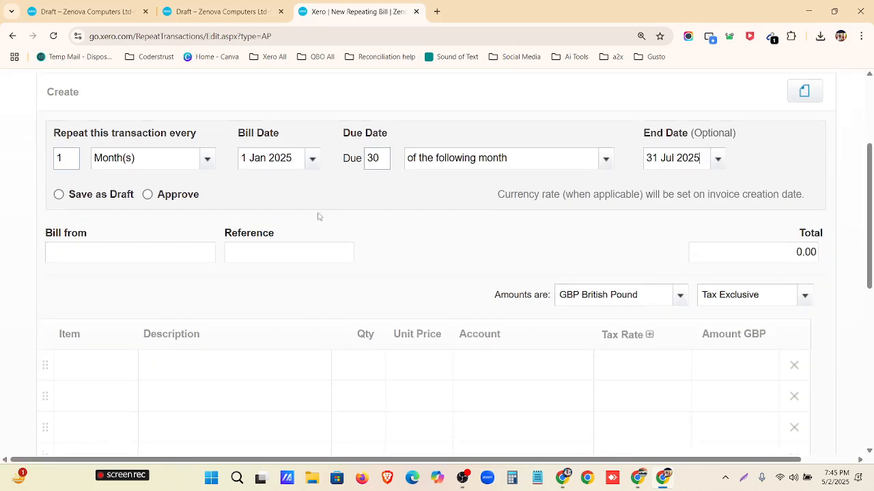
# Have the repeating bill saved as a draft and choose the supplier contact it comes from
pyautogui.click(59, 196)
pyautogui.click(100, 249)
pyautogui.write('m')
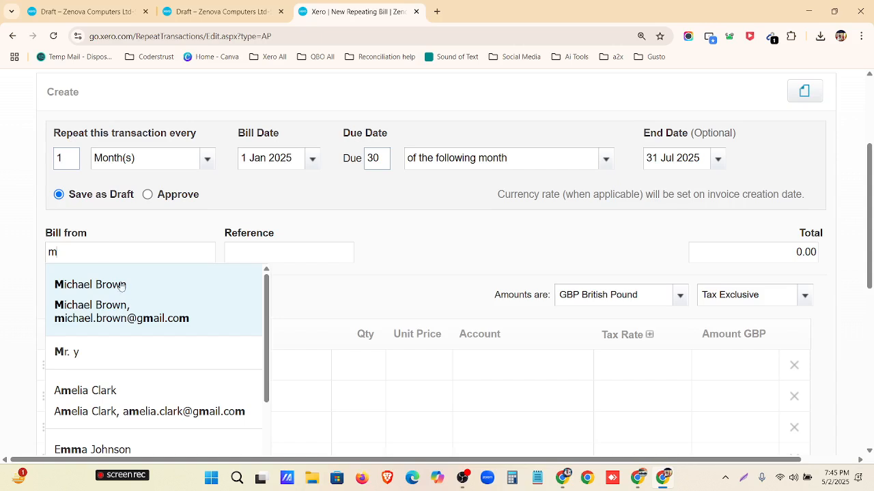
pyautogui.click(121, 286)
# Add item 1003 Lenovo ThinkPad T550 Business 15.6 to the first line with a quantity of 10
pyautogui.scroll(-2, 218, 269)
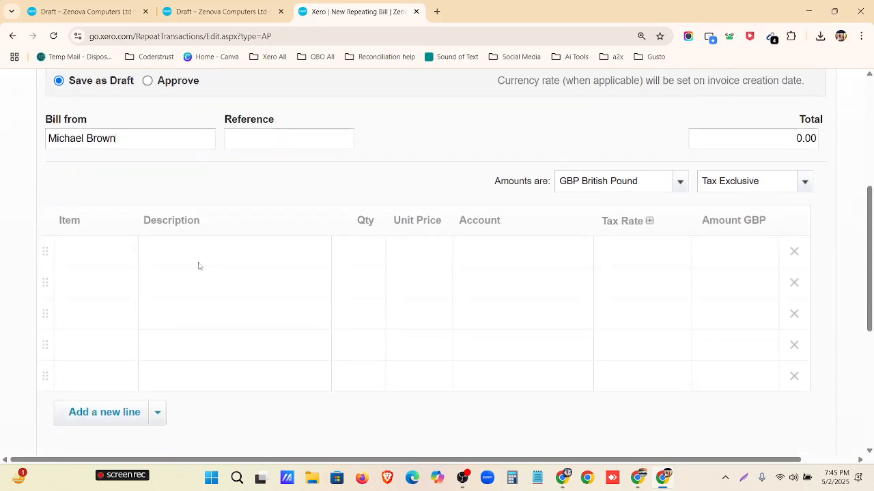
pyautogui.click(105, 255)
pyautogui.click(125, 252)
pyautogui.scroll(-1, 130, 336)
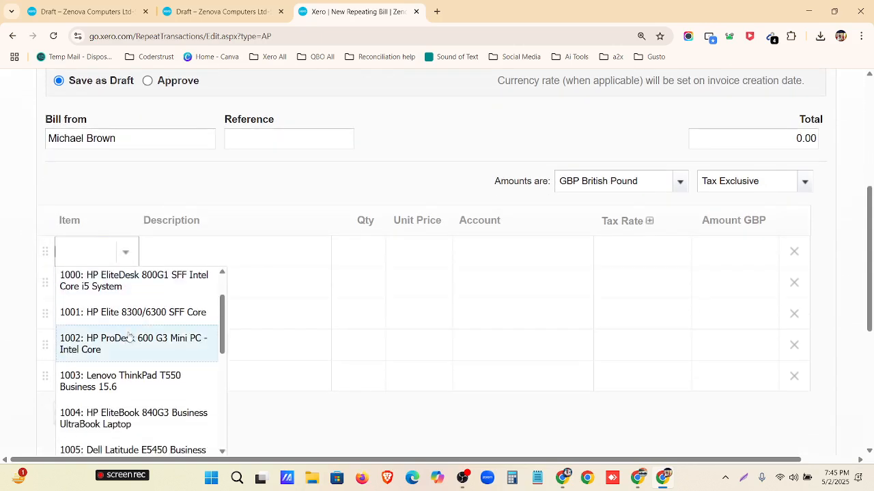
pyautogui.click(129, 381)
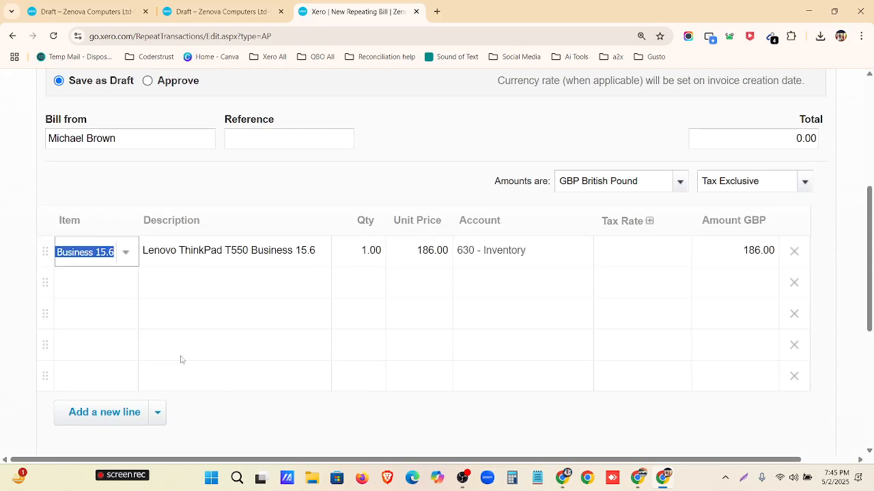
pyautogui.click(380, 251)
pyautogui.write('10')
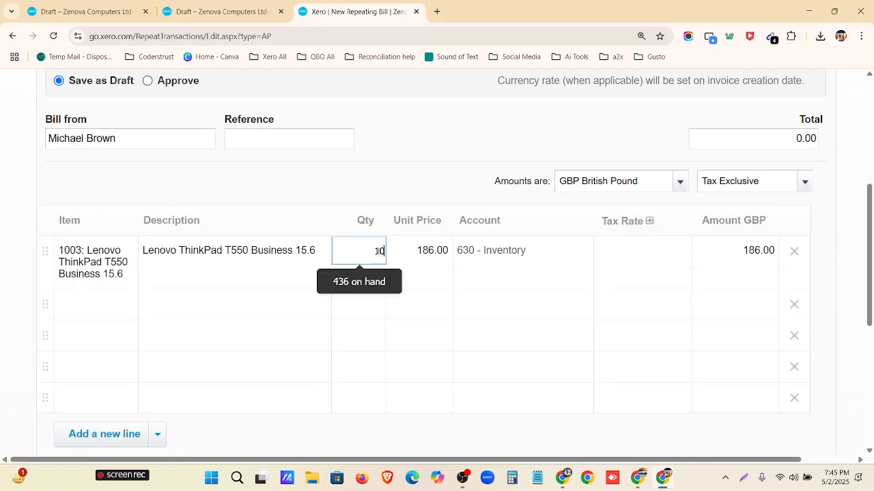
# Set the laptop line's tax rate to No VAT
pyautogui.click(629, 271)
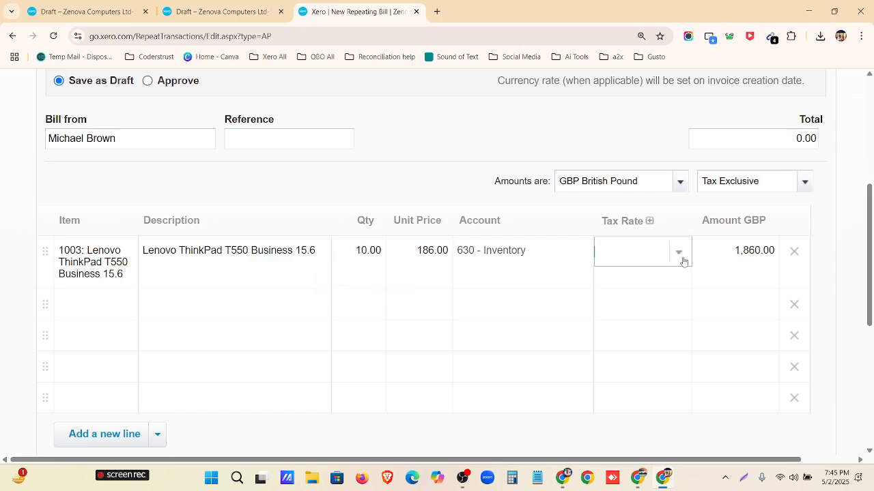
pyautogui.click(683, 262)
pyautogui.scroll(-3, 649, 370)
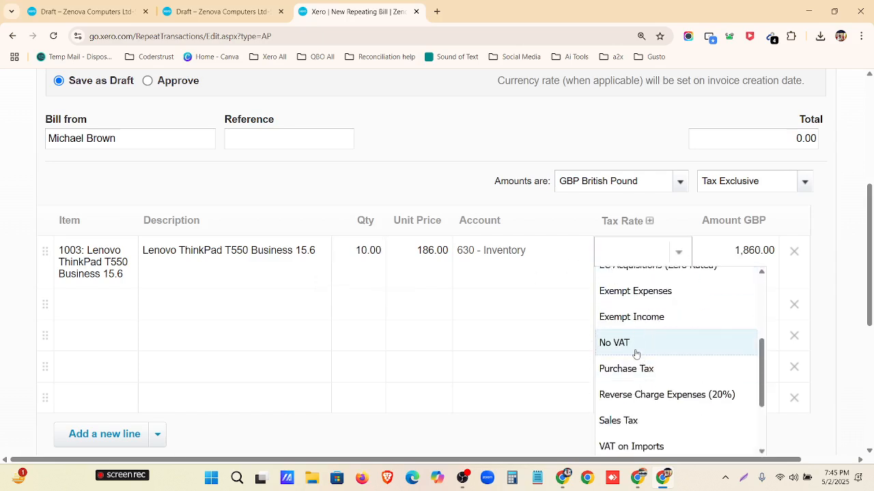
pyautogui.click(635, 347)
# Remove the empty lines below the laptop item and save the repeating bill
pyautogui.click(793, 306)
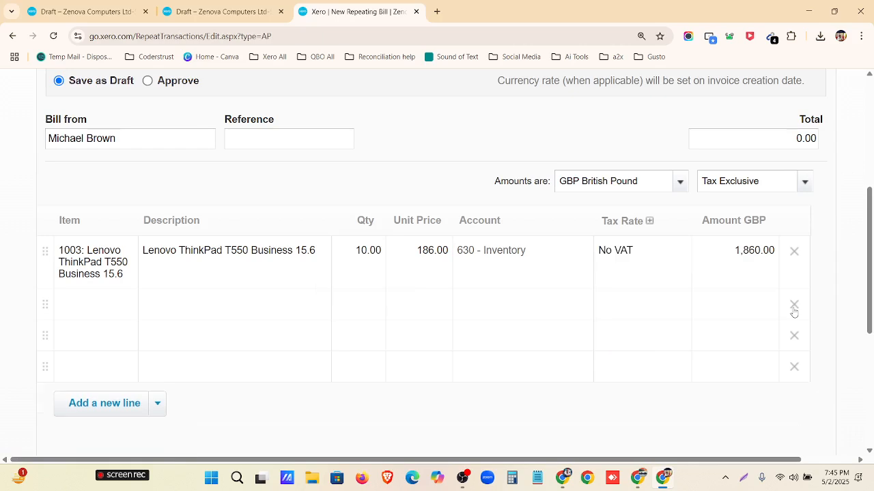
pyautogui.scroll(-3, 487, 380)
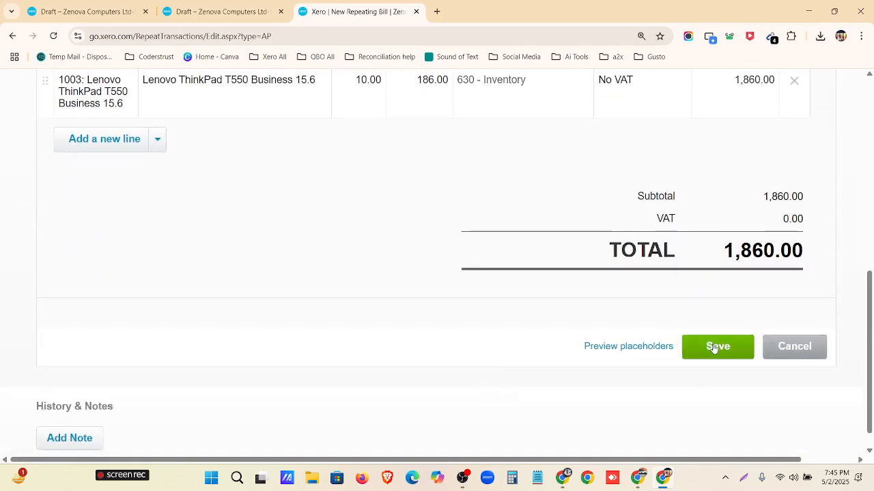
pyautogui.click(715, 346)
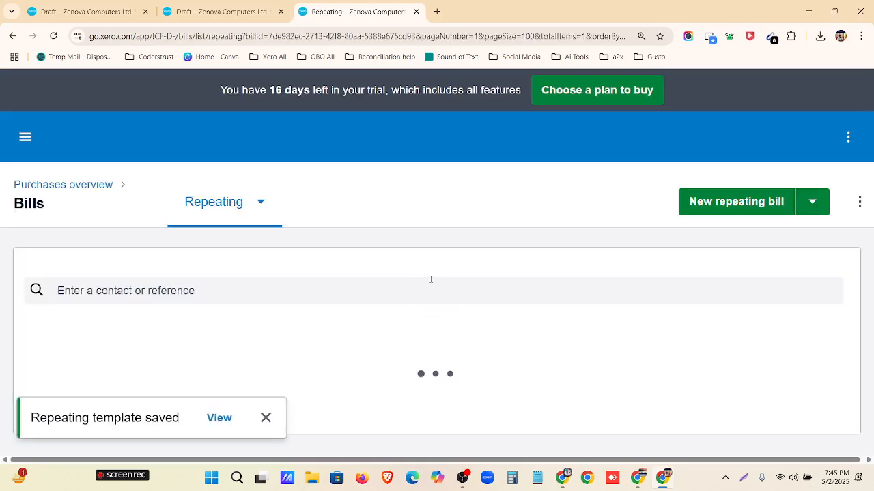
pyautogui.click(265, 418)
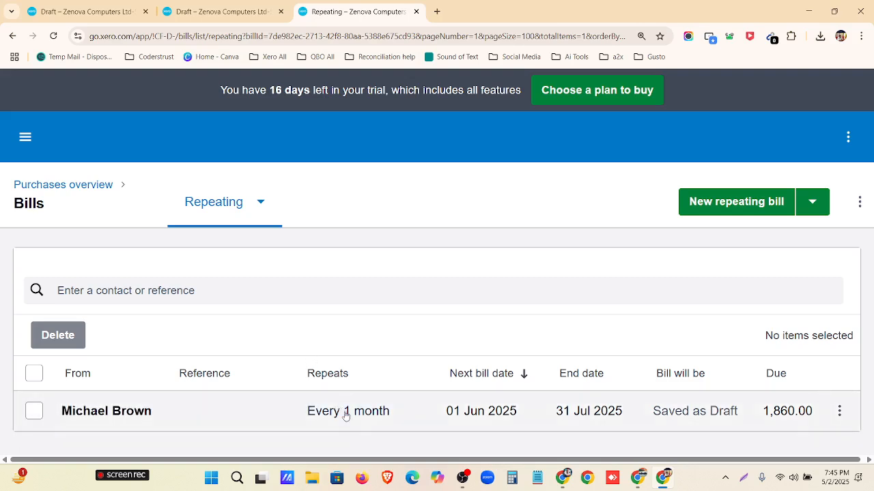
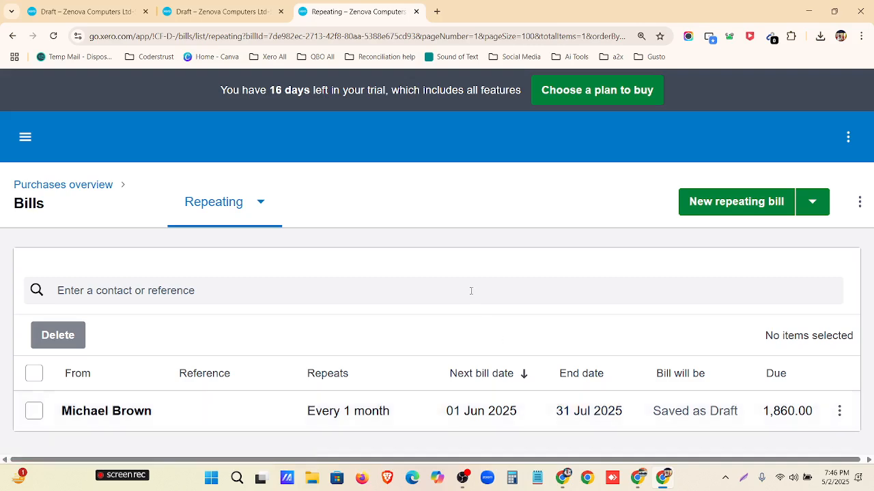
# Return to the purchases overview and dismiss the notice about the repeating template
pyautogui.hotkey('ctrl', '-')
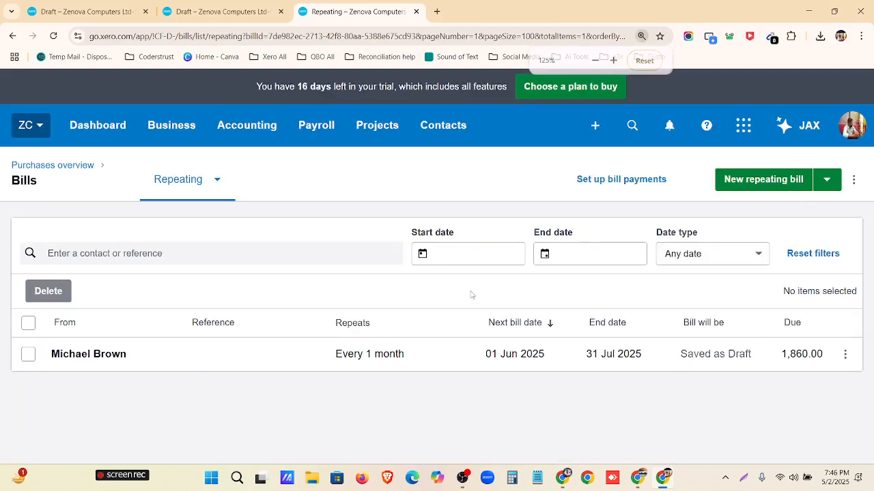
pyautogui.click(64, 172)
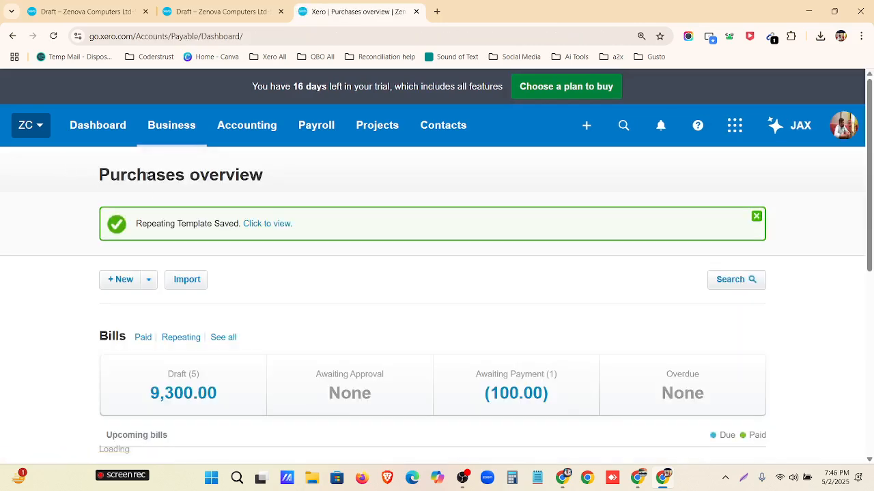
pyautogui.scroll(-3, 198, 290)
pyautogui.scroll(2, 239, 300)
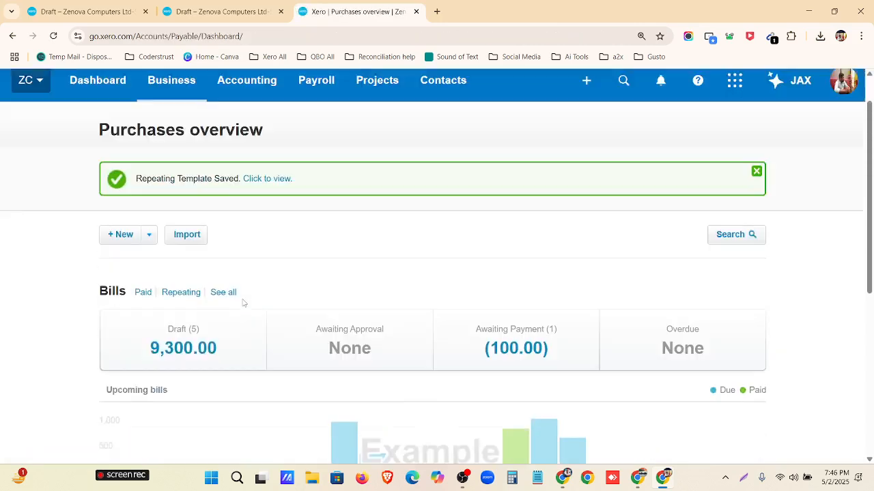
pyautogui.scroll(1, 243, 302)
pyautogui.click(149, 280)
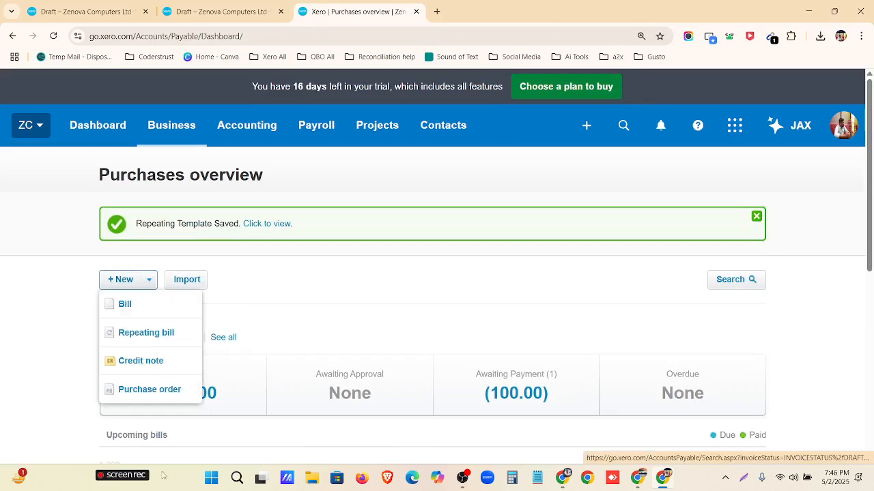
pyautogui.click(408, 284)
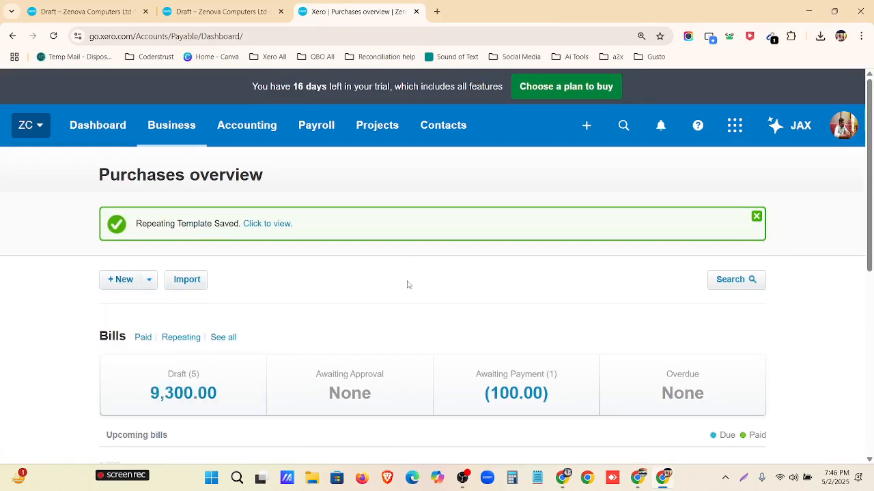
pyautogui.click(755, 218)
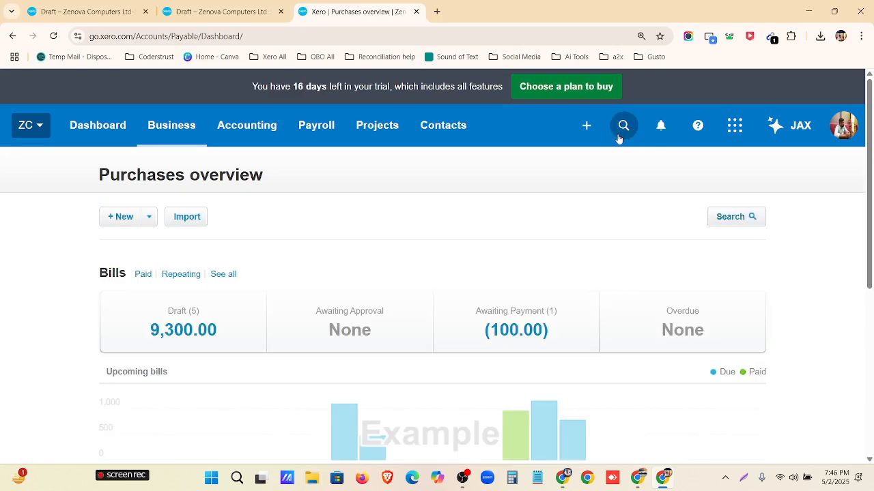
# Start a new spend money transaction paid from the RBS Bank–Checking account
pyautogui.click(587, 126)
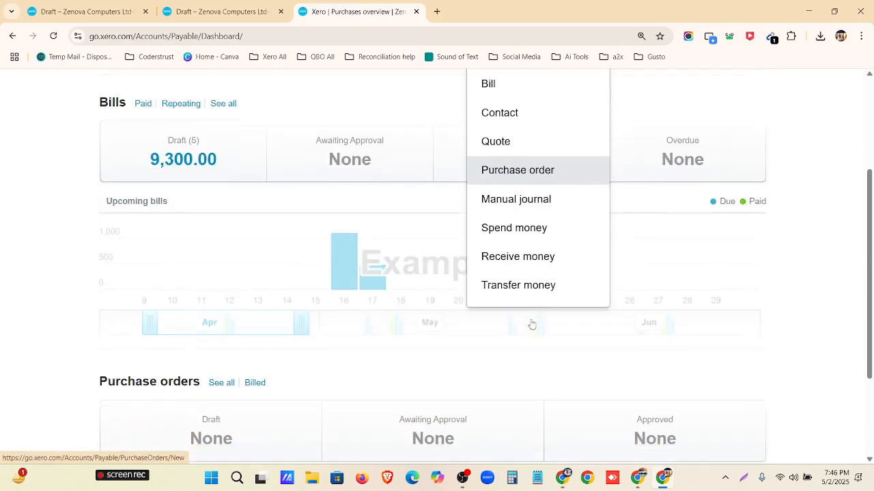
pyautogui.scroll(-3, 530, 323)
pyautogui.click(523, 229)
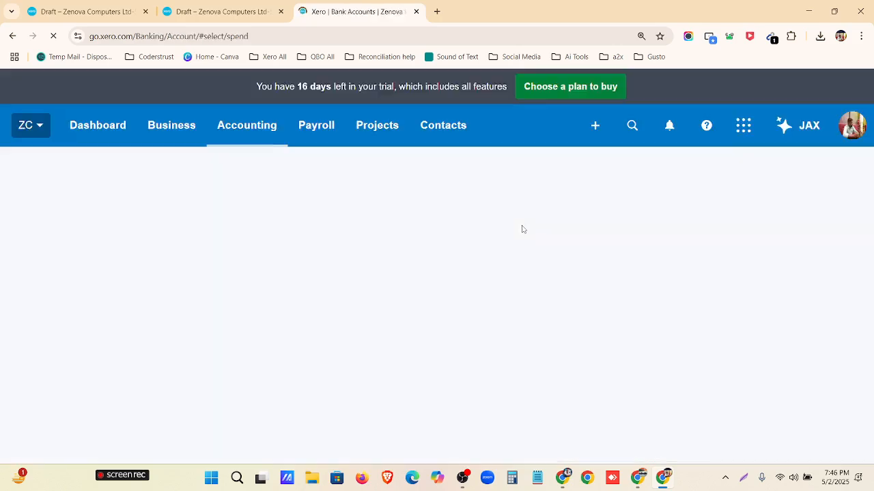
pyautogui.scroll(-1, 385, 232)
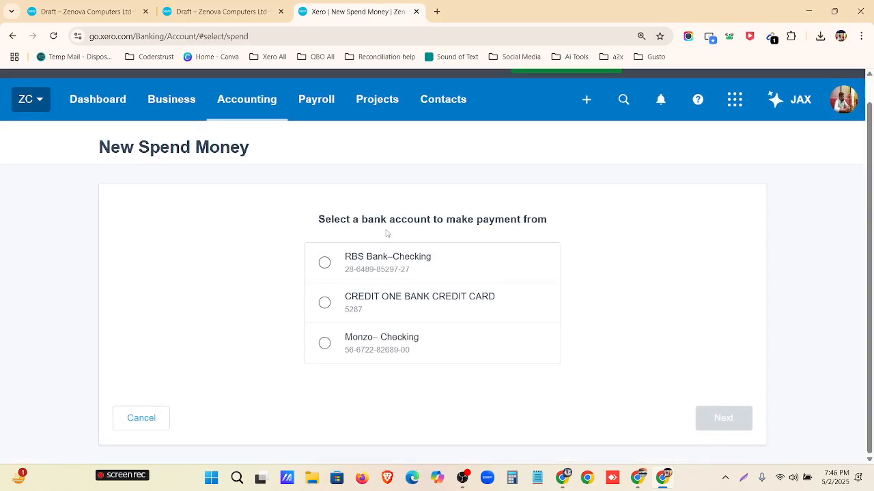
pyautogui.click(375, 278)
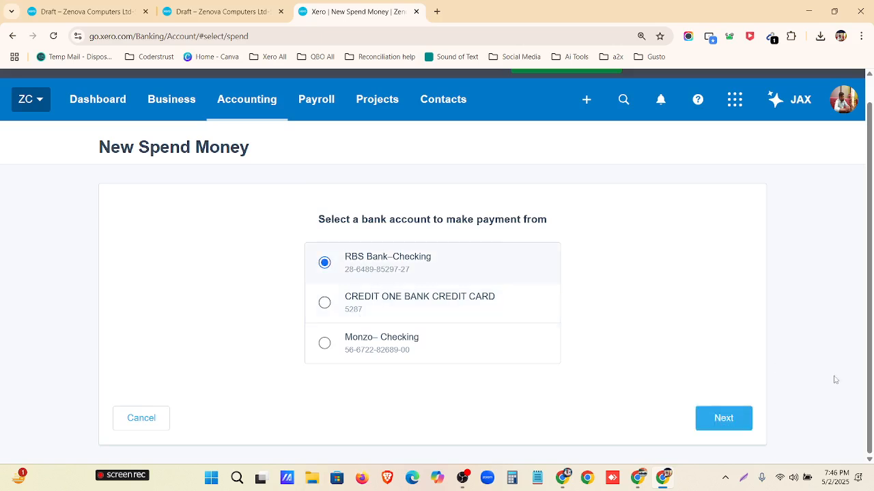
pyautogui.click(742, 421)
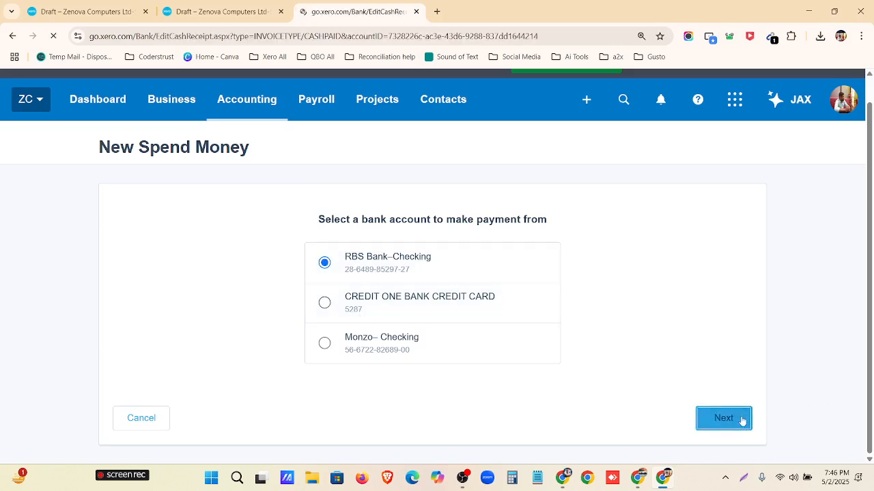
# Choose the payee's contact for the direct payment and date it 1 Apr 2024
pyautogui.click(170, 274)
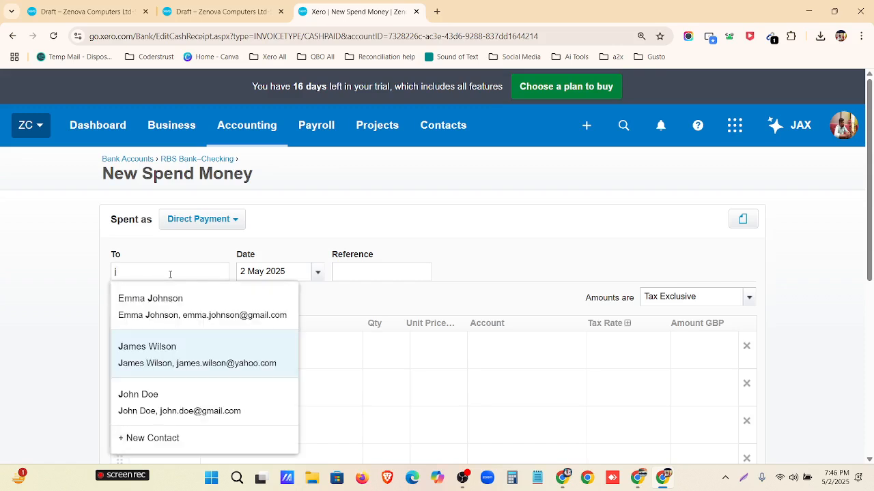
pyautogui.click(166, 393)
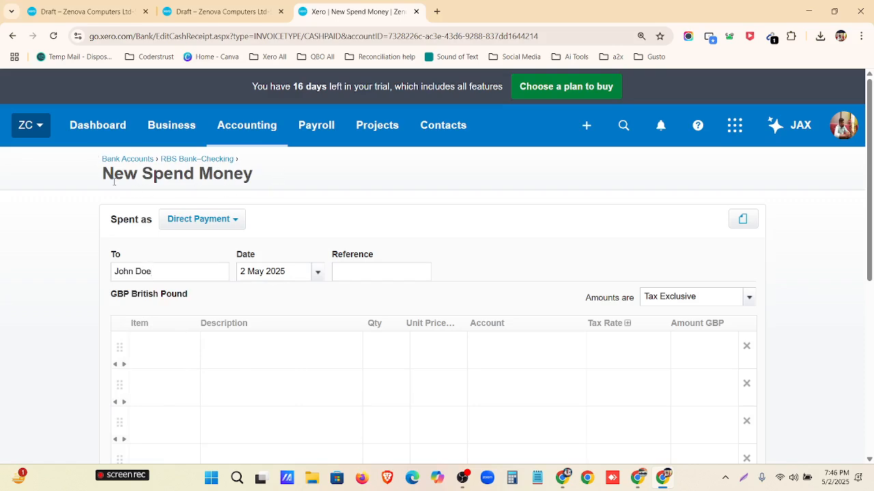
pyautogui.scroll(-1, 299, 278)
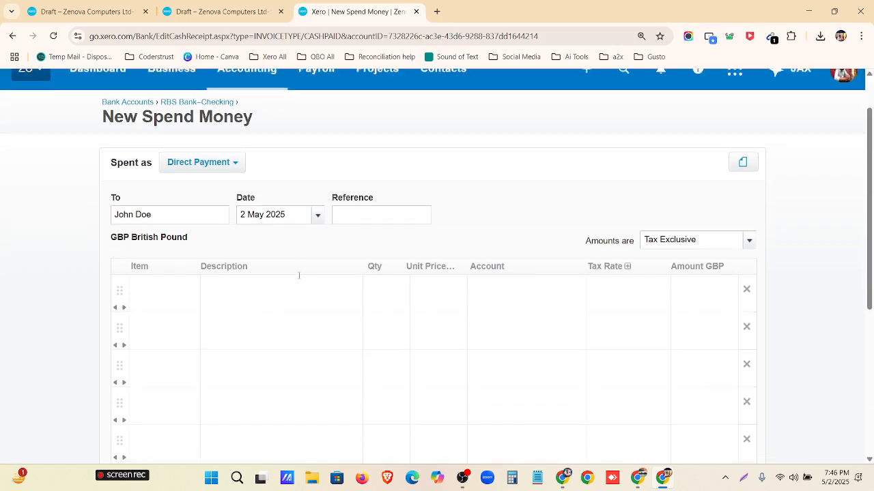
pyautogui.click(317, 217)
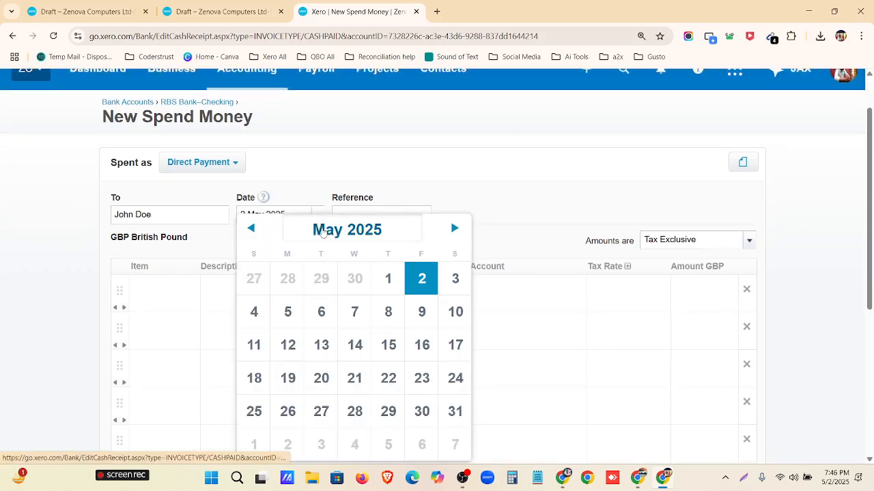
pyautogui.click(323, 229)
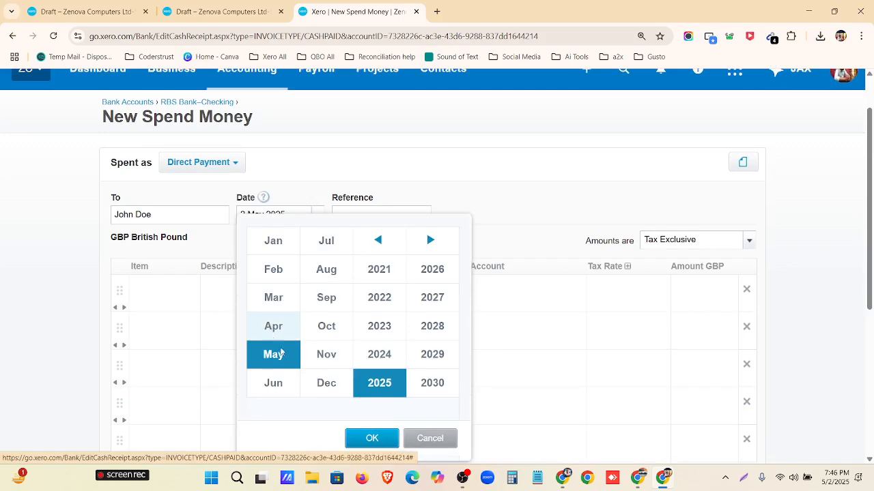
pyautogui.click(285, 330)
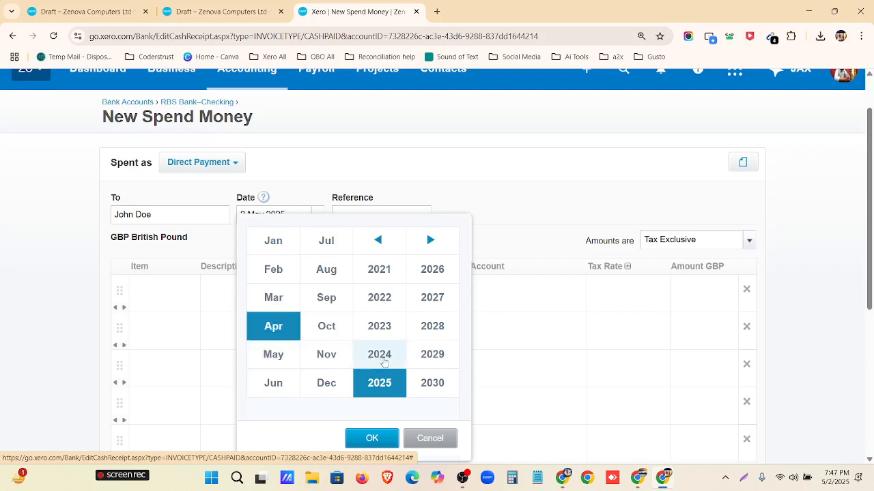
pyautogui.click(382, 358)
pyautogui.click(371, 439)
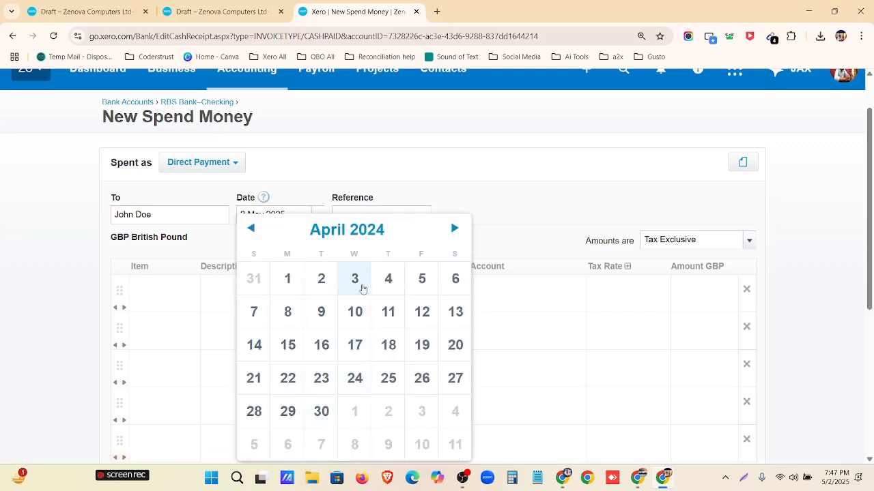
pyautogui.click(287, 278)
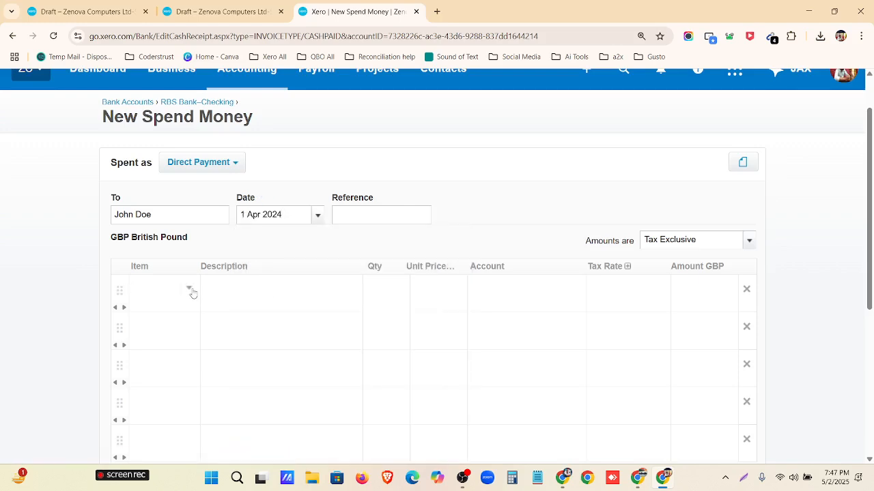
# Add item 1004 HP EliteBook 840G3 Business UltraBook Laptop and item 1001 HP Elite 8300/6300 SFF Core as the first two lines
pyautogui.click(191, 289)
pyautogui.scroll(-4, 179, 185)
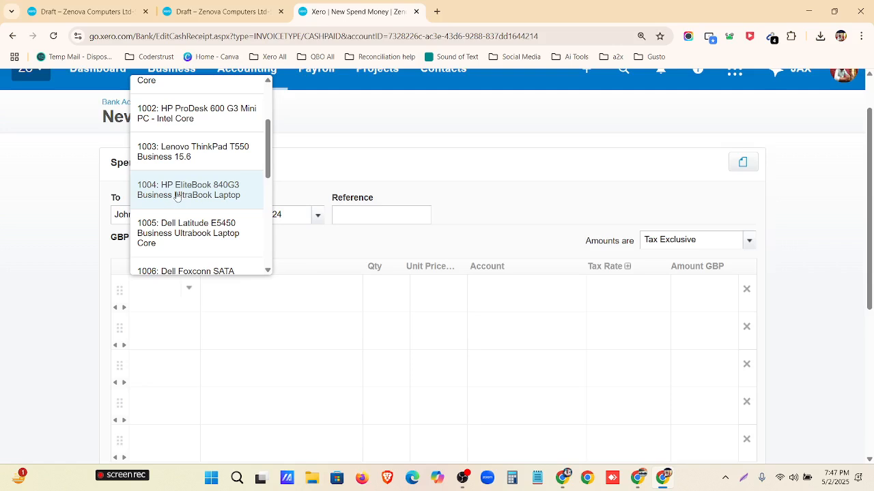
pyautogui.click(176, 191)
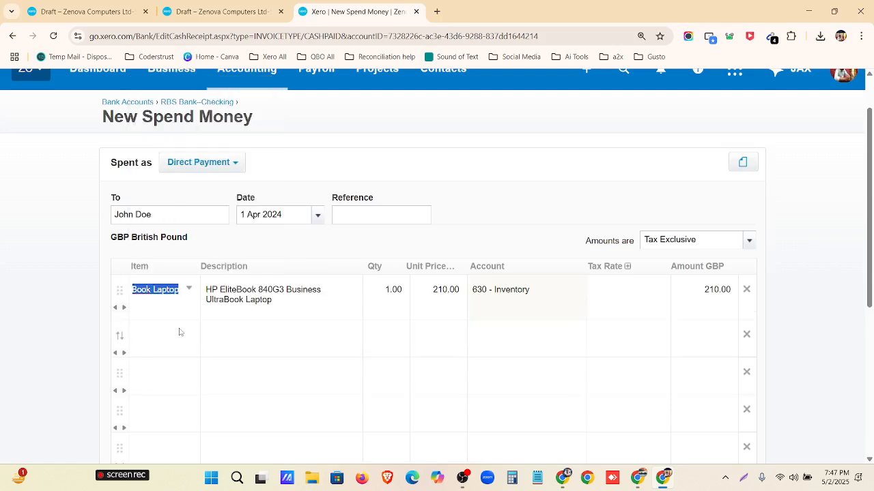
pyautogui.click(191, 369)
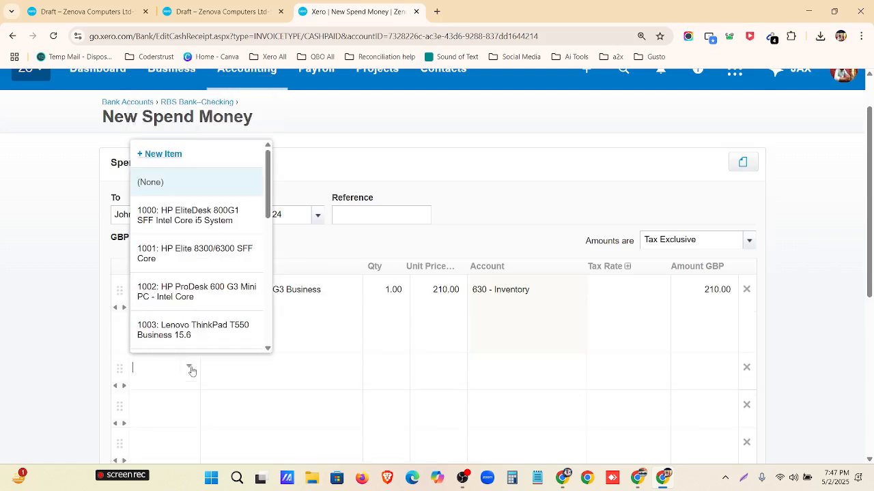
pyautogui.click(195, 253)
pyautogui.scroll(-1, 381, 238)
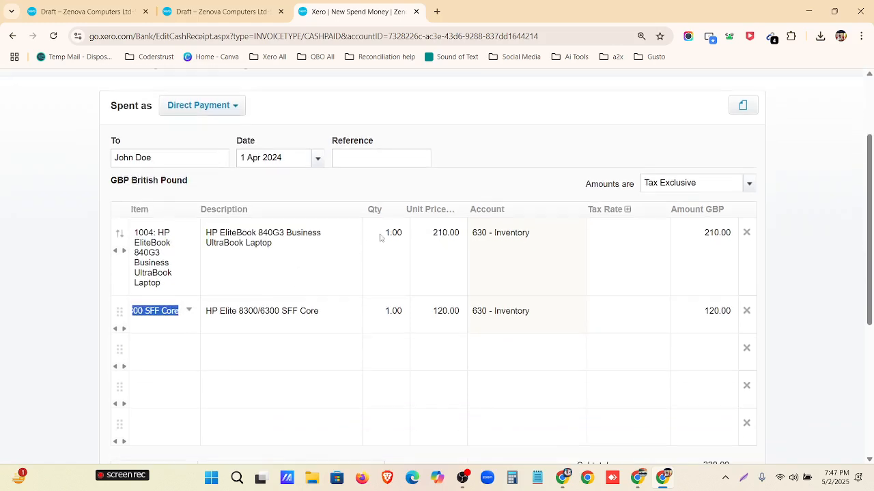
# Set the quantity to 5 for the HP EliteBook 840G3 line and 4 for the HP Elite 8300/6300 line
pyautogui.click(388, 234)
pyautogui.write('5')
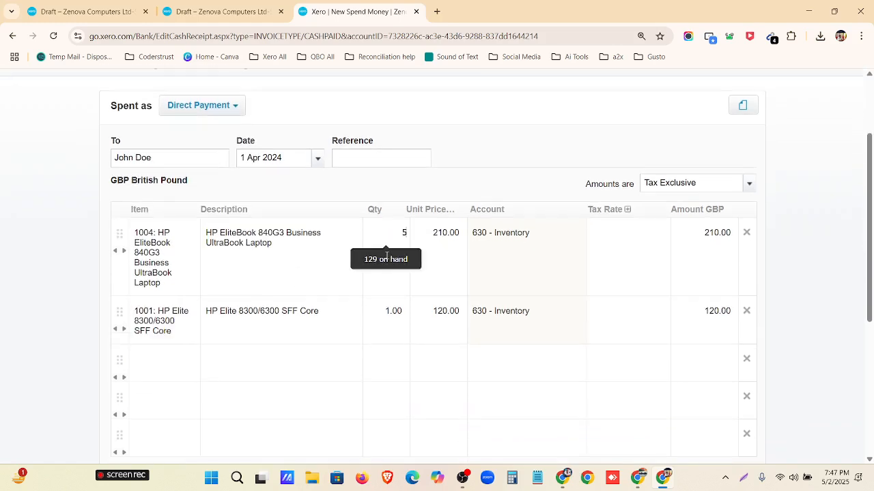
pyautogui.click(393, 310)
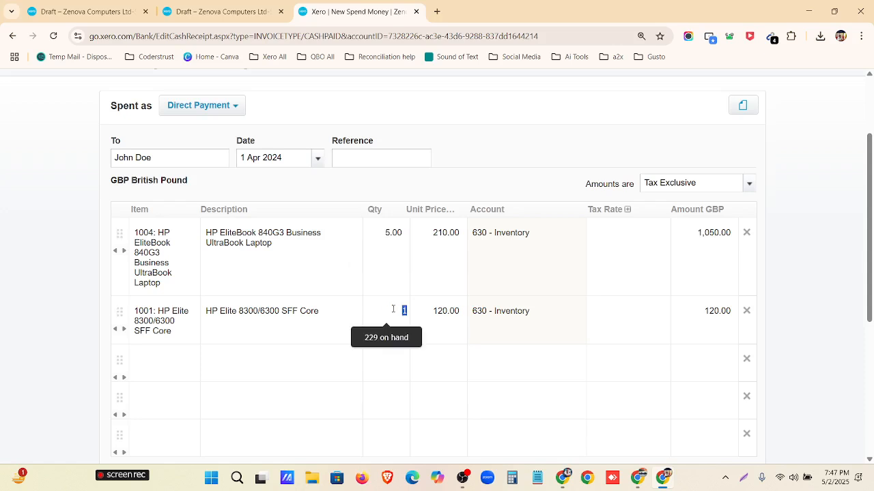
pyautogui.write('4')
# Apply the 20% (VAT on Expenses) tax rate to both item lines
pyautogui.click(648, 247)
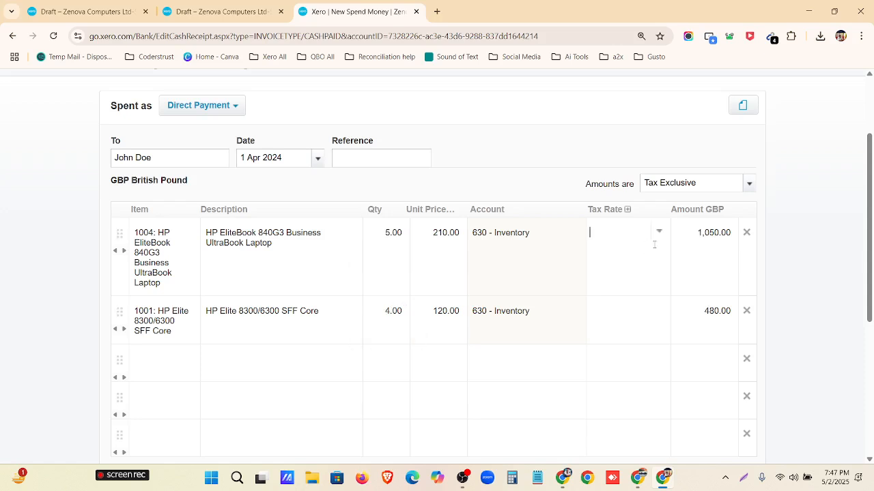
pyautogui.click(660, 235)
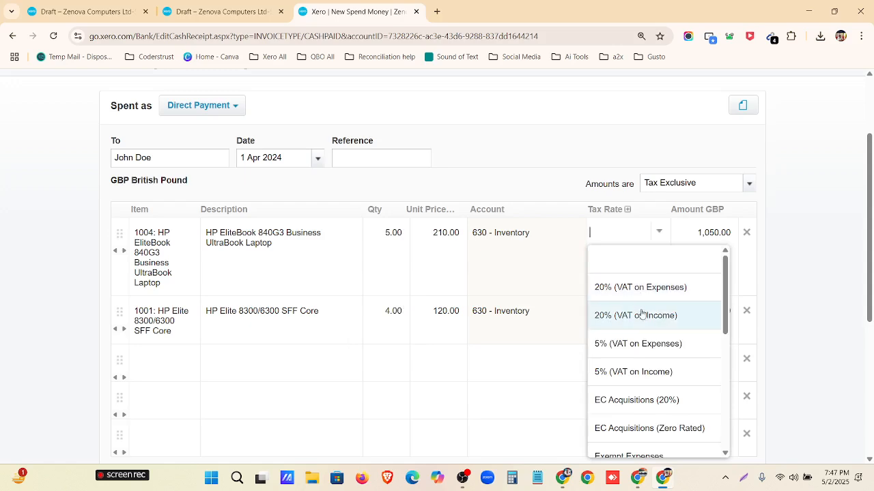
pyautogui.click(640, 287)
pyautogui.click(638, 324)
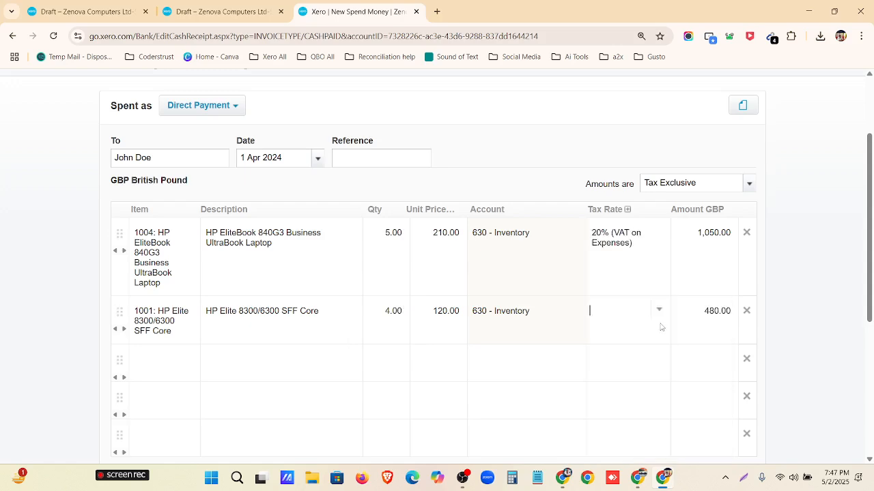
pyautogui.click(659, 315)
pyautogui.click(633, 128)
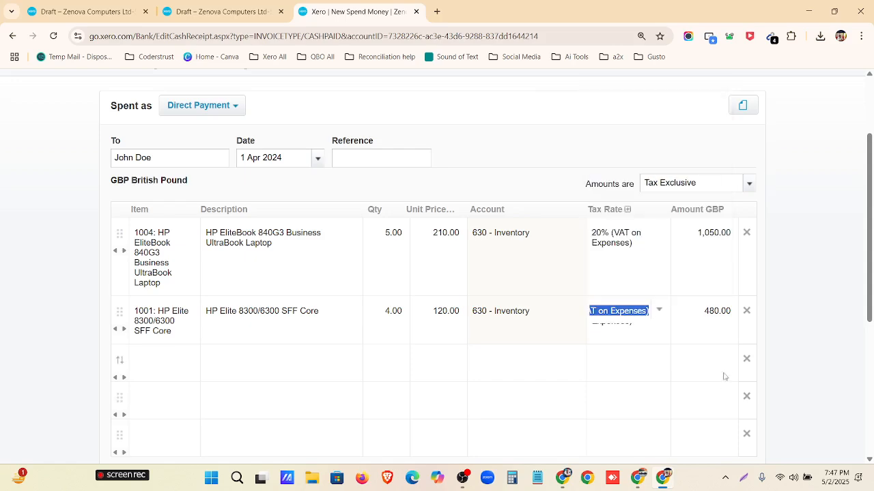
# Remove the three empty lines below the two items
pyautogui.click(750, 365)
pyautogui.click(750, 365)
pyautogui.click(750, 365)
# Review the direct payment's payee and total, and save the spend money transaction
pyautogui.scroll(2, 447, 387)
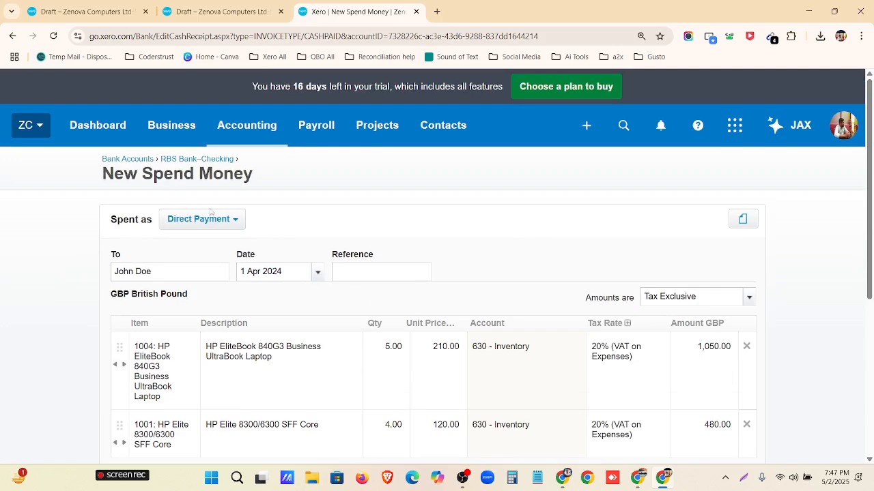
pyautogui.scroll(-2, 339, 219)
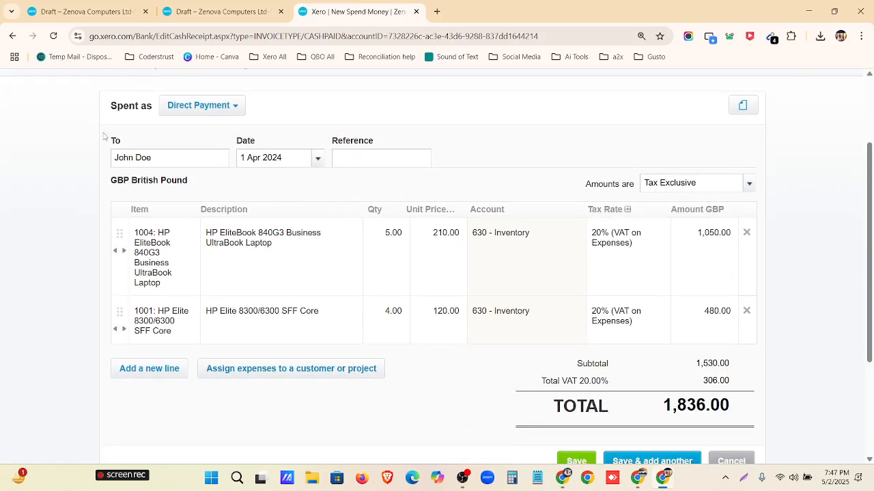
pyautogui.moveTo(173, 158); pyautogui.dragTo(33, 178)
pyautogui.scroll(-1, 614, 327)
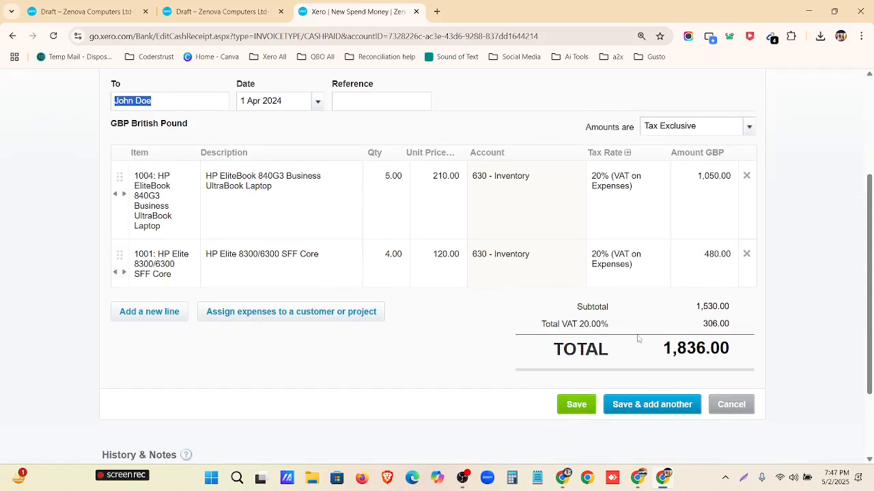
pyautogui.click(661, 347)
pyautogui.moveTo(660, 347); pyautogui.dragTo(734, 355)
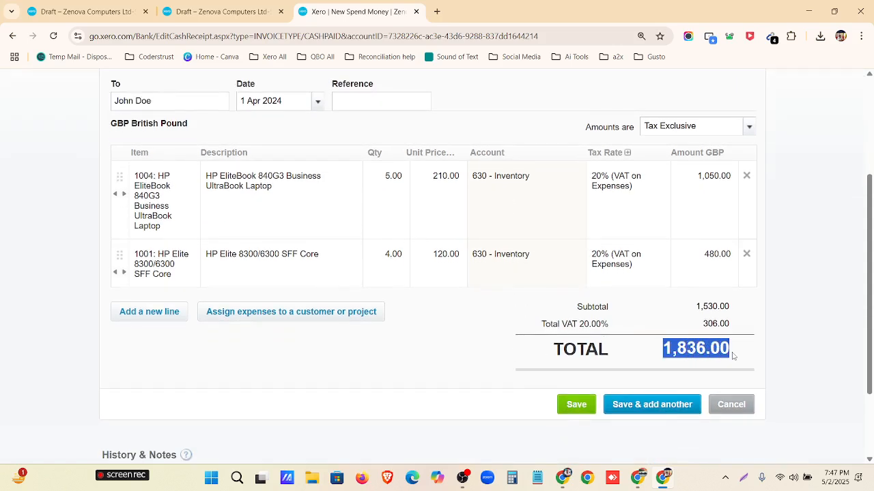
pyautogui.click(571, 408)
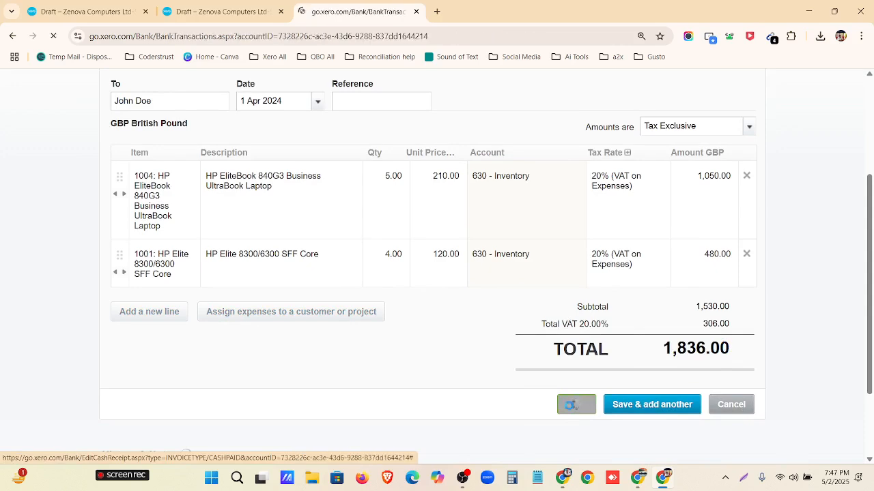
# Look over the RBS Bank–Checking account transactions, and switch to the Mentor Assignments- QBO, XERO document in Google Docs
pyautogui.scroll(-3, 389, 130)
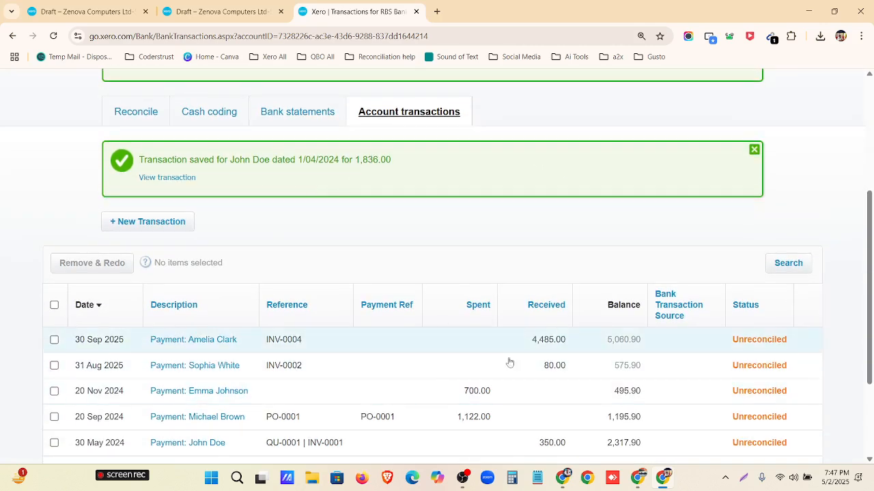
pyautogui.scroll(-2, 552, 334)
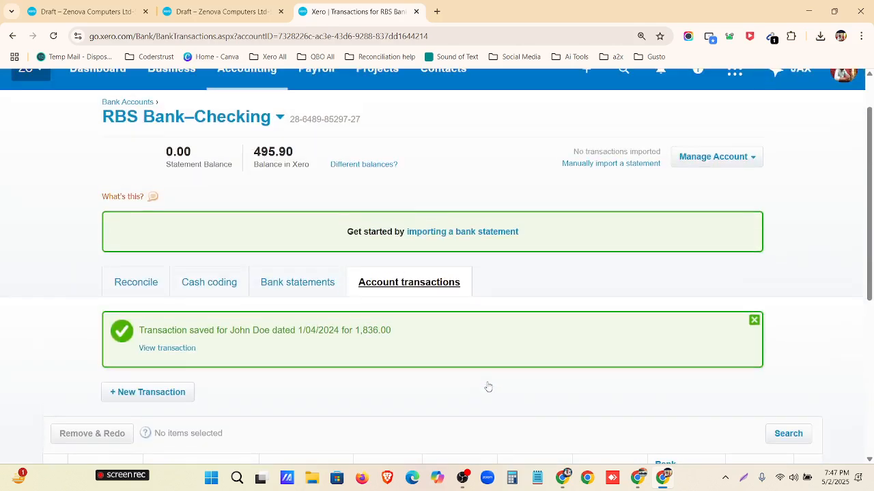
pyautogui.click(561, 477)
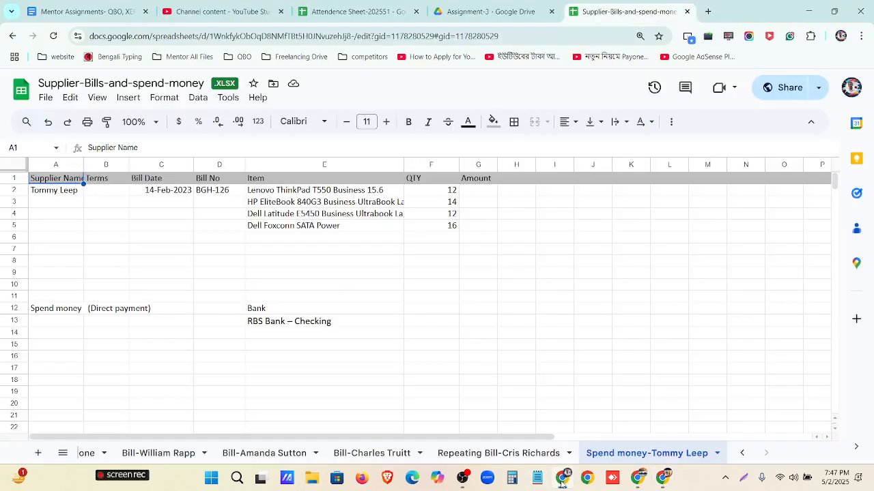
pyautogui.click(86, 12)
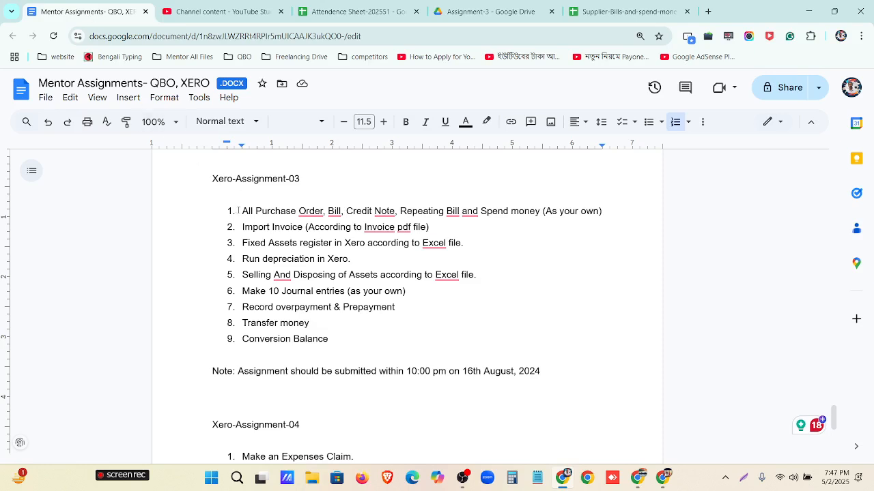
# Check the first two tasks of Xero-Assignment-03, then open invoice import.csv from the Assignment-3 folder in Google Drive
pyautogui.moveTo(238, 211); pyautogui.dragTo(607, 211)
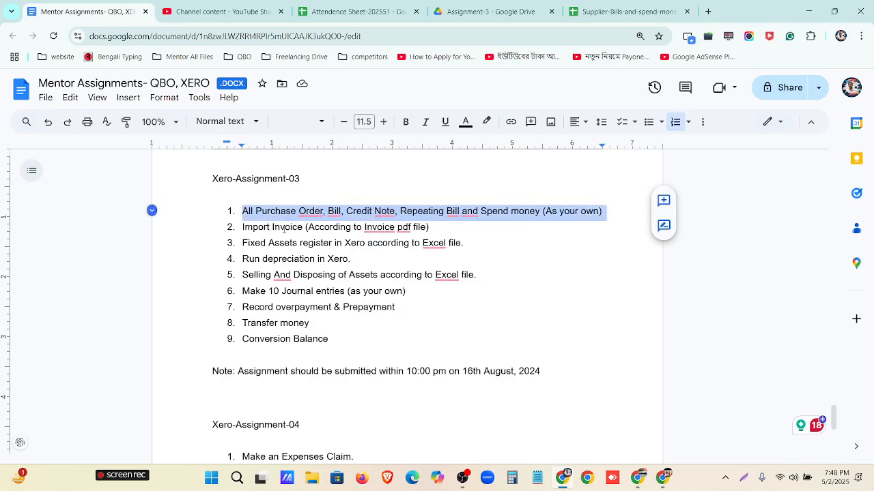
pyautogui.moveTo(242, 227); pyautogui.dragTo(427, 227)
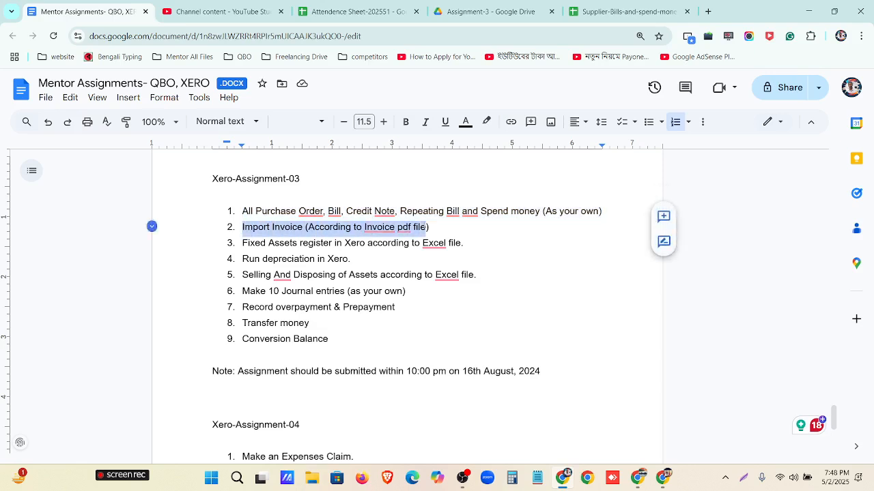
pyautogui.click(458, 10)
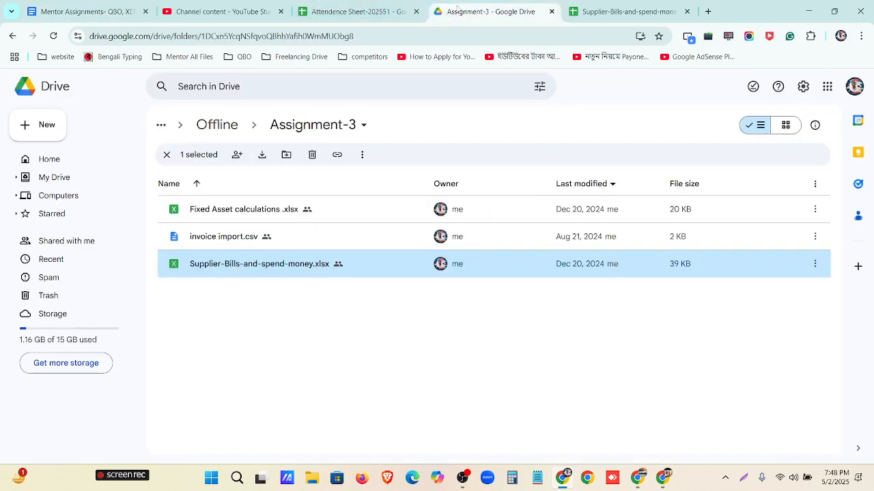
pyautogui.doubleClick(344, 237)
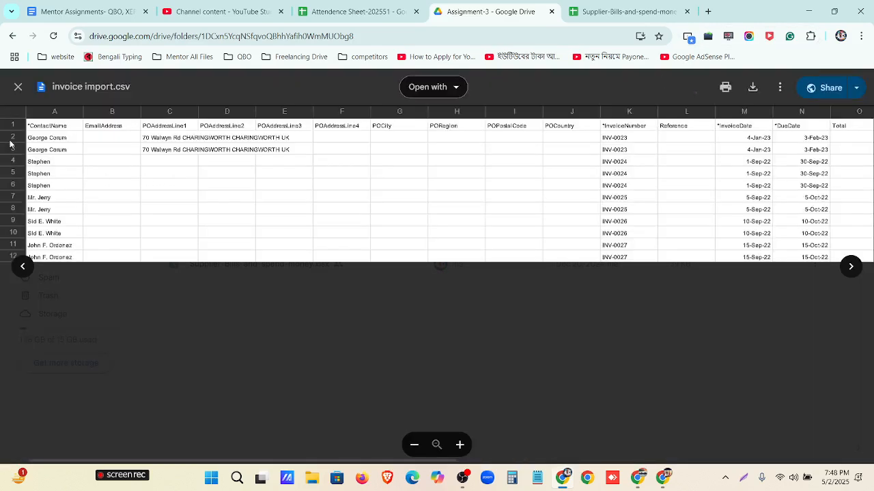
# Select the invoice rows in the preview from row 2 down, download invoice import.csv, and switch to Xero
pyautogui.click(11, 137)
pyautogui.moveTo(11, 138); pyautogui.dragTo(11, 222)
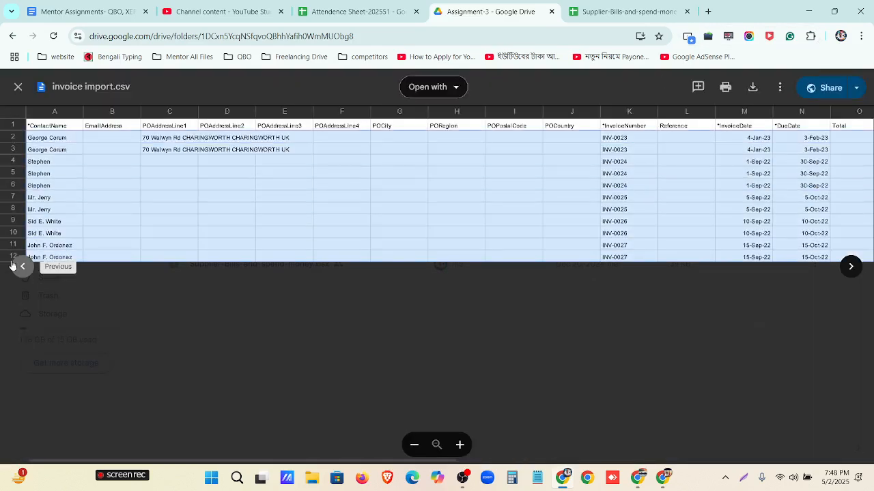
pyautogui.click(757, 90)
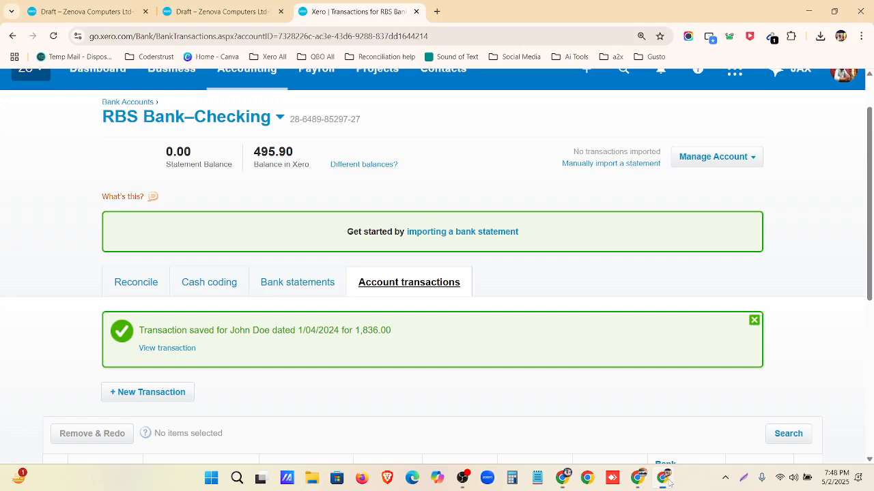
pyautogui.click(568, 477)
pyautogui.scroll(1, 163, 102)
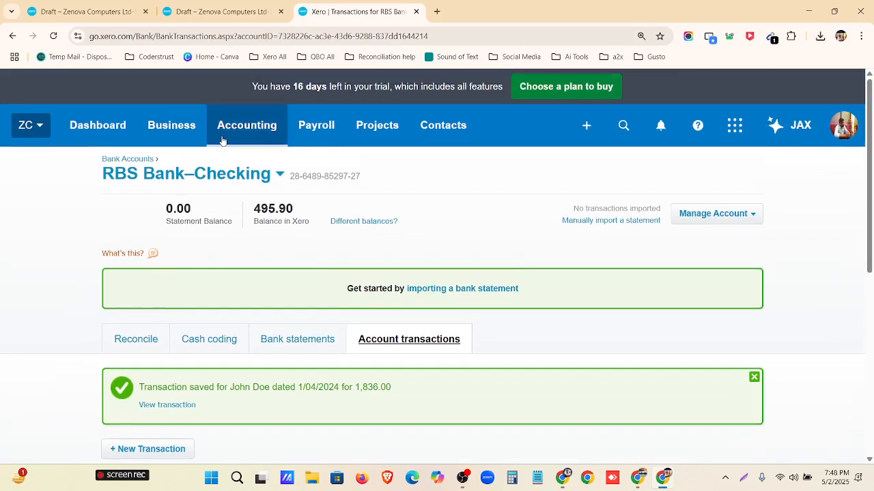
pyautogui.click(186, 128)
pyautogui.scroll(-1, 192, 384)
pyautogui.click(192, 382)
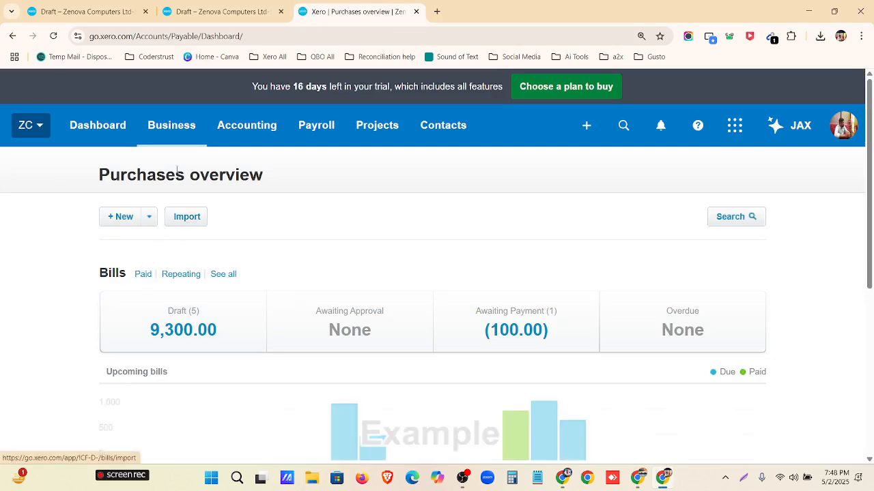
# Open the full sales invoices list from the sales overview and start an invoice import
pyautogui.click(171, 127)
pyautogui.scroll(-2, 174, 225)
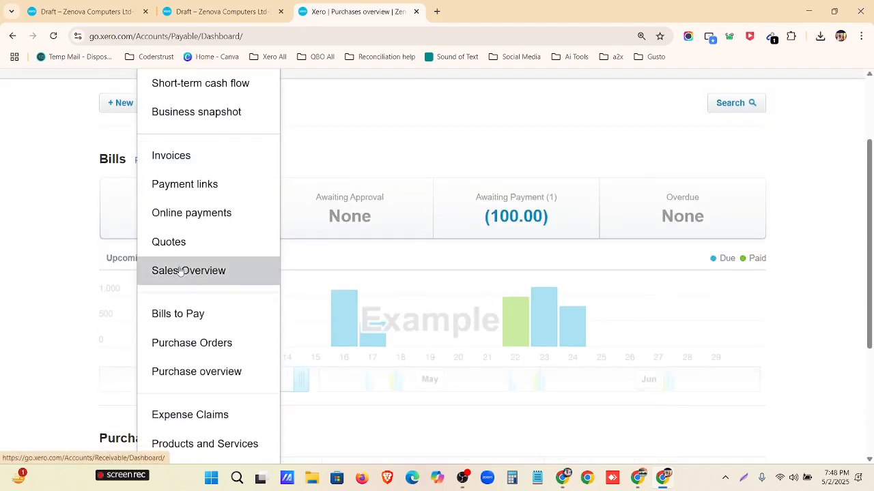
pyautogui.click(177, 269)
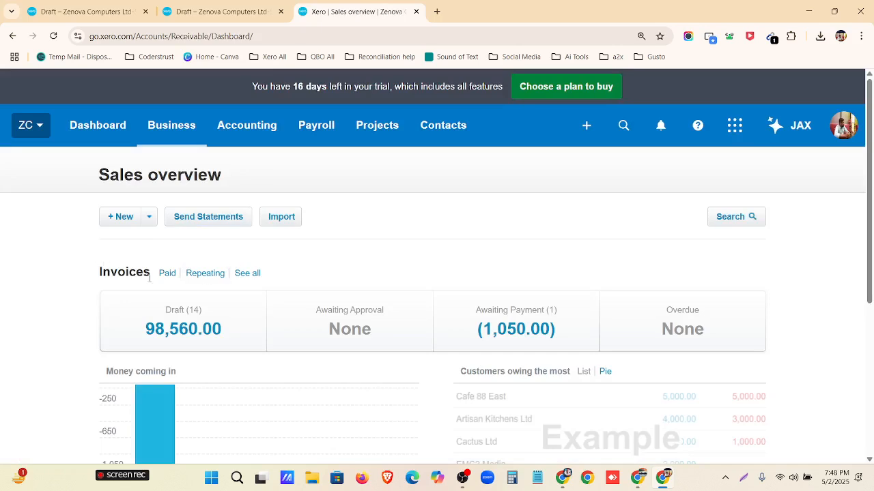
pyautogui.click(246, 275)
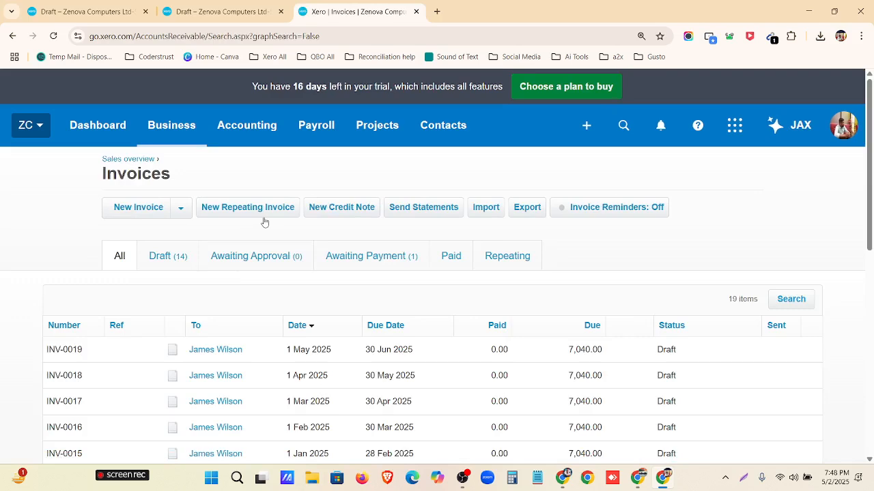
pyautogui.click(496, 213)
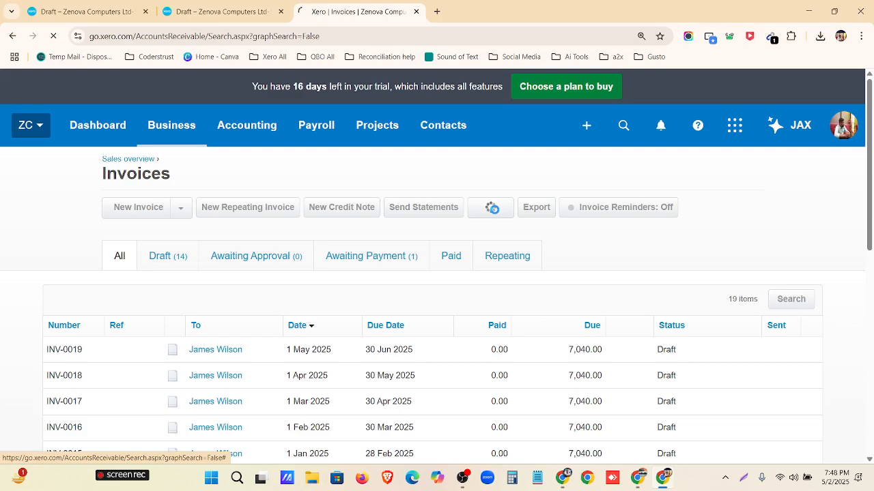
# Download the CSV invoices template file from Step 1 of the sales invoice import page
pyautogui.scroll(-1, 232, 230)
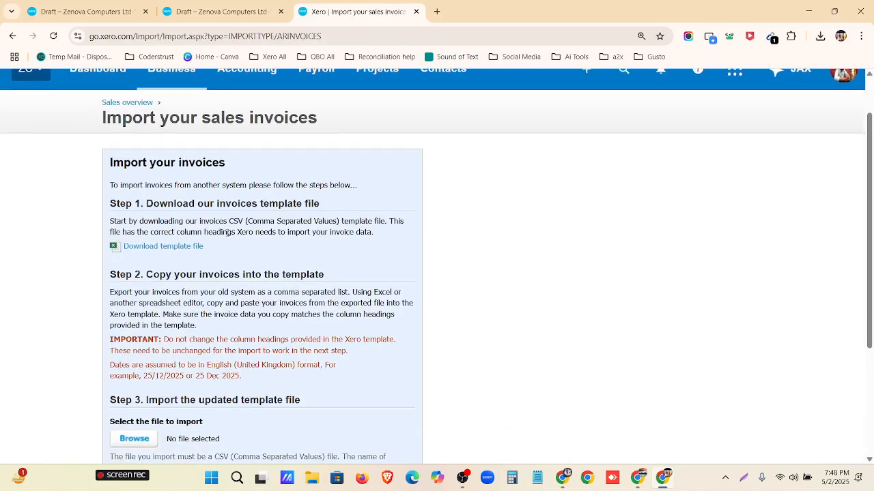
pyautogui.hotkey('ctrl', '+')
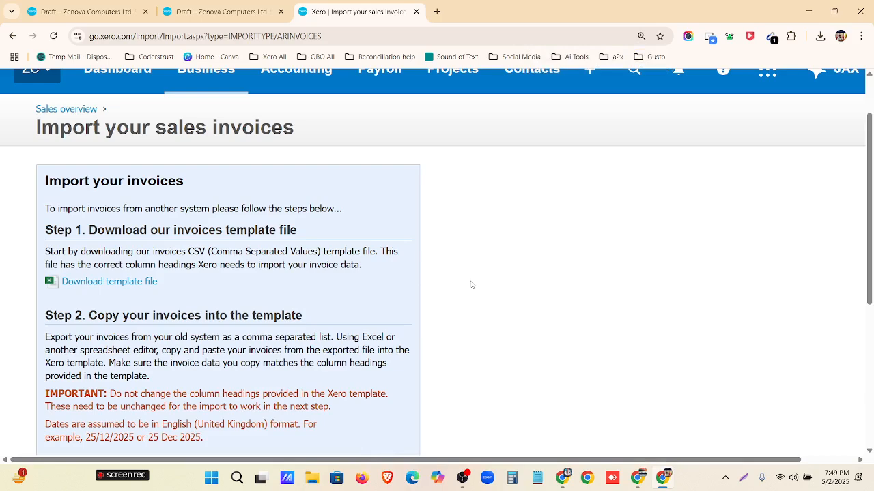
pyautogui.scroll(-1, 194, 293)
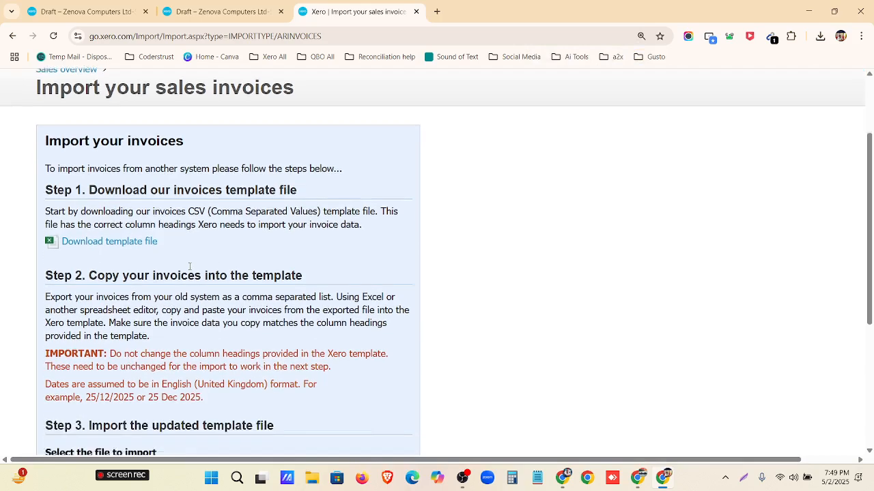
pyautogui.moveTo(186, 195); pyautogui.dragTo(322, 195)
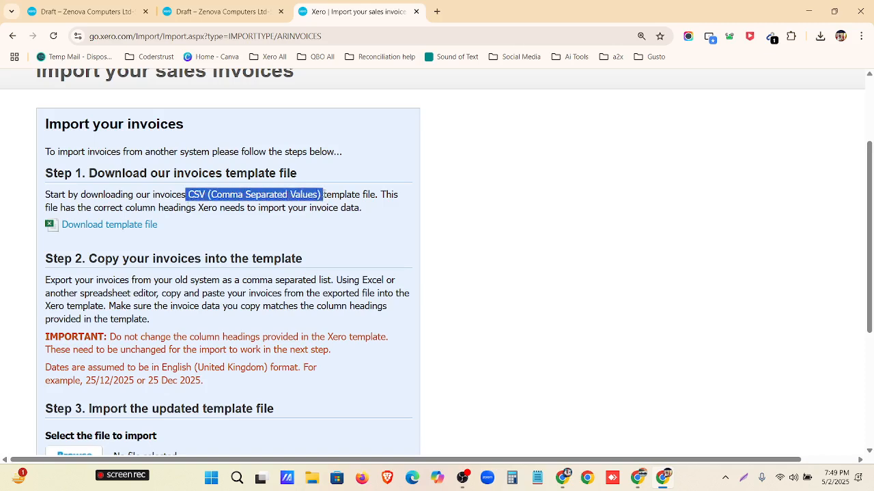
pyautogui.click(124, 233)
# Read the Step 2 instructions about copying invoices into the template, keeping the column headings, and the date format
pyautogui.scroll(-2, 119, 225)
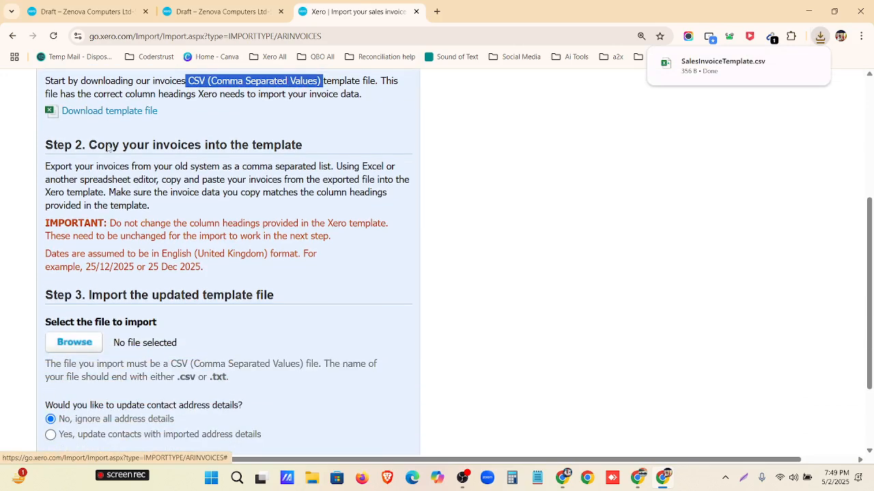
pyautogui.moveTo(89, 144); pyautogui.dragTo(299, 154)
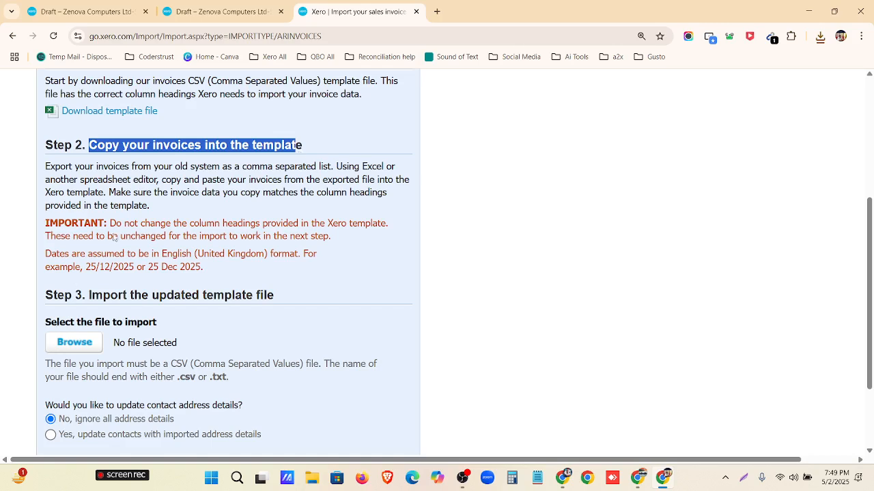
pyautogui.moveTo(109, 225); pyautogui.dragTo(384, 235)
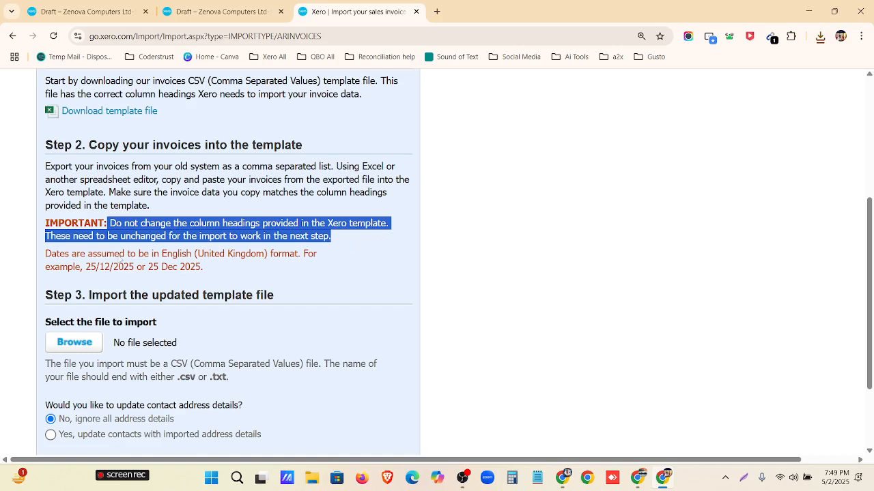
pyautogui.moveTo(54, 253); pyautogui.dragTo(258, 270)
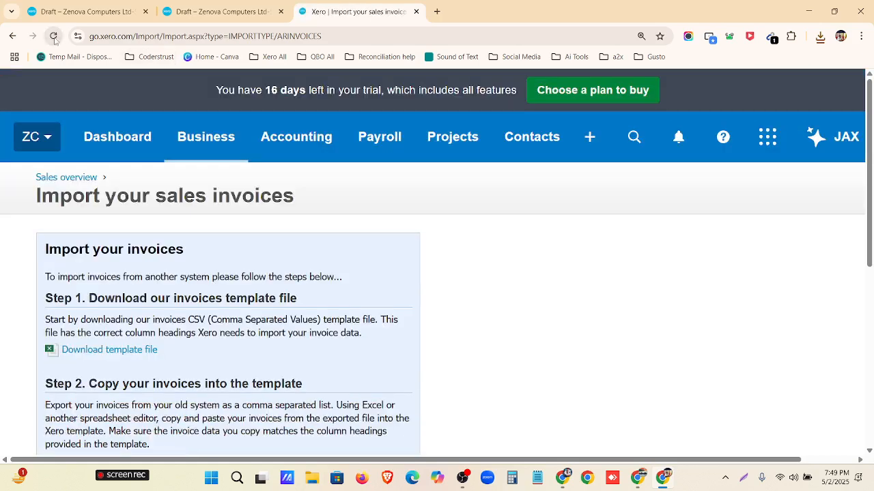
# Close the current import page and reopen the sales invoice import from the invoices list in the draft bills tab
pyautogui.click(55, 36)
pyautogui.click(224, 10)
pyautogui.click(416, 11)
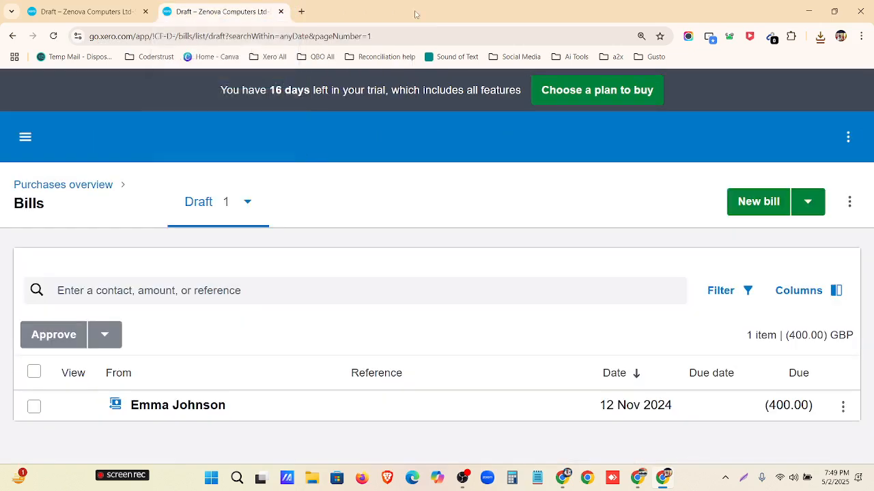
pyautogui.hotkey('ctrl', '-')
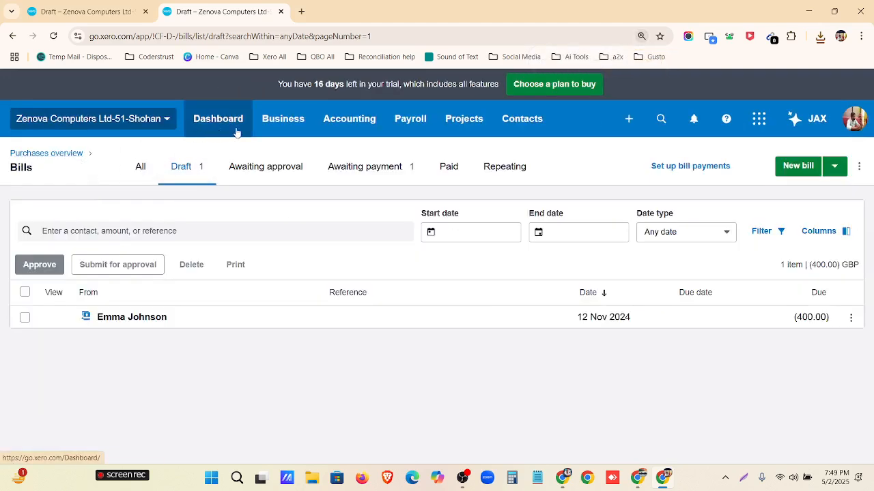
pyautogui.click(266, 123)
pyautogui.click(298, 346)
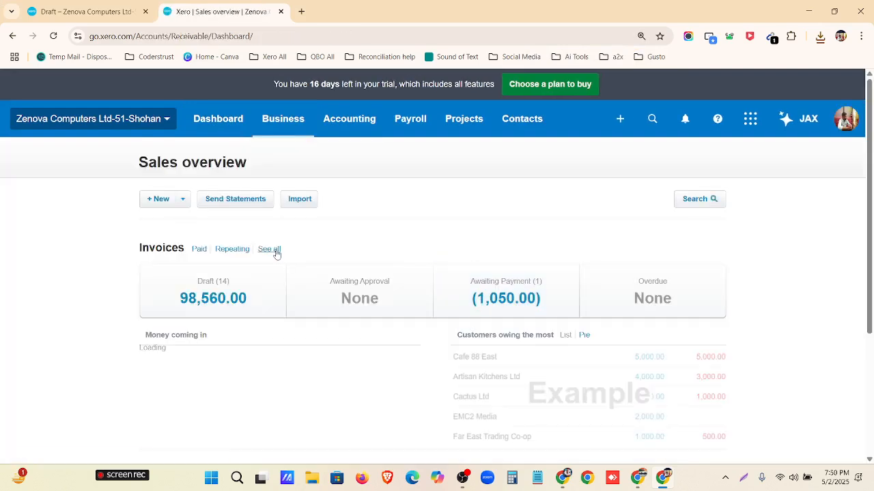
pyautogui.click(269, 250)
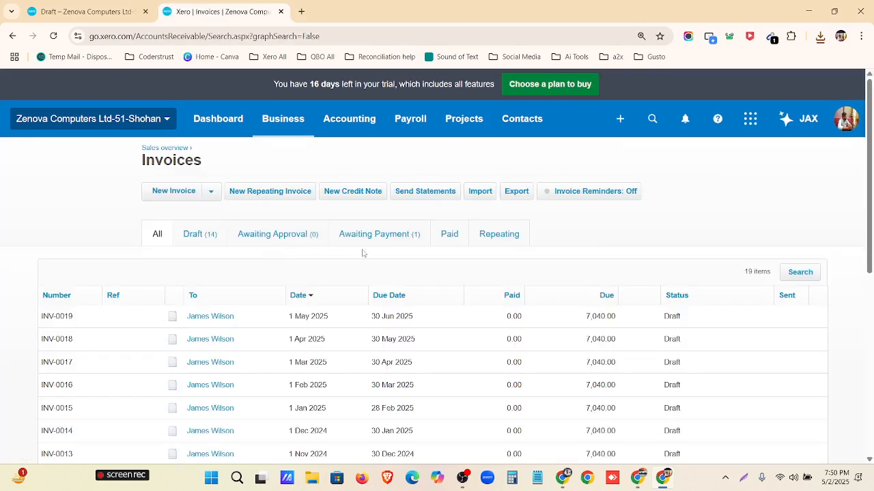
pyautogui.click(487, 193)
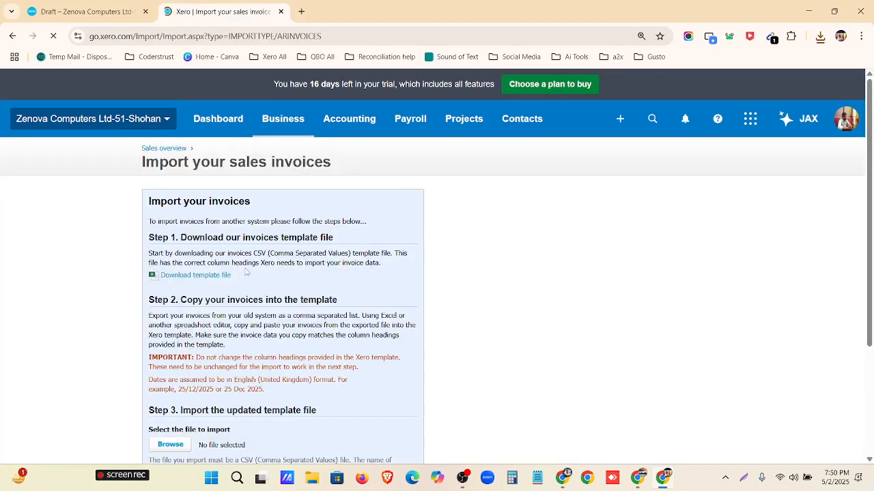
# Review the Step 3 file import options at 150% zoom, then open the downloaded SalesInvoiceTemplate.csv in Excel
pyautogui.scroll(-3, 341, 295)
pyautogui.hotkey('ctrl', '+')
pyautogui.hotkey('ctrl', '+')
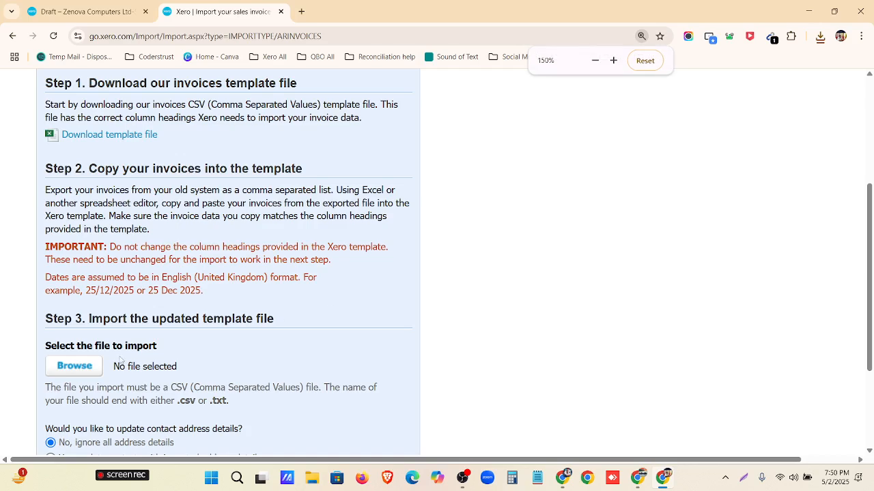
pyautogui.scroll(-2, 228, 335)
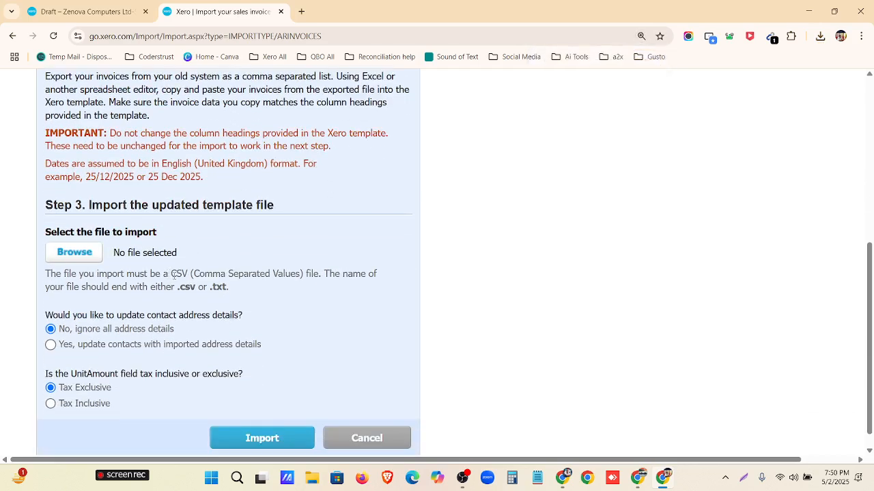
pyautogui.click(824, 38)
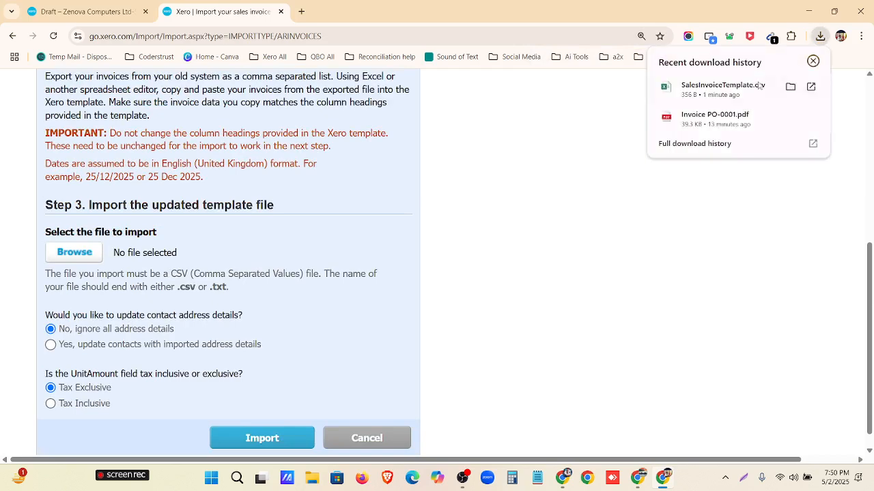
pyautogui.click(718, 90)
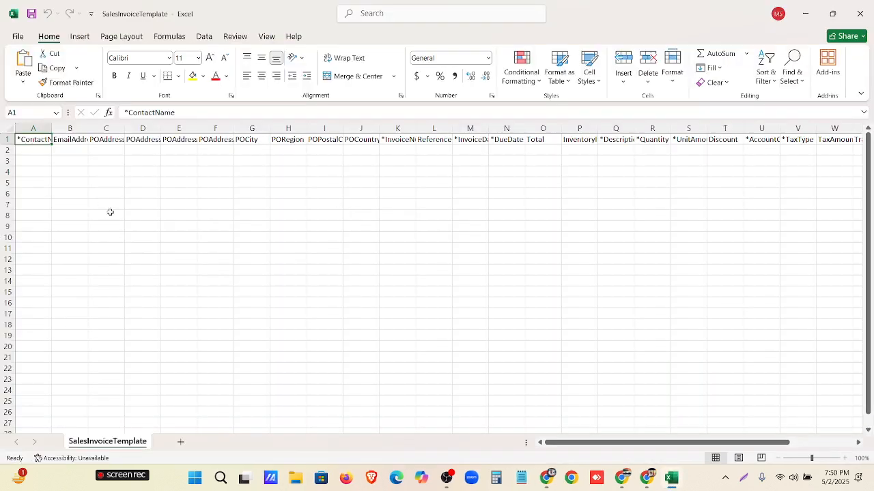
# Auto-fit the widths of the required columns, including *ContactName, *InvoiceNumber, *InvoiceDate, *Description, *UnitAmount and *AccountCode, to their headings
pyautogui.moveTo(591, 443); pyautogui.dragTo(695, 442)
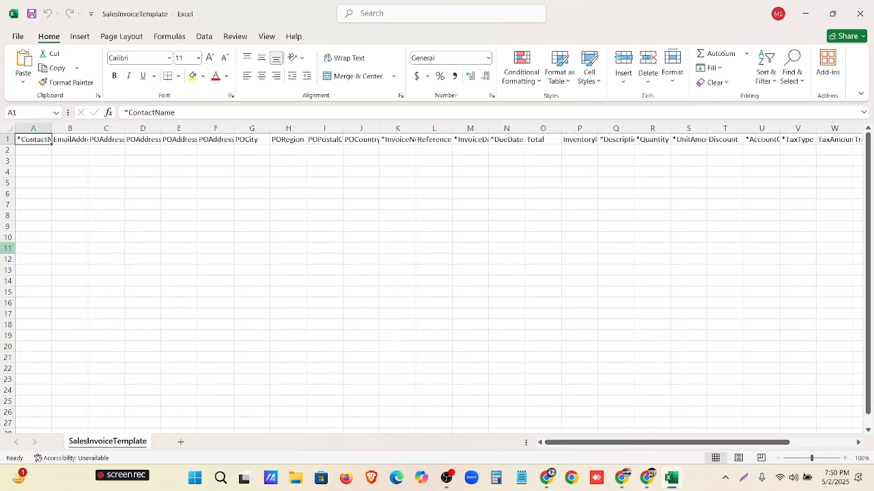
pyautogui.doubleClick(50, 129)
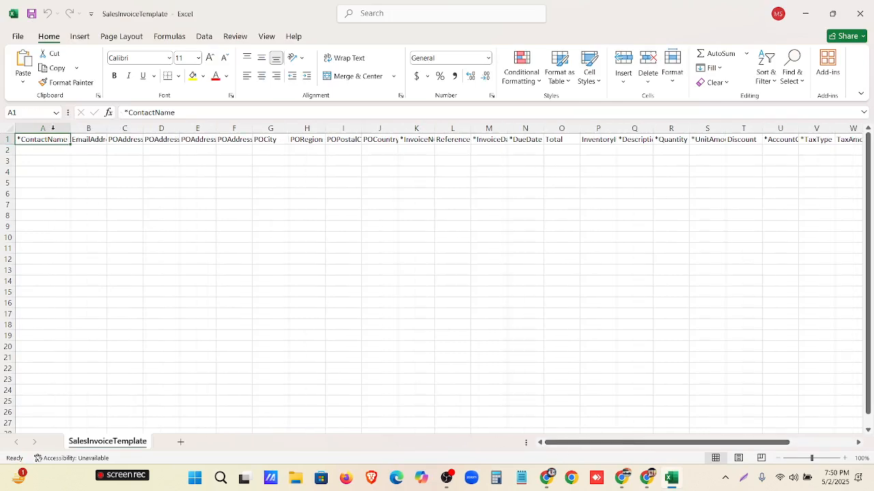
pyautogui.doubleClick(434, 129)
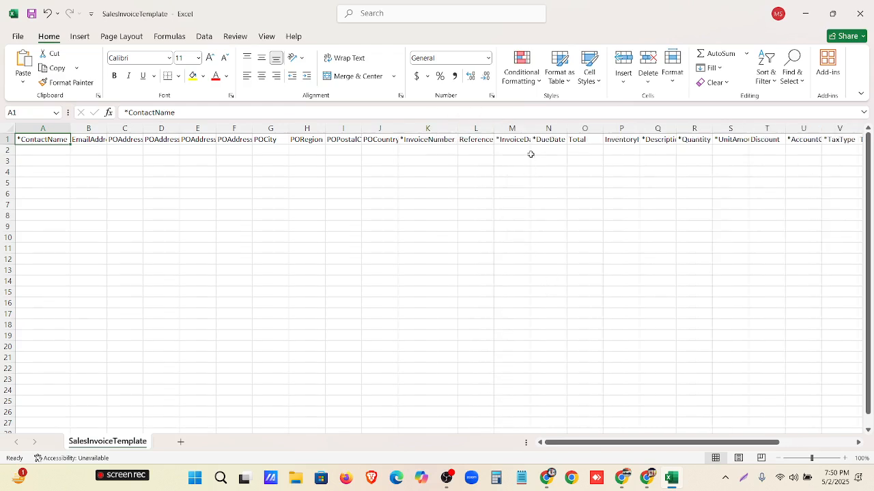
pyautogui.doubleClick(531, 130)
pyautogui.doubleClick(576, 129)
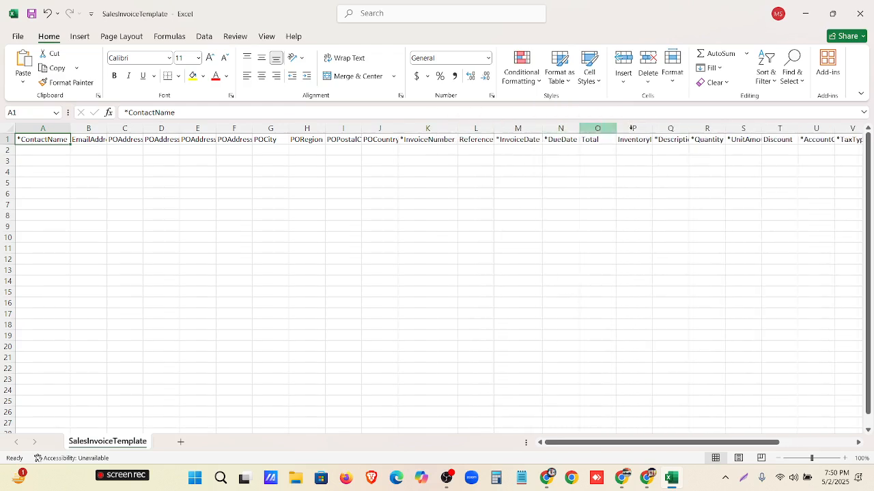
pyautogui.doubleClick(691, 128)
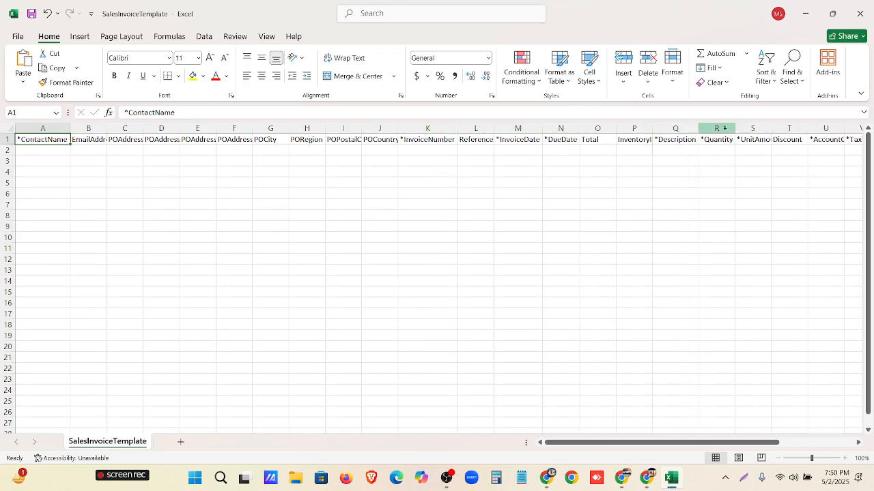
pyautogui.doubleClick(735, 129)
pyautogui.doubleClick(773, 128)
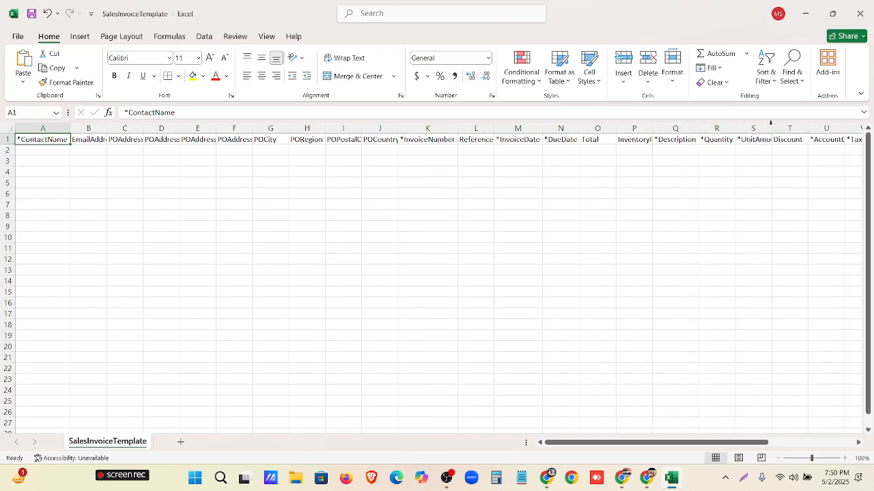
pyautogui.moveTo(675, 443); pyautogui.dragTo(755, 434)
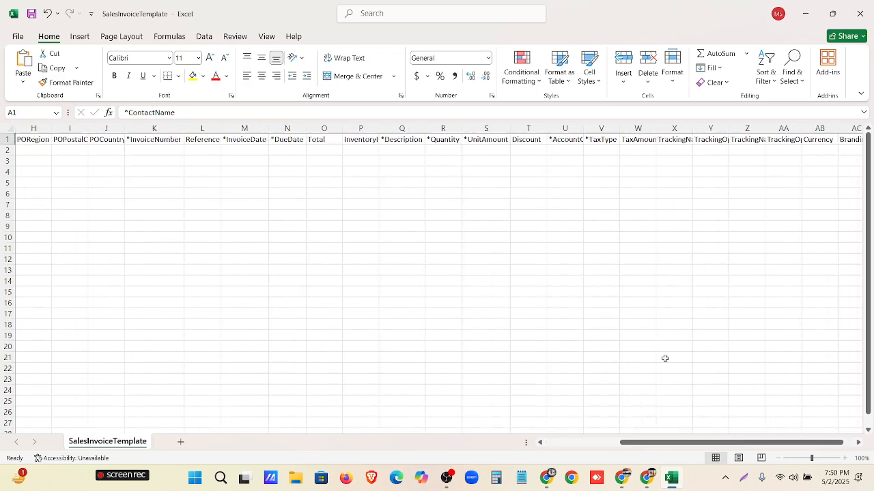
pyautogui.doubleClick(583, 125)
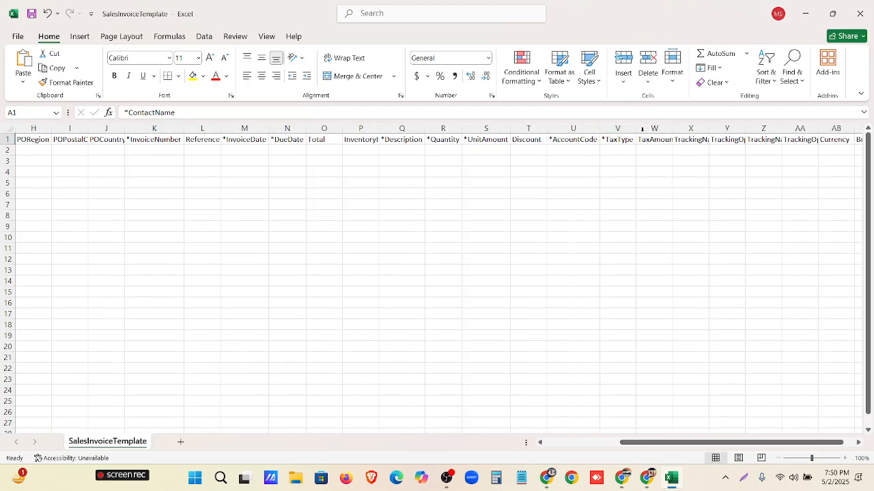
# Paste the copied invoice rows into the template starting at cell A2, save the CSV file, and close it
pyautogui.moveTo(835, 442); pyautogui.dragTo(406, 433)
pyautogui.click(46, 149)
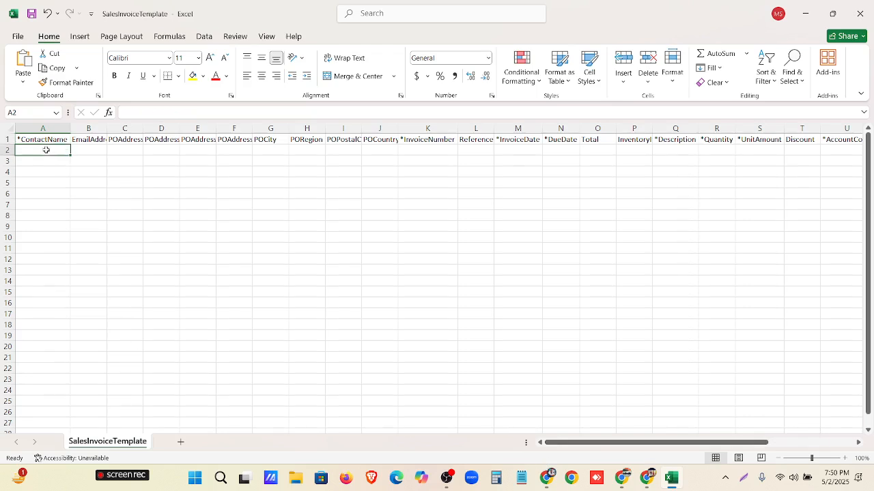
pyautogui.hotkey('ctrl', 'v')
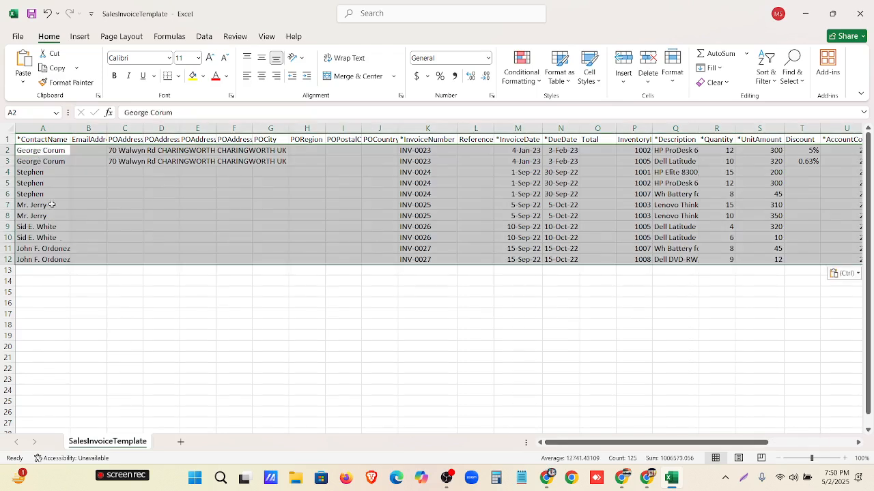
pyautogui.click(96, 325)
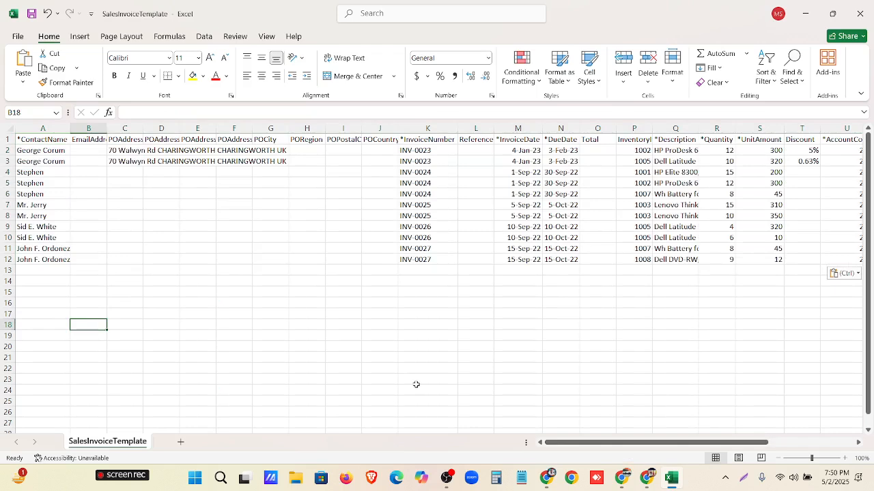
pyautogui.click(31, 14)
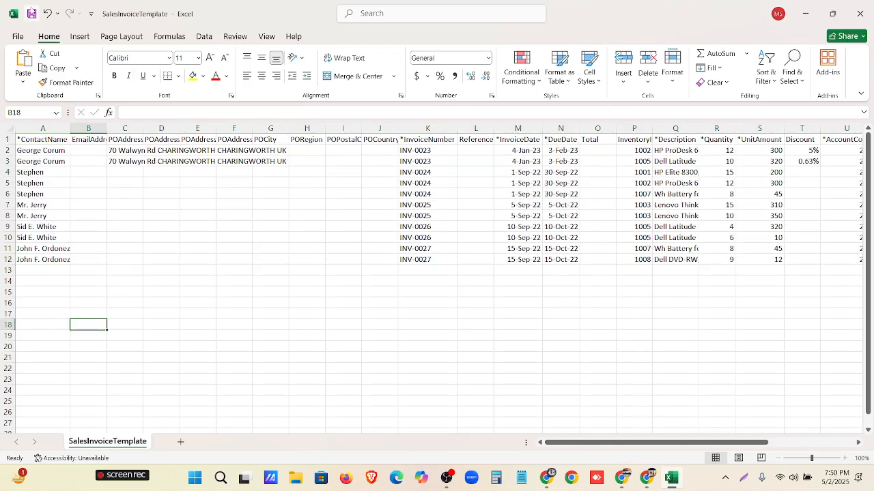
pyautogui.click(860, 14)
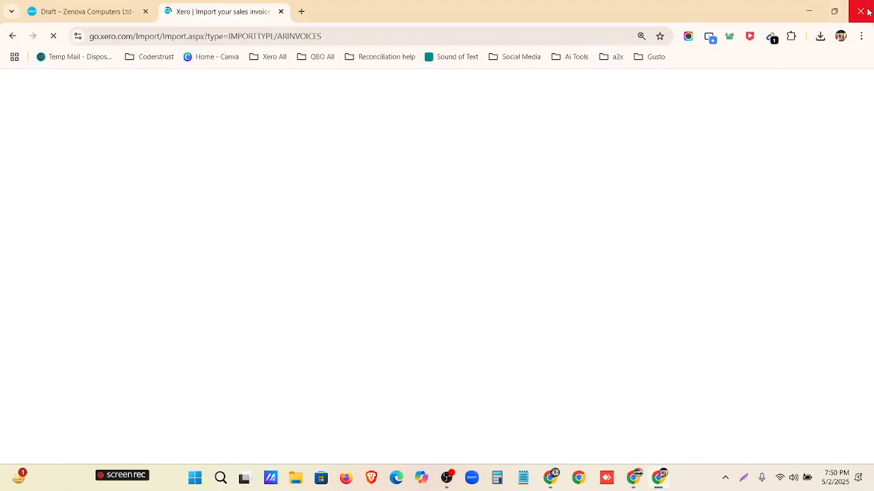
# In Step 3 of the Xero sales invoice import page, choose SalesInvoiceTemplate.csv from Downloads as the file to import
pyautogui.scroll(-5, 312, 328)
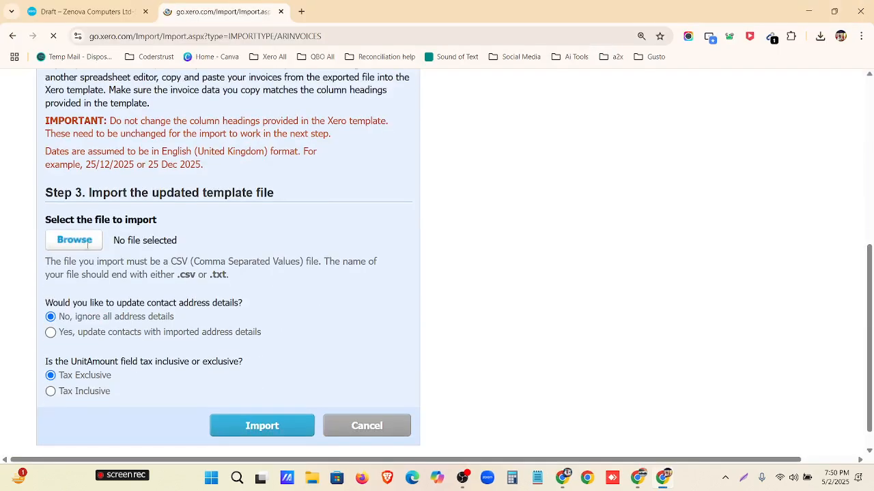
pyautogui.scroll(5, 88, 248)
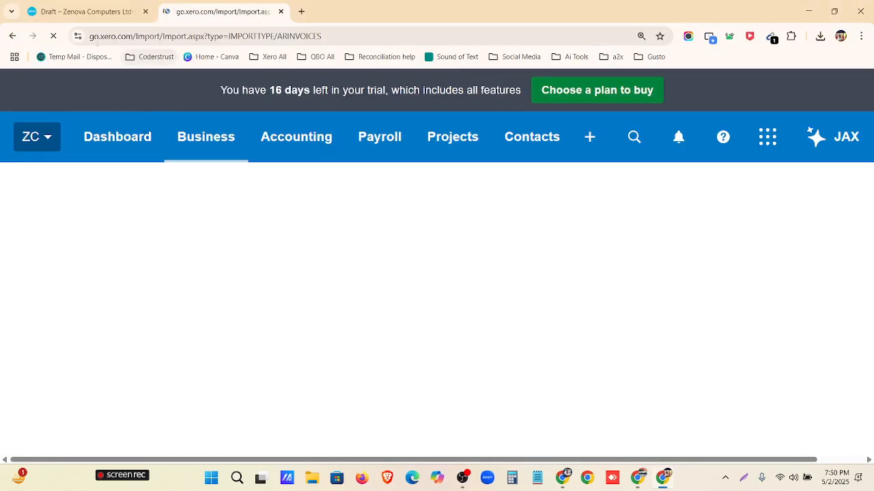
pyautogui.scroll(-5, 68, 269)
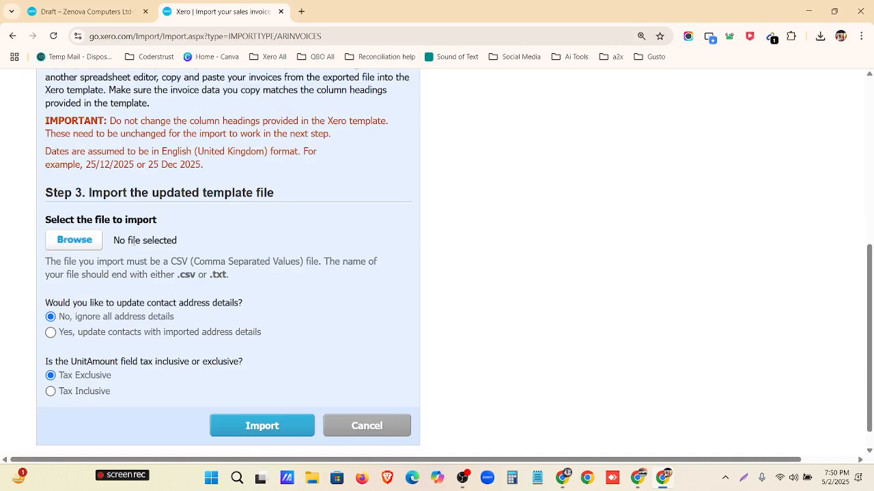
pyautogui.click(75, 242)
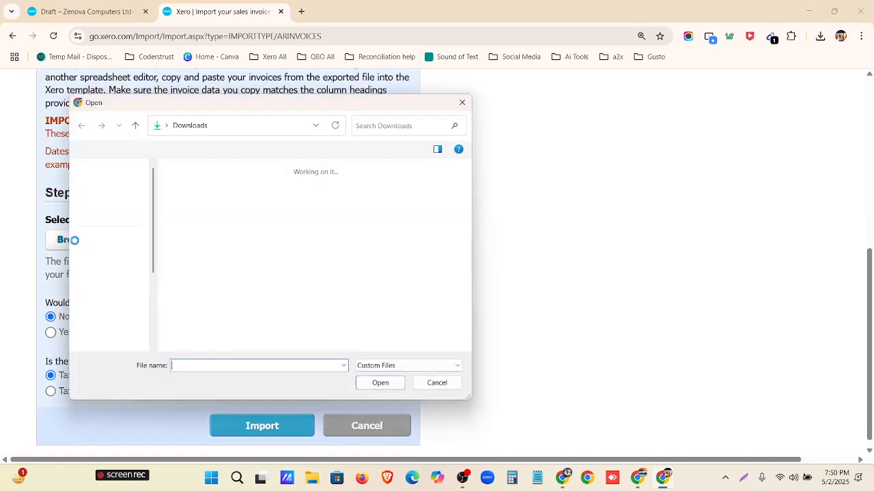
pyautogui.click(194, 195)
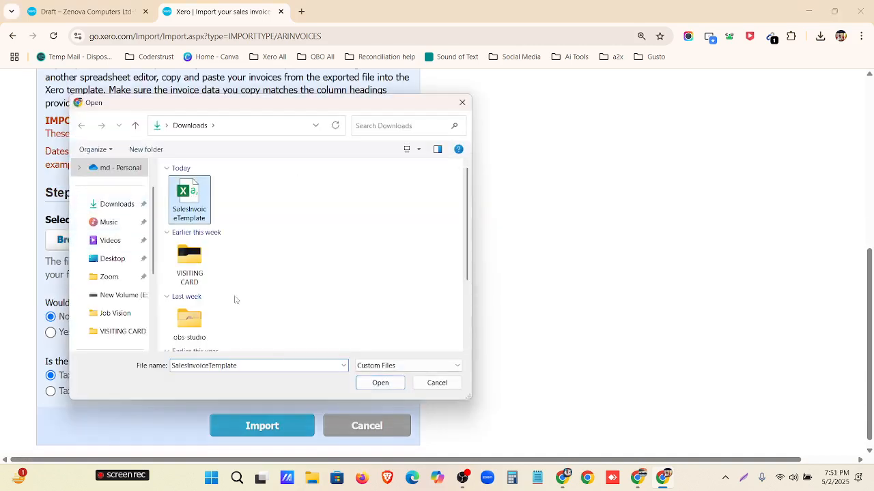
pyautogui.click(377, 386)
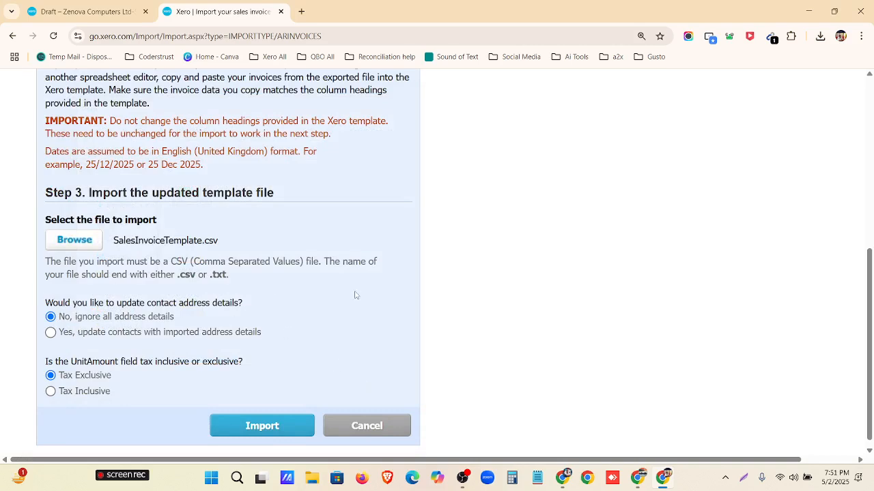
# Import the file with contacts updated from the imported address details and unit amounts kept Tax Exclusive, and complete the import
pyautogui.hotkey('ctrl', '+')
pyautogui.scroll(-1, 354, 295)
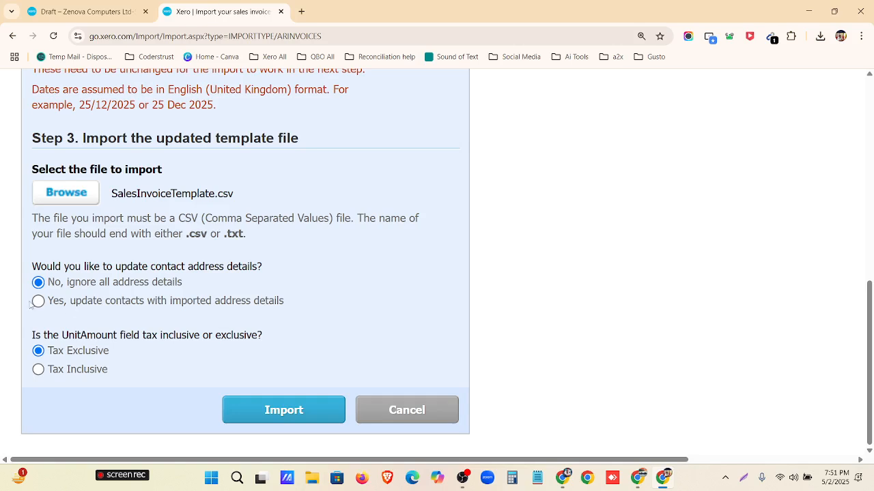
pyautogui.click(39, 301)
pyautogui.moveTo(17, 345); pyautogui.dragTo(202, 348)
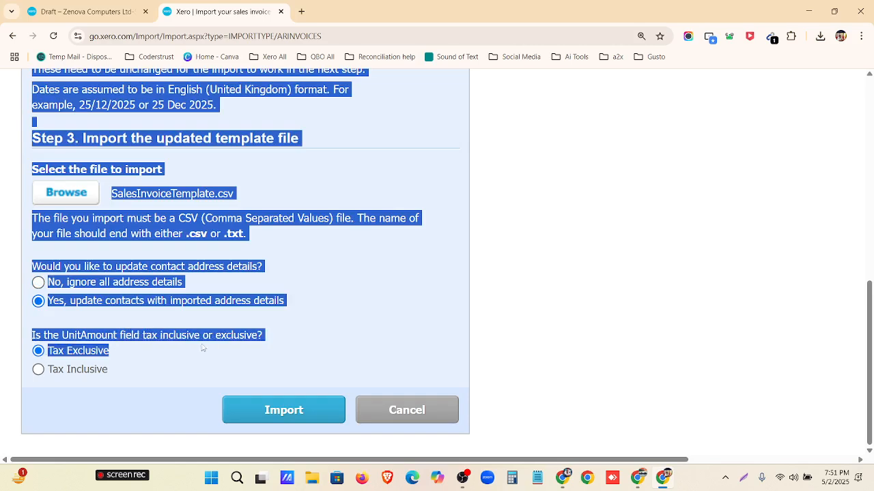
pyautogui.click(344, 336)
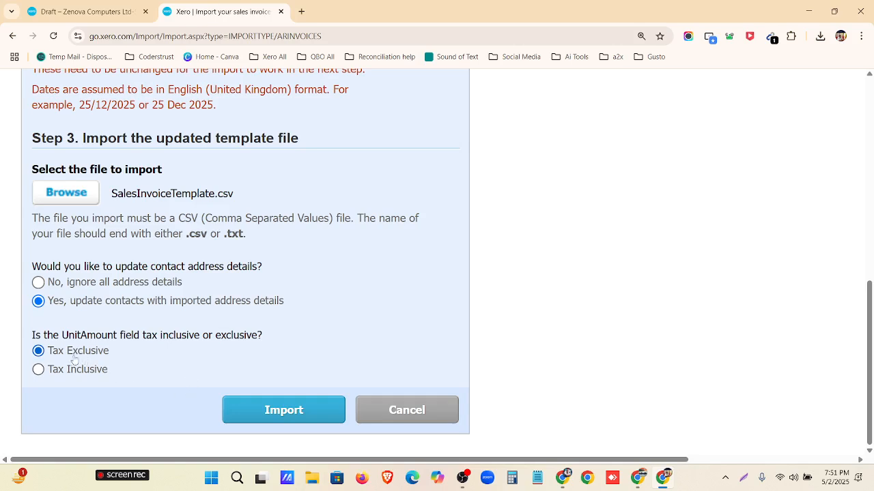
pyautogui.click(245, 414)
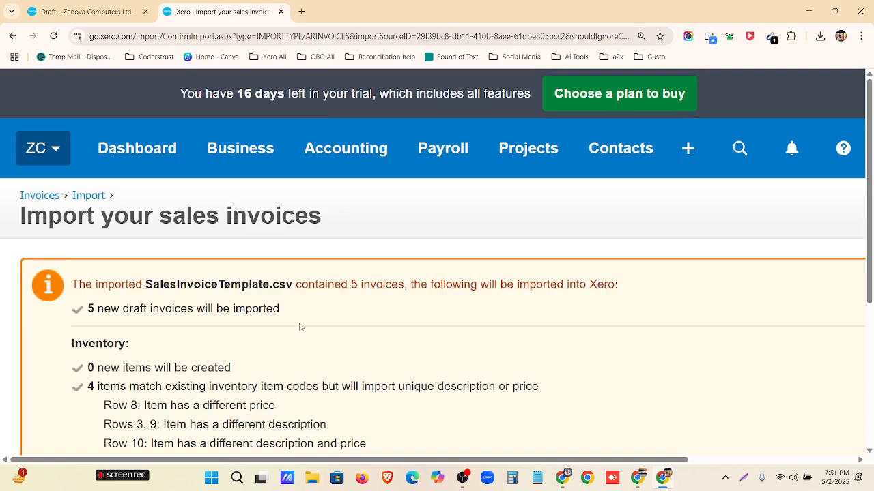
pyautogui.hotkey('ctrl', '-')
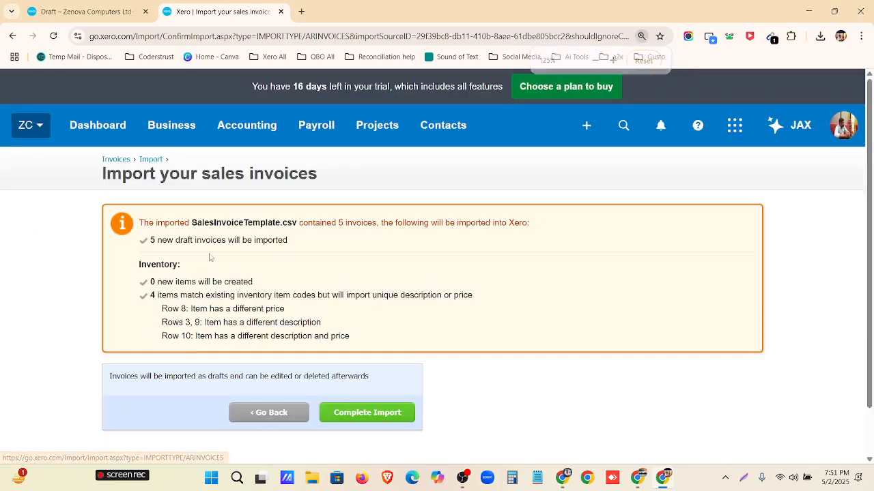
pyautogui.click(346, 418)
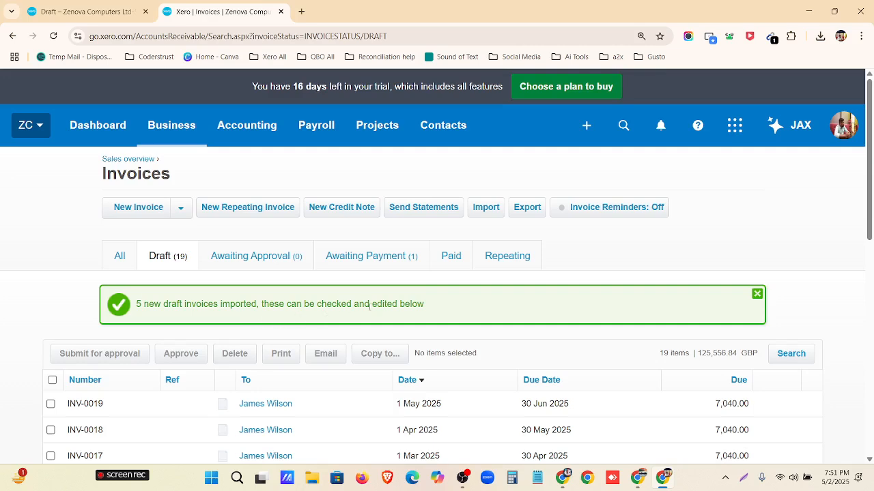
# Check the imported invoices in the draft list against the rows of SalesInvoiceTemplate.csv reopened in Excel, and close the spreadsheet
pyautogui.scroll(-3, 437, 312)
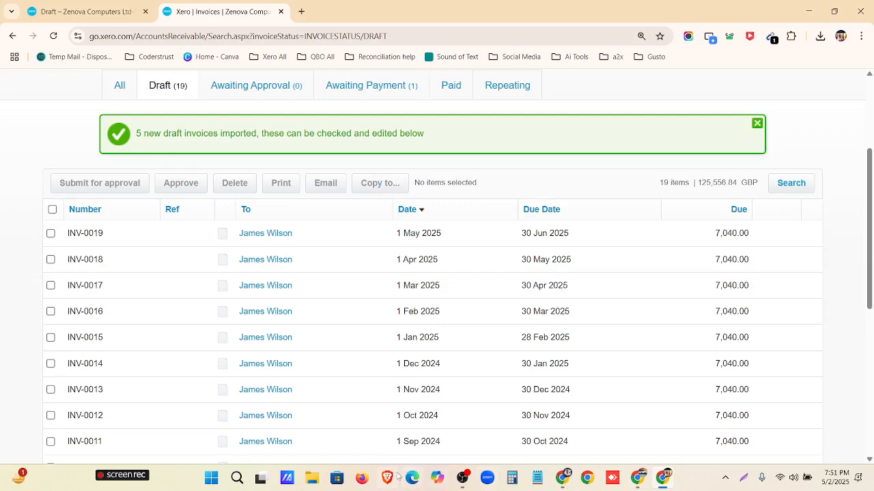
pyautogui.click(312, 477)
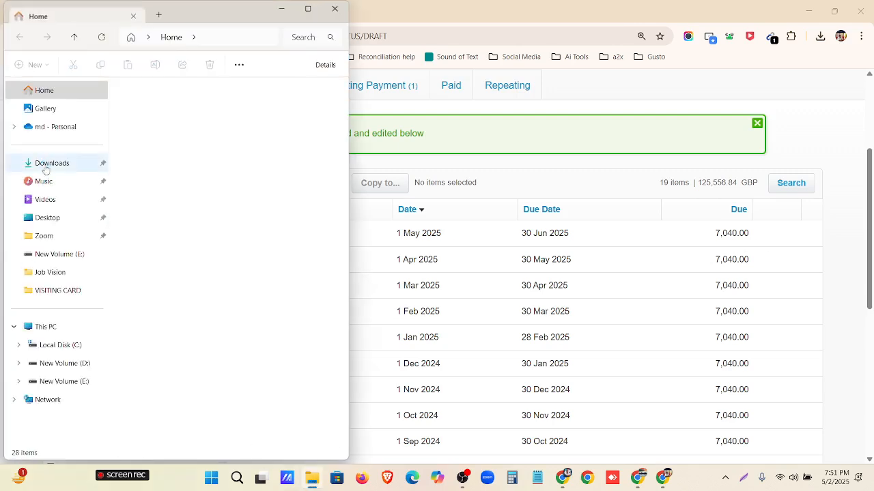
pyautogui.doubleClick(152, 140)
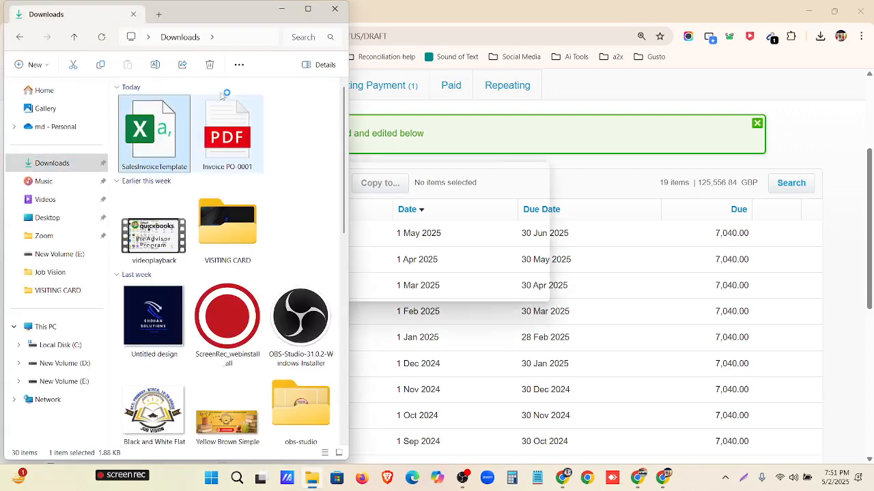
pyautogui.click(282, 8)
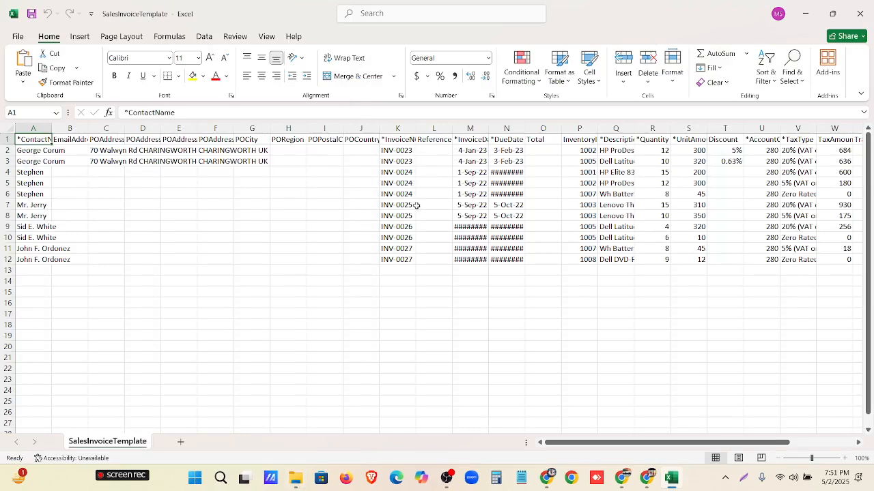
pyautogui.click(806, 13)
pyautogui.scroll(-1, 113, 307)
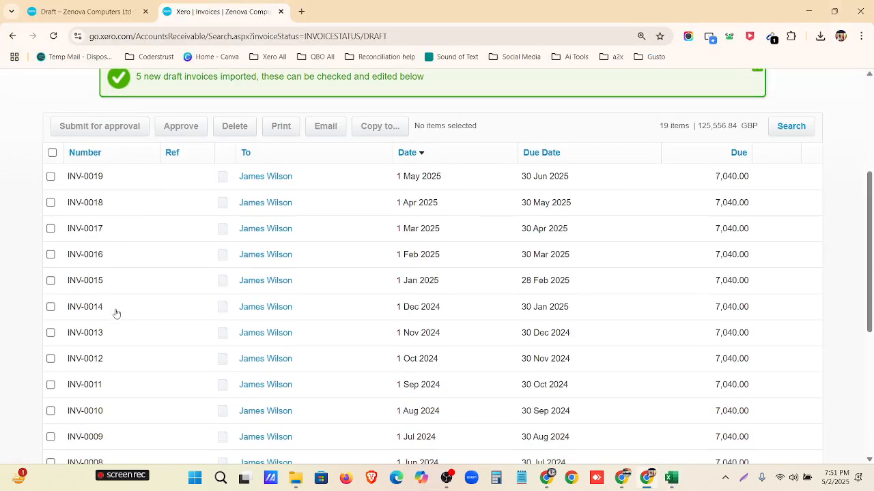
pyautogui.scroll(-4, 114, 332)
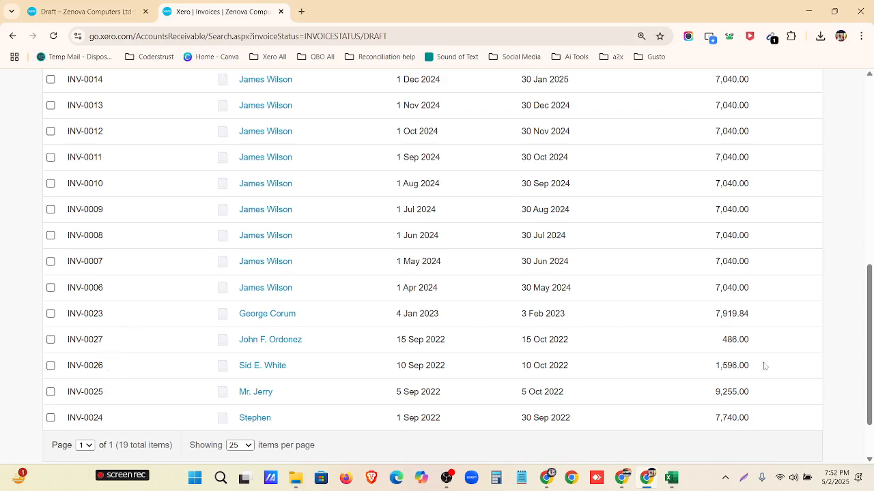
pyautogui.scroll(7, 330, 291)
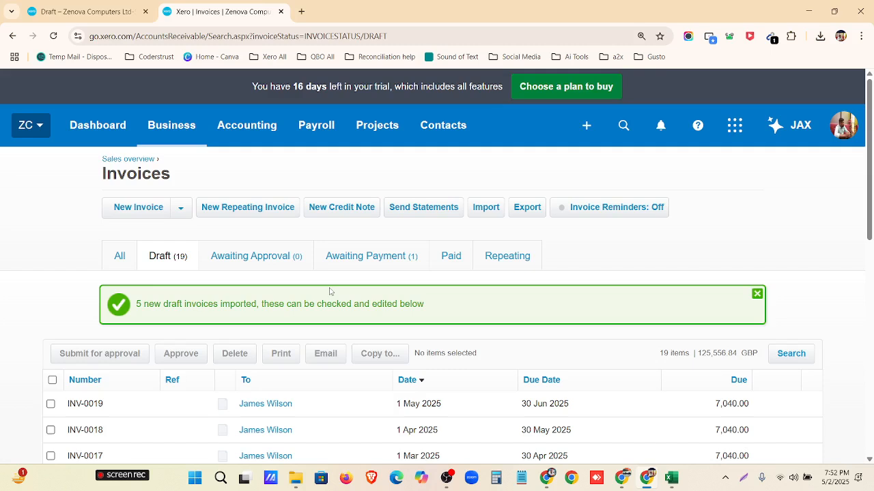
pyautogui.click(671, 478)
pyautogui.click(863, 11)
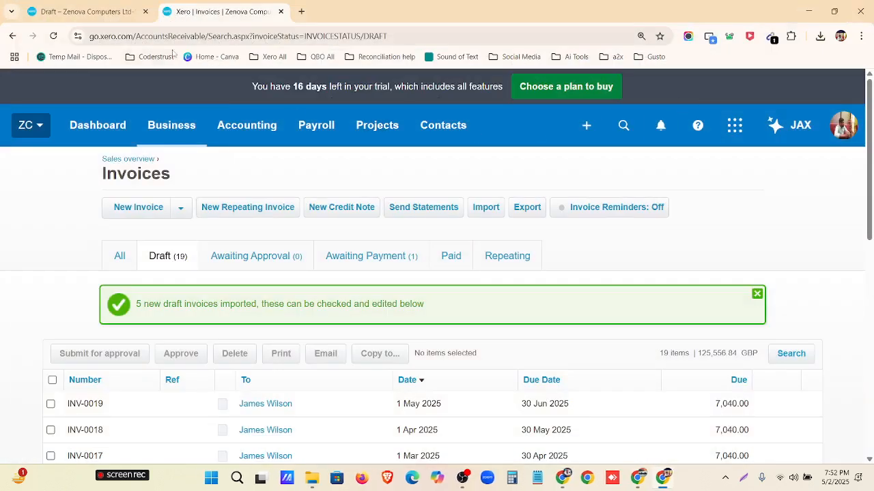
# Switch to the Google Drive window and close the invoice import.csv preview to return to the Assignment-3 folder
pyautogui.moveTo(562, 477)
pyautogui.click(559, 430)
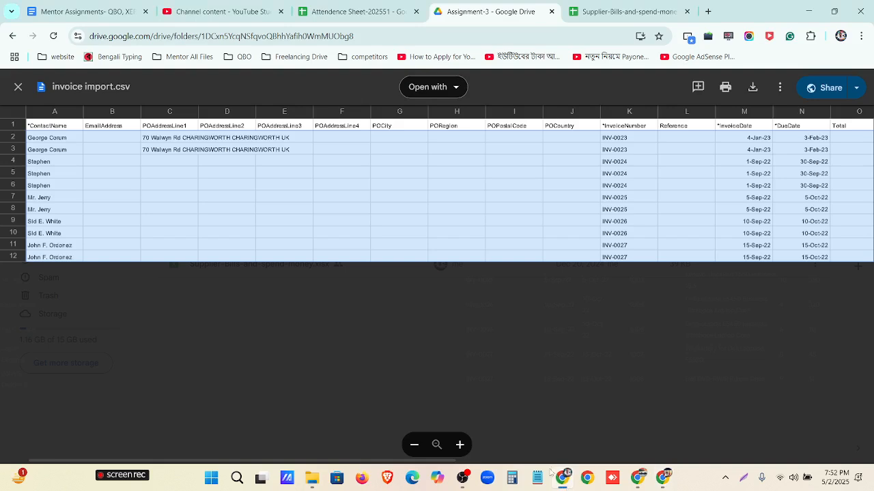
pyautogui.click(18, 87)
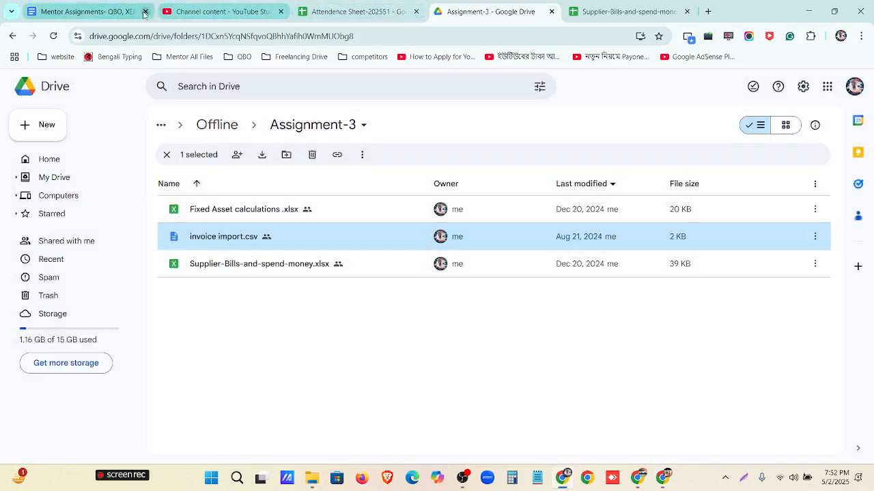
# Review the Xero-Assignment-03 tasks in the Mentor Assignments document, highlighting the journal entries item and the overpayment and prepayment item
pyautogui.click(85, 11)
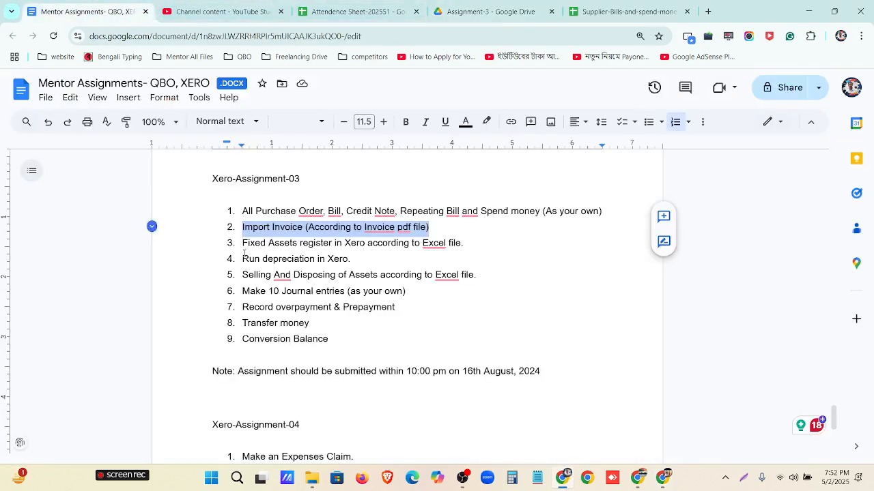
pyautogui.click(241, 306)
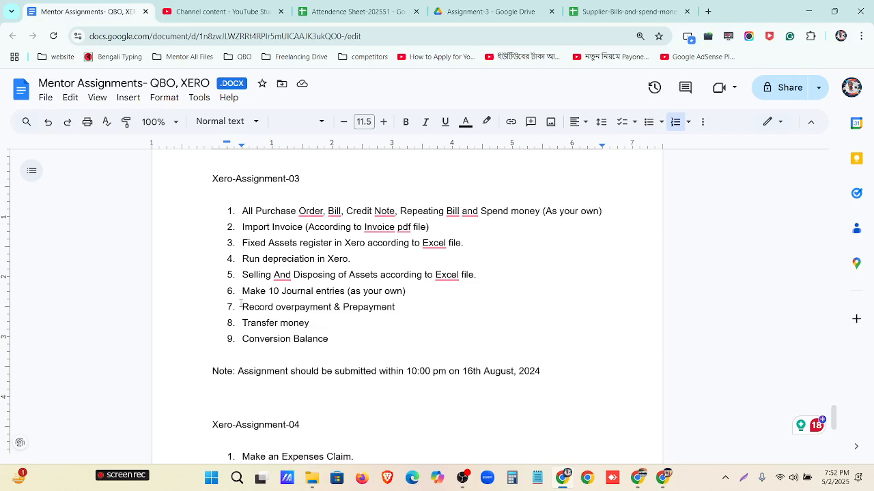
pyautogui.moveTo(241, 292); pyautogui.dragTo(407, 292)
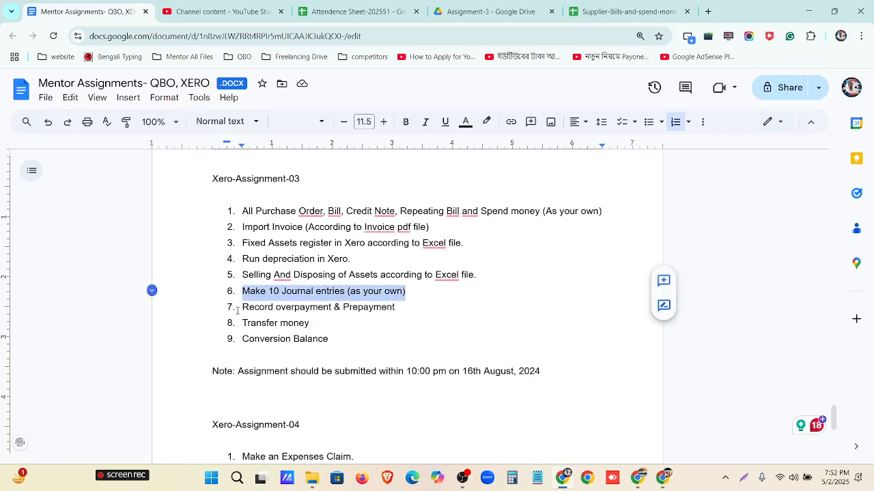
pyautogui.moveTo(238, 308); pyautogui.dragTo(399, 308)
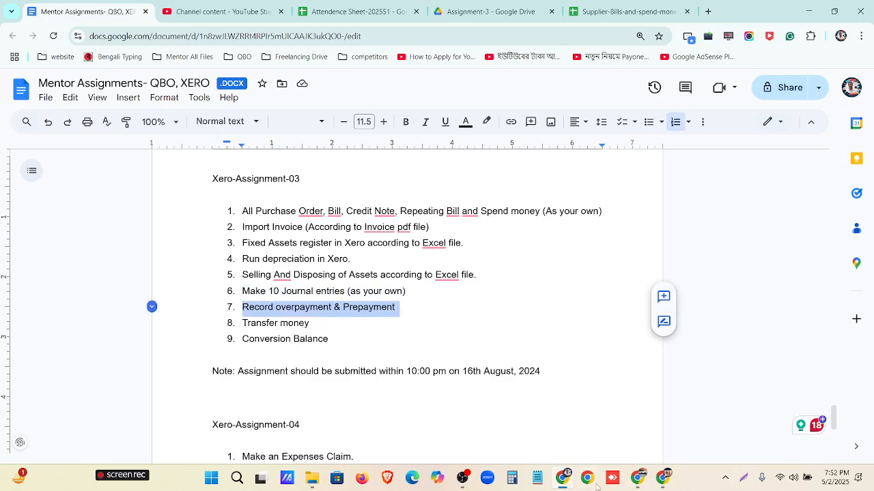
# Switch to Xero, return to the dashboard and start a new Receive Money transaction for the Monzo– Checking account
pyautogui.click(662, 477)
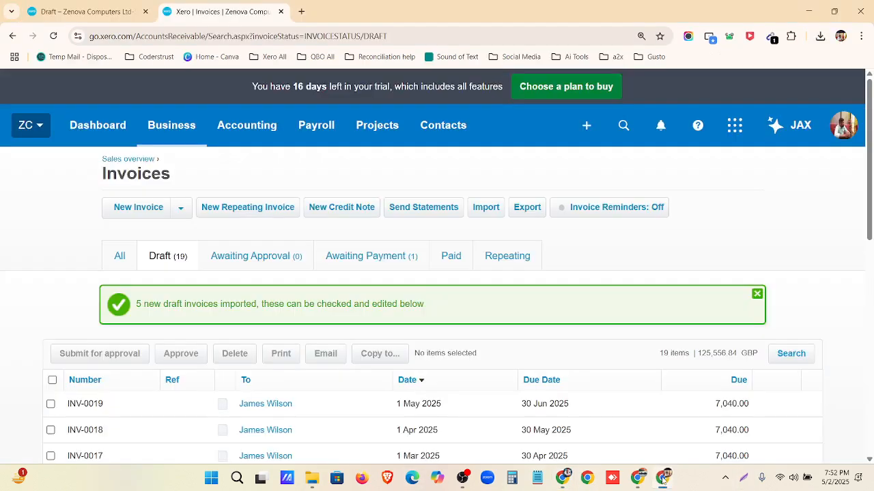
pyautogui.click(99, 143)
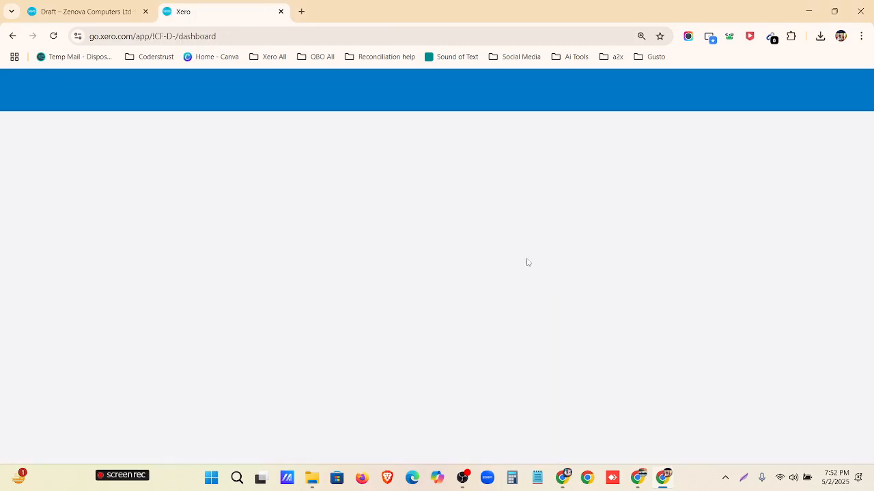
pyautogui.hotkey('ctrl', '-')
pyautogui.hotkey('ctrl', '-')
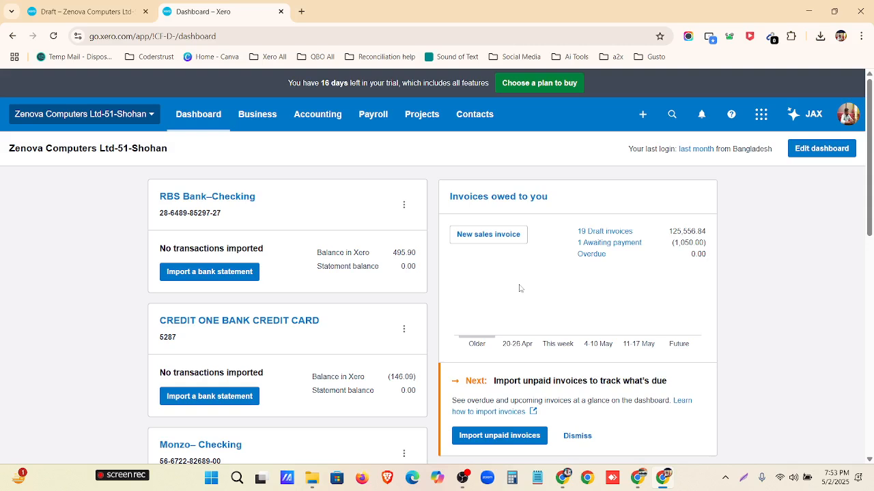
pyautogui.click(642, 118)
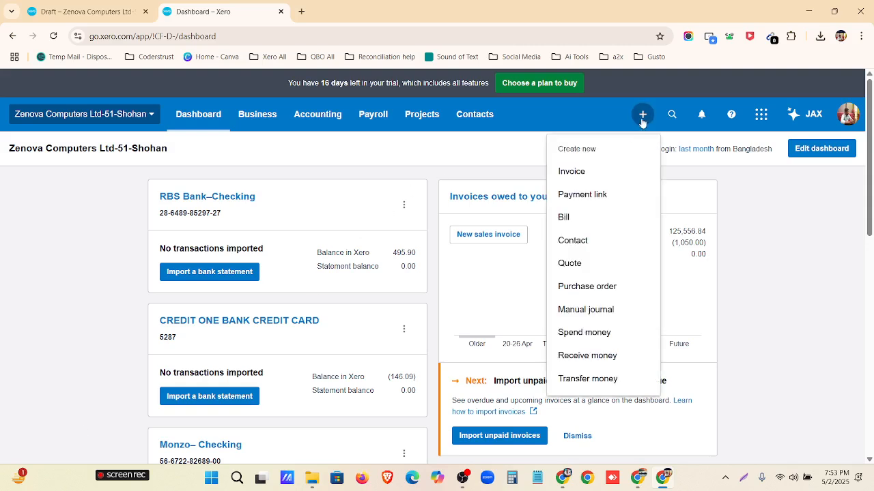
pyautogui.click(578, 356)
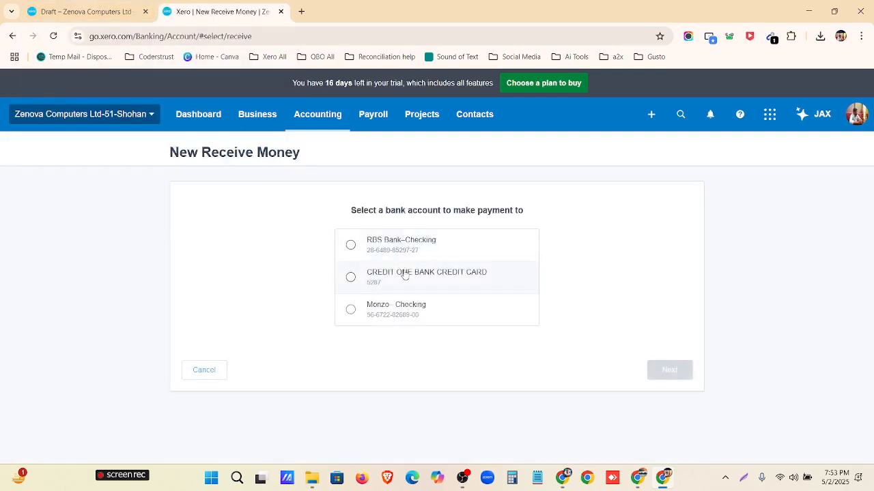
pyautogui.click(400, 321)
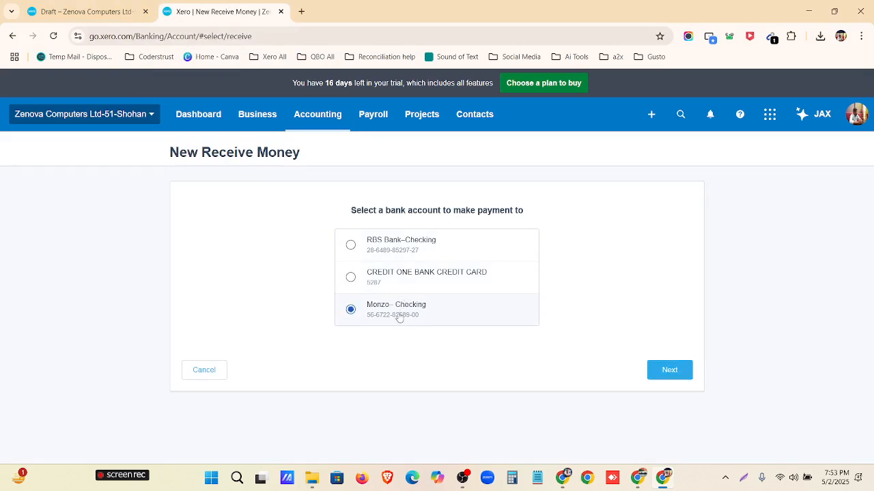
pyautogui.click(679, 369)
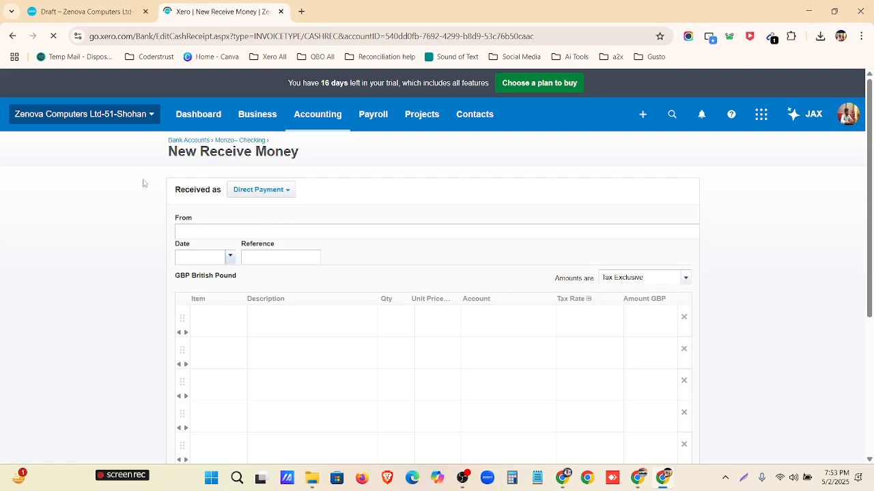
# In the other Xero browser tab, start a new Spend Money transaction from the RBS Bank–Checking account
pyautogui.click(84, 10)
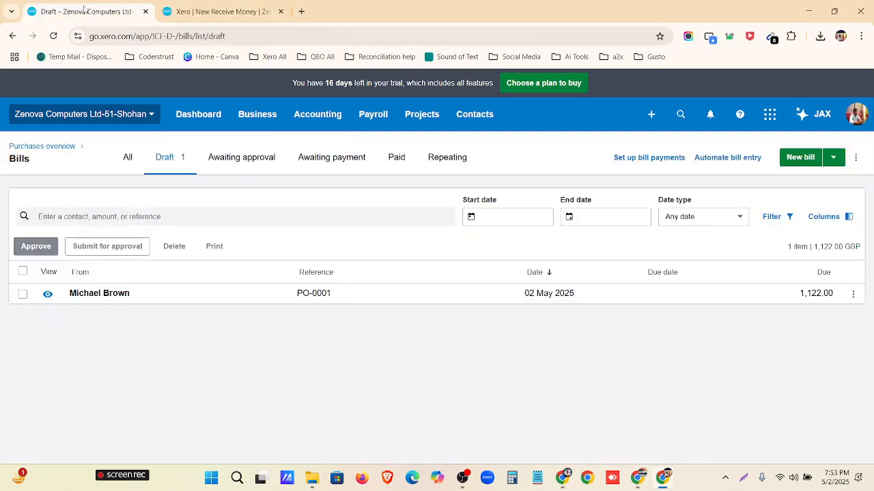
pyautogui.click(652, 114)
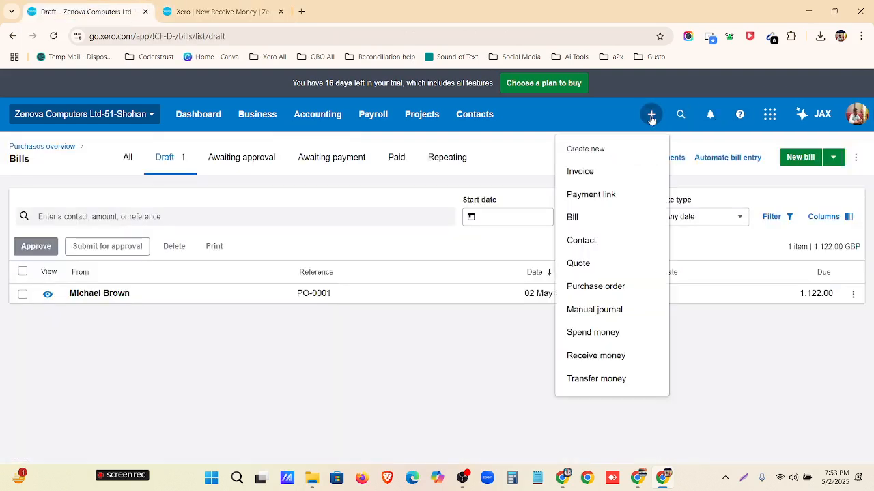
pyautogui.click(605, 333)
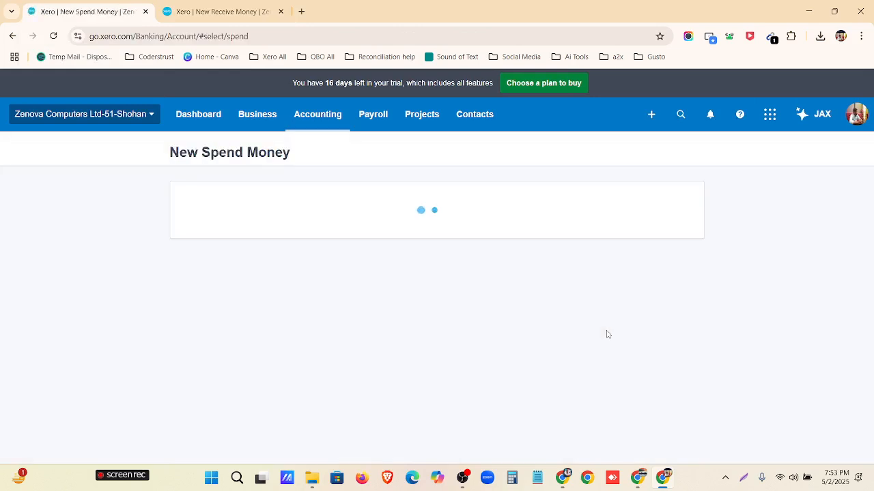
pyautogui.click(397, 248)
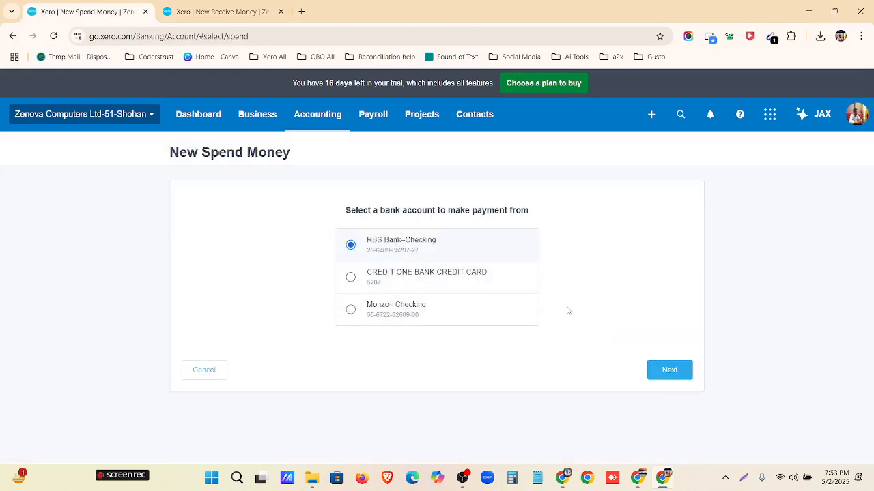
pyautogui.click(654, 372)
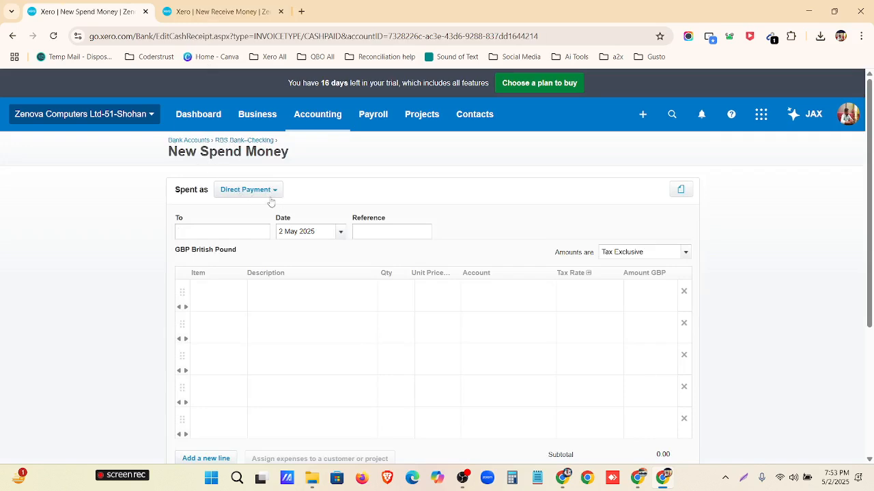
# Compare the Prepayment and Overpayment forms of the New Spend Money transaction by alternating its payment type, ending on Overpayment
pyautogui.hotkey('ctrl', '+')
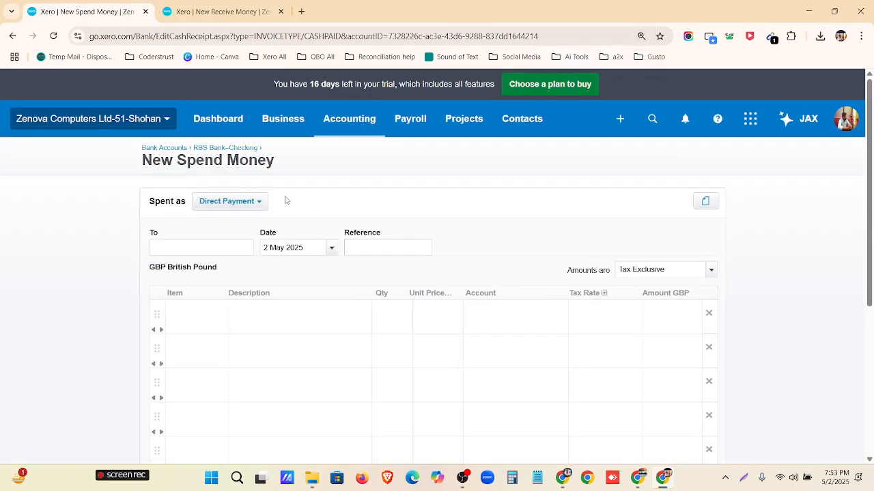
pyautogui.click(259, 202)
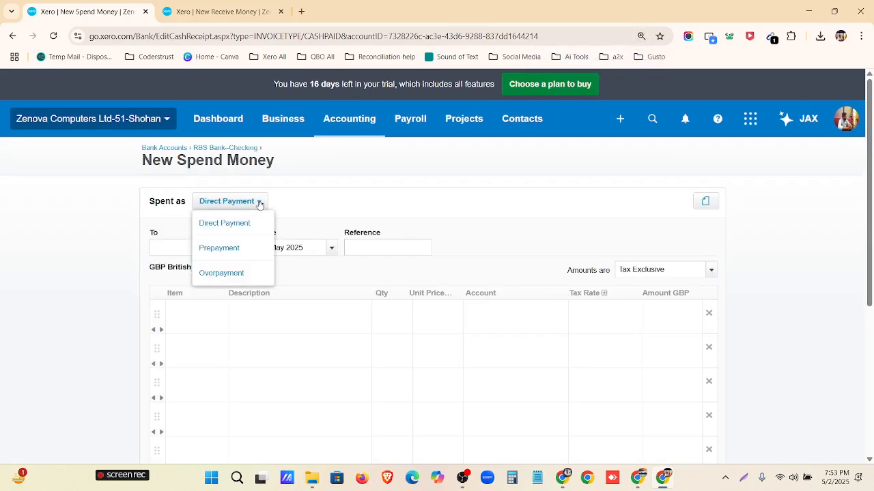
pyautogui.click(255, 249)
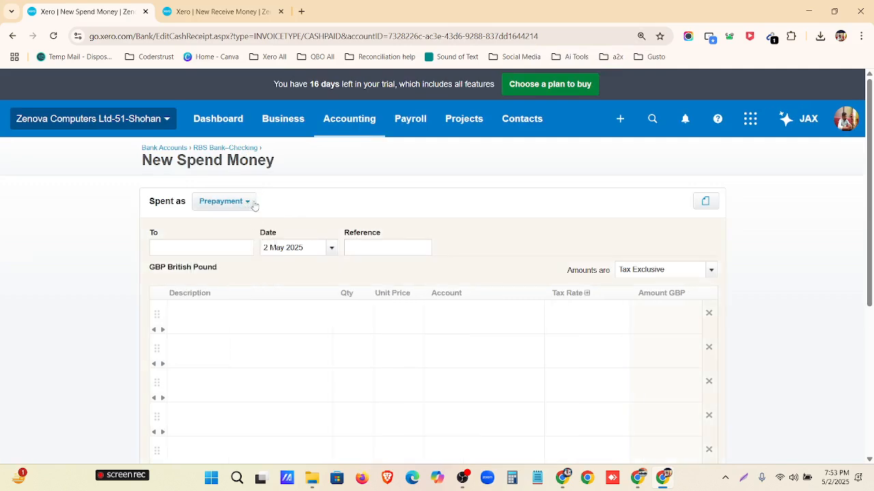
pyautogui.click(254, 205)
pyautogui.click(241, 274)
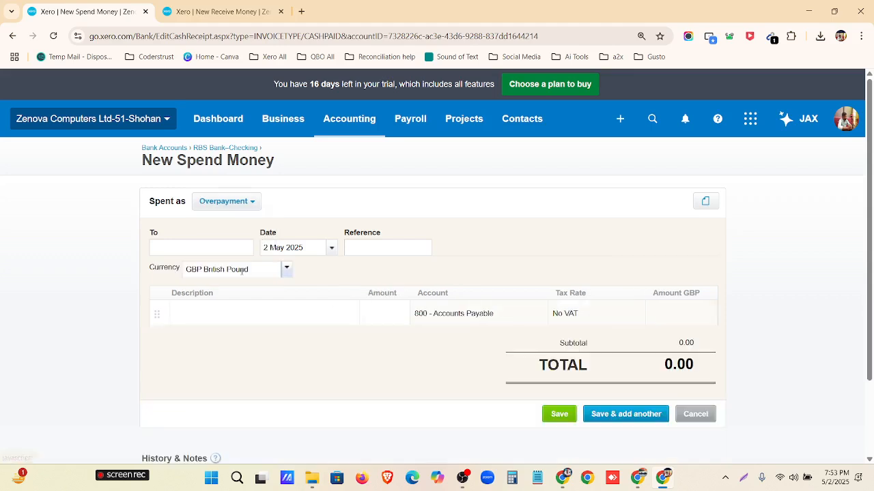
pyautogui.click(241, 204)
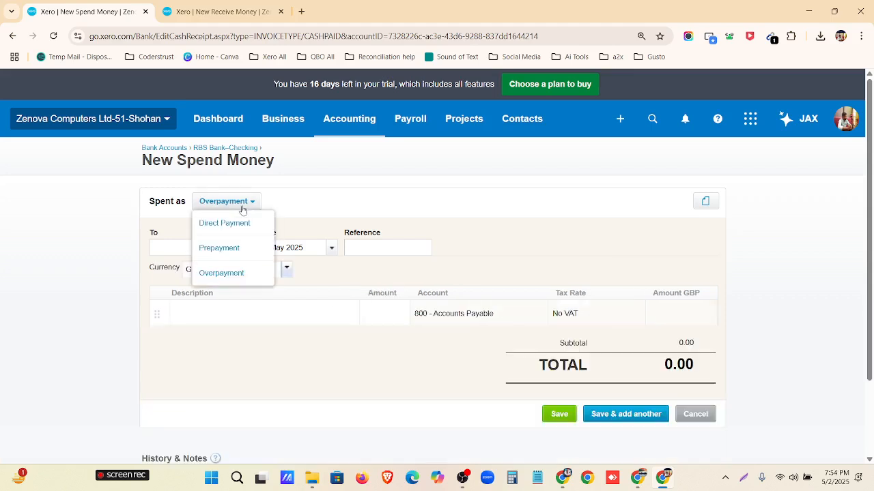
pyautogui.click(257, 254)
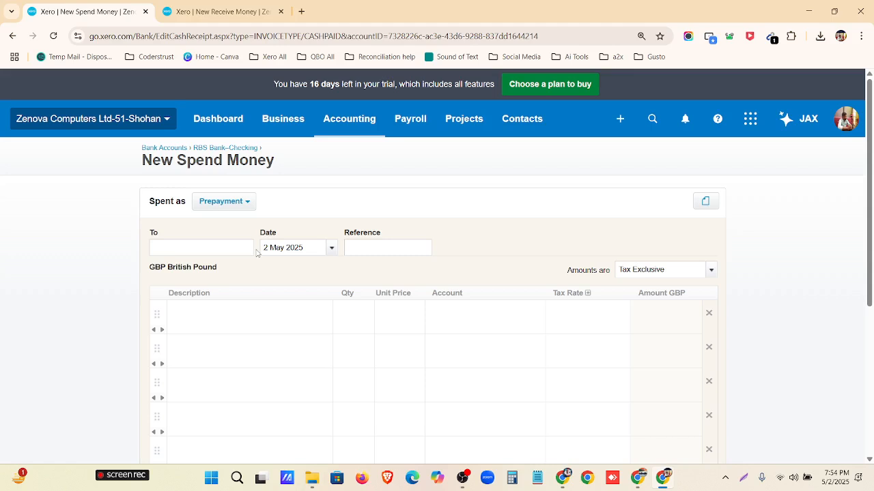
pyautogui.click(243, 203)
pyautogui.click(228, 272)
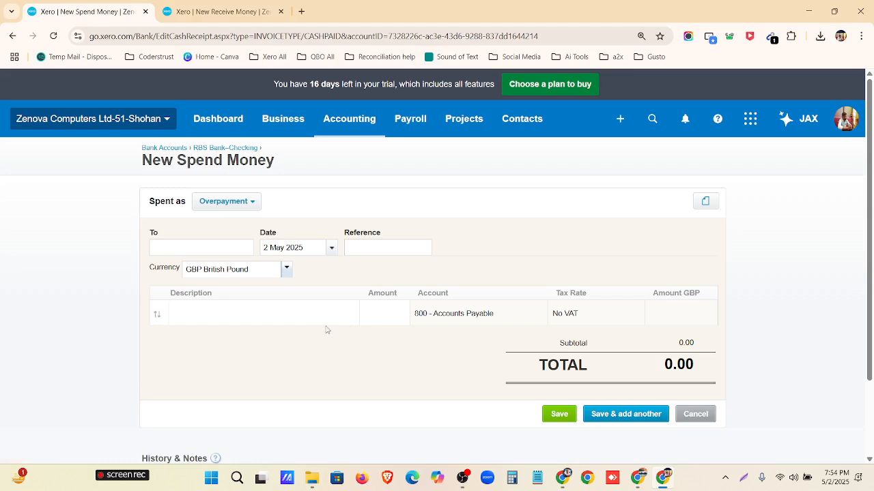
# Examine the New Receive Money form with its payment type set to Prepayment and to Overpayment
pyautogui.click(218, 10)
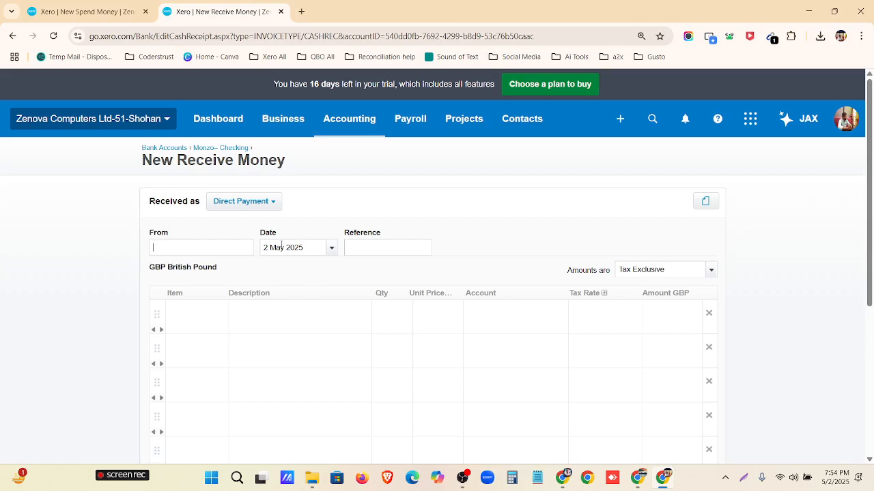
pyautogui.click(270, 201)
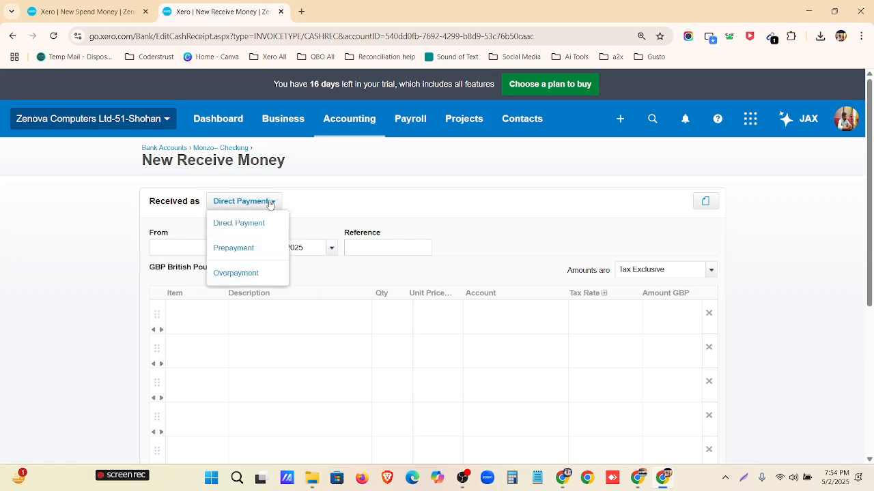
pyautogui.click(267, 247)
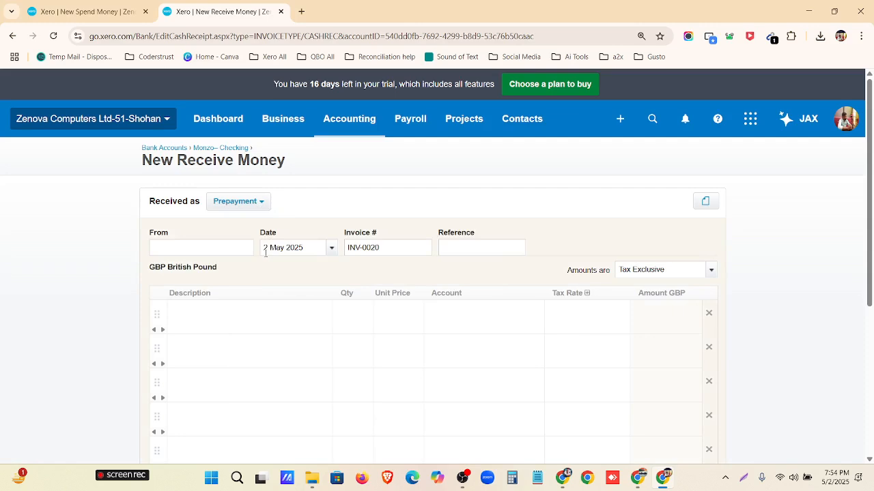
pyautogui.click(259, 208)
pyautogui.click(254, 271)
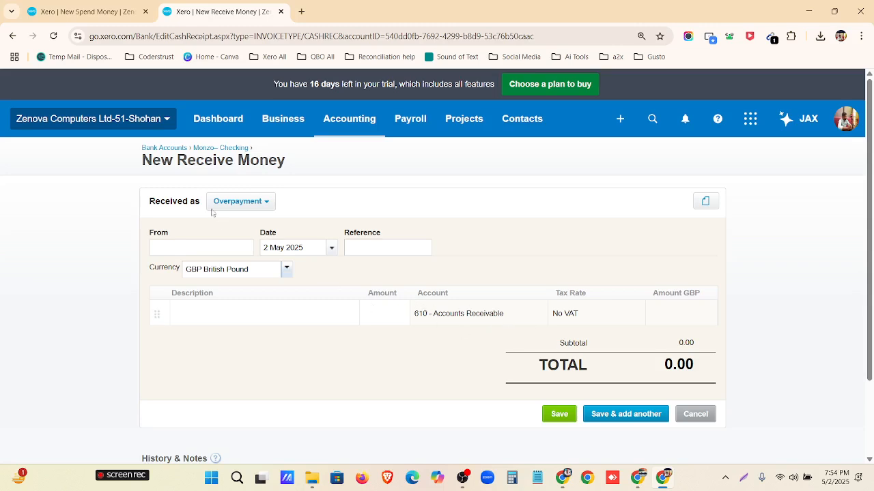
# Set both the Receive Money and Spend Money forms back to Direct Payment and return to Receive Money
pyautogui.click(265, 204)
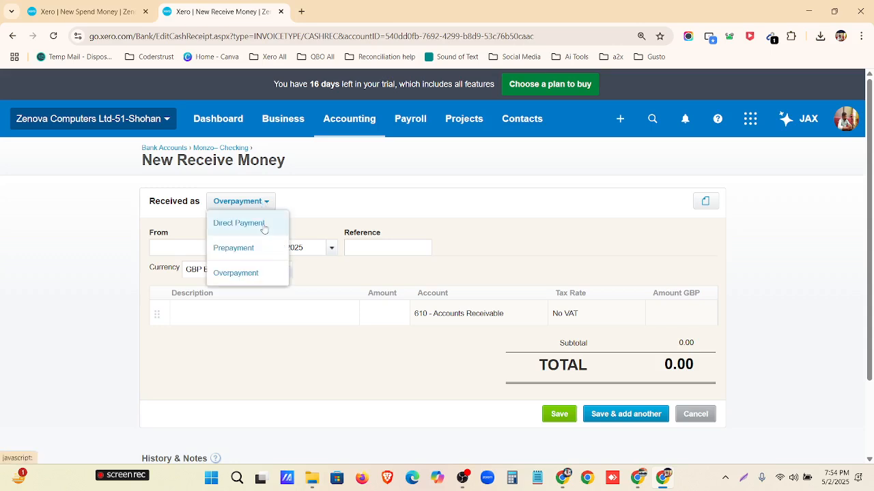
pyautogui.click(263, 223)
pyautogui.click(85, 11)
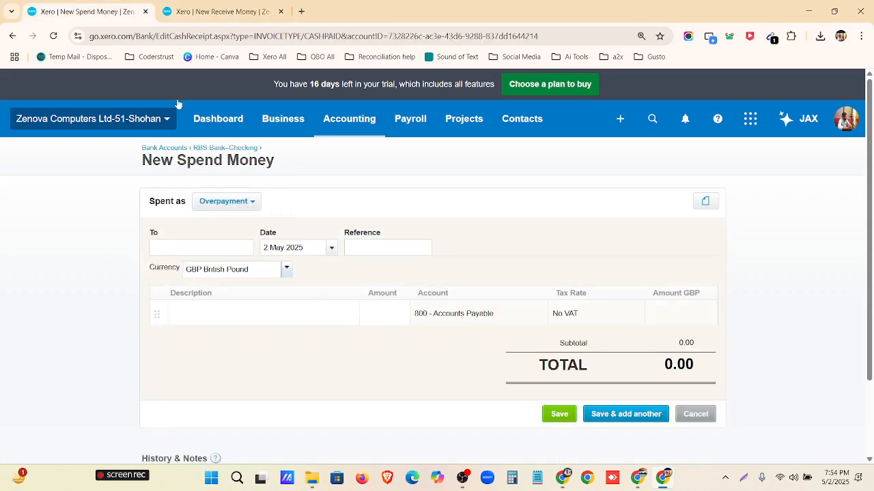
pyautogui.click(247, 201)
pyautogui.click(251, 221)
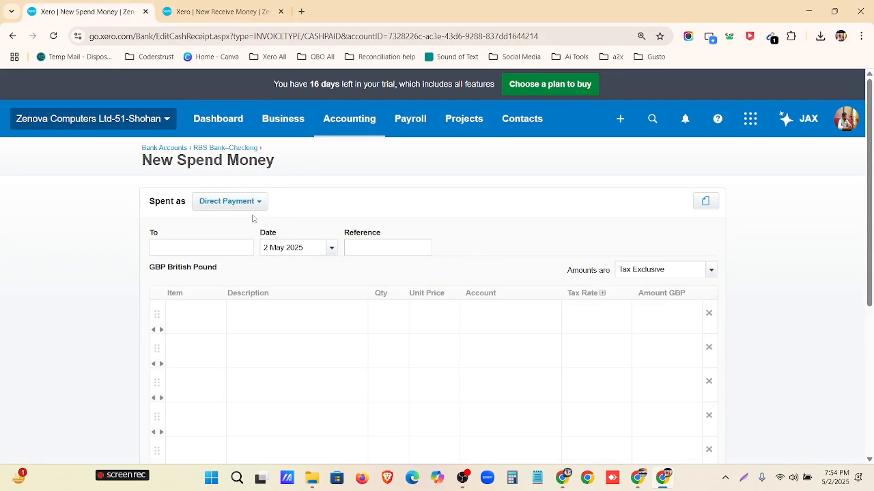
pyautogui.hotkey('ctrl', 'Tab')
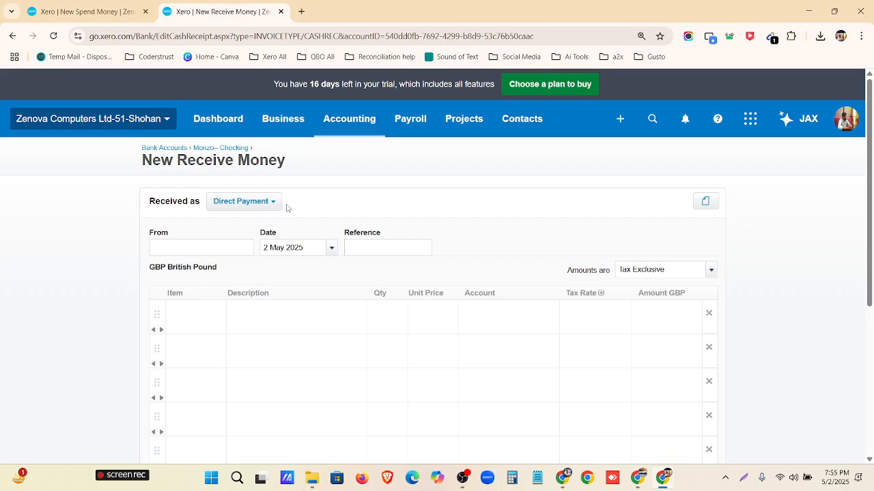
# Check the next task in the assignment document and open a new Transfer Money form in Xero
pyautogui.click(566, 477)
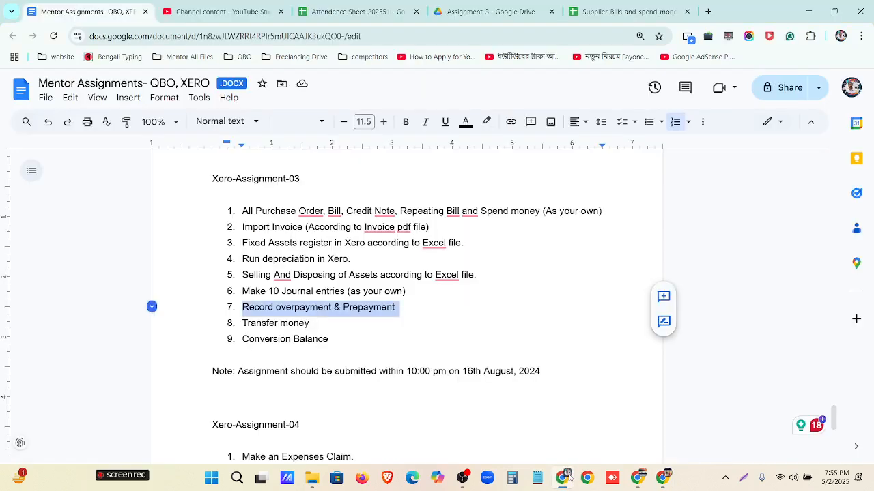
pyautogui.click(566, 477)
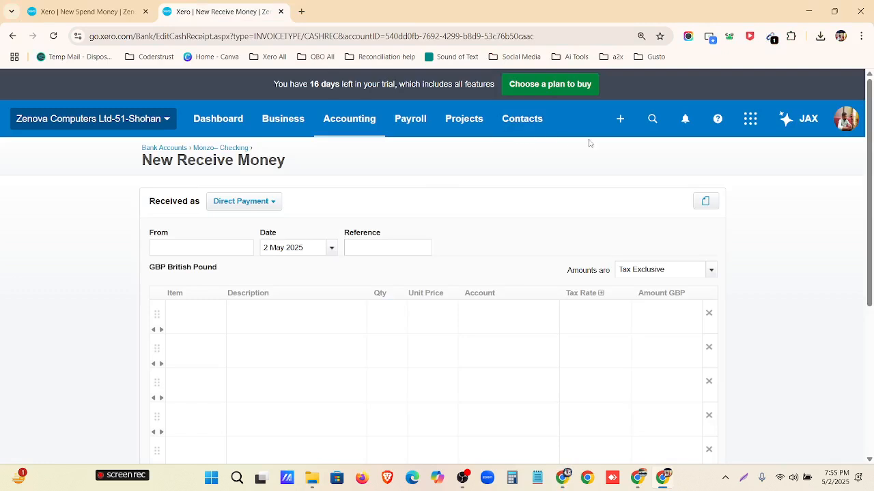
pyautogui.click(617, 120)
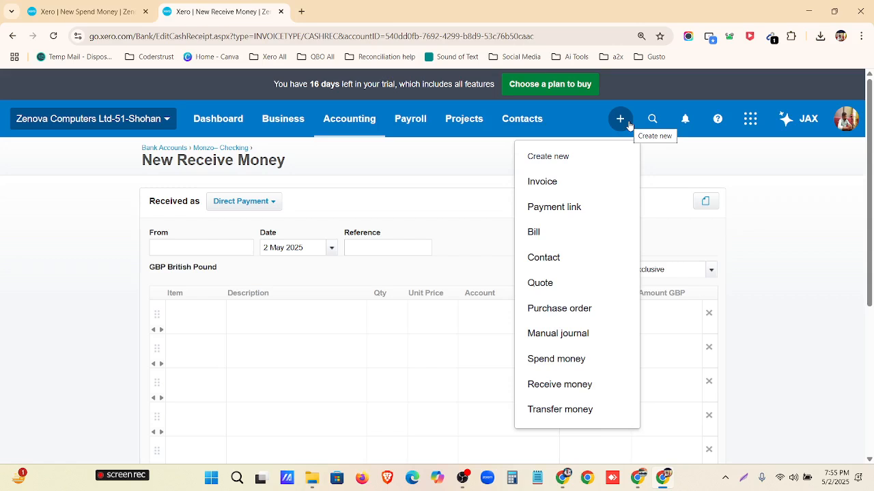
pyautogui.click(575, 411)
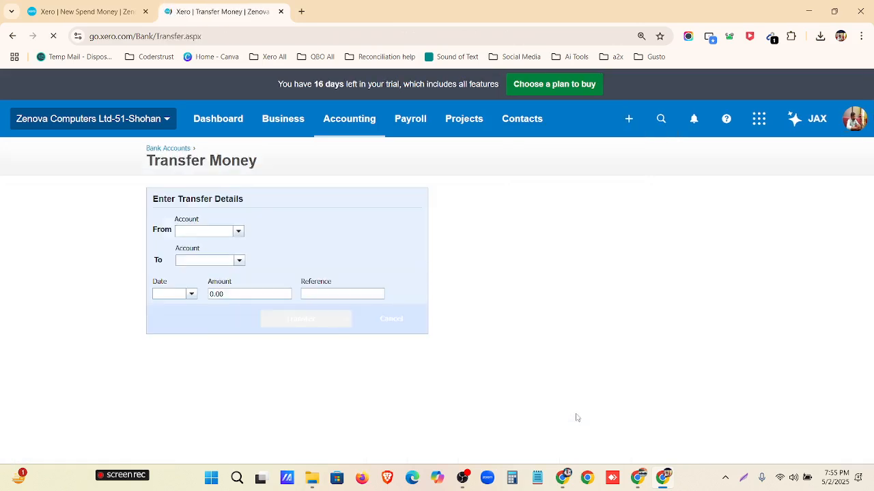
# Set the transfer to go from RBS Bank–Checking to Monzo– Checking
pyautogui.click(238, 232)
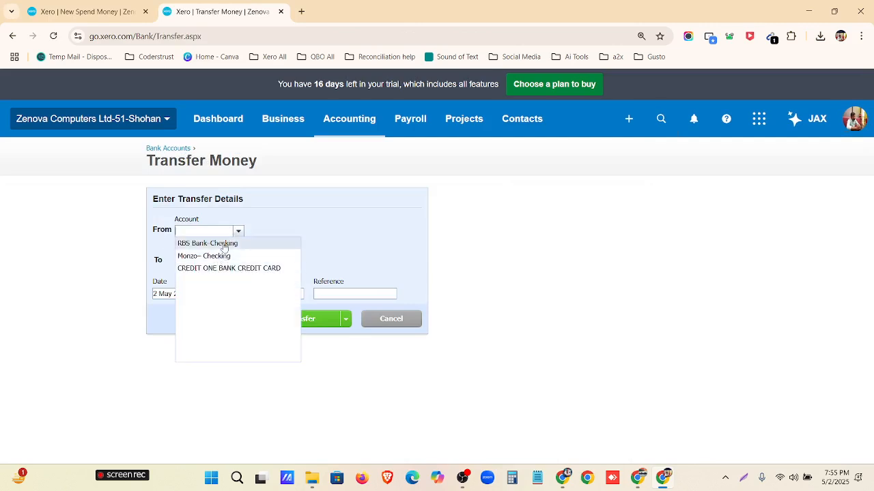
pyautogui.click(224, 243)
pyautogui.click(239, 260)
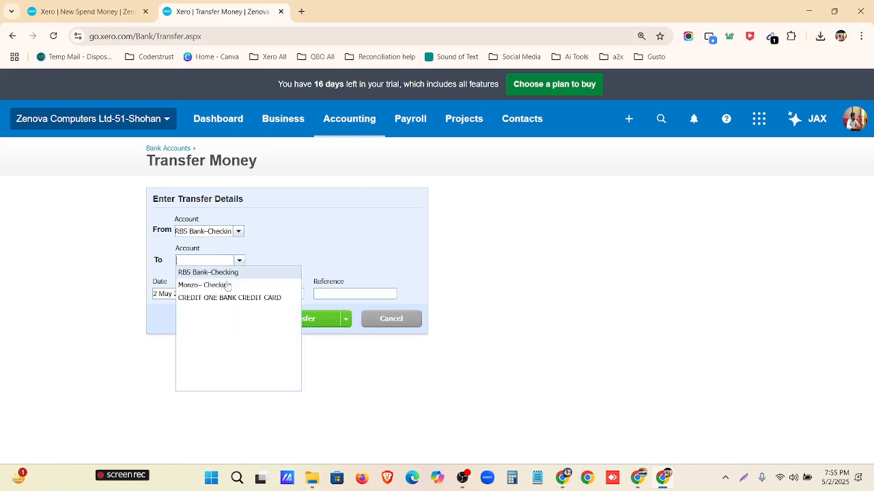
pyautogui.click(227, 285)
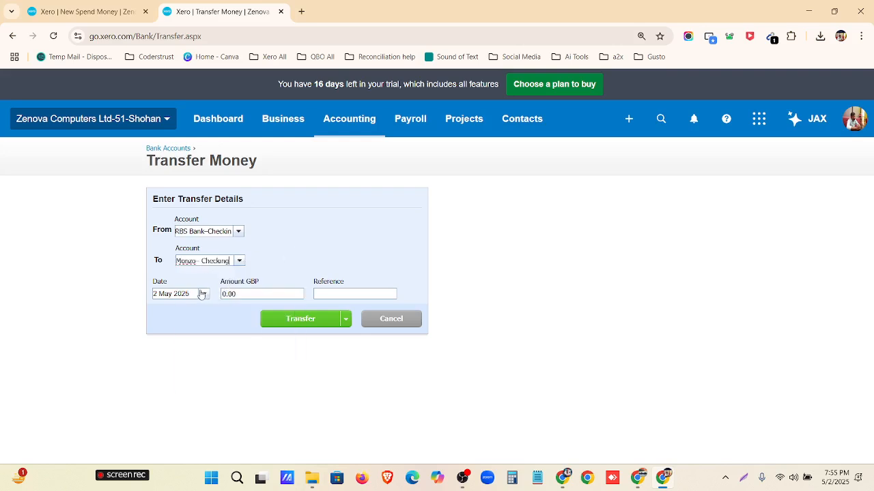
# Set the transfer date to 1 Dec 2024
pyautogui.click(204, 294)
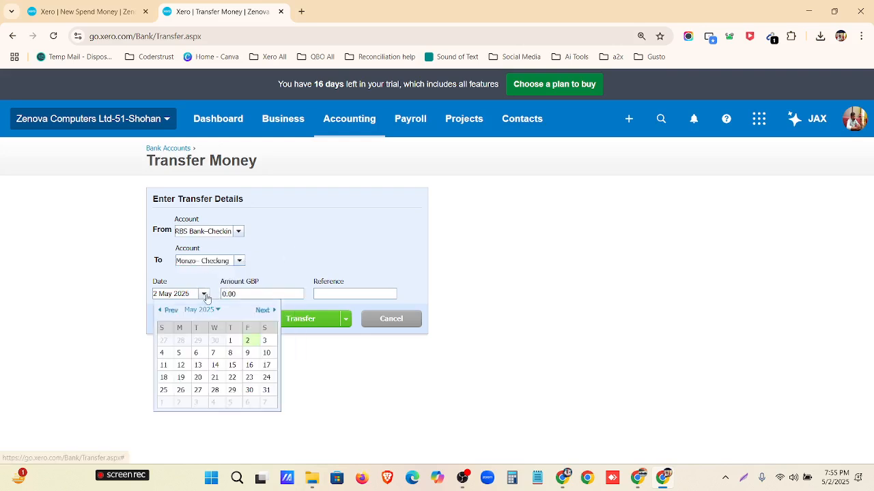
pyautogui.click(204, 311)
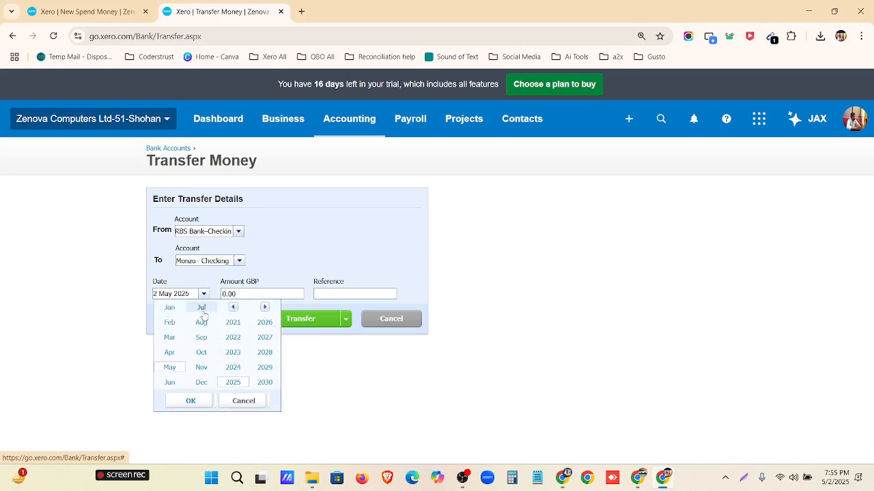
pyautogui.click(200, 382)
pyautogui.click(232, 369)
pyautogui.click(181, 402)
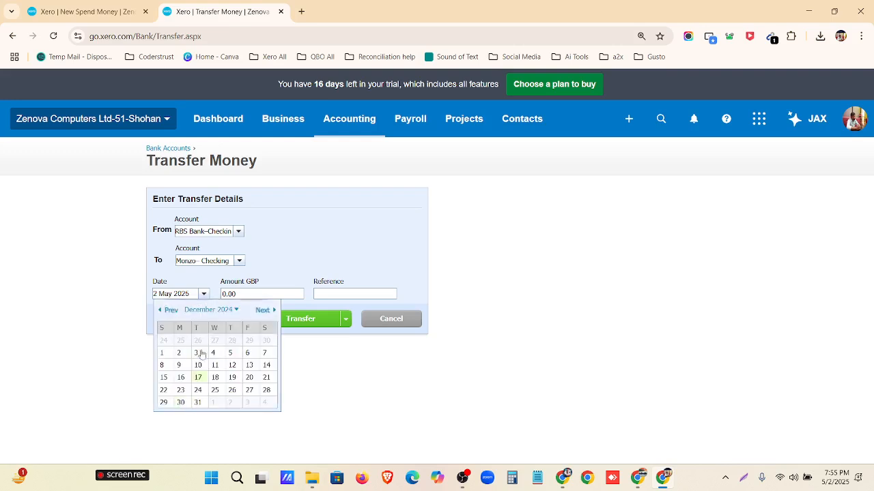
pyautogui.click(162, 353)
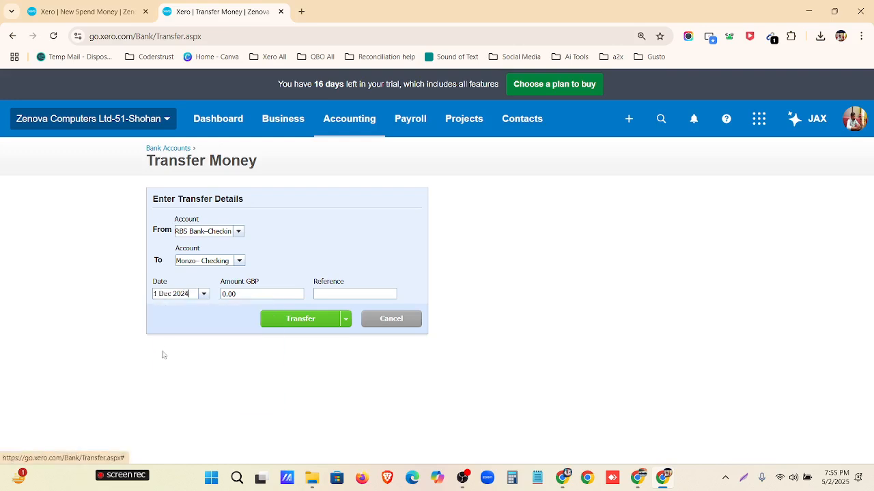
# Enter a transfer amount of 200 GBP and submit the transfer
pyautogui.press('Tab')
pyautogui.write('2')
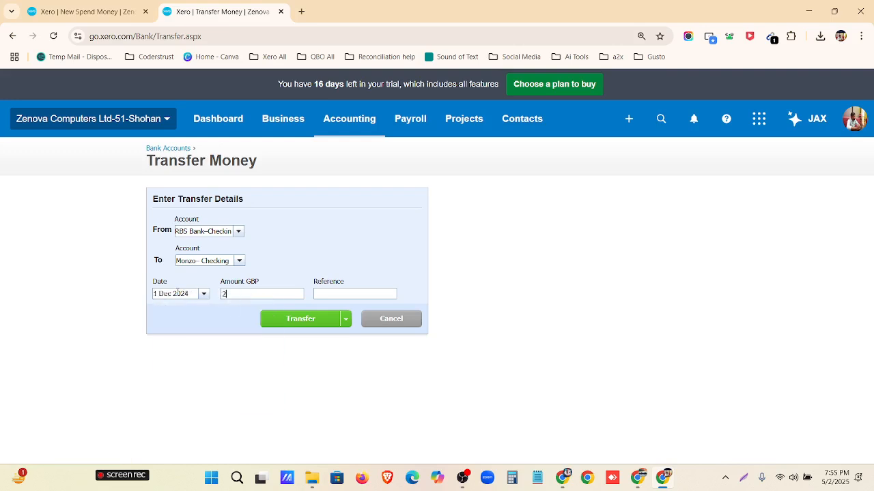
pyautogui.click(316, 320)
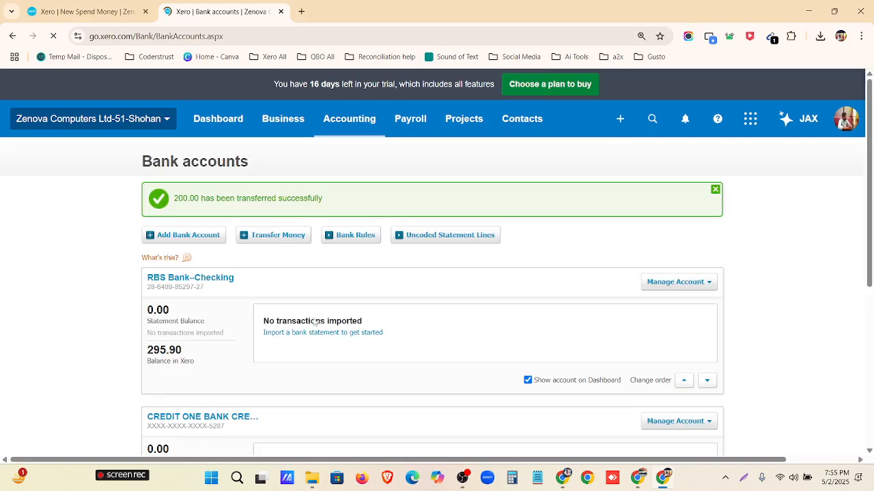
# Open the Monzo– Checking account and check its transactions for the transfer from RBS Bank–Checking
pyautogui.scroll(-3, 314, 321)
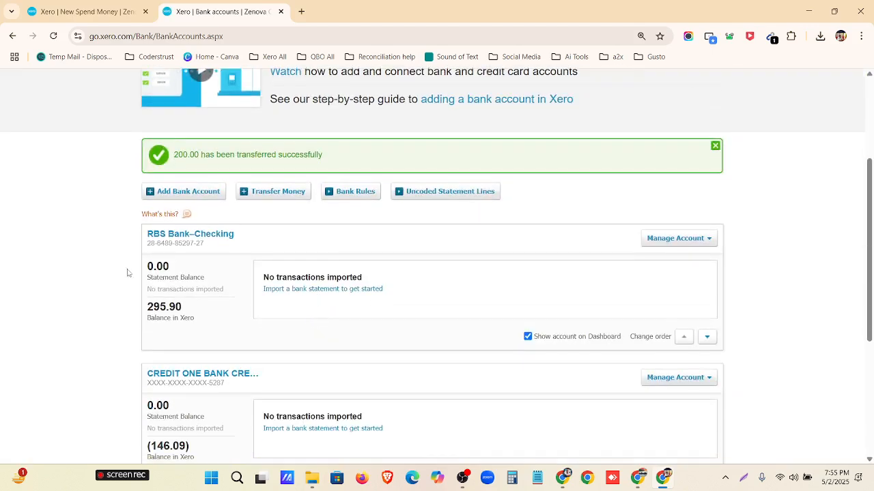
pyautogui.scroll(-2, 129, 273)
pyautogui.scroll(-2, 179, 296)
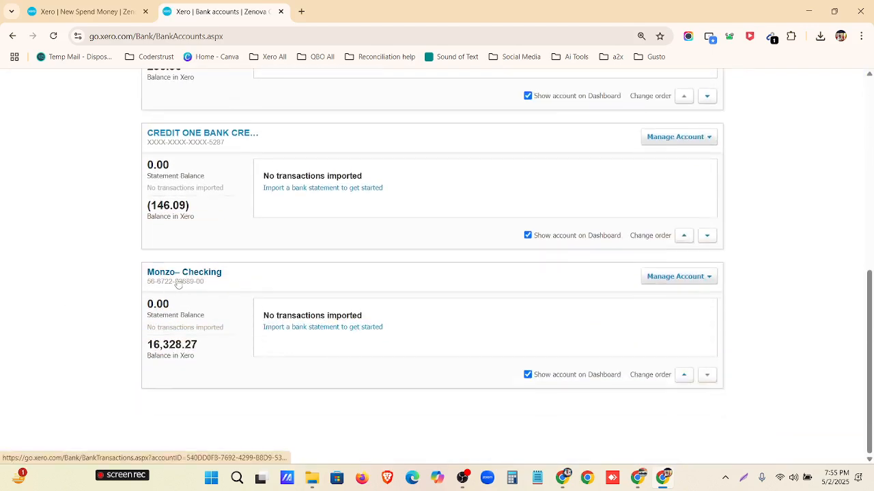
pyautogui.click(185, 273)
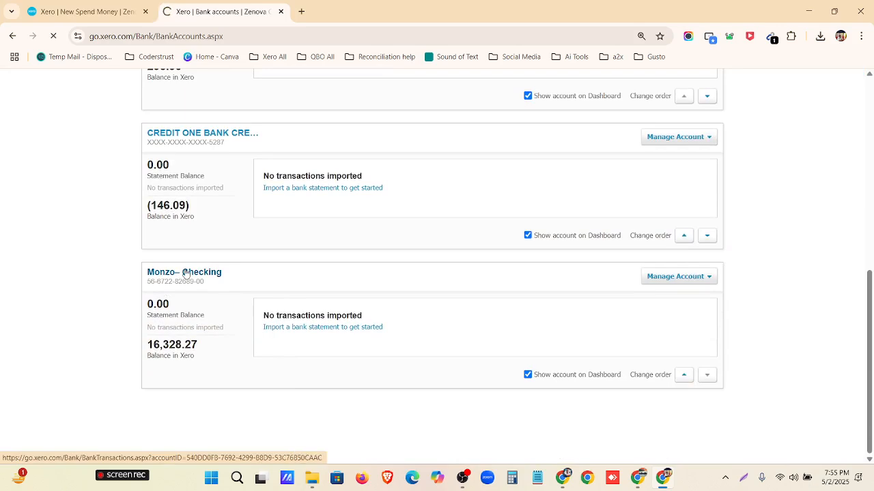
pyautogui.scroll(-1, 186, 290)
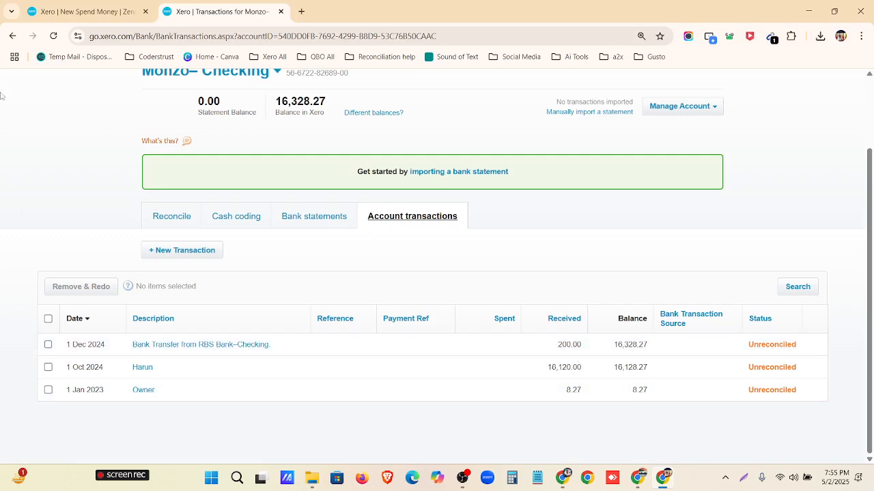
pyautogui.scroll(2, 433, 205)
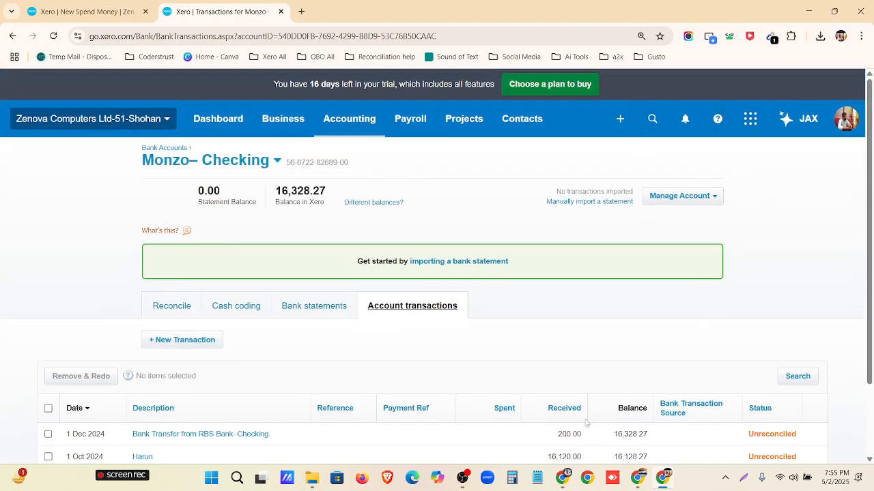
# Check the remaining tasks in the assignment document, open a new manual journal in Xero and dismiss its recommendation notice
pyautogui.click(562, 482)
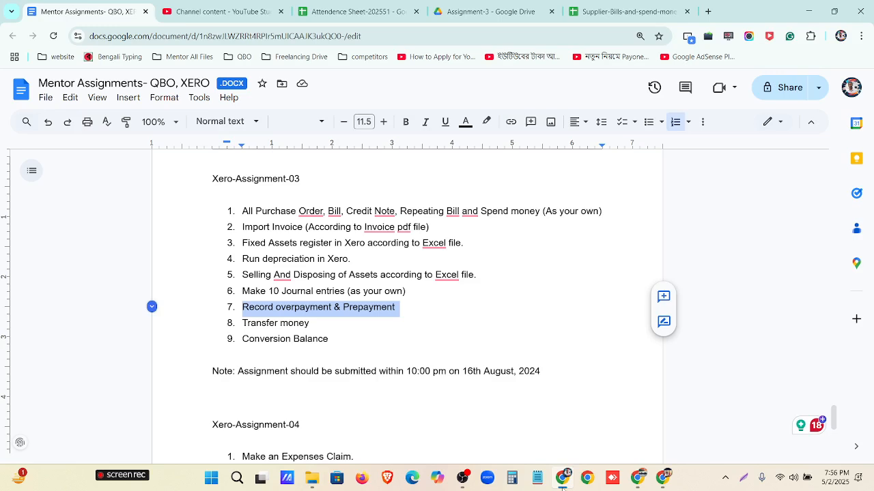
pyautogui.click(562, 485)
pyautogui.click(618, 120)
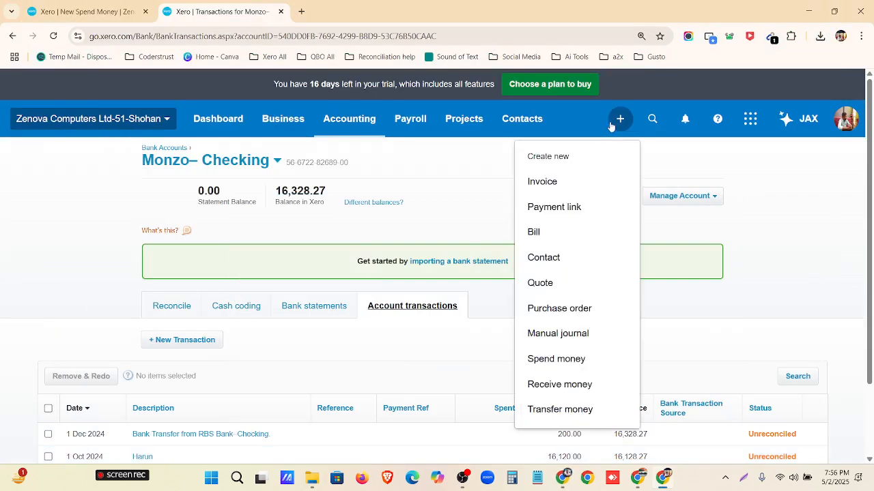
pyautogui.click(547, 340)
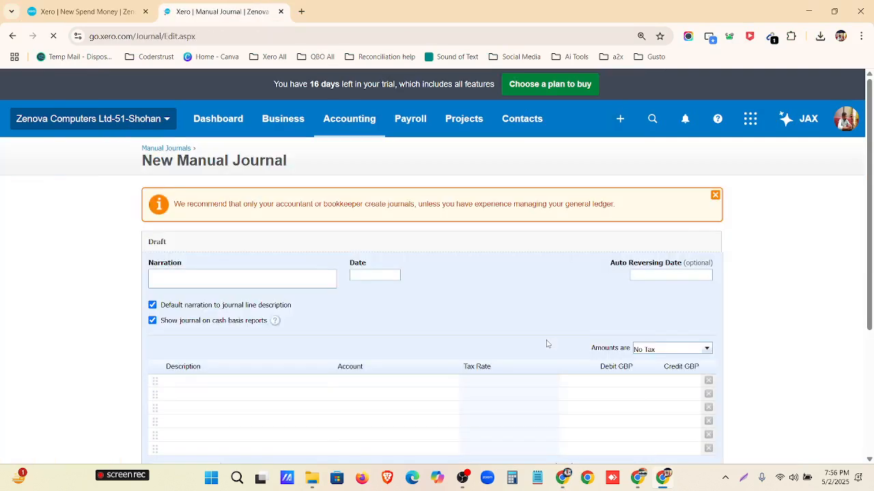
pyautogui.click(714, 197)
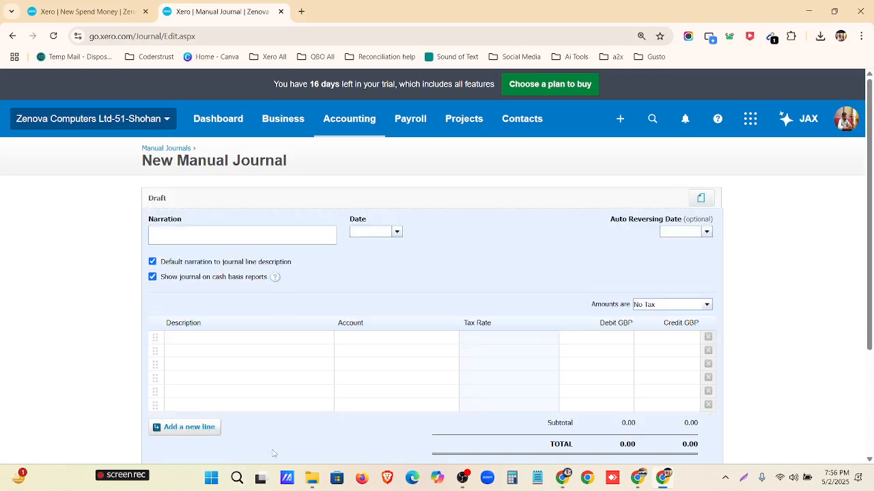
# Examine the manual journal form and the account choices for its first line
pyautogui.scroll(-1, 273, 454)
pyautogui.scroll(1, 211, 301)
pyautogui.click(354, 336)
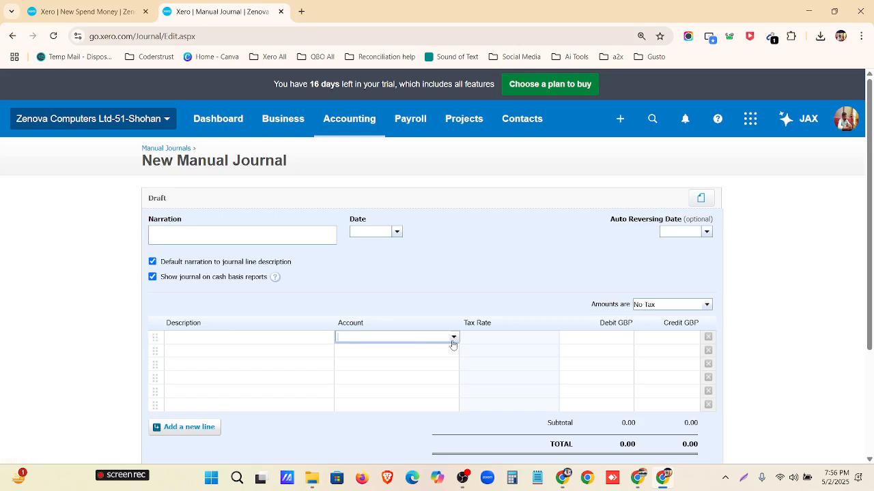
pyautogui.click(453, 340)
pyautogui.click(518, 268)
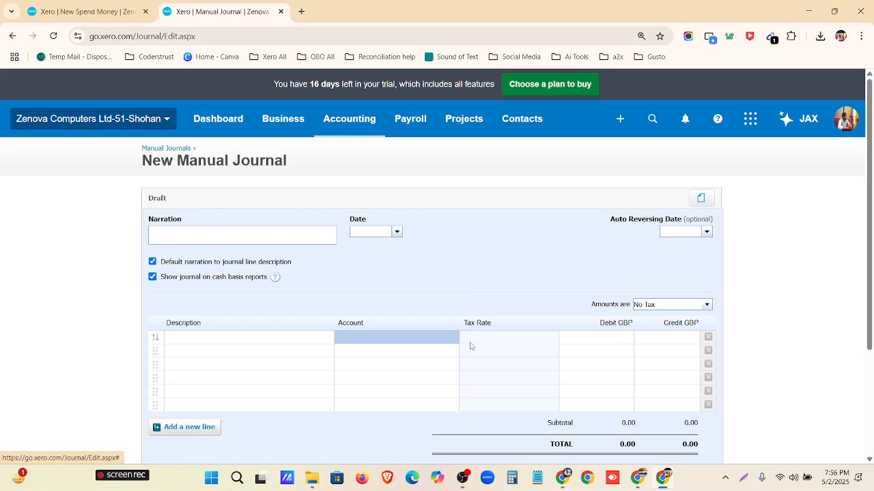
pyautogui.click(439, 334)
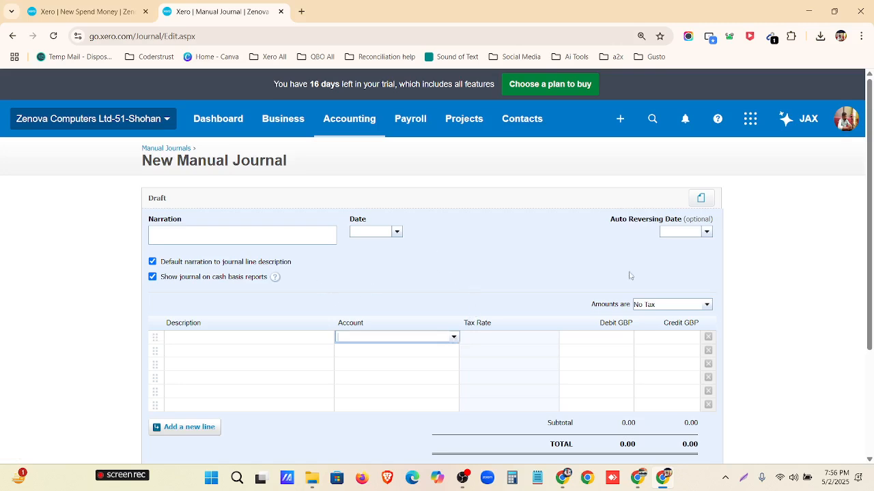
# Leave the blank manual journal and open the Advanced accounting page
pyautogui.click(620, 132)
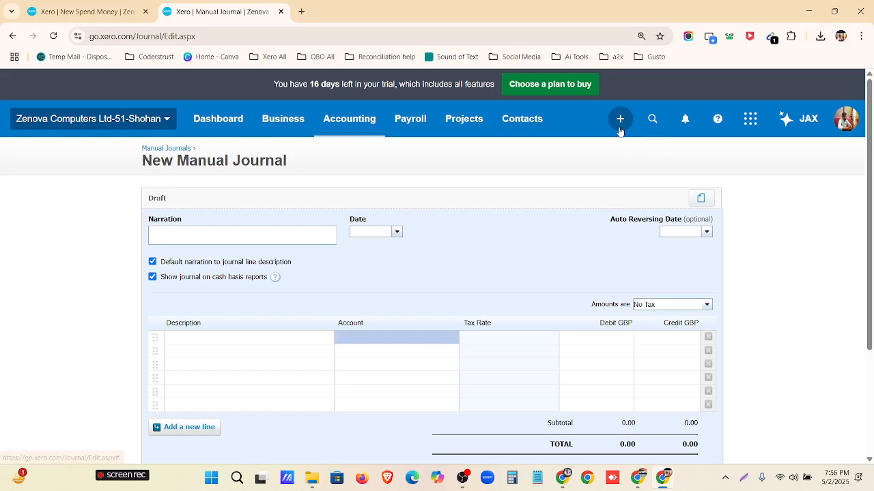
pyautogui.click(298, 134)
pyautogui.click(328, 130)
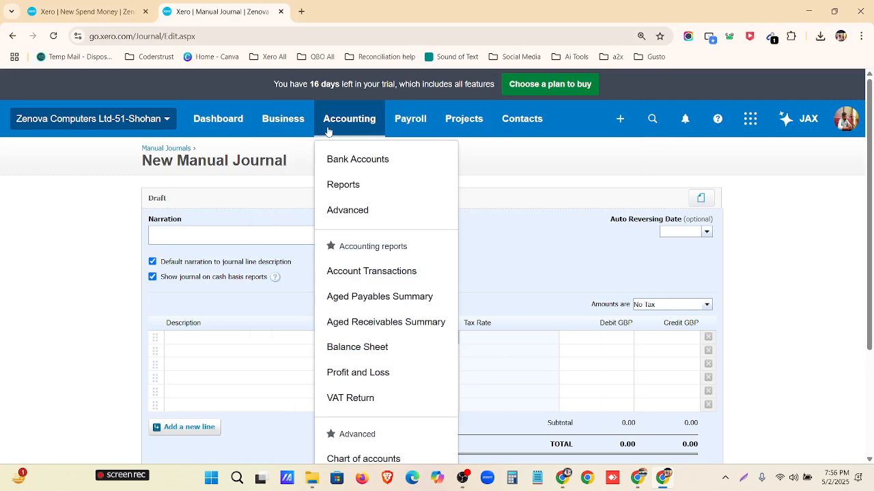
pyautogui.click(355, 211)
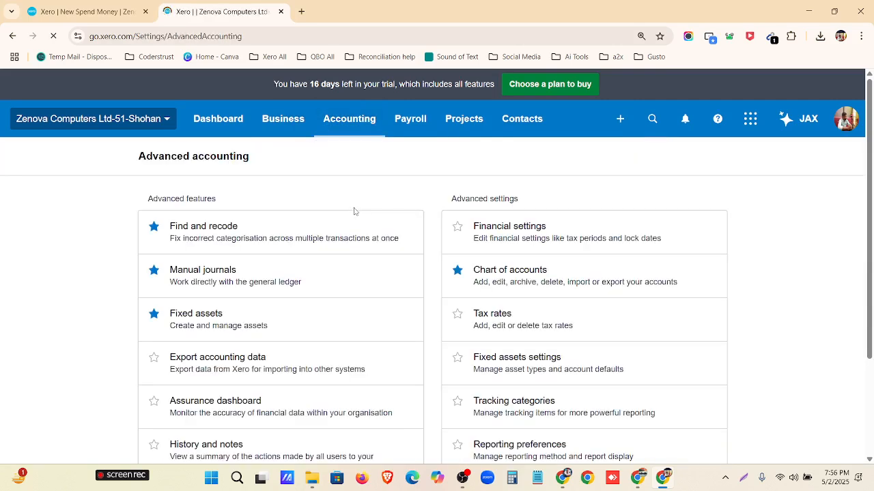
pyautogui.click(463, 478)
pyautogui.click(864, 351)
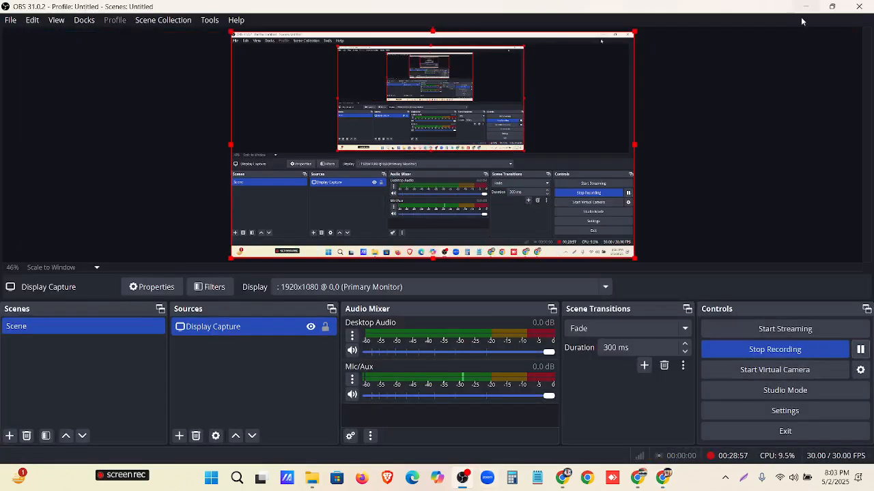
pyautogui.click(803, 8)
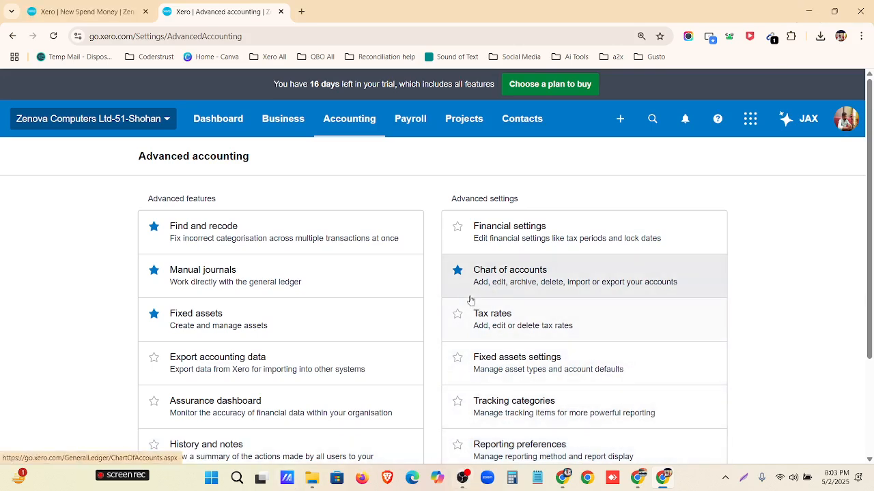
# Examine the Advanced accounting features and settings and the list of new records that can be created
pyautogui.scroll(-3, 468, 298)
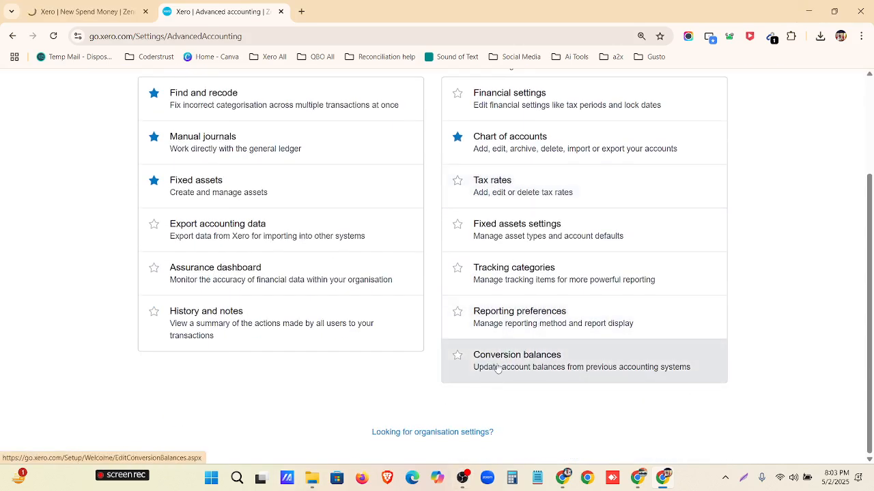
pyautogui.scroll(3, 490, 376)
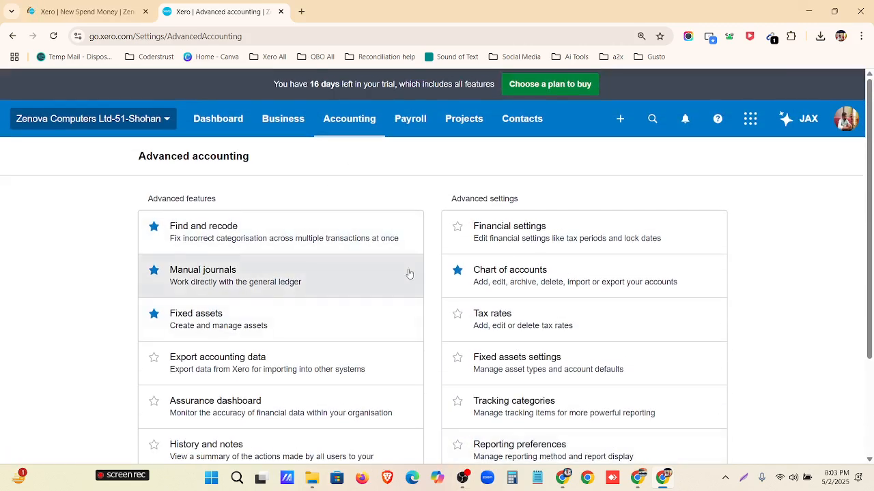
pyautogui.scroll(-3, 409, 273)
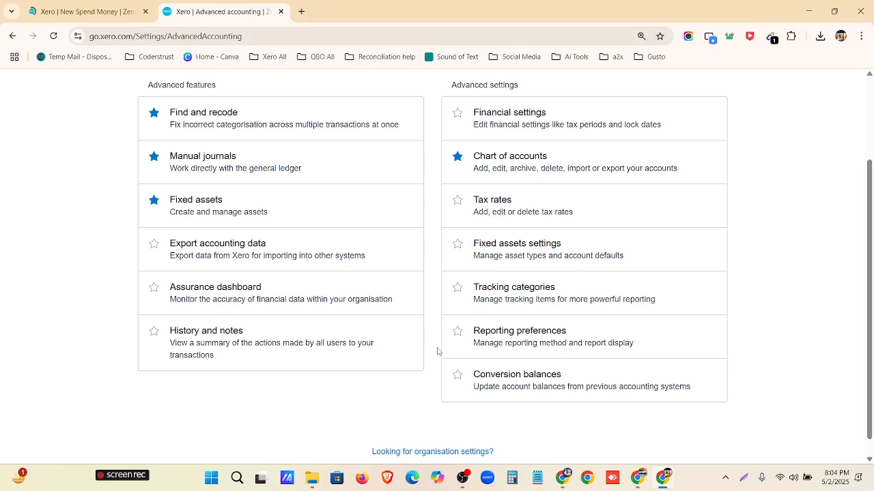
pyautogui.scroll(2, 438, 352)
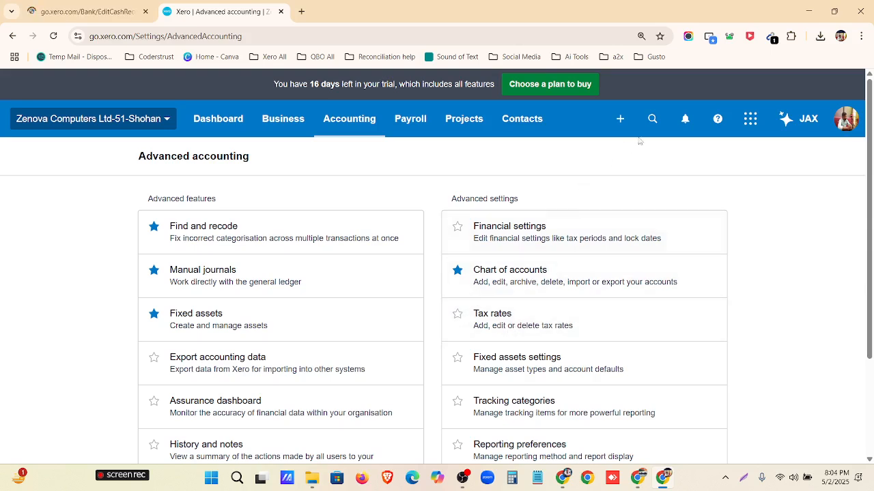
pyautogui.click(620, 119)
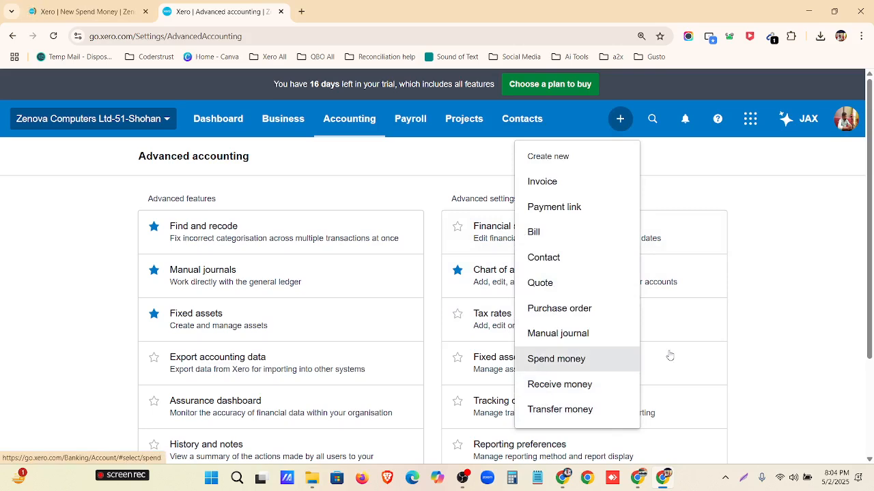
# Open Conversion balances from the advanced settings and close the leftover New Spend Money browser tab
pyautogui.scroll(-2, 655, 327)
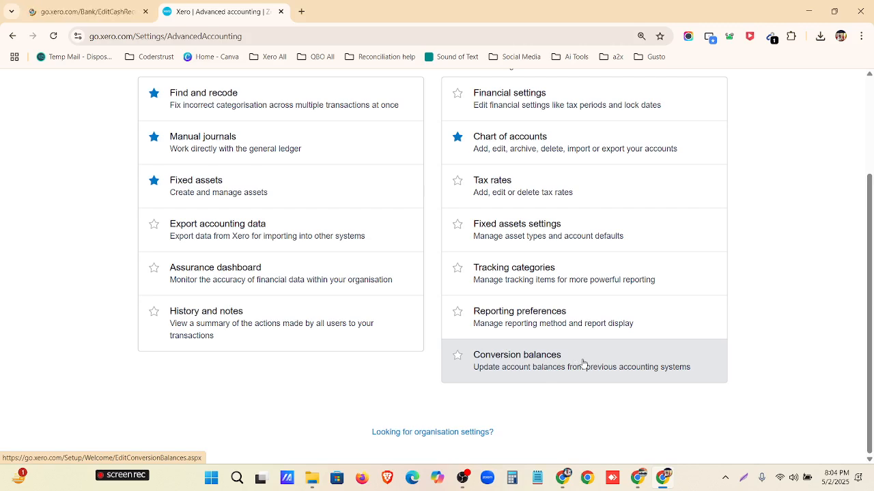
pyautogui.click(582, 362)
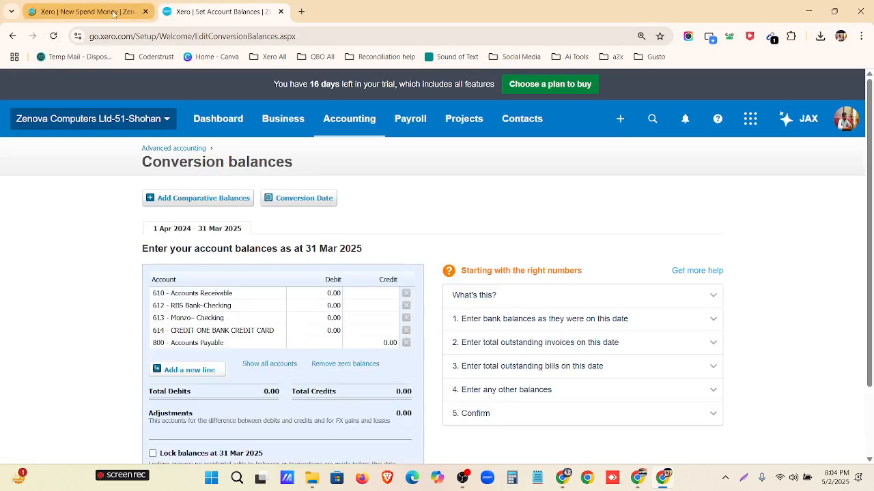
pyautogui.middleClick(73, 15)
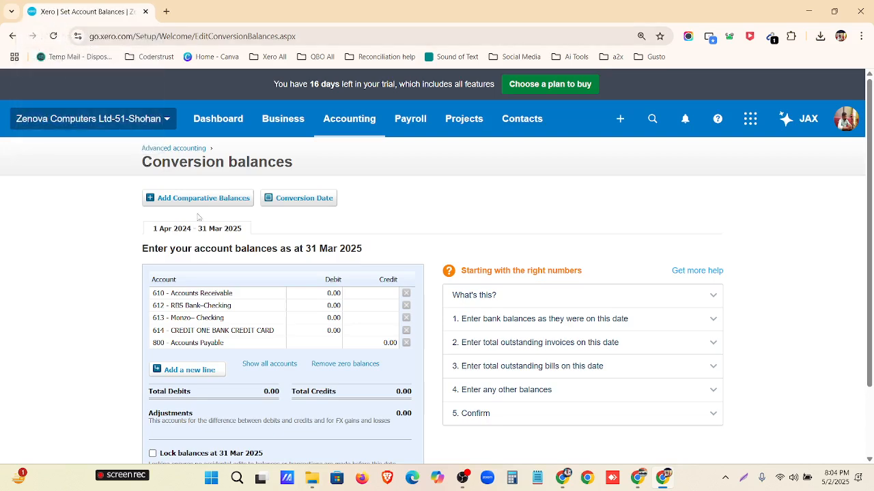
# Show all accounts in the conversion balances table
pyautogui.scroll(-1, 195, 279)
pyautogui.click(281, 310)
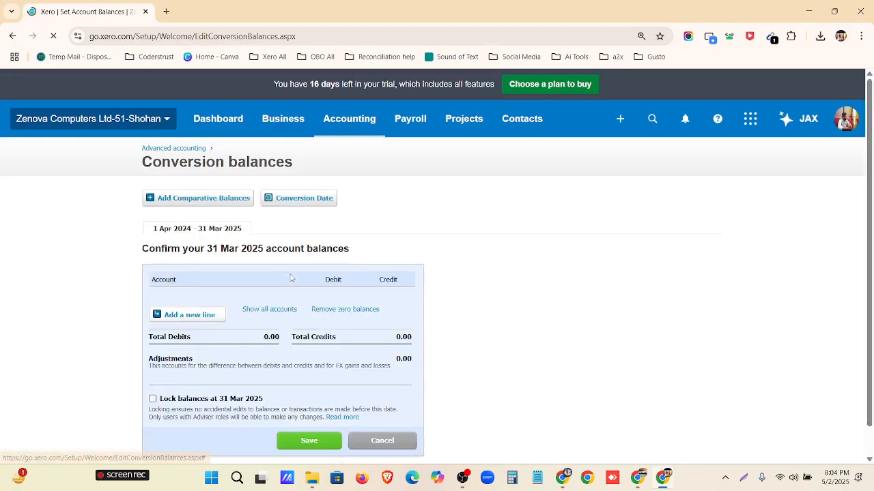
# Examine the full list of accounts with their debit and credit columns in the 31 Mar 2025 conversion balances
pyautogui.scroll(-15, 350, 300)
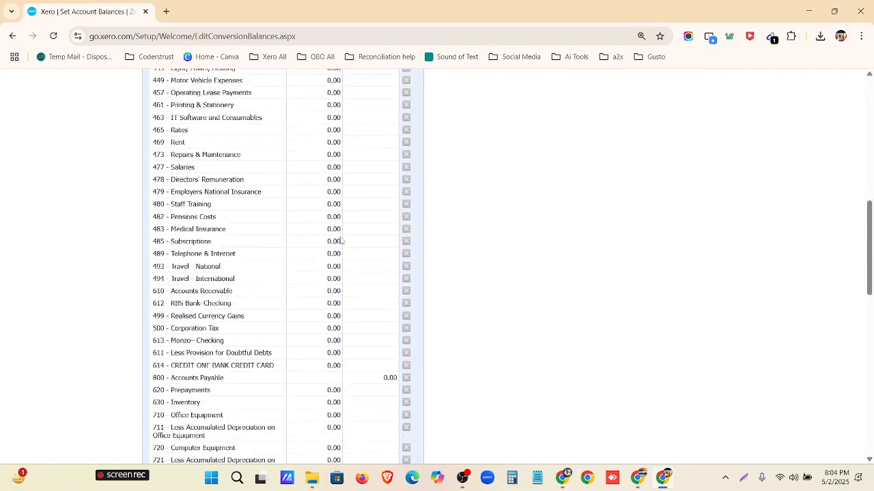
pyautogui.scroll(-2, 352, 293)
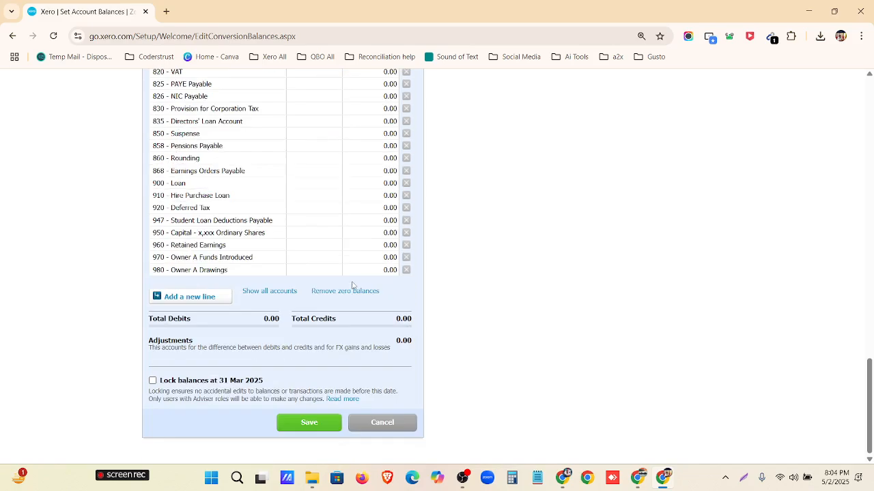
pyautogui.scroll(20, 352, 285)
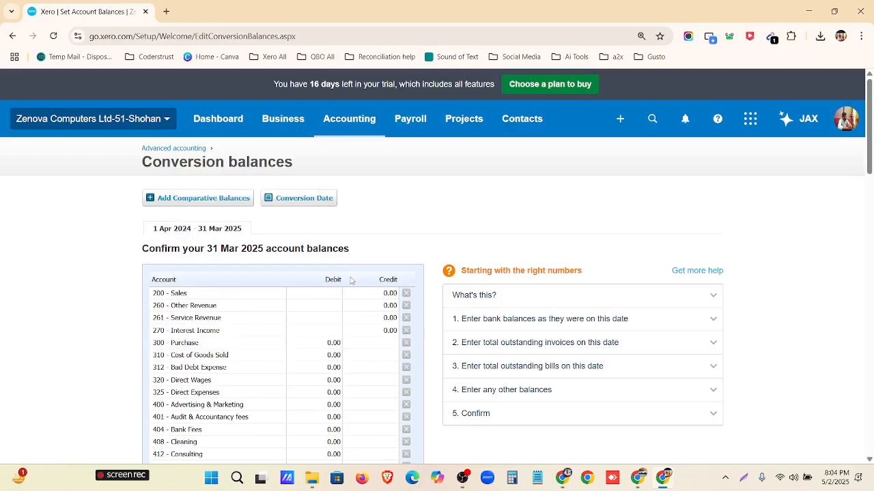
pyautogui.scroll(-20, 351, 281)
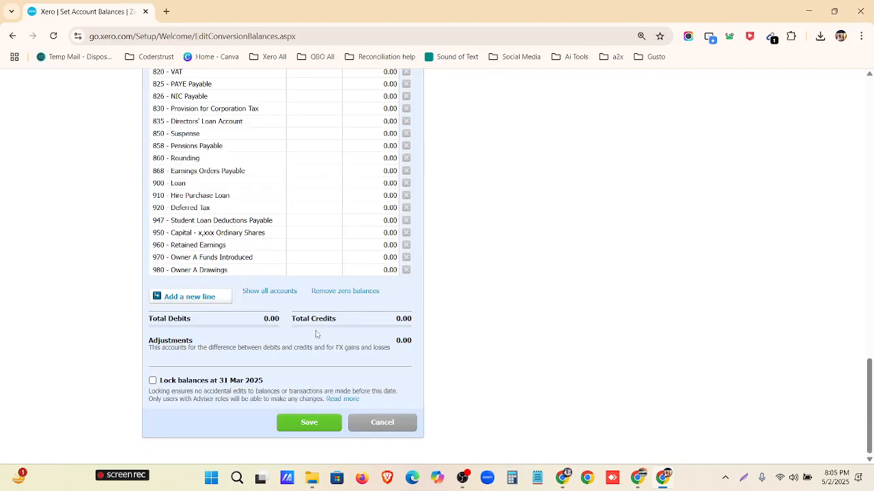
pyautogui.scroll(20, 316, 334)
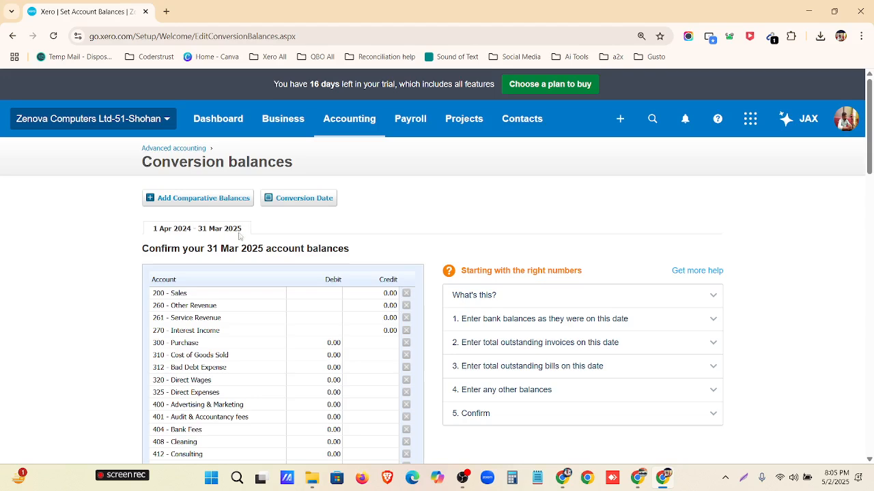
pyautogui.scroll(-1, 331, 293)
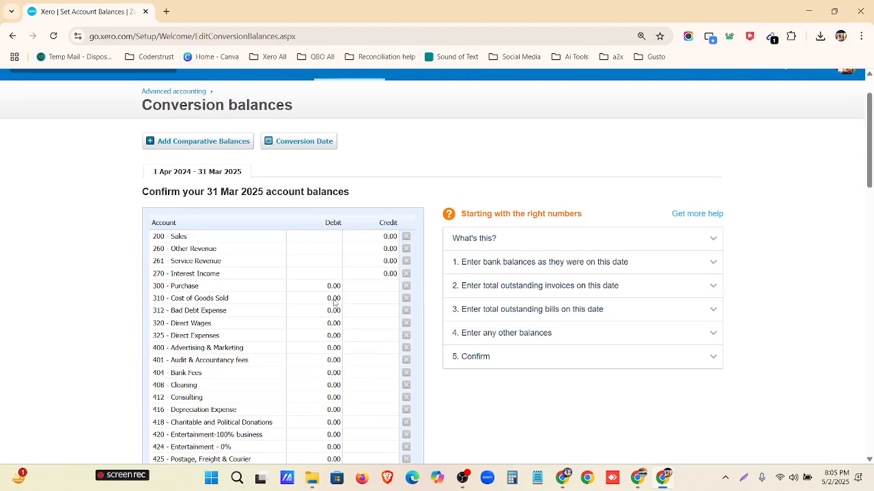
pyautogui.scroll(-1, 305, 273)
pyautogui.scroll(2, 305, 299)
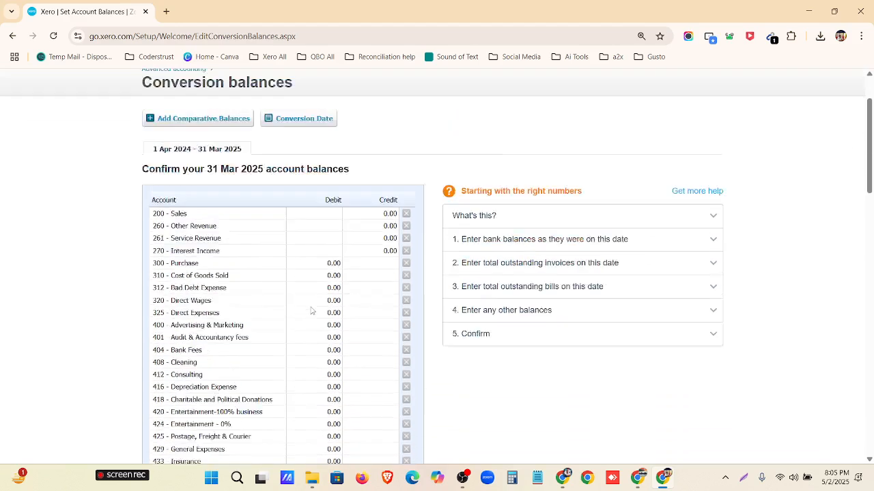
# Switch to Google Drive, open Fixed Asset calculations from the Assignment-3 folder and close the Supplier-Bills-and-spend-money browser tab
pyautogui.click(562, 478)
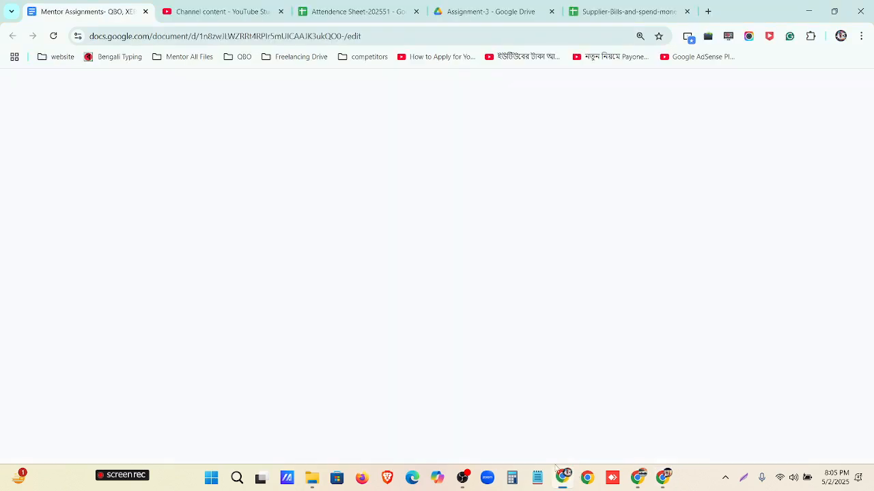
pyautogui.click(498, 12)
pyautogui.click(268, 211)
pyautogui.doubleClick(267, 212)
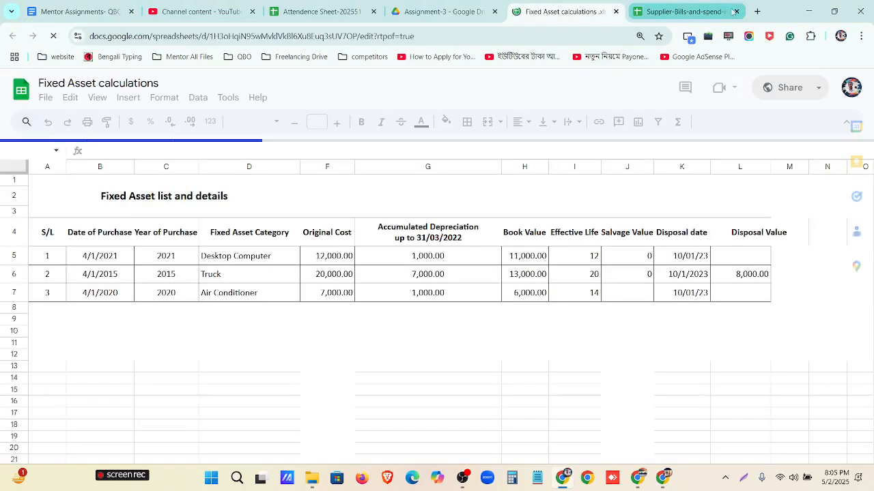
pyautogui.click(736, 13)
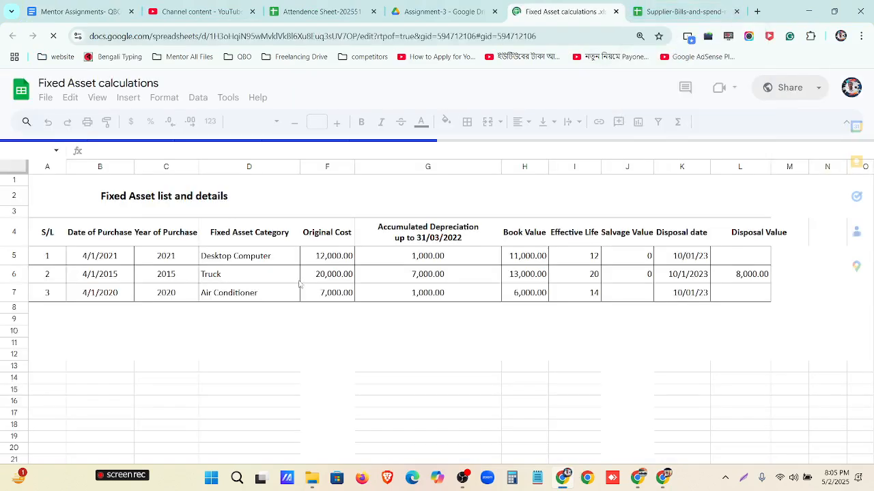
# Review the purchase dates and years of the desktop computer, truck and air conditioner, and return to Xero
pyautogui.click(123, 258)
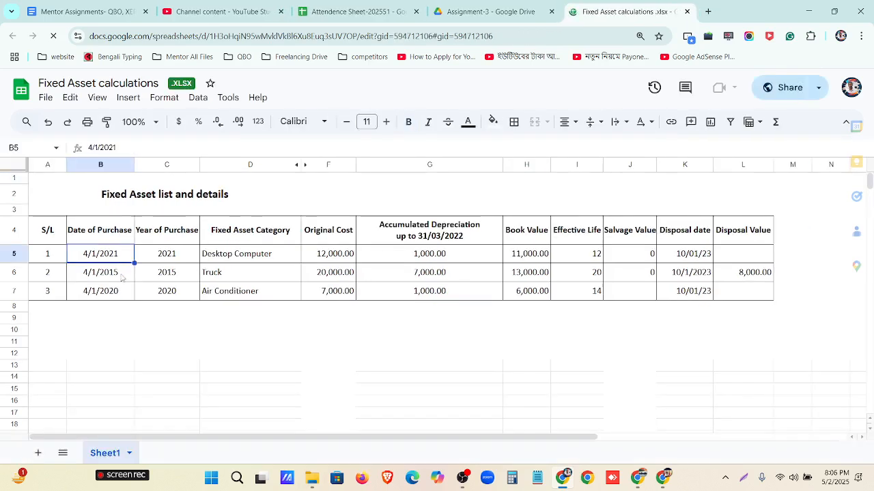
pyautogui.click(124, 276)
pyautogui.click(123, 290)
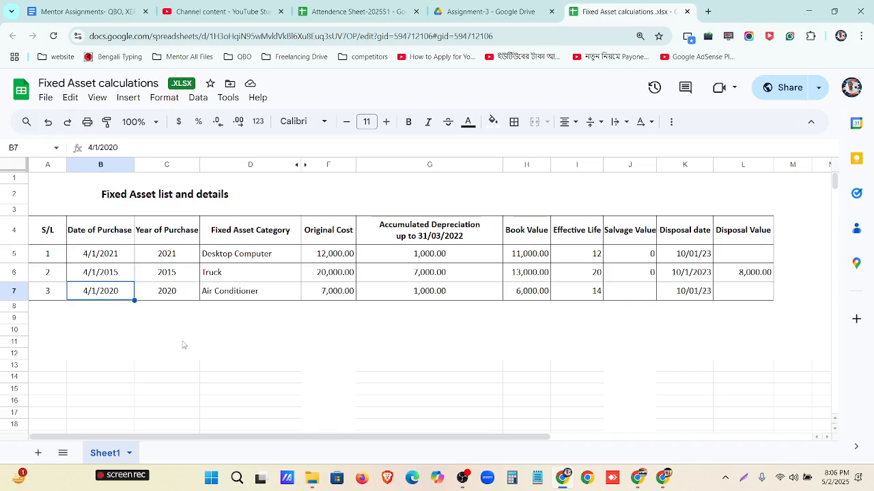
pyautogui.click(169, 275)
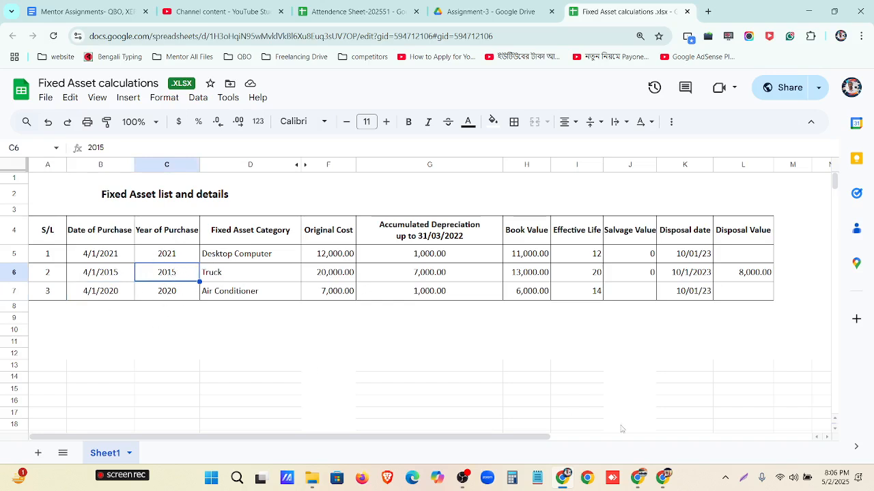
pyautogui.click(663, 480)
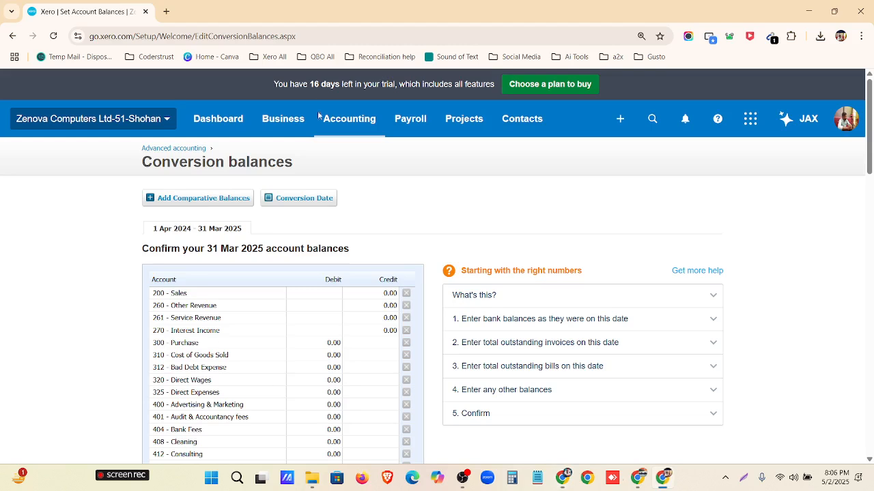
# Duplicate the Conversion balances browser tab and reload the copy, resubmitting its form data
pyautogui.rightClick(108, 15)
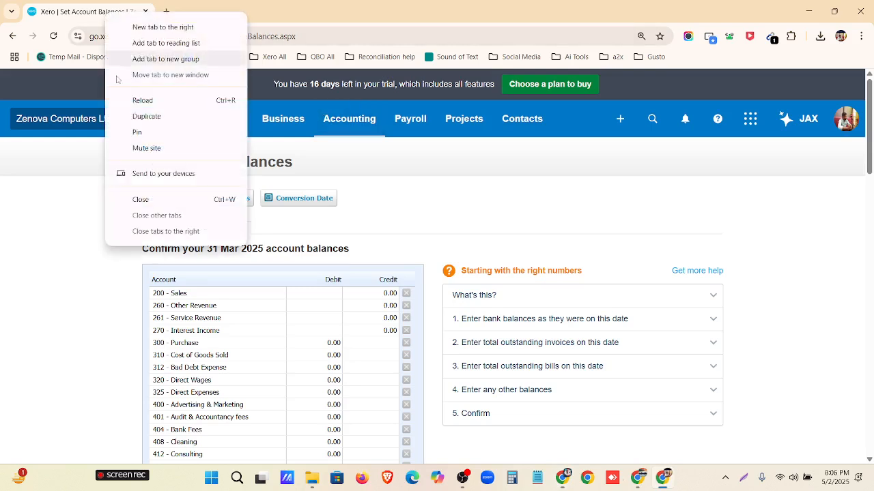
pyautogui.click(143, 122)
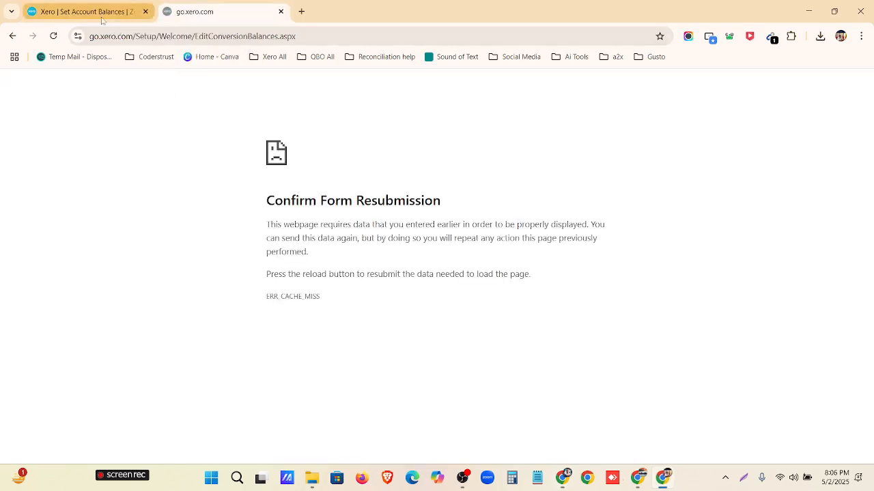
pyautogui.click(53, 36)
pyautogui.click(467, 131)
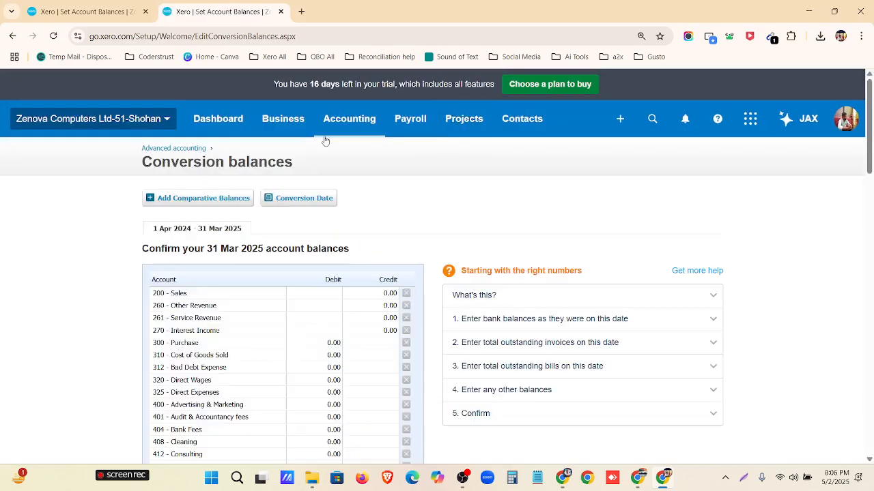
# Try to open Fixed assets from the accounting options in the duplicated browser tab
pyautogui.click(330, 129)
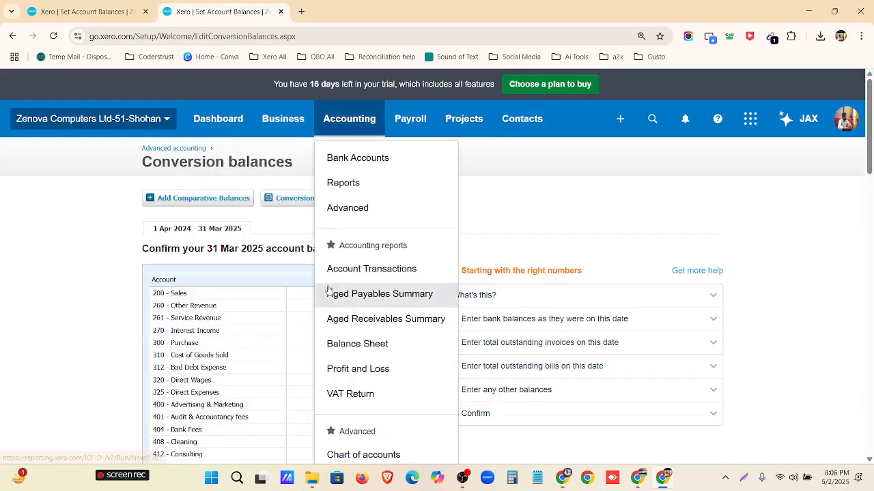
pyautogui.scroll(-3, 334, 290)
pyautogui.scroll(3, 348, 285)
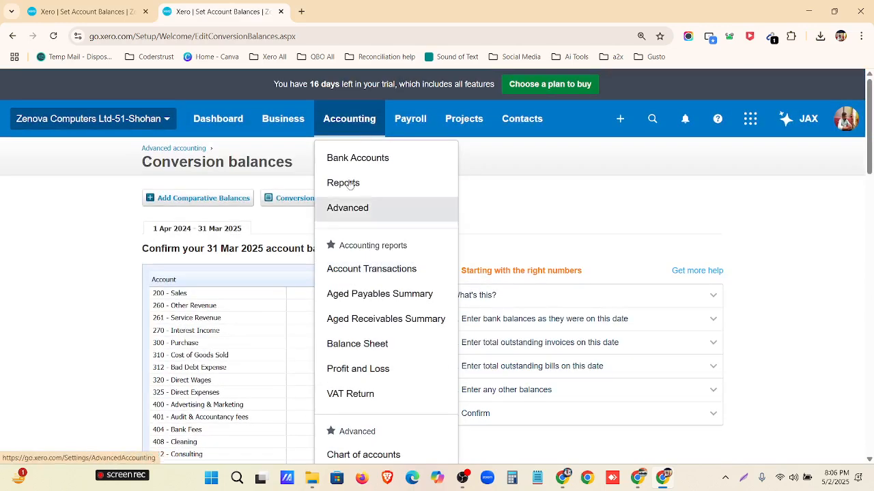
pyautogui.scroll(-3, 363, 174)
pyautogui.click(368, 278)
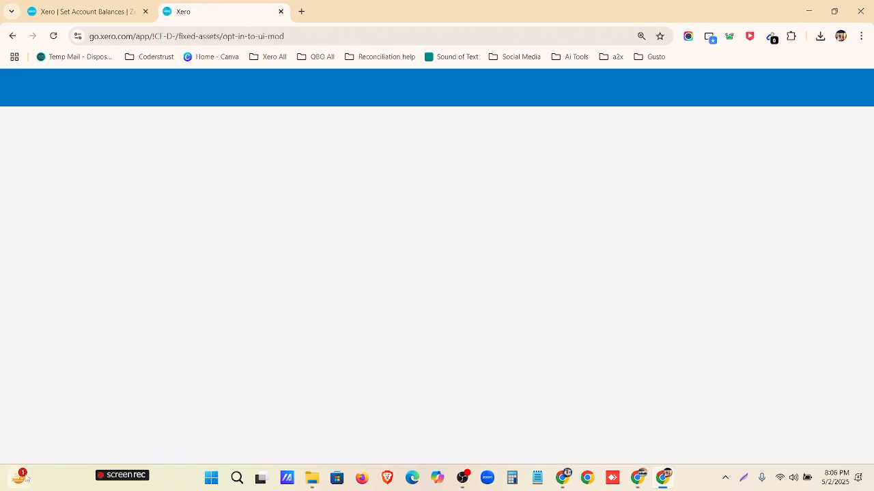
pyautogui.moveTo(25, 478)
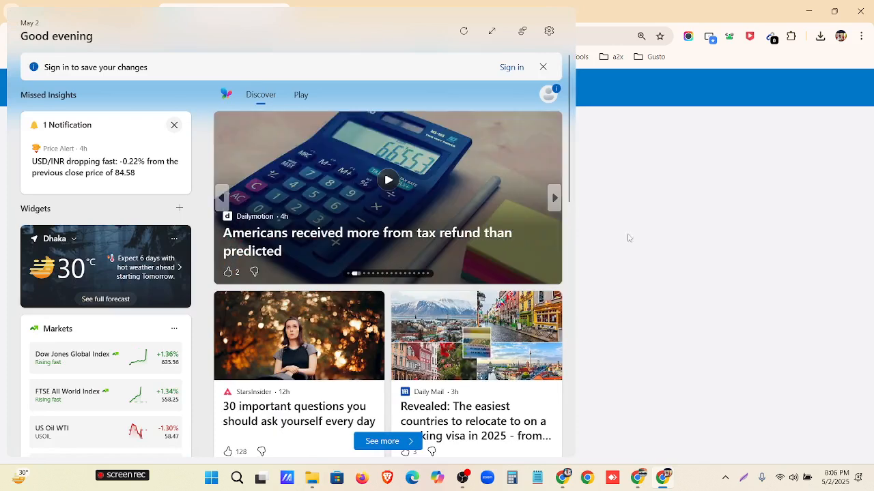
pyautogui.click(587, 260)
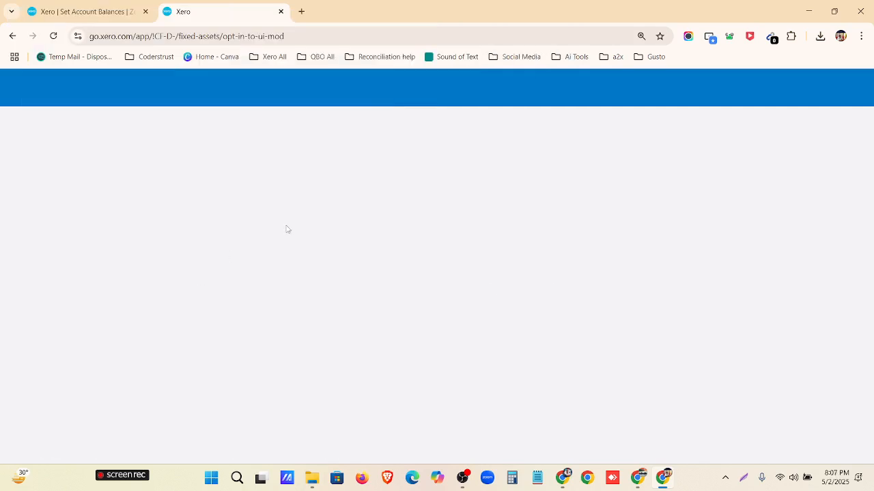
# Reload the blank fixed assets page and close the duplicated browser tab
pyautogui.click(54, 37)
pyautogui.press('super+r')
pyautogui.press('Escape')
pyautogui.click(281, 11)
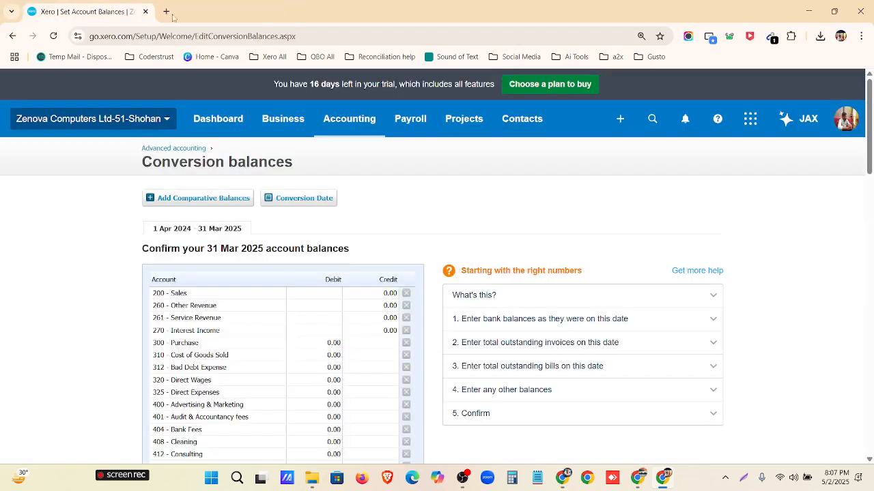
# Open Fixed assets from the Advanced accounting page and hide its introductory banner
pyautogui.click(348, 120)
pyautogui.click(350, 207)
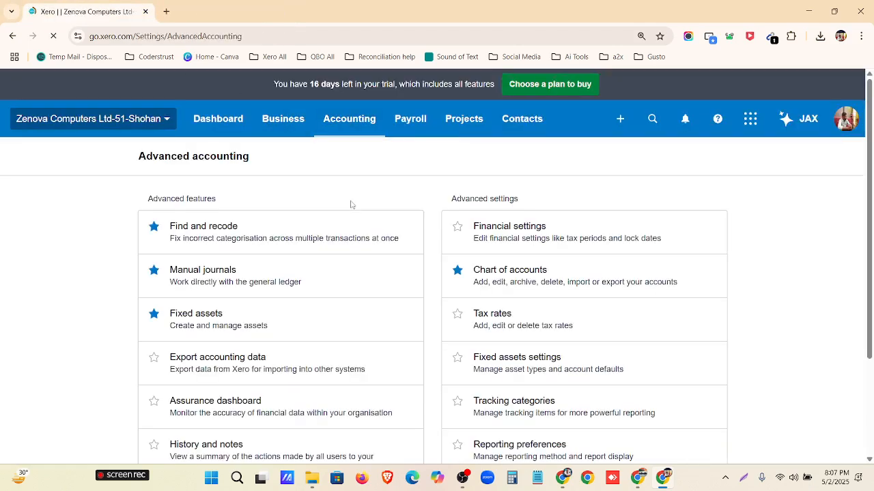
pyautogui.scroll(-2, 513, 312)
pyautogui.scroll(2, 513, 313)
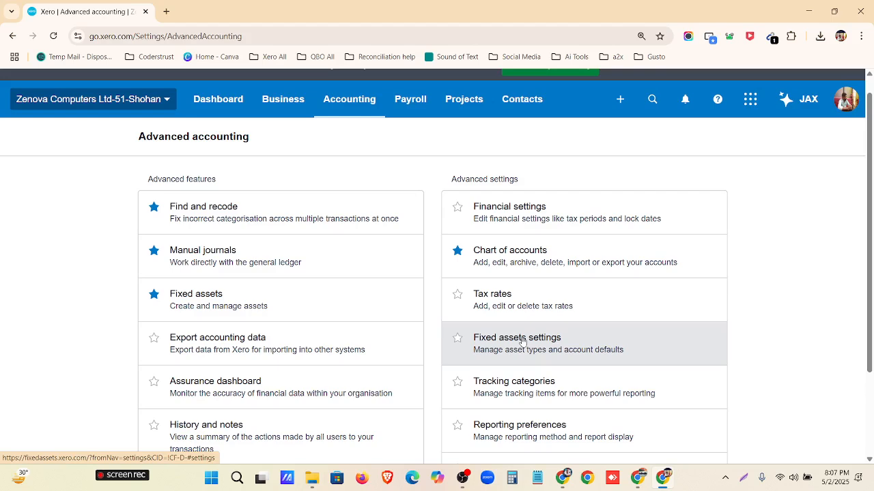
pyautogui.scroll(-2, 443, 360)
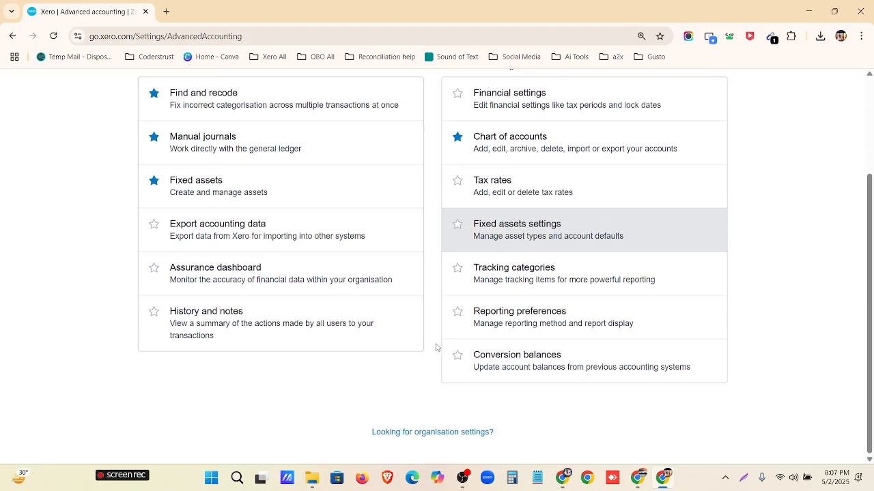
pyautogui.click(211, 189)
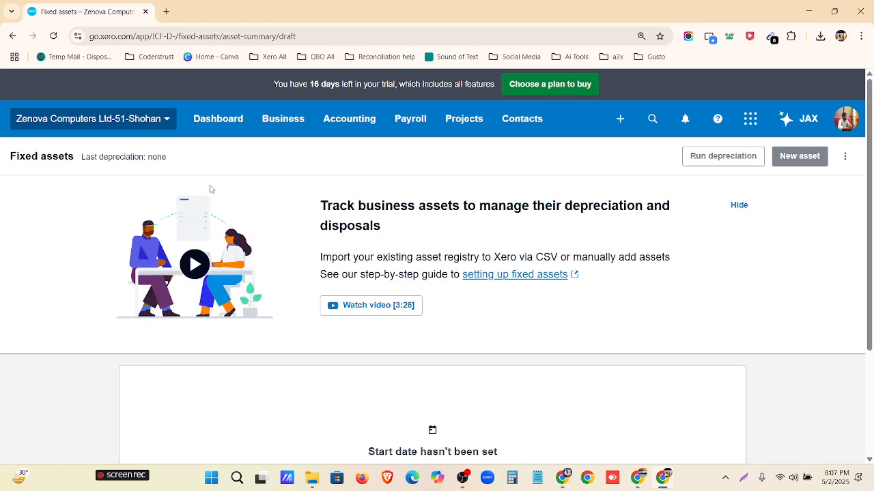
pyautogui.scroll(-1, 370, 239)
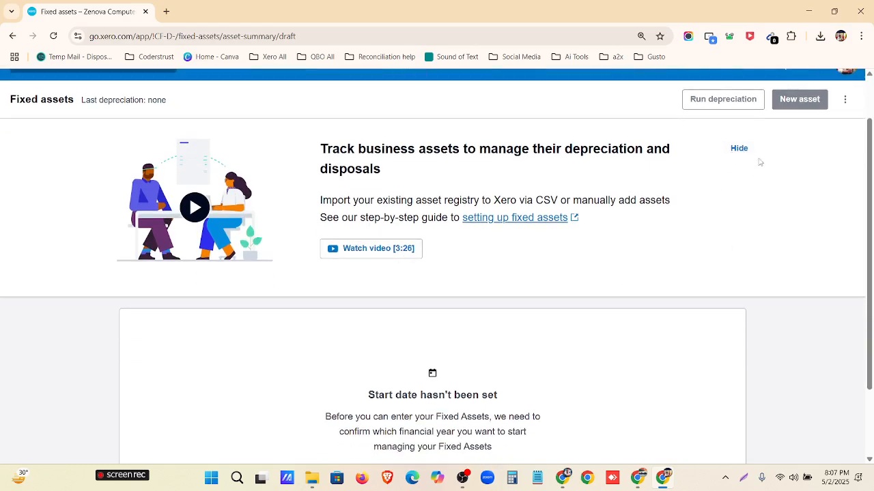
pyautogui.click(739, 149)
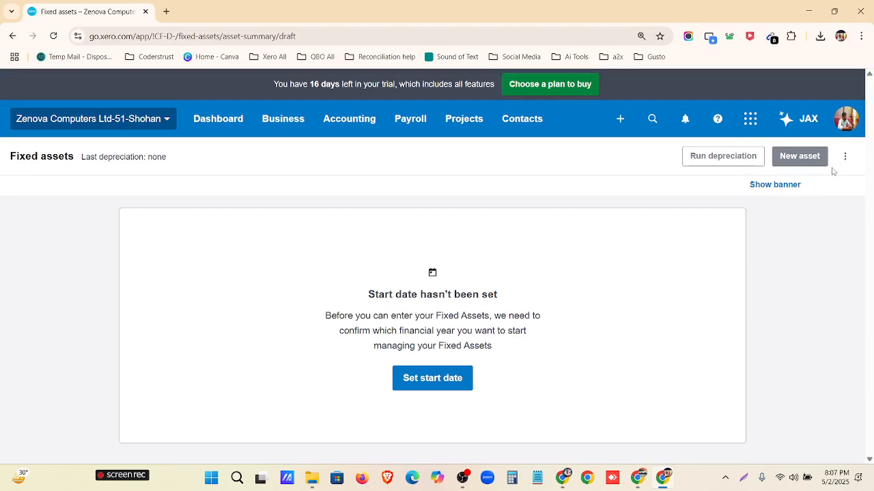
# View the start dates offered for managing fixed assets and leave the dialog without choosing one
pyautogui.click(436, 386)
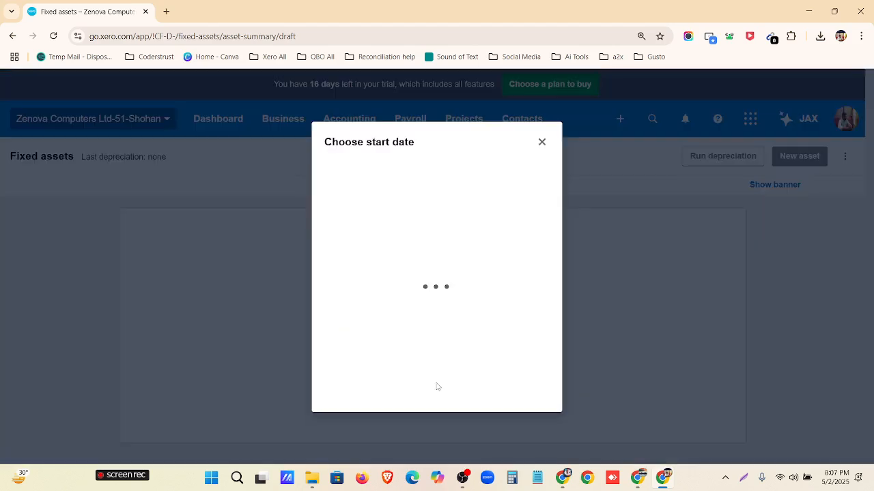
pyautogui.click(468, 347)
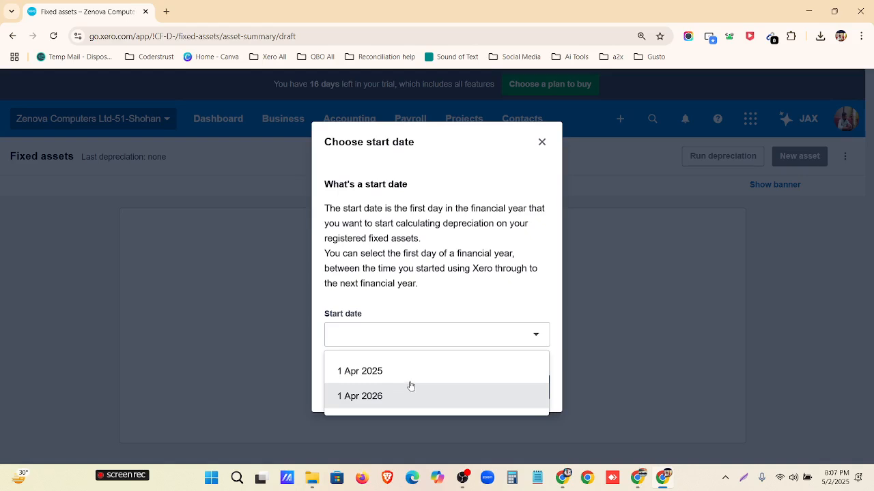
pyautogui.click(542, 143)
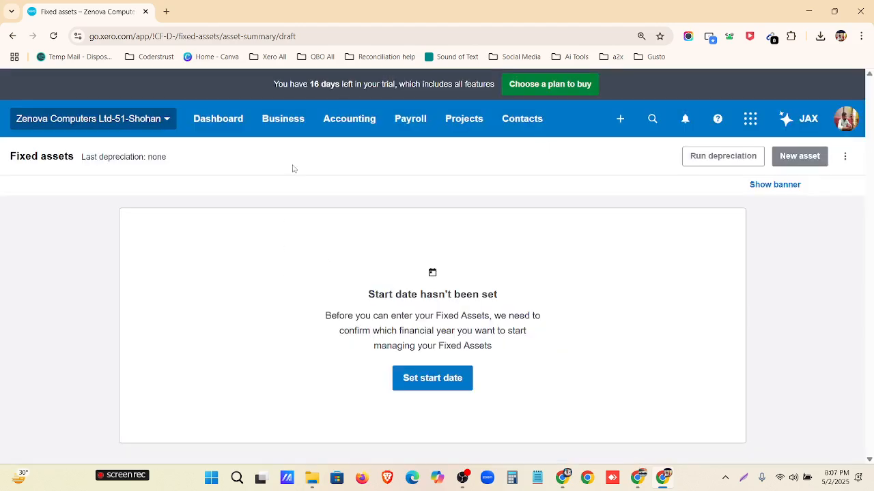
# Return to the Advanced accounting page and open Conversion balances from its settings
pyautogui.click(333, 124)
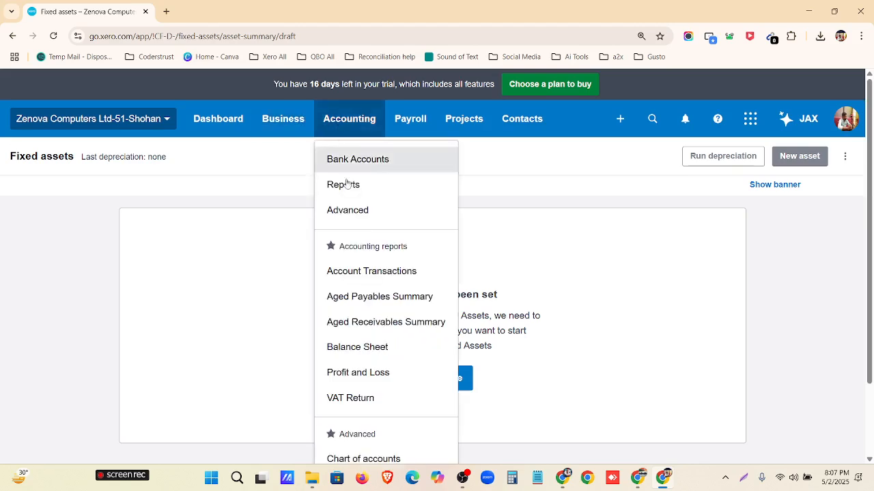
pyautogui.click(348, 210)
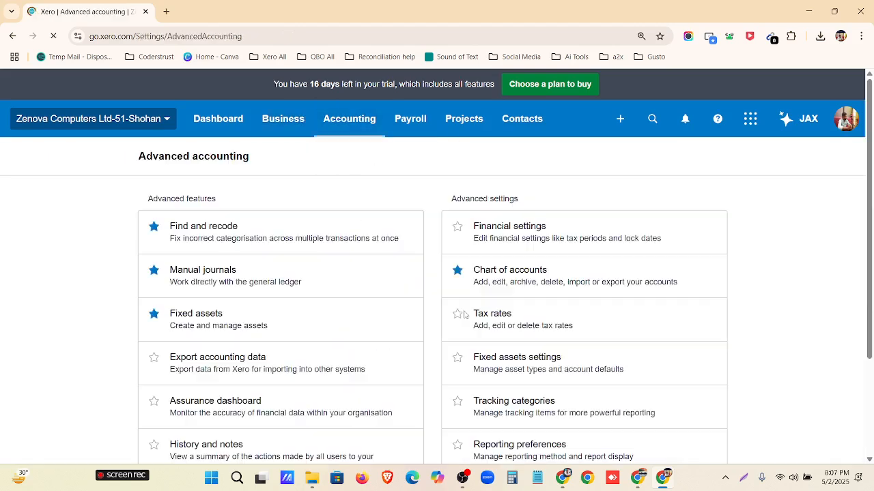
pyautogui.scroll(-2, 525, 343)
pyautogui.click(525, 345)
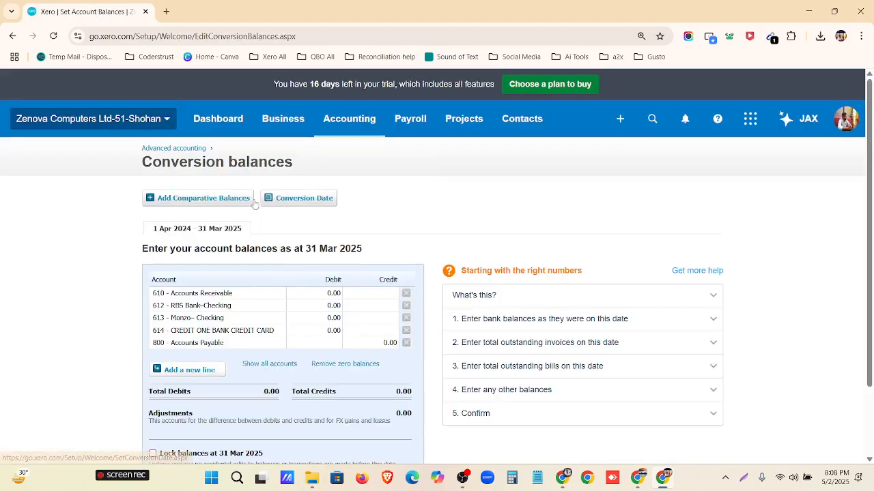
# Set the conversion date to April 2014 after checking the purchase dates in the Fixed Asset calculations sheet, and save it
pyautogui.click(295, 201)
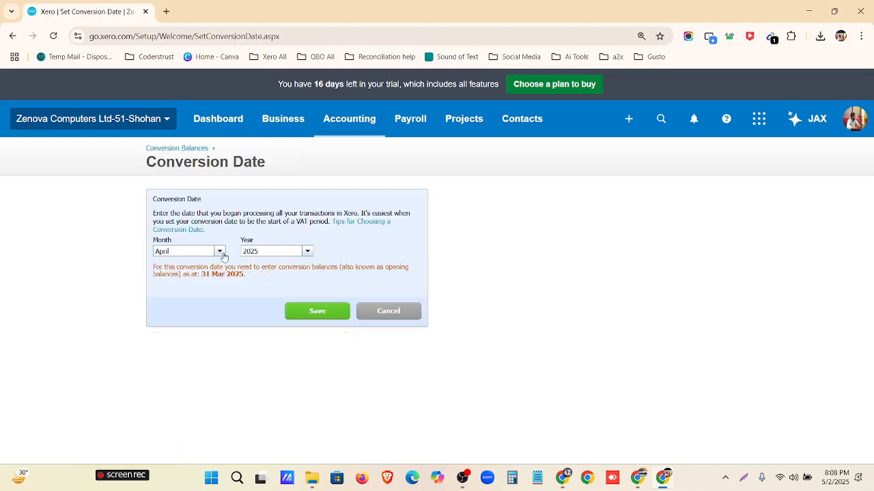
pyautogui.click(307, 252)
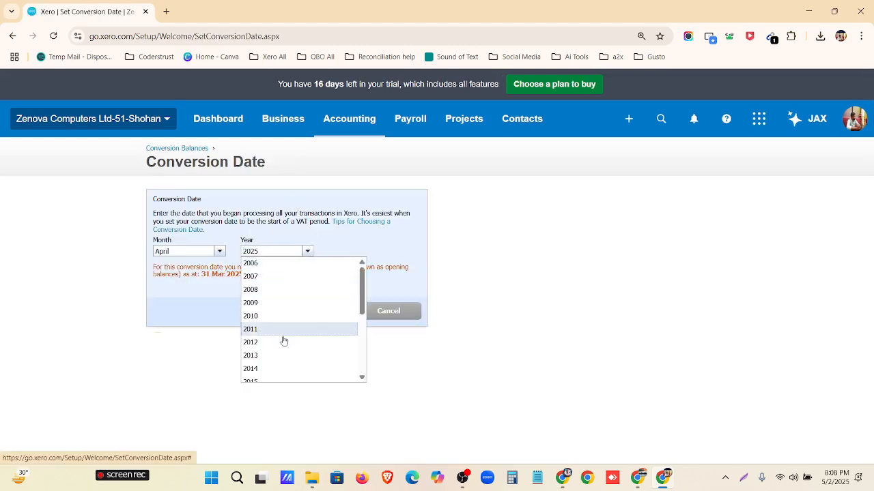
pyautogui.scroll(-2, 284, 355)
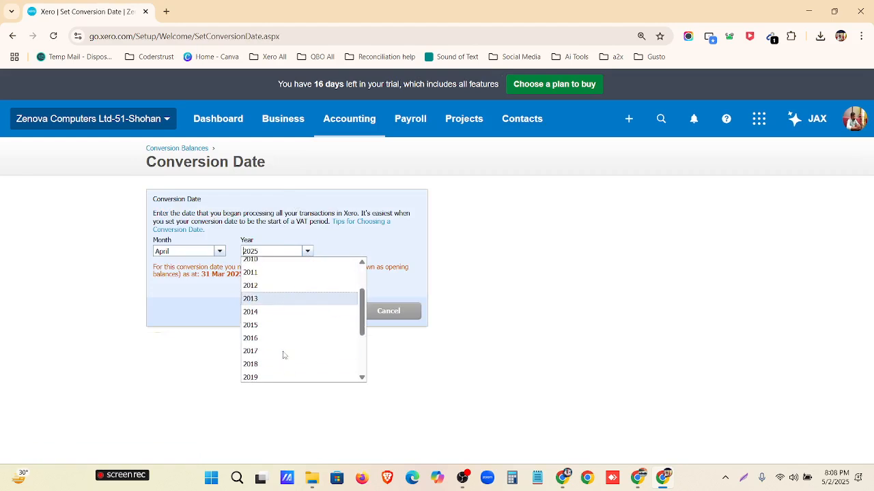
pyautogui.click(270, 313)
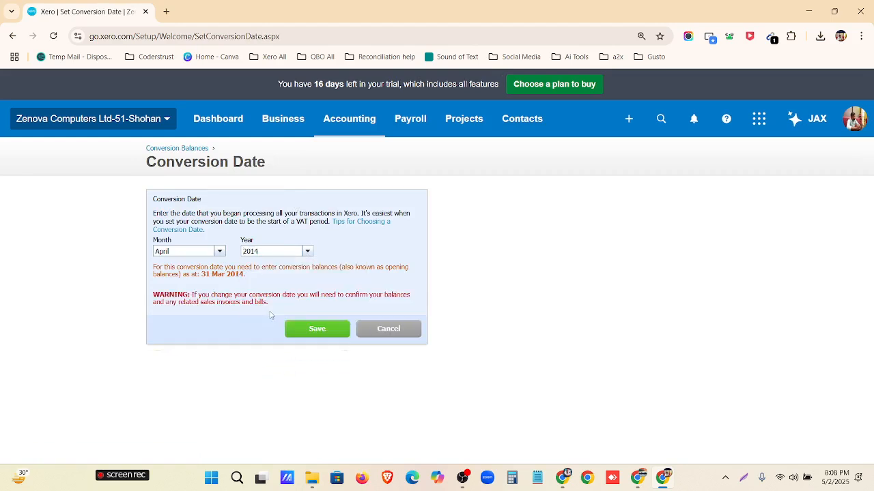
pyautogui.click(563, 480)
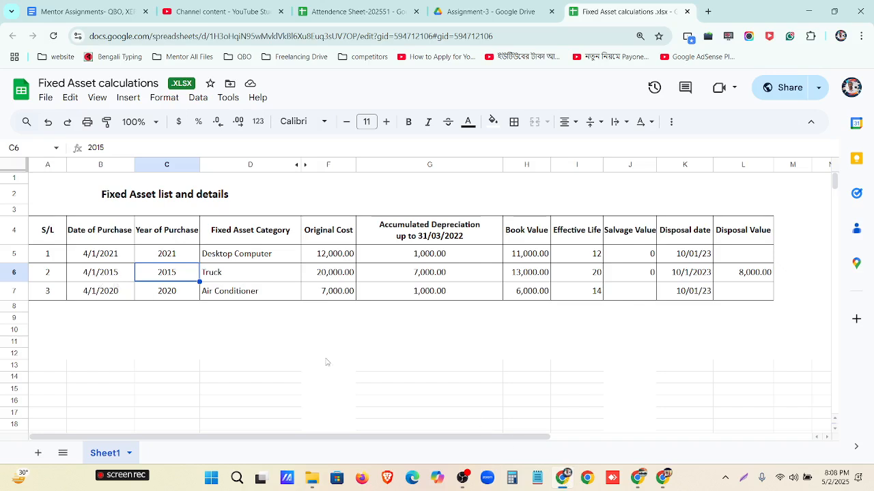
pyautogui.click(563, 479)
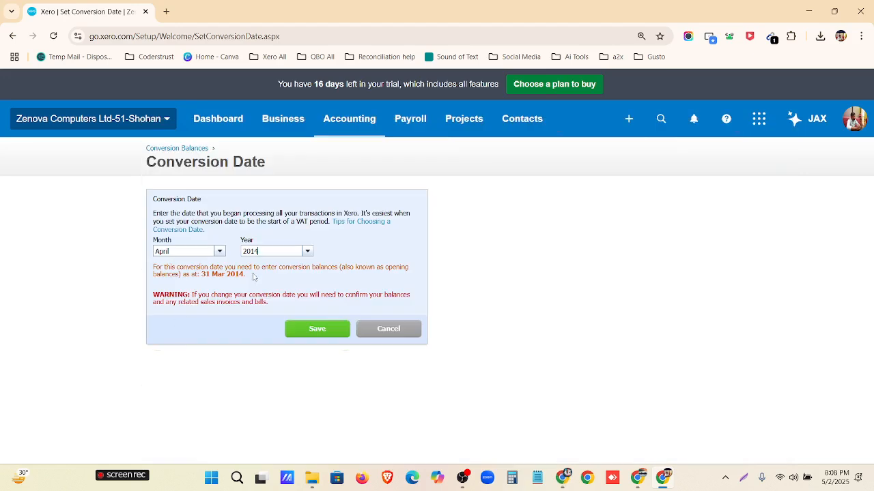
pyautogui.click(313, 328)
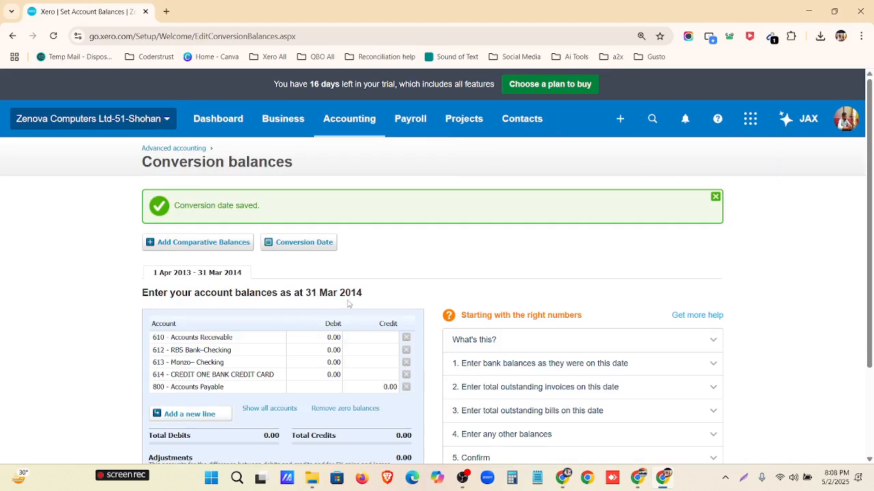
# Show all accounts in the conversion balances and look through the full list
pyautogui.click(274, 409)
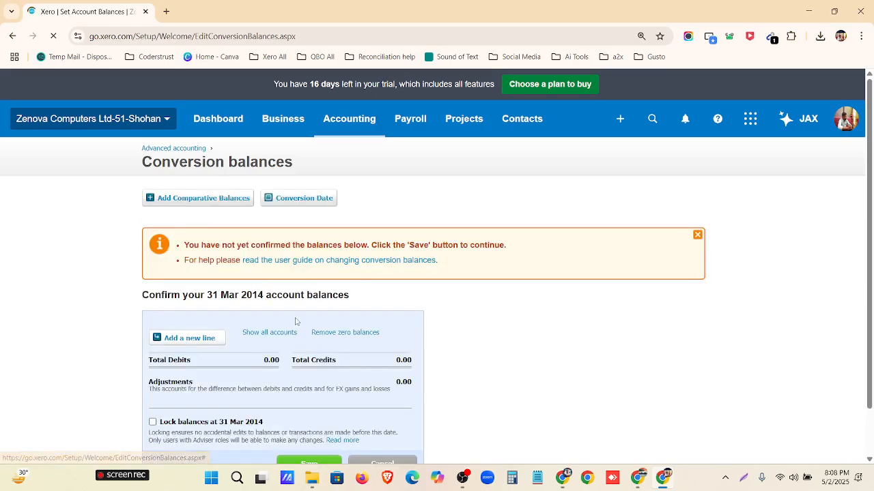
pyautogui.scroll(-8, 345, 353)
pyautogui.scroll(-10, 345, 352)
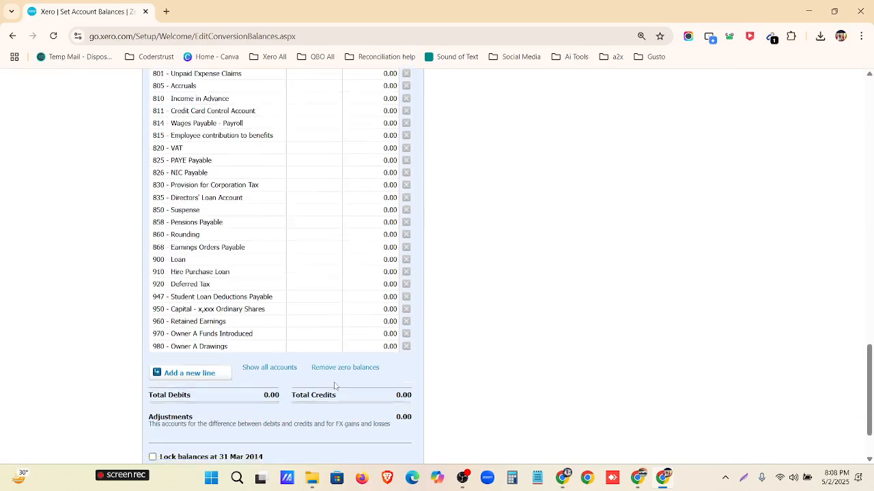
pyautogui.scroll(20, 292, 376)
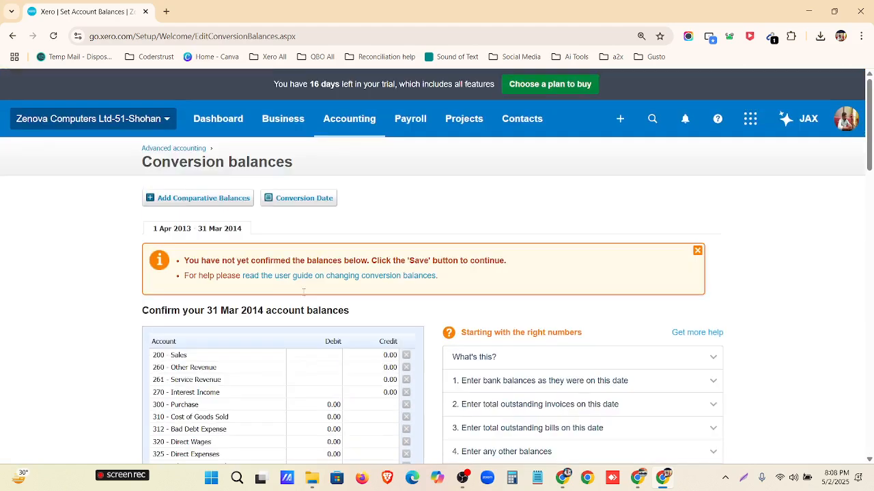
# Open Fixed assets from the Advanced accounting page
pyautogui.click(349, 118)
pyautogui.click(351, 206)
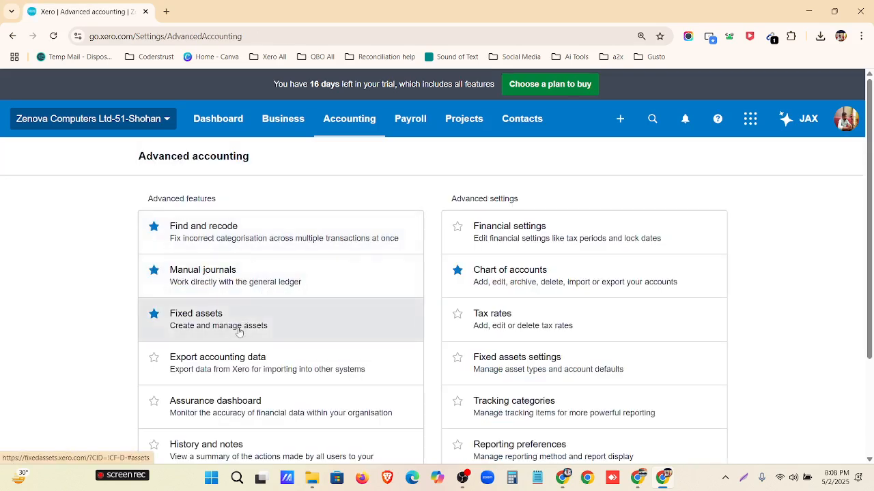
pyautogui.click(239, 331)
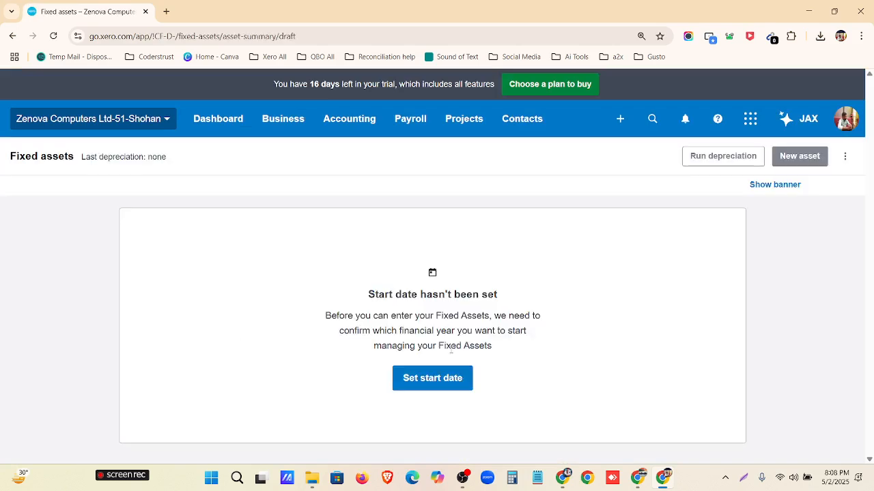
# Set the fixed assets start date to 1 Apr 2014 and save it
pyautogui.click(445, 381)
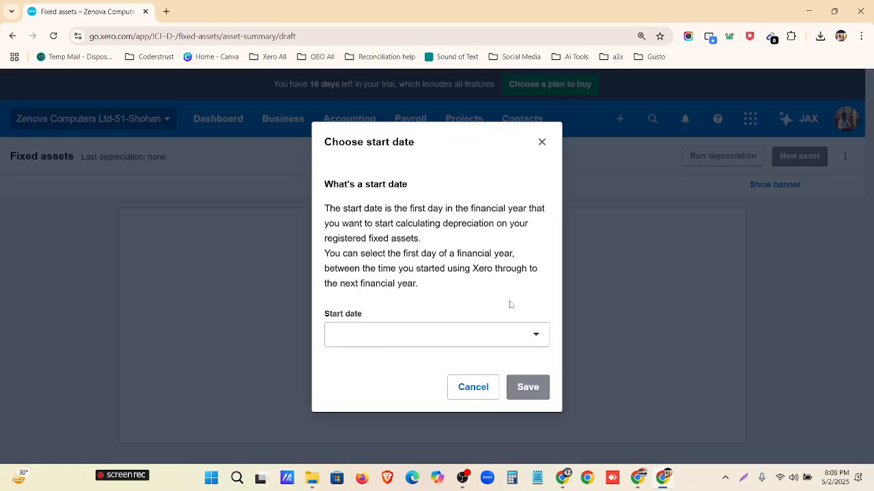
pyautogui.click(534, 335)
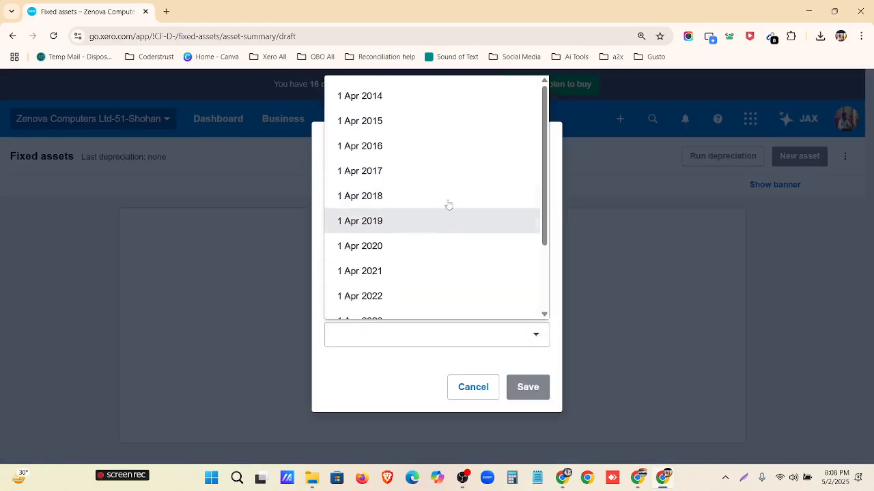
pyautogui.scroll(-2, 437, 226)
pyautogui.scroll(2, 434, 299)
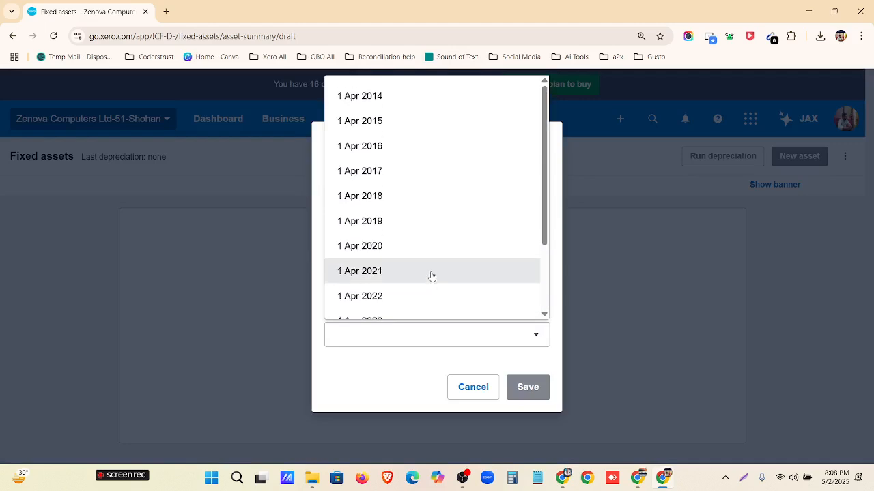
pyautogui.scroll(-2, 436, 171)
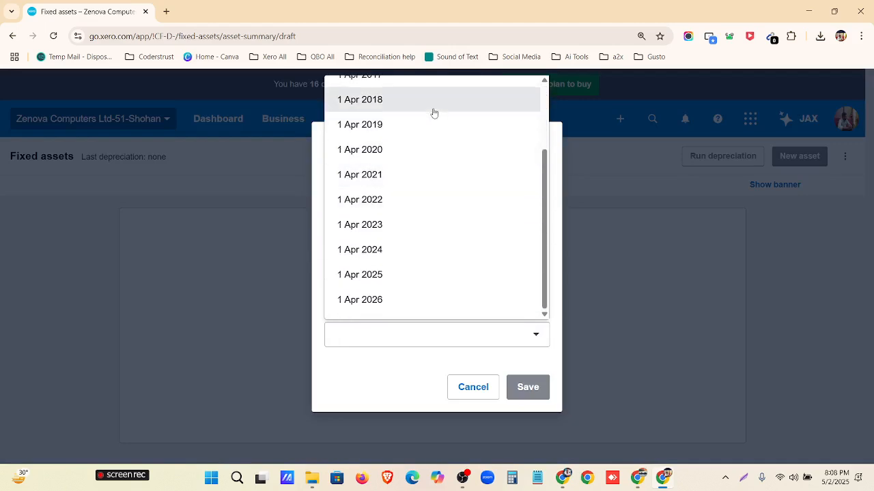
pyautogui.scroll(3, 416, 205)
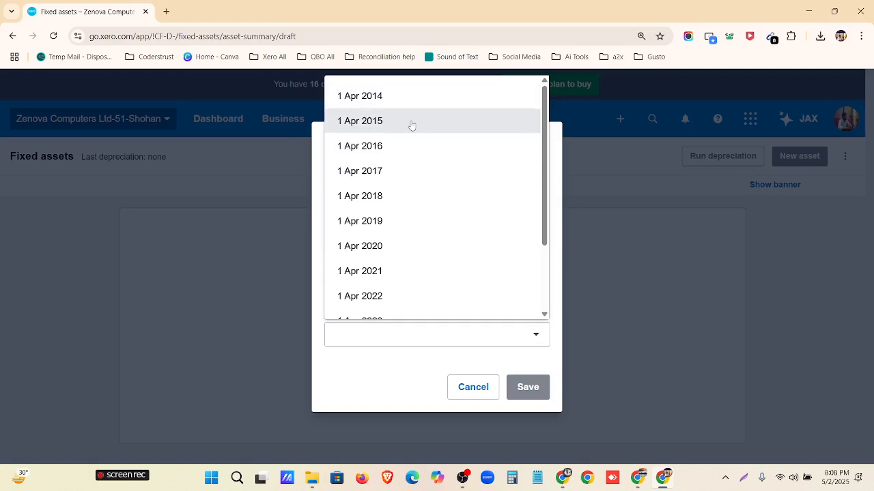
pyautogui.click(407, 95)
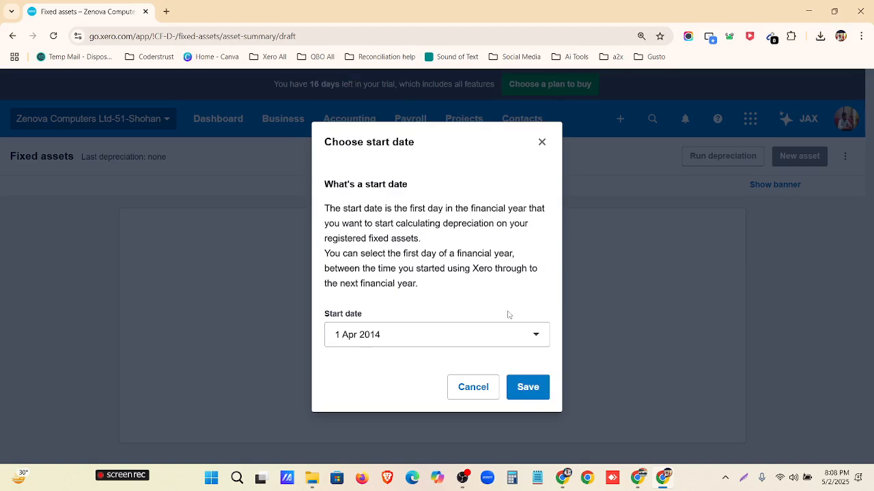
pyautogui.click(531, 384)
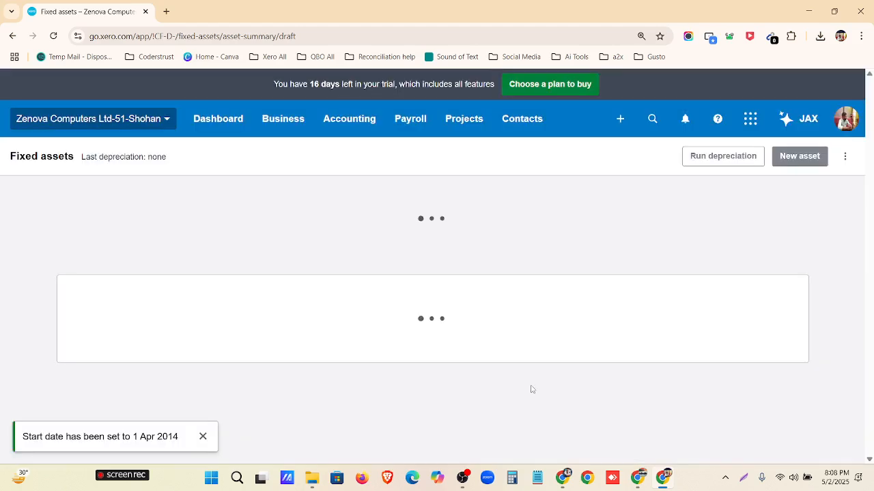
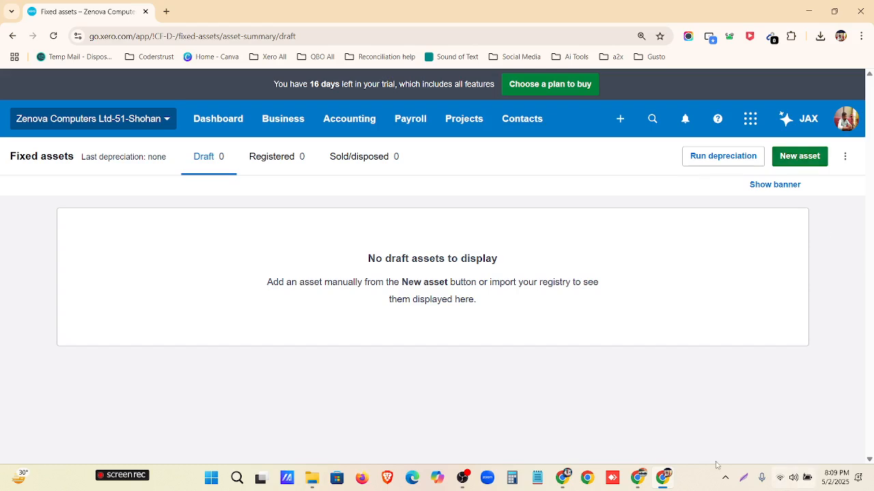
# Copy "Desktop Computer" from the Fixed Asset calculations sheet in Google Sheets and use it as the name of a new asset in Xero
pyautogui.click(565, 478)
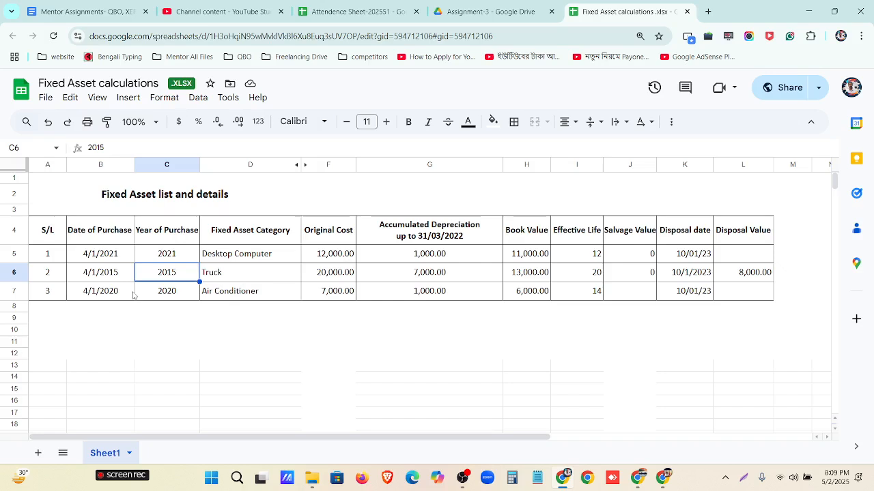
pyautogui.click(250, 257)
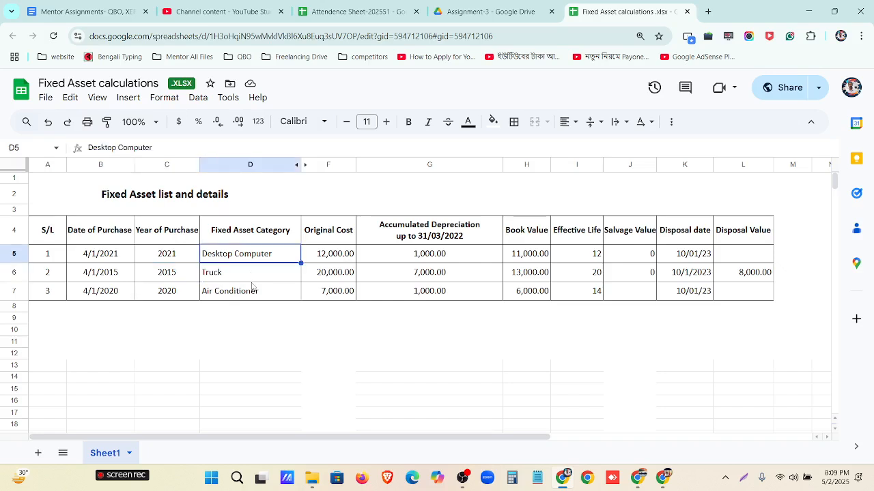
pyautogui.hotkey('ctrl', 'c')
pyautogui.click(665, 478)
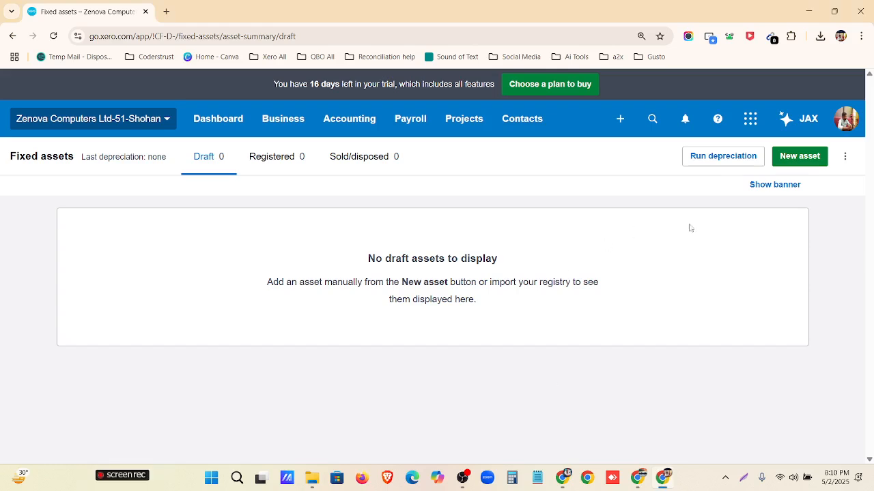
pyautogui.click(802, 158)
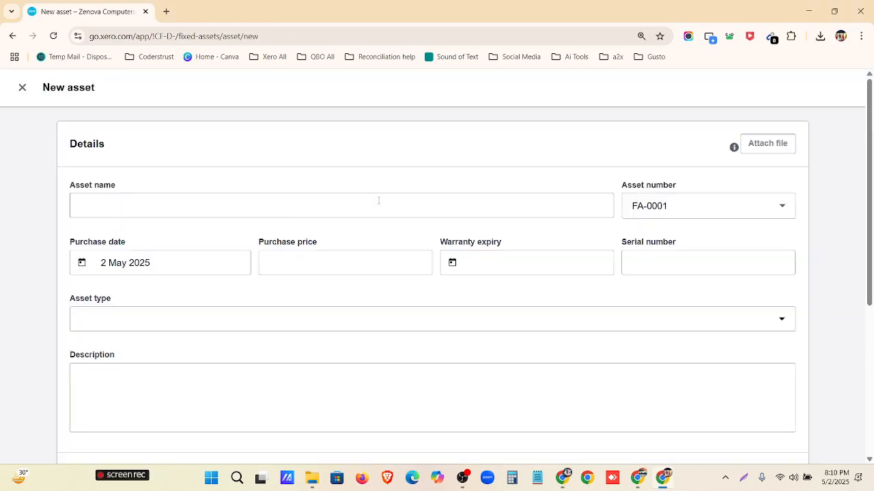
pyautogui.click(237, 207)
pyautogui.hotkey('ctrl', 'v')
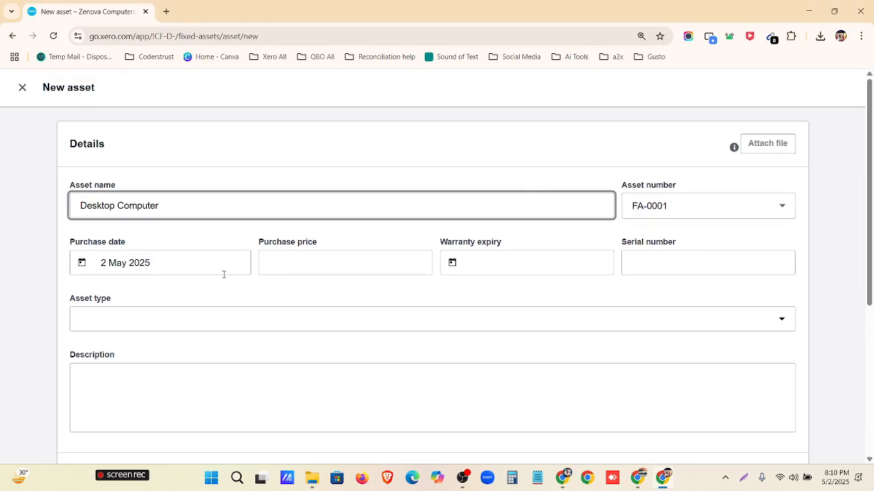
# Check the Desktop Computer's purchase date in the sheet and set the new asset's purchase date to 1 Mar 2021
pyautogui.click(563, 483)
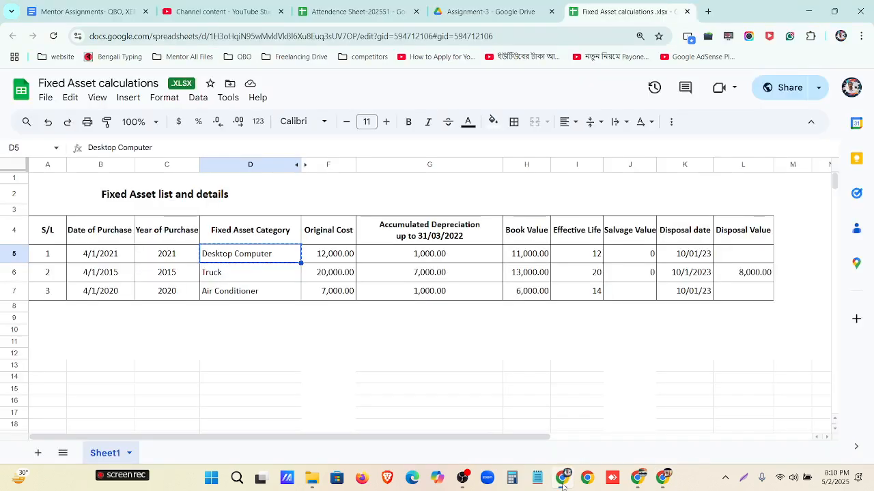
pyautogui.click(563, 482)
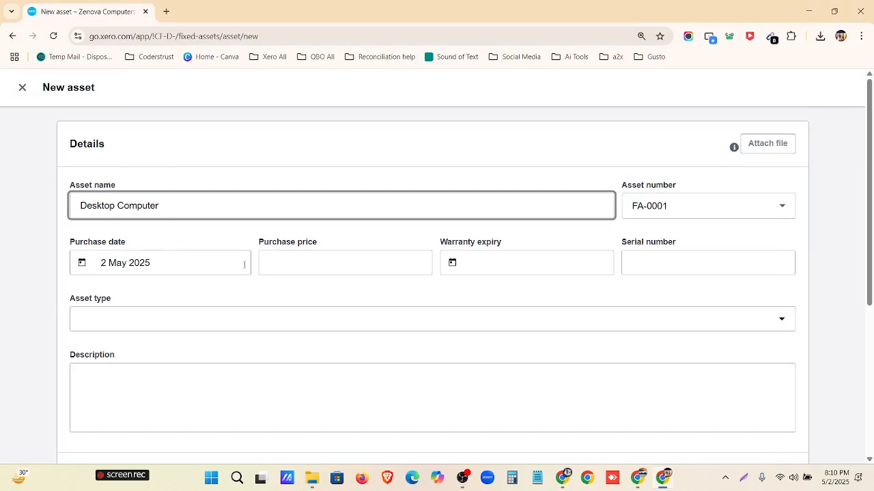
pyautogui.click(241, 263)
pyautogui.click(140, 296)
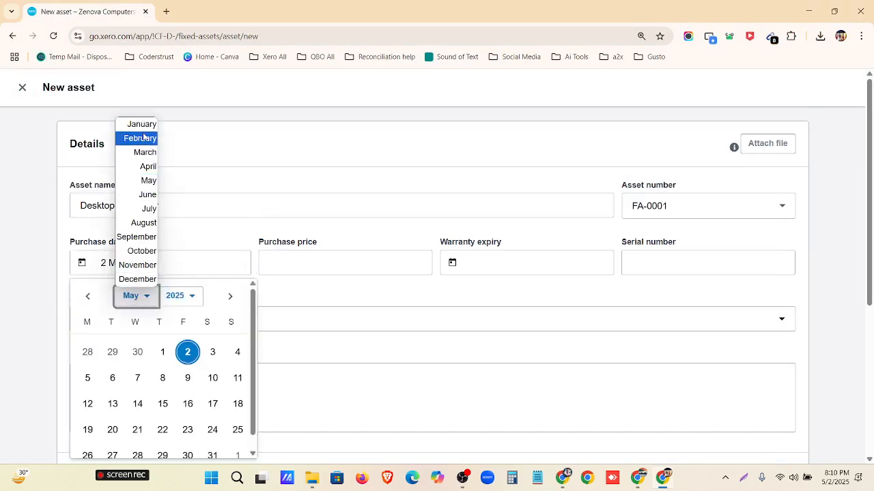
pyautogui.click(194, 302)
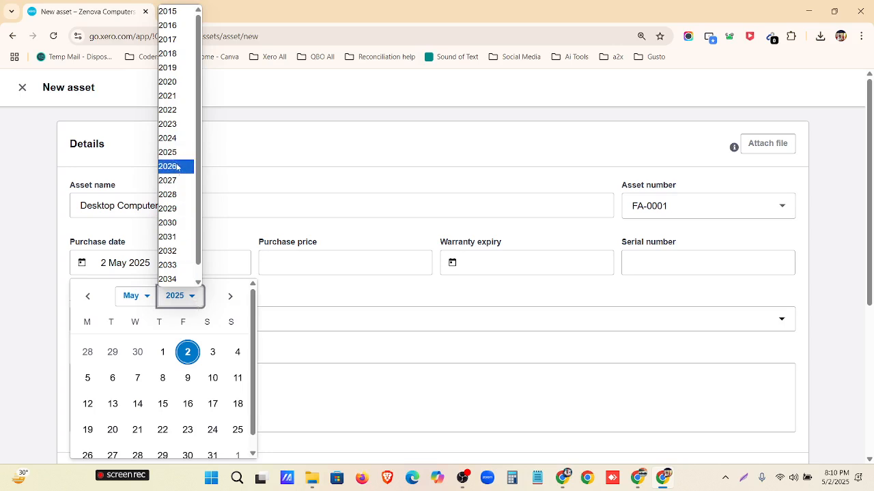
pyautogui.click(176, 96)
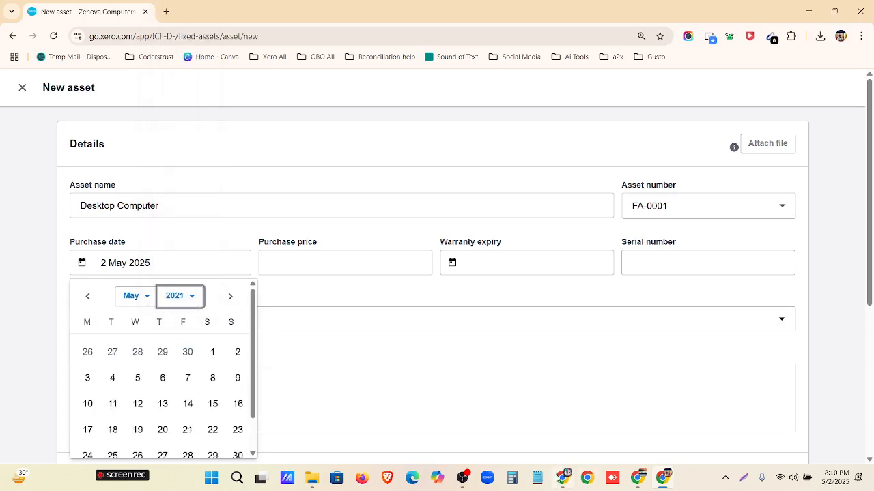
pyautogui.click(552, 476)
pyautogui.click(108, 260)
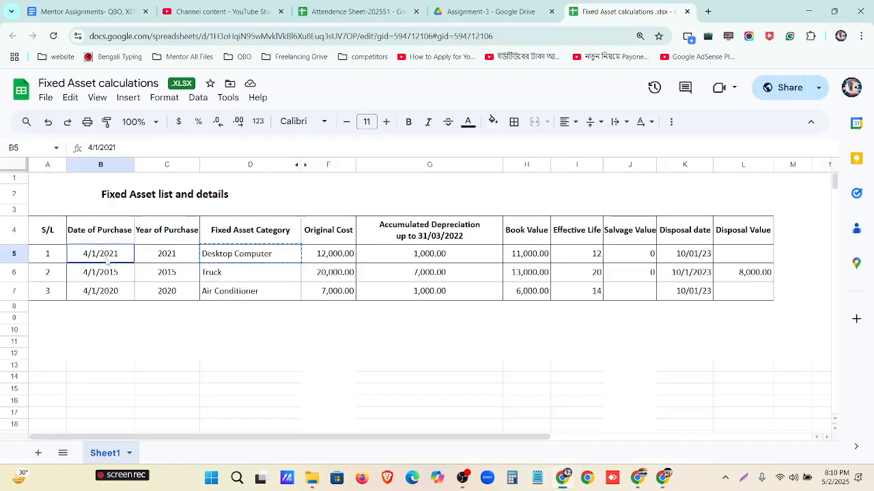
pyautogui.click(662, 476)
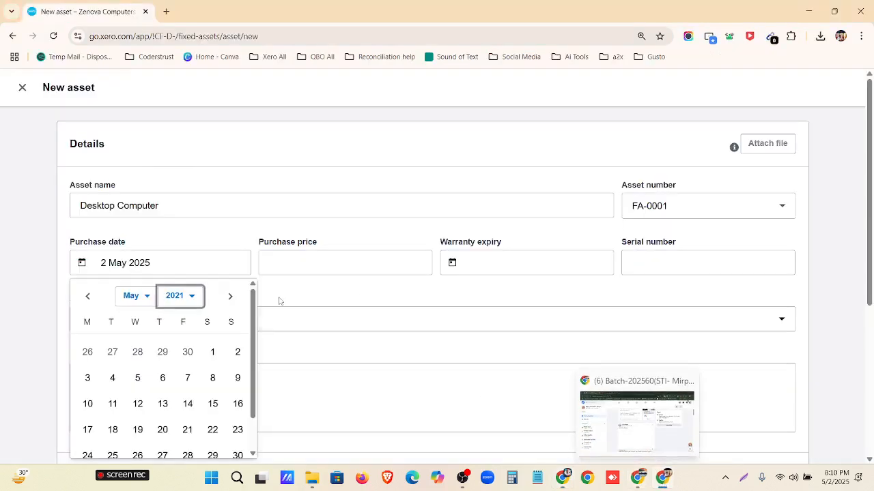
pyautogui.click(136, 296)
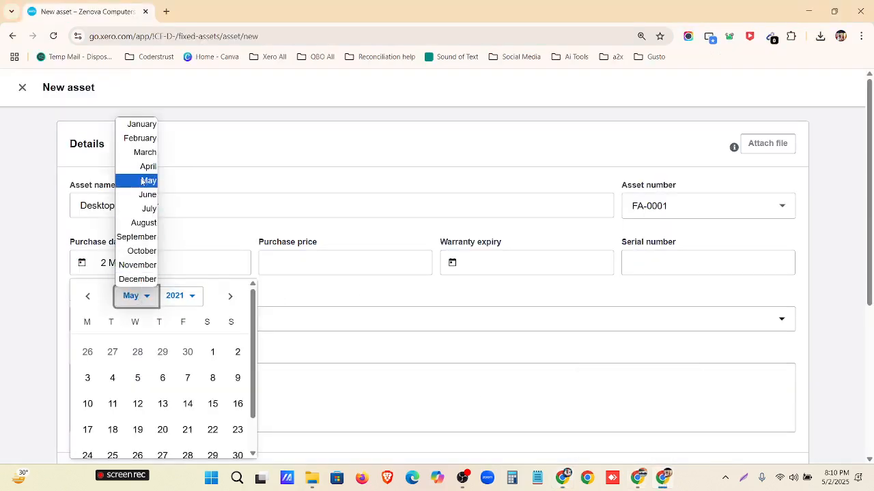
pyautogui.click(140, 152)
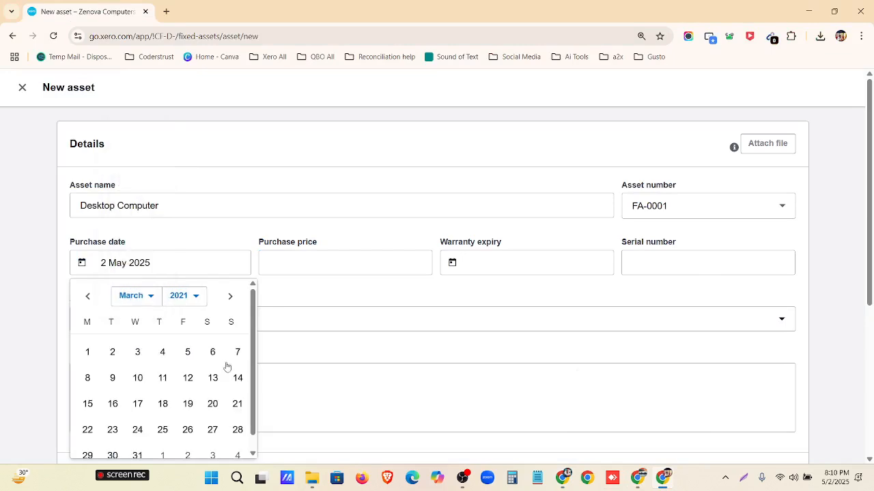
pyautogui.click(88, 353)
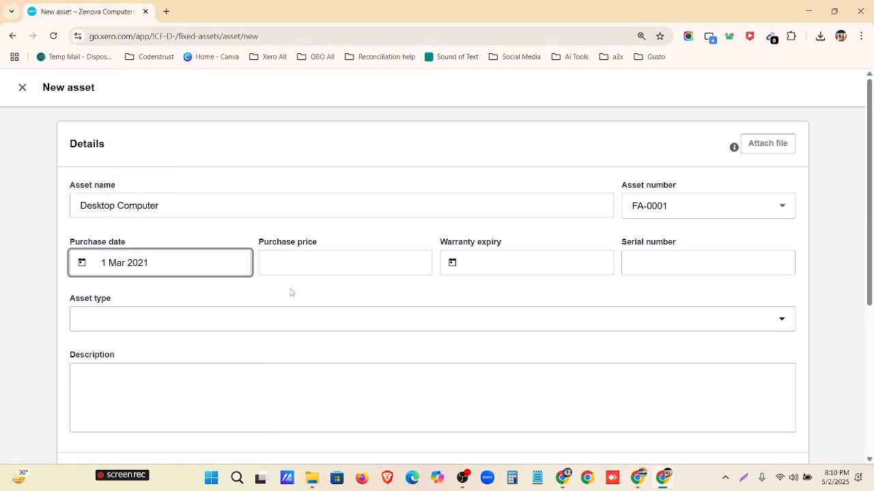
# Copy the Desktop Computer's original cost from the Fixed Asset sheet in Google Sheets and set the purchase price in Xero to 12000.00
pyautogui.click(564, 480)
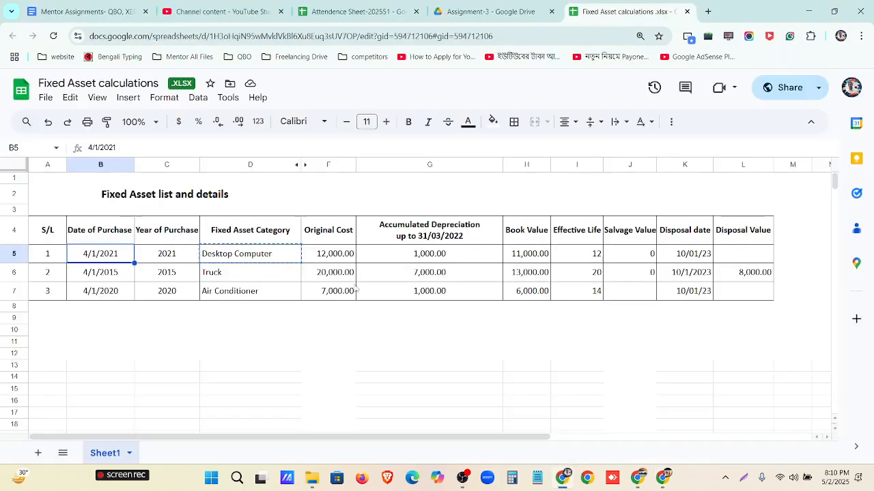
pyautogui.click(346, 258)
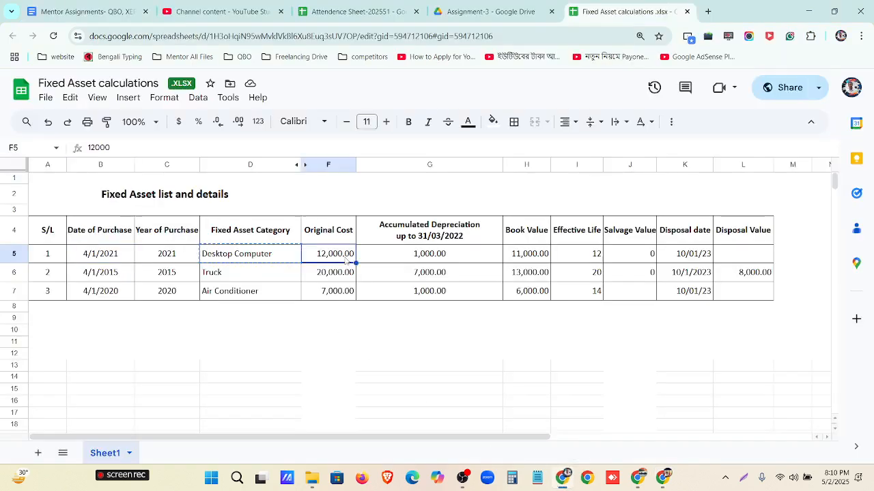
pyautogui.hotkey('ctrl', 'c')
pyautogui.click(662, 479)
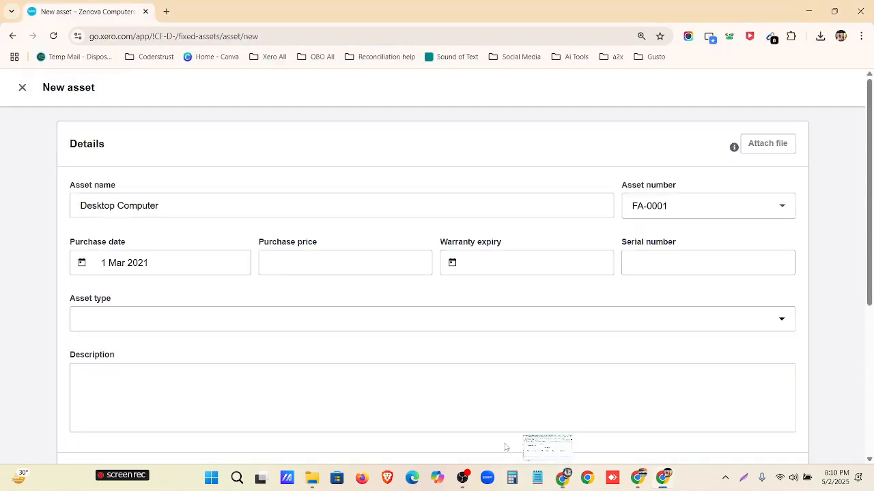
pyautogui.click(321, 259)
pyautogui.hotkey('ctrl', 'v')
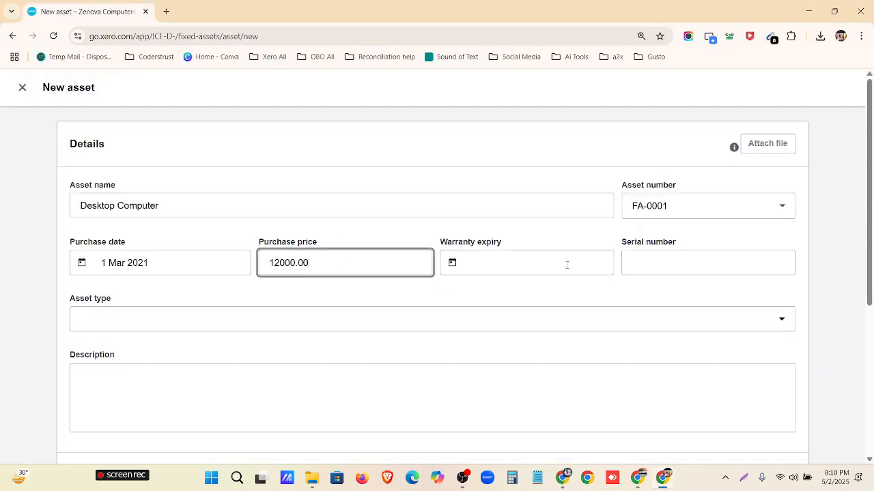
pyautogui.scroll(-1, 98, 307)
pyautogui.click(136, 269)
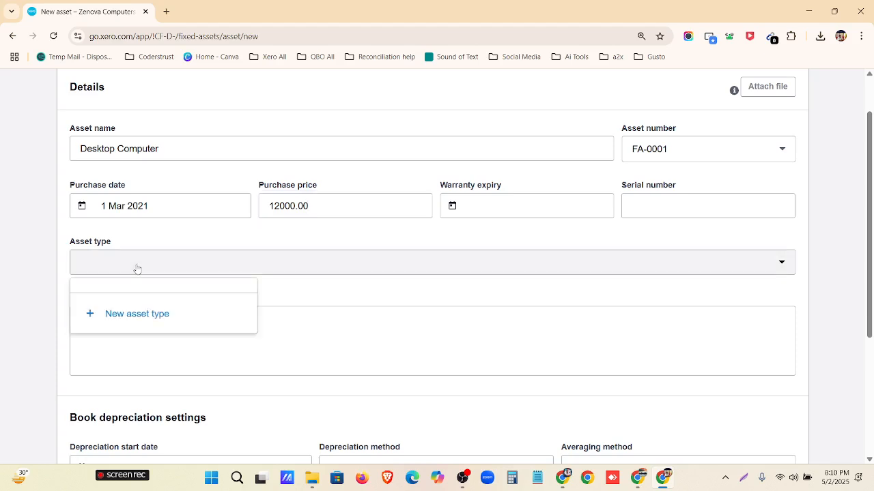
pyautogui.click(137, 316)
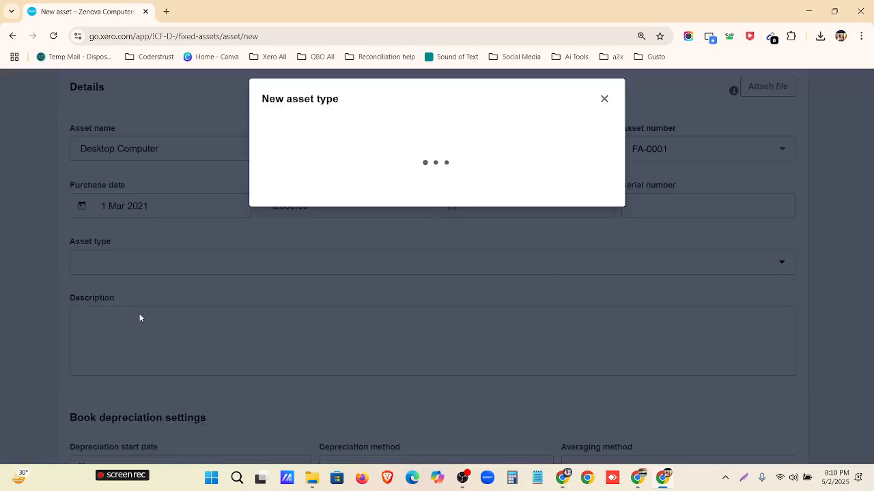
pyautogui.click(326, 148)
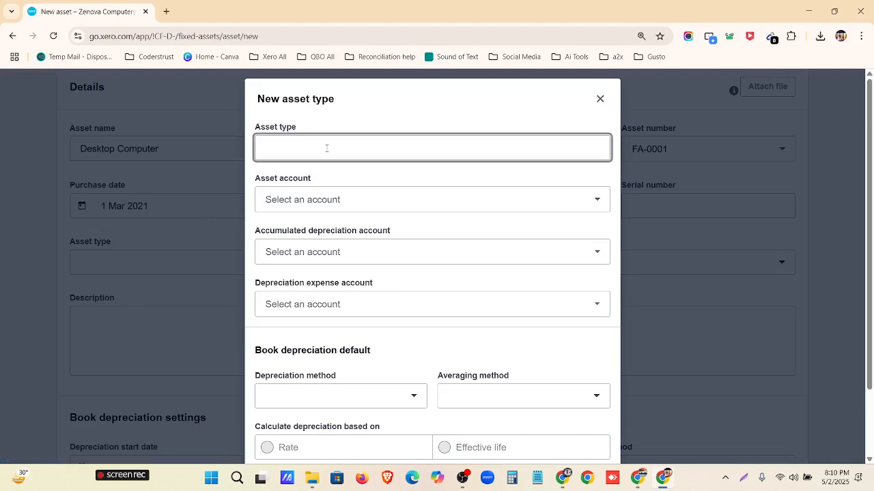
pyautogui.hotkey('ctrl', 'v')
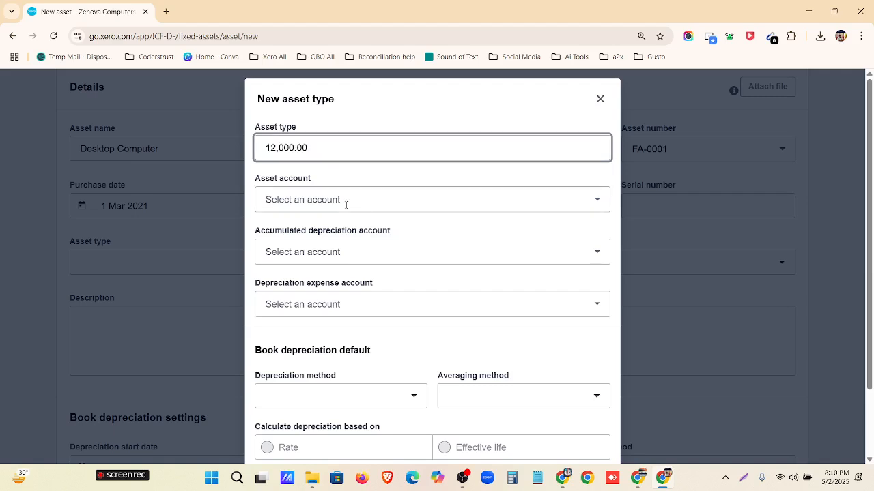
pyautogui.click(346, 202)
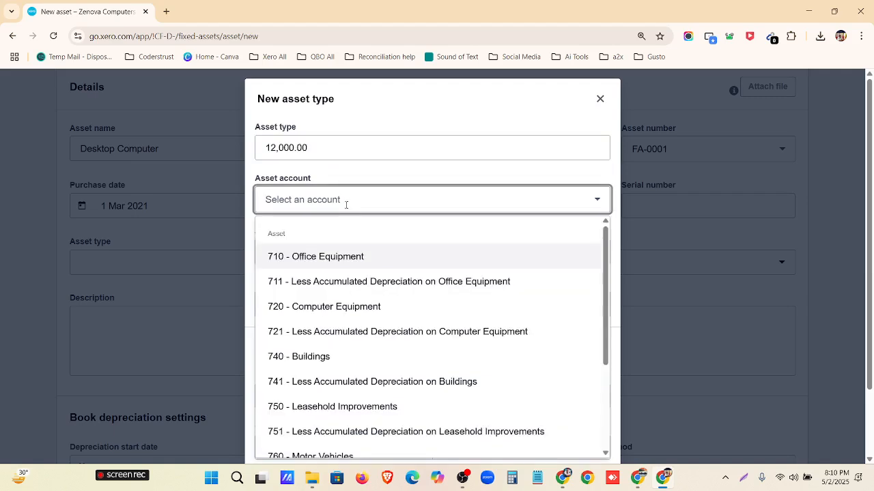
pyautogui.hotkey('ctrl', 'v')
pyautogui.press('BackSpace')
pyautogui.press('BackSpace')
pyautogui.press('BackSpace')
pyautogui.press('BackSpace')
pyautogui.press('BackSpace')
pyautogui.press('BackSpace')
pyautogui.press('BackSpace')
pyautogui.press('BackSpace')
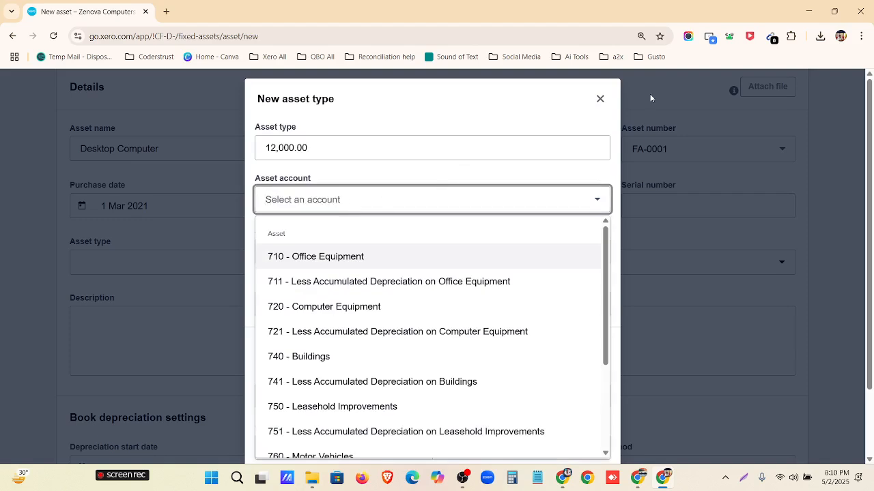
pyautogui.click(415, 147)
pyautogui.moveTo(414, 148); pyautogui.dragTo(209, 149)
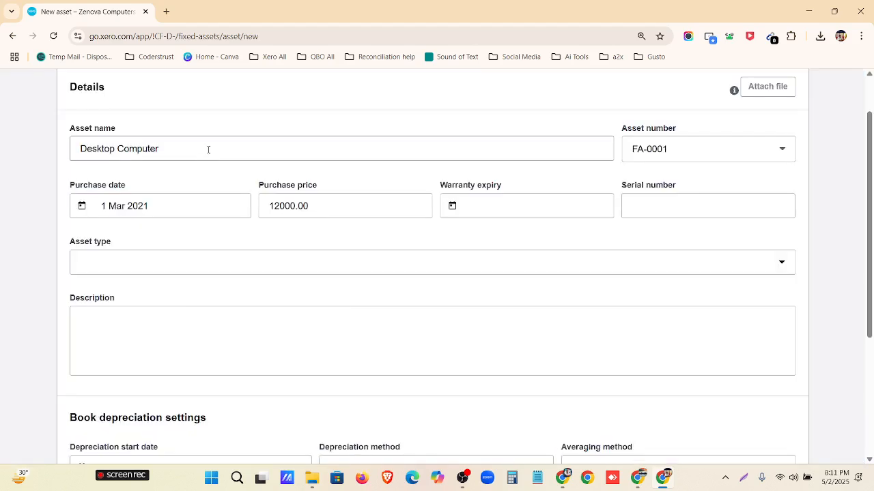
# Start a new asset type and search its asset account choices for "desk"
pyautogui.click(253, 260)
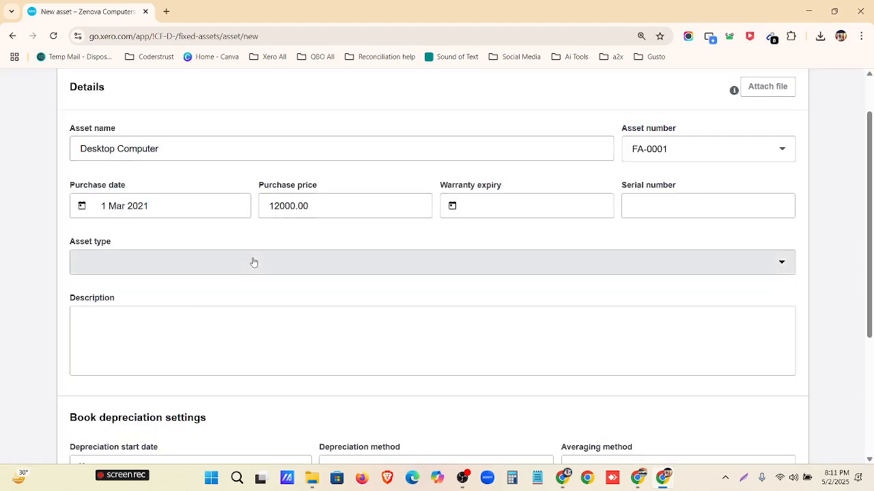
pyautogui.click(129, 311)
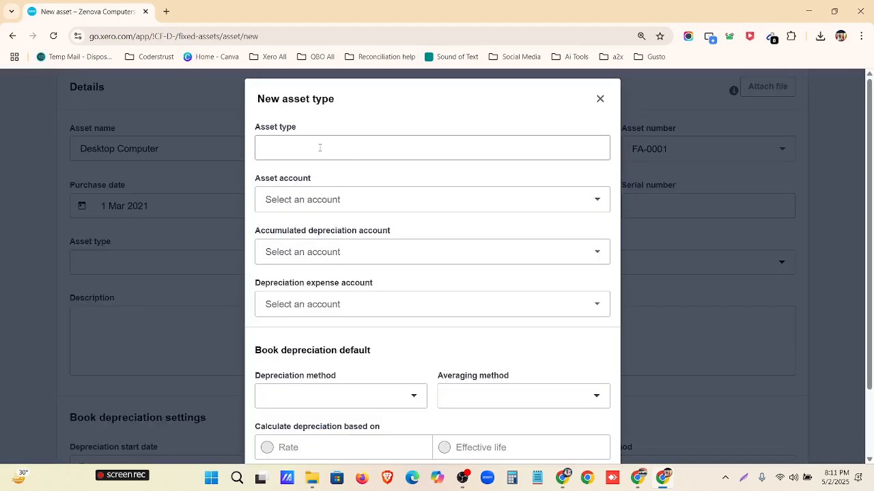
pyautogui.click(306, 198)
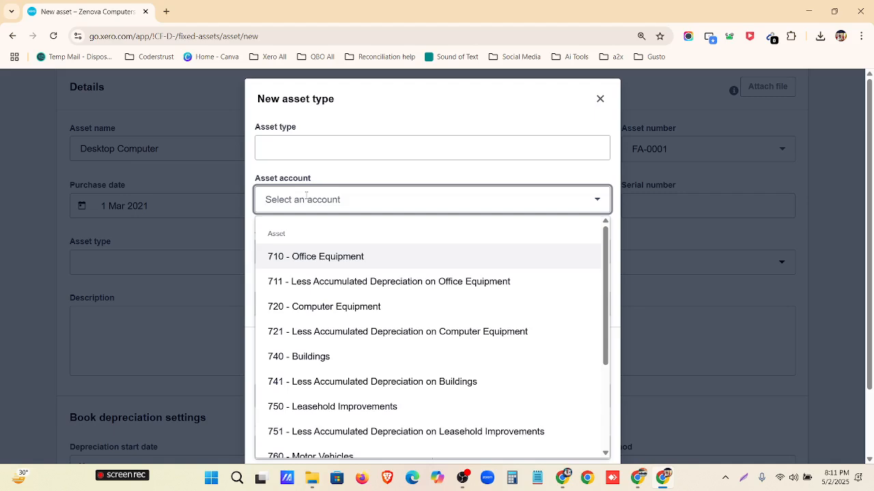
pyautogui.write('desk')
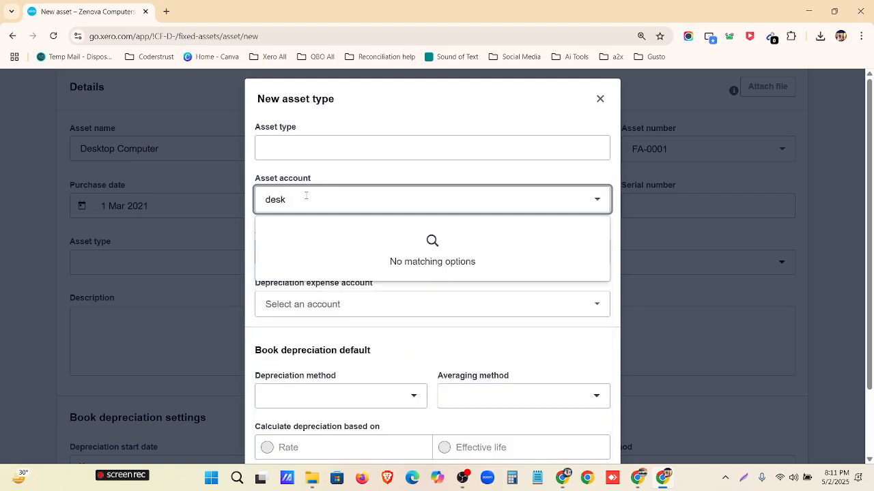
pyautogui.click(332, 179)
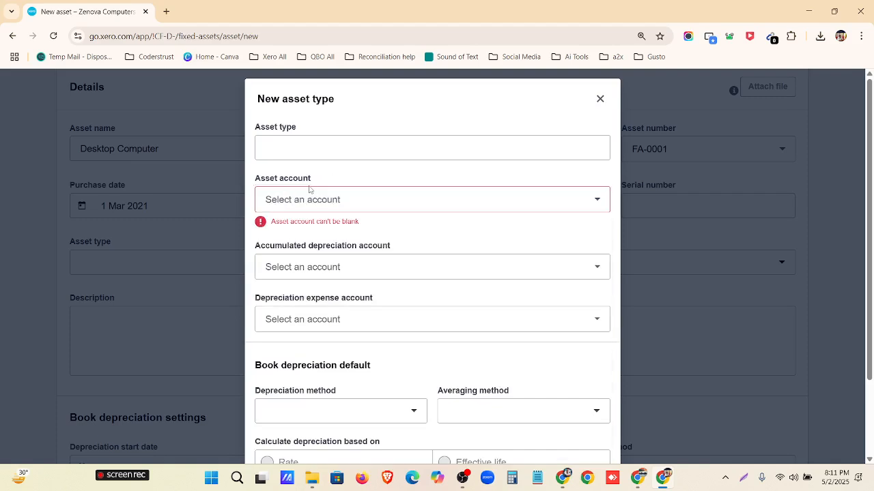
pyautogui.click(233, 187)
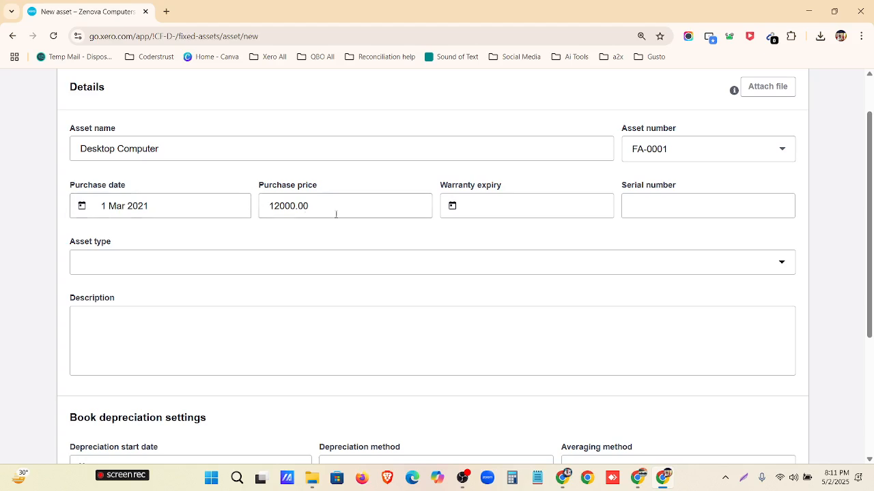
# Close the new asset type form and leave the Desktop Computer asset without saving it
pyautogui.click(322, 263)
pyautogui.click(199, 306)
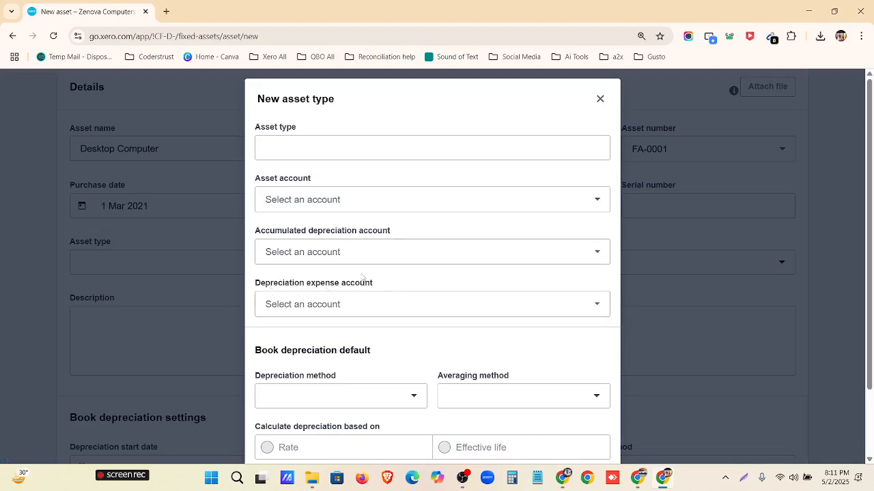
pyautogui.click(600, 98)
pyautogui.scroll(1, 344, 159)
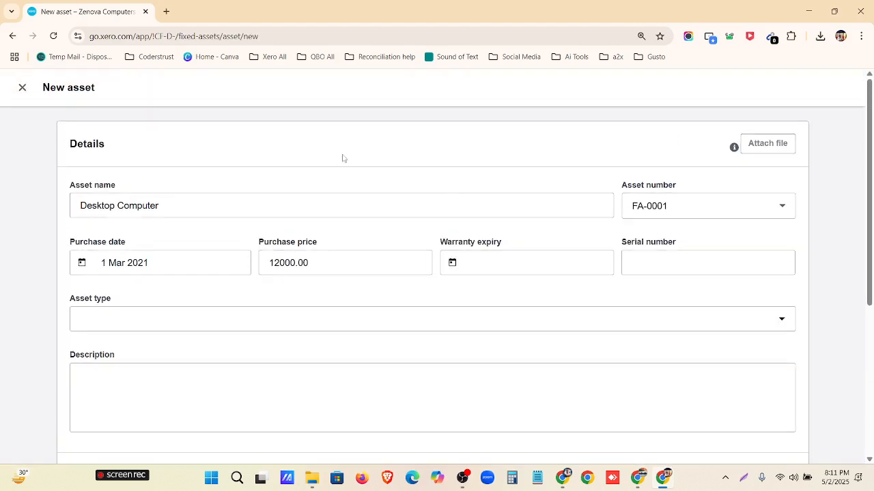
pyautogui.click(23, 88)
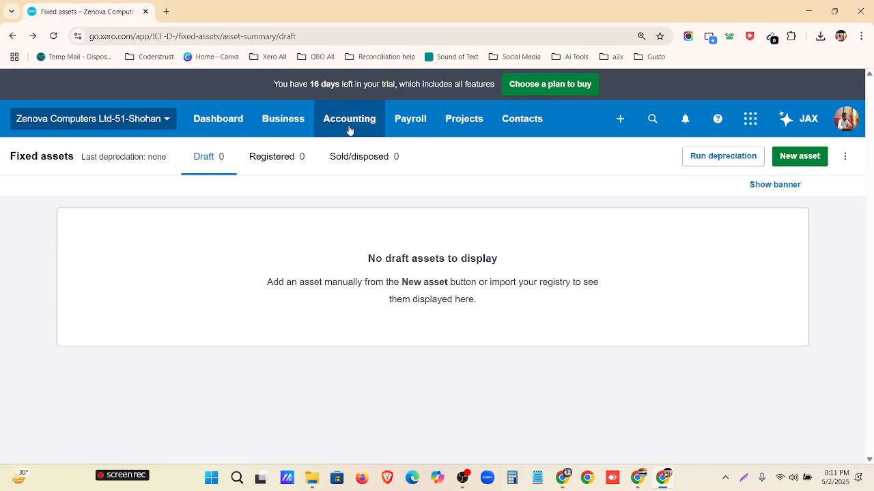
# Open the chart of accounts from the advanced accounting settings and show only the asset accounts
pyautogui.click(349, 130)
pyautogui.click(366, 211)
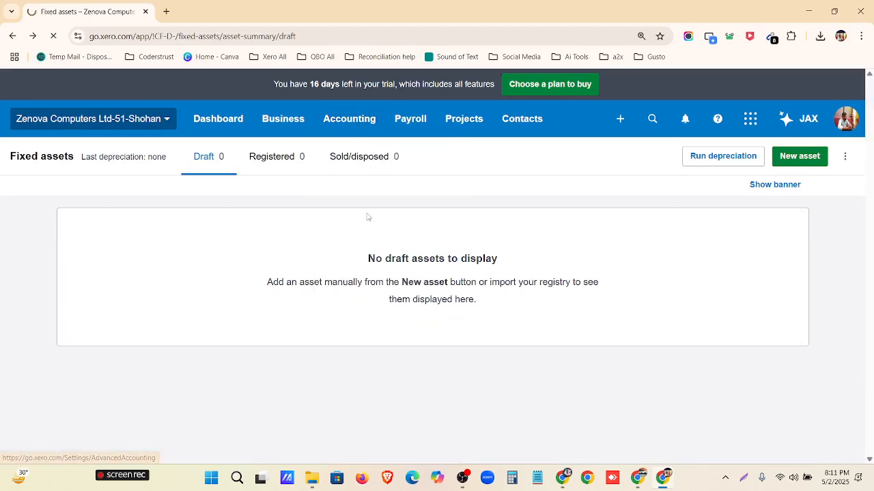
pyautogui.click(521, 276)
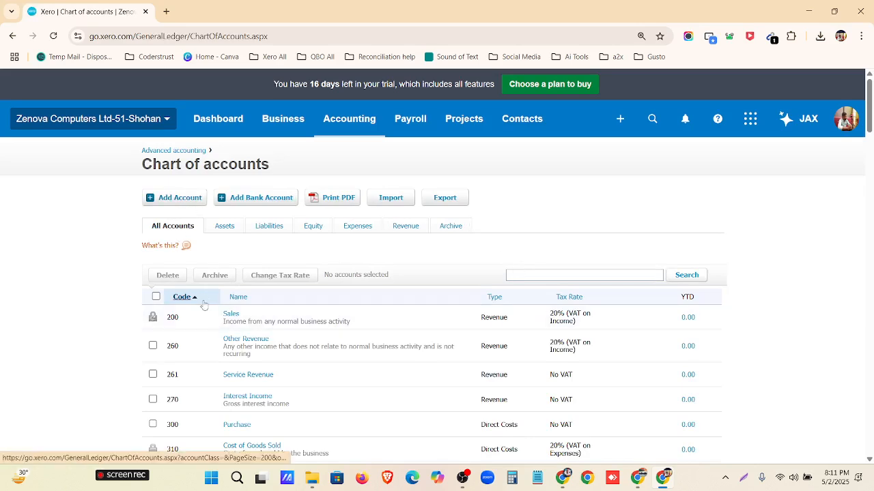
pyautogui.click(234, 229)
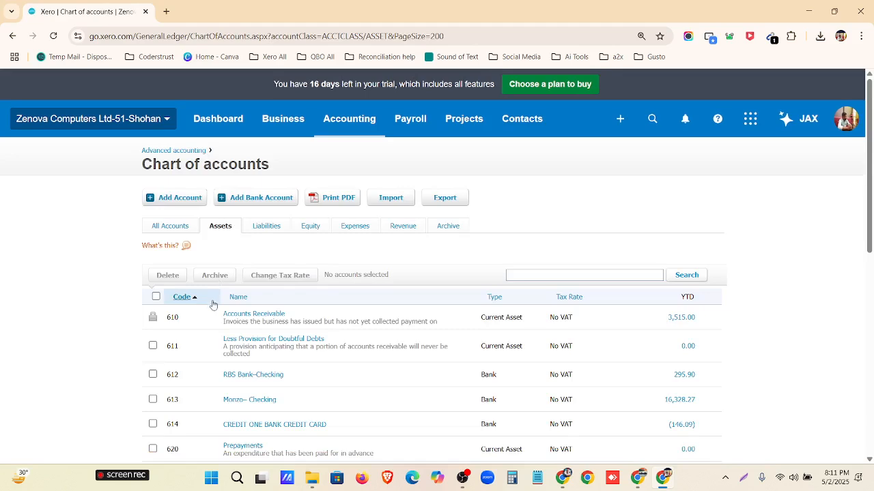
# Check which asset account codes are in use and start a new Fixed Asset account with code 730
pyautogui.scroll(-1, 205, 307)
pyautogui.scroll(-1, 191, 307)
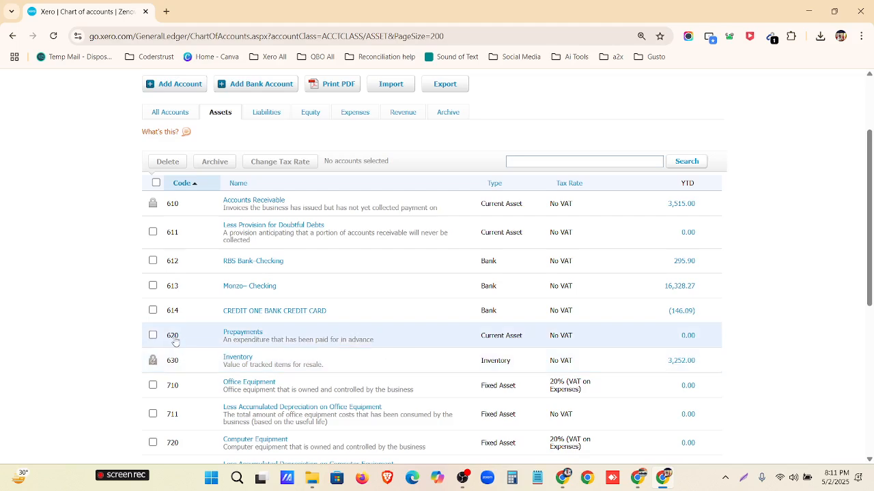
pyautogui.scroll(-1, 181, 342)
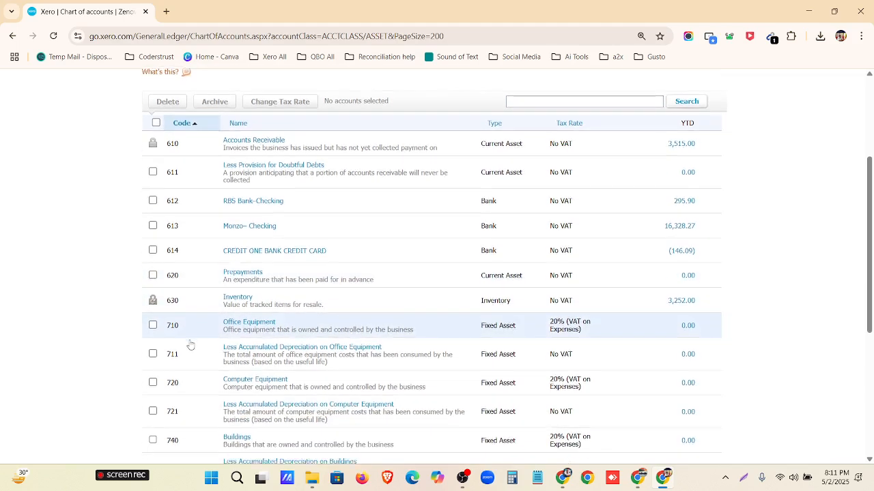
pyautogui.scroll(-1, 191, 345)
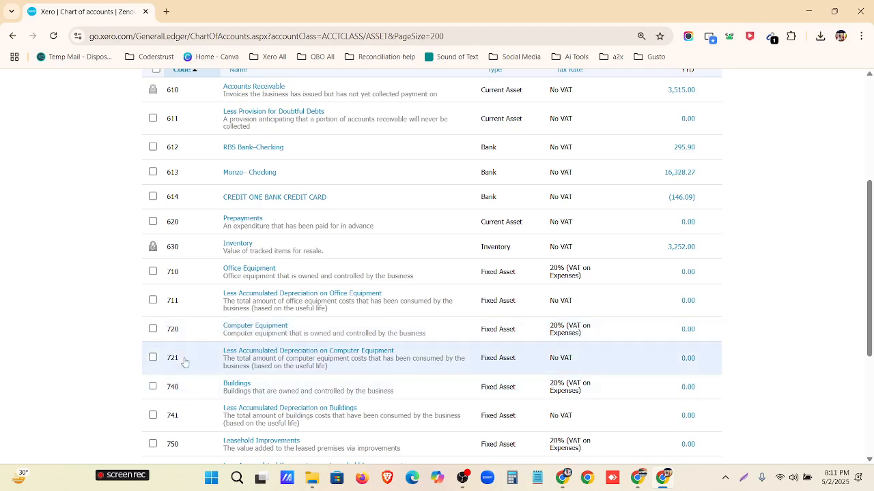
pyautogui.scroll(4, 198, 372)
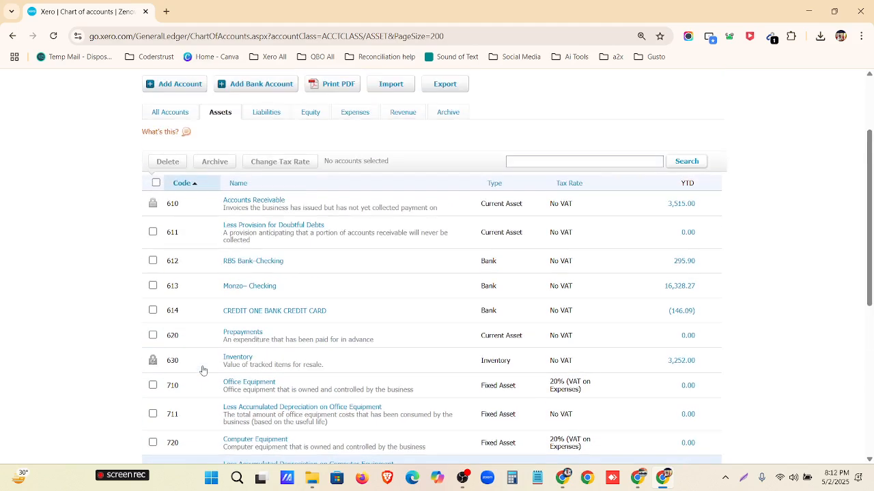
pyautogui.click(186, 203)
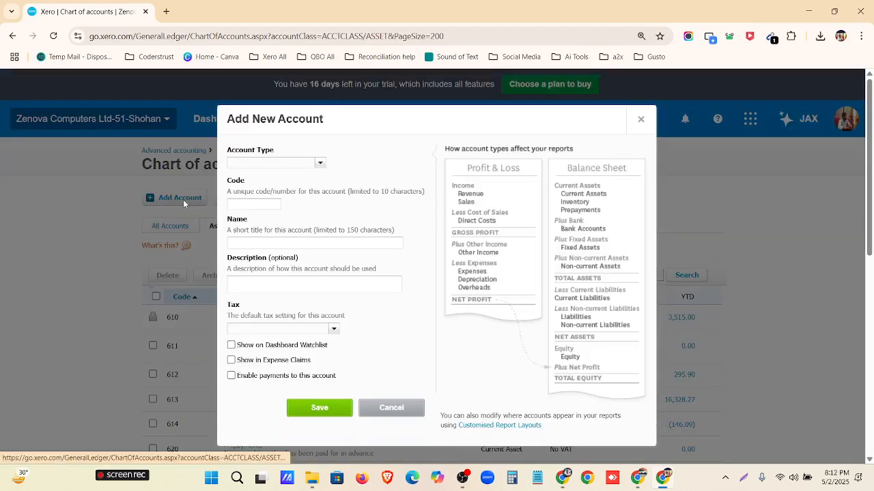
pyautogui.click(320, 163)
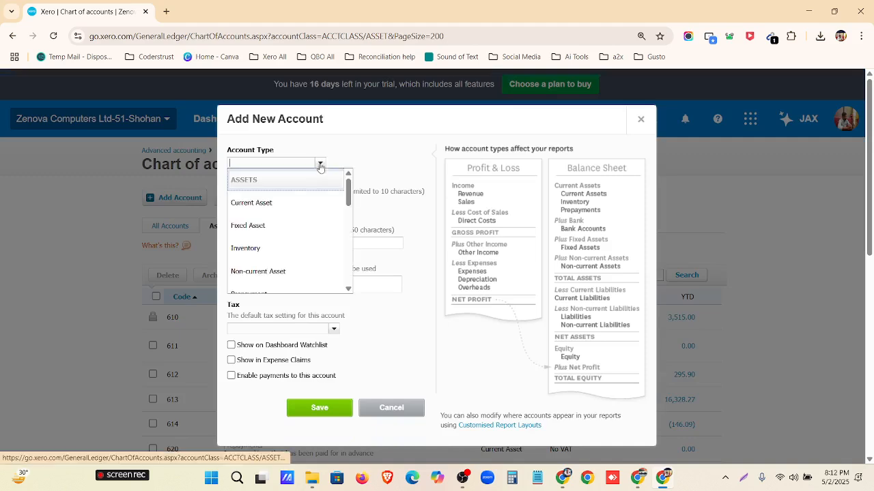
pyautogui.click(290, 229)
pyautogui.click(240, 203)
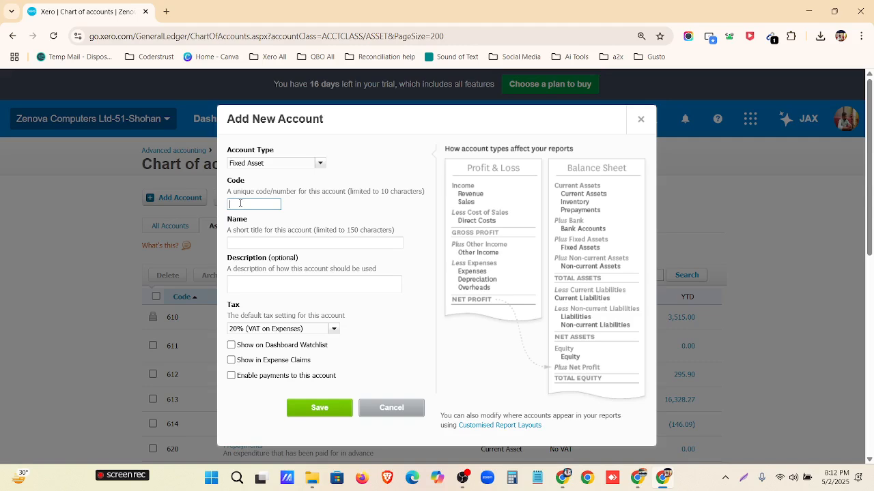
pyautogui.click(261, 244)
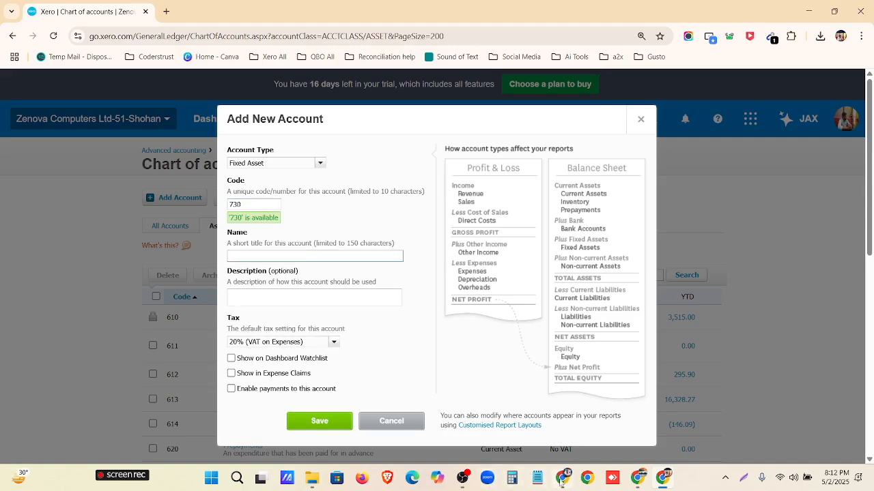
# Copy the Desktop Computer category from the Fixed Asset calculations sheet into the new account's name and description in Xero
pyautogui.click(562, 478)
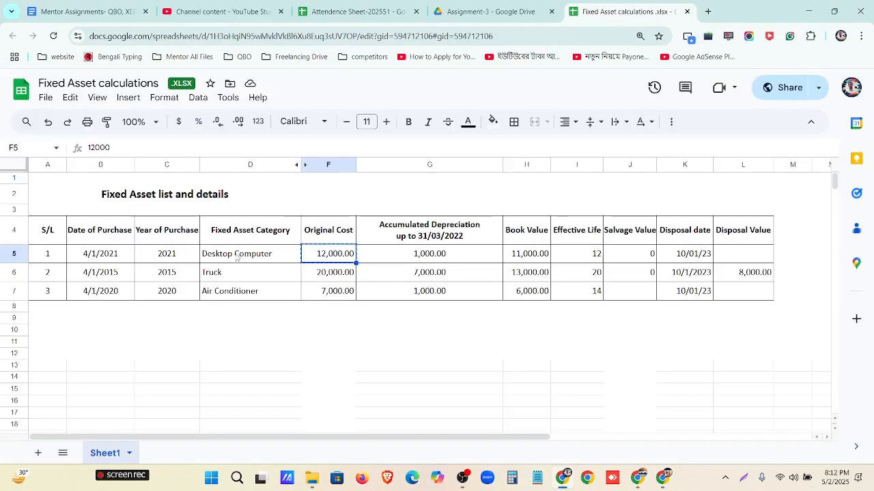
pyautogui.click(238, 256)
pyautogui.hotkey('ctrl', 'c')
pyautogui.hotkey('alt', 'Tab')
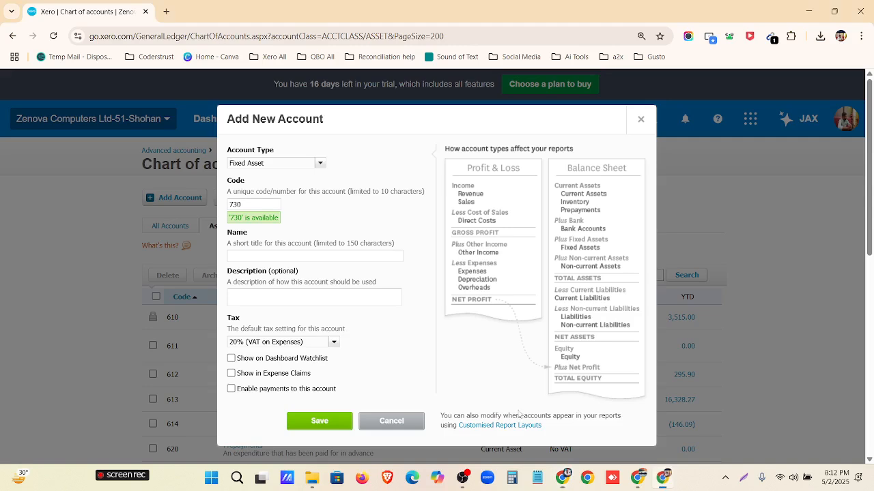
pyautogui.hotkey('ctrl', 'v')
pyautogui.click(282, 293)
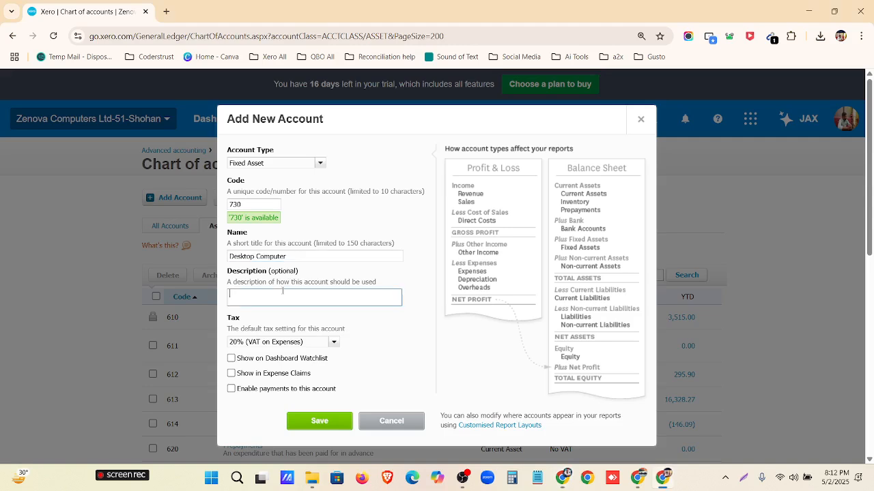
pyautogui.hotkey('ctrl', 'v')
# Set the Desktop Computer account's default tax to No VAT and save the account
pyautogui.click(334, 342)
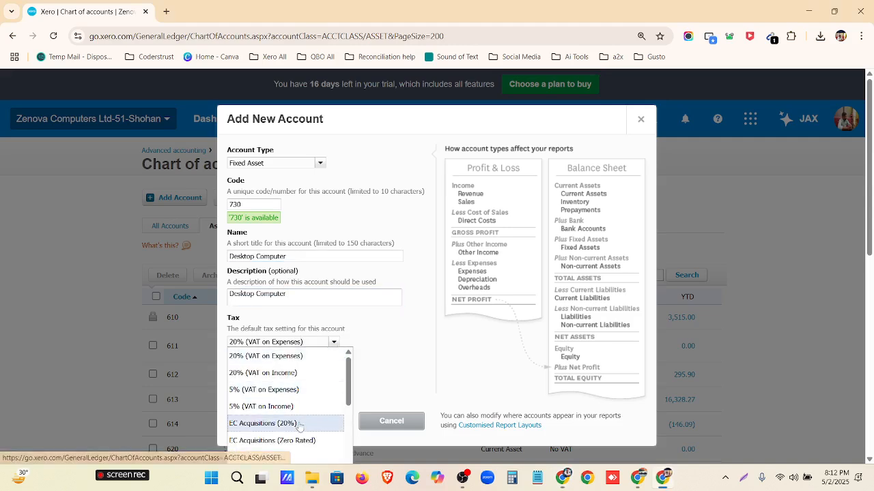
pyautogui.scroll(-3, 287, 410)
pyautogui.click(280, 378)
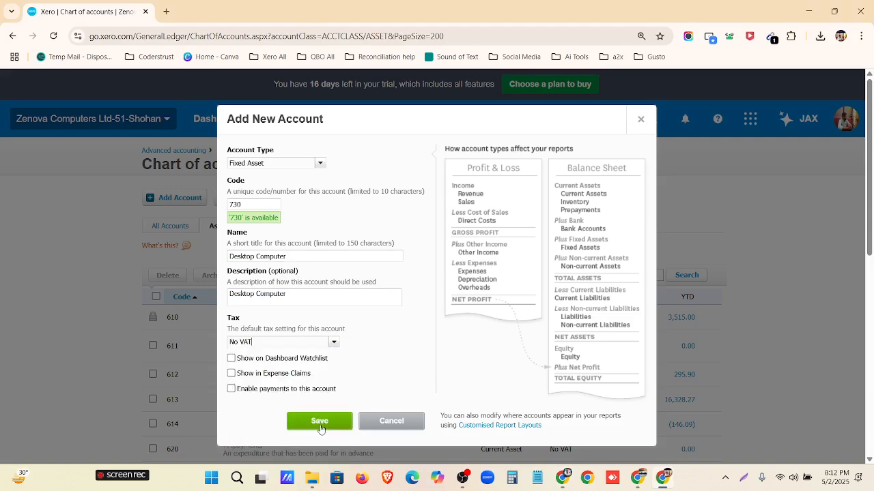
pyautogui.click(320, 422)
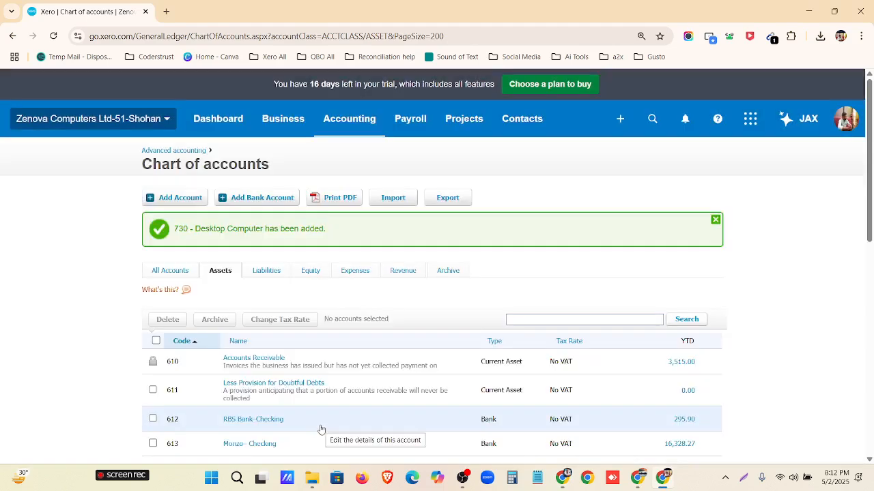
# Start another new account of type Fixed Asset with code 732
pyautogui.click(195, 197)
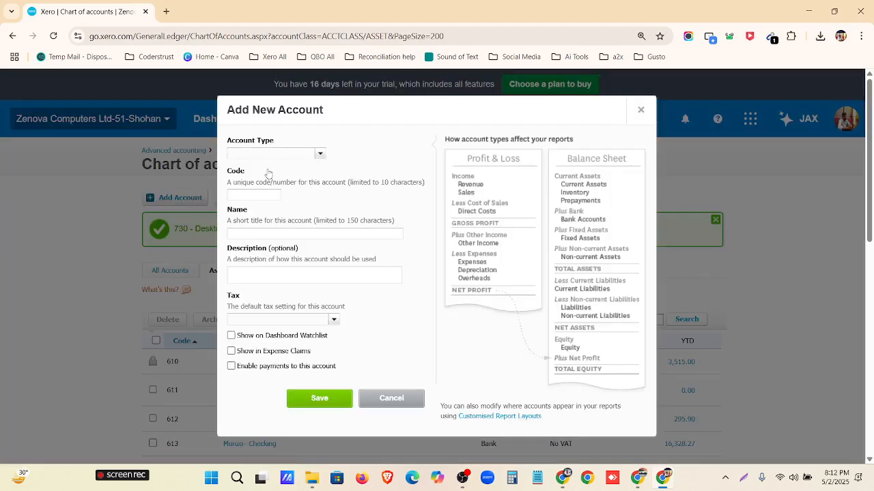
pyautogui.click(318, 155)
pyautogui.click(284, 214)
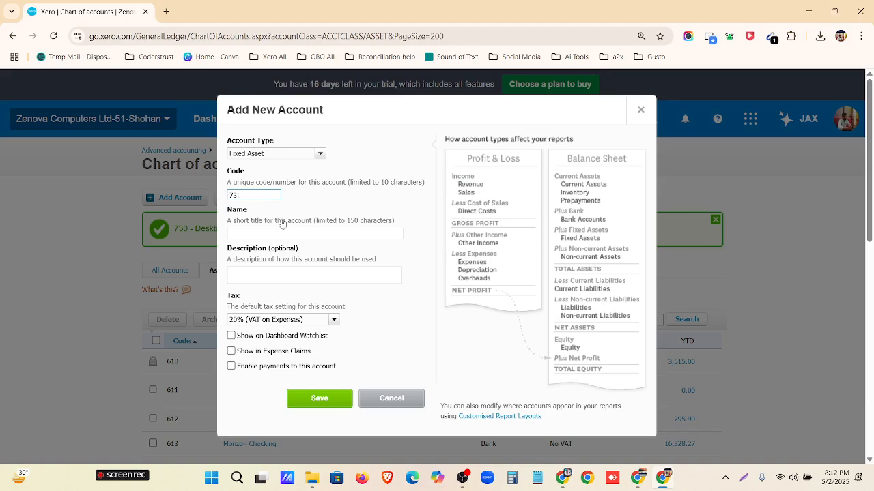
# Copy the Truck category from the Fixed Asset calculations sheet into the name and description of account 732 in Xero
pyautogui.click(562, 478)
pyautogui.click(216, 273)
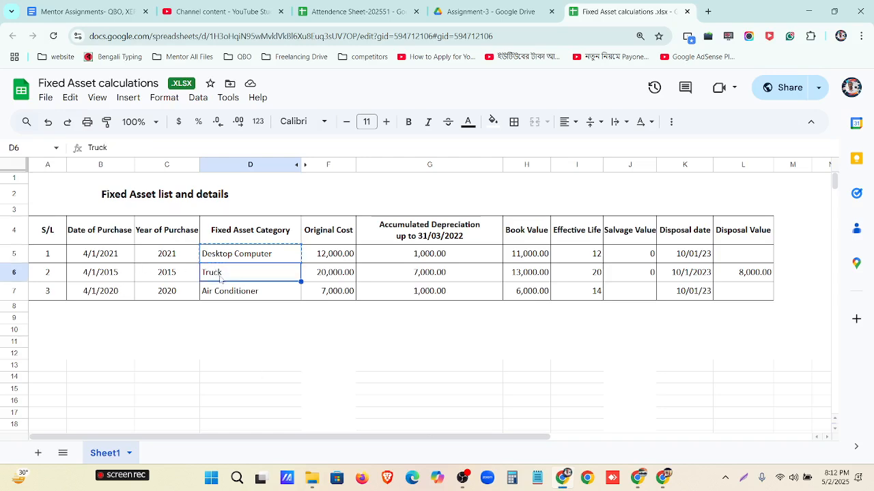
pyautogui.click(562, 477)
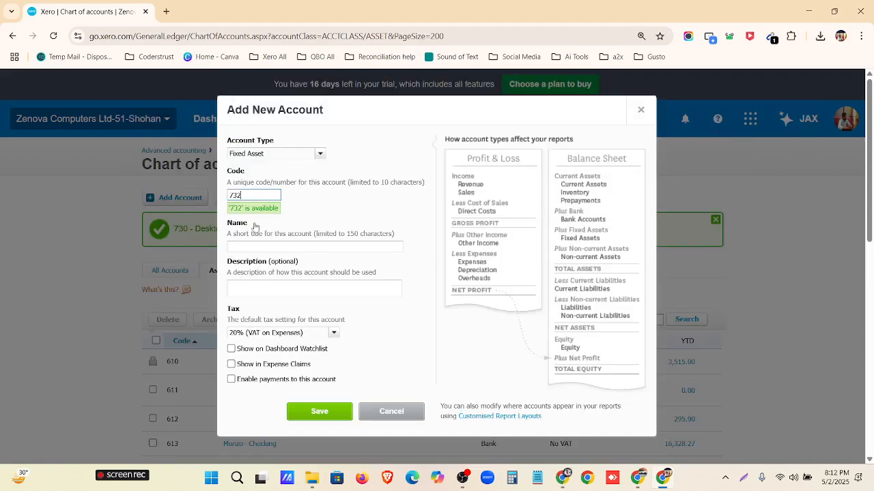
pyautogui.click(258, 247)
pyautogui.hotkey('ctrl', 'v')
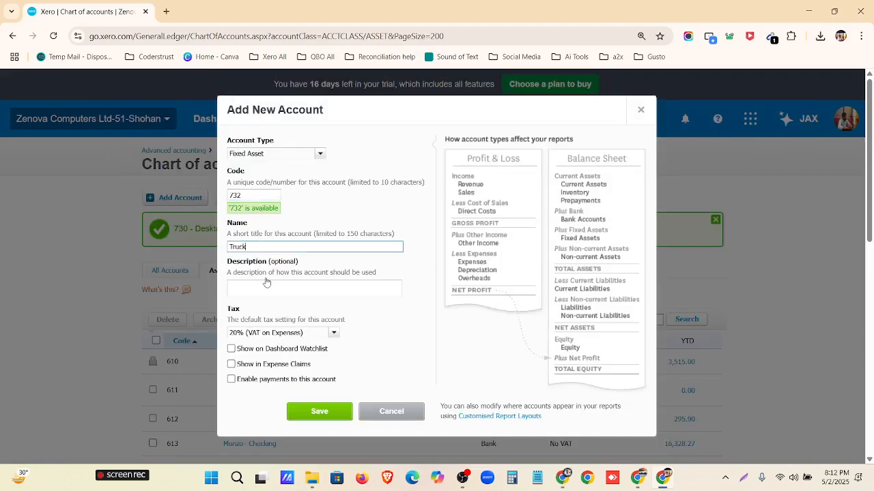
pyautogui.click(266, 284)
pyautogui.hotkey('ctrl', 'v')
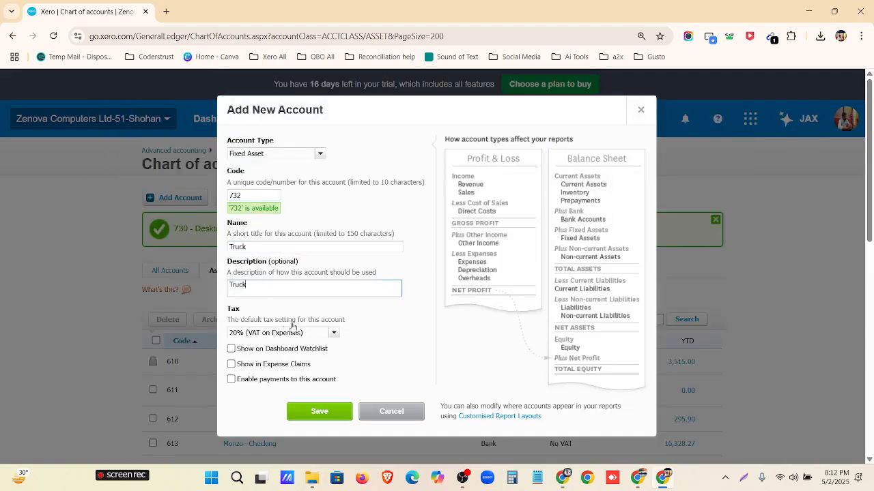
# Set the Truck account's default tax to No VAT and save the account
pyautogui.click(331, 334)
pyautogui.scroll(-2, 301, 424)
pyautogui.scroll(-2, 301, 424)
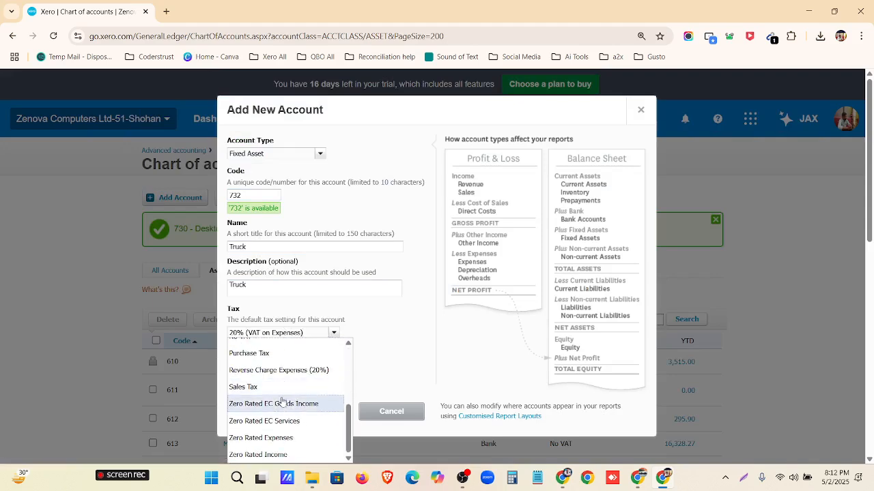
pyautogui.scroll(-2, 284, 423)
pyautogui.scroll(3, 290, 333)
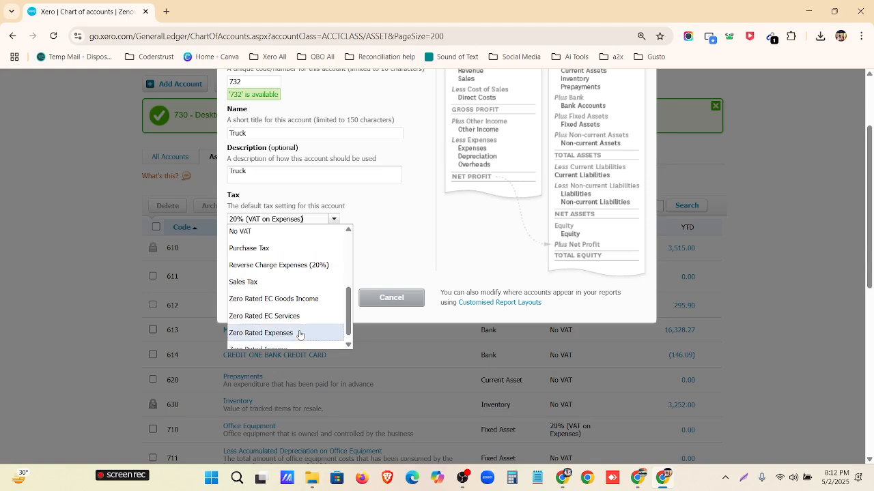
pyautogui.click(283, 337)
pyautogui.click(322, 297)
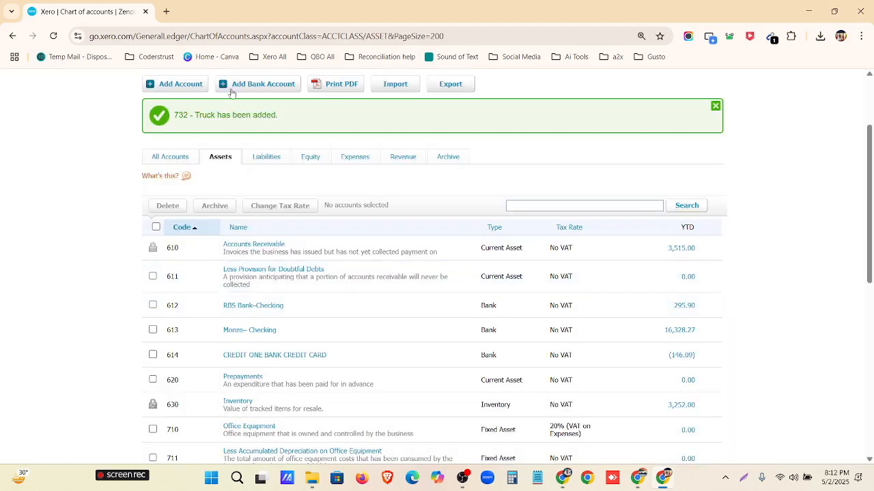
# Start a third new account of type Fixed Asset with code 734
pyautogui.click(174, 83)
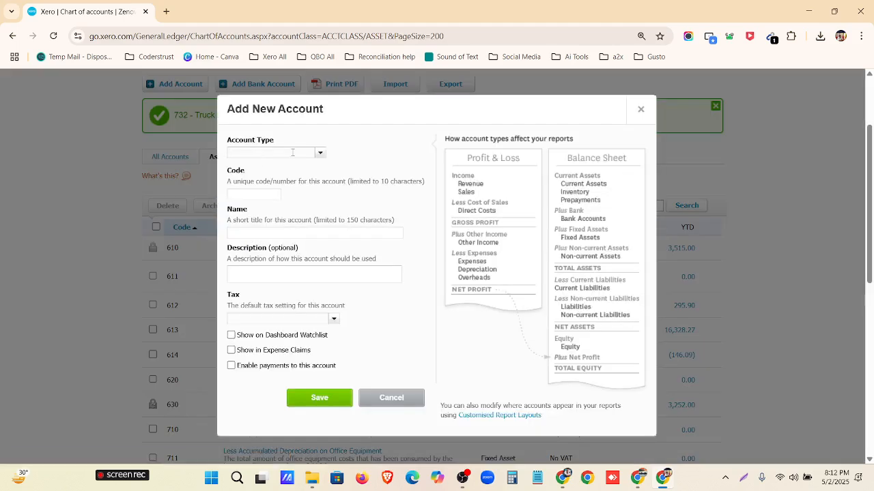
pyautogui.click(318, 154)
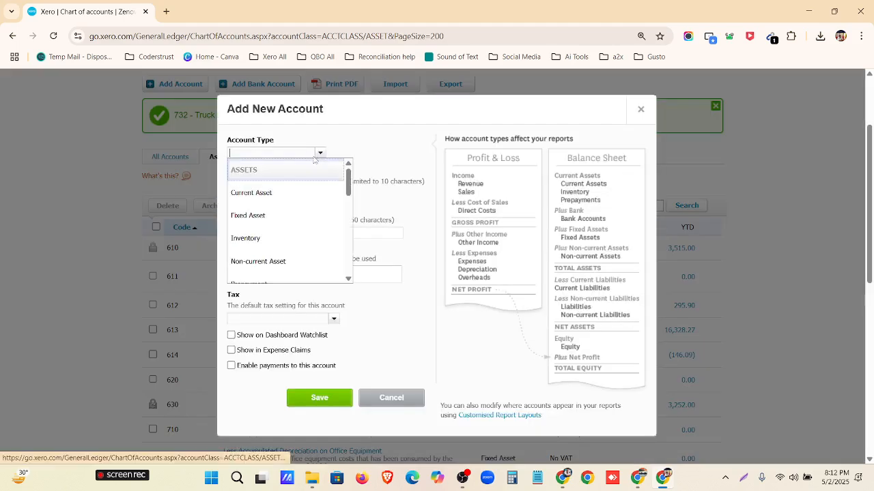
pyautogui.click(265, 213)
pyautogui.click(253, 195)
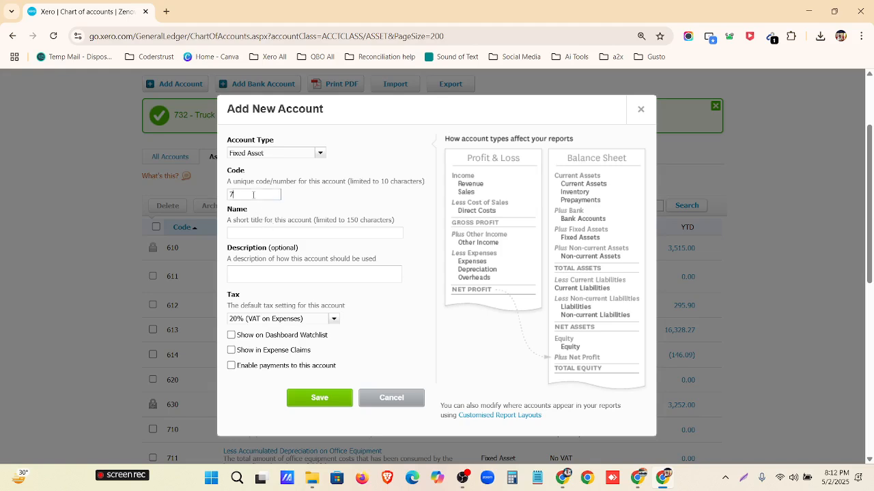
pyautogui.write('734')
# Copy the Air Conditioner category from the Fixed Asset calculations sheet into the name and description of account 734 in Xero
pyautogui.click(289, 236)
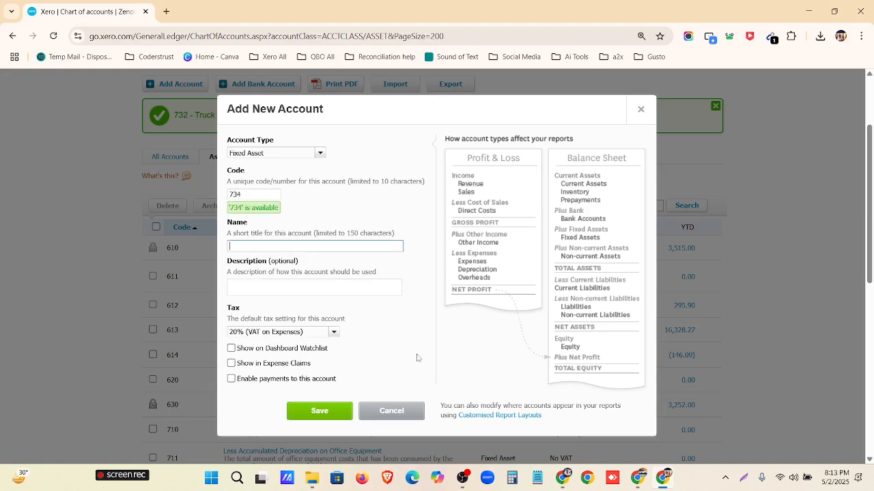
pyautogui.click(564, 479)
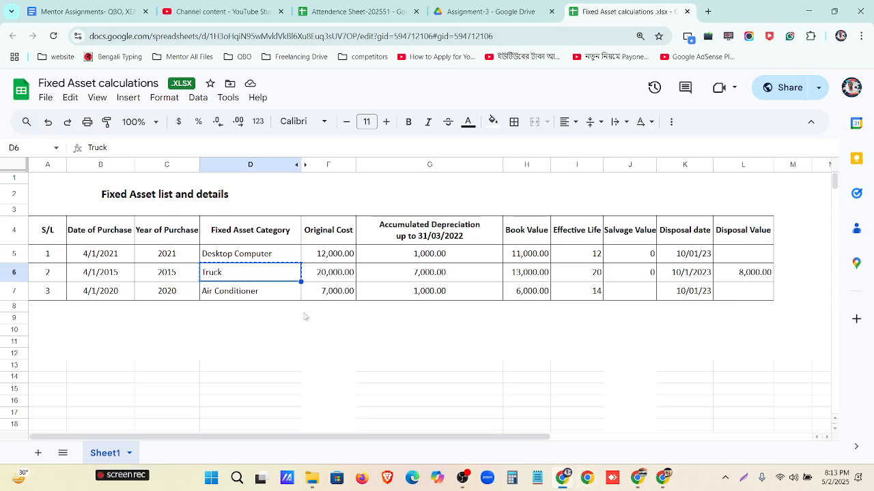
pyautogui.click(280, 295)
pyautogui.hotkey('ctrl', 'c')
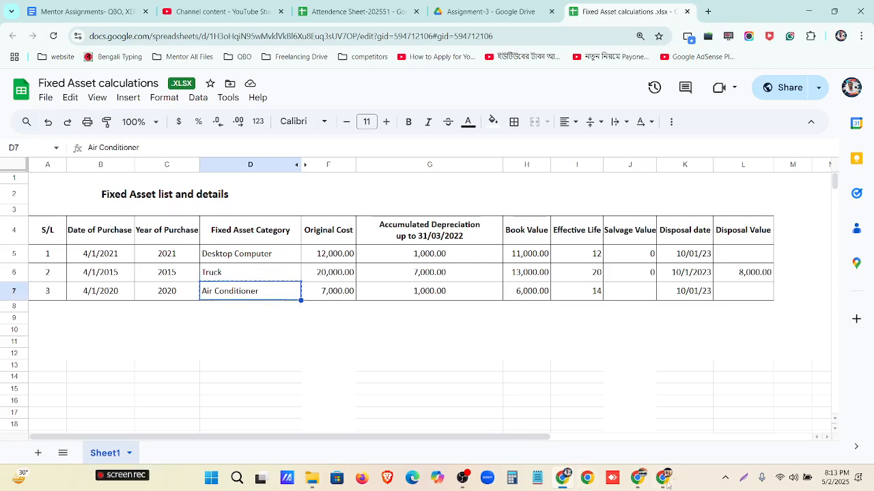
pyautogui.click(666, 482)
pyautogui.hotkey('ctrl', 'v')
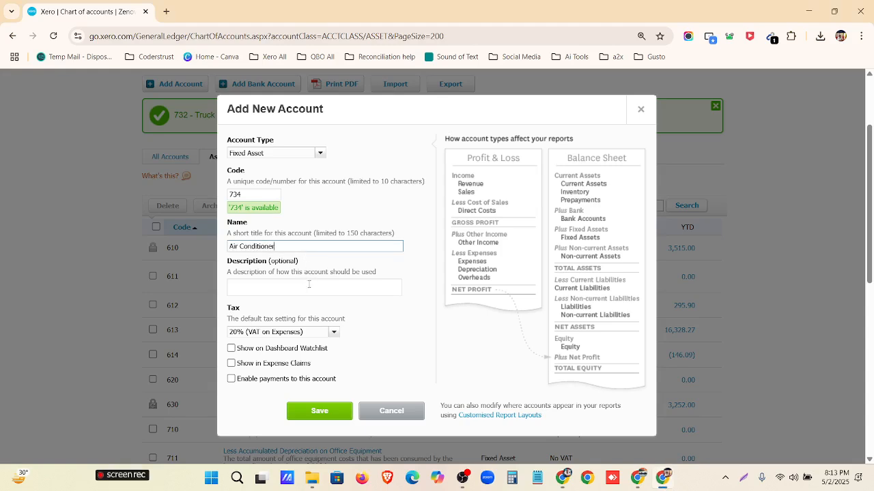
pyautogui.click(309, 286)
pyautogui.hotkey('ctrl', 'v')
# Set the Air Conditioner account's default tax to No VAT and save the account
pyautogui.click(334, 333)
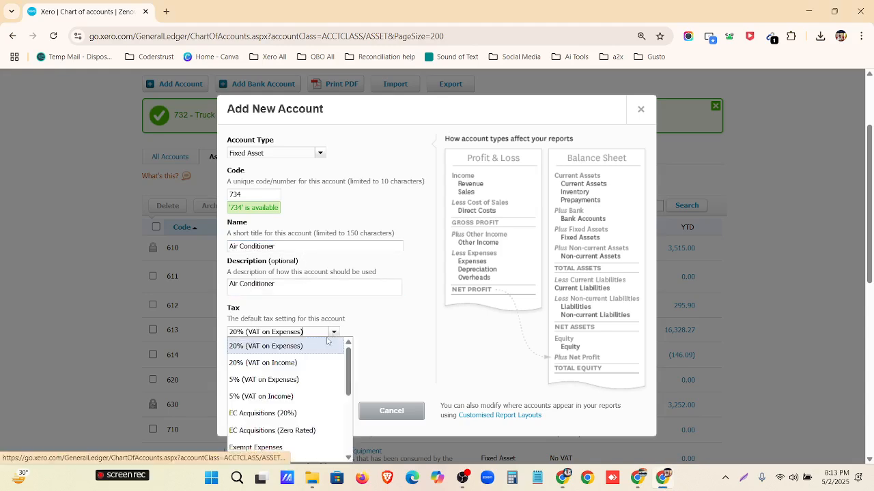
pyautogui.scroll(-5, 316, 361)
pyautogui.click(302, 364)
pyautogui.click(321, 411)
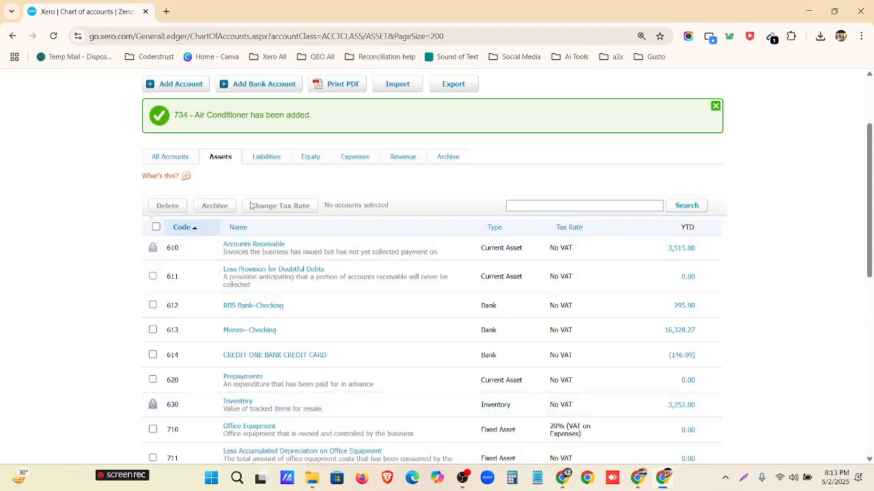
# Check the new accounts in the asset list and search all accounts for "Depreciation expense"
pyautogui.scroll(-3, 259, 266)
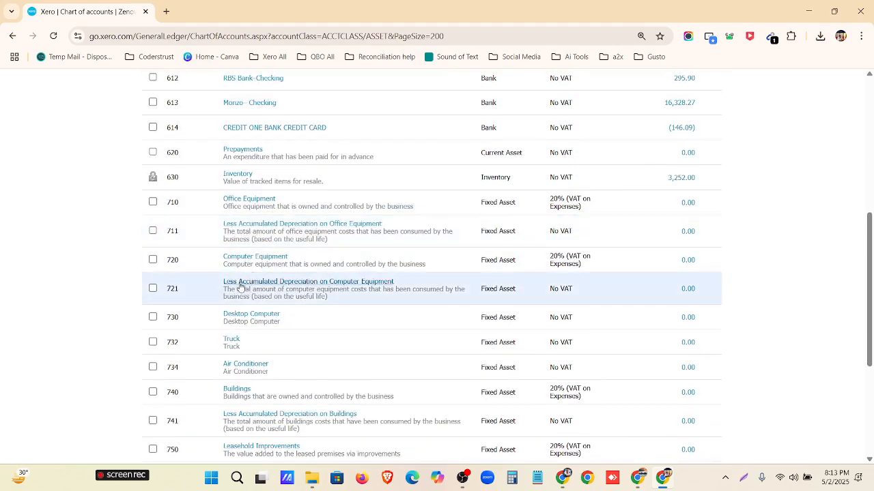
pyautogui.scroll(5, 226, 279)
pyautogui.click(183, 272)
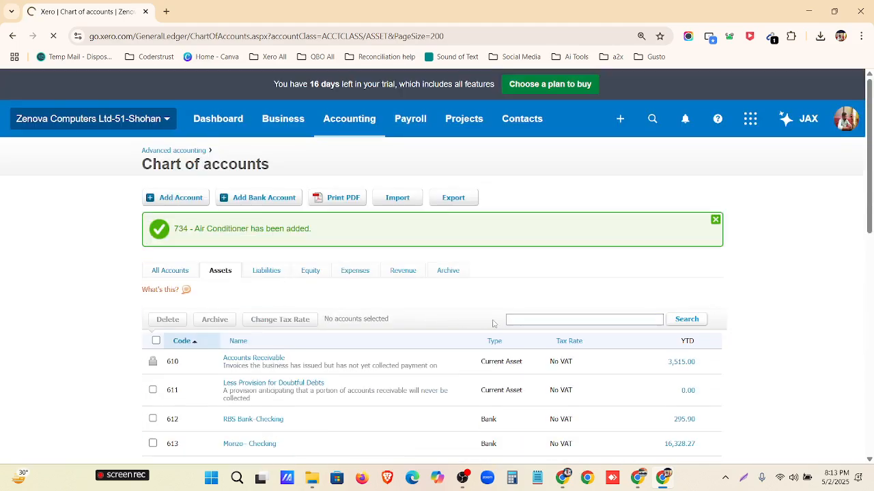
pyautogui.click(523, 276)
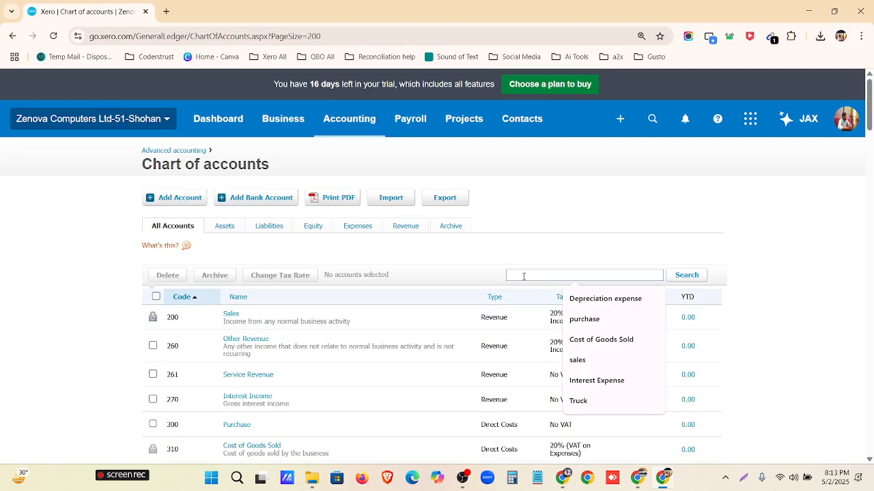
pyautogui.click(614, 298)
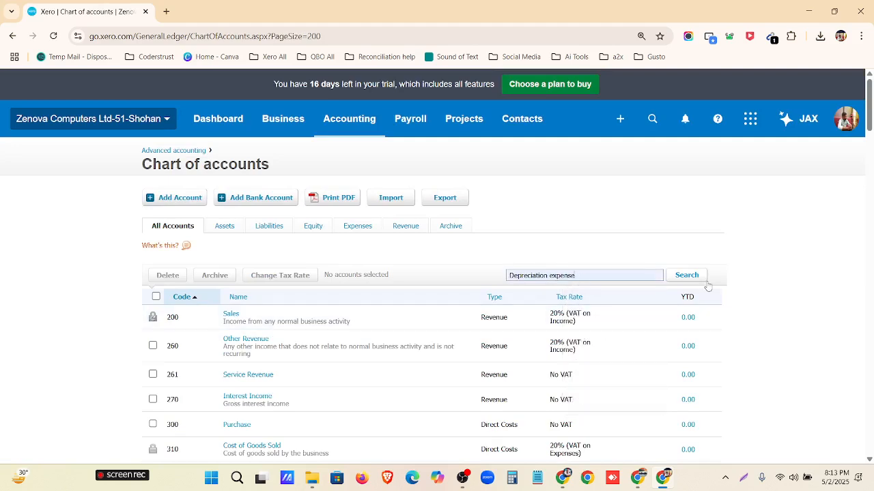
pyautogui.click(701, 278)
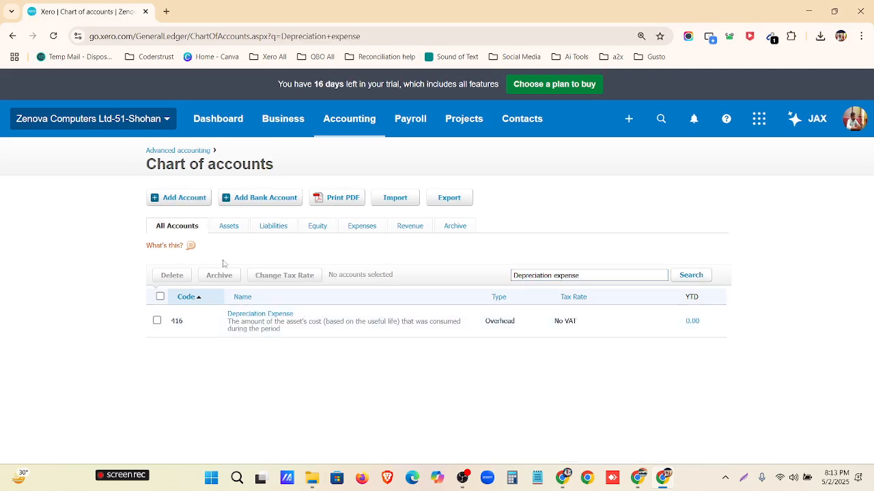
# Clear the account search, return to the asset accounts and start a new account with code 731
pyautogui.tripleClick(584, 275)
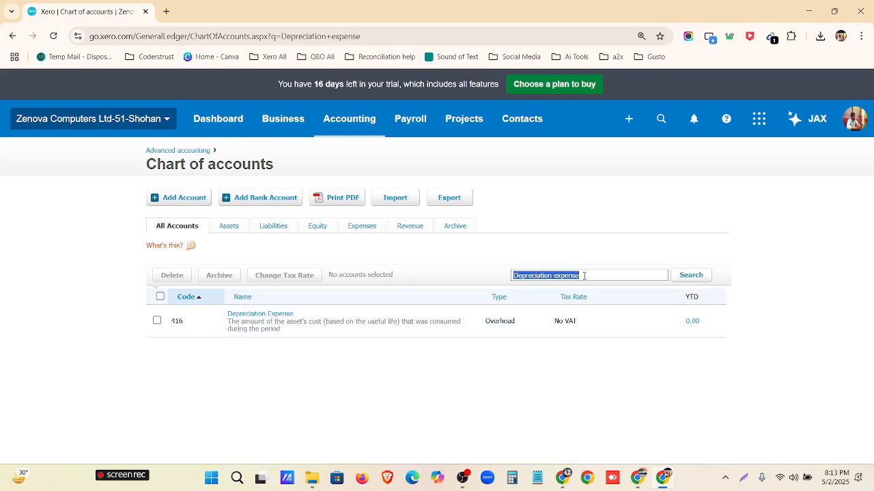
pyautogui.press('BackSpace')
pyautogui.click(238, 227)
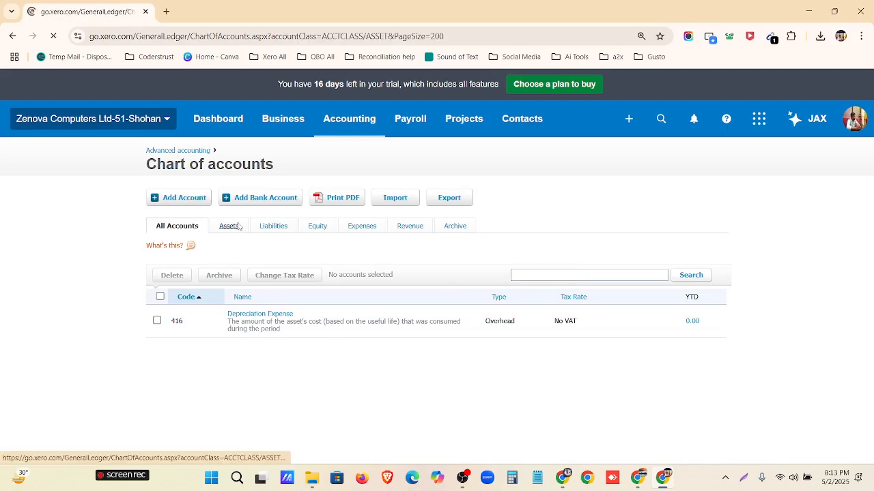
pyautogui.scroll(-3, 194, 339)
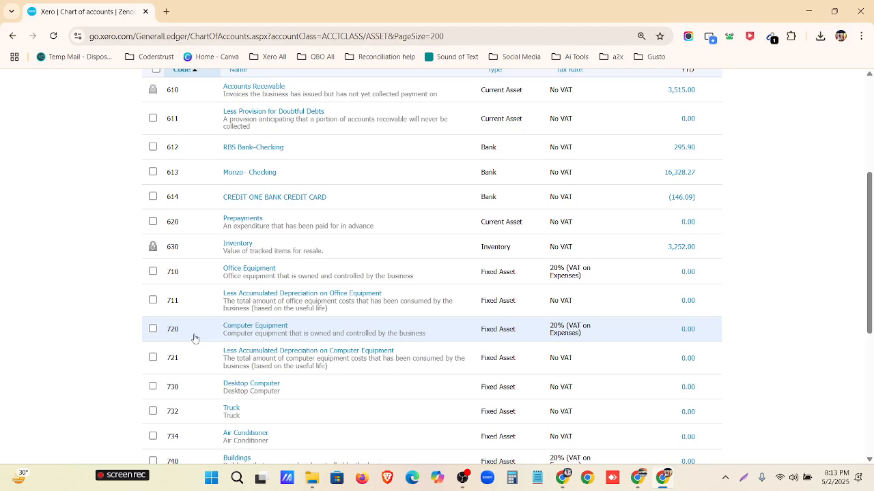
pyautogui.scroll(-1, 195, 339)
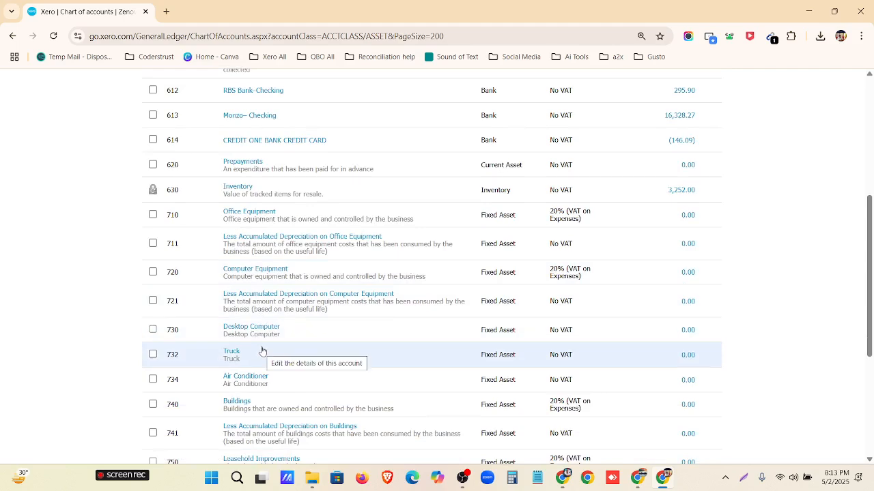
pyautogui.scroll(5, 262, 351)
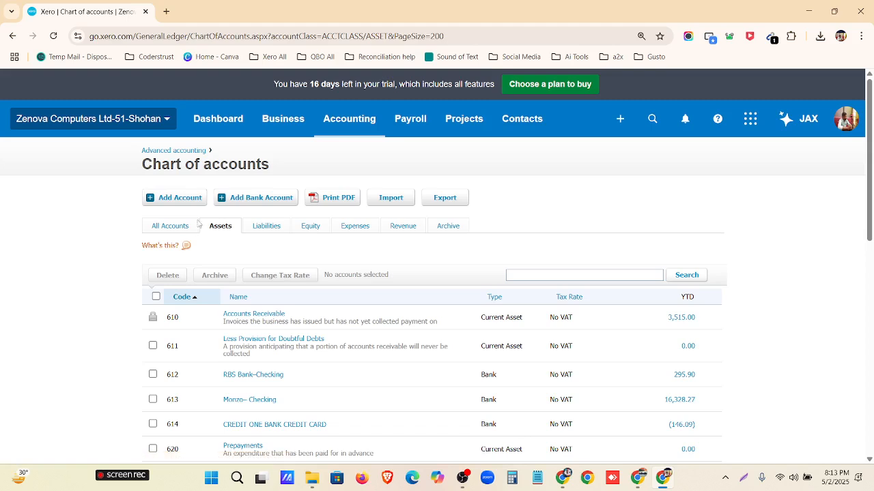
pyautogui.click(183, 198)
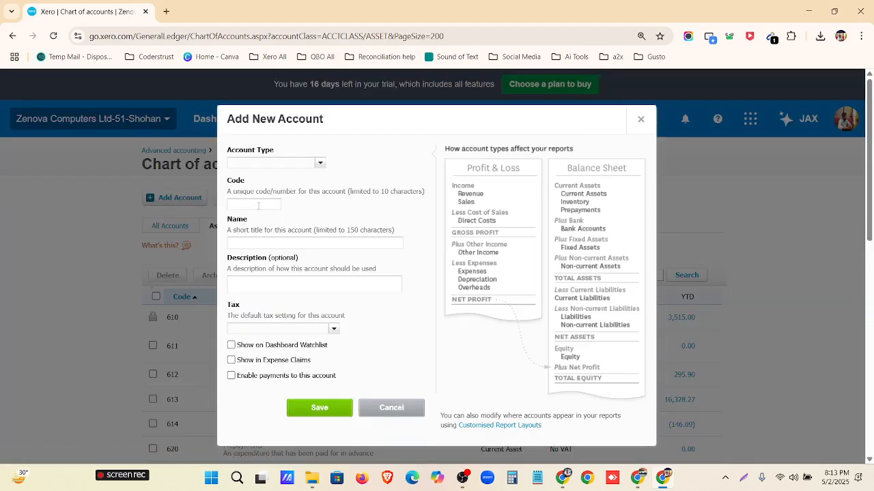
pyautogui.click(258, 205)
# Copy the Desktop Computer category from the Fixed Asset calculations sheet into the name of account 731 in Xero
pyautogui.click(586, 479)
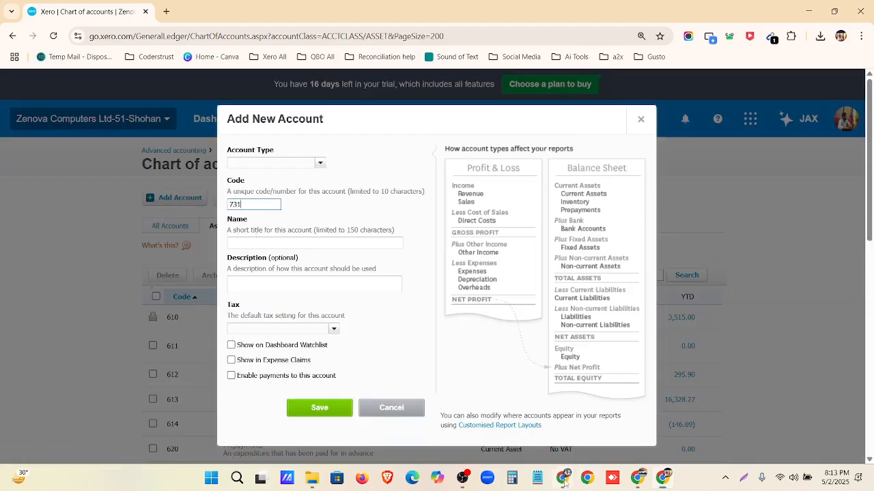
pyautogui.click(272, 255)
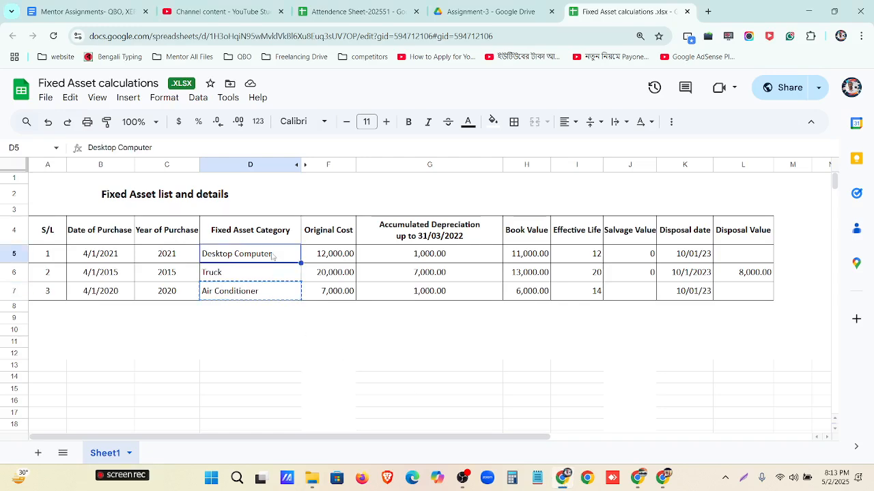
pyautogui.hotkey('ctrl', 'c')
pyautogui.click(561, 479)
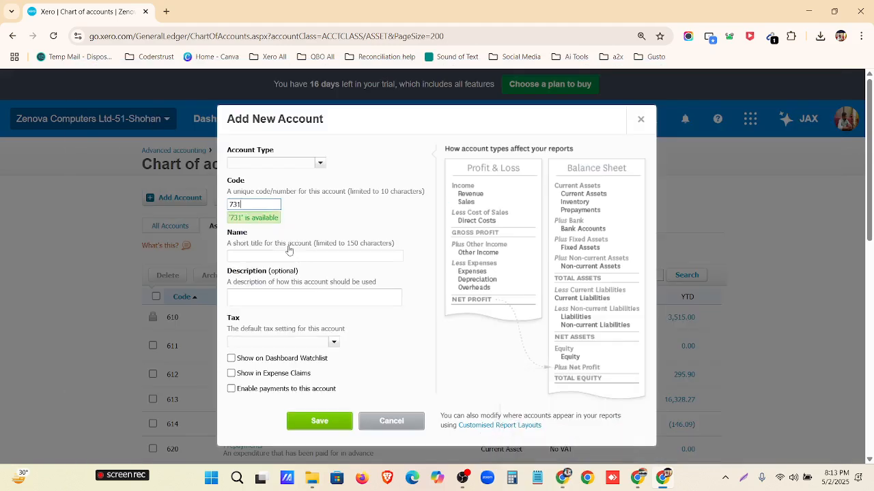
pyautogui.click(284, 256)
pyautogui.hotkey('ctrl', 'v')
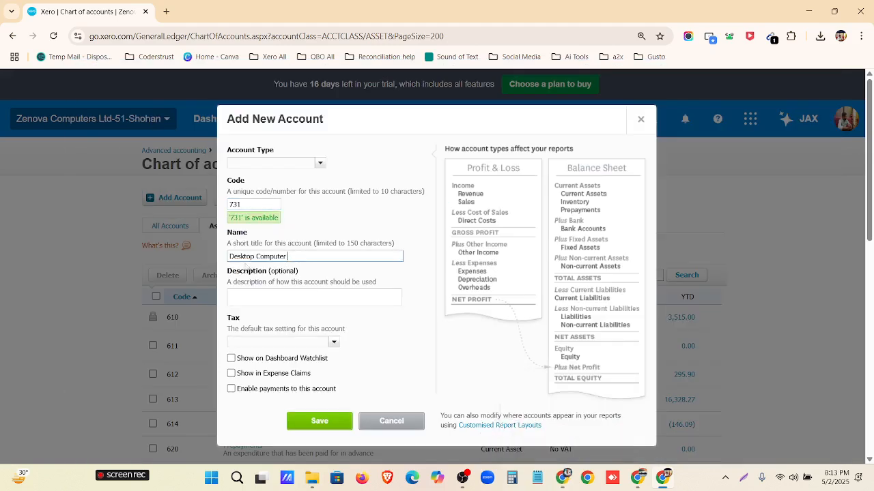
# Extend the account name to "Accumulated Depreciation-Desktop Computer" and copy it into the description
pyautogui.click(231, 256)
pyautogui.write('Accumulated ')
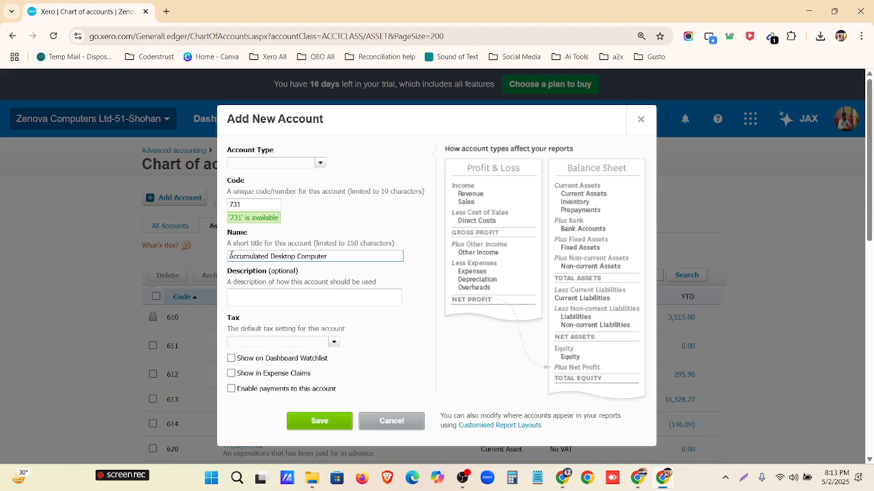
pyautogui.write('Depreciation-')
pyautogui.hotkey('ctrl', 'a')
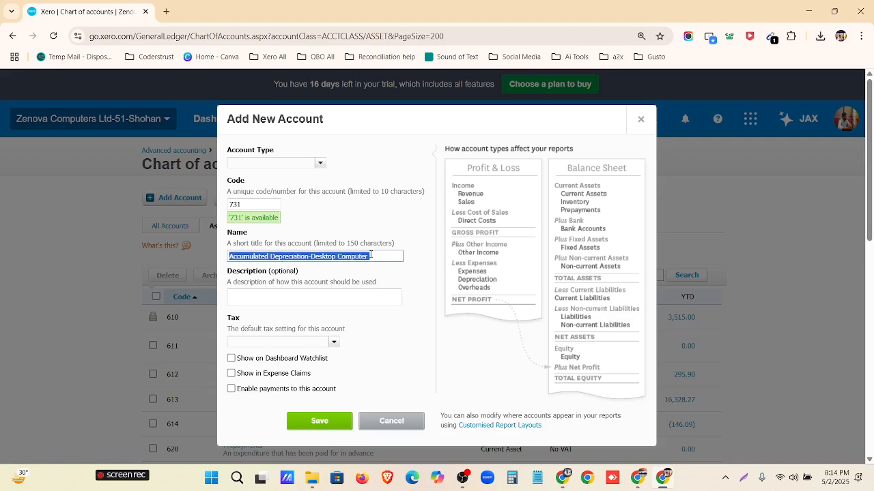
pyautogui.click(362, 292)
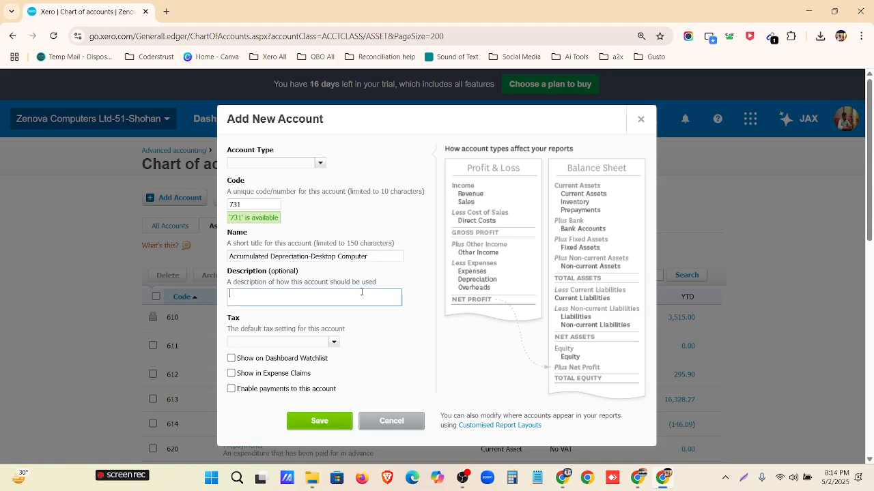
pyautogui.hotkey('ctrl', 'v')
# Try to set the default tax to No VAT before choosing the account type
pyautogui.click(333, 342)
pyautogui.scroll(-3, 290, 385)
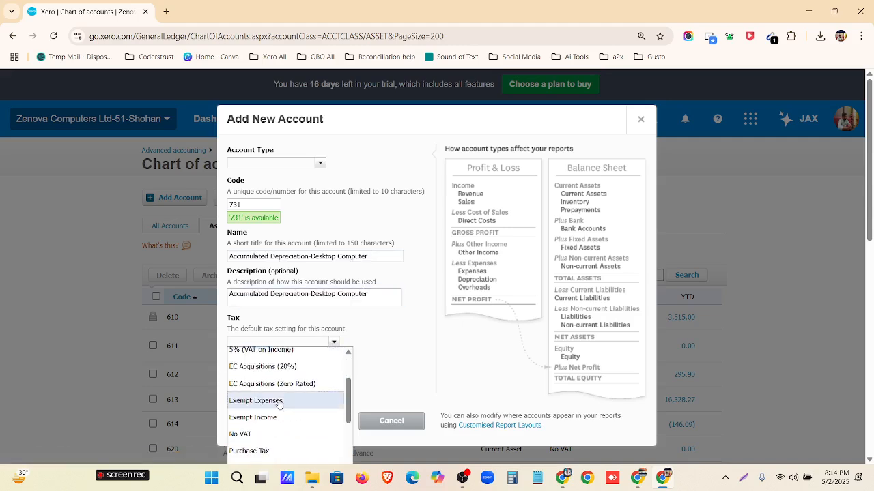
pyautogui.click(267, 433)
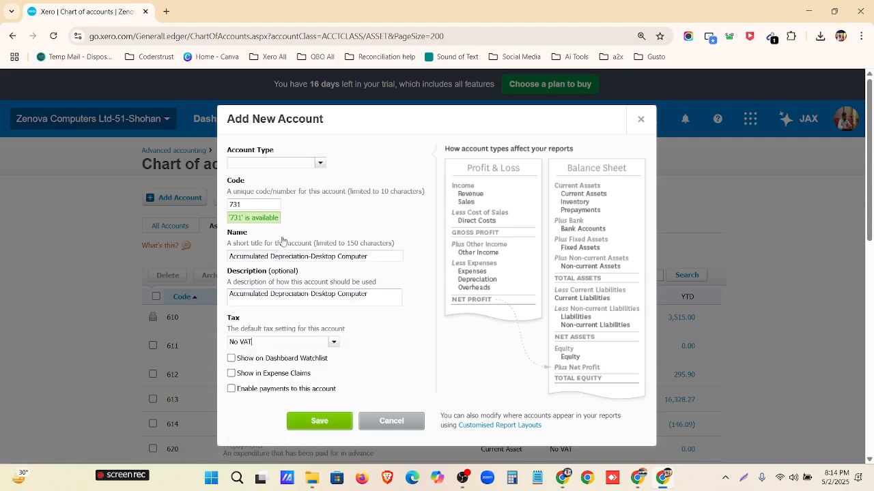
# Set account 731's type to Fixed Asset and its default tax to No VAT, and save the account
pyautogui.click(318, 164)
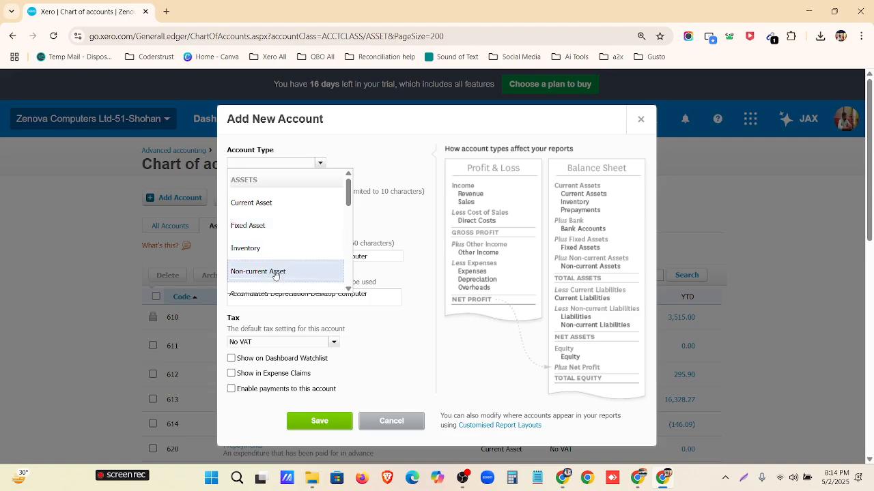
pyautogui.scroll(-1, 275, 271)
pyautogui.scroll(1, 273, 248)
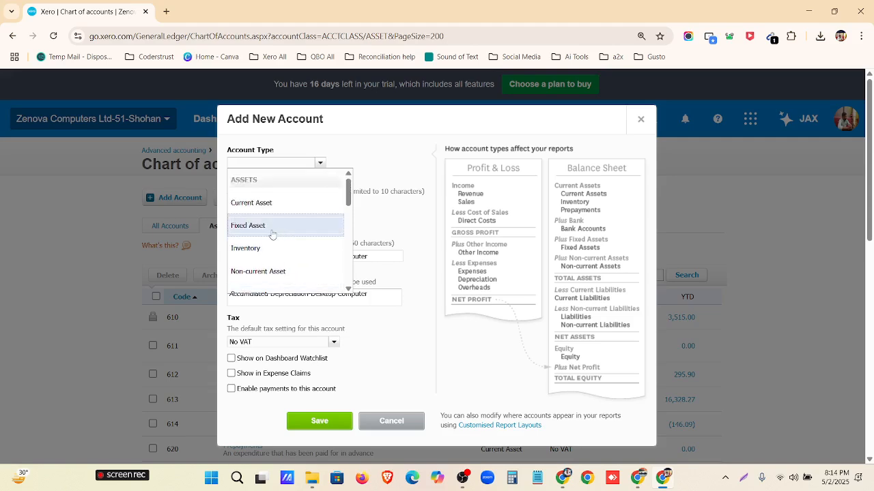
pyautogui.click(273, 234)
pyautogui.scroll(-2, 324, 310)
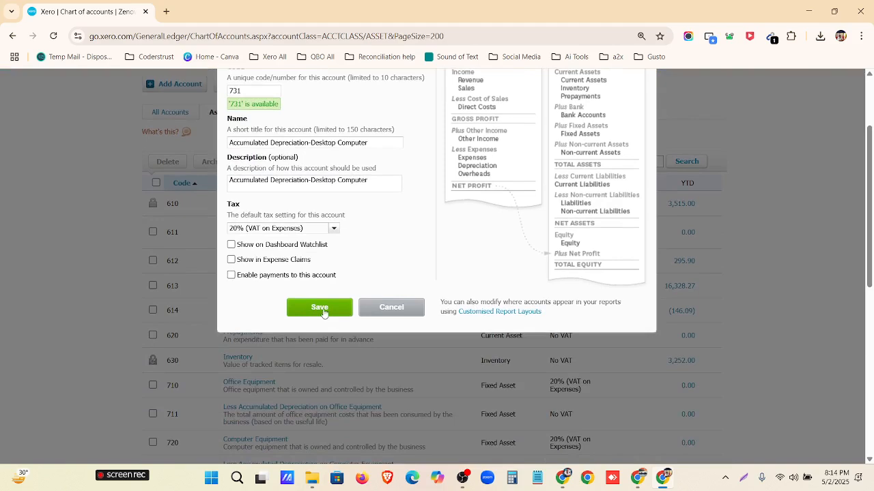
pyautogui.click(334, 229)
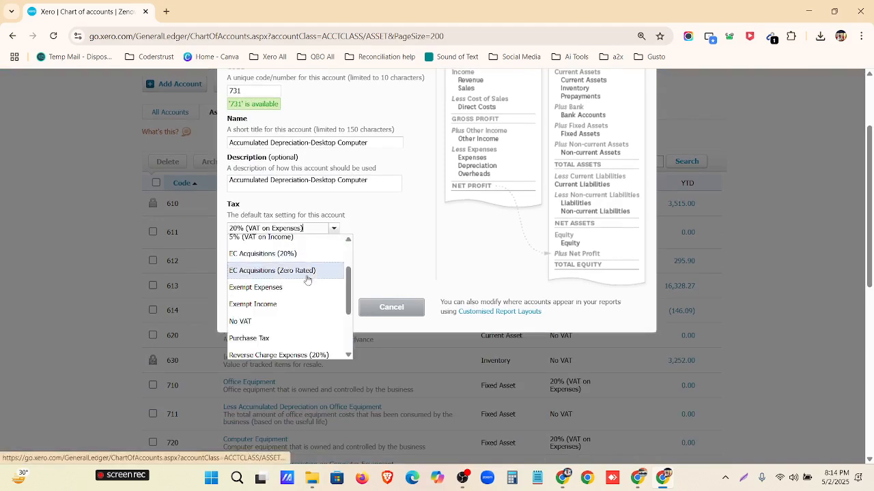
pyautogui.click(278, 327)
pyautogui.click(318, 308)
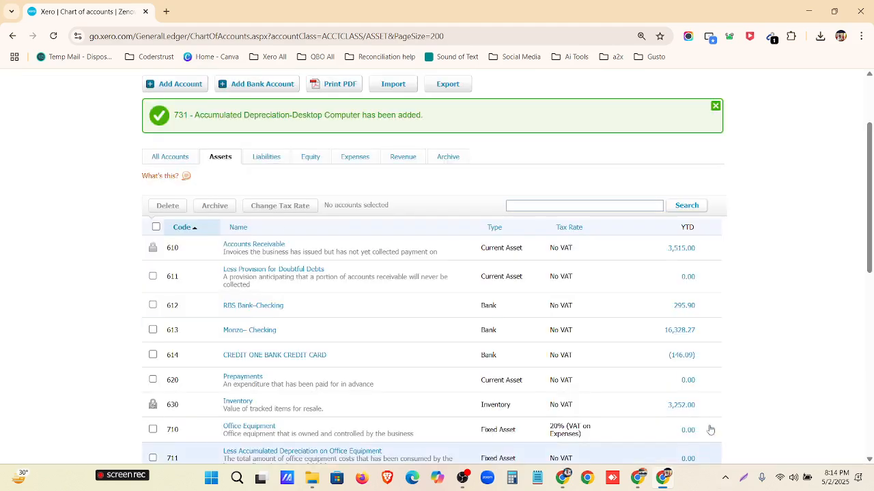
# Start another new account of type Fixed Asset with code 733
pyautogui.scroll(-2, 603, 369)
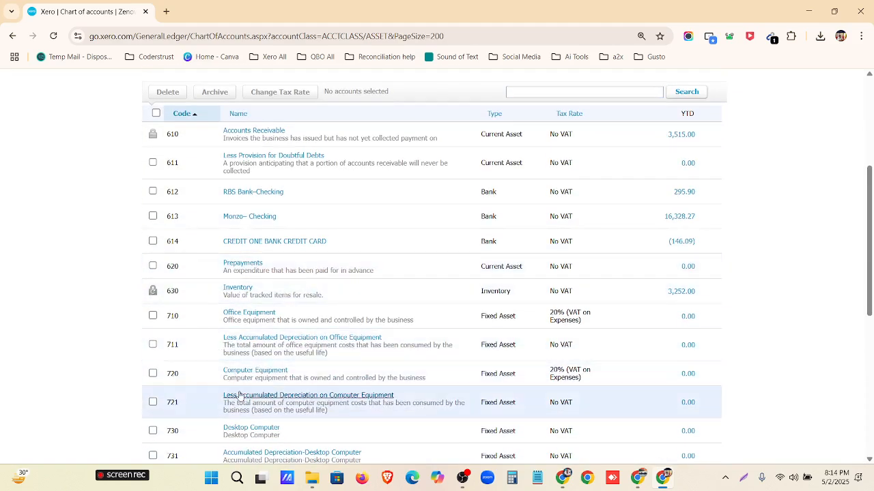
pyautogui.scroll(-1, 239, 394)
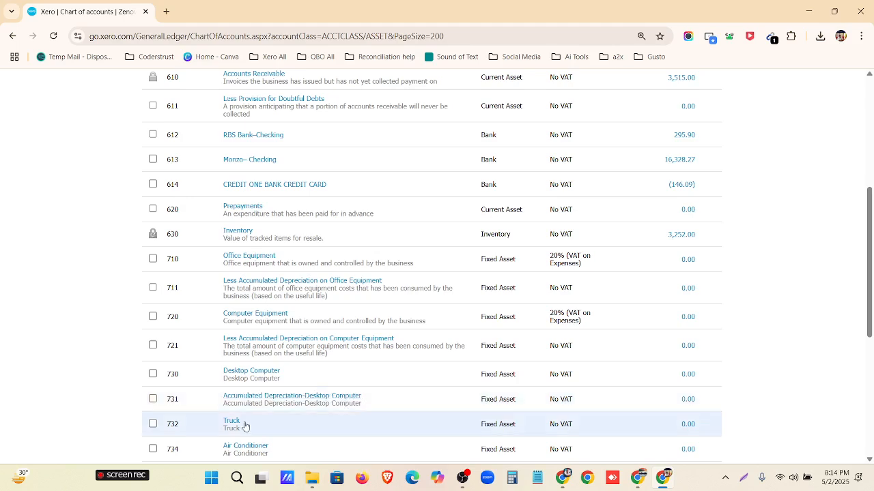
pyautogui.scroll(5, 260, 385)
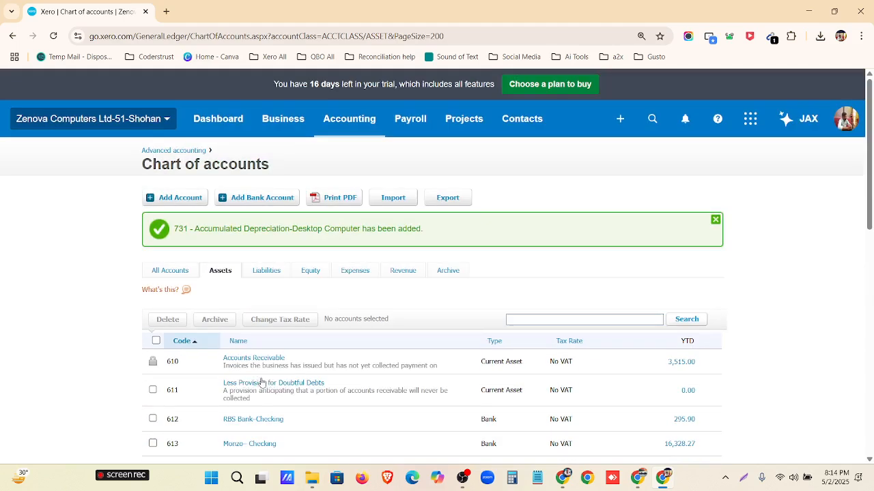
pyautogui.click(185, 197)
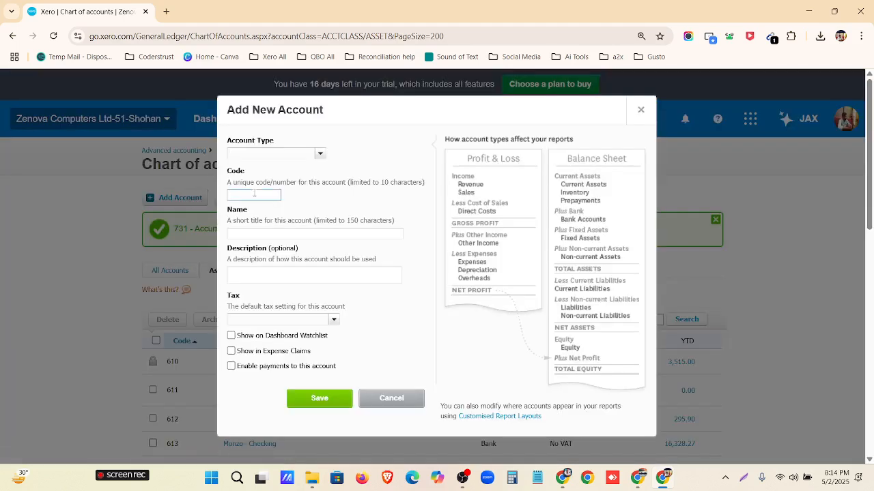
pyautogui.click(318, 154)
pyautogui.click(275, 217)
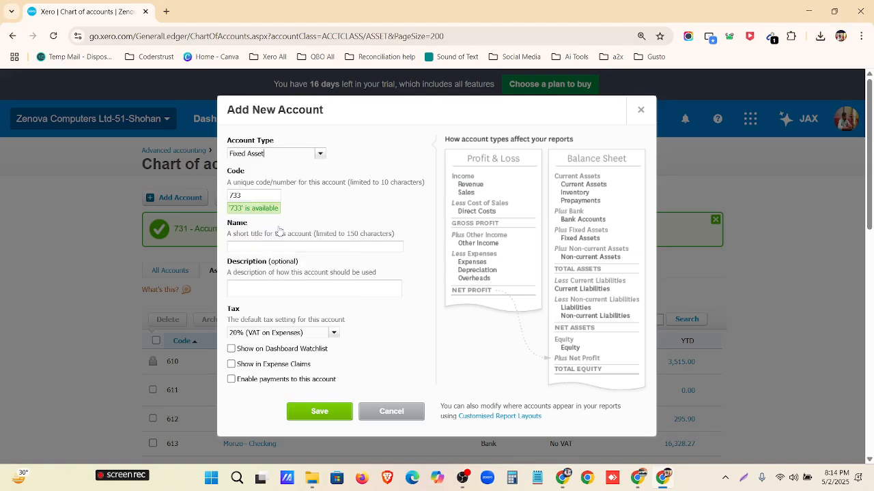
# Switch to the Fixed Asset calculations sheet and copy the Truck category for account 733
pyautogui.click(561, 478)
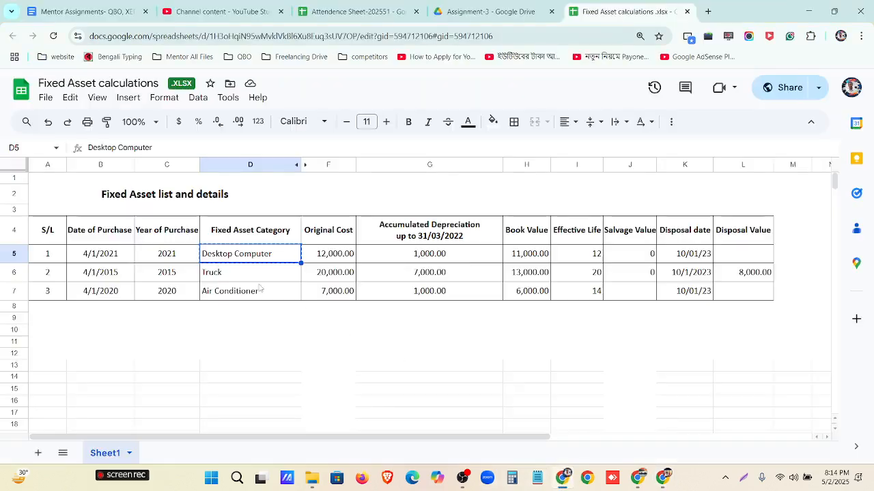
pyautogui.click(260, 273)
pyautogui.hotkey('ctrl', 'c')
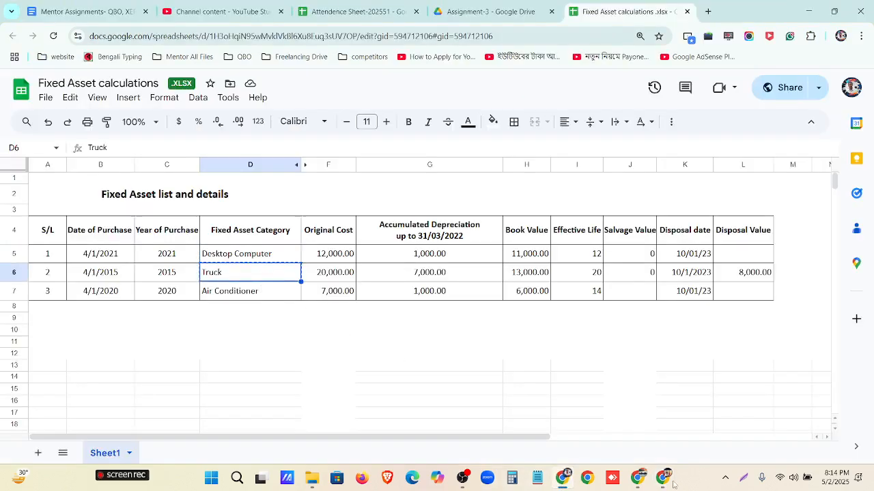
# Switch to Xero and set both the name and description of new account 733 to "Accumulated Depreciation-Truck"
pyautogui.click(671, 483)
pyautogui.click(276, 247)
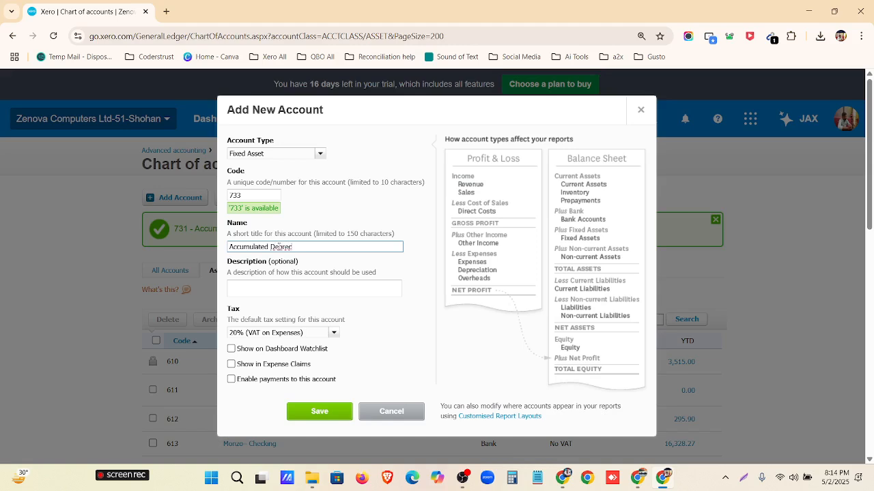
pyautogui.write('iation-Truck')
pyautogui.tripleClick(350, 248)
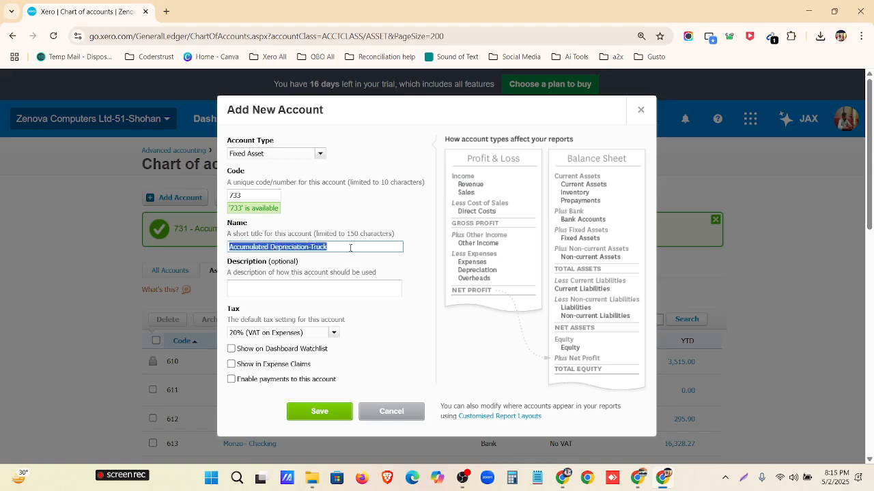
pyautogui.hotkey('ctrl', 'c')
pyautogui.click(351, 285)
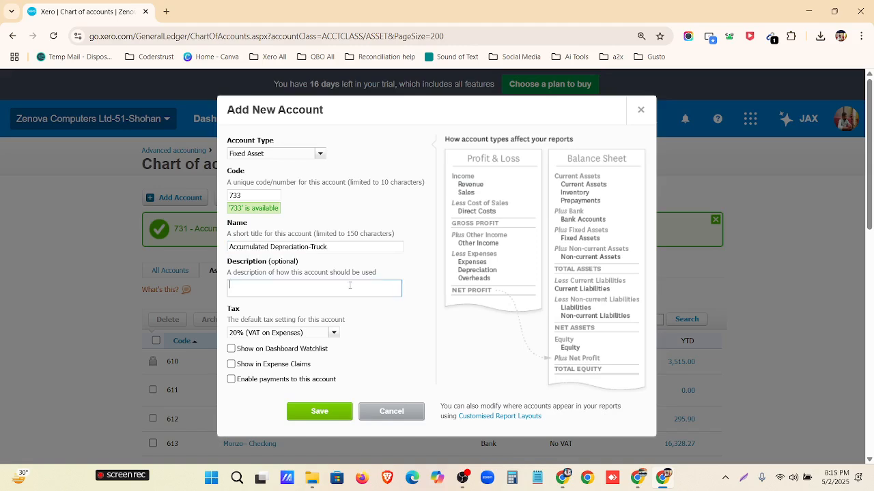
pyautogui.hotkey('ctrl', 'v')
# Set the truck depreciation account's default tax to No VAT and save the account
pyautogui.click(335, 334)
pyautogui.scroll(-2, 307, 379)
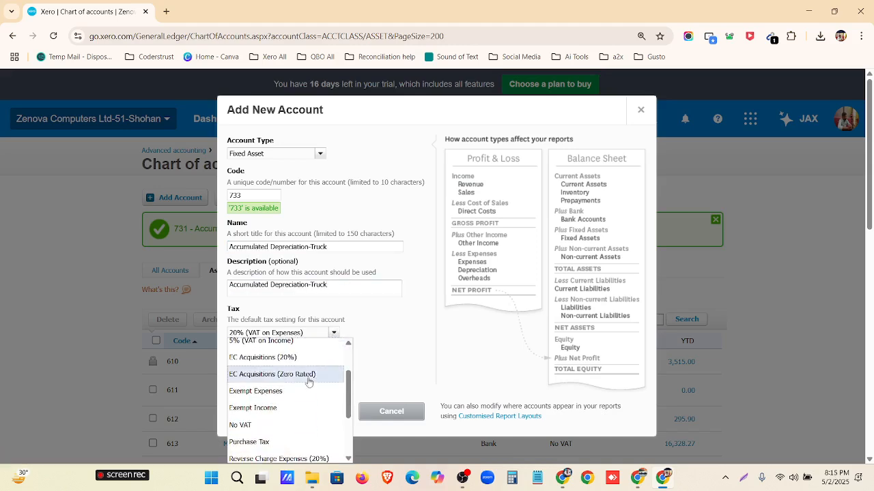
pyautogui.click(287, 427)
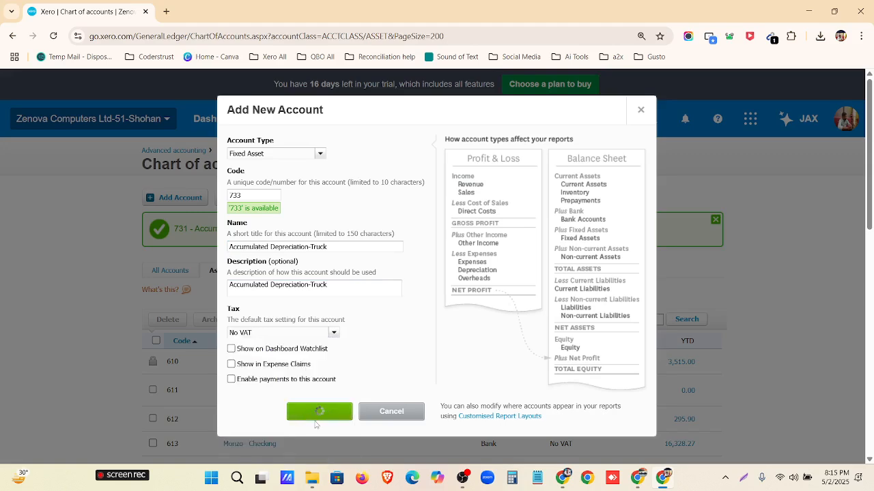
pyautogui.click(316, 413)
# Start another new account of type Fixed Asset with code 735, following the Air Conditioner account's code
pyautogui.scroll(-5, 240, 263)
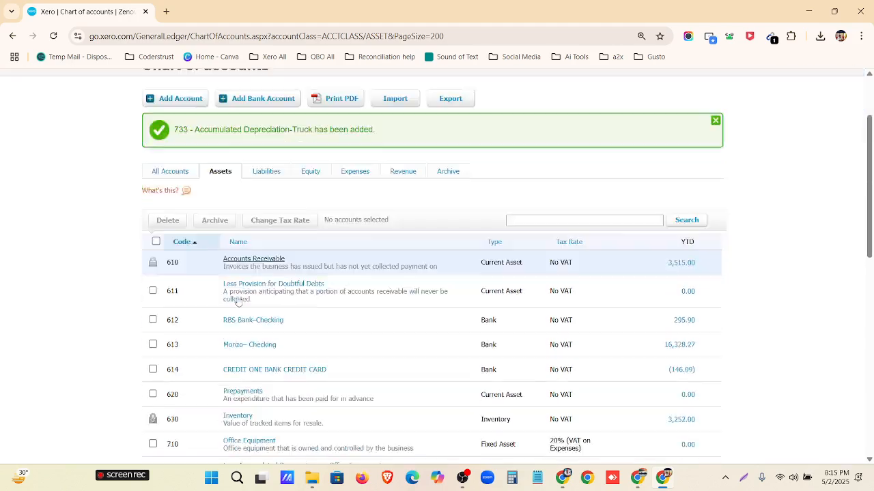
pyautogui.scroll(-1, 239, 348)
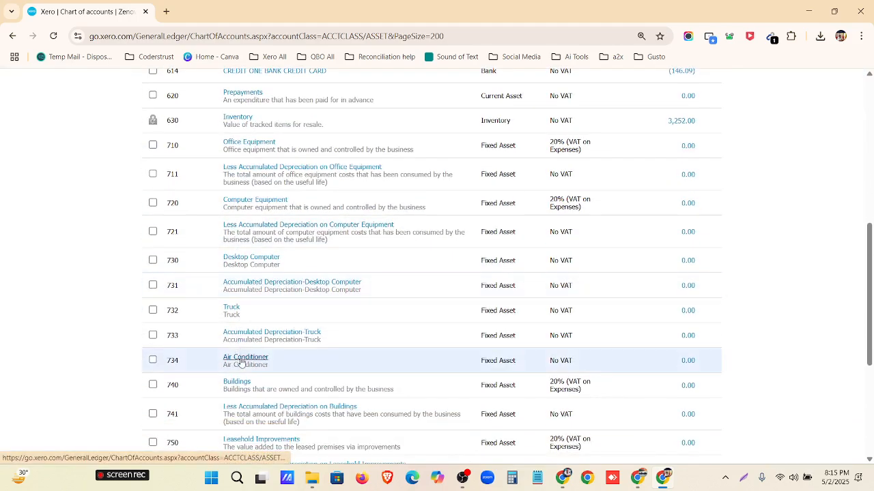
pyautogui.scroll(7, 235, 369)
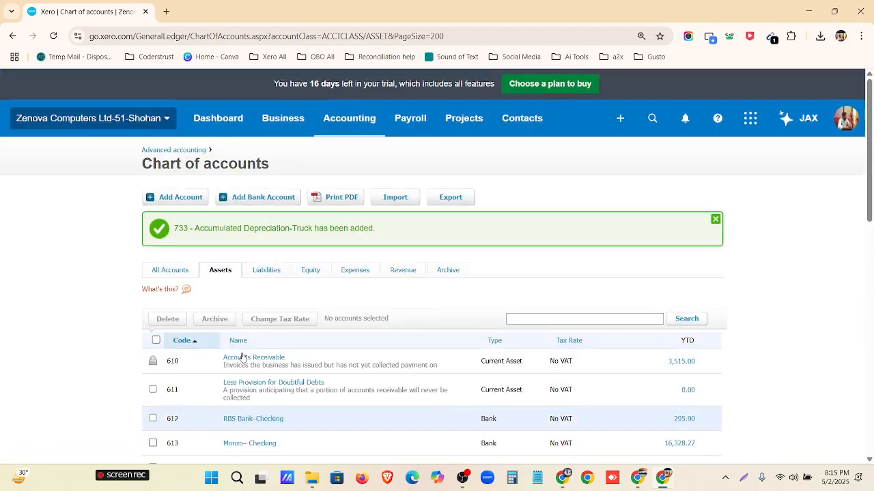
pyautogui.click(170, 203)
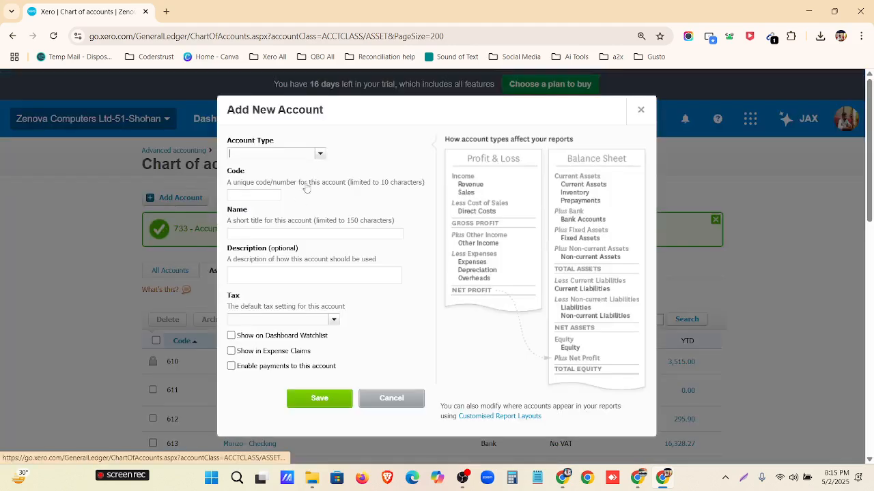
pyautogui.click(320, 154)
pyautogui.click(293, 217)
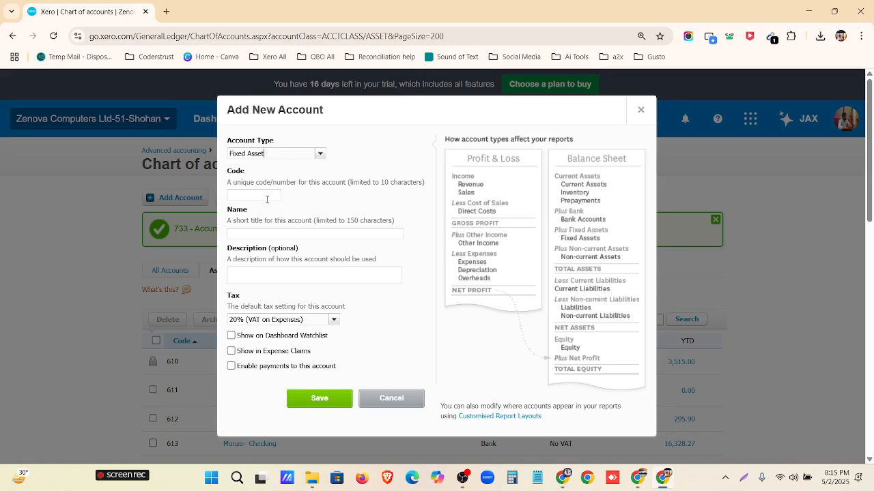
pyautogui.click(266, 197)
pyautogui.write('735')
# Enter "Accumulated Depreciation-Air Conditioner" as the account's name and description, copying the asset category from the Google Sheets asset list
pyautogui.click(263, 234)
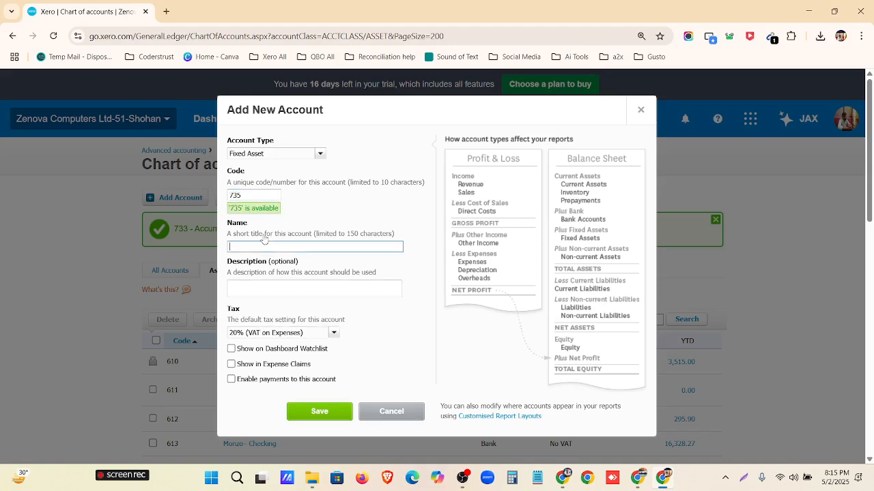
pyautogui.write('Accumulated Depreciation-')
pyautogui.click(563, 480)
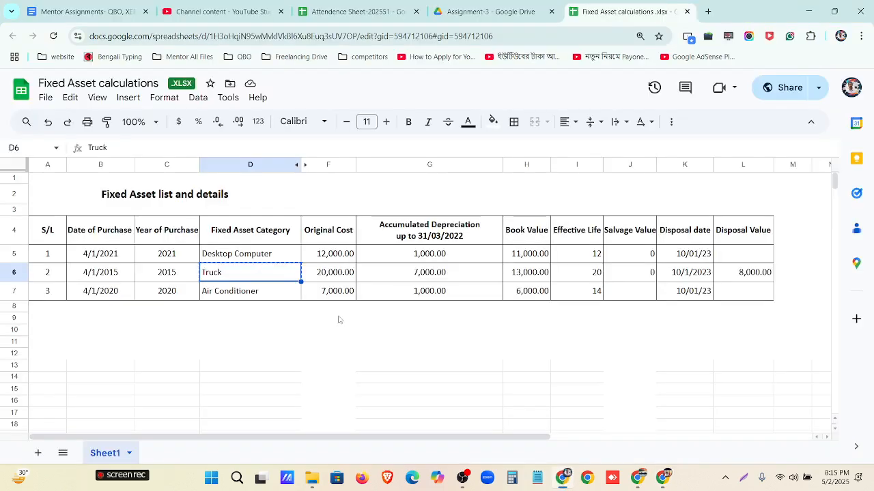
pyautogui.click(285, 295)
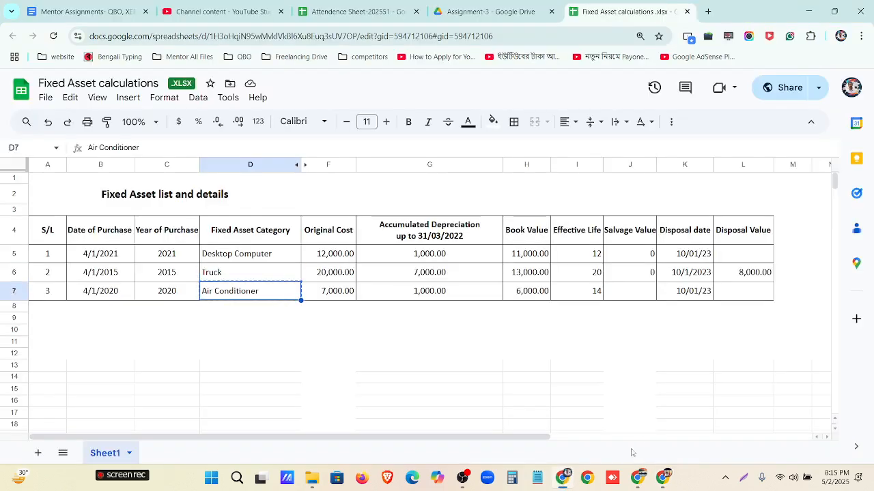
pyautogui.click(562, 479)
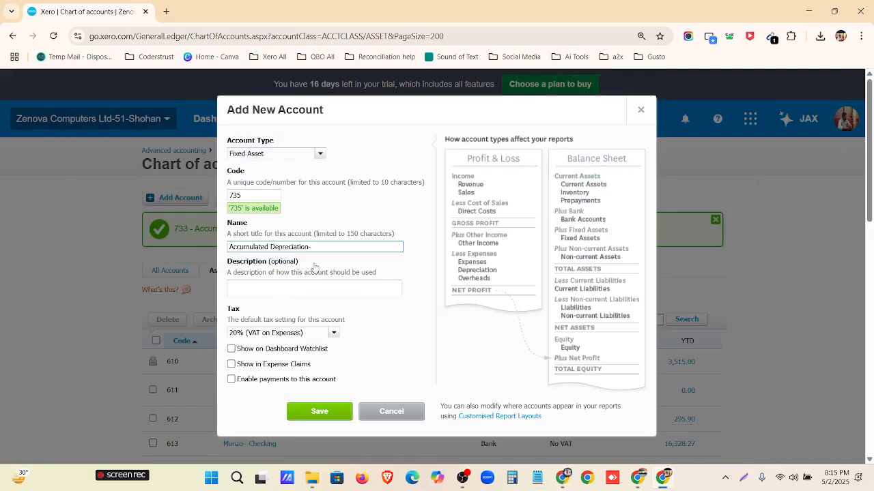
pyautogui.hotkey('ctrl', 'v')
pyautogui.moveTo(355, 248); pyautogui.dragTo(215, 256)
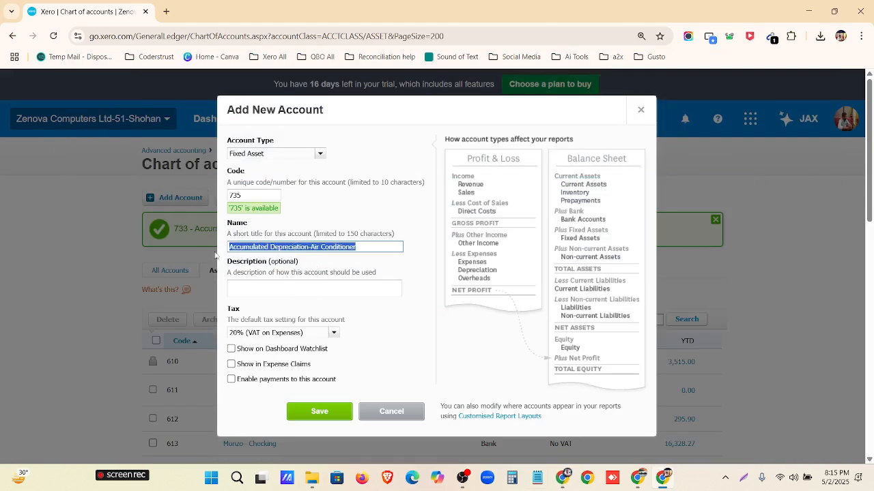
pyautogui.click(254, 289)
pyautogui.hotkey('ctrl', 'v')
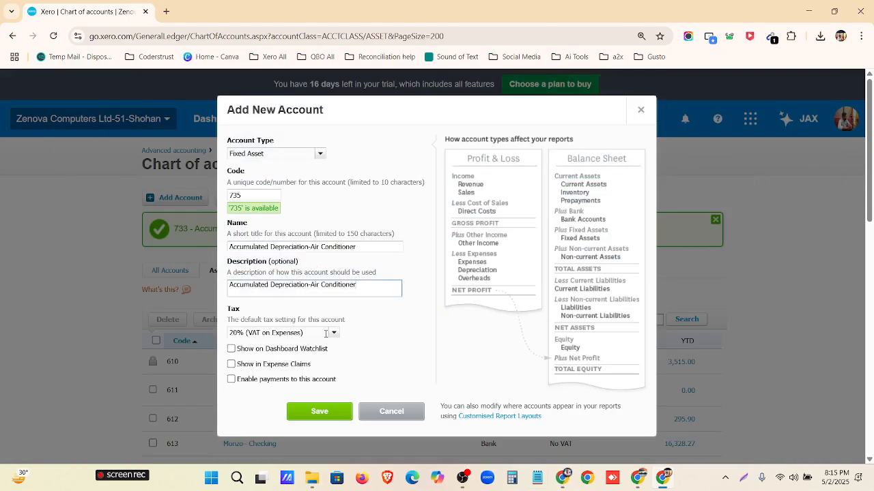
# Set the air conditioner depreciation account's default tax to No VAT and save the account
pyautogui.click(325, 334)
pyautogui.scroll(-2, 283, 403)
pyautogui.click(282, 421)
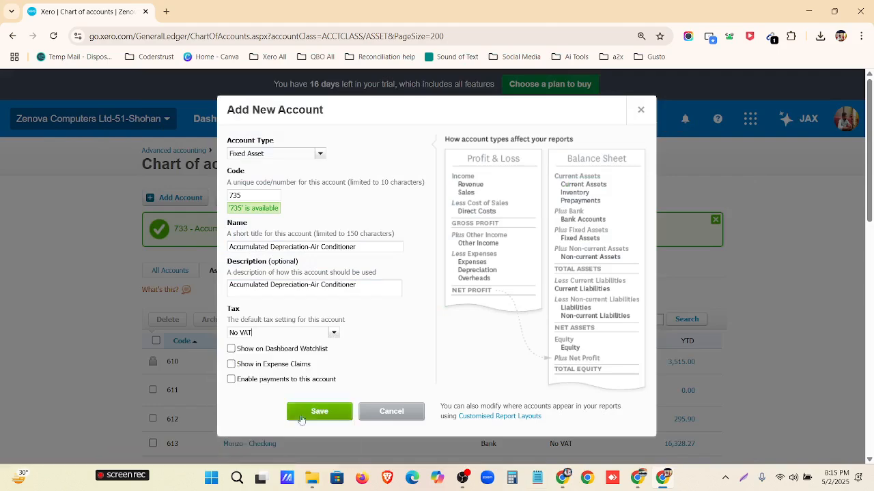
pyautogui.click(301, 418)
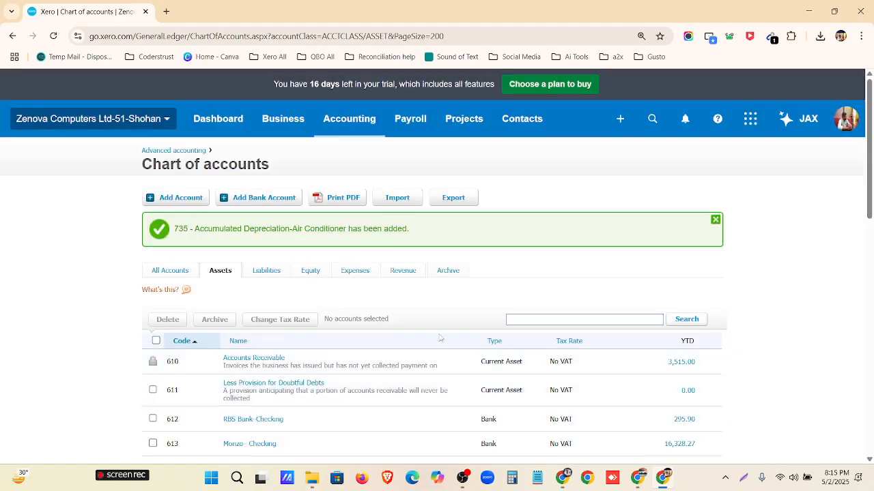
# Review the added fixed asset accounts in the chart of accounts and open the Fixed assets register from advanced accounting
pyautogui.scroll(-7, 371, 328)
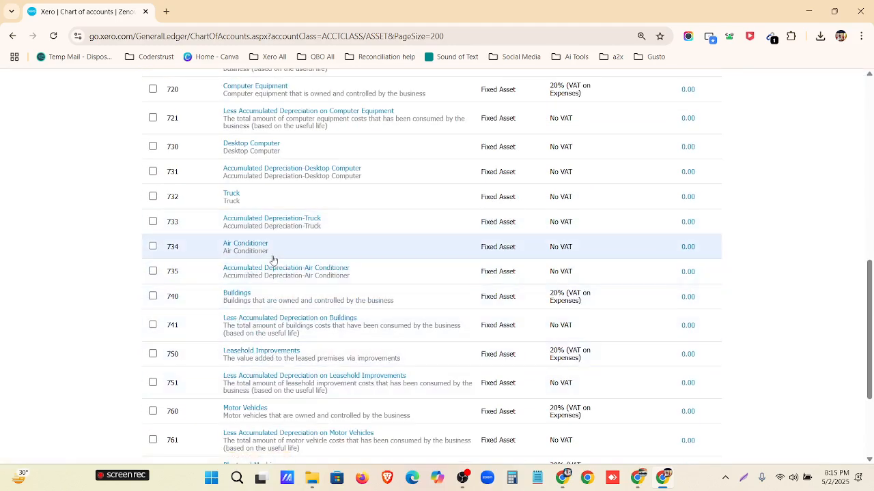
pyautogui.scroll(10, 273, 260)
pyautogui.click(334, 127)
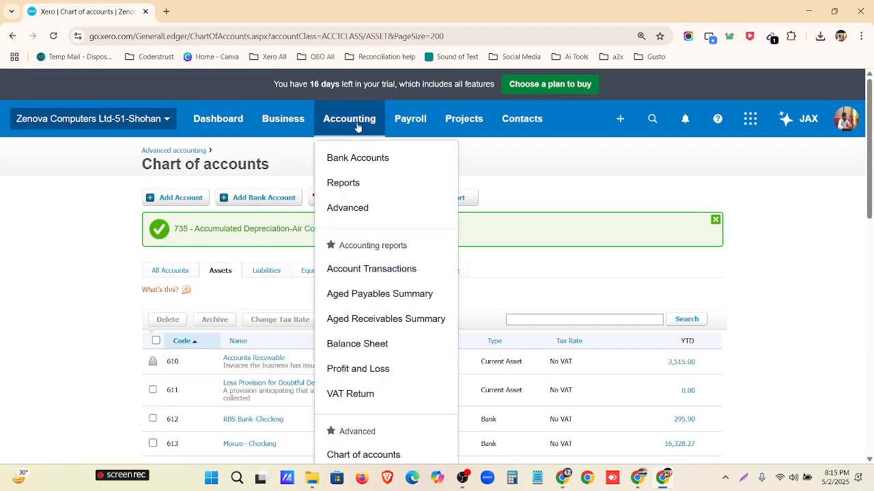
pyautogui.click(348, 207)
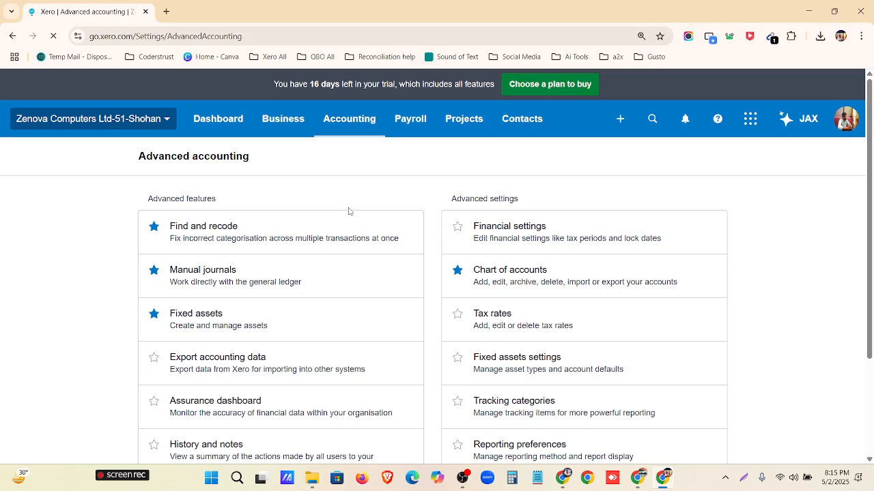
pyautogui.scroll(-2, 508, 338)
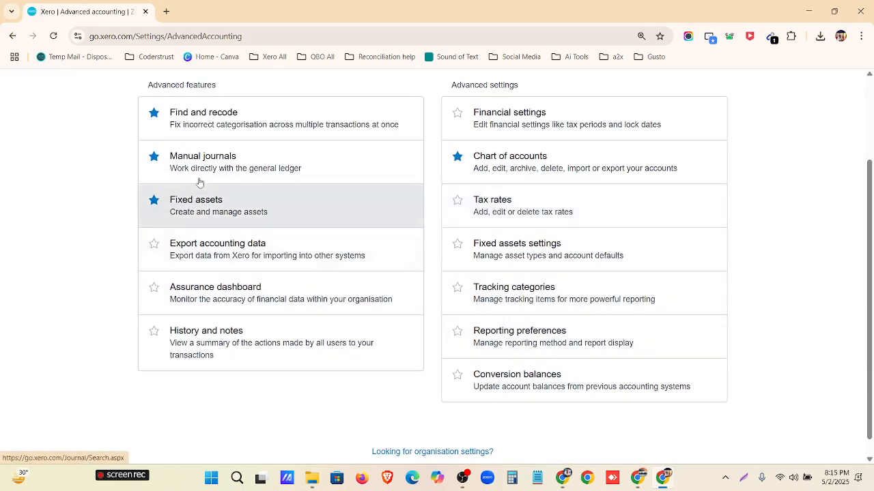
pyautogui.click(228, 213)
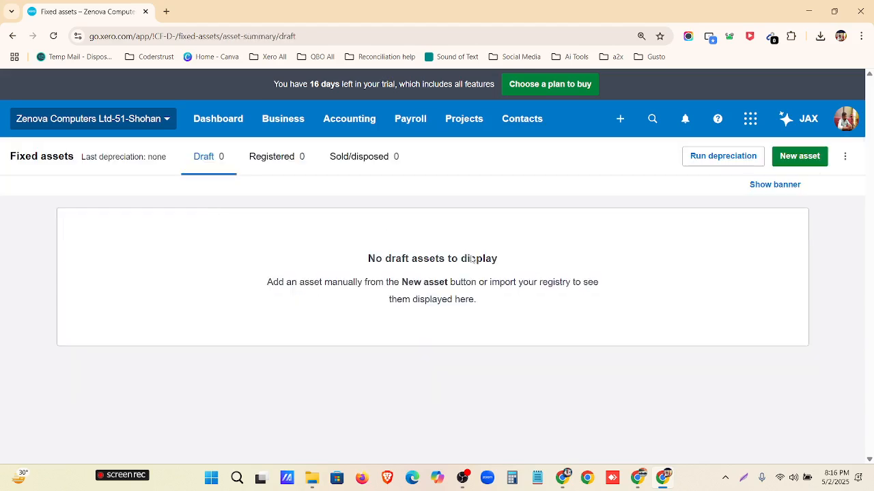
# Start a new fixed asset and name it Desktop Computer, copying the category from cell D5 of the Google Sheets asset list
pyautogui.click(806, 163)
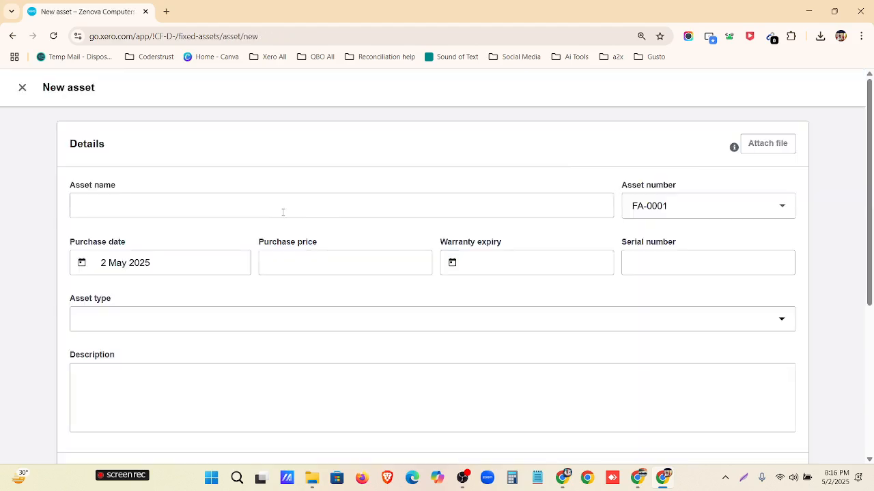
pyautogui.click(569, 481)
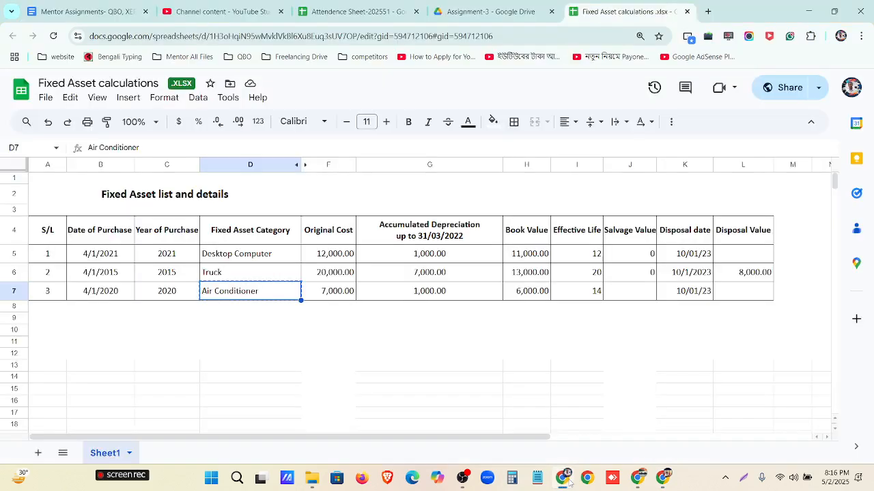
pyautogui.click(213, 258)
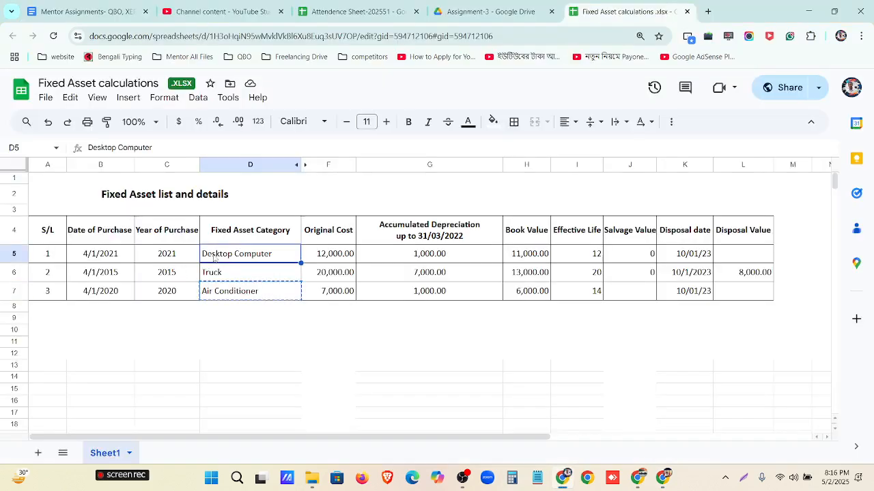
pyautogui.hotkey('ctrl', 'c')
pyautogui.click(561, 479)
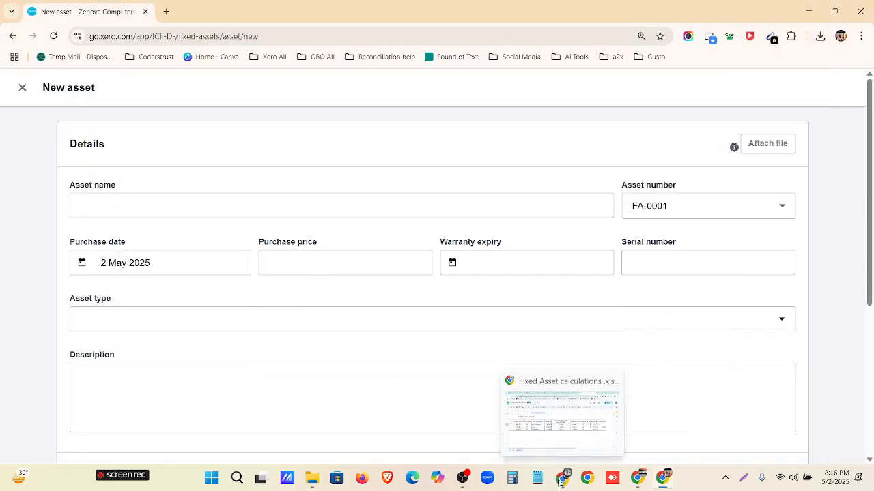
pyautogui.click(190, 204)
pyautogui.hotkey('ctrl', 'v')
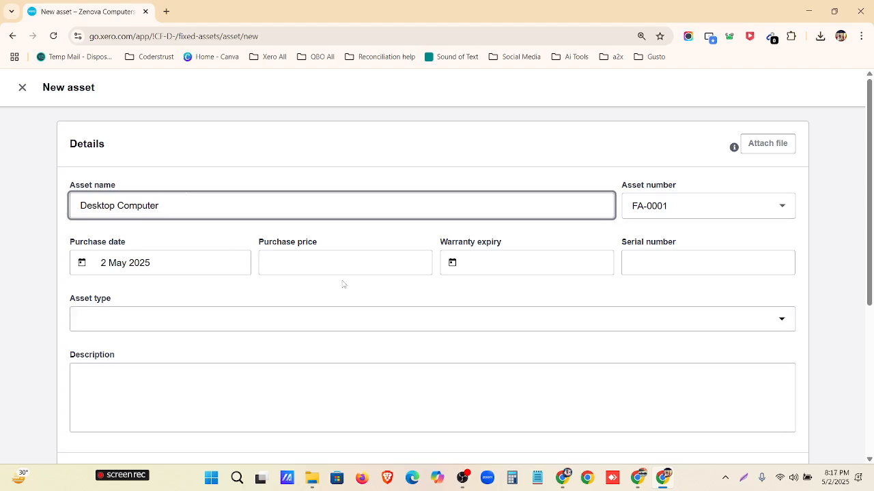
# Check the Desktop Computer's original cost in the Google Sheets asset list and enter 12000 as its purchase price in Xero
pyautogui.click(564, 477)
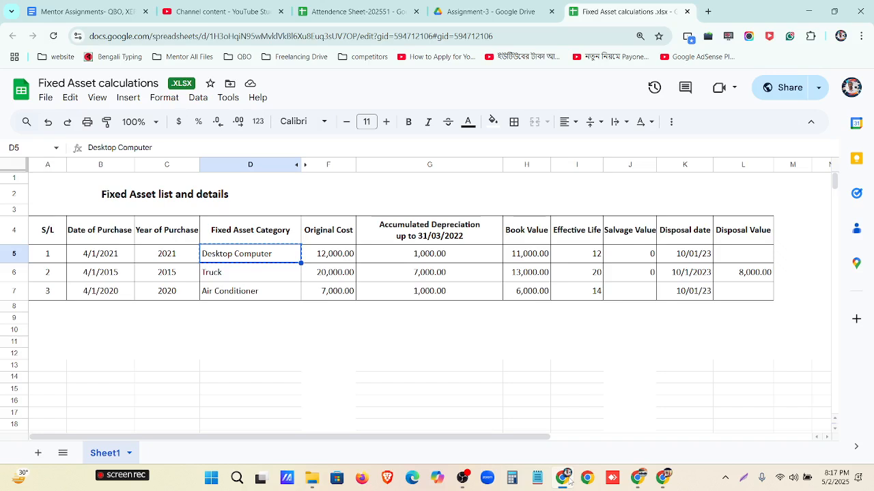
pyautogui.click(568, 479)
pyautogui.click(387, 258)
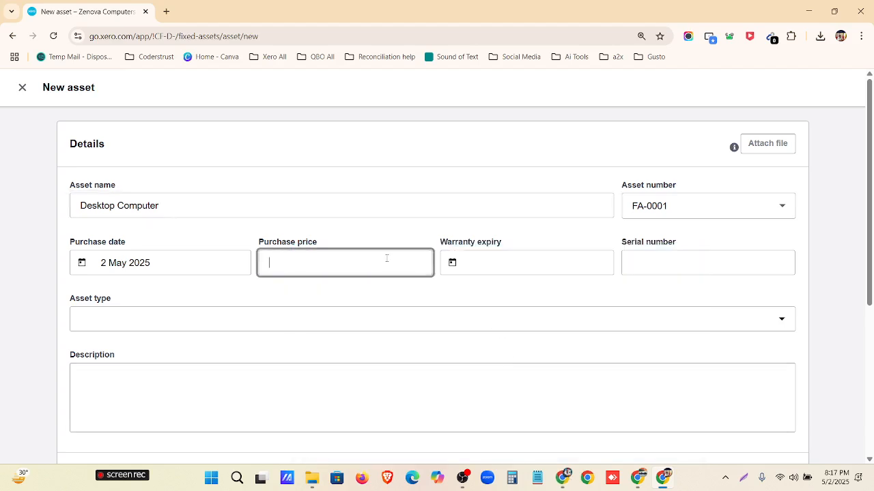
pyautogui.write('12000')
# Set the Desktop Computer's purchase date to 1 Mar 2021
pyautogui.click(212, 262)
pyautogui.click(135, 295)
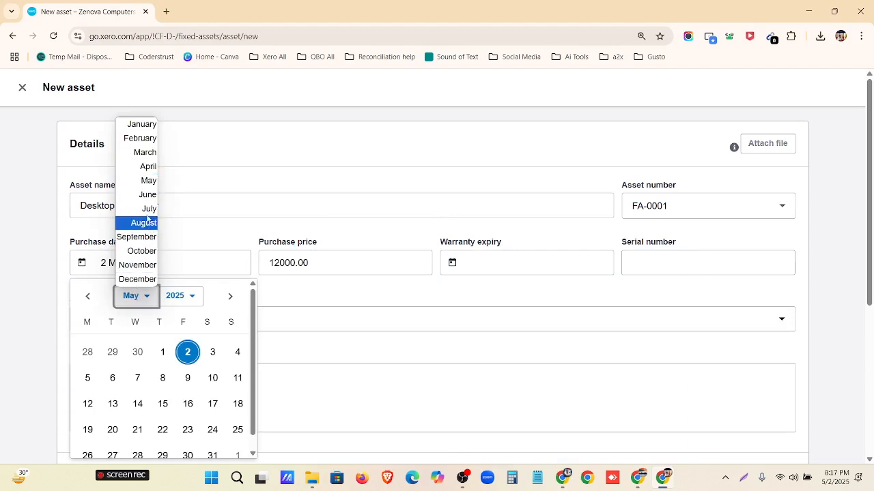
pyautogui.click(151, 151)
pyautogui.click(202, 302)
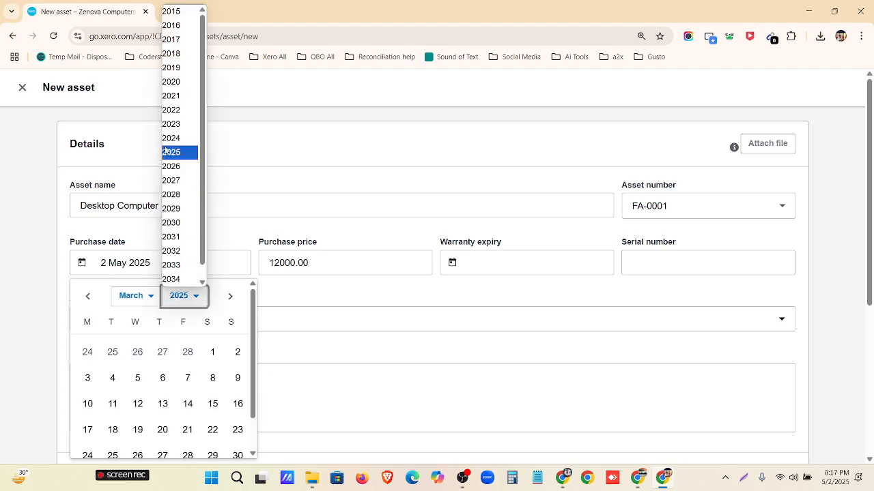
pyautogui.click(169, 101)
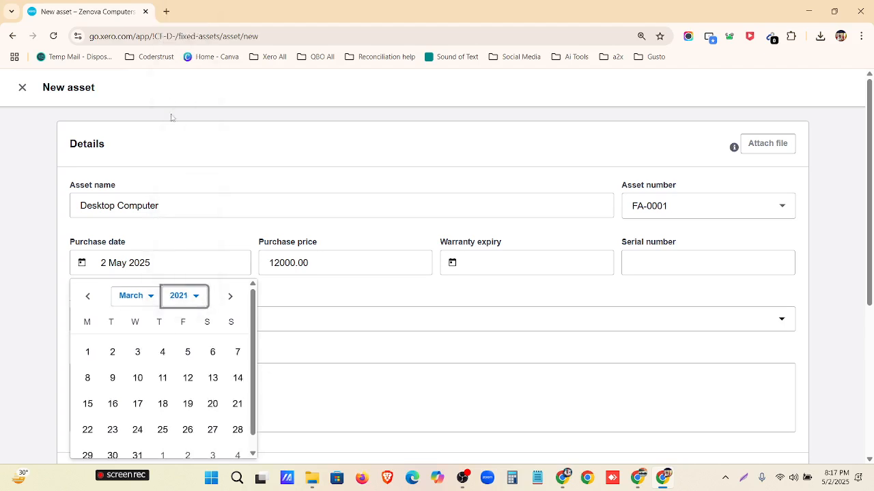
pyautogui.click(88, 353)
# Create a new asset type named Desktop Computer and assign 730 - Desktop Computer as its asset account
pyautogui.click(232, 327)
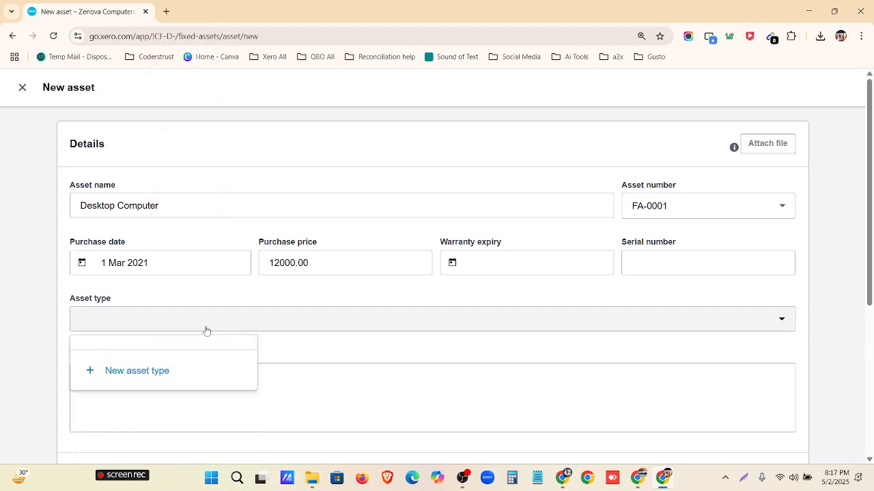
pyautogui.click(163, 386)
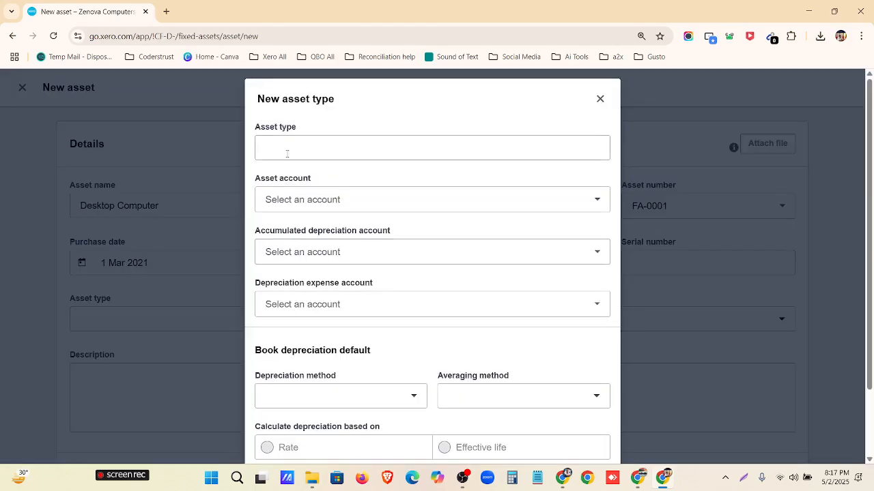
pyautogui.click(284, 150)
pyautogui.hotkey('ctrl', 'v')
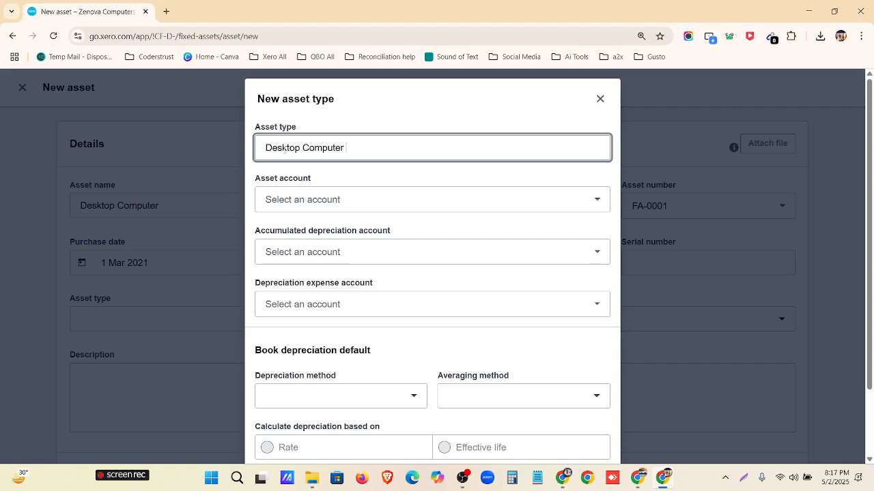
pyautogui.click(315, 198)
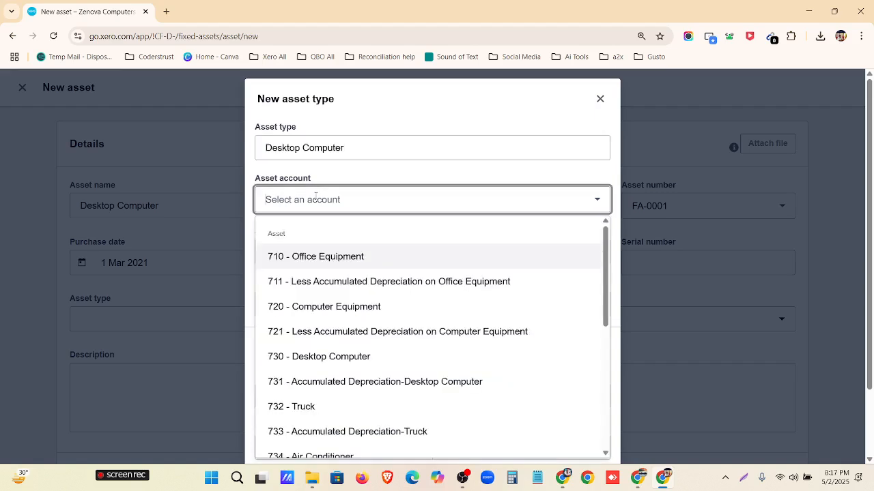
pyautogui.hotkey('ctrl', 'v')
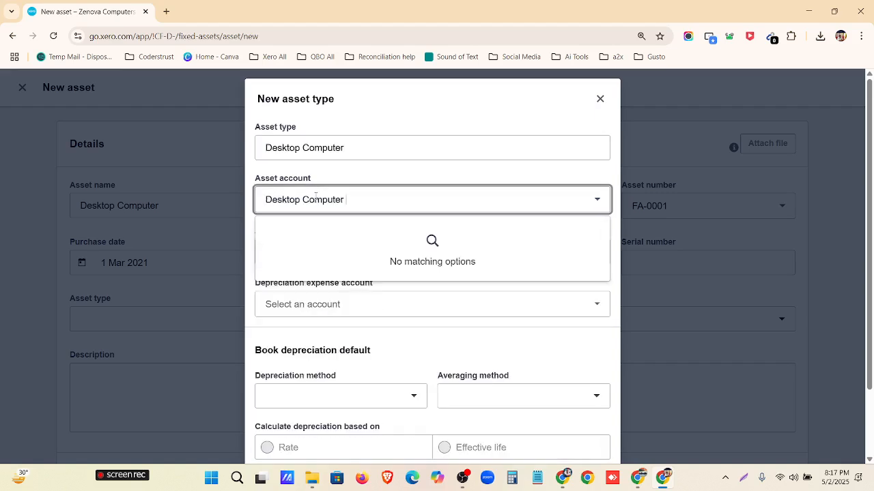
pyautogui.press('BackSpace')
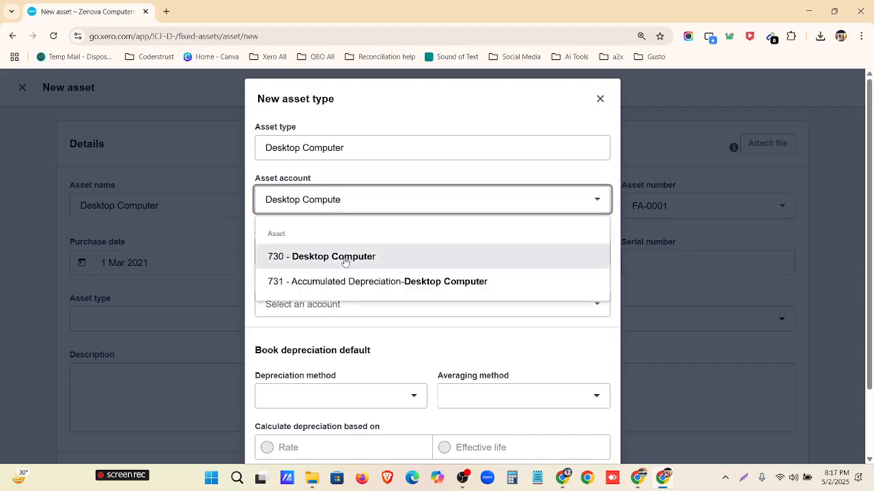
pyautogui.click(347, 256)
# Set the asset type's accumulated depreciation account to 731 - Accumulated Depreciation-Desktop Computer and its expense account to 416 - Depreciation Expense
pyautogui.click(358, 259)
pyautogui.write('731')
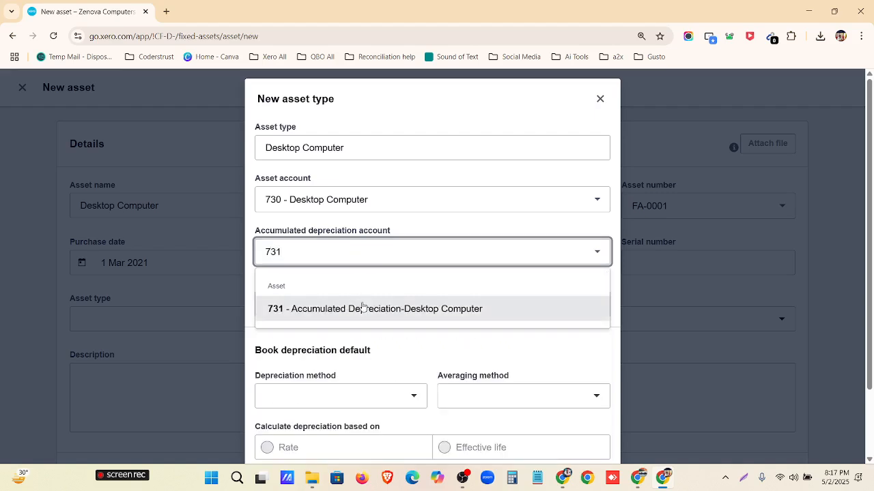
pyautogui.click(360, 307)
pyautogui.click(356, 302)
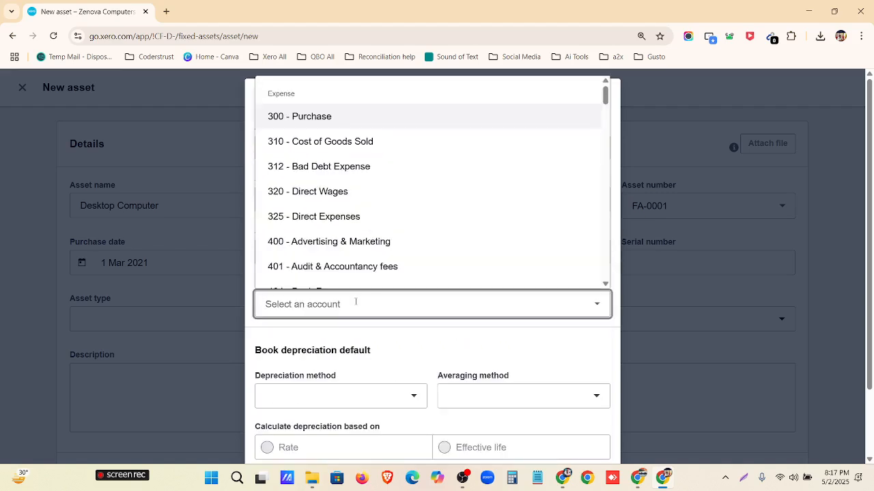
pyautogui.write('dep')
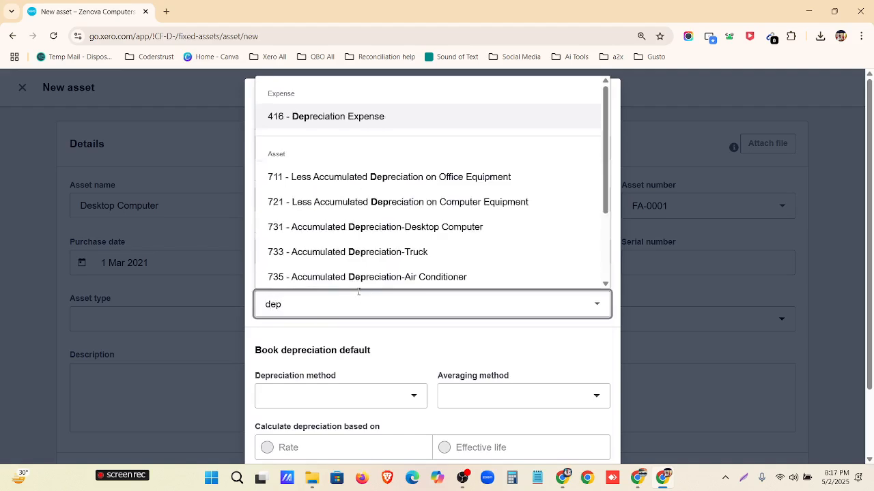
pyautogui.click(386, 118)
# Set the asset type's default depreciation method to Straight line and its averaging method to Actual days
pyautogui.scroll(-1, 380, 310)
pyautogui.click(368, 315)
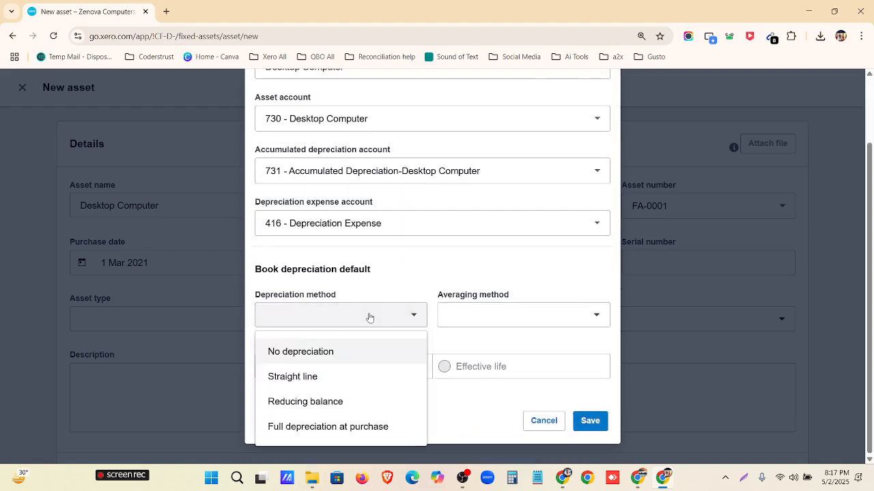
pyautogui.click(328, 384)
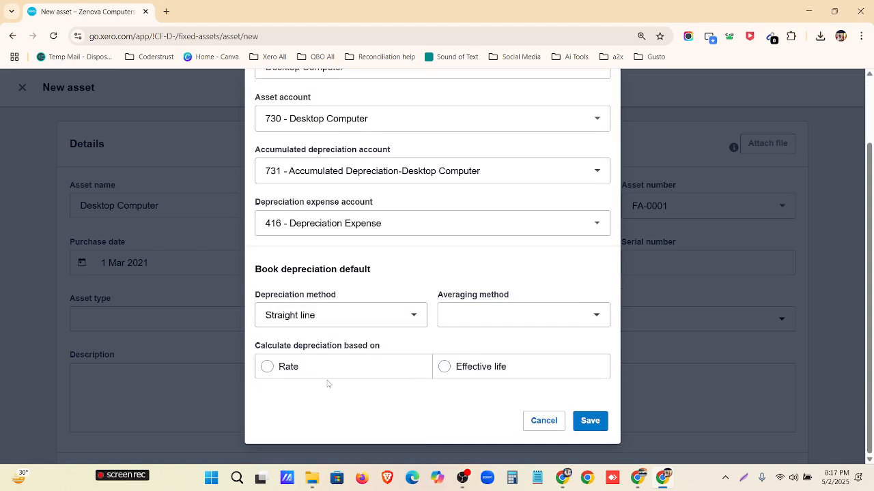
pyautogui.click(495, 326)
pyautogui.click(488, 375)
# Check the Desktop Computer's effective life in the Google Sheets asset list and base the Xero asset type's depreciation on effective life
pyautogui.click(562, 481)
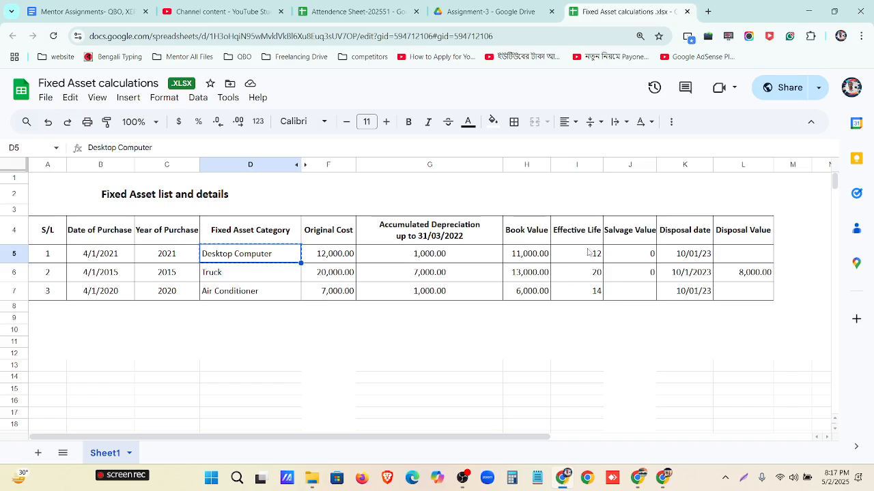
pyautogui.click(567, 479)
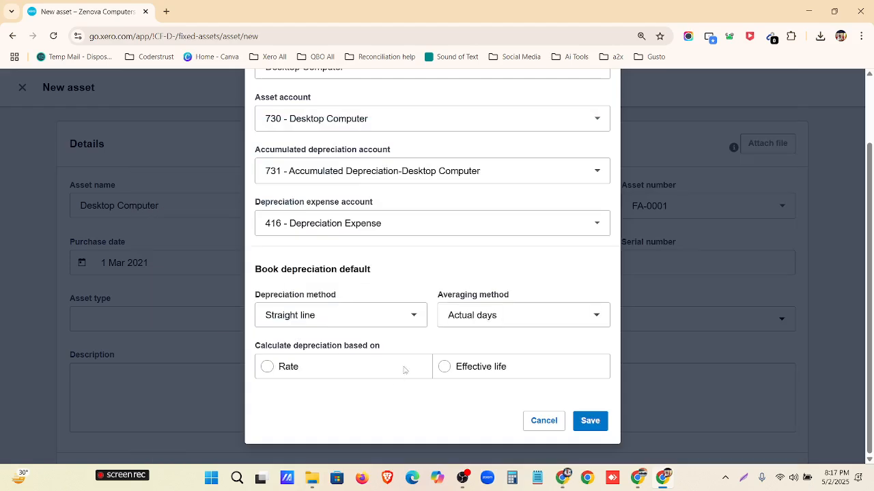
pyautogui.click(394, 372)
pyautogui.click(488, 365)
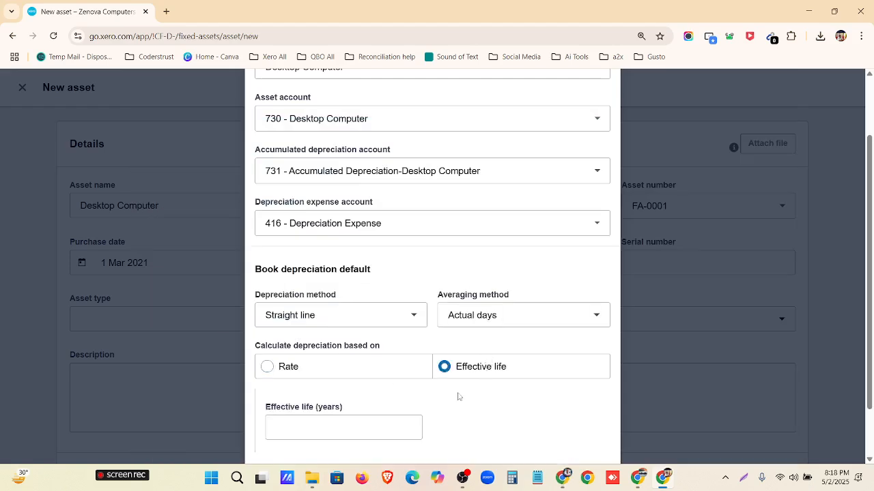
# Set the effective life to 10 years and save the Desktop Computer asset type
pyautogui.click(359, 428)
pyautogui.write('12')
pyautogui.press('BackSpace')
pyautogui.scroll(-2, 385, 414)
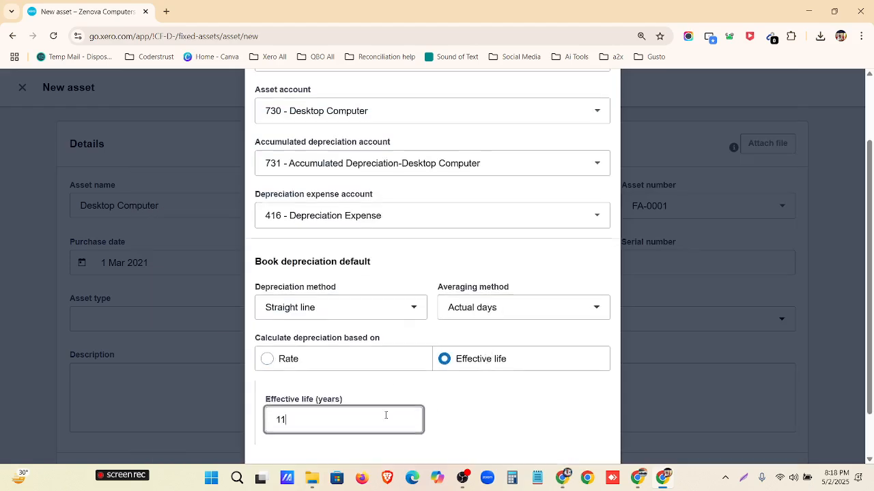
pyautogui.write('0')
pyautogui.click(590, 423)
pyautogui.click(589, 423)
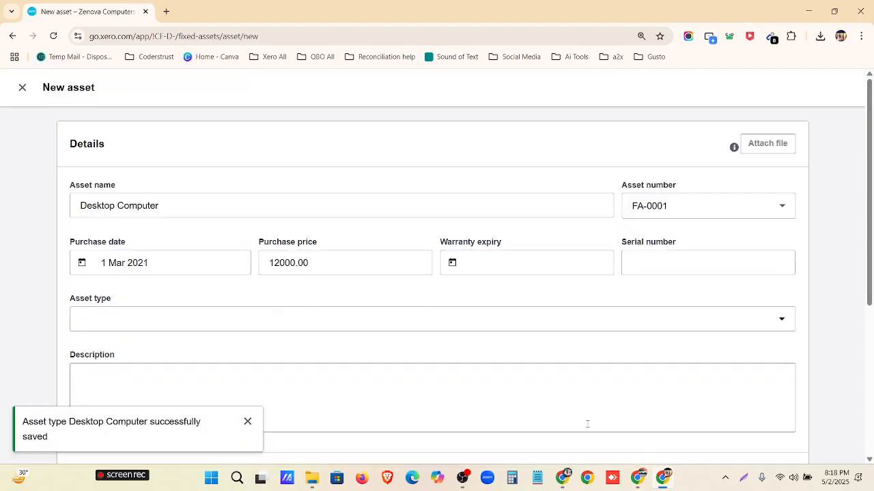
# Check the Desktop Computer's book depreciation settings and set its residual value to 0
pyautogui.scroll(-1, 382, 328)
pyautogui.scroll(-2, 355, 341)
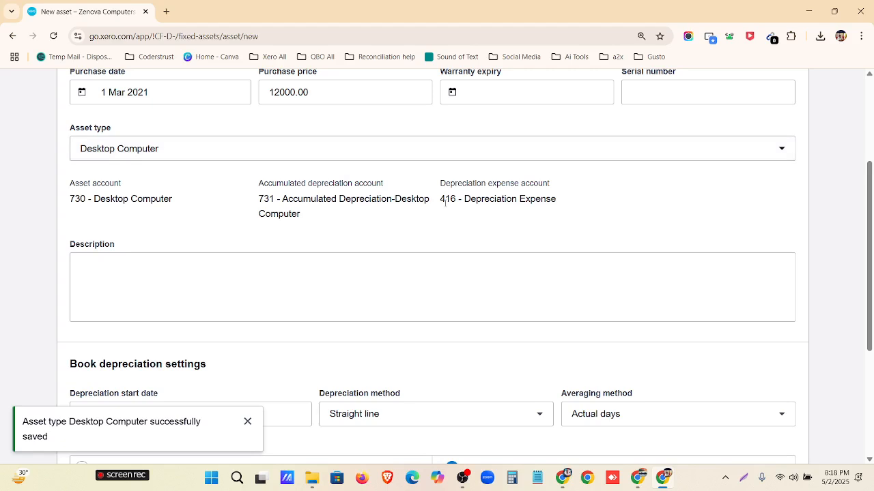
pyautogui.scroll(-2, 327, 307)
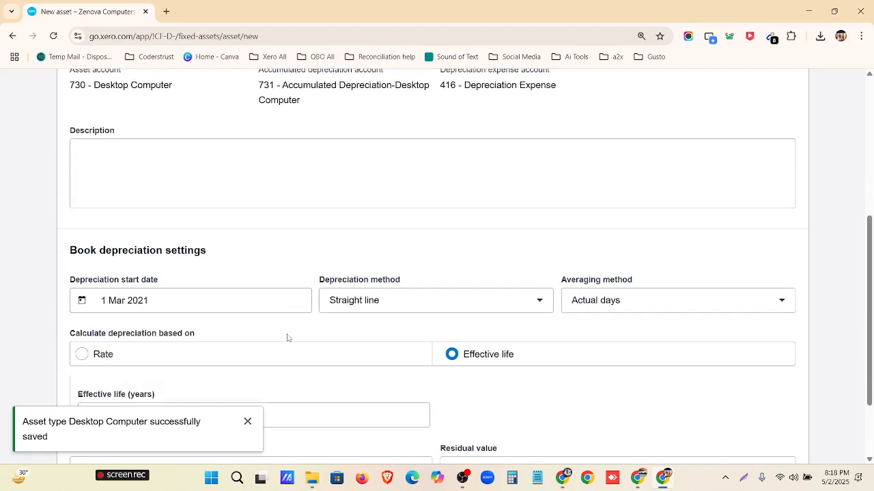
pyautogui.click(247, 421)
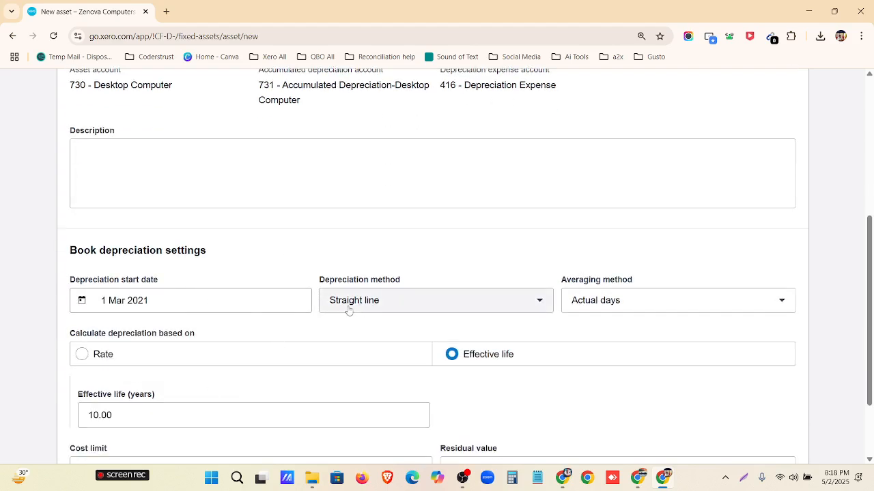
pyautogui.scroll(-2, 362, 309)
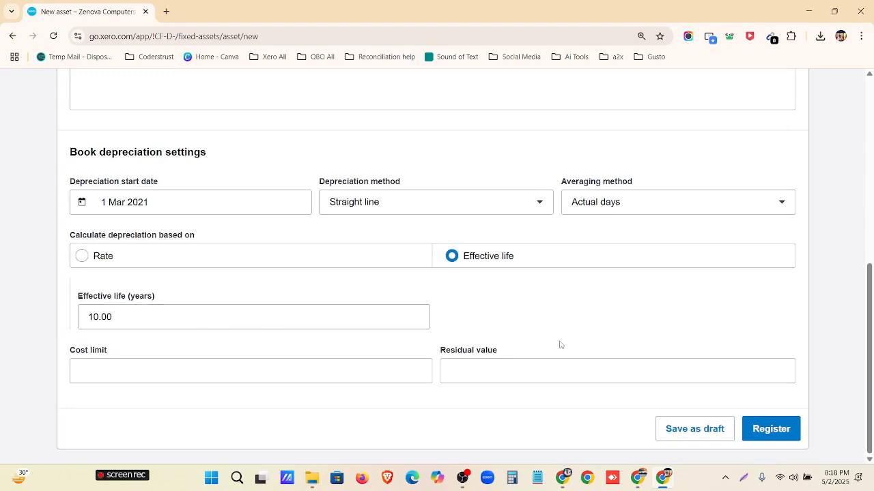
pyautogui.click(473, 367)
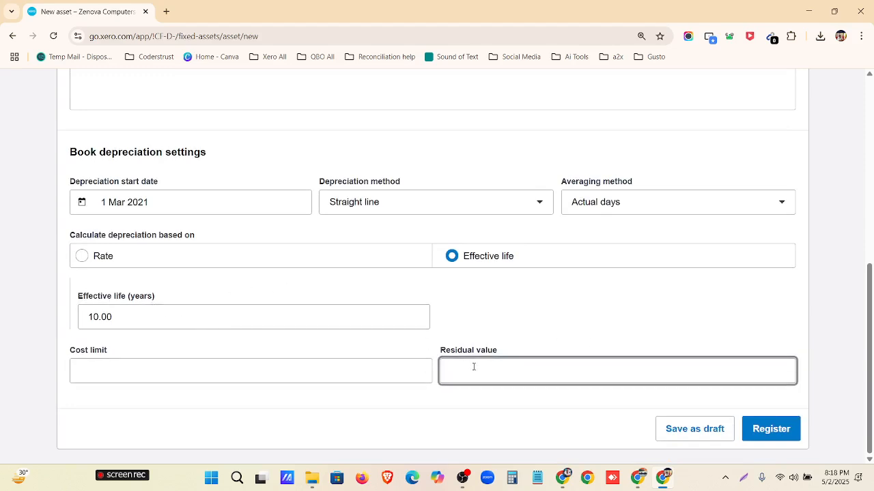
pyautogui.write('0')
pyautogui.click(580, 312)
# Review the completed Desktop Computer asset form and register the asset
pyautogui.scroll(10, 560, 329)
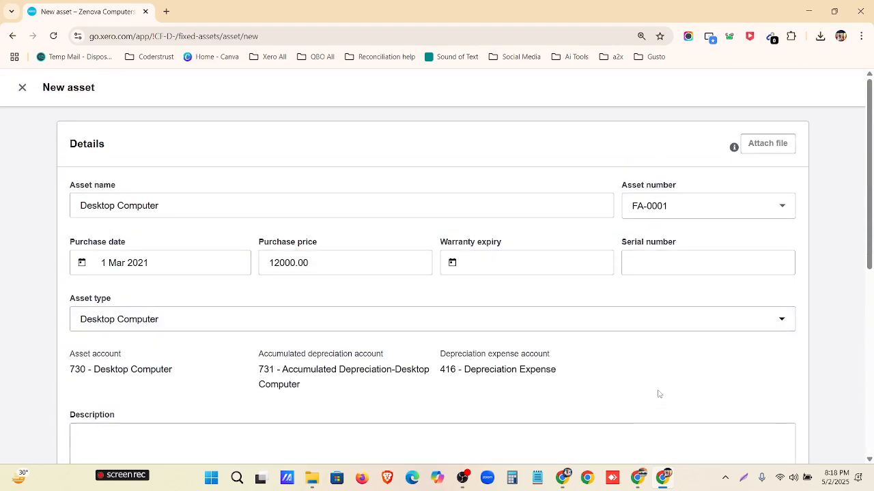
pyautogui.scroll(-10, 657, 392)
pyautogui.click(757, 437)
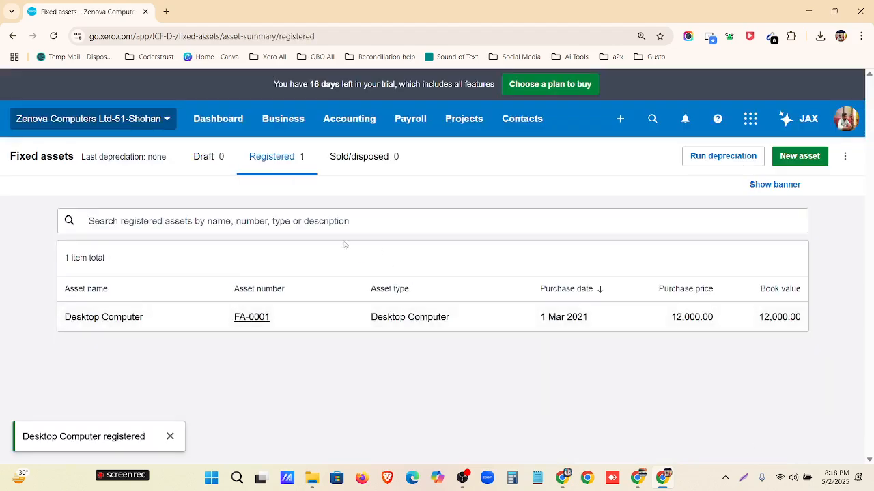
# Start another new fixed asset in Xero and name it Truck, copying the category from cell D6 of the Google Sheets asset list
pyautogui.click(792, 163)
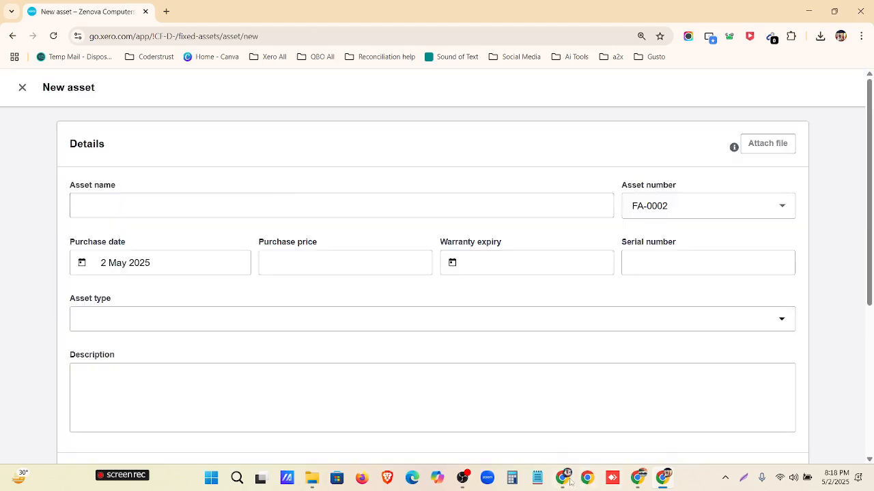
pyautogui.click(564, 479)
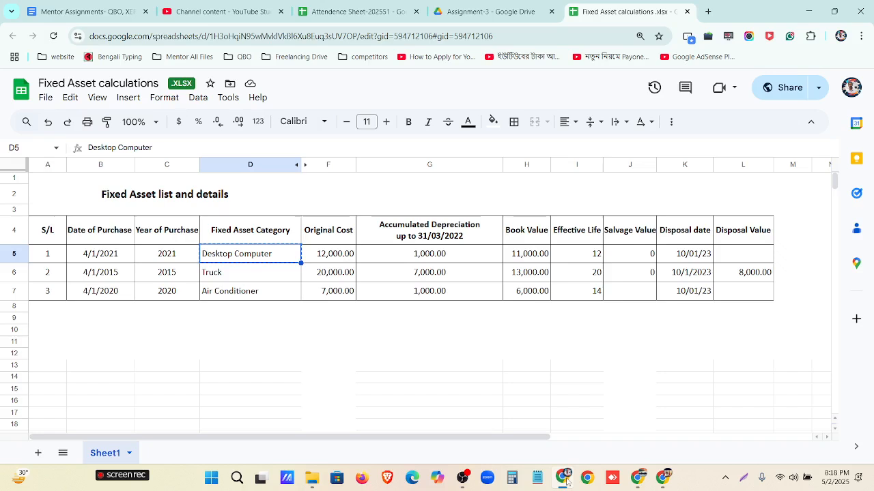
pyautogui.click(271, 277)
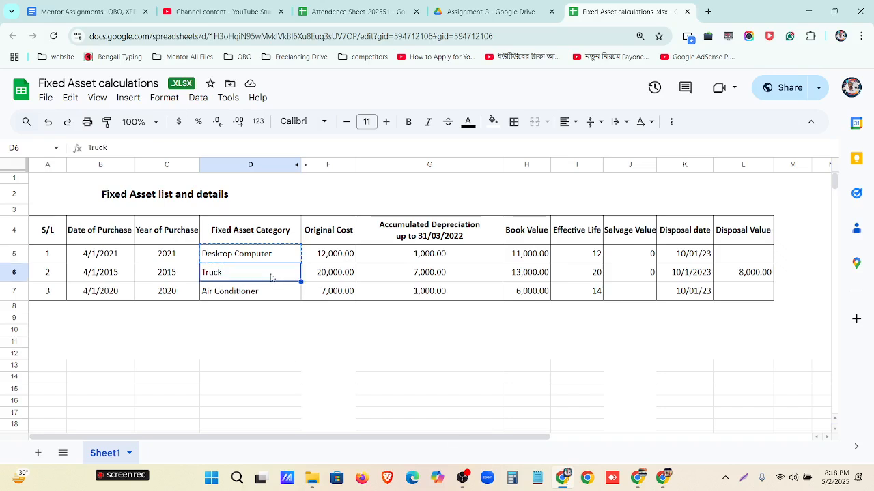
pyautogui.hotkey('ctrl', 'c')
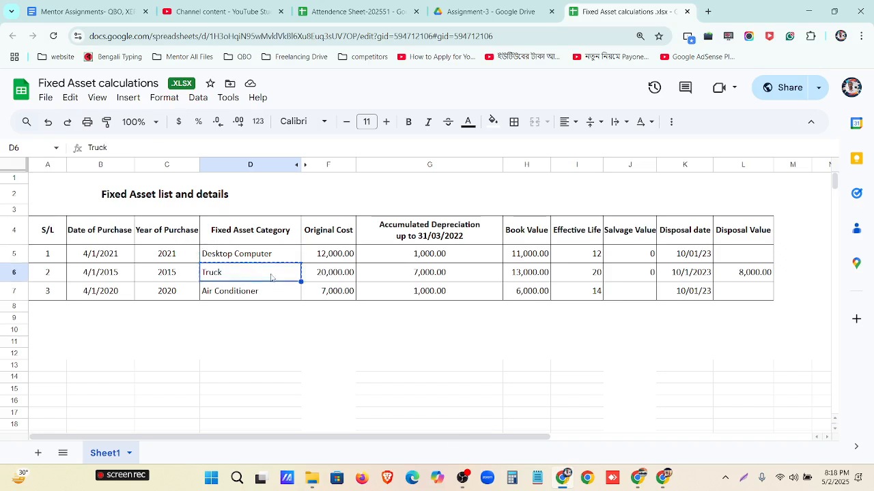
pyautogui.click(568, 480)
pyautogui.click(183, 208)
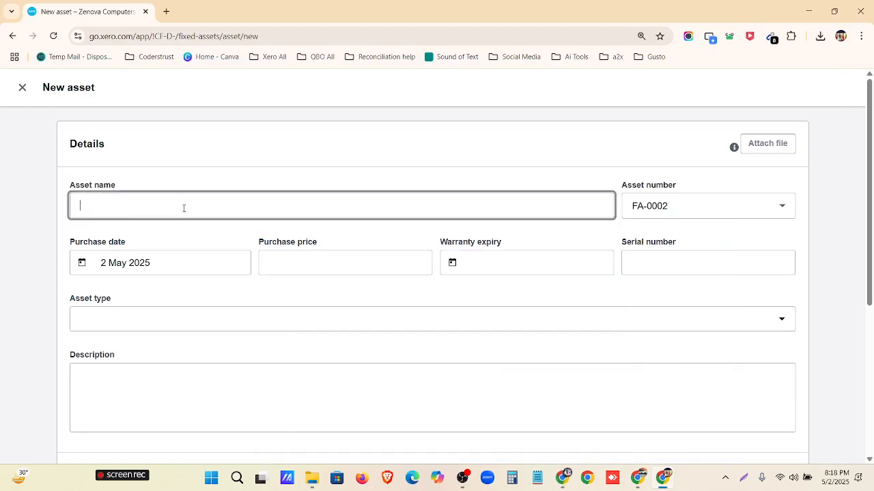
pyautogui.click(563, 477)
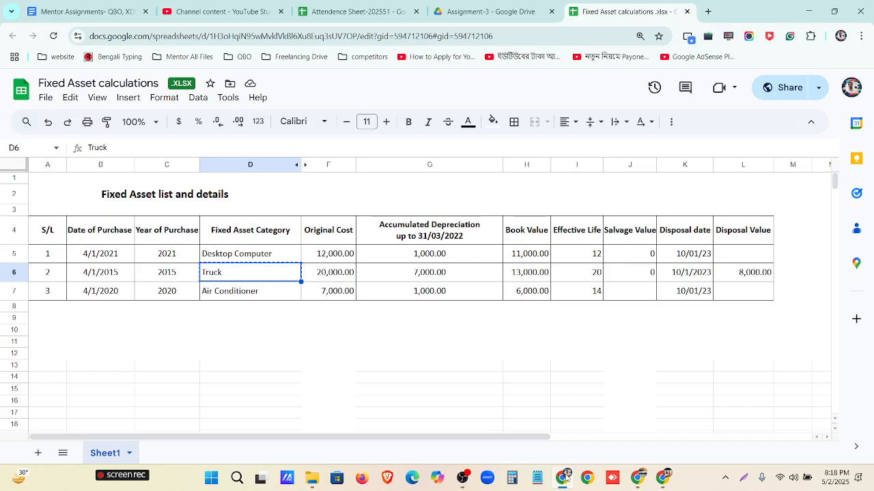
pyautogui.click(565, 478)
pyautogui.hotkey('ctrl', 'v')
# Enter 20000 as the Truck's purchase price and set its purchase date to 1 Apr 2015
pyautogui.click(335, 264)
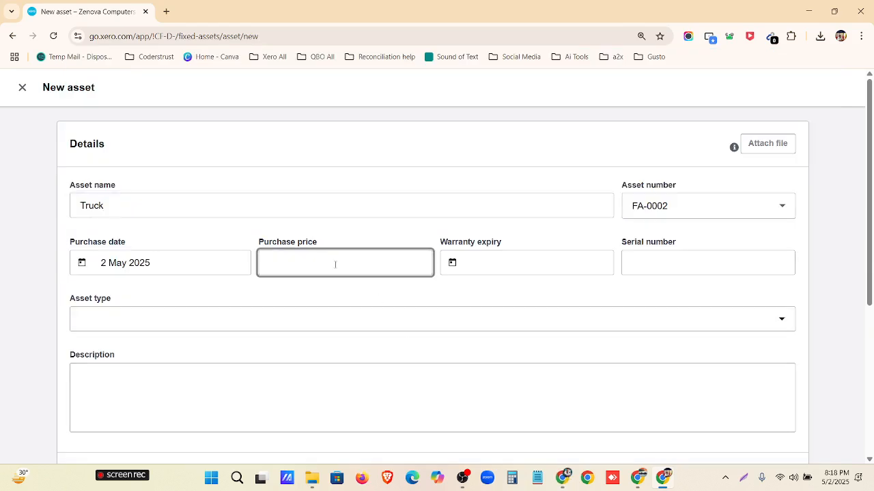
pyautogui.click(225, 263)
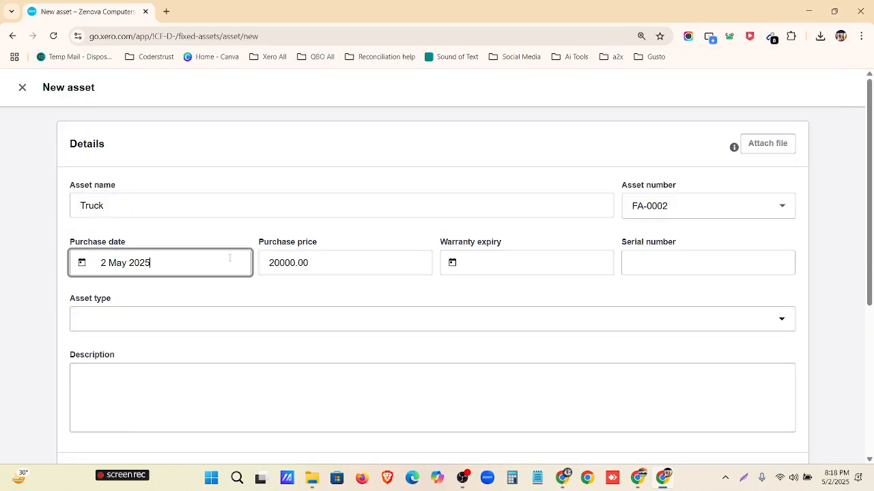
pyautogui.click(134, 297)
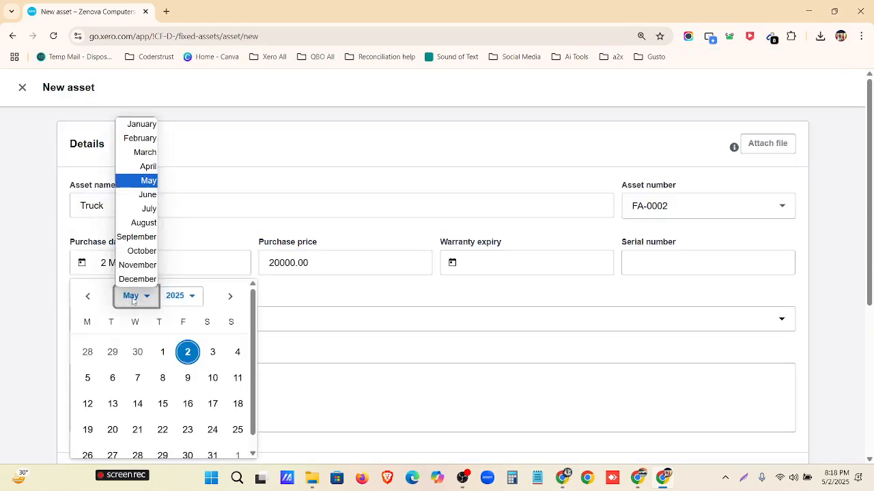
pyautogui.click(148, 167)
pyautogui.click(181, 296)
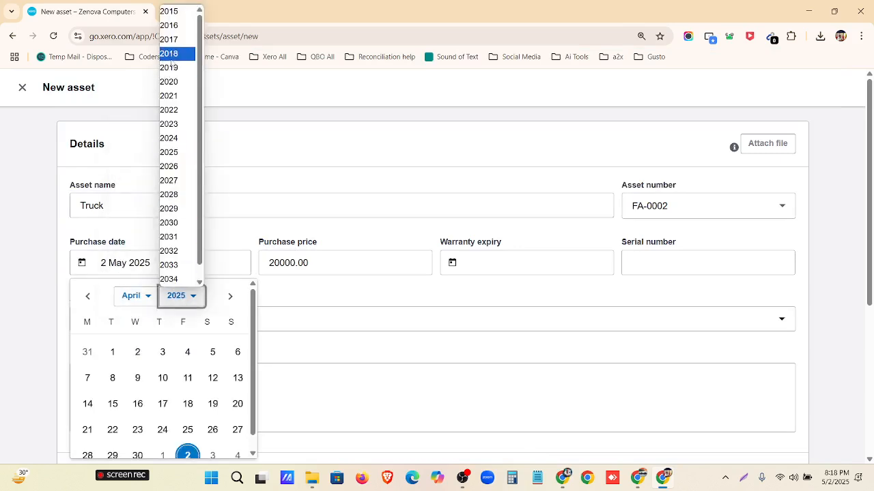
pyautogui.click(181, 12)
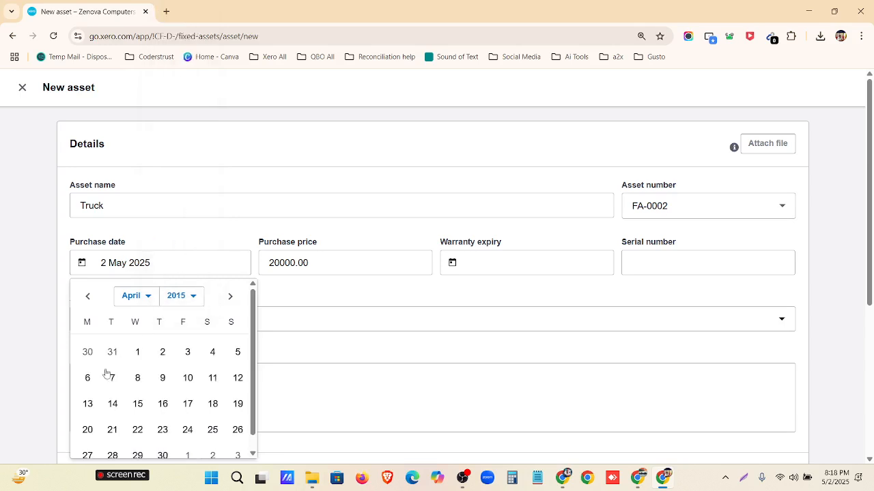
pyautogui.click(138, 354)
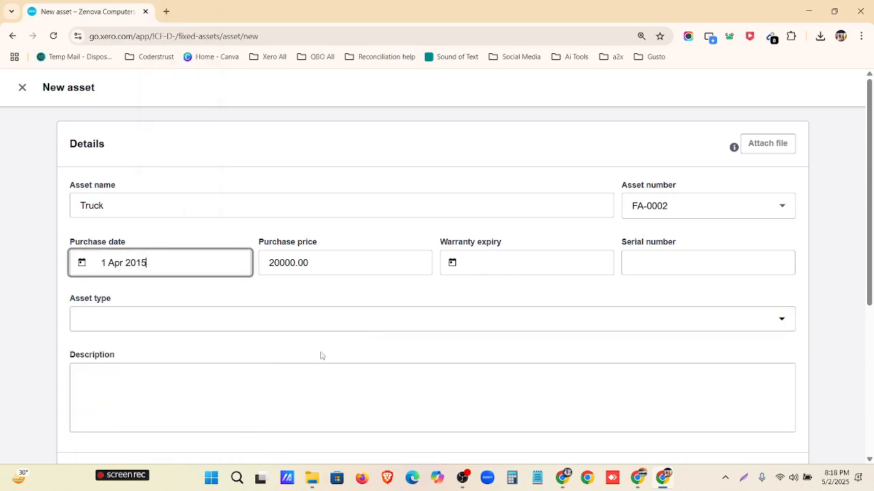
# Start a new asset type for the Truck, name it Truck and assign 732 - Truck as its asset account
pyautogui.click(238, 319)
pyautogui.click(210, 396)
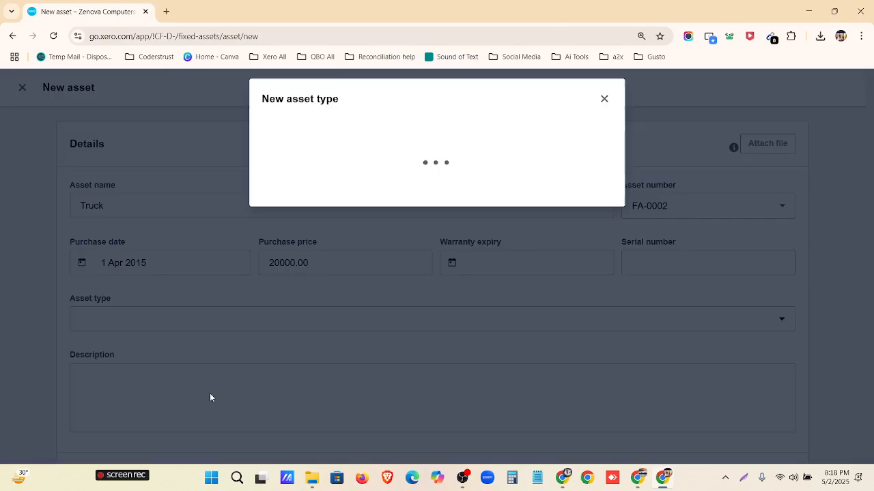
pyautogui.click(315, 143)
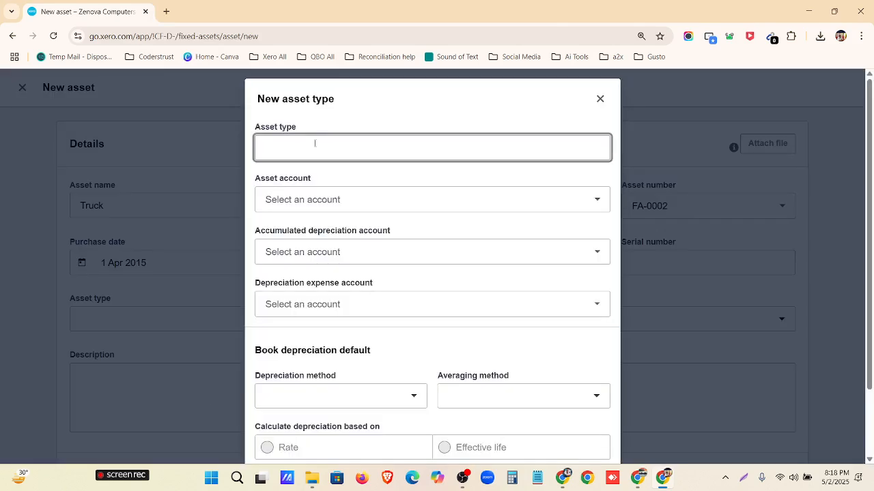
pyautogui.write('Truck')
pyautogui.click(319, 196)
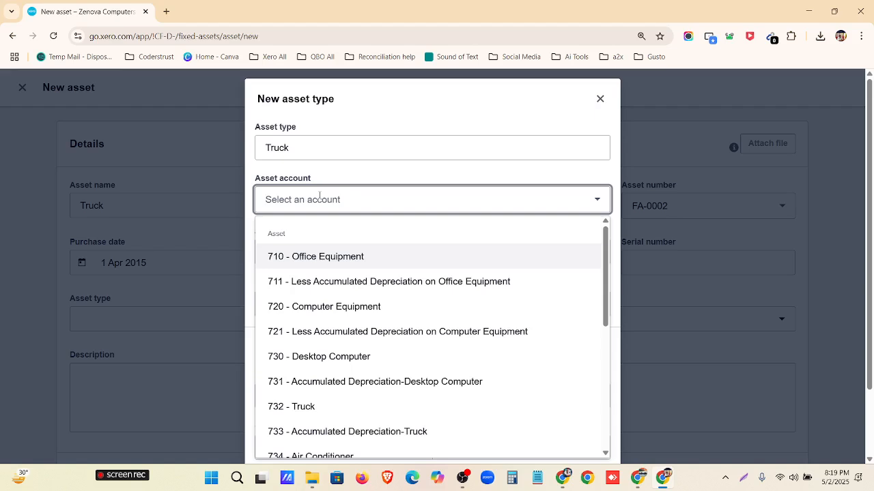
pyautogui.write('Truck')
pyautogui.click(316, 256)
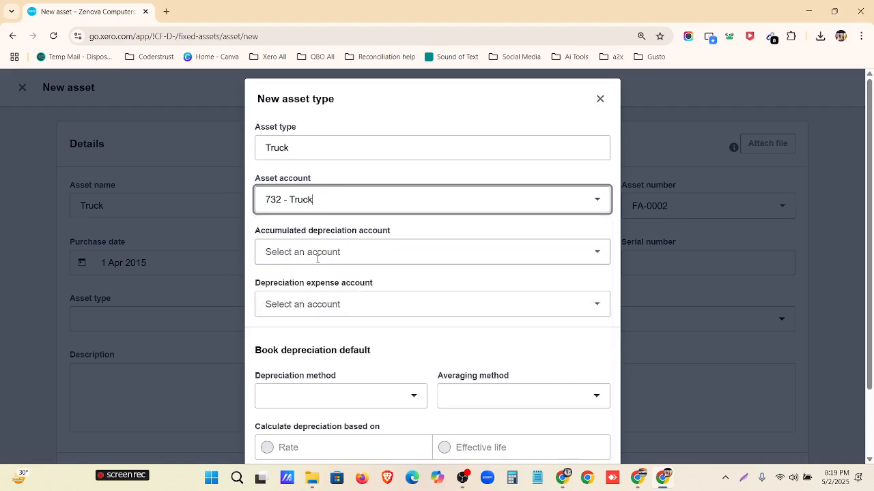
# Set the accumulated depreciation account to 733 - Accumulated Depreciation-Truck and the depreciation expense account to 416 - Depreciation Expense
pyautogui.click(320, 254)
pyautogui.write('733')
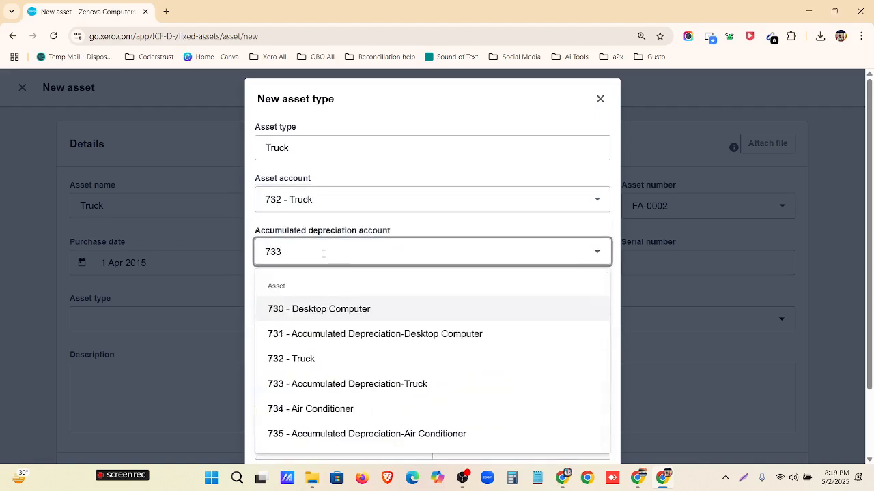
pyautogui.click(315, 307)
pyautogui.click(316, 304)
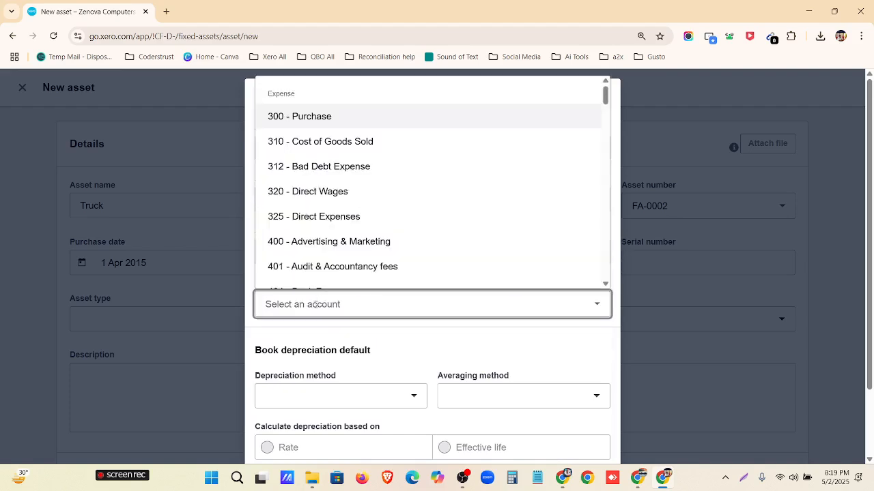
pyautogui.write('416')
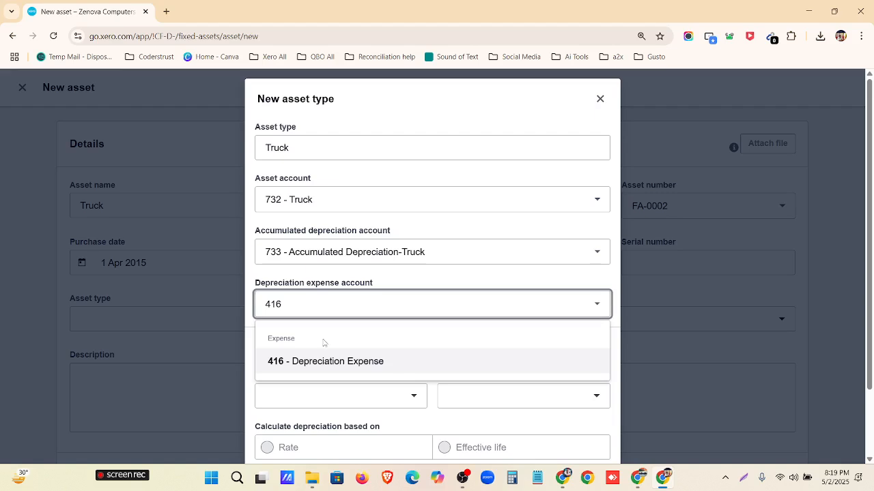
pyautogui.click(337, 366)
# Set the default depreciation to Straight line with an effective life of 20 years, checking the life in the Google Sheets asset list
pyautogui.scroll(-1, 355, 361)
pyautogui.click(353, 339)
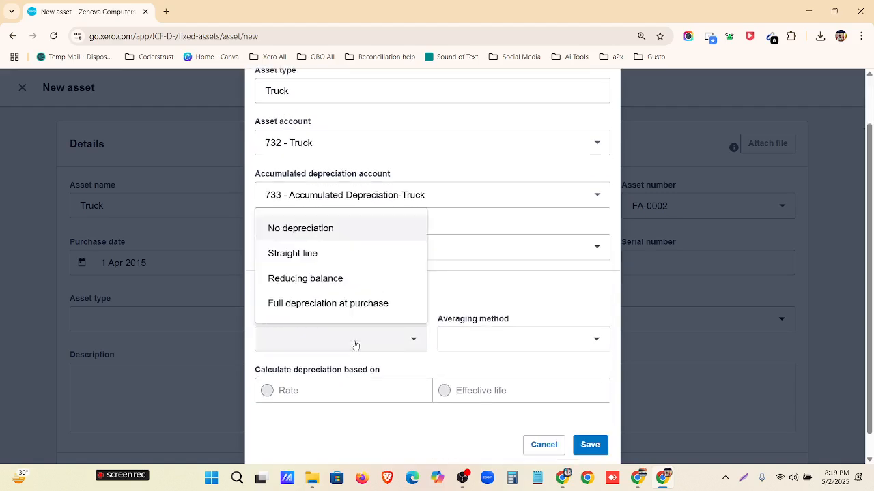
pyautogui.click(337, 253)
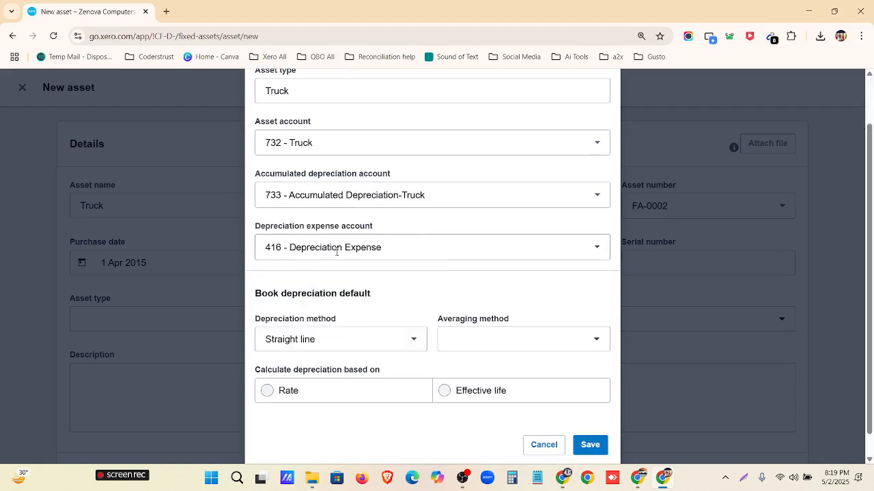
pyautogui.click(462, 391)
pyautogui.click(562, 479)
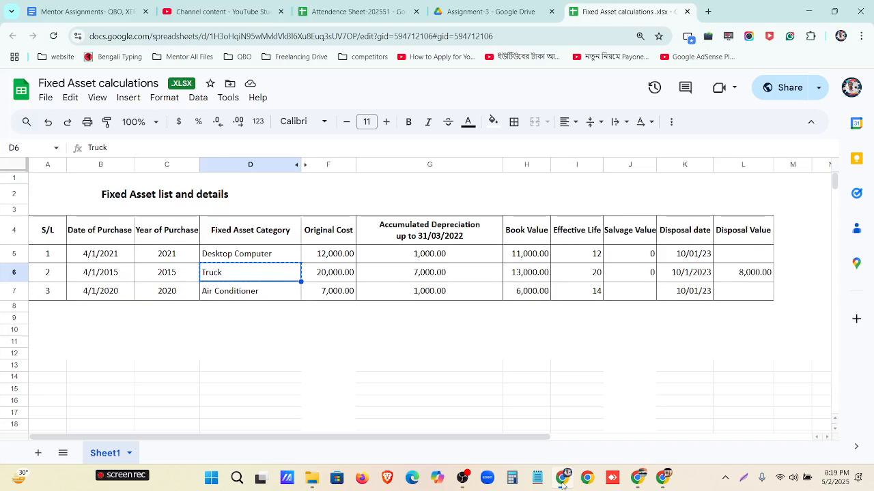
pyautogui.click(563, 479)
pyautogui.scroll(-1, 416, 366)
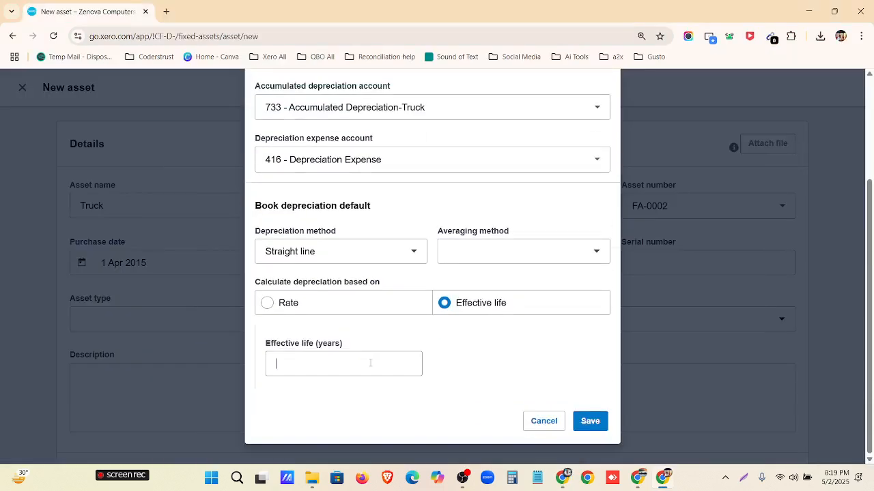
pyautogui.click(370, 363)
# Choose Actual days as the averaging method and save the Truck asset type
pyautogui.click(582, 423)
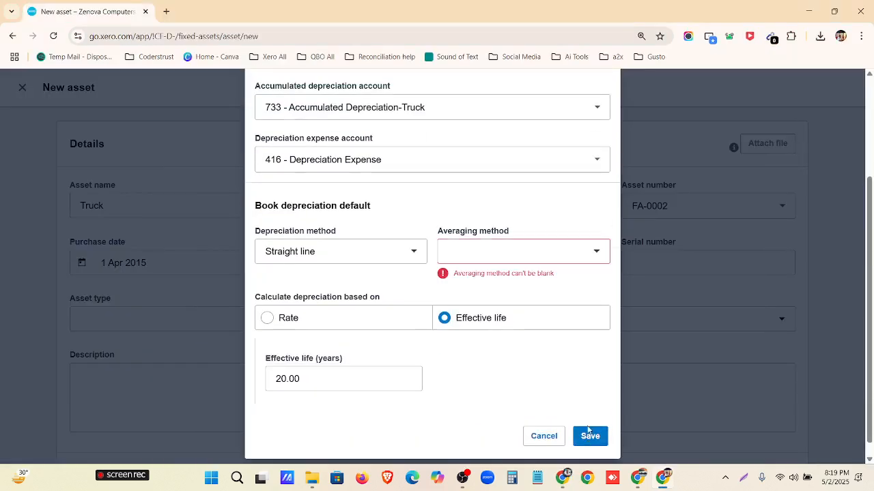
pyautogui.click(529, 251)
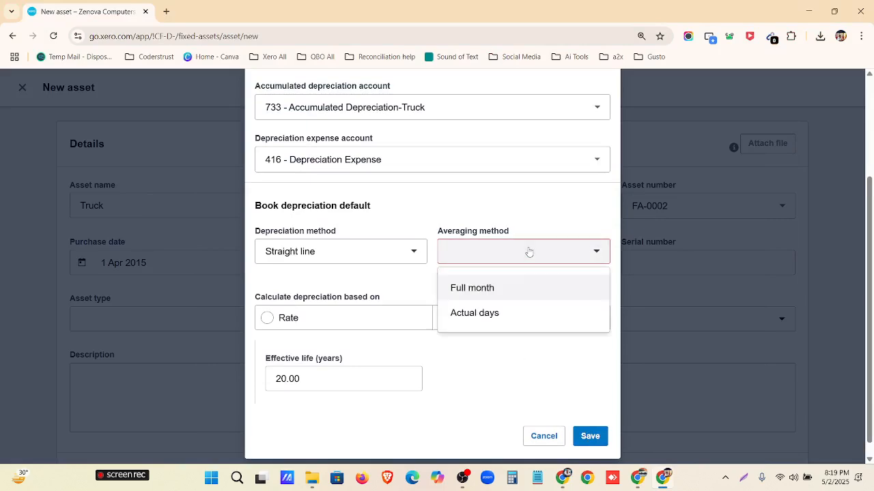
pyautogui.click(513, 319)
pyautogui.click(588, 422)
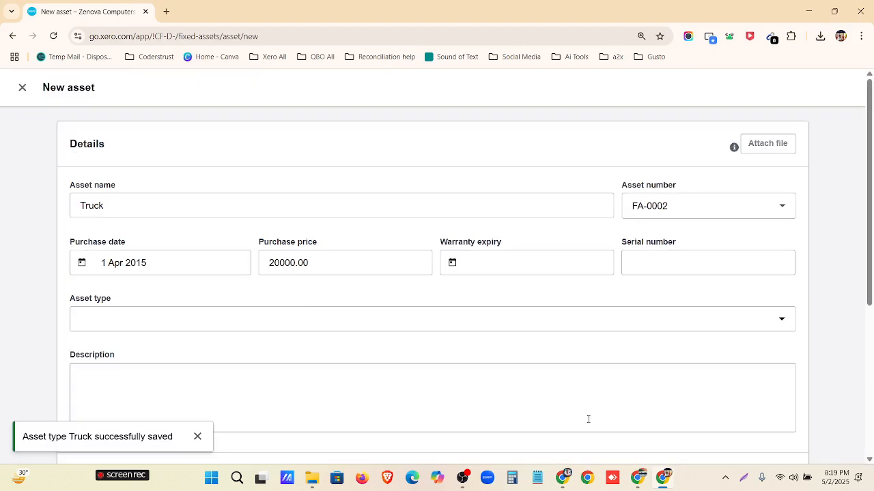
# Set the Truck's residual value to 0 and register the asset
pyautogui.scroll(-5, 310, 312)
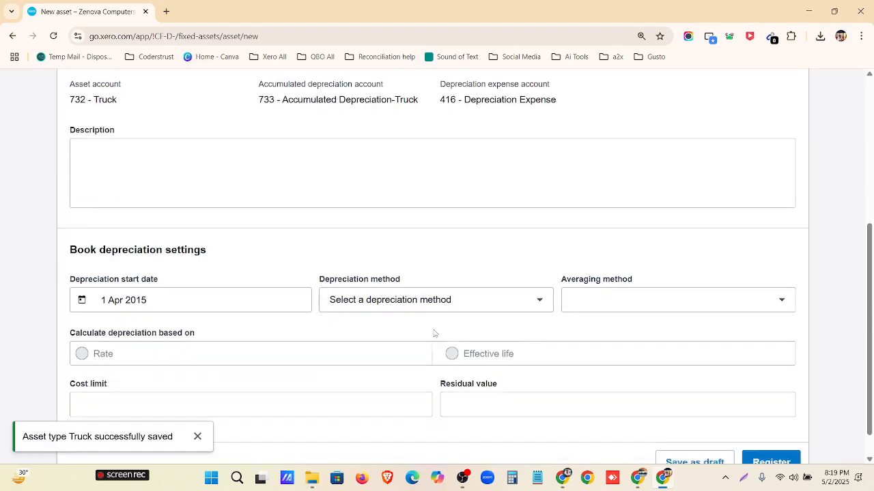
pyautogui.click(469, 370)
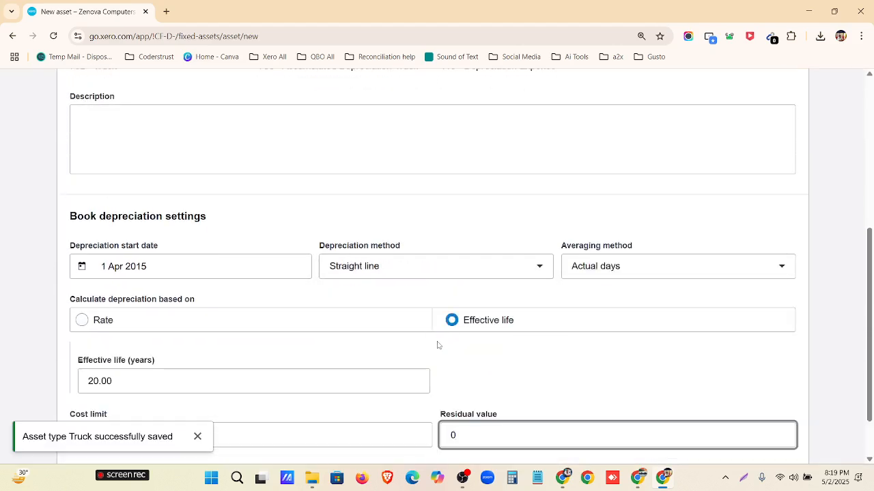
pyautogui.scroll(-1, 496, 357)
pyautogui.click(756, 430)
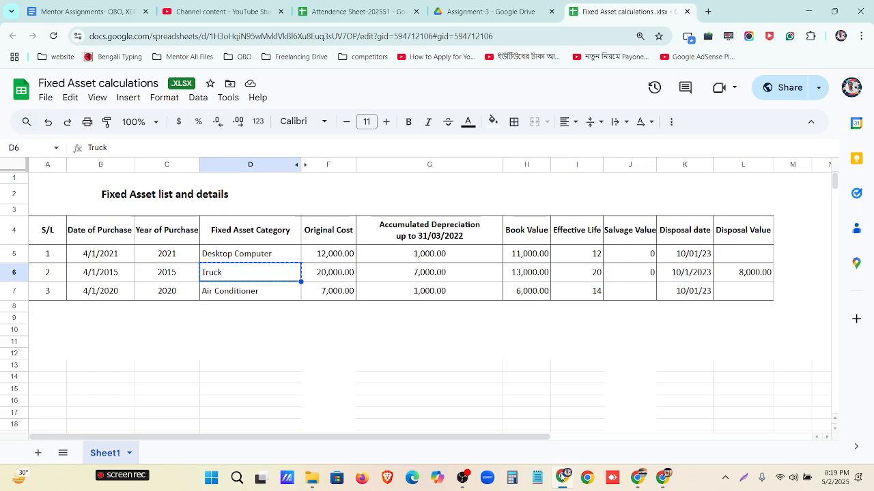
# Copy the category in cell D7 of the Google Sheets asset list, then start a new fixed asset in Xero named Air Conditioner
pyautogui.click(562, 477)
pyautogui.click(231, 257)
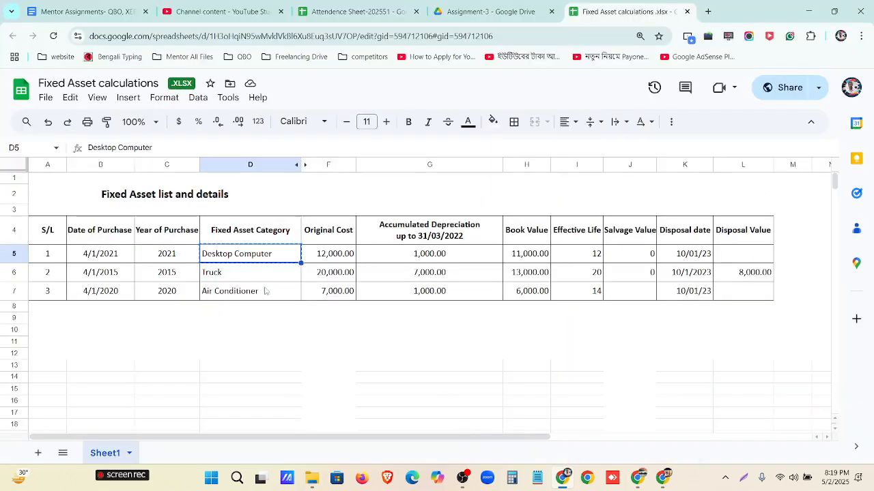
pyautogui.click(225, 295)
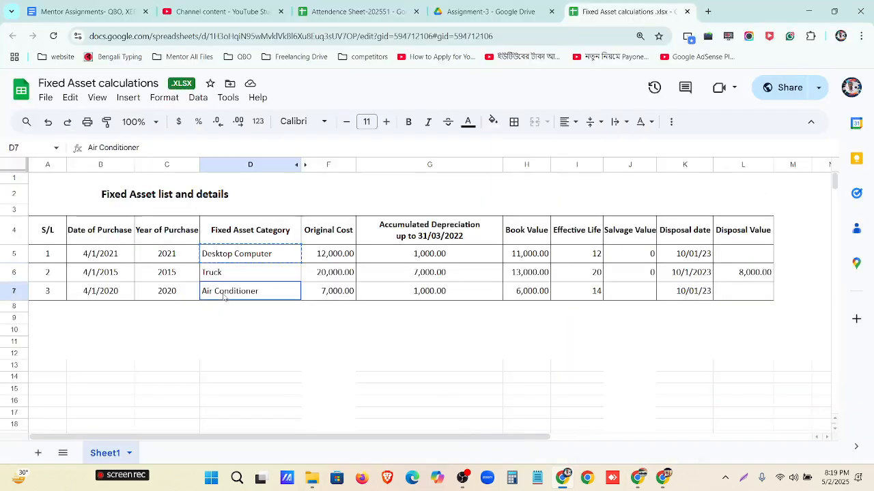
pyautogui.hotkey('ctrl', 'c')
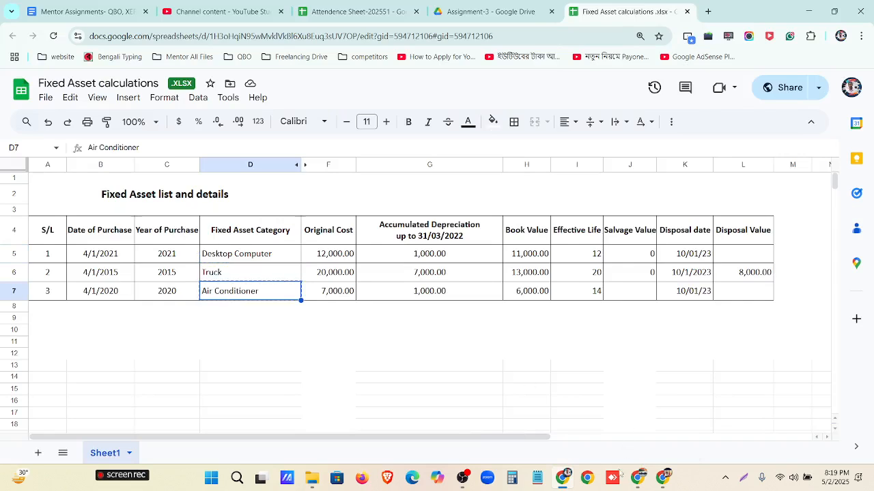
pyautogui.click(660, 479)
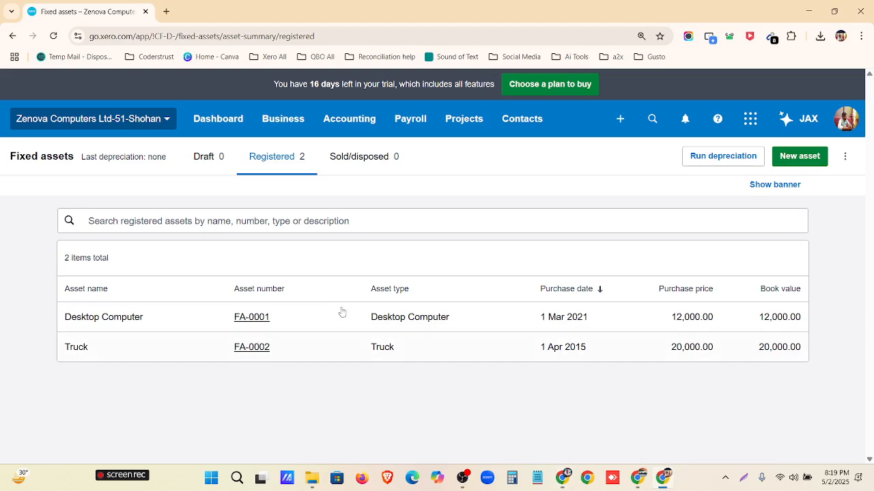
pyautogui.click(799, 155)
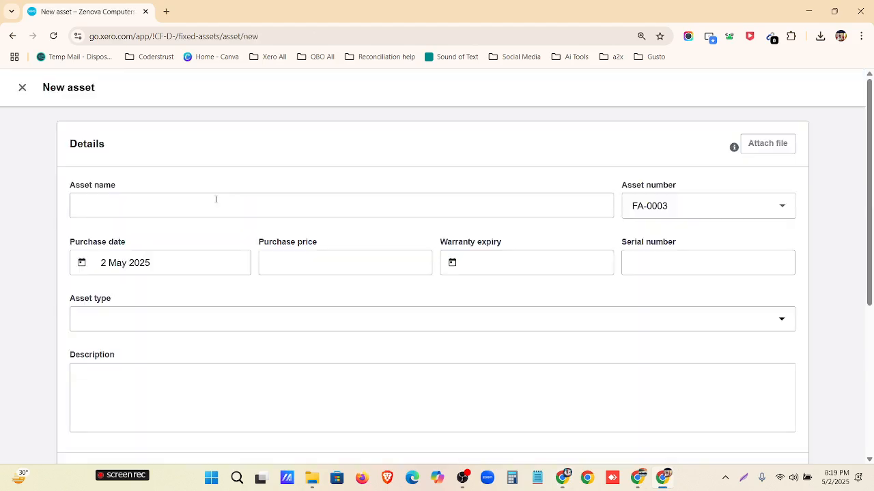
pyautogui.click(213, 207)
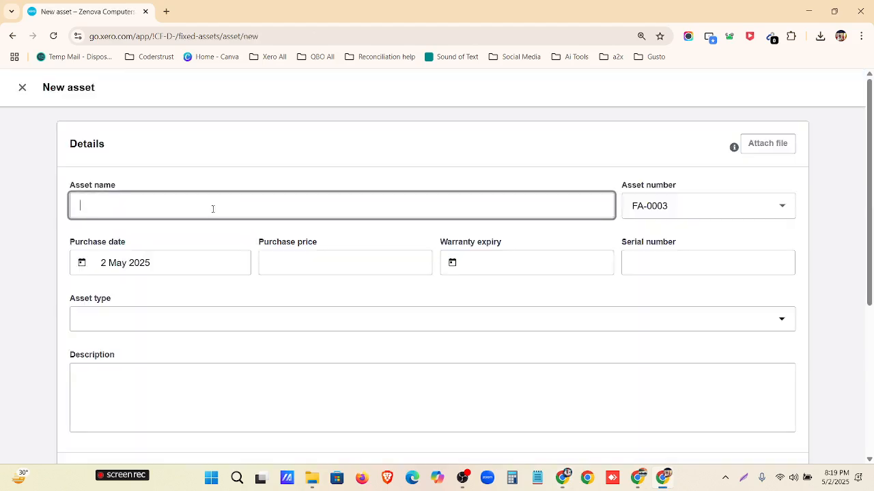
pyautogui.write('Air Conditioner')
# Set the Air Conditioner's purchase date to 1 Apr 2021
pyautogui.click(199, 259)
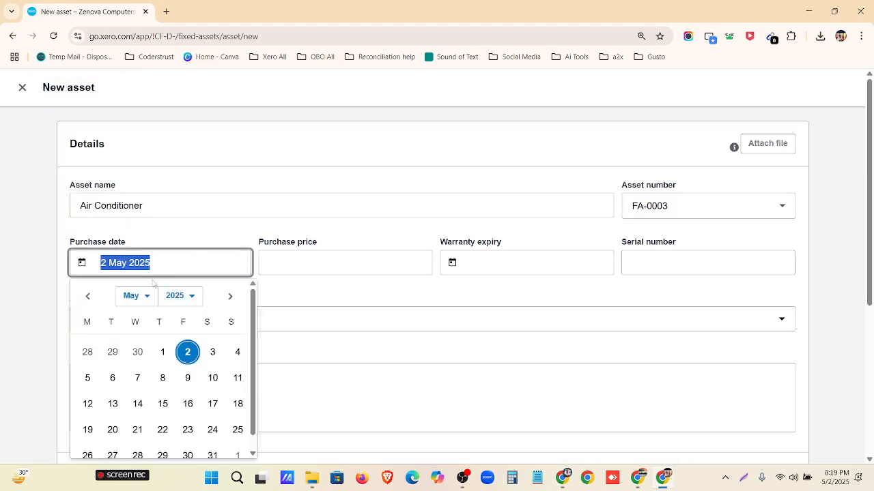
pyautogui.click(145, 297)
pyautogui.click(147, 167)
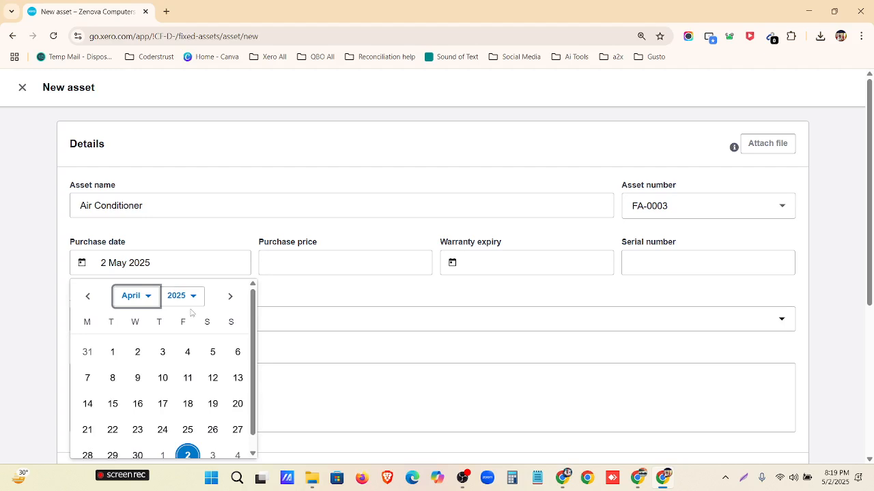
pyautogui.click(185, 297)
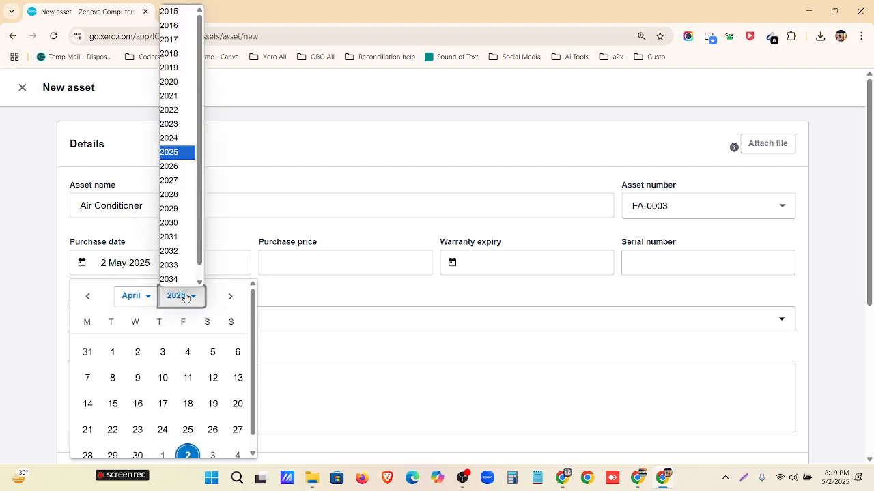
pyautogui.click(181, 95)
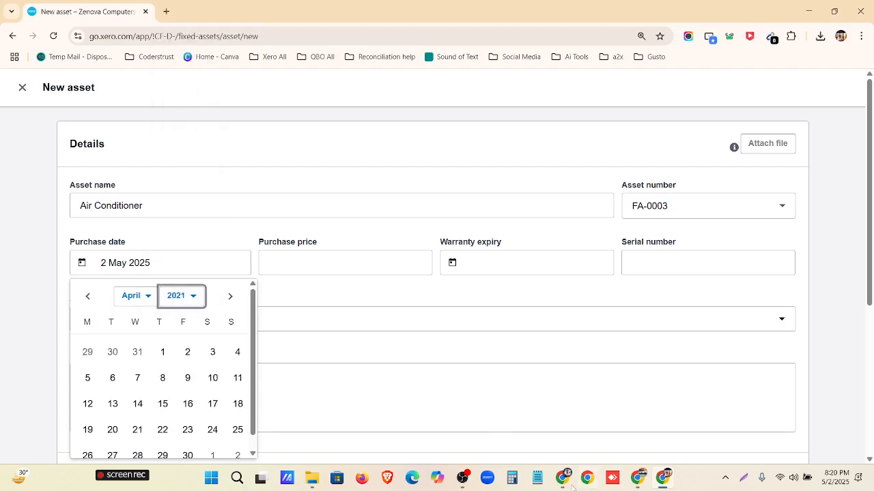
pyautogui.click(162, 352)
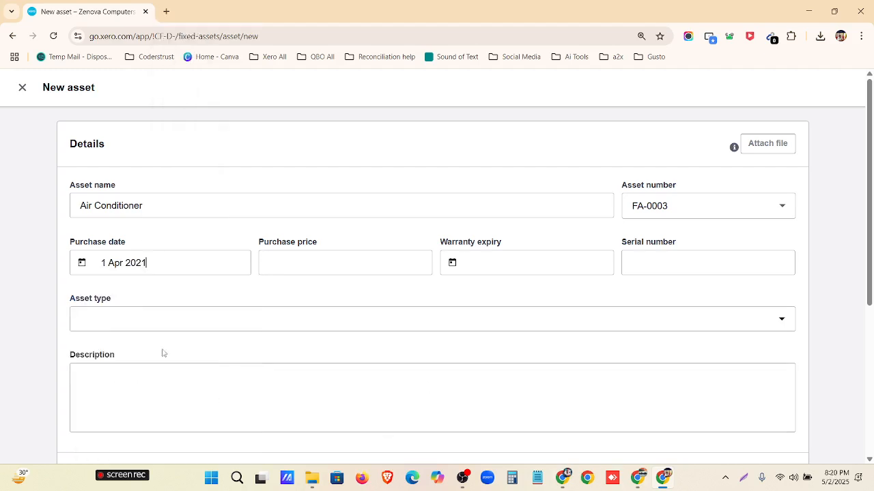
# Check the Air Conditioner's purchase date in the Google Sheets asset list and correct it to 1 Apr 2020 in Xero
pyautogui.click(570, 489)
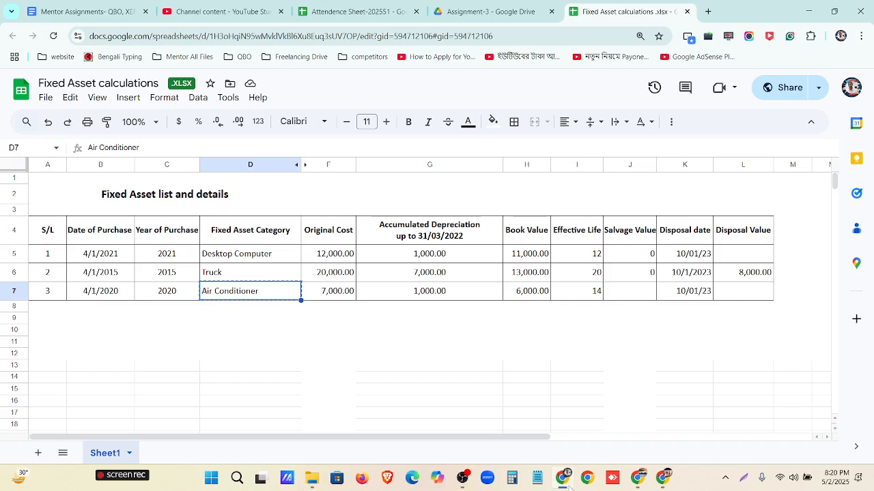
pyautogui.click(569, 485)
pyautogui.click(208, 261)
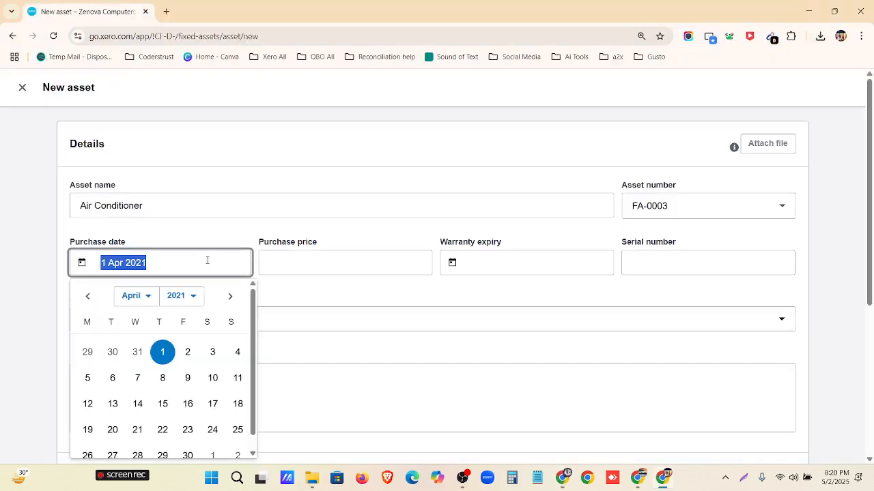
pyautogui.click(192, 294)
pyautogui.click(175, 141)
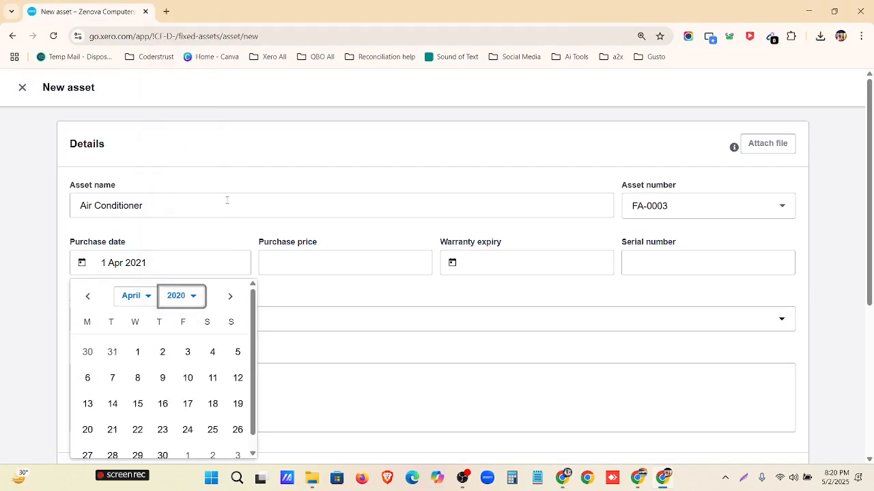
pyautogui.click(138, 351)
# Look up the Air Conditioner's original cost in the Google Sheets asset list and enter 7000 as its purchase price in Xero
pyautogui.click(568, 487)
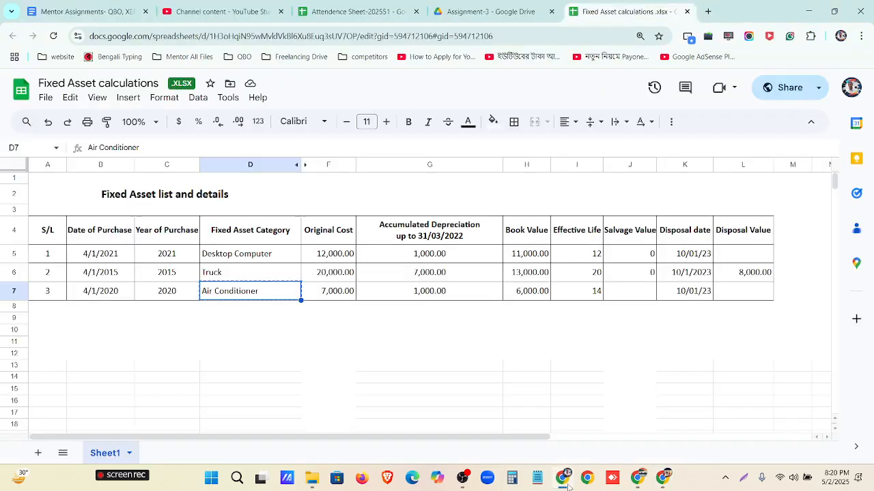
pyautogui.click(568, 486)
pyautogui.click(349, 267)
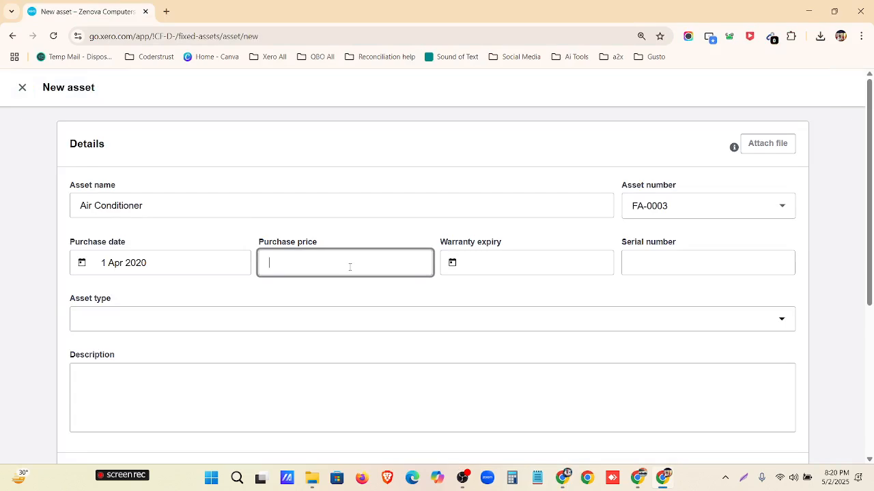
pyautogui.write('7000')
# Create a new asset type named Air Conditioner for the asset and assign asset account 734 - Air Conditioner
pyautogui.scroll(-1, 360, 283)
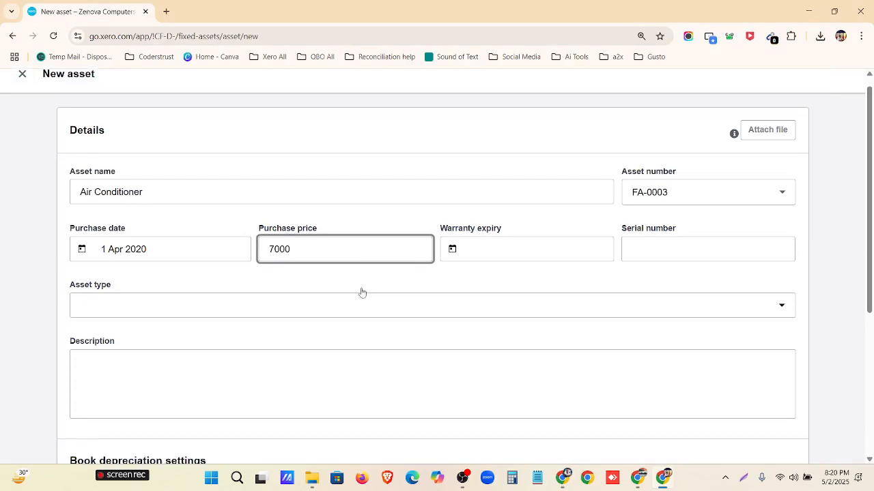
pyautogui.click(354, 266)
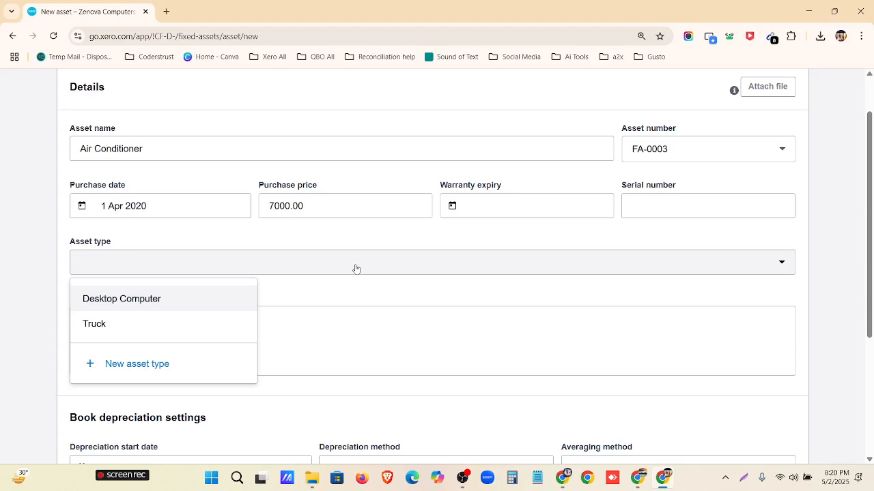
pyautogui.click(195, 375)
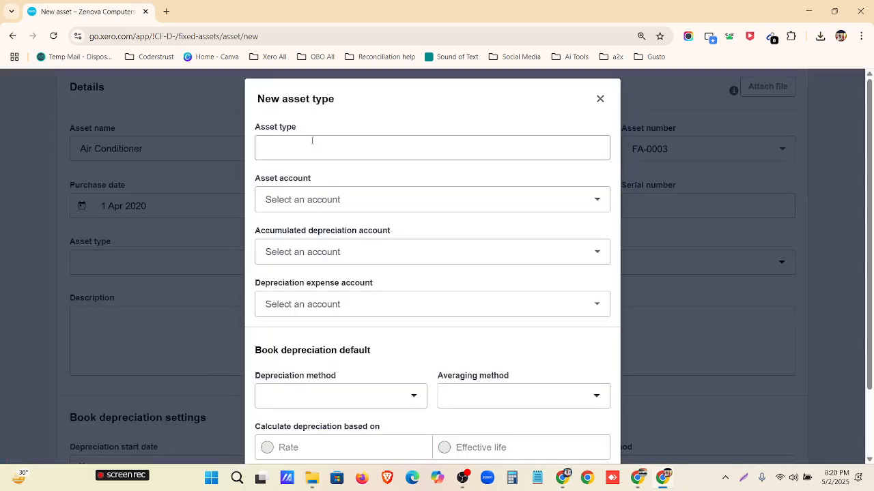
pyautogui.click(312, 140)
pyautogui.hotkey('ctrl', 'v')
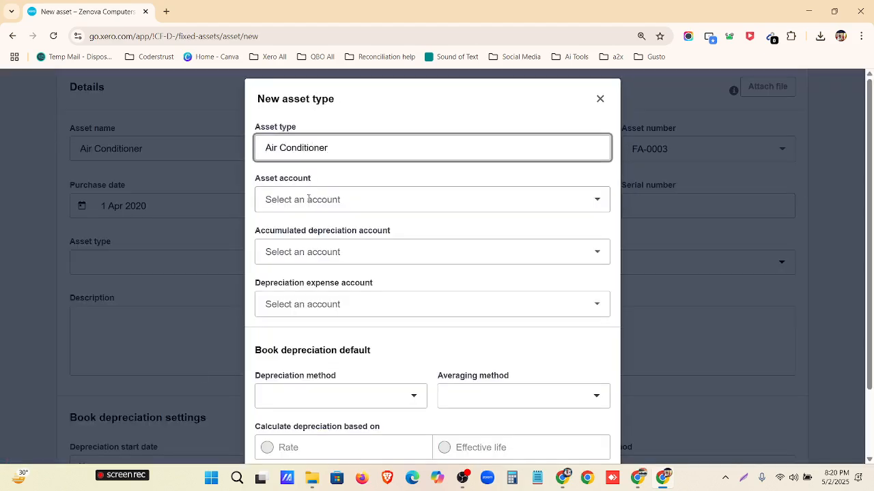
pyautogui.click(308, 199)
pyautogui.hotkey('ctrl', 'v')
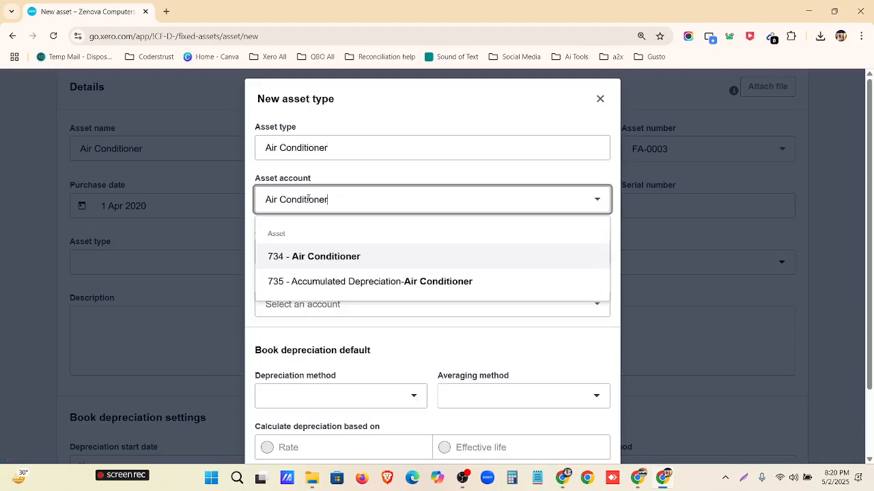
pyautogui.click(322, 255)
# Set the asset type's accumulated depreciation account to 735 - Accumulated Depreciation-Air Conditioner and its expense account to 416 - Depreciation Expense
pyautogui.click(323, 252)
pyautogui.write('735')
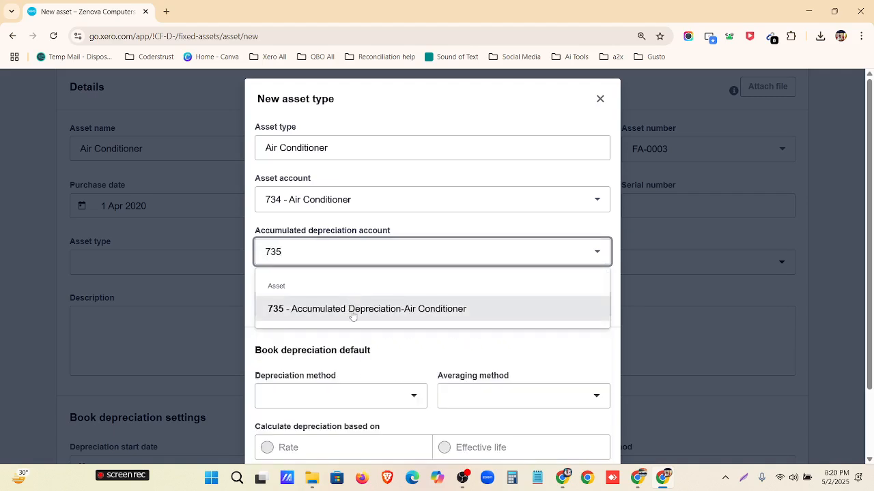
pyautogui.click(353, 315)
pyautogui.click(348, 306)
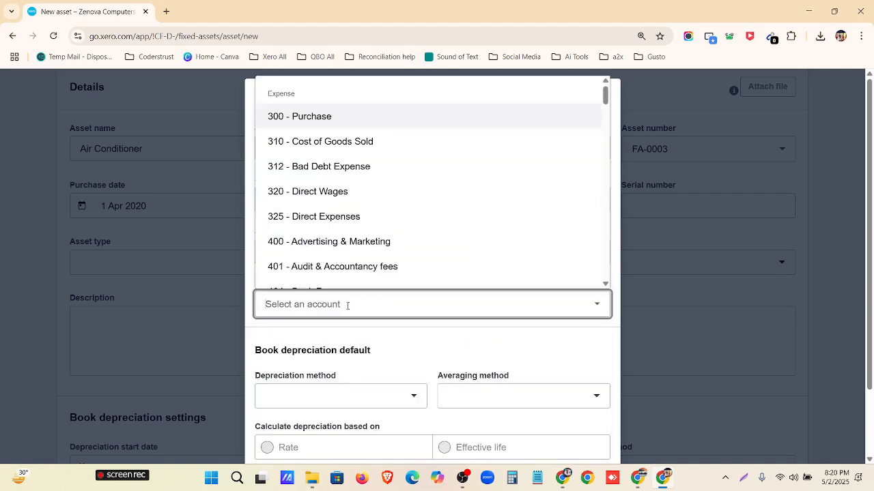
pyautogui.write('416')
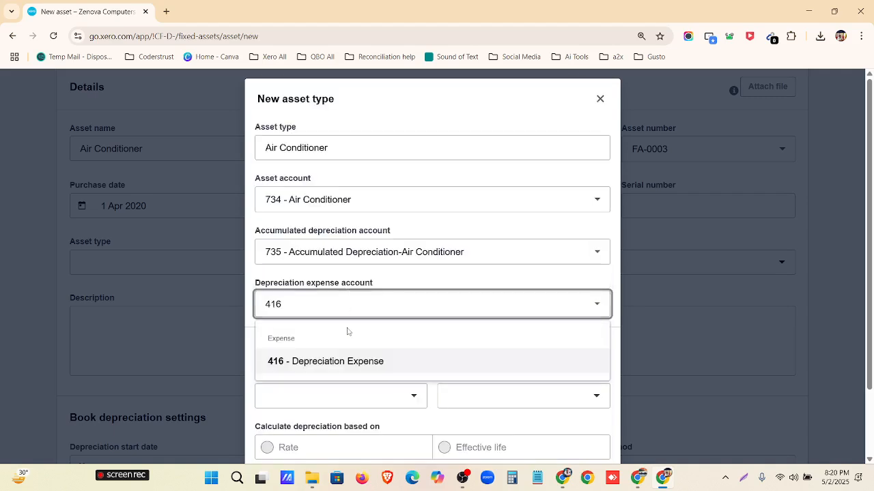
pyautogui.click(353, 367)
# Set the asset type's default depreciation to Straight line with Actual days averaging, calculated on effective life
pyautogui.scroll(-1, 353, 364)
pyautogui.click(359, 325)
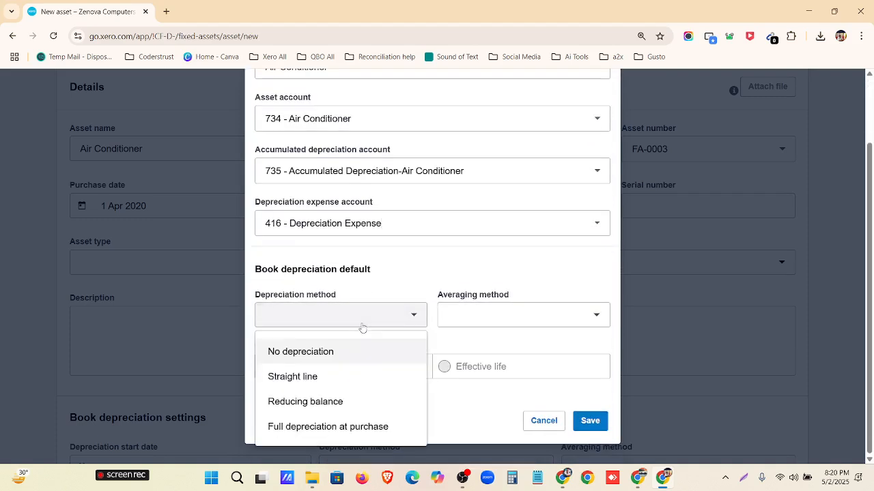
pyautogui.click(339, 382)
pyautogui.click(480, 320)
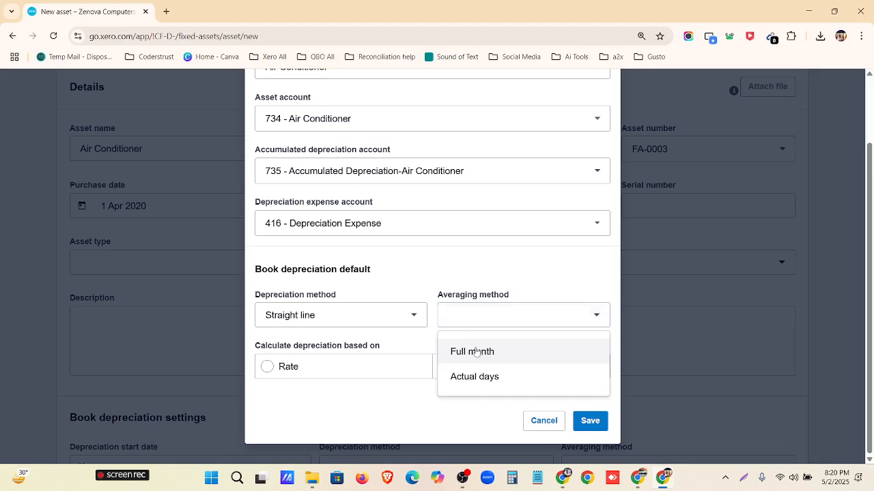
pyautogui.click(478, 377)
pyautogui.click(510, 369)
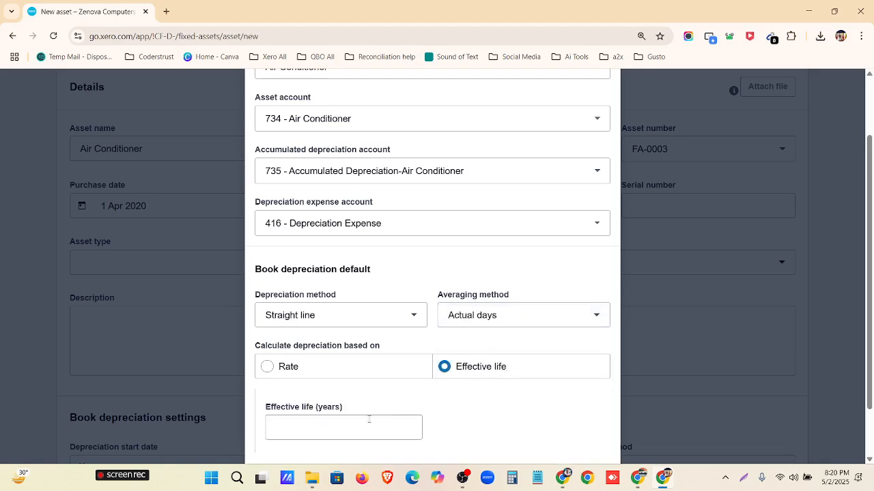
# Look up the Air Conditioner's effective life in the Google Sheets asset list, enter 14 years in Xero and save the asset type
pyautogui.click(563, 478)
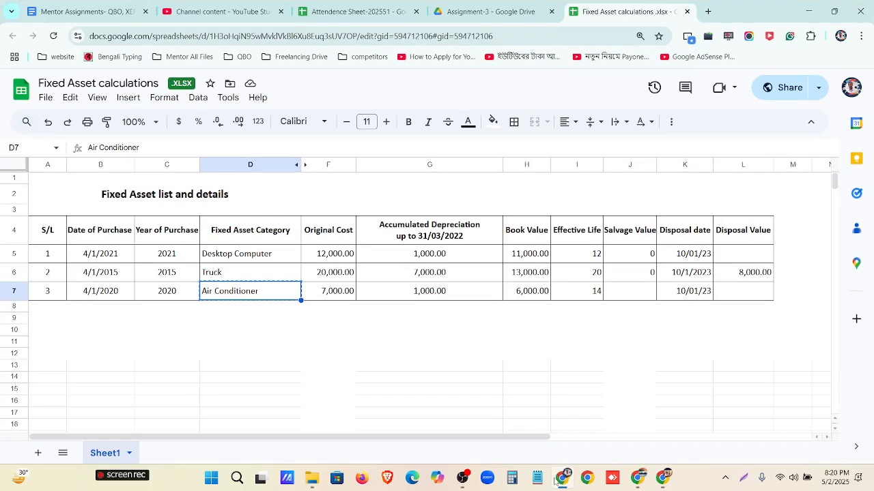
pyautogui.click(562, 478)
pyautogui.click(393, 428)
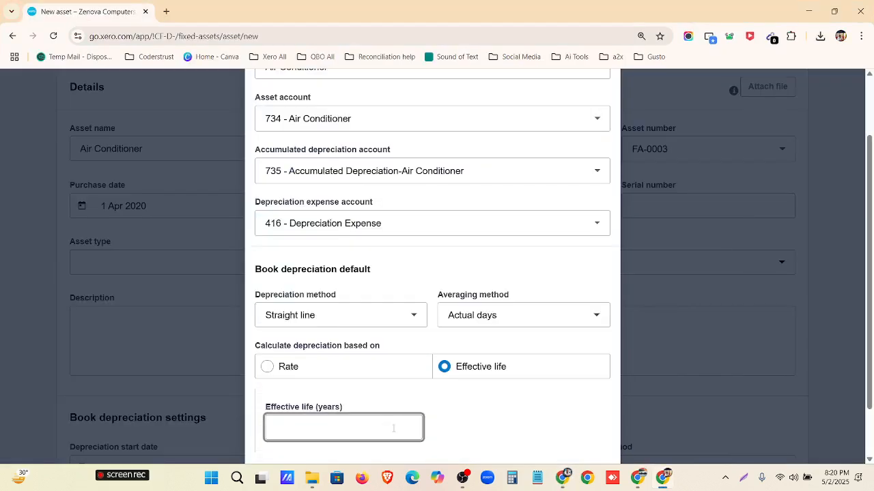
pyautogui.write('14')
pyautogui.scroll(-1, 540, 374)
pyautogui.click(589, 421)
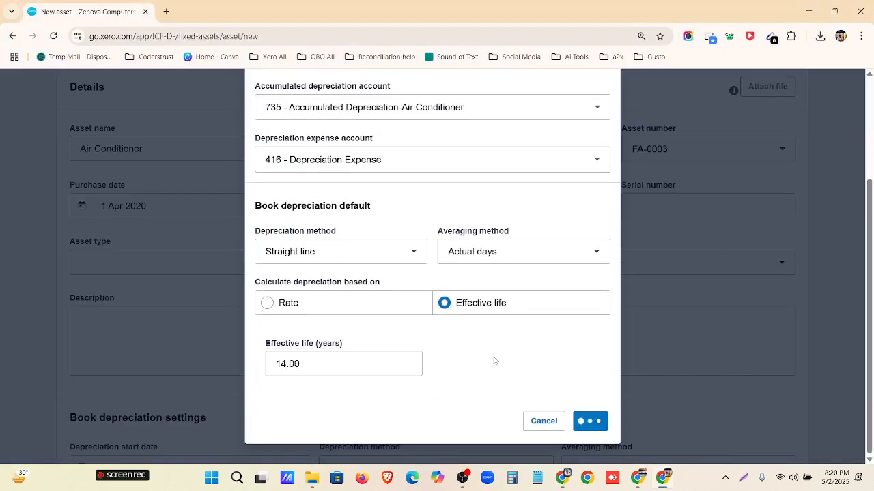
# Set the Air Conditioner's residual value to 0 and register the asset
pyautogui.scroll(-3, 523, 307)
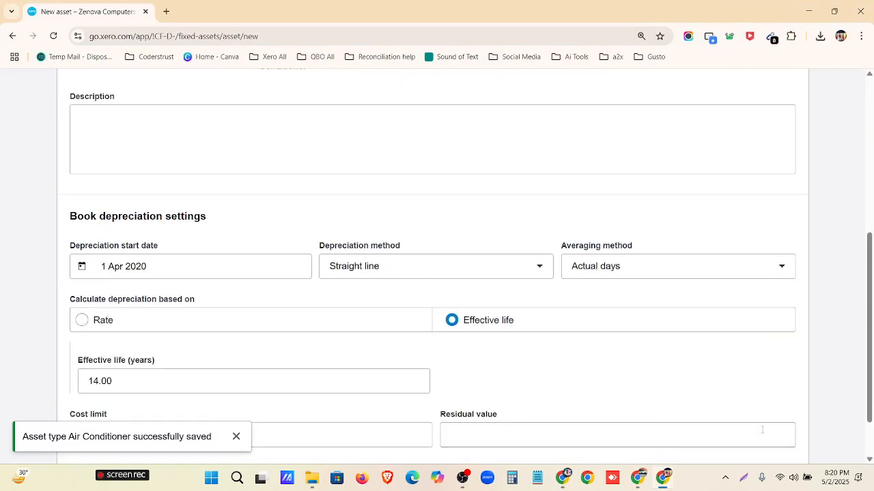
pyautogui.scroll(-1, 567, 353)
pyautogui.click(538, 371)
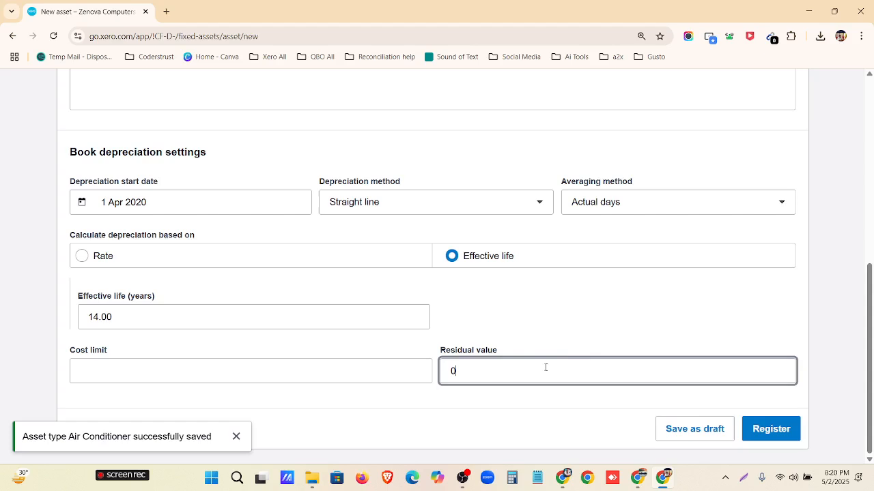
pyautogui.click(764, 427)
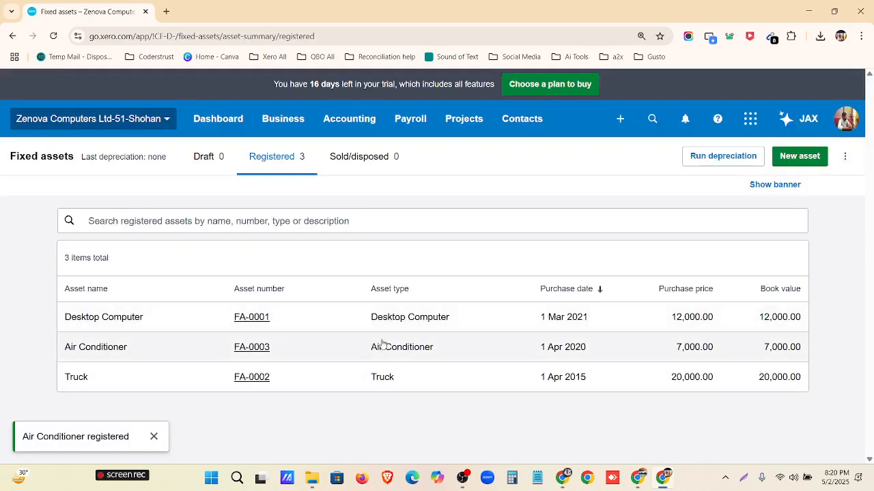
# Change the registered Desktop Computer's purchase date to 1 Apr 2021, then save and confirm the edit
pyautogui.click(524, 325)
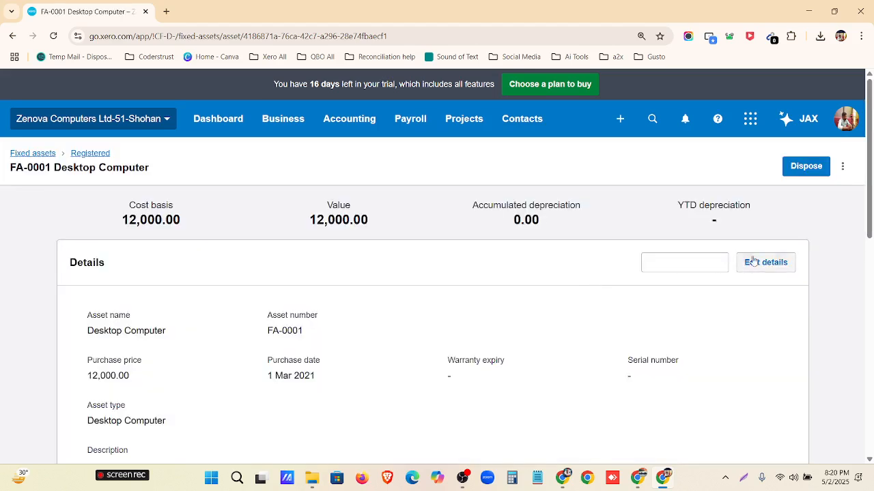
pyautogui.click(750, 262)
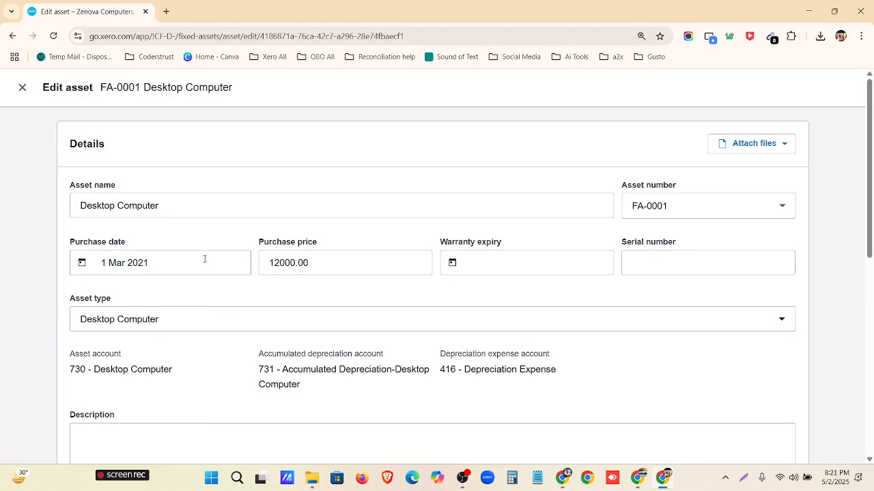
pyautogui.click(204, 259)
pyautogui.click(147, 299)
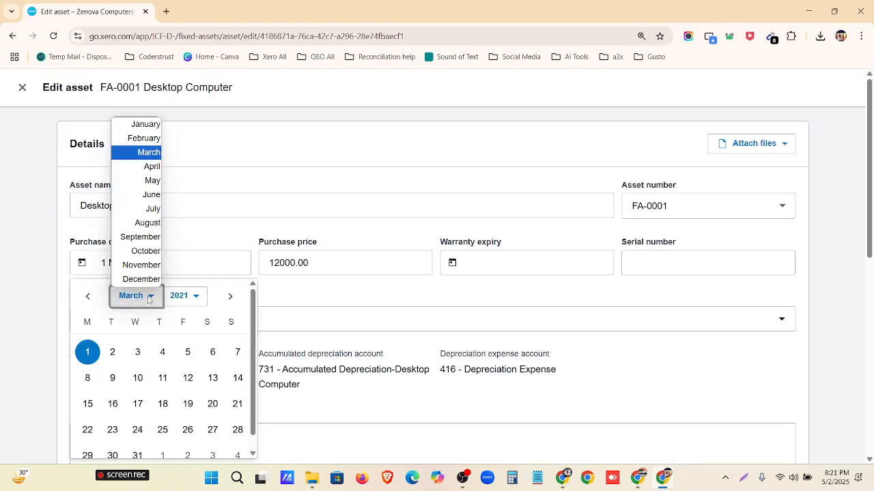
pyautogui.click(152, 168)
pyautogui.click(163, 351)
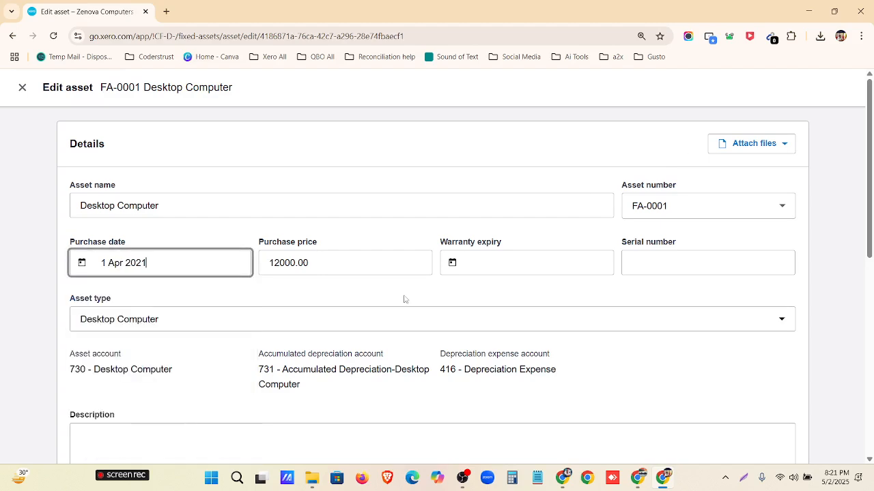
pyautogui.scroll(-5, 404, 298)
pyautogui.click(729, 418)
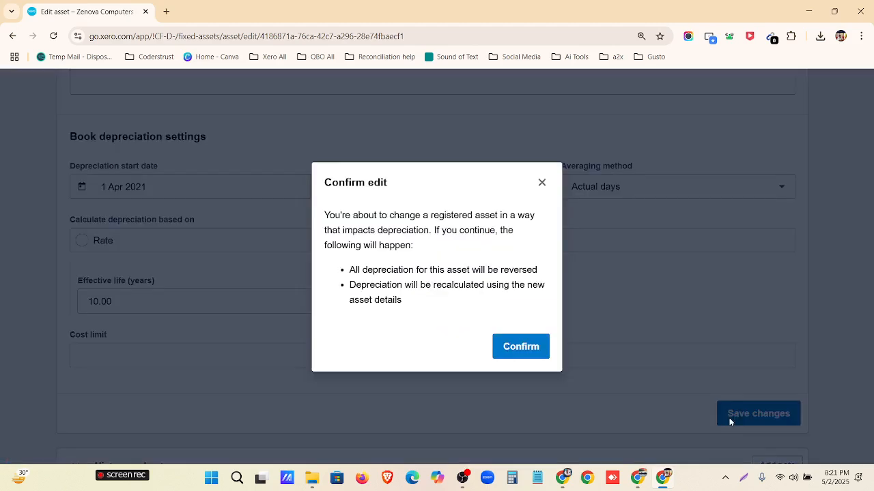
pyautogui.click(534, 349)
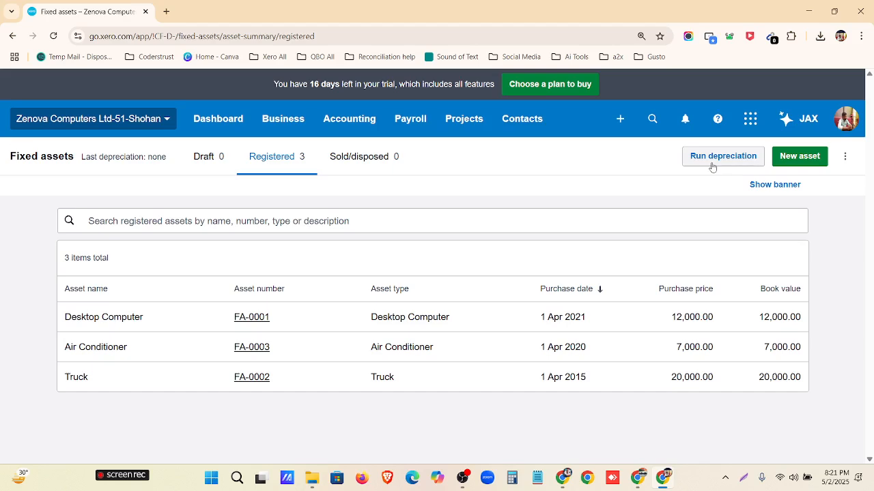
# Run depreciation on the fixed assets for the period 1 Apr 2014 to 31 Mar 2015
pyautogui.hotkey('ctrl', '+')
pyautogui.hotkey('ctrl', '+')
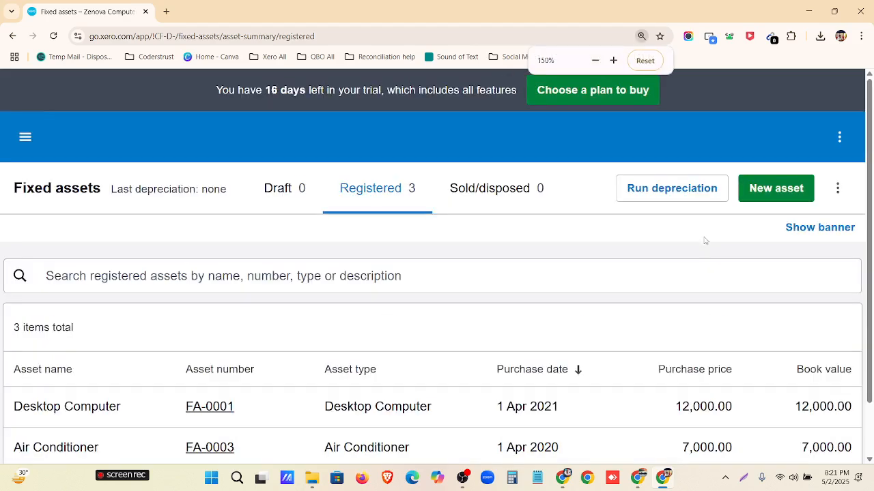
pyautogui.click(679, 195)
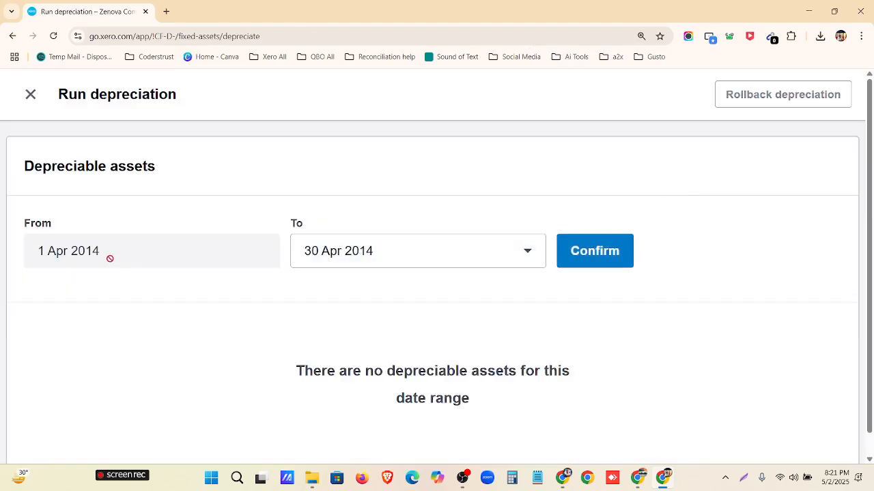
pyautogui.scroll(-1, 333, 294)
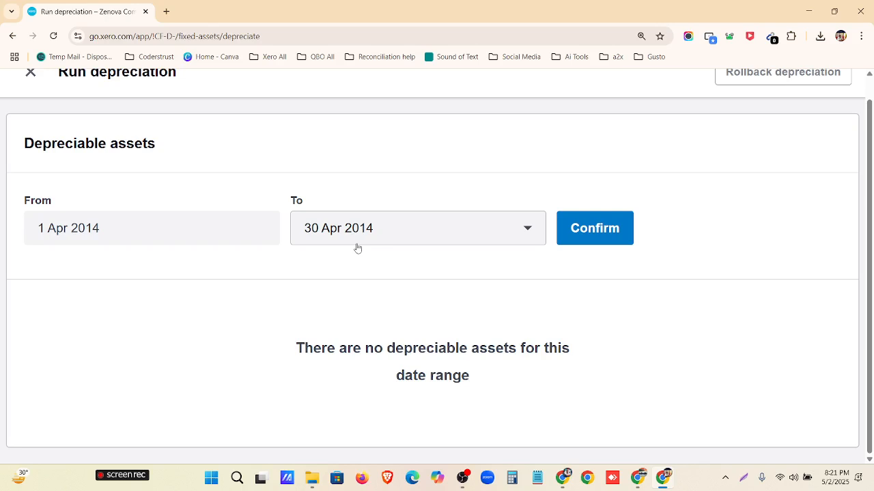
pyautogui.hotkey('ctrl', '-')
pyautogui.click(307, 220)
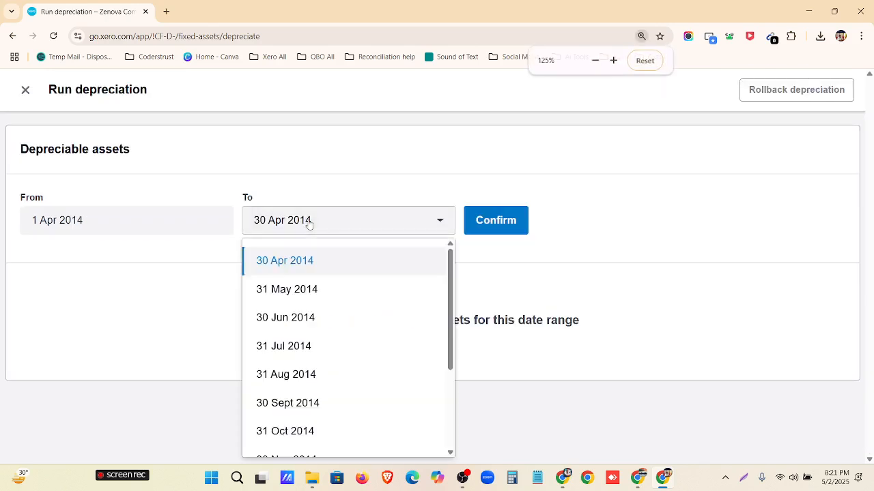
pyautogui.scroll(-1, 326, 303)
pyautogui.scroll(-2, 327, 361)
pyautogui.click(329, 442)
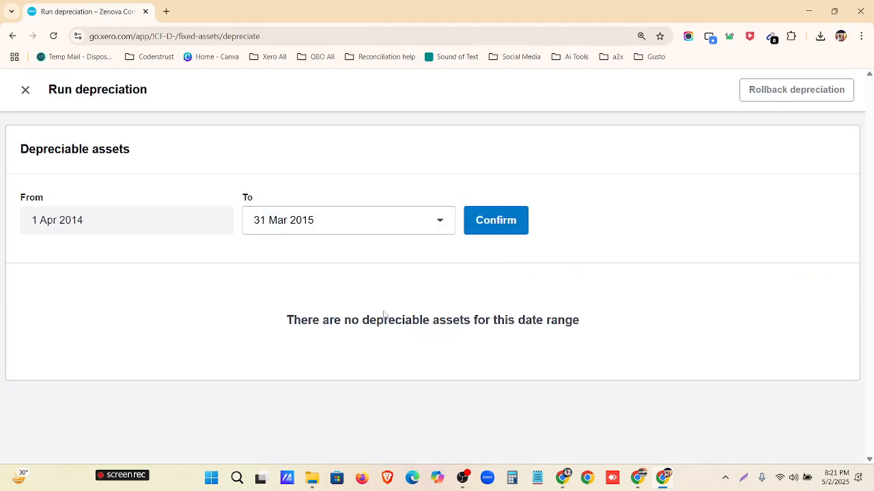
pyautogui.click(499, 228)
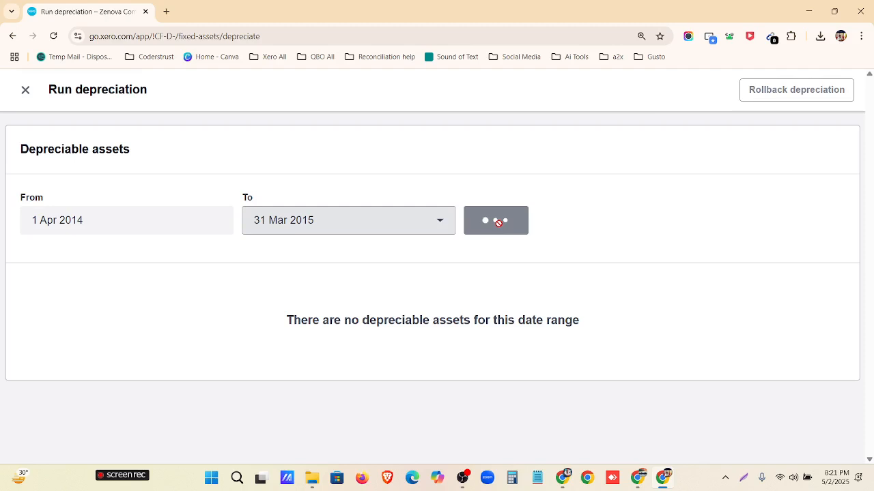
# Run depreciation for 1 Apr 2015 to 31 Mar 2016, checking the Truck's book amount before confirming
pyautogui.click(705, 170)
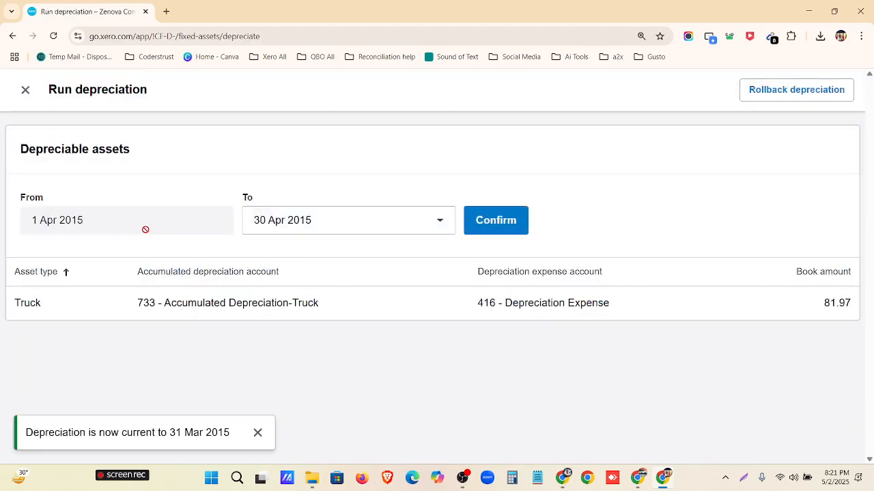
pyautogui.click(343, 226)
pyautogui.scroll(-3, 345, 314)
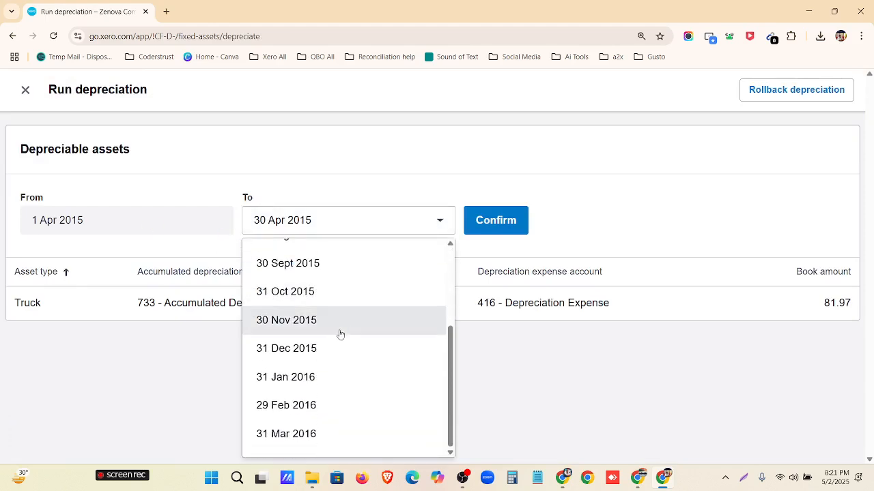
pyautogui.click(331, 437)
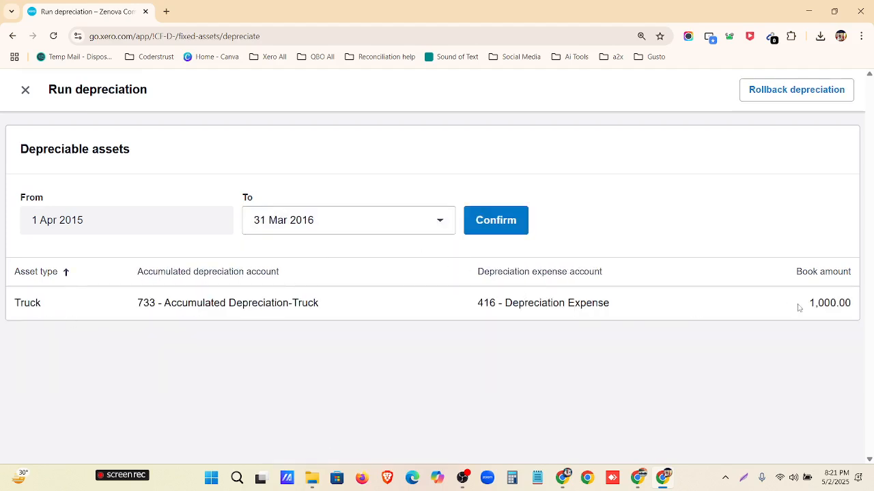
pyautogui.moveTo(798, 308); pyautogui.dragTo(856, 305)
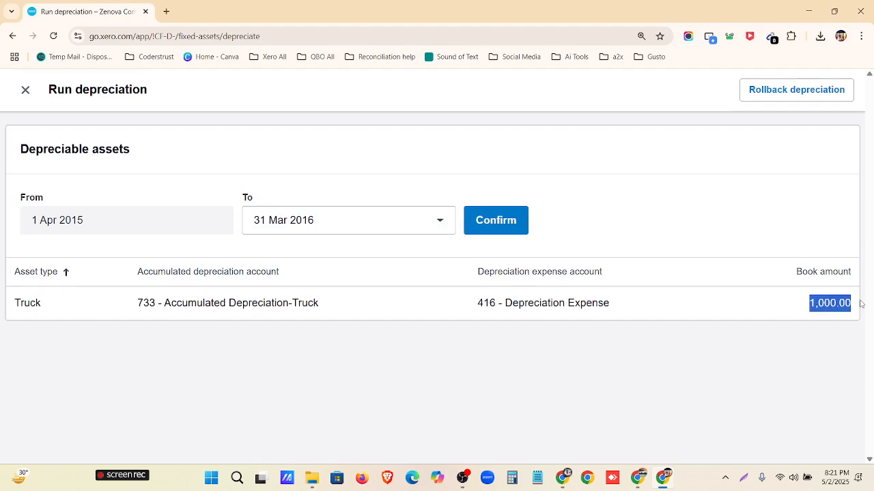
pyautogui.click(517, 221)
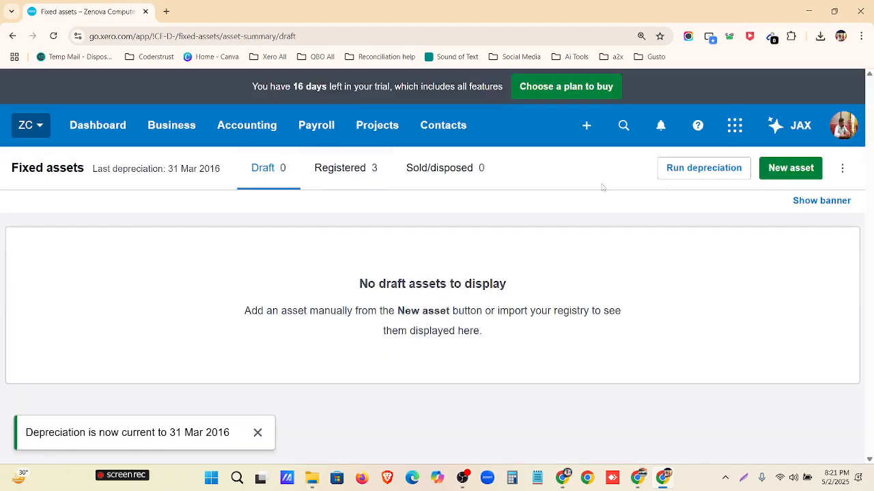
# Run depreciation on the fixed assets for the period 1 Apr 2016 to 31 Mar 2017
pyautogui.click(693, 173)
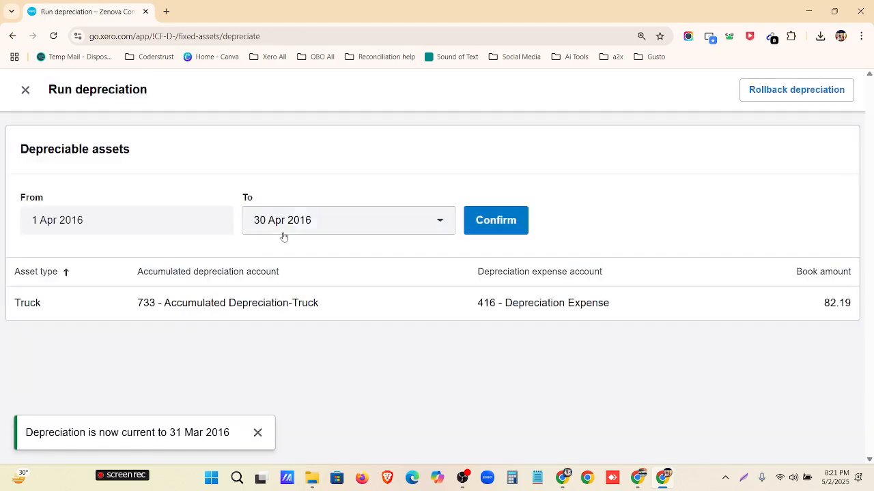
pyautogui.click(282, 228)
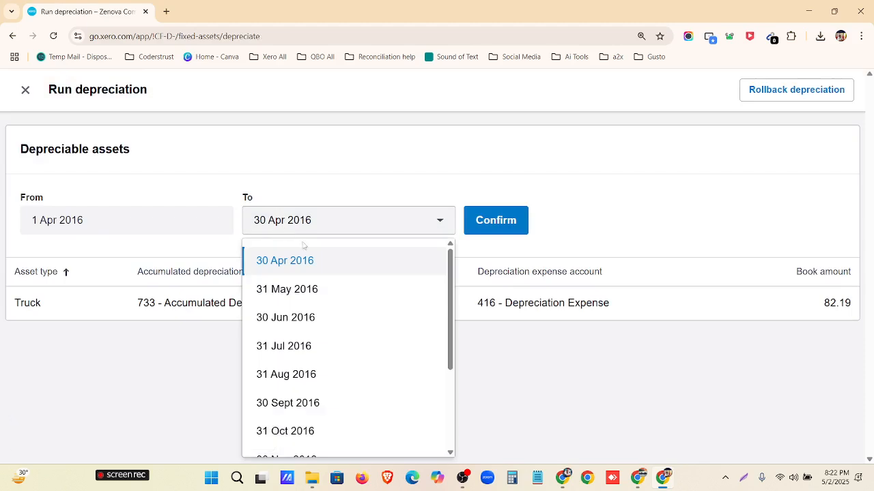
pyautogui.scroll(-3, 326, 312)
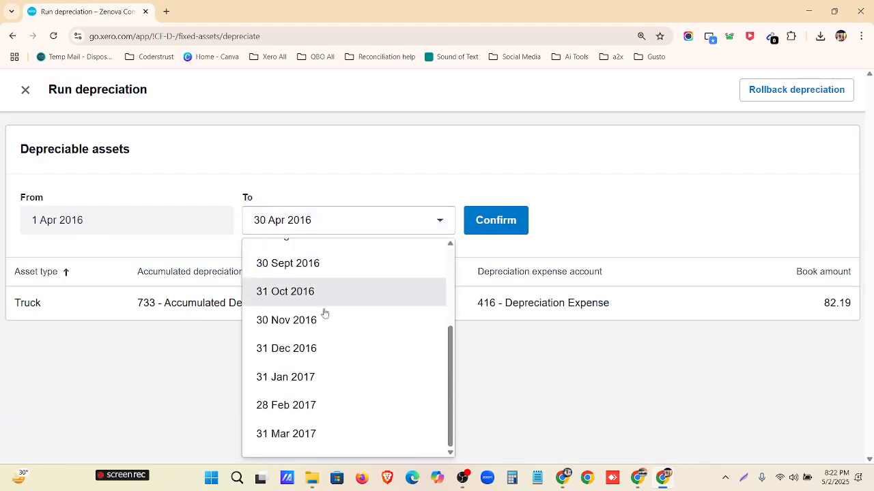
pyautogui.click(324, 438)
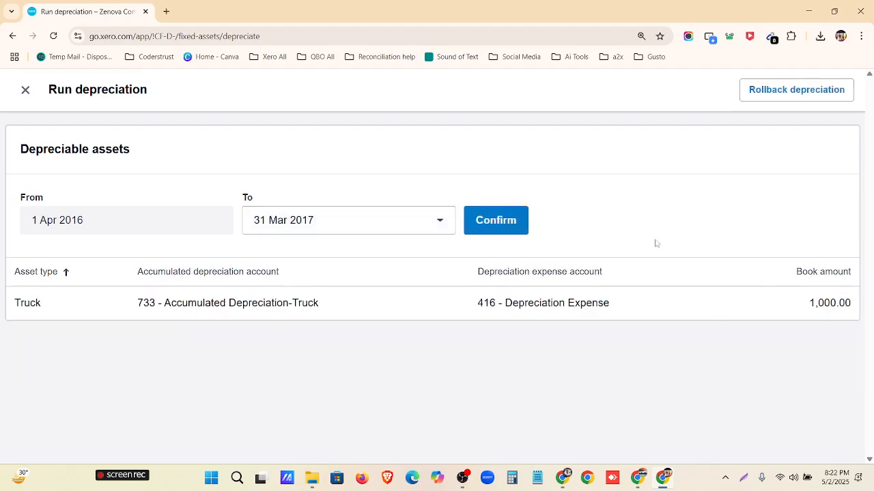
pyautogui.click(522, 220)
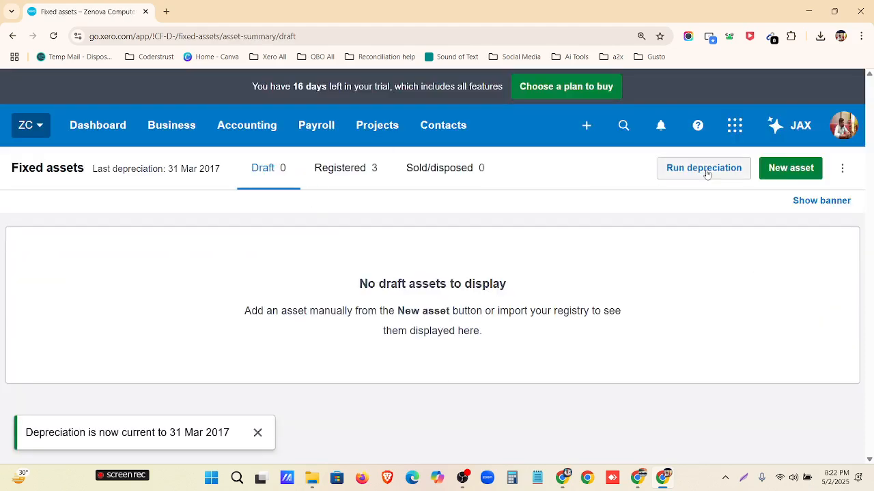
# Run and confirm the next year's depreciation, covering 1 Apr 2017 to 31 Mar 2018
pyautogui.click(706, 173)
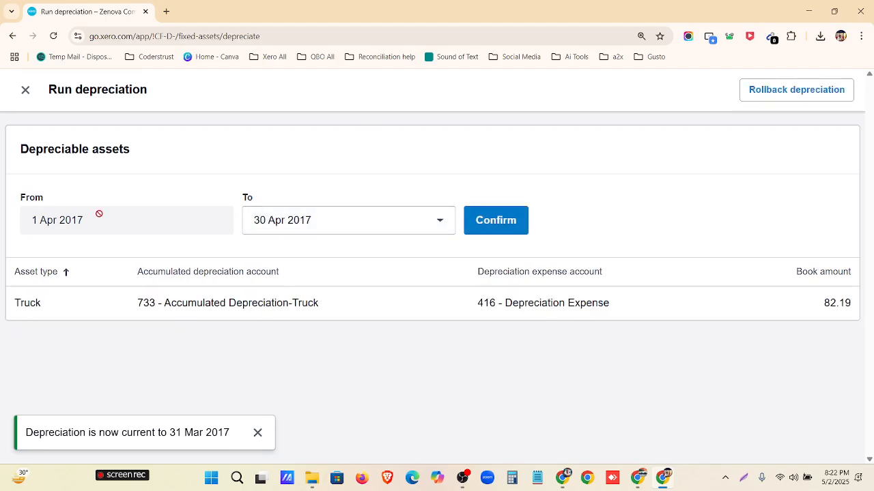
pyautogui.click(268, 231)
pyautogui.scroll(-3, 312, 298)
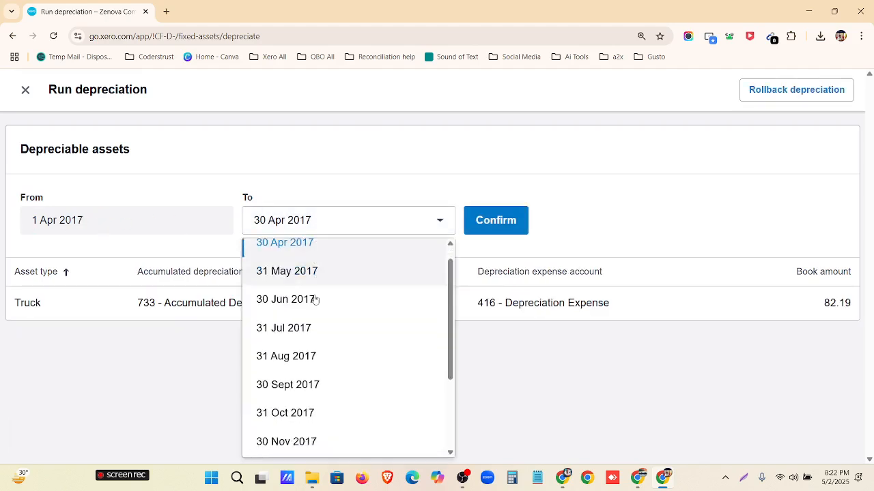
pyautogui.click(323, 435)
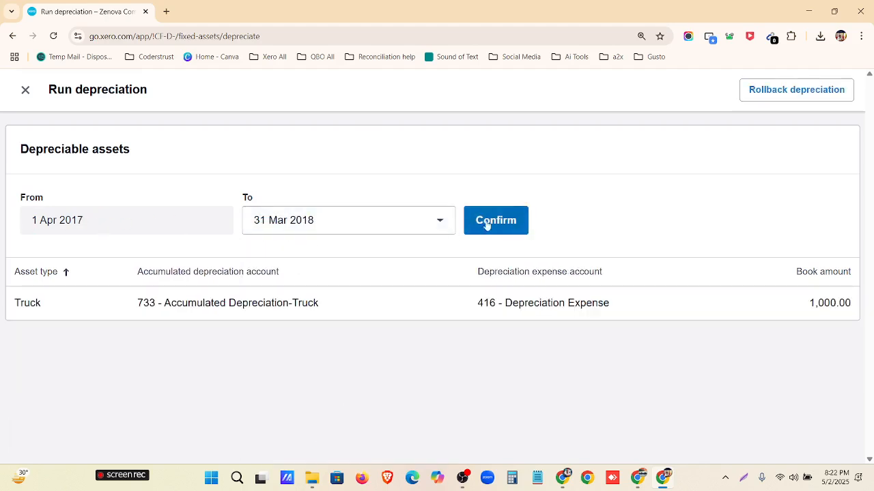
pyautogui.click(495, 228)
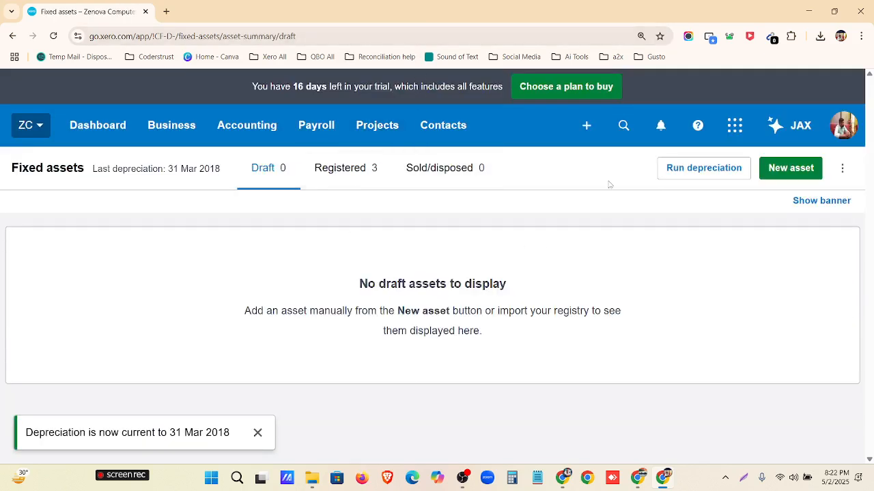
# Run the fixed asset depreciation from 1 Apr 2018 through 31 Mar 2019 and confirm it
pyautogui.click(707, 173)
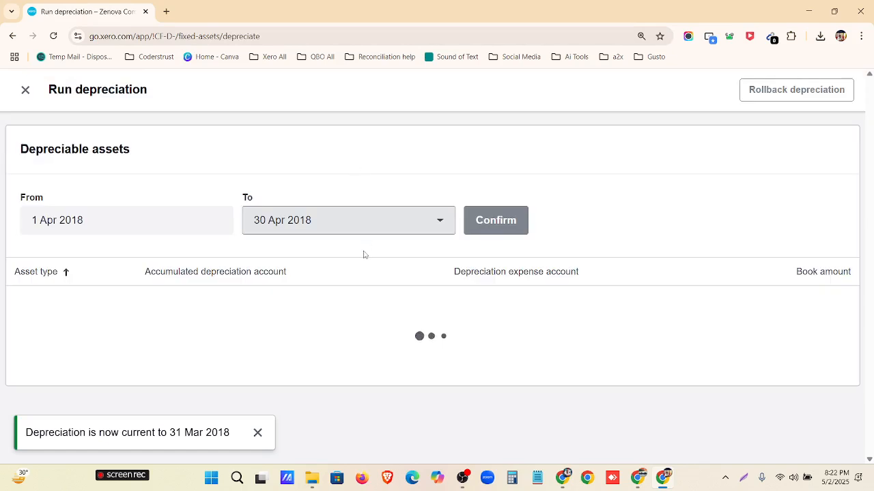
pyautogui.click(309, 222)
pyautogui.scroll(-3, 328, 382)
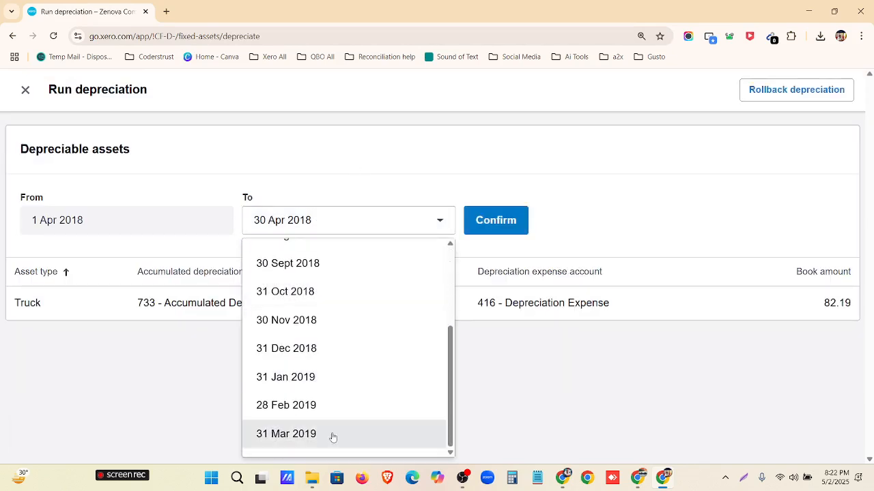
pyautogui.click(323, 439)
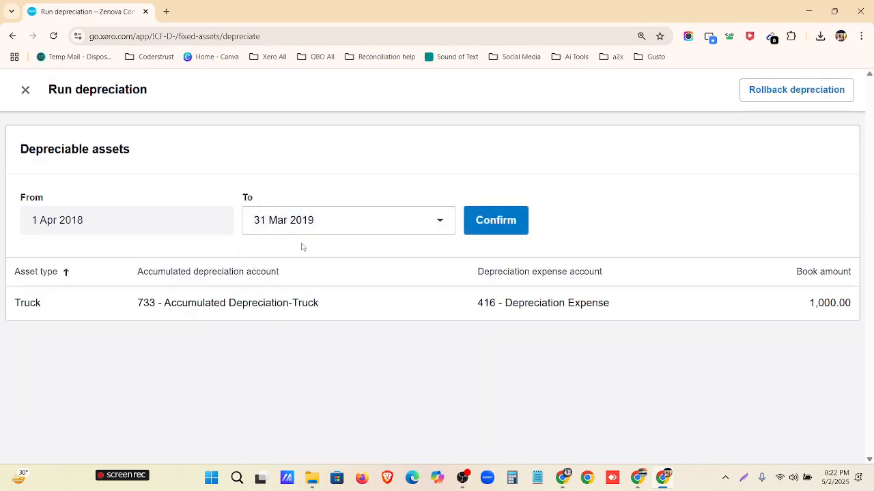
pyautogui.click(494, 219)
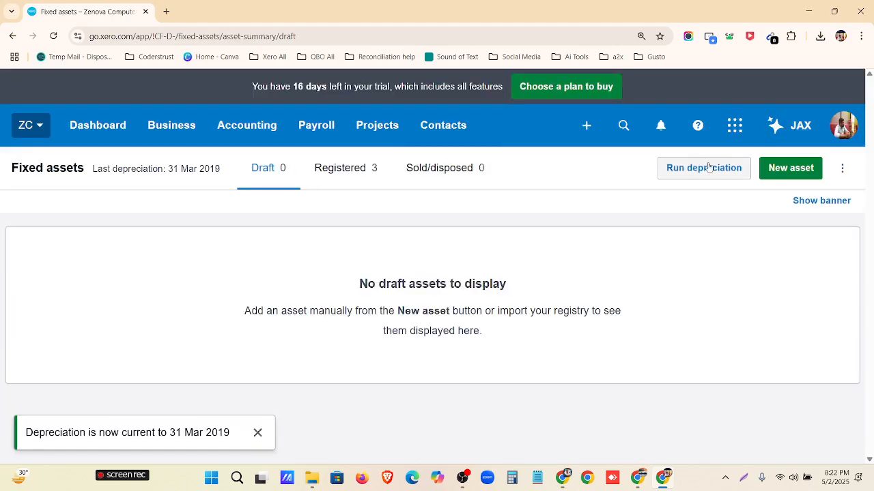
# Run depreciation for the year from 1 Apr 2019 to 31 Mar 2020 and confirm it
pyautogui.click(710, 170)
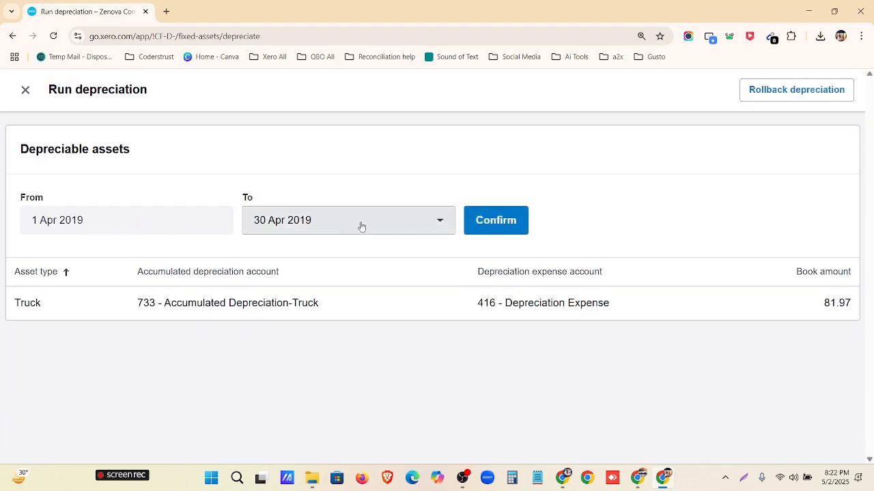
pyautogui.click(361, 226)
pyautogui.scroll(-3, 355, 341)
pyautogui.click(349, 435)
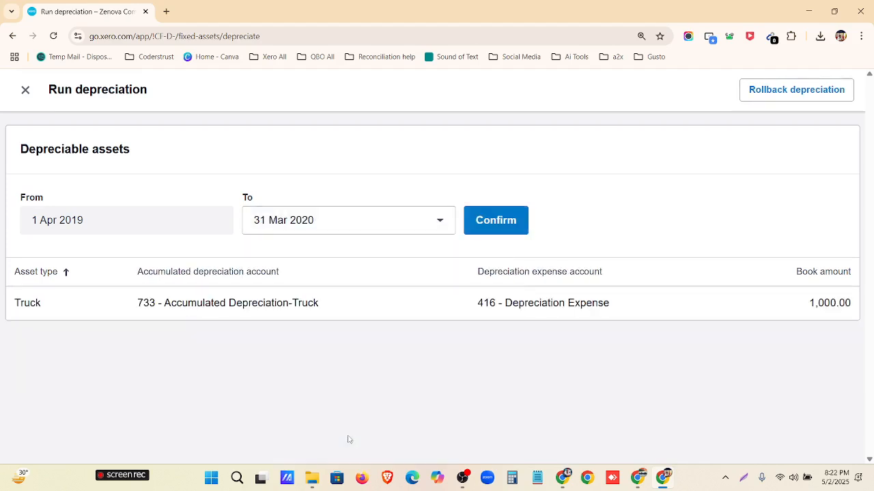
pyautogui.click(480, 221)
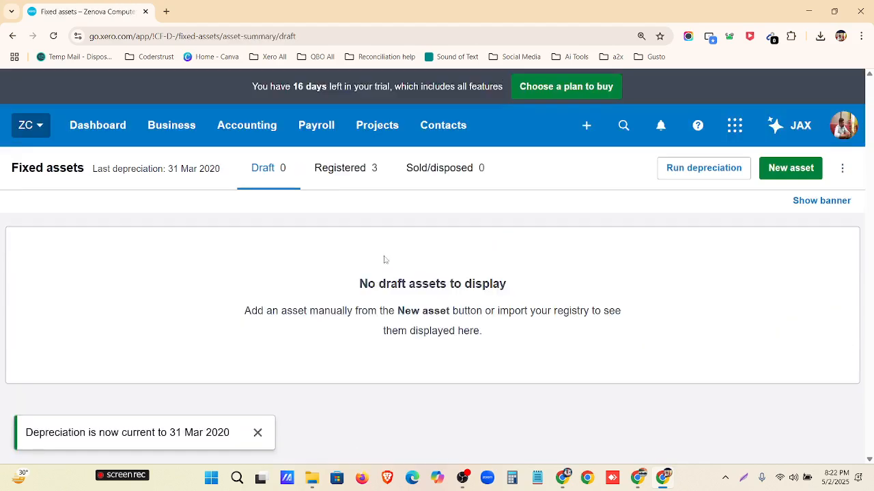
# Run depreciation for 1 Apr 2020 to 31 Mar 2021, checking the Air Conditioner and Truck book amounts before confirming
pyautogui.click(698, 177)
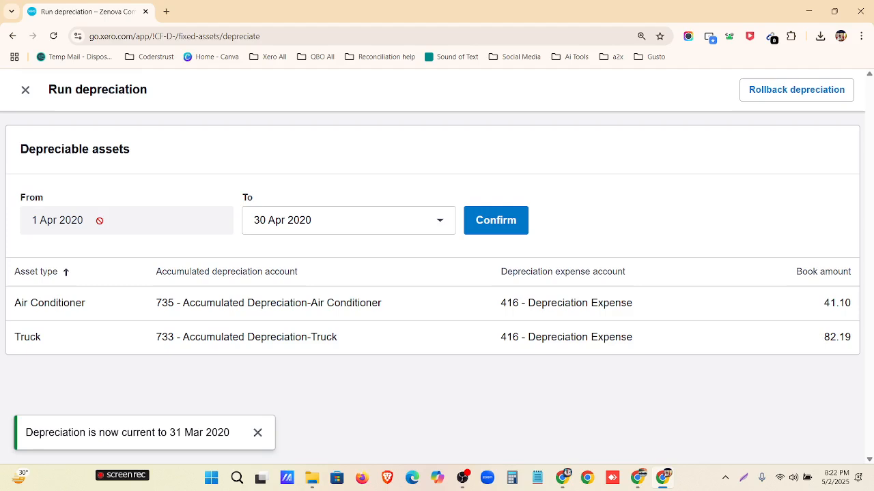
pyautogui.click(306, 230)
pyautogui.scroll(-3, 338, 362)
pyautogui.click(330, 438)
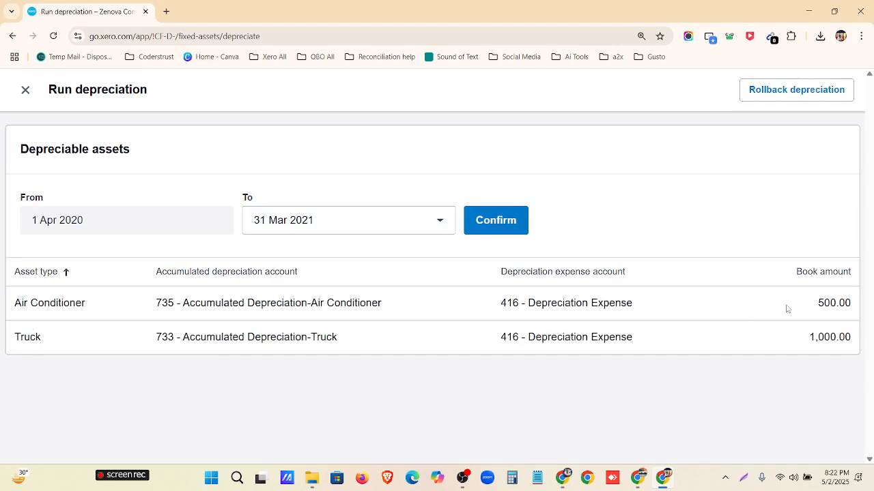
pyautogui.moveTo(786, 309); pyautogui.dragTo(856, 303)
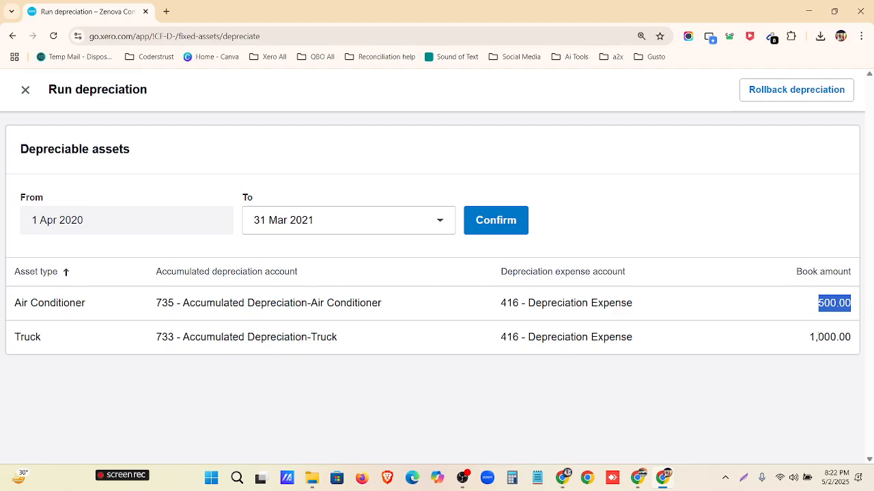
pyautogui.moveTo(806, 338); pyautogui.dragTo(858, 340)
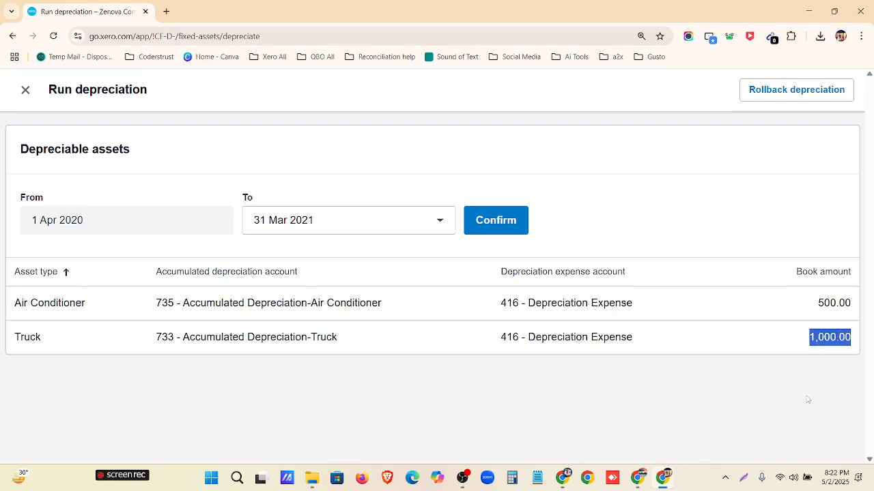
pyautogui.click(735, 401)
pyautogui.click(510, 222)
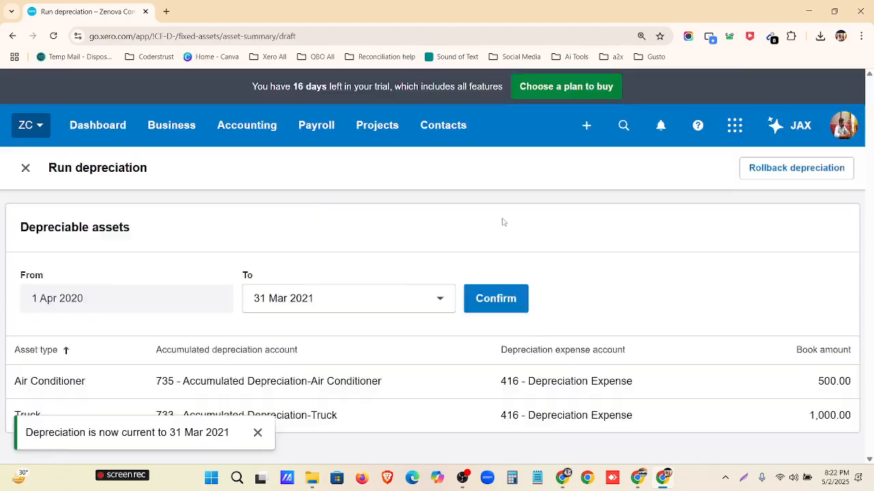
# Run depreciation on the Air Conditioner, Desktop Computer and Truck for 1 Apr 2021 to 31 Mar 2022
pyautogui.click(701, 175)
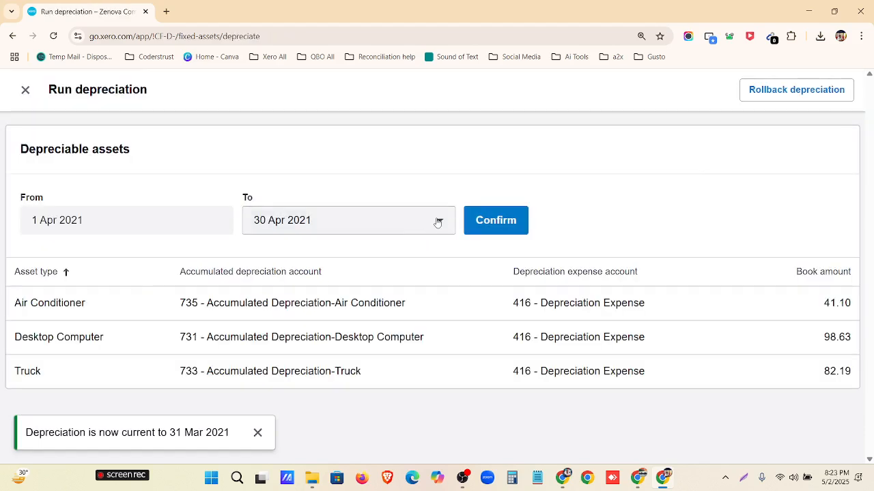
pyautogui.click(438, 222)
pyautogui.scroll(-5, 355, 382)
pyautogui.click(347, 436)
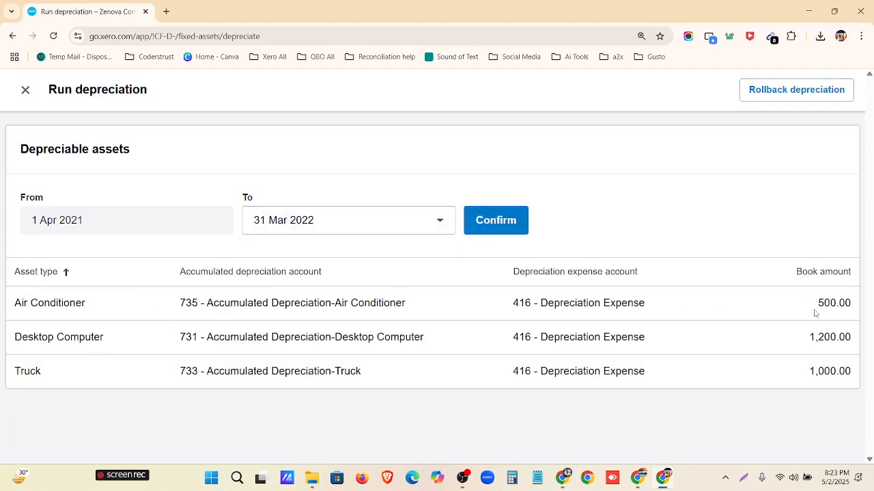
pyautogui.click(506, 220)
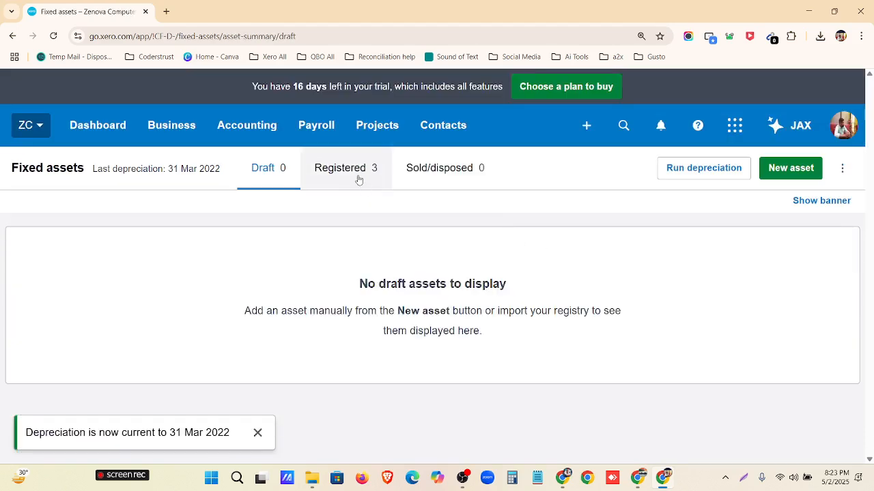
# Run depreciation on all three registered assets for the period 1 Apr 2022 to 31 Mar 2023
pyautogui.click(668, 176)
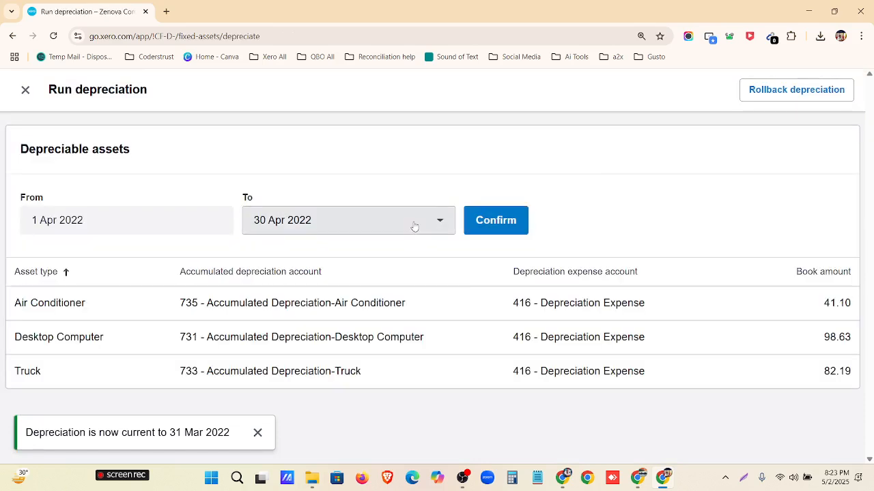
pyautogui.click(413, 226)
pyautogui.scroll(-5, 369, 347)
pyautogui.click(343, 433)
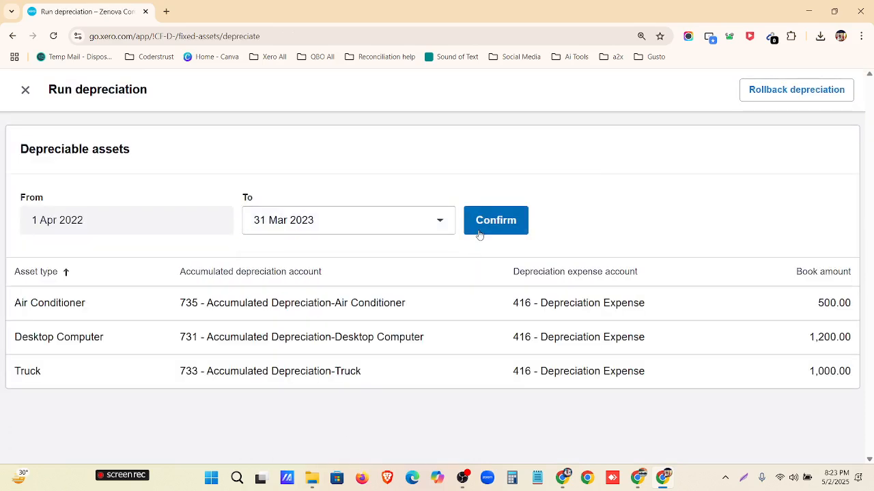
pyautogui.click(492, 227)
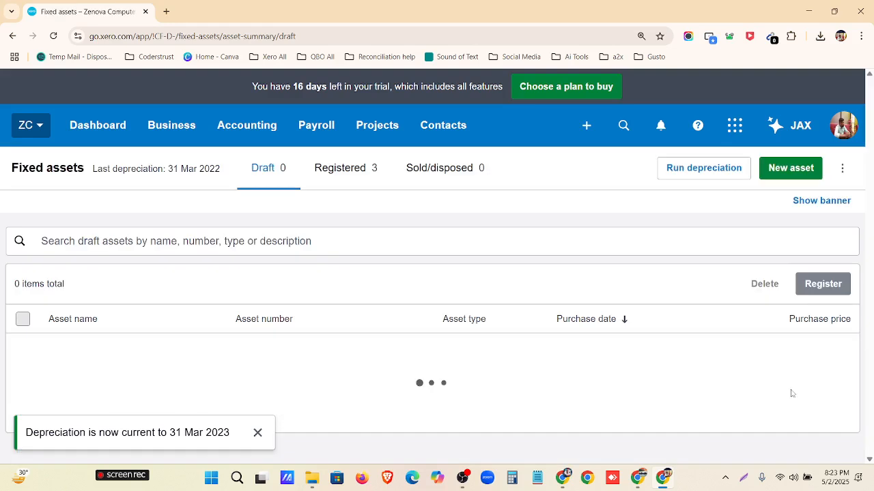
# Run and confirm depreciation on the three assets from 1 Apr 2023 to 31 Mar 2024
pyautogui.click(701, 176)
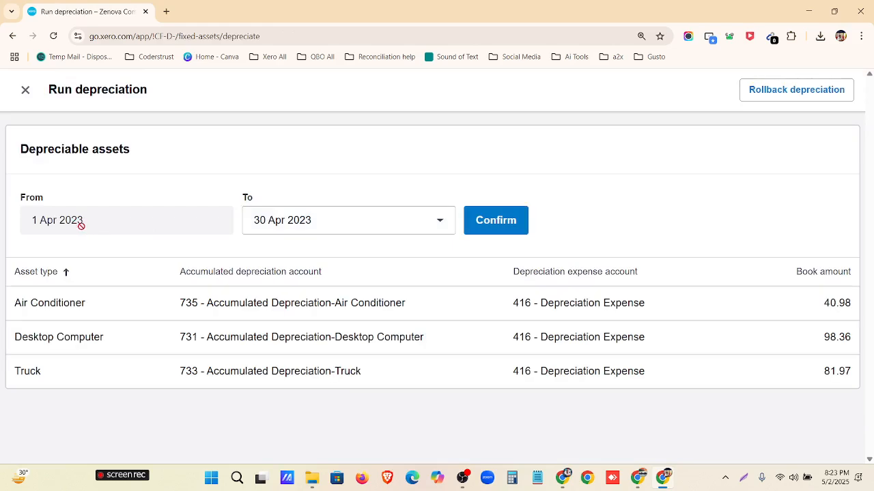
pyautogui.click(337, 228)
pyautogui.scroll(-2, 338, 355)
pyautogui.click(335, 435)
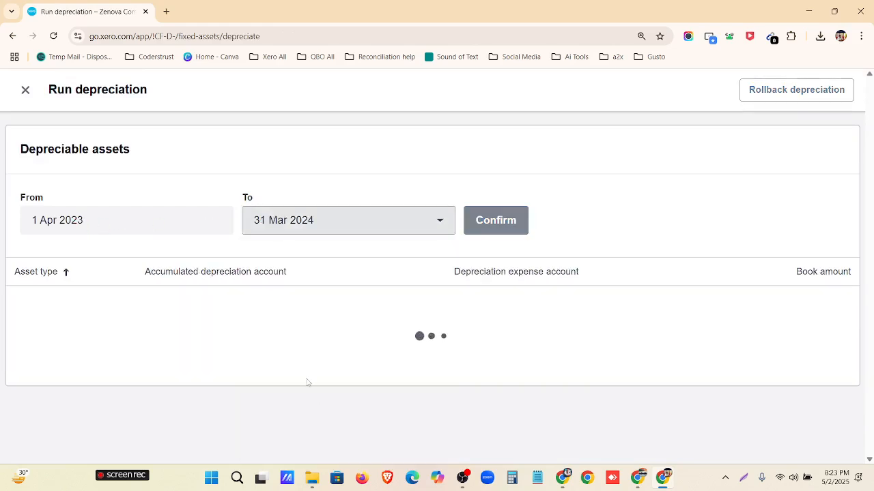
pyautogui.click(487, 230)
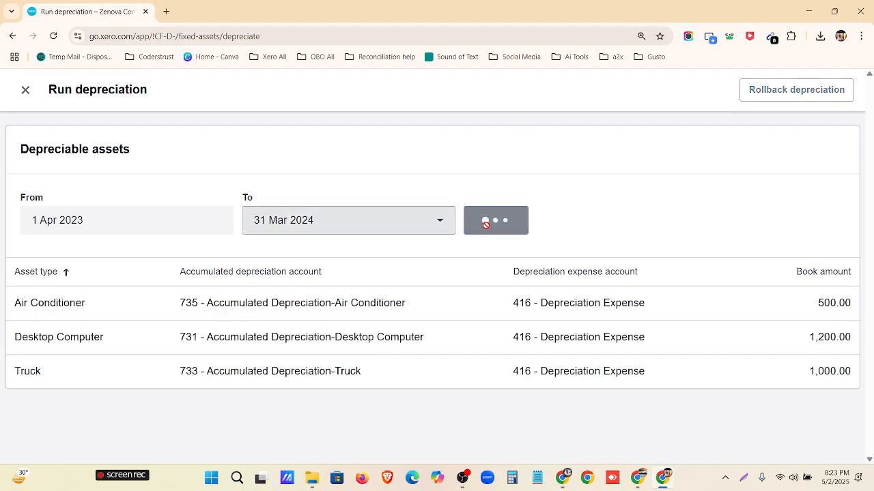
# Run depreciation on the three assets for 1 Apr 2024 to 31 Mar 2025 and dismiss the completion notification
pyautogui.click(721, 176)
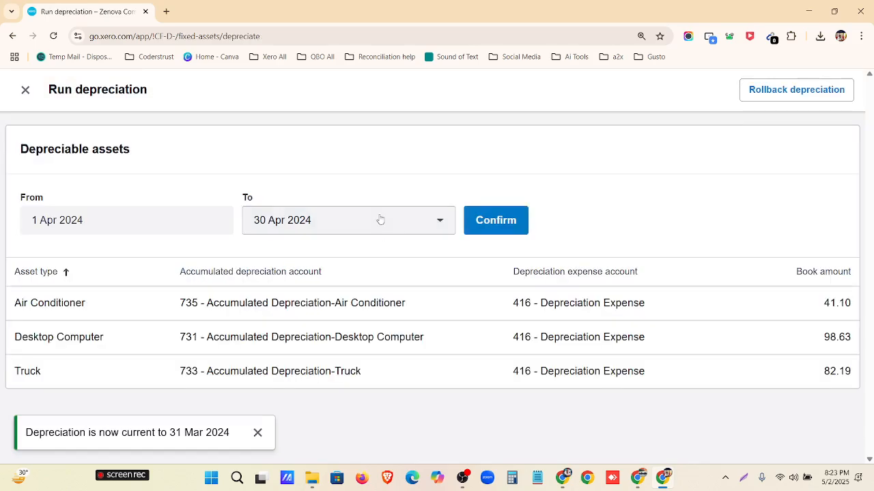
pyautogui.click(380, 219)
pyautogui.scroll(-3, 354, 270)
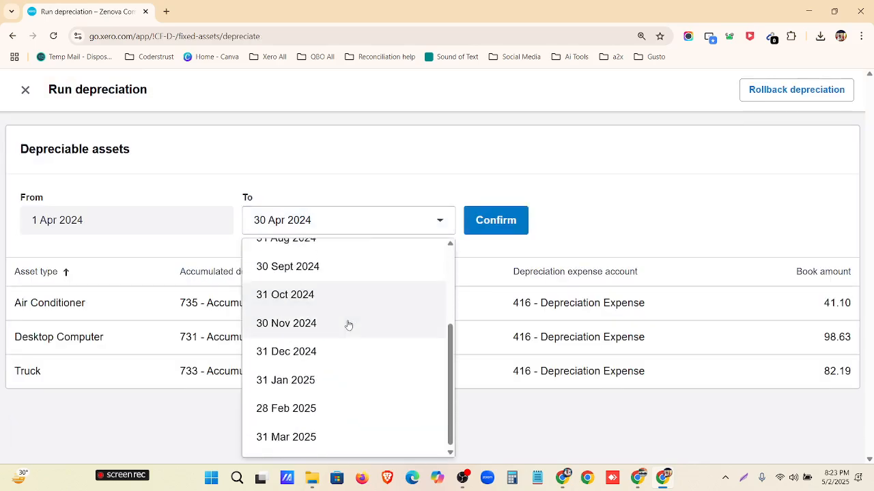
pyautogui.click(346, 436)
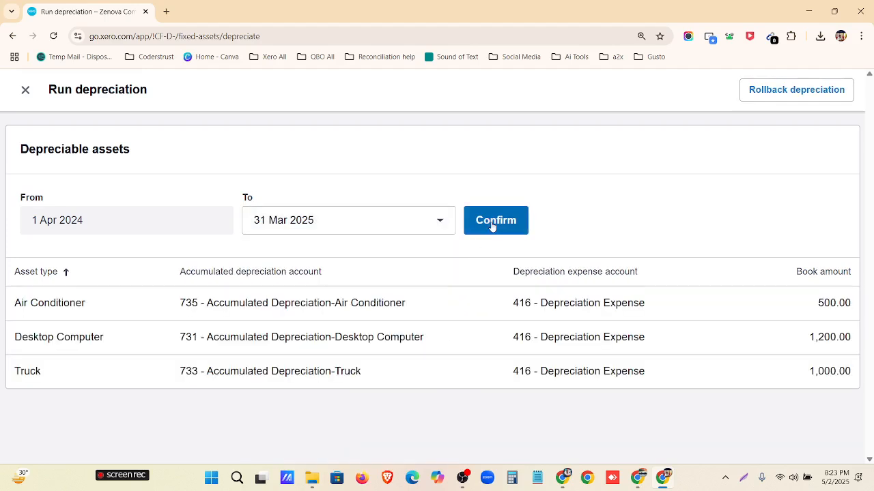
pyautogui.click(492, 224)
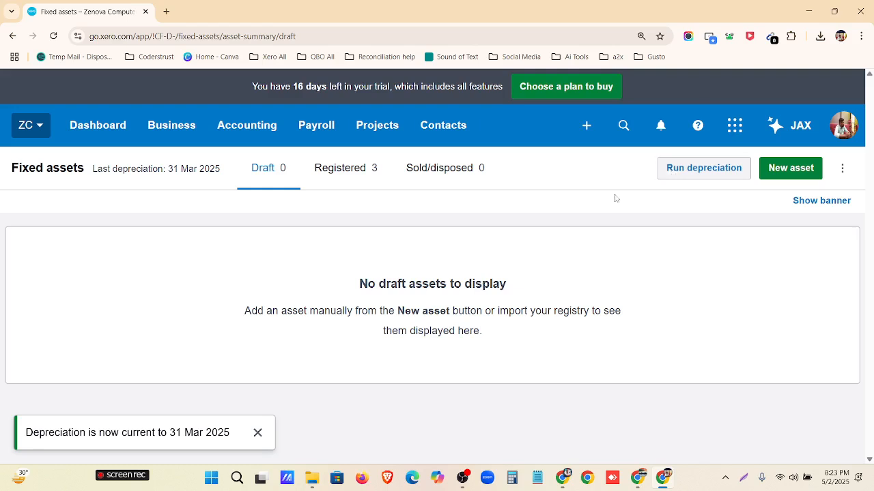
pyautogui.click(257, 430)
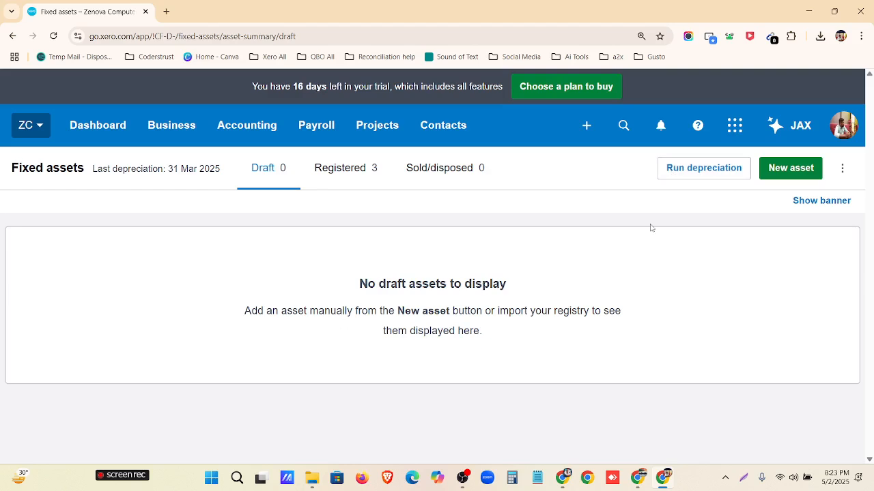
# Start a depreciation rollback, choose 1 Aug 2015 as the rollback date and review the listed consequences
pyautogui.click(686, 175)
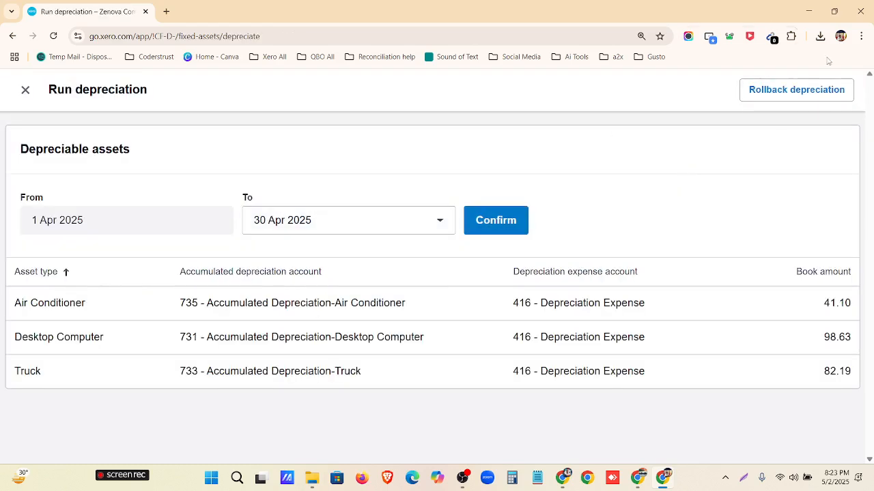
pyautogui.click(790, 93)
pyautogui.scroll(-1, 448, 264)
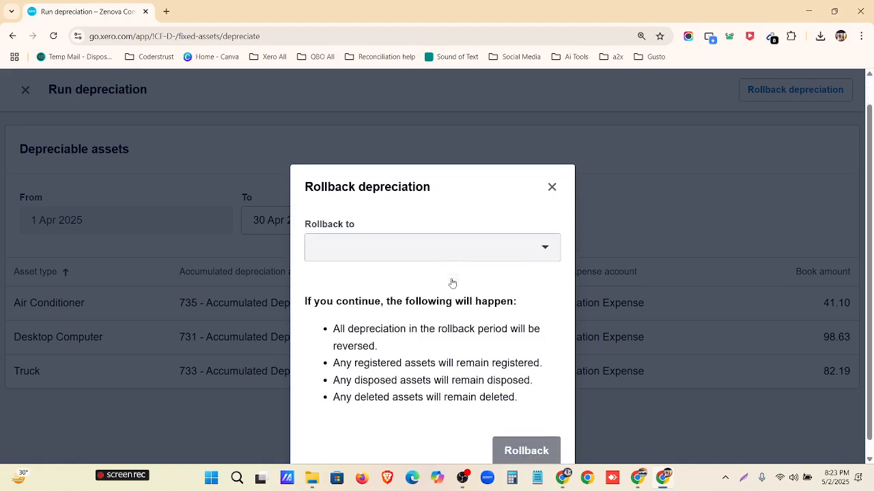
pyautogui.click(458, 232)
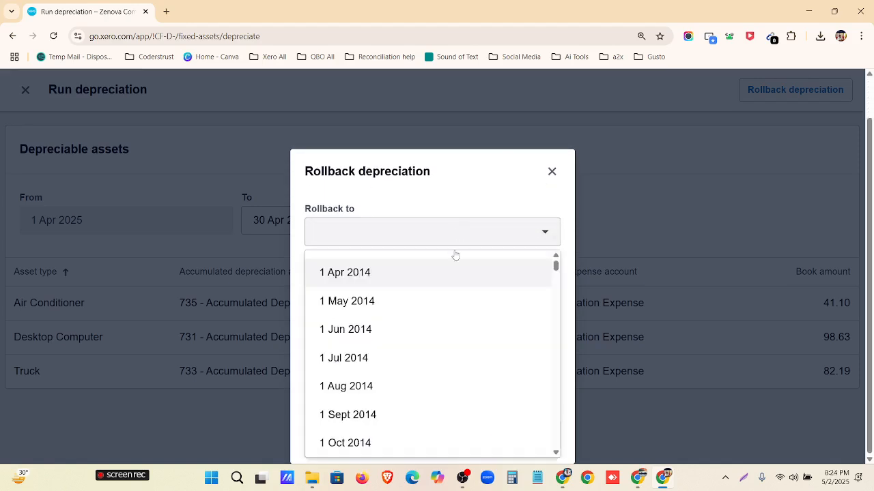
pyautogui.scroll(-5, 435, 318)
pyautogui.scroll(-3, 401, 346)
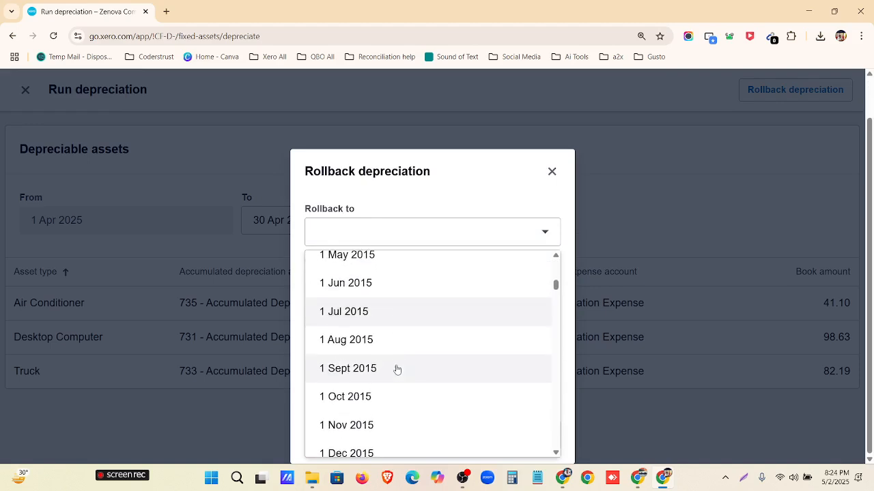
pyautogui.click(353, 339)
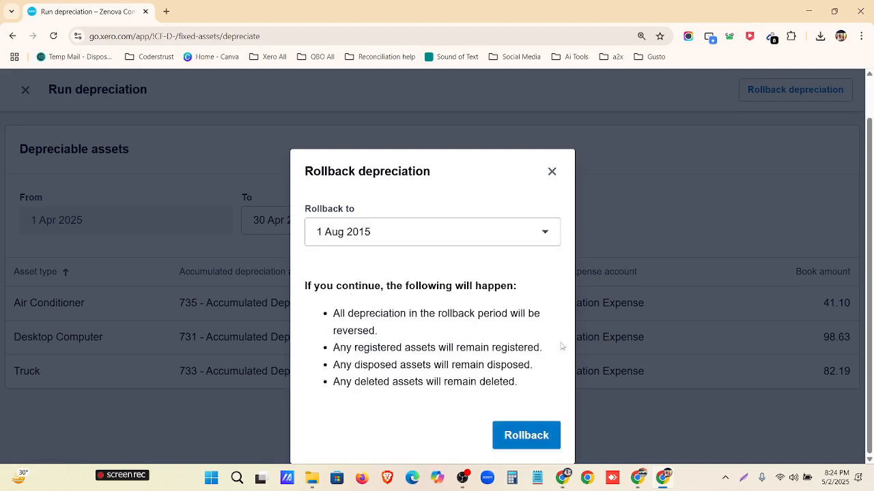
pyautogui.keyDown('ctrl'); pyautogui.scroll(2, 523, 347); pyautogui.keyUp('ctrl')
pyautogui.scroll(-3, 516, 318)
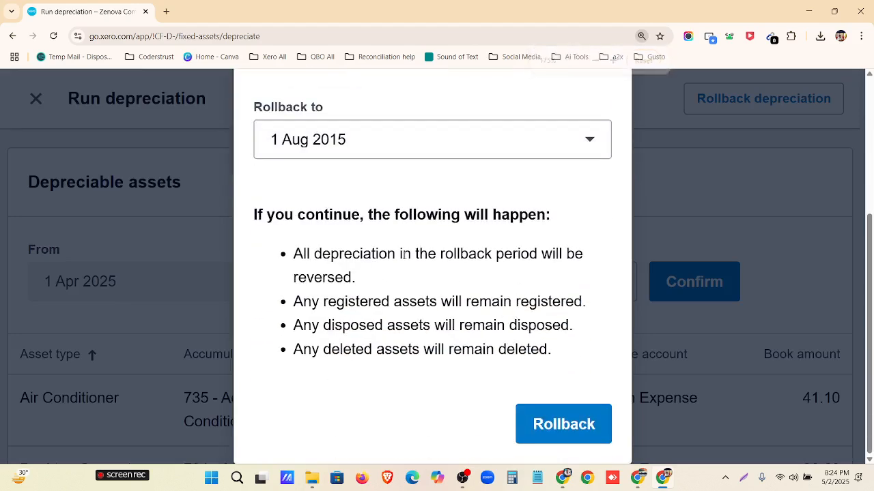
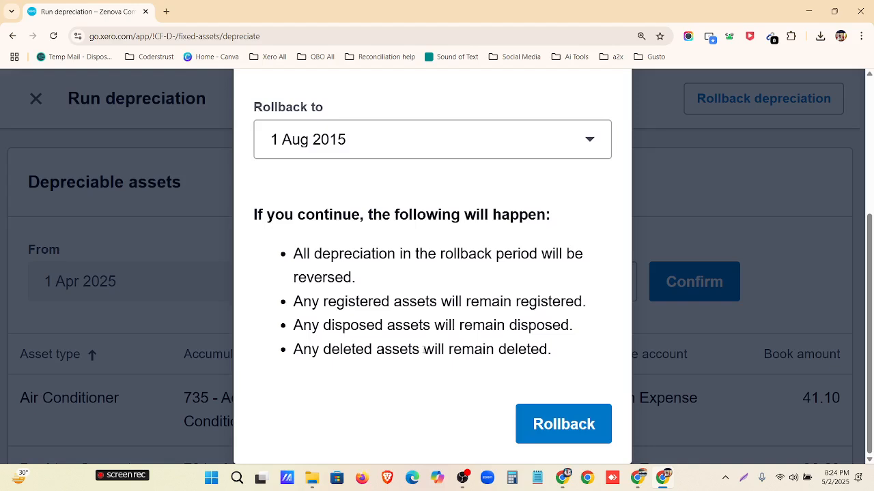
# Try 1 Jan 2017 as the rollback date, cancel the rollback and return to the fixed assets overview
pyautogui.click(403, 153)
pyautogui.scroll(-3, 364, 287)
pyautogui.scroll(-4, 326, 415)
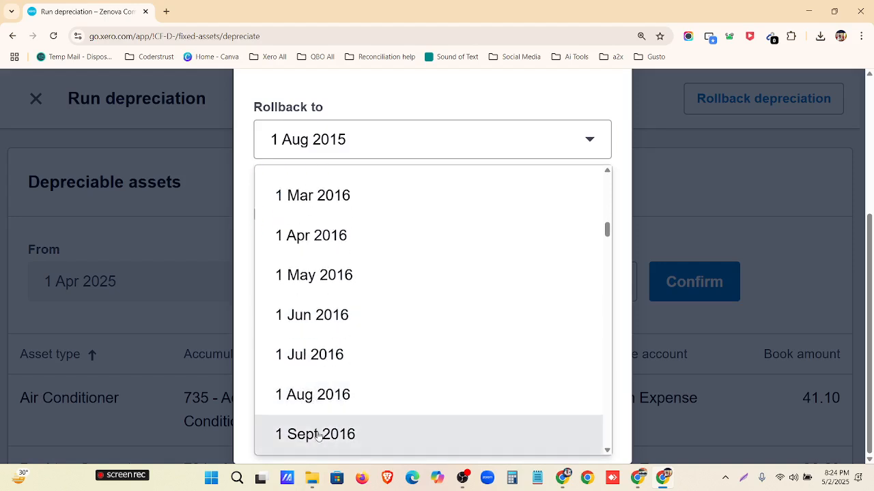
pyautogui.scroll(-2, 314, 403)
pyautogui.scroll(-2, 312, 410)
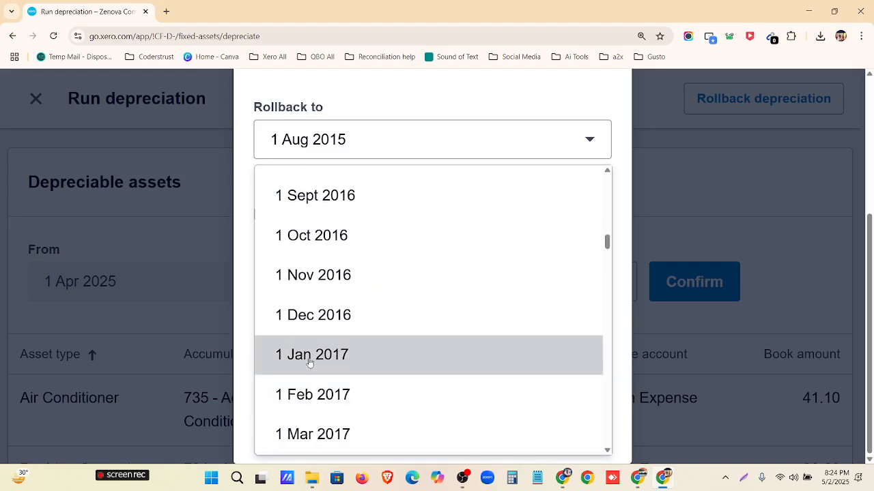
pyautogui.click(309, 358)
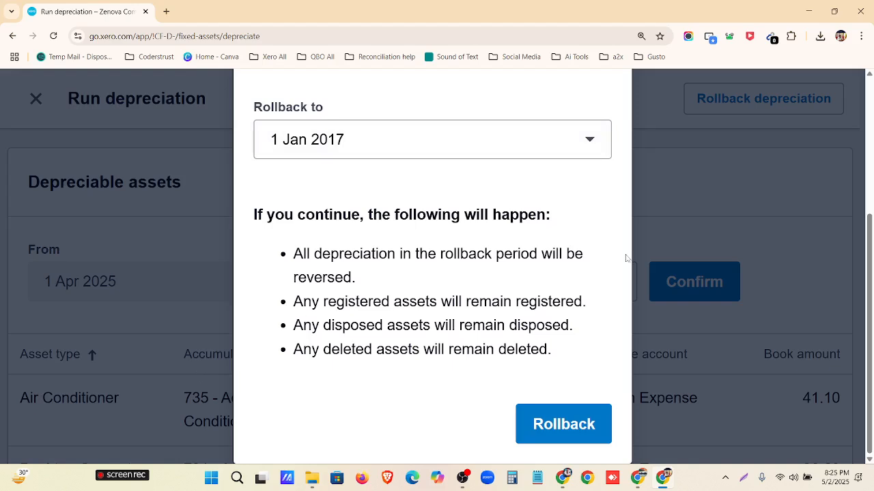
pyautogui.scroll(4, 600, 258)
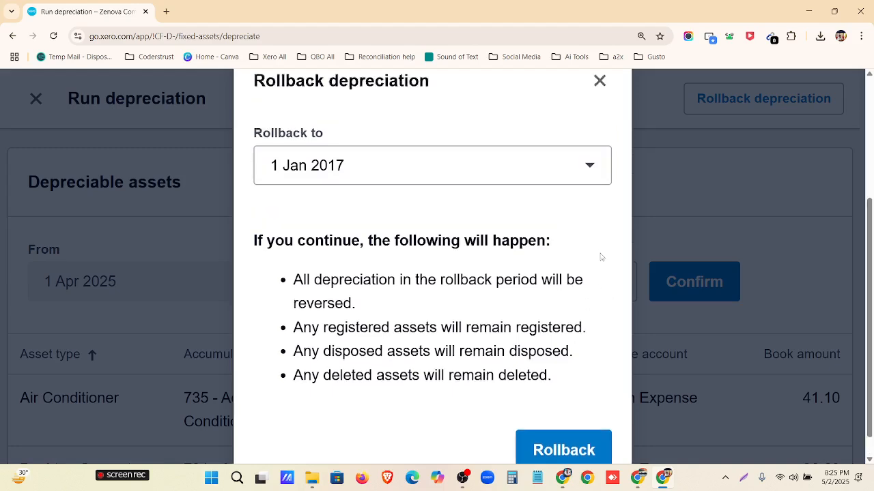
pyautogui.click(600, 277)
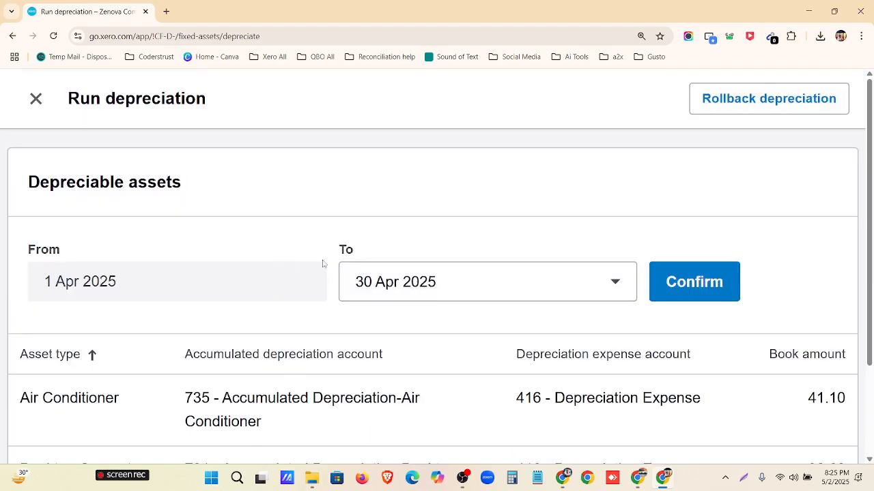
pyautogui.hotkey('ctrl', '-')
pyautogui.hotkey('ctrl', '-')
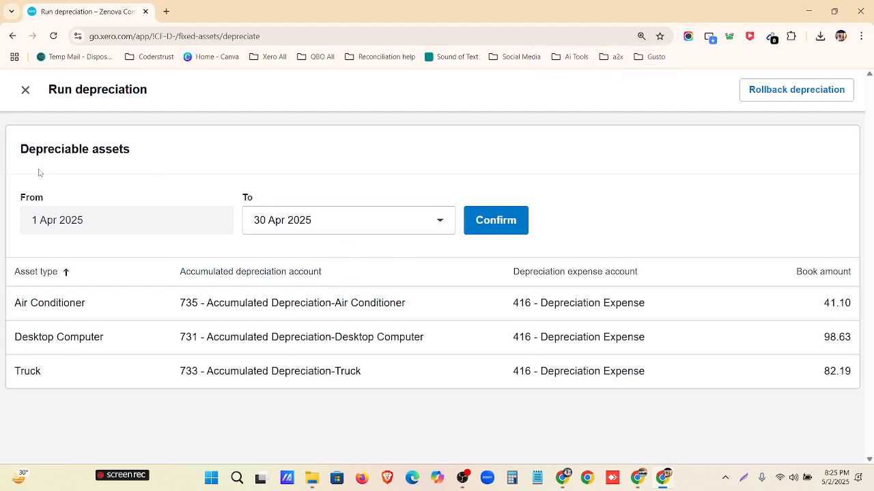
pyautogui.click(26, 90)
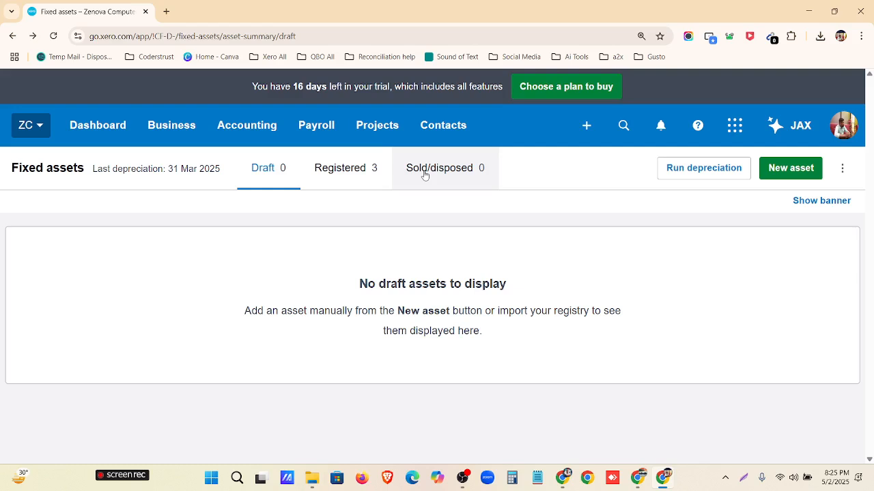
pyautogui.click(847, 170)
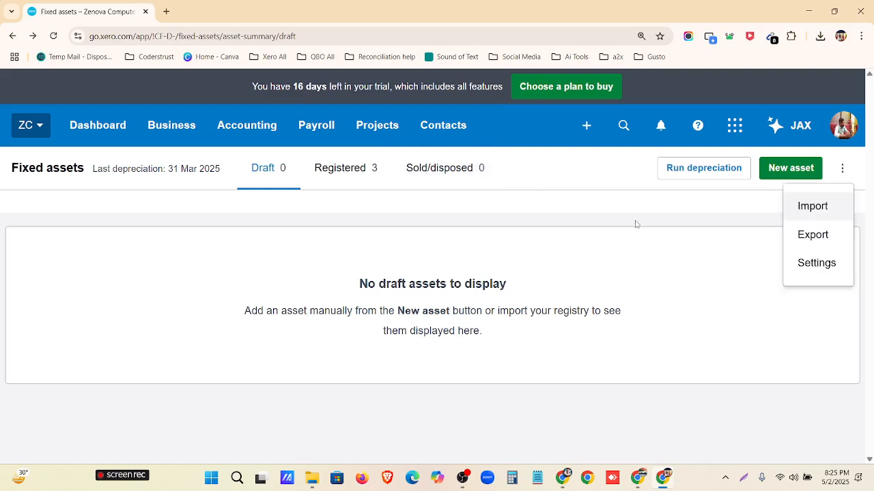
# Search the reports for "depre" and open the Depreciation Schedule report
pyautogui.click(248, 133)
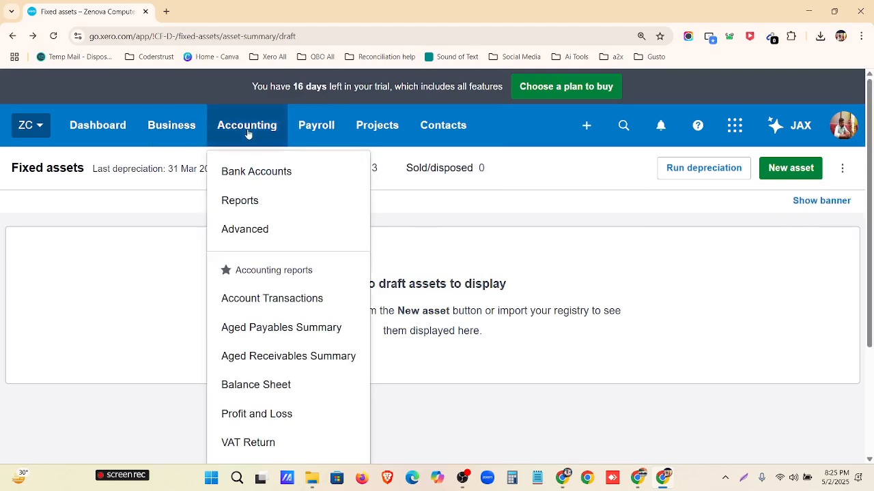
pyautogui.click(260, 211)
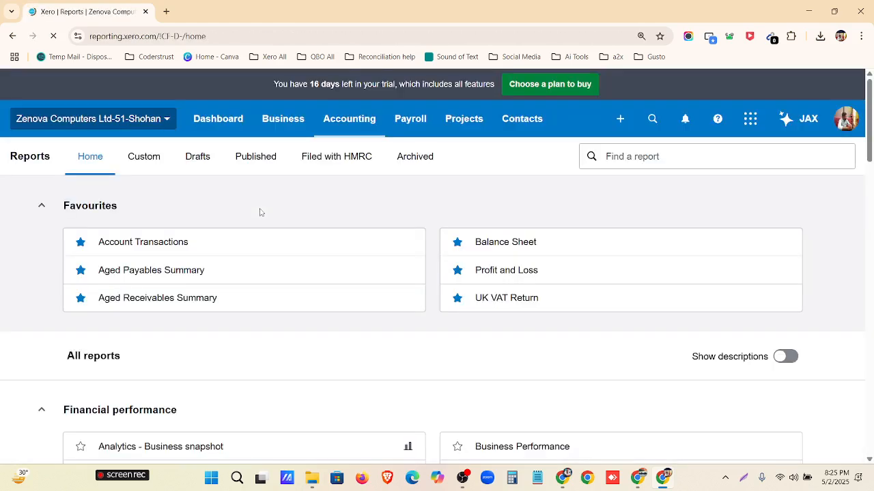
pyautogui.click(606, 157)
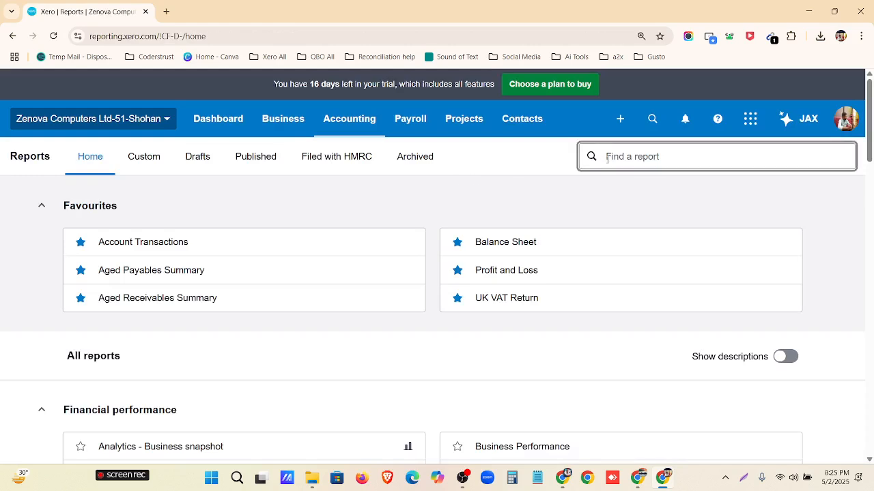
pyautogui.write('depre')
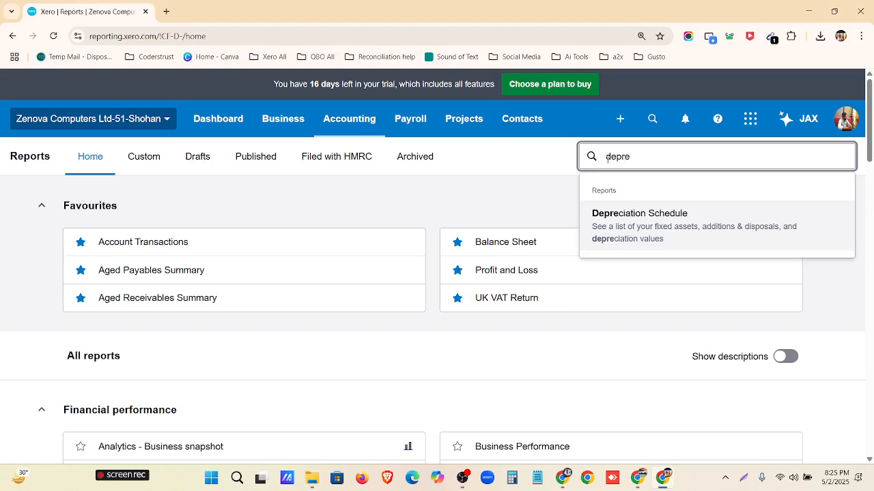
pyautogui.click(741, 223)
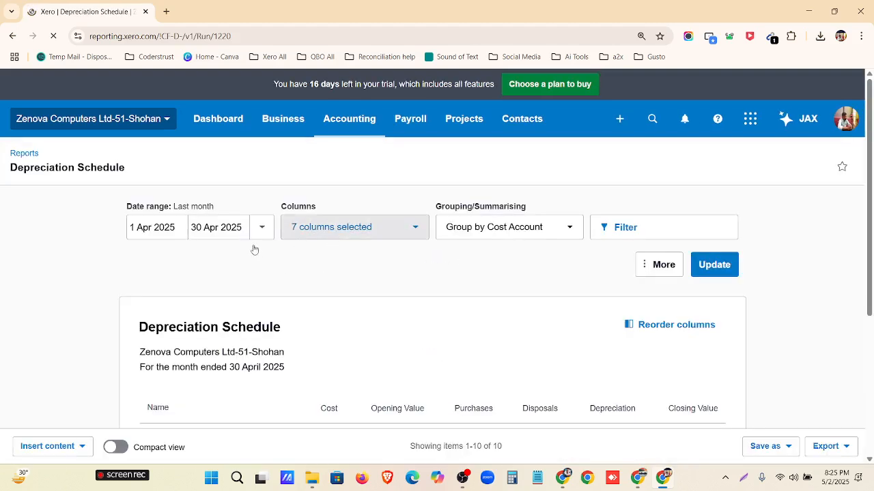
# Set the Depreciation Schedule's start date to 1 Mar 2015, update the report and review each asset's cost, depreciation and closing value
pyautogui.click(179, 227)
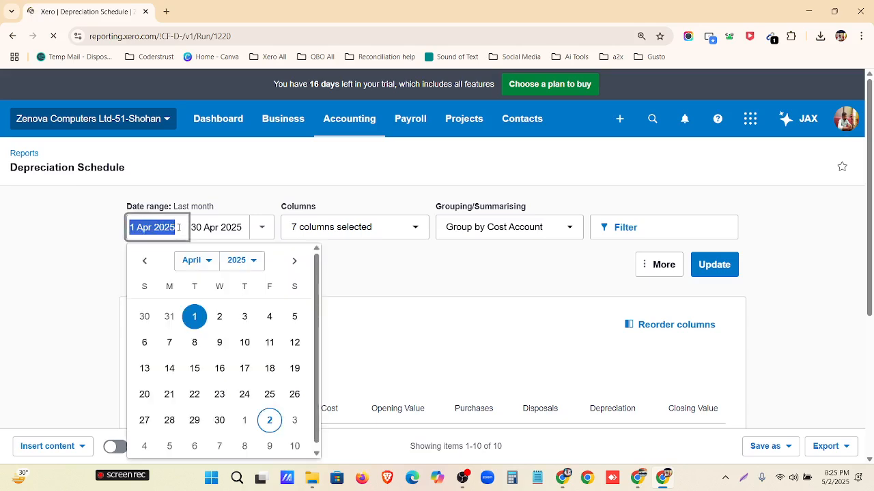
pyautogui.click(193, 260)
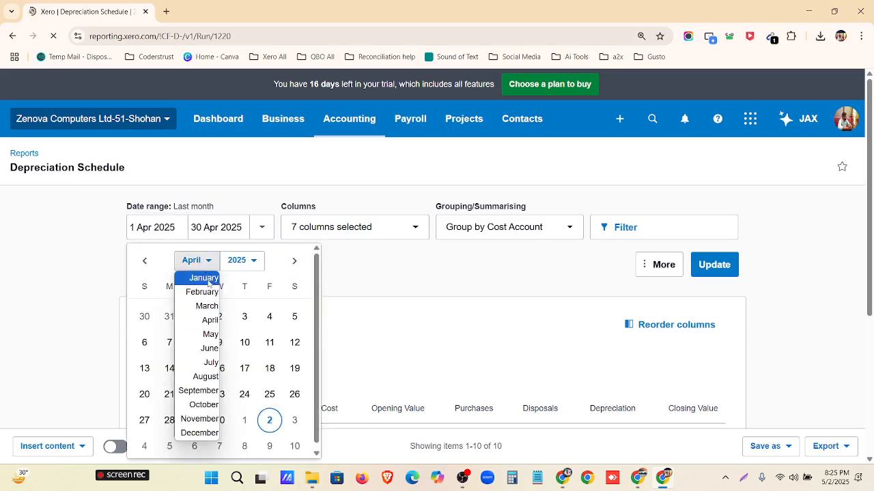
pyautogui.click(206, 305)
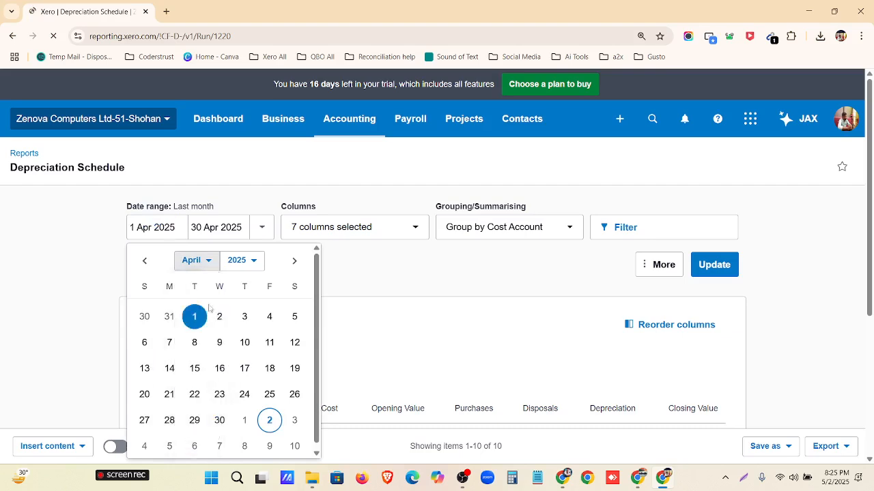
pyautogui.click(256, 265)
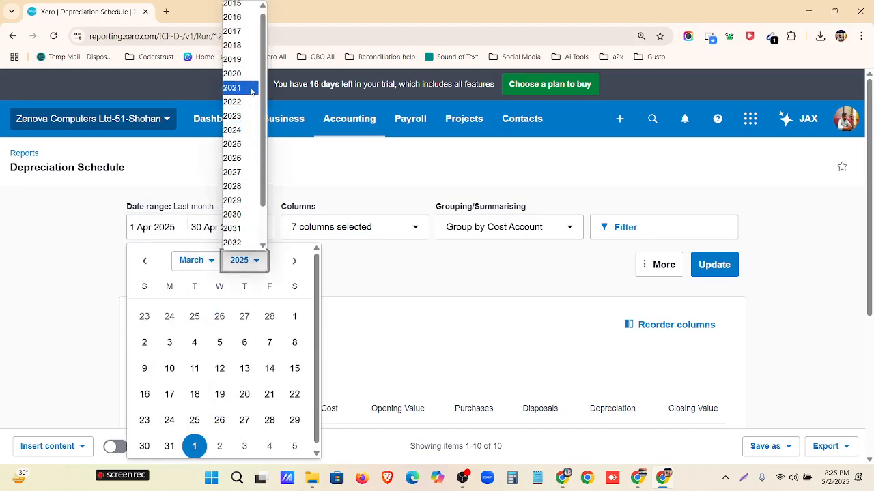
pyautogui.click(251, 5)
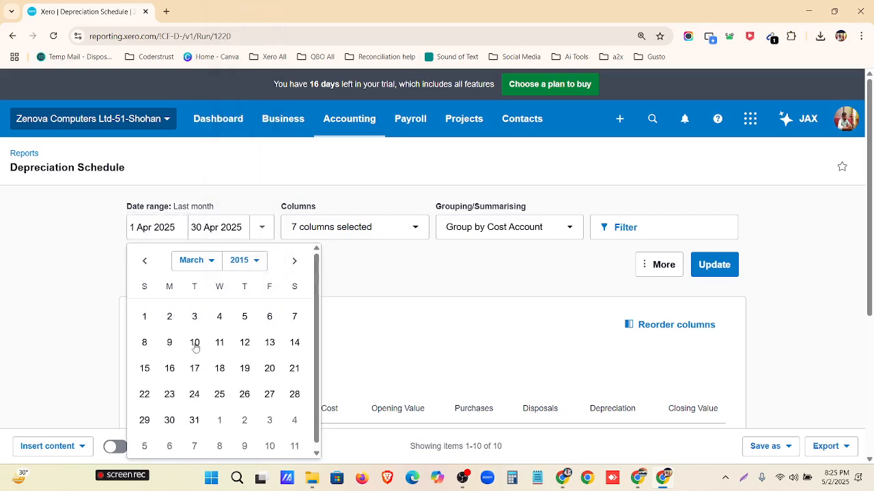
pyautogui.click(145, 316)
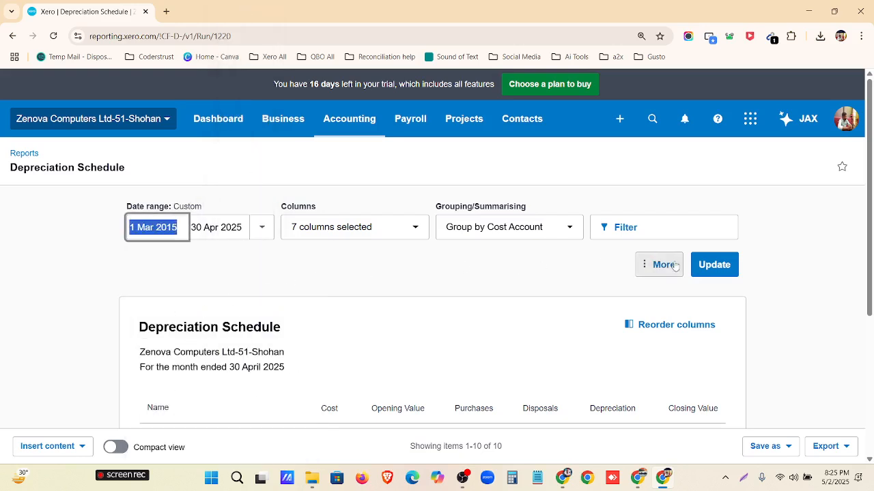
pyautogui.click(716, 267)
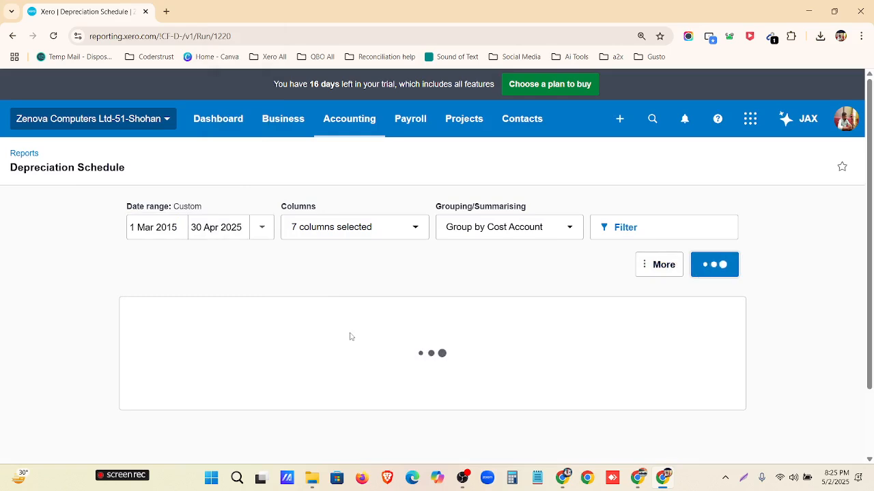
pyautogui.scroll(-1, 352, 342)
pyautogui.scroll(-3, 352, 343)
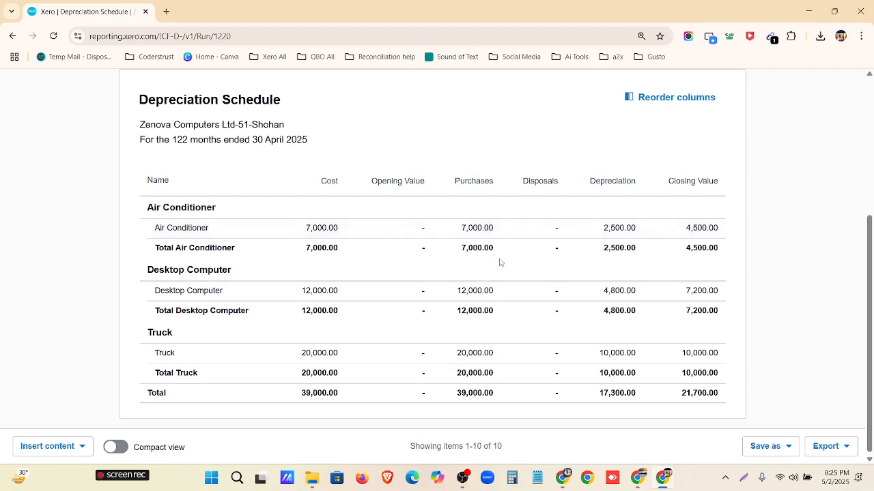
pyautogui.scroll(-1, 617, 380)
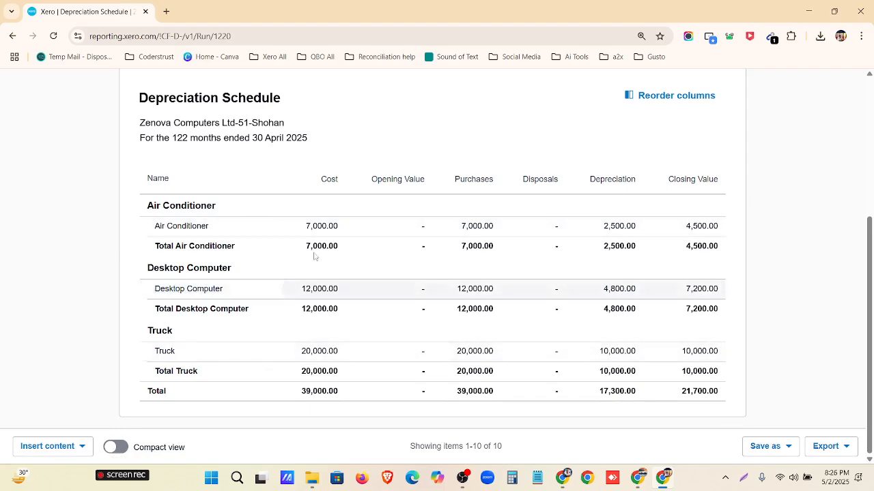
# Return to Fixed assets through the advanced accounting features and view the registered assets with their book values
pyautogui.scroll(3, 361, 293)
pyautogui.scroll(1, 424, 248)
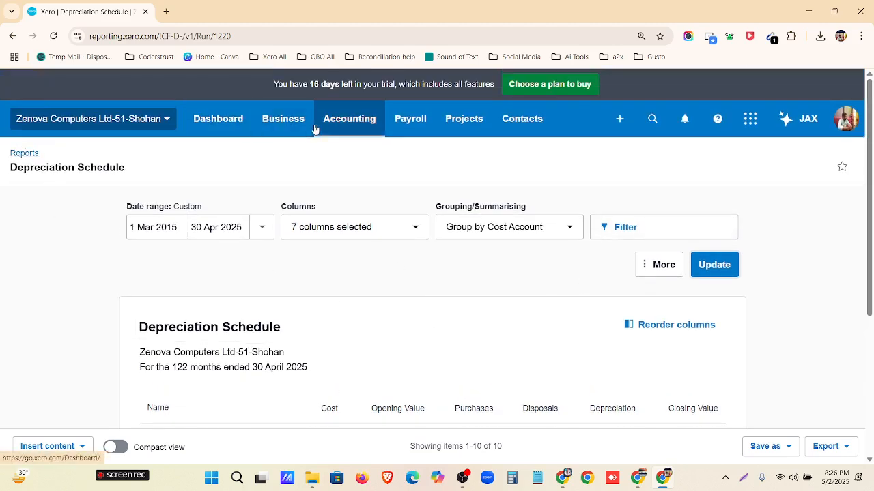
pyautogui.click(339, 123)
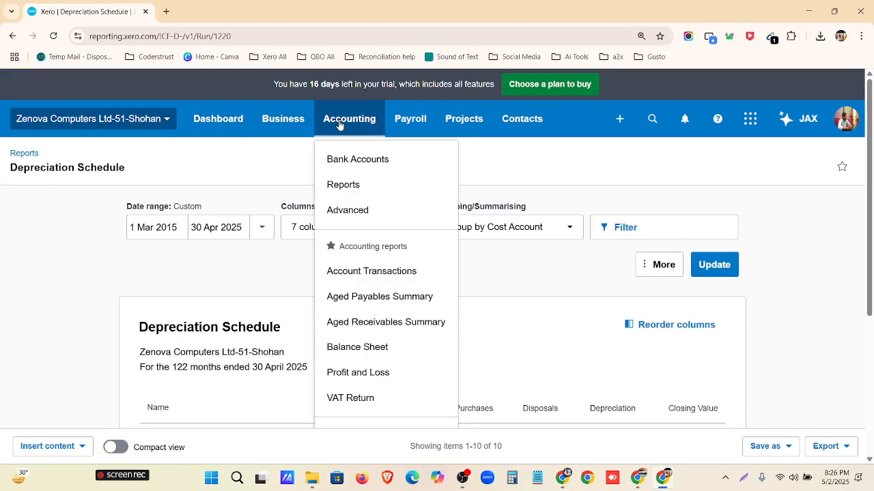
pyautogui.click(356, 213)
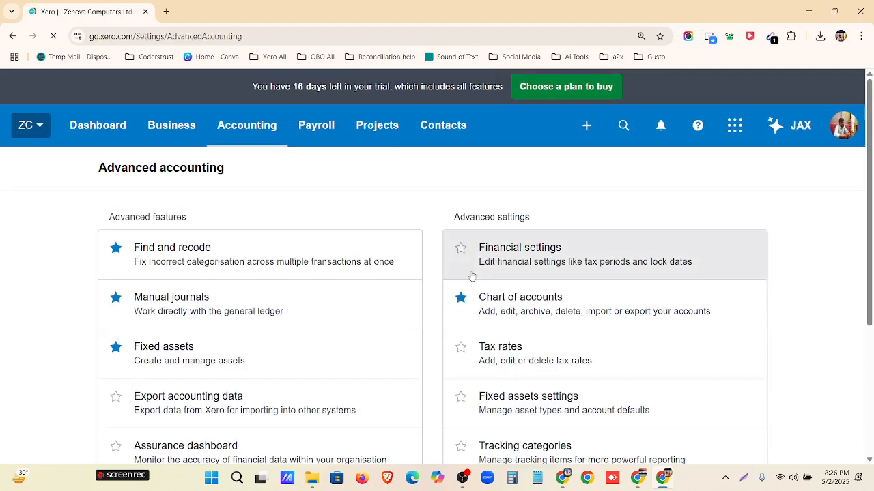
pyautogui.scroll(-2, 428, 300)
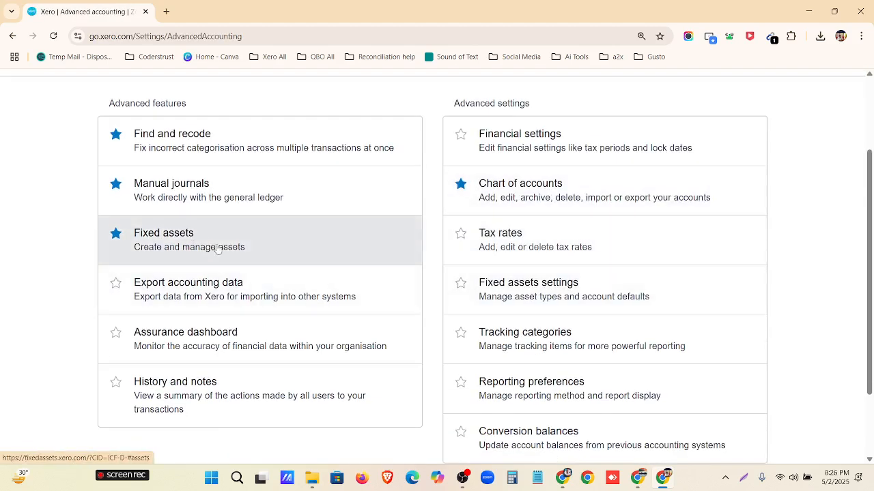
pyautogui.click(217, 249)
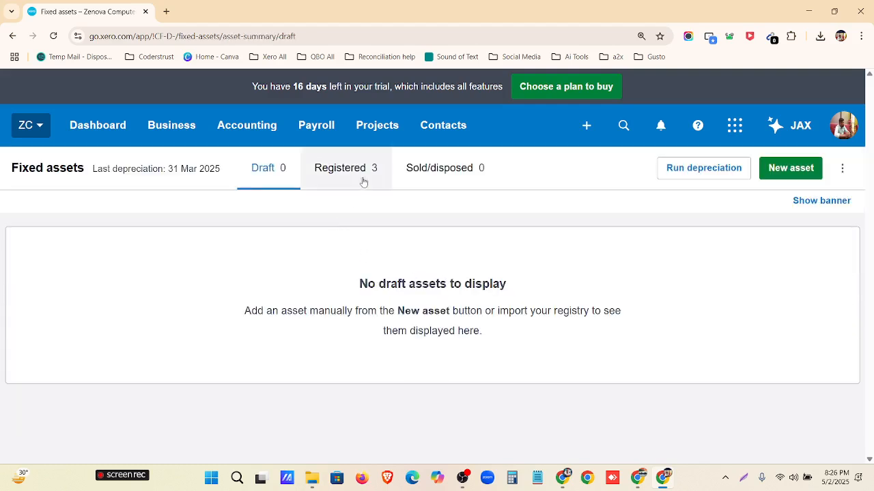
pyautogui.click(361, 180)
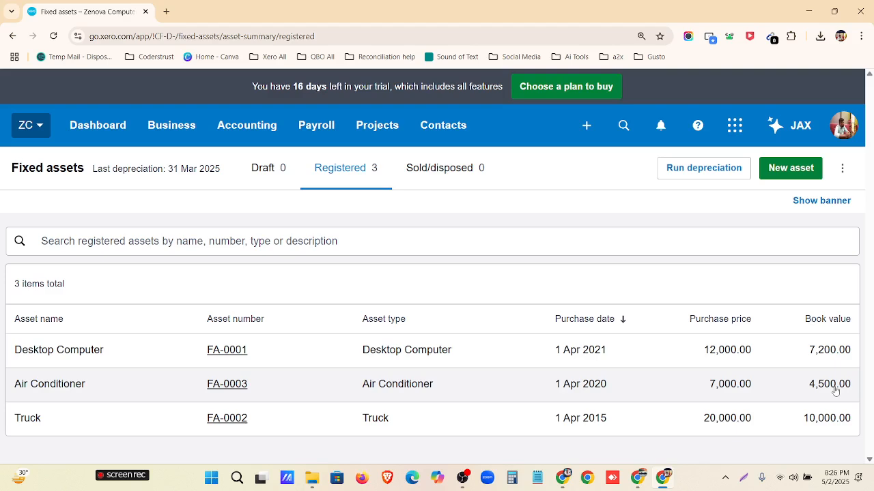
pyautogui.click(297, 384)
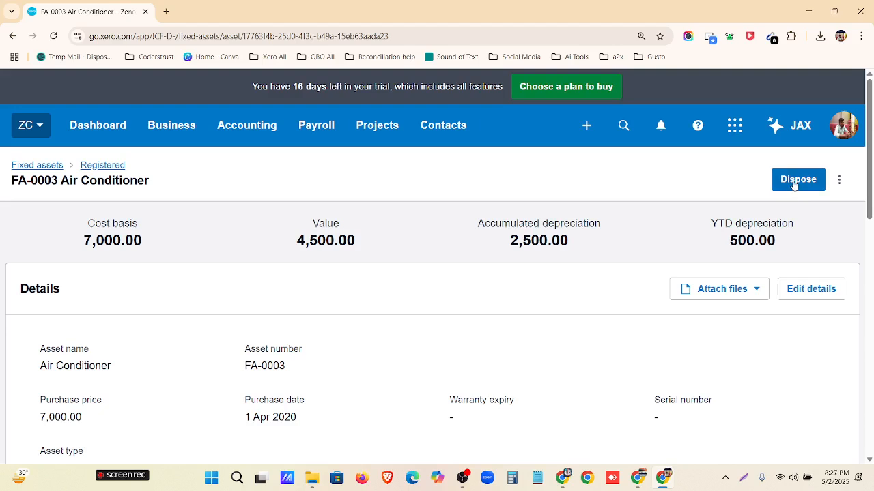
pyautogui.click(794, 183)
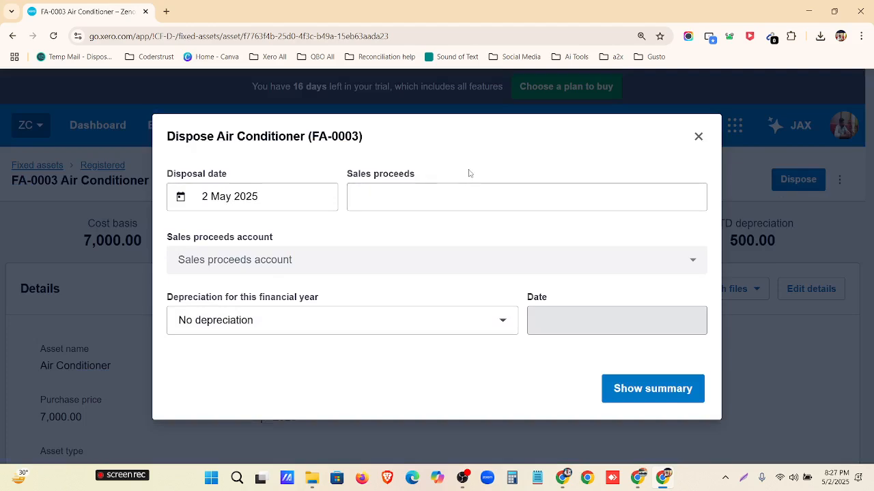
pyautogui.moveTo(429, 177); pyautogui.dragTo(346, 173)
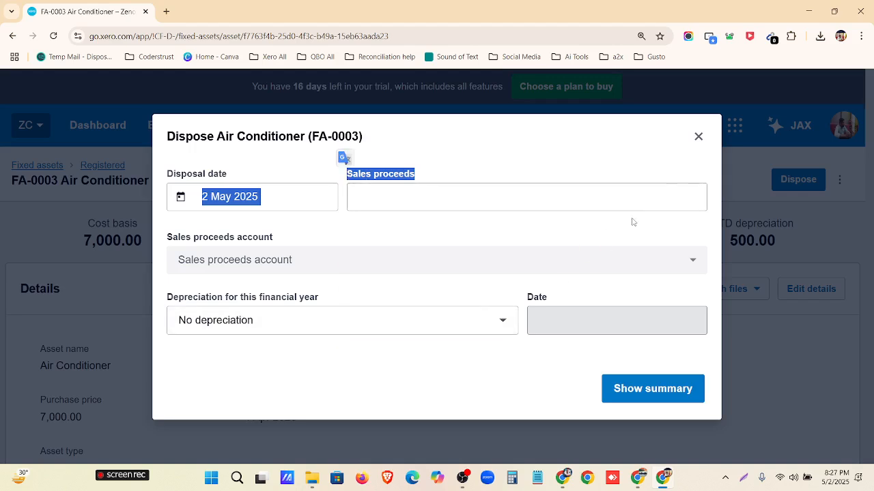
pyautogui.click(698, 136)
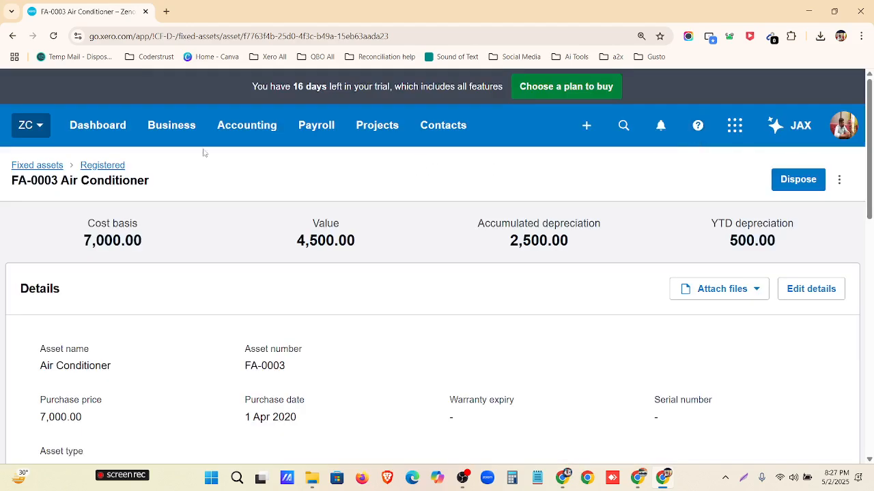
# Open the chart of accounts from the advanced accounting settings and list only the revenue accounts
pyautogui.click(232, 135)
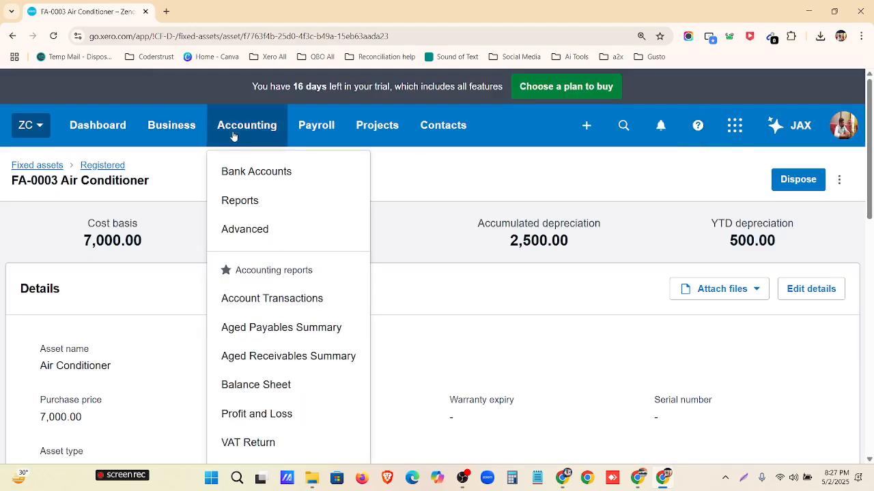
pyautogui.click(275, 229)
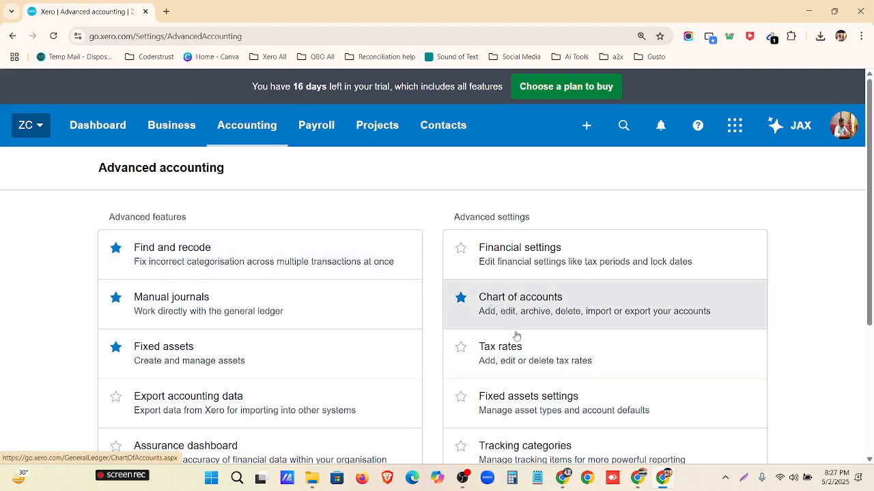
pyautogui.scroll(-1, 526, 326)
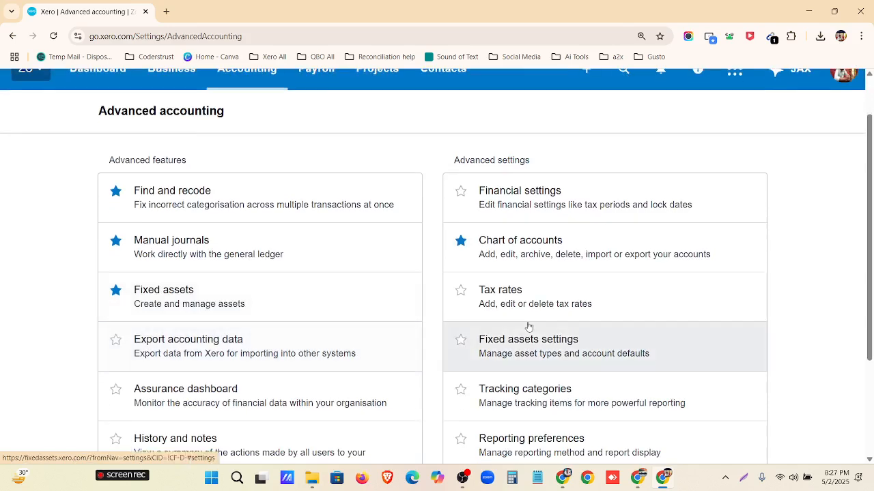
pyautogui.click(539, 250)
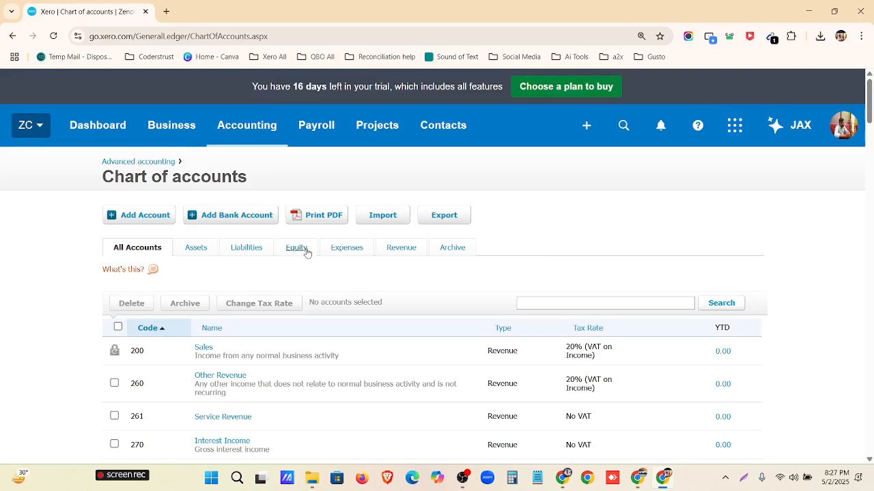
pyautogui.click(411, 249)
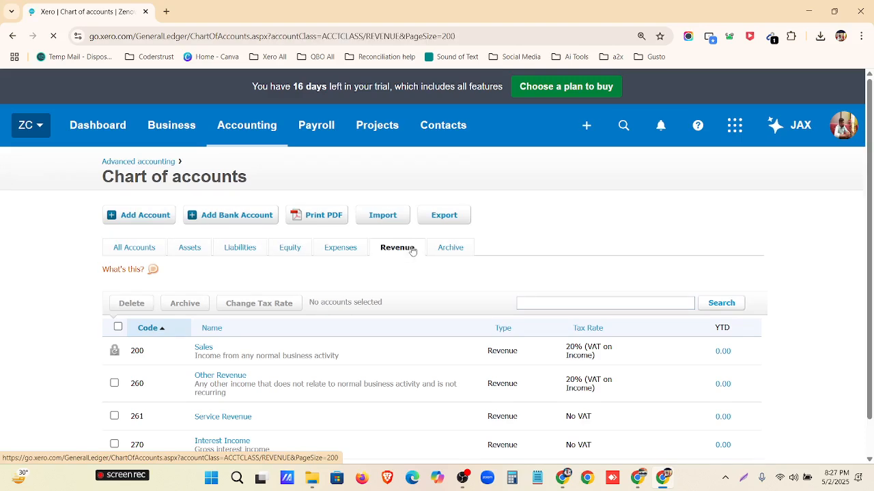
pyautogui.scroll(-1, 266, 437)
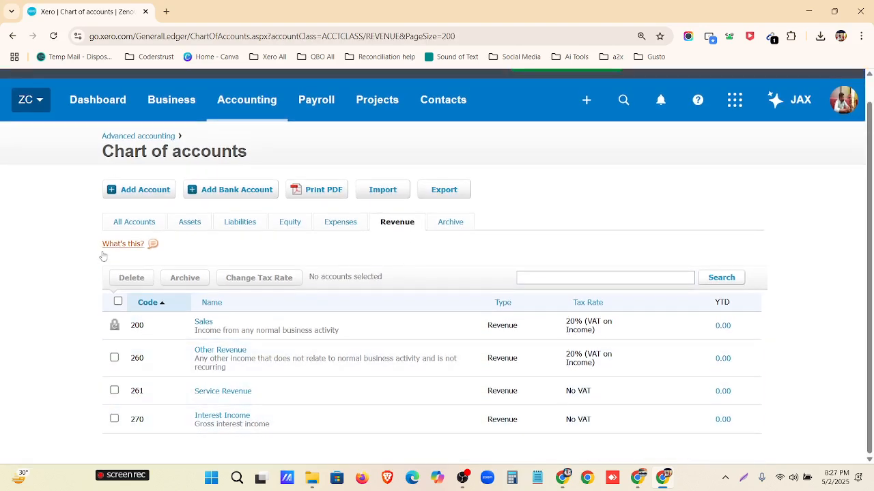
# Start a new account with code 250 and the account type Other Income
pyautogui.click(161, 189)
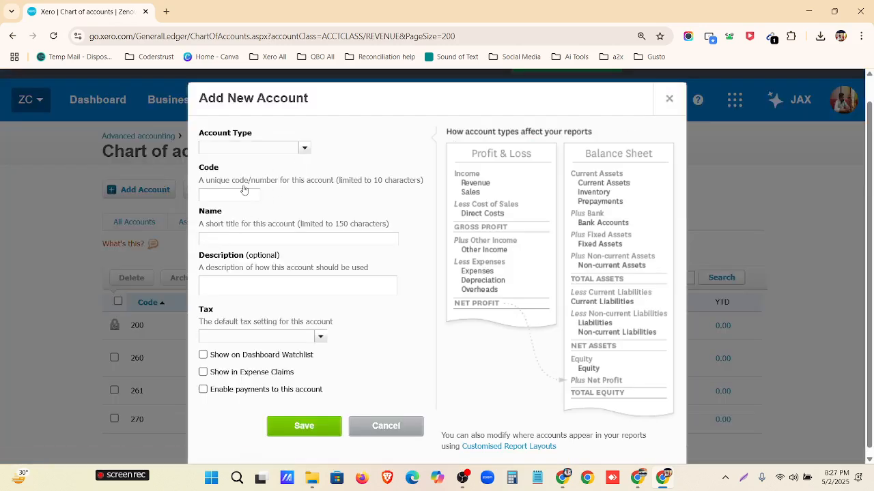
pyautogui.click(239, 193)
pyautogui.click(300, 148)
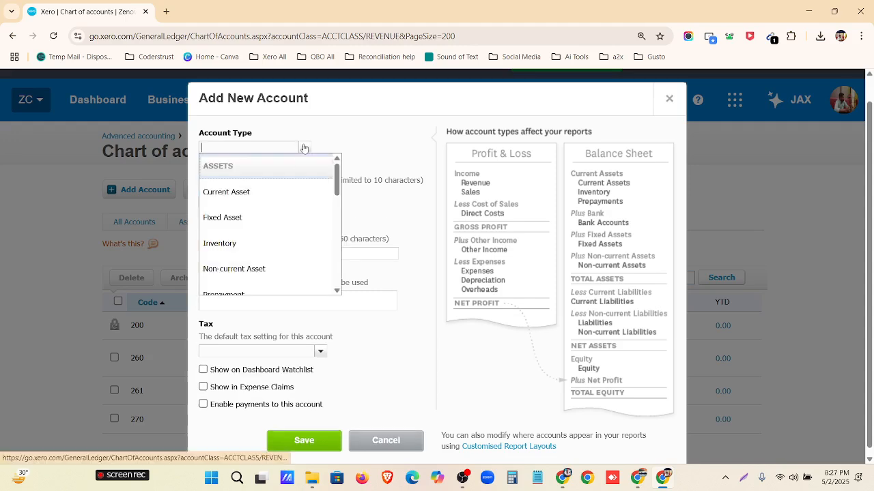
pyautogui.scroll(-3, 281, 232)
pyautogui.scroll(-6, 278, 225)
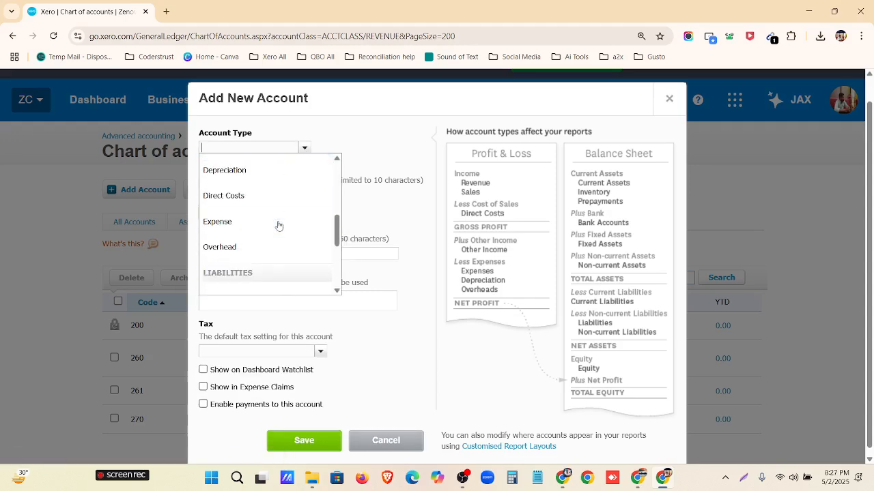
pyautogui.scroll(-2, 266, 205)
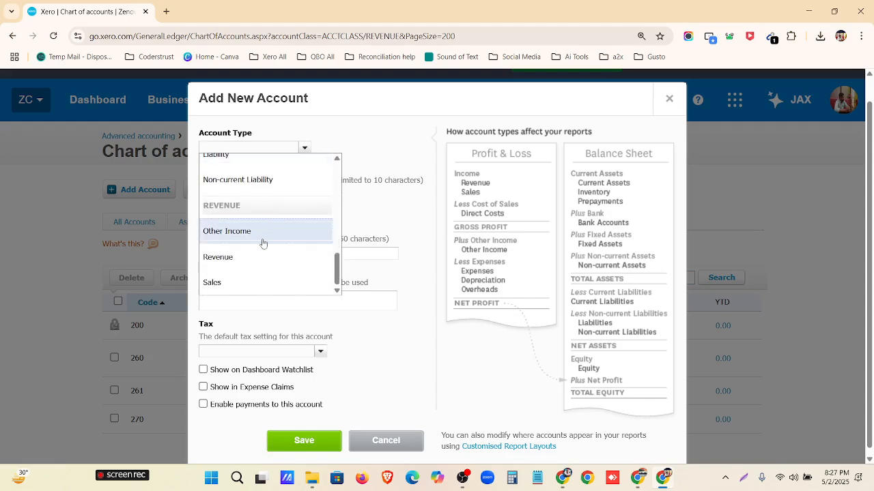
pyautogui.click(263, 243)
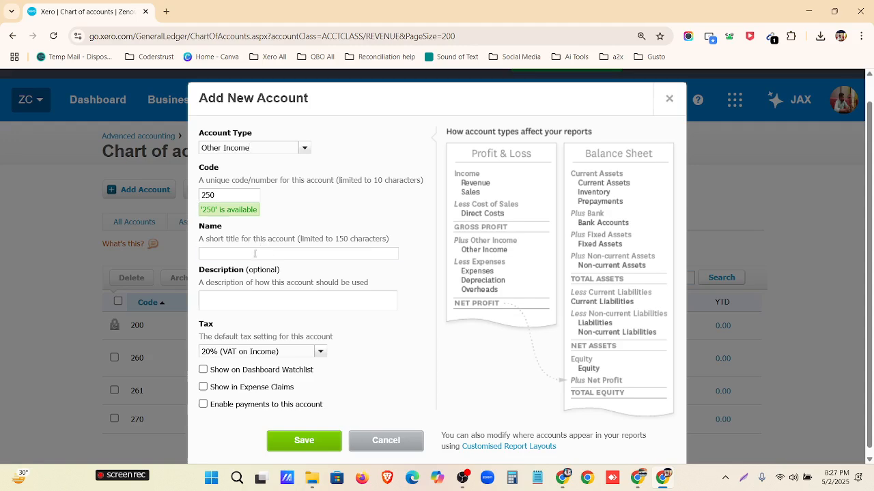
# Name the new account "Loss or gain on disposal of fixed assets" and use the same text as its description
pyautogui.click(255, 253)
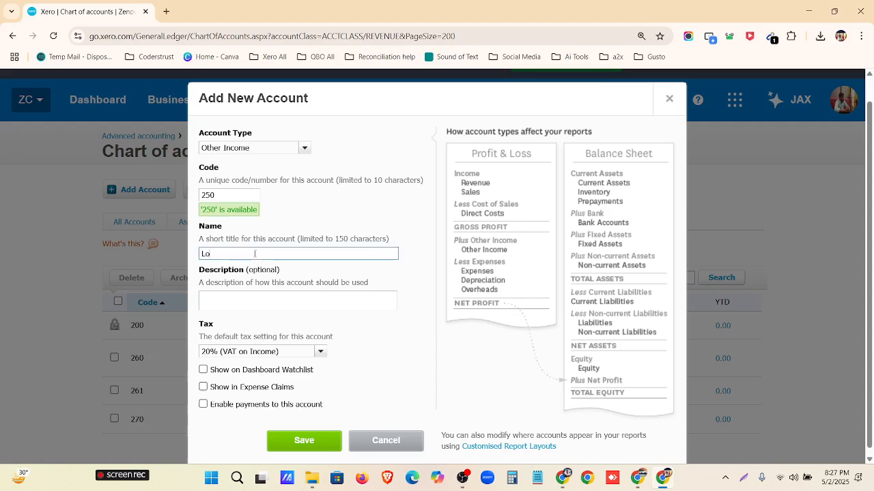
pyautogui.write('Loss or gain on disposal of fixed assets')
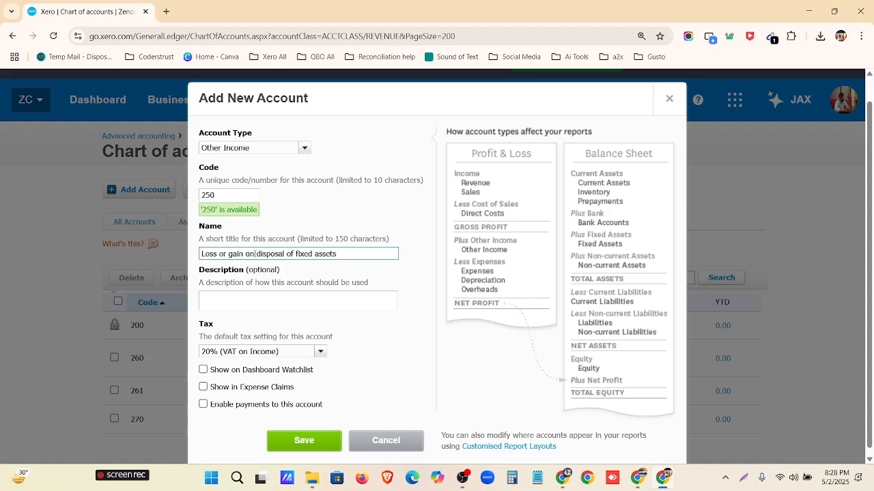
pyautogui.tripleClick(353, 253)
pyautogui.hotkey('ctrl', 'c')
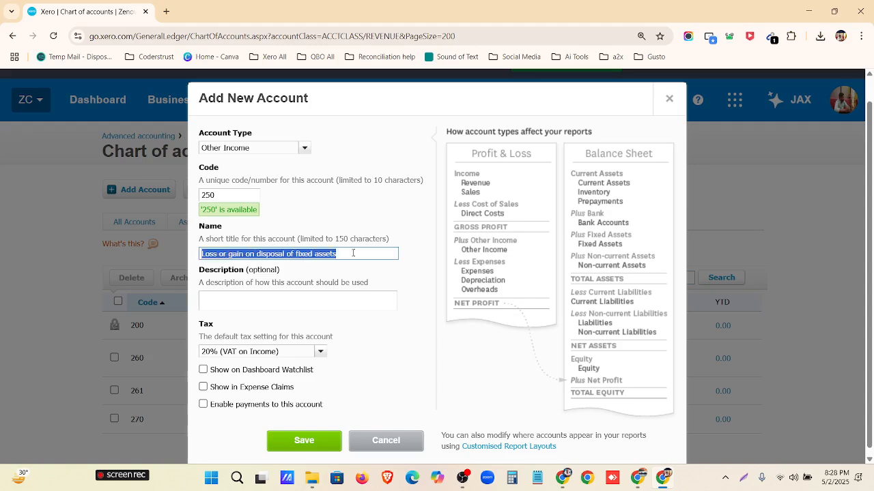
pyautogui.click(342, 292)
pyautogui.hotkey('ctrl', 'v')
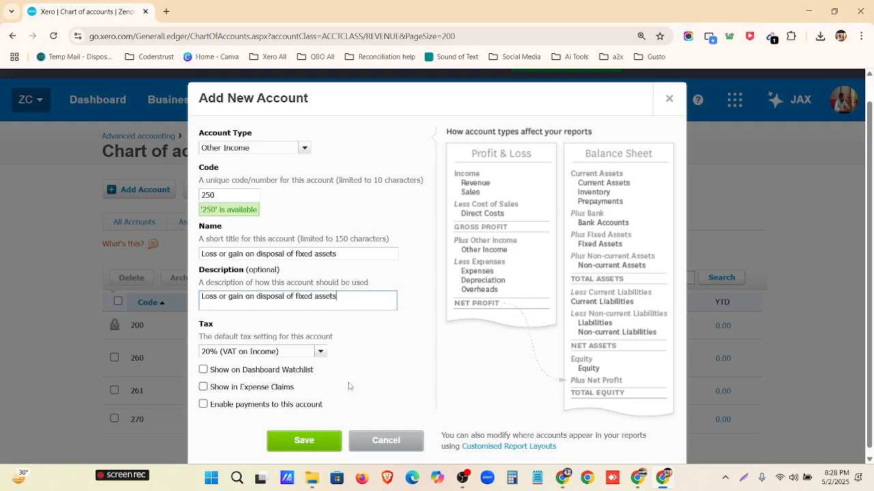
# Set the new account's default tax to No VAT and save the account
pyautogui.click(319, 351)
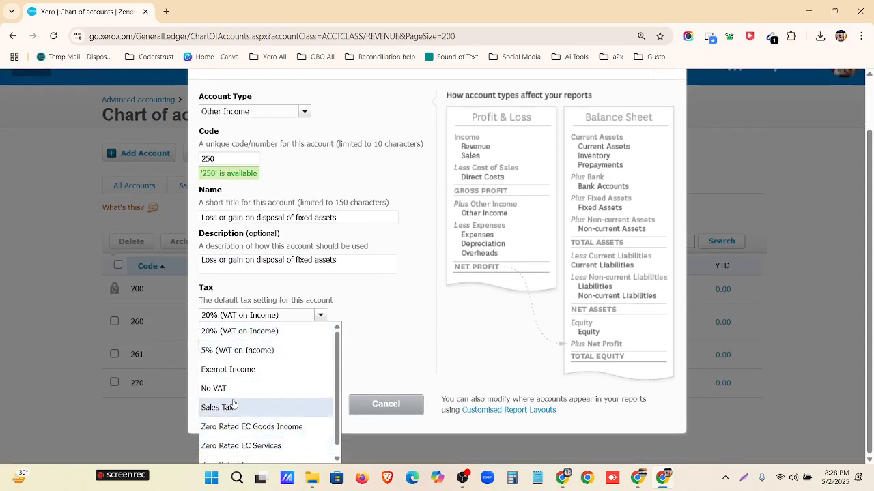
pyautogui.click(273, 389)
pyautogui.click(303, 435)
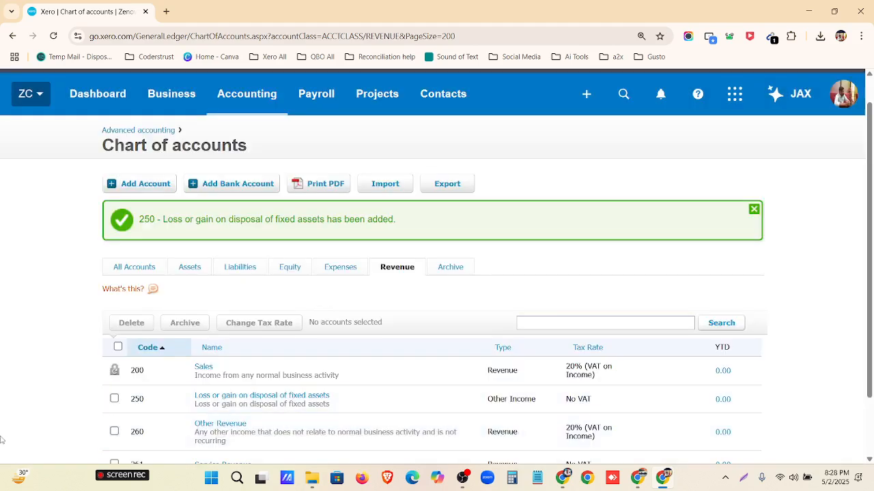
# Return to the registered fixed assets and start the disposal of the Air Conditioner (FA-0003)
pyautogui.click(232, 103)
pyautogui.scroll(-2, 249, 275)
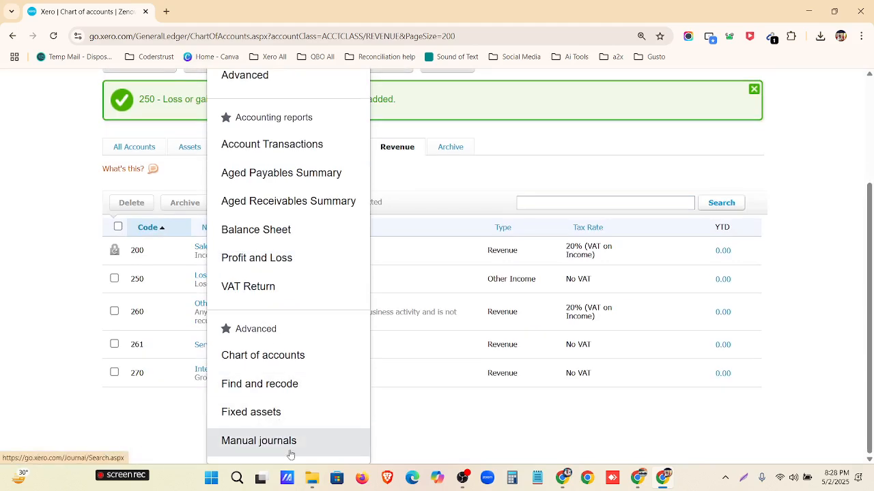
pyautogui.click(335, 418)
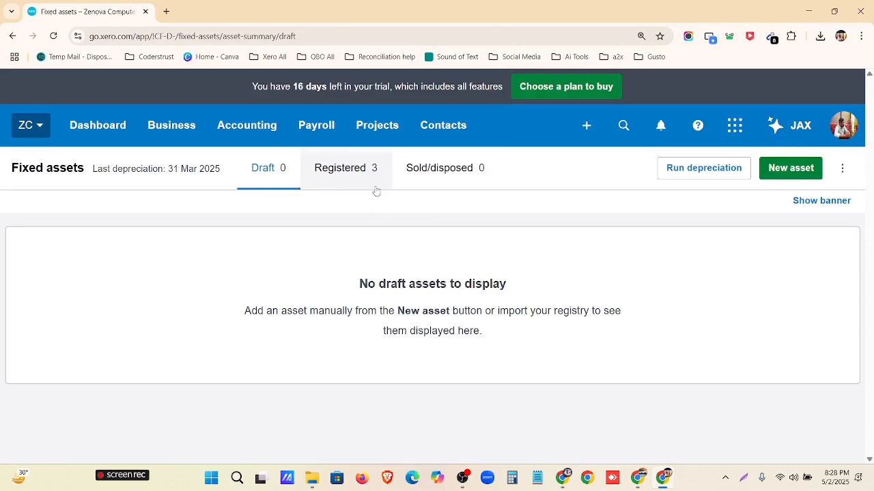
pyautogui.click(369, 189)
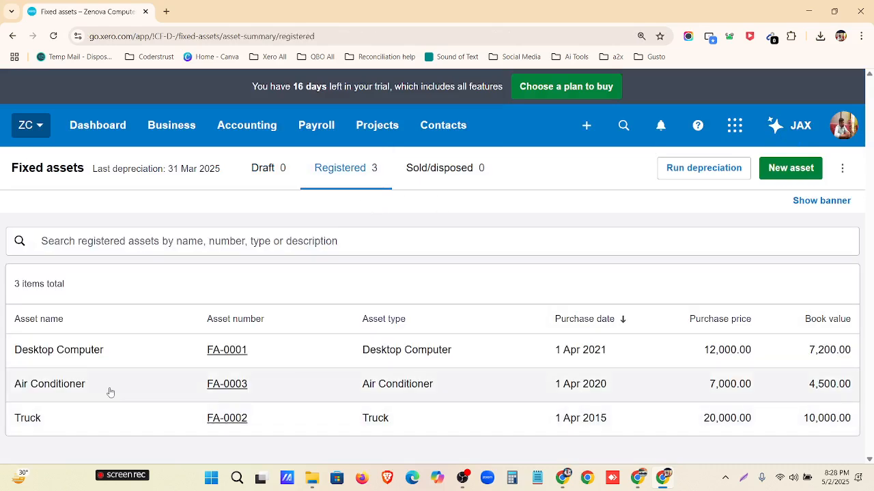
pyautogui.click(480, 396)
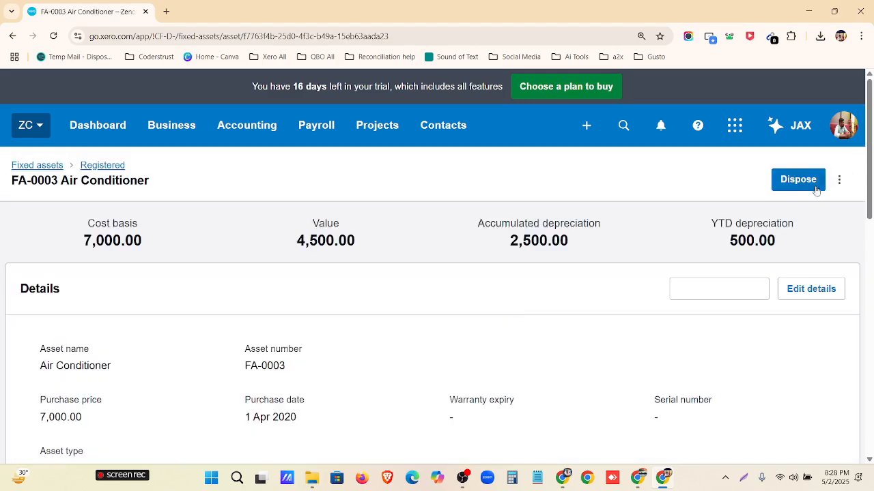
pyautogui.click(814, 188)
# Set the Air Conditioner's disposal date to 1 May 2025 and its sales proceeds to 5000
pyautogui.click(284, 199)
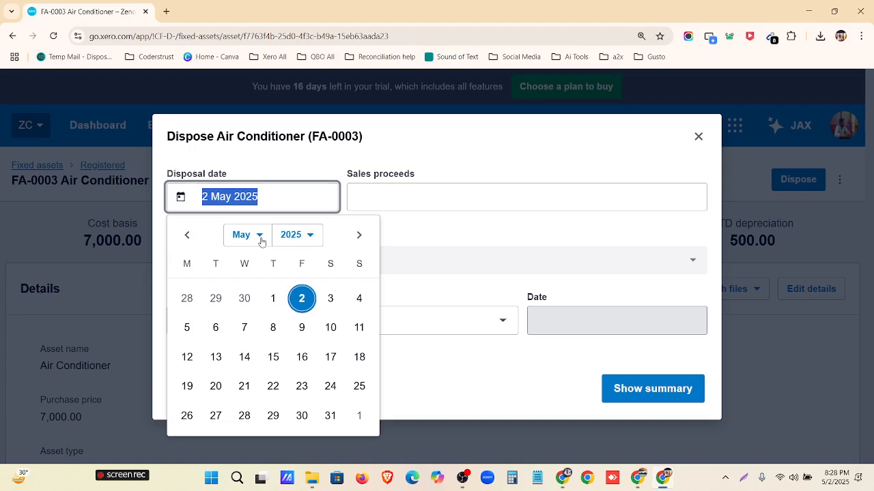
pyautogui.click(273, 295)
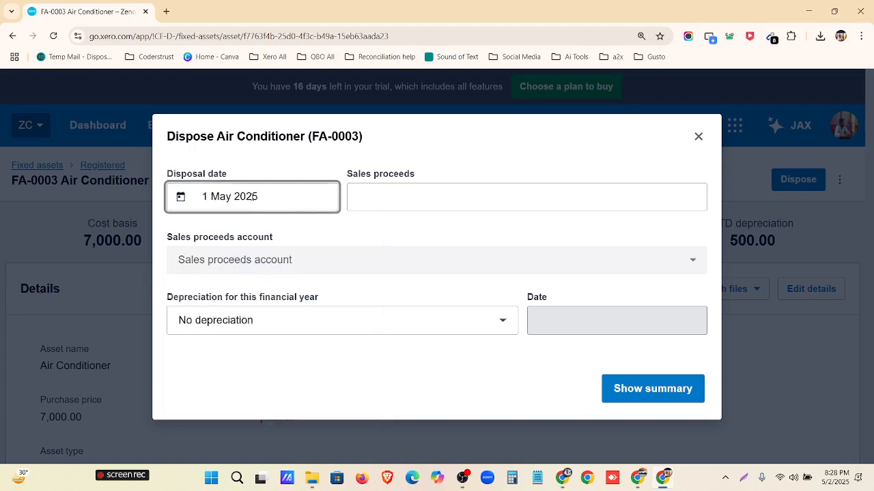
pyautogui.click(364, 198)
pyautogui.write('5000')
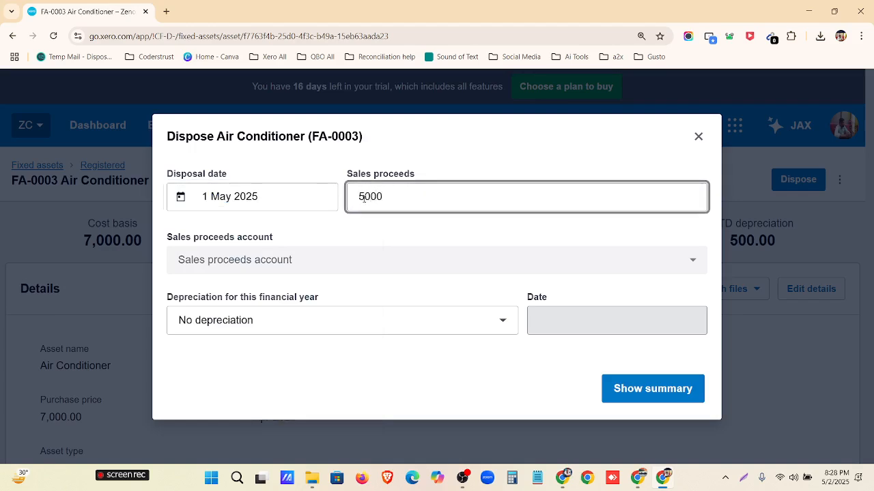
# Set this financial year's depreciation to all depreciation up to and including 30 Apr 2025 and try to show the disposal summary
pyautogui.click(373, 330)
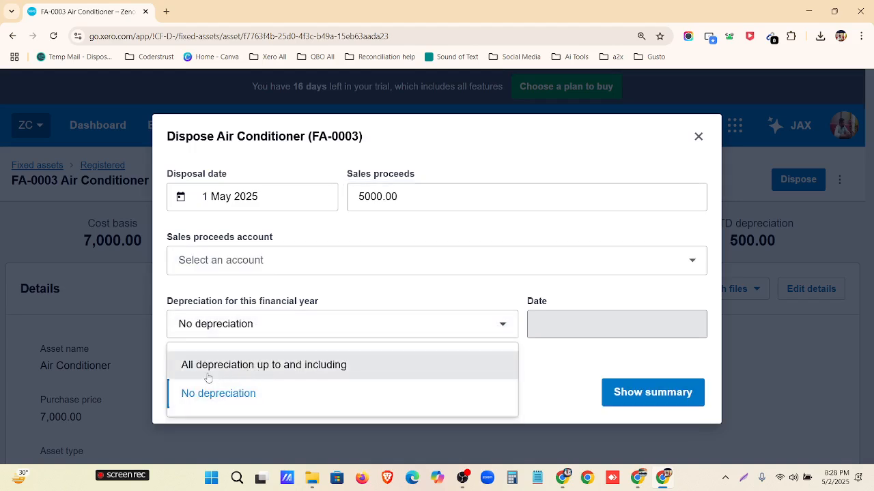
pyautogui.click(337, 372)
pyautogui.click(564, 325)
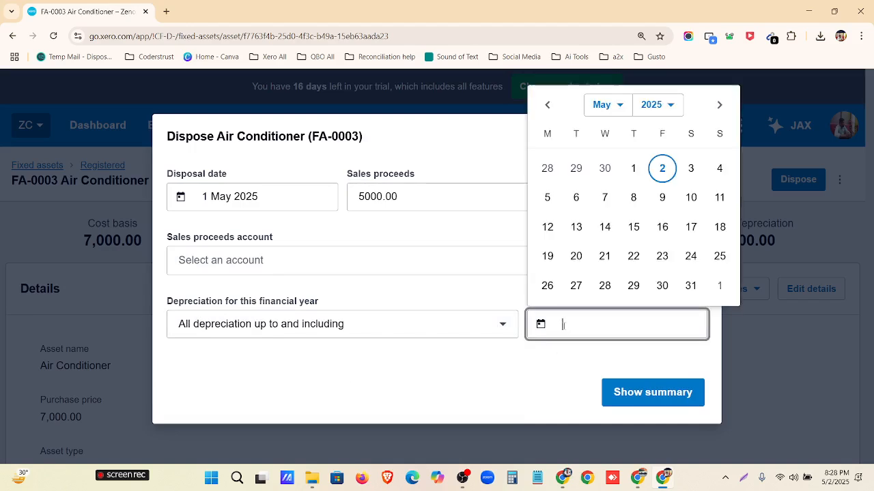
pyautogui.click(608, 104)
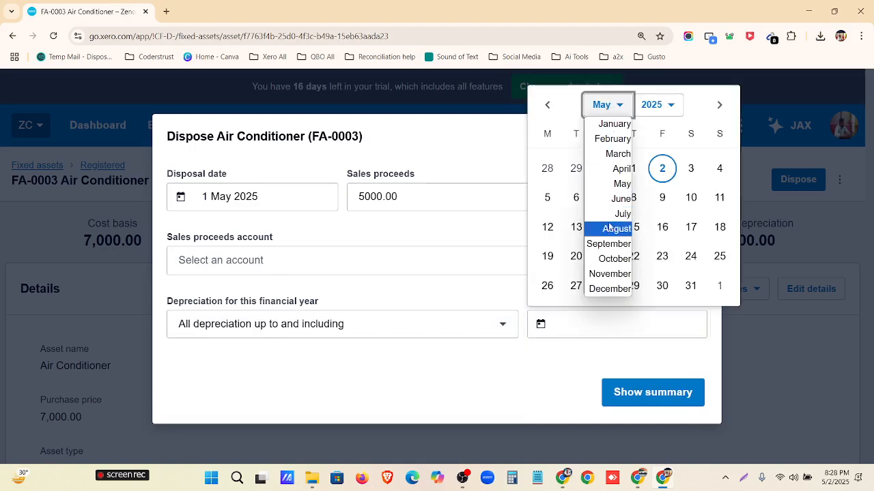
pyautogui.click(616, 172)
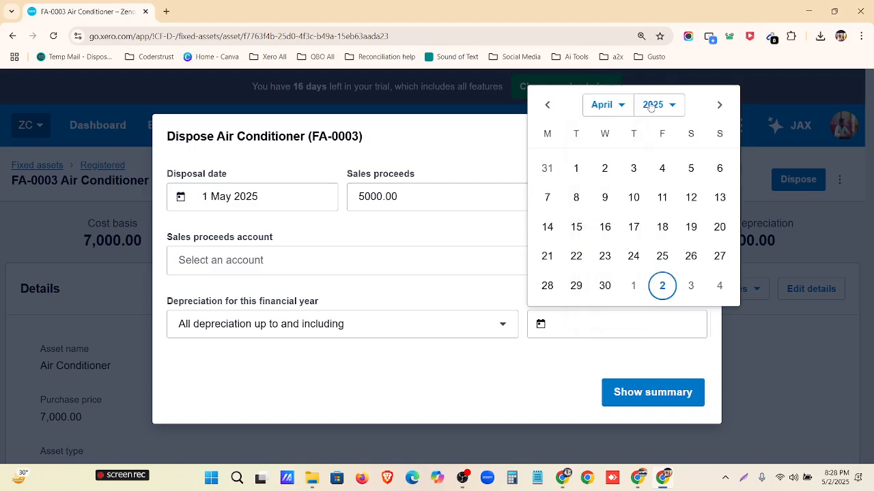
pyautogui.click(605, 285)
pyautogui.click(616, 399)
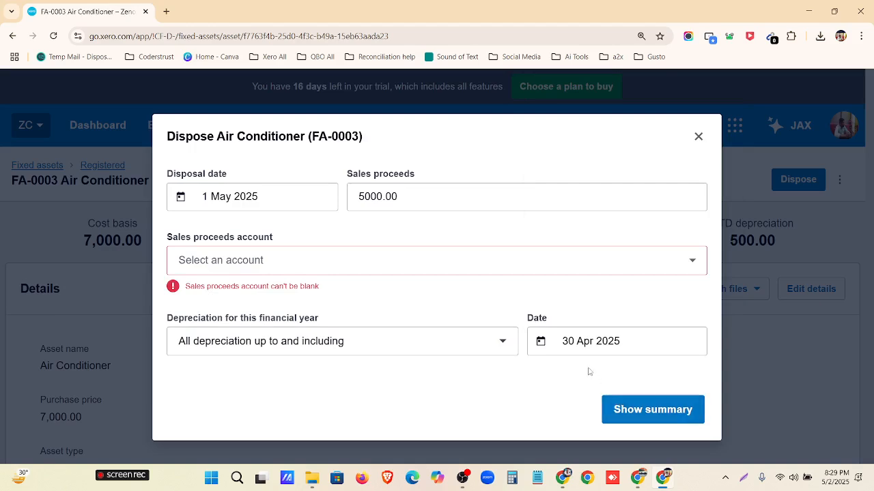
# Set the sales proceeds account to 250 - Loss or gain on disposal of fixed assets and show the disposal summary
pyautogui.click(439, 264)
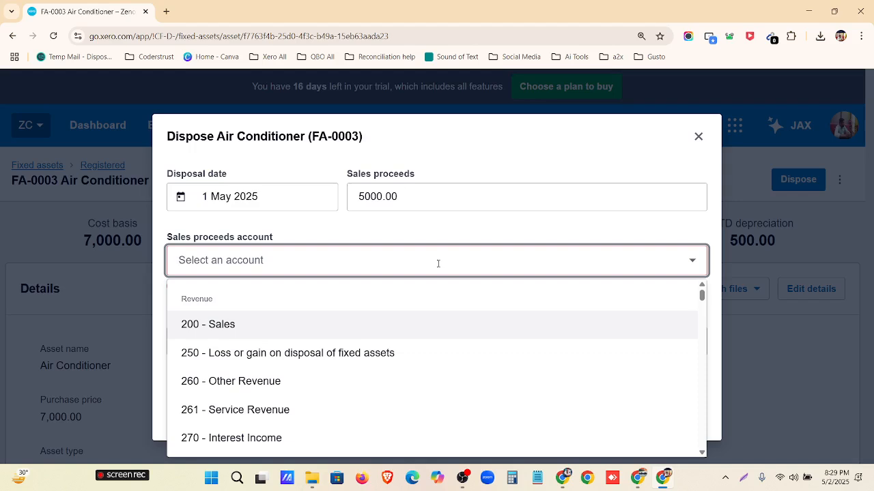
pyautogui.scroll(-7, 355, 379)
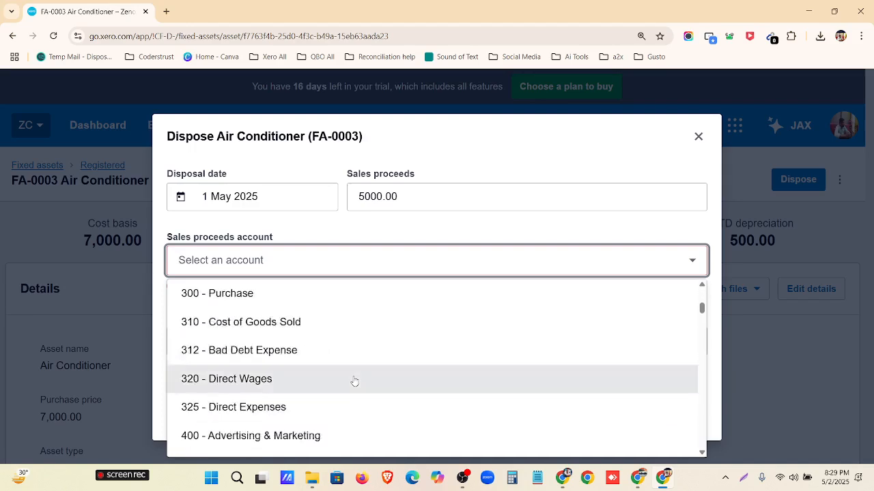
pyautogui.scroll(-1, 355, 376)
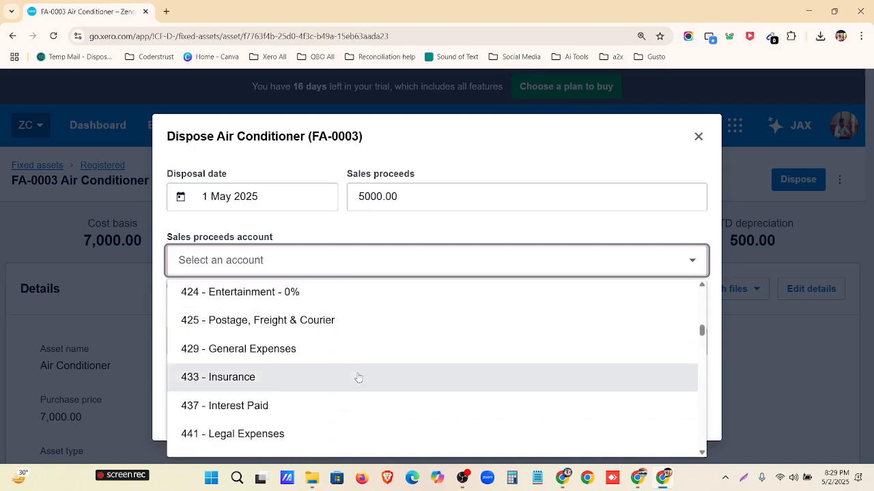
pyautogui.scroll(-8, 358, 377)
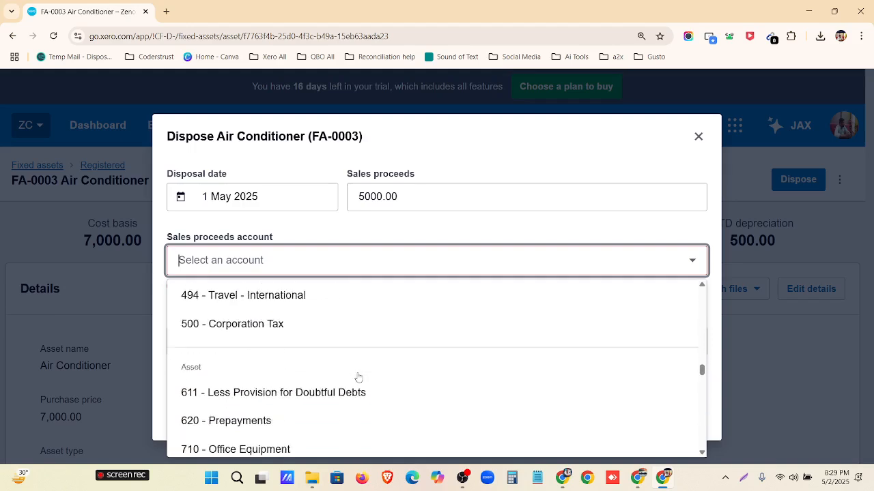
pyautogui.scroll(-10, 358, 378)
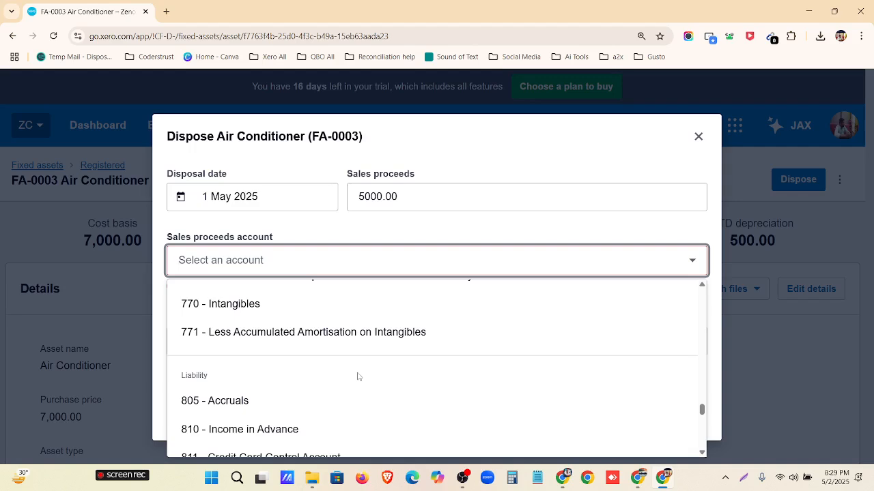
pyautogui.click(462, 478)
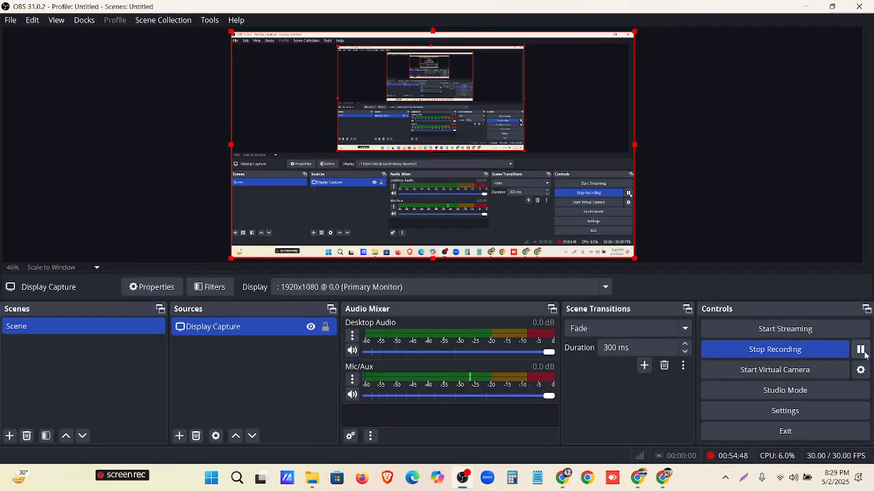
pyautogui.click(807, 6)
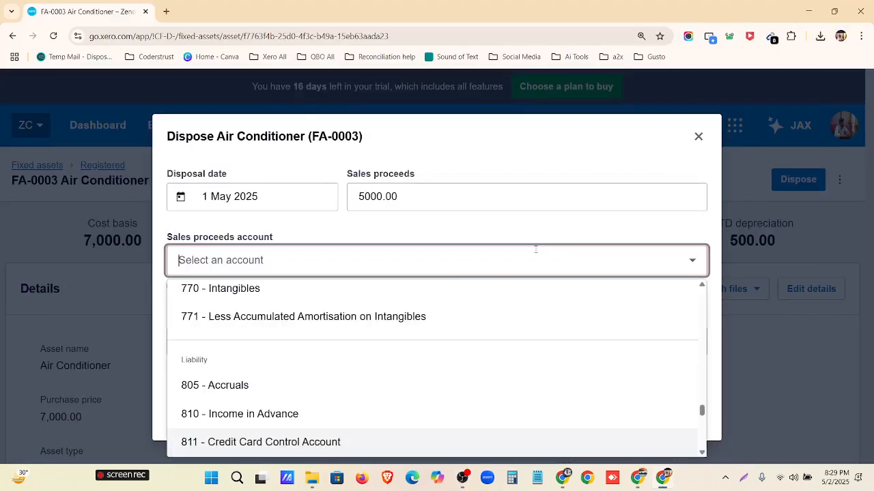
pyautogui.scroll(-1, 436, 341)
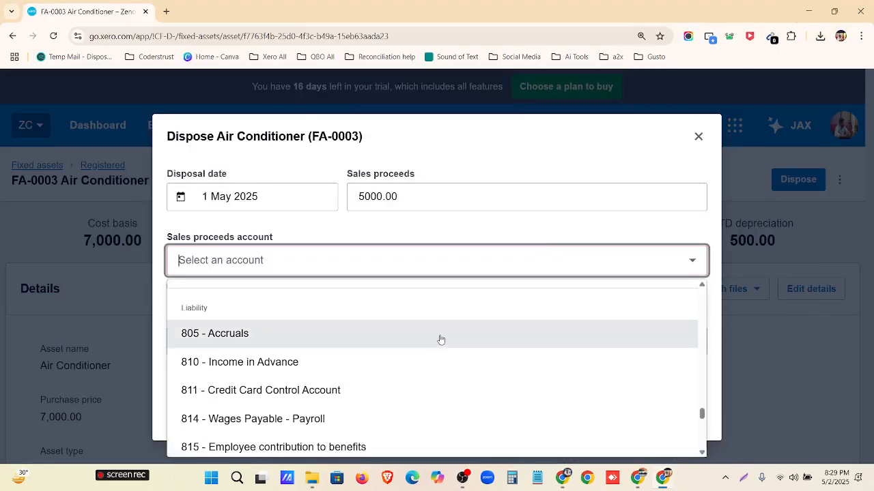
pyautogui.scroll(10, 440, 327)
pyautogui.press('Up')
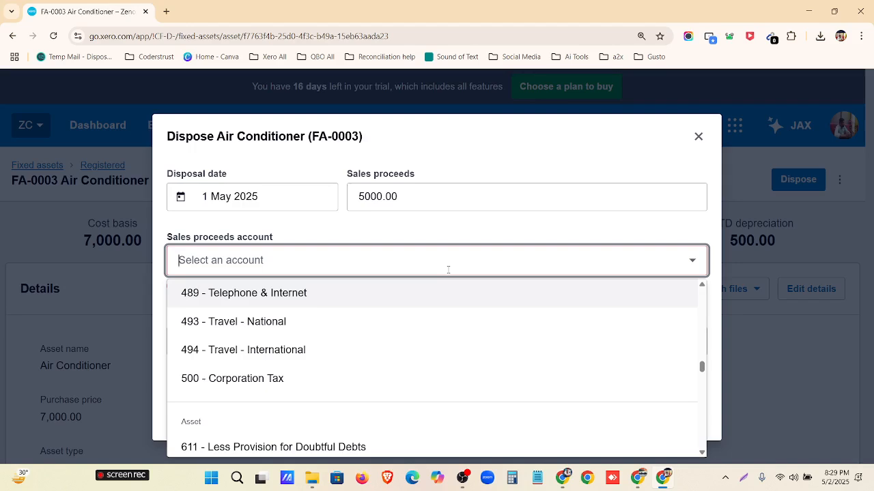
pyautogui.scroll(15, 448, 338)
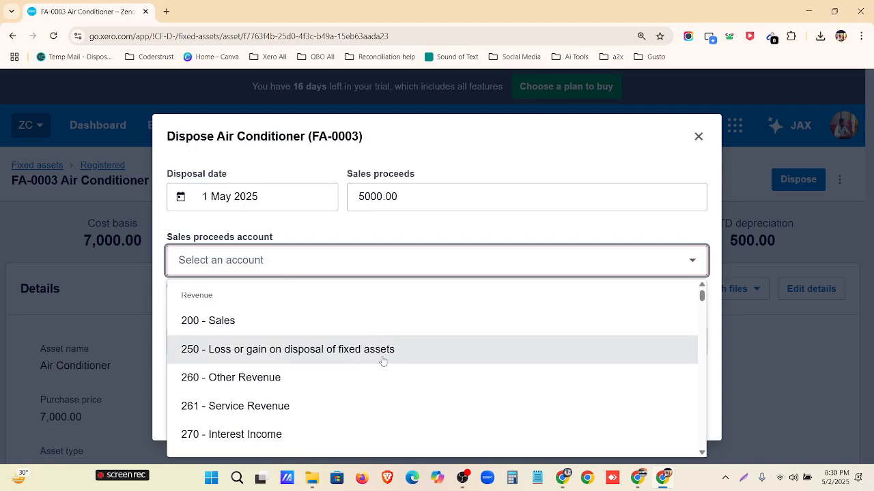
pyautogui.click(383, 362)
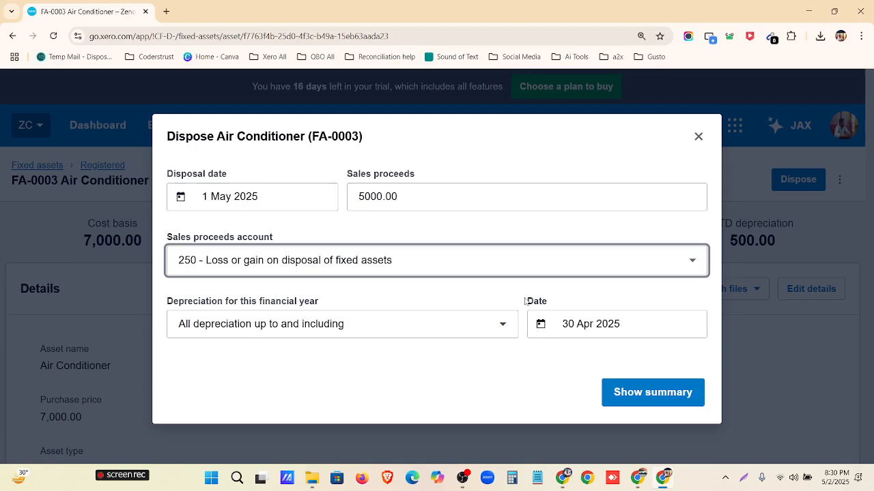
pyautogui.click(623, 398)
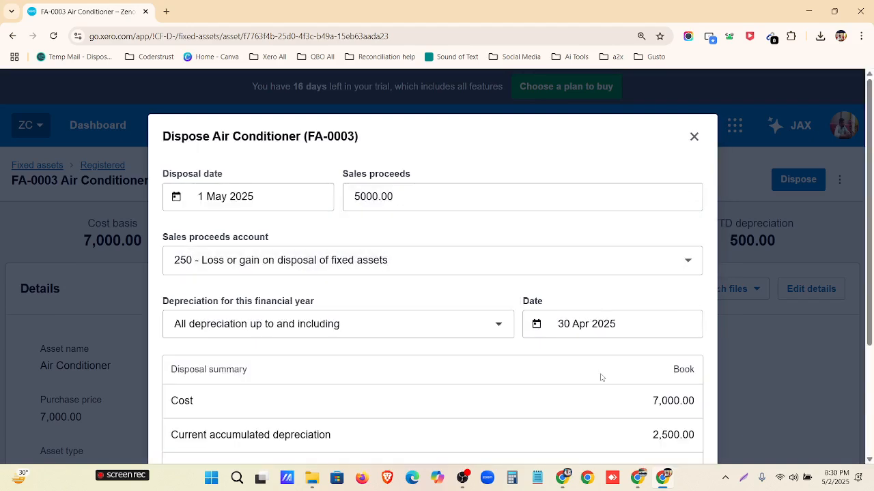
# Examine the disposal summary's cost, accumulated depreciation, depreciation to be posted, sale proceeds and gain on disposal
pyautogui.scroll(-2, 565, 354)
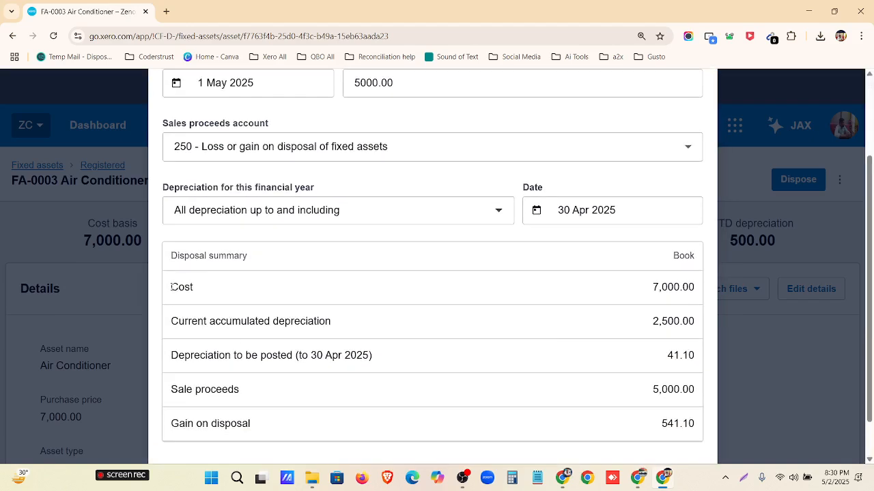
pyautogui.moveTo(171, 286); pyautogui.dragTo(696, 290)
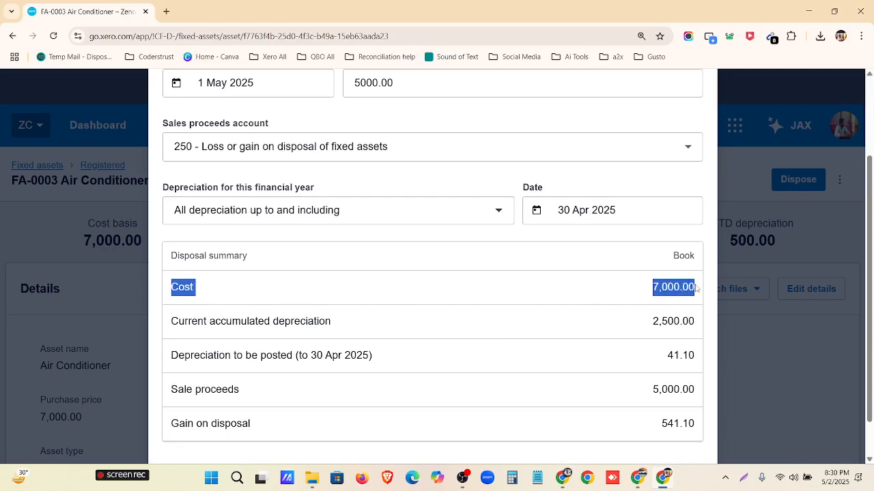
pyautogui.click(174, 321)
pyautogui.moveTo(174, 321); pyautogui.dragTo(700, 322)
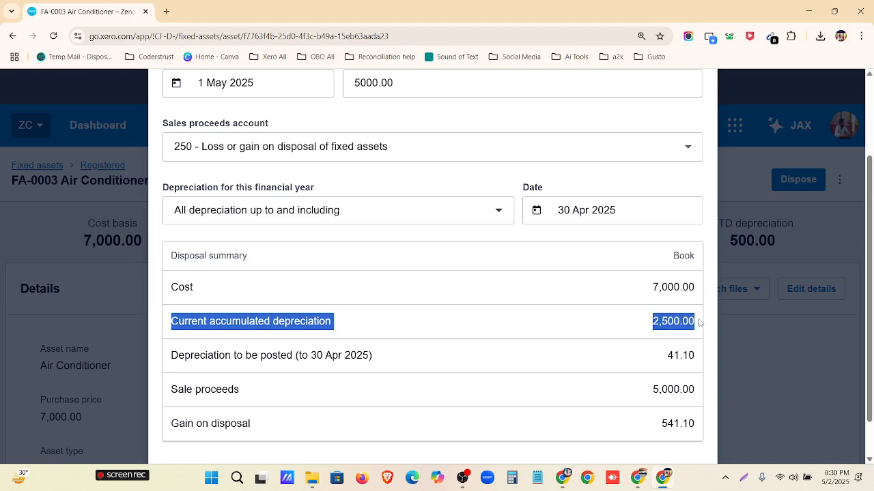
pyautogui.moveTo(171, 361); pyautogui.dragTo(698, 355)
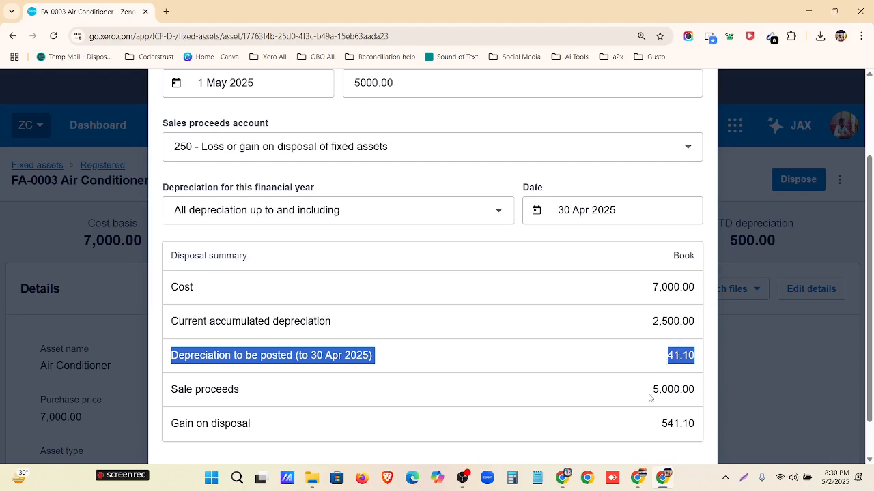
pyautogui.moveTo(650, 390); pyautogui.dragTo(700, 391)
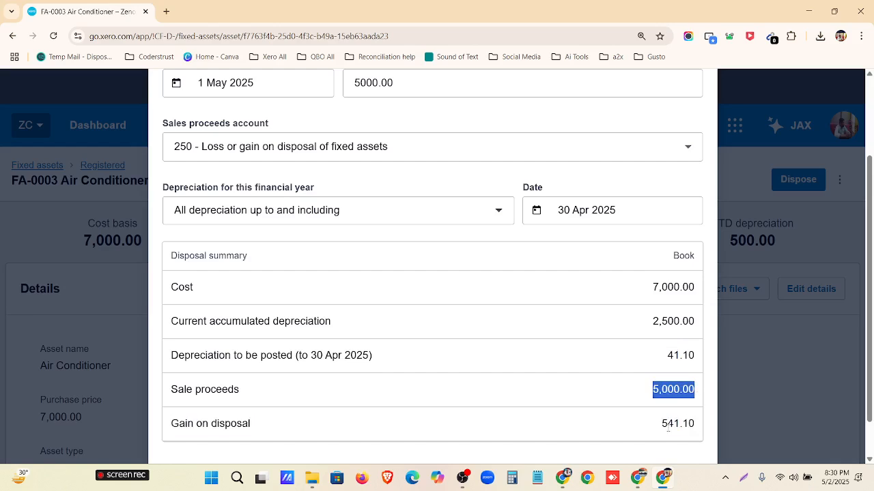
pyautogui.moveTo(661, 427); pyautogui.dragTo(700, 426)
pyautogui.scroll(-1, 598, 396)
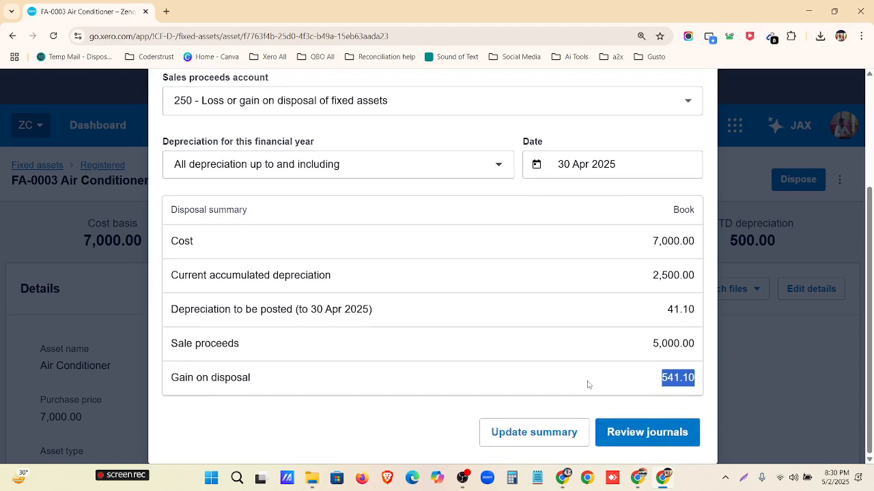
# Proceed to the disposal journal review and check the disposal date, sale price and each journal line's debit or credit
pyautogui.click(623, 435)
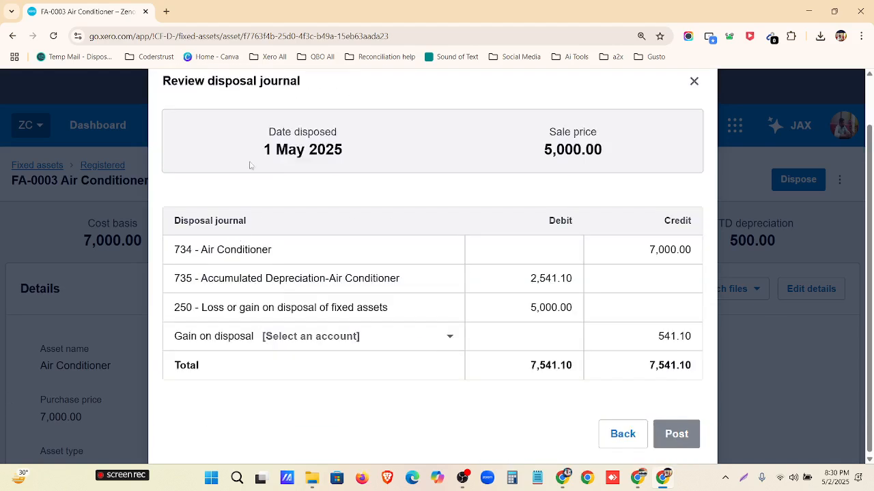
pyautogui.moveTo(265, 150); pyautogui.dragTo(354, 162)
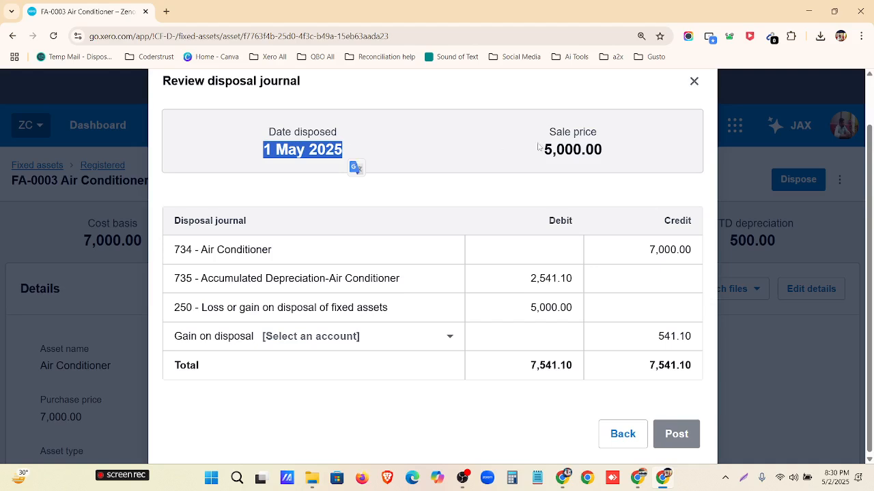
pyautogui.moveTo(539, 147); pyautogui.dragTo(606, 158)
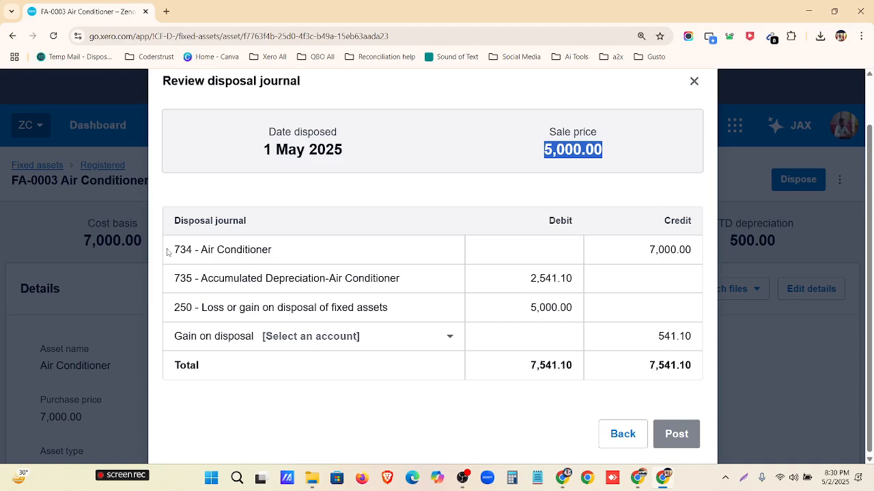
pyautogui.moveTo(175, 308); pyautogui.dragTo(404, 304)
pyautogui.moveTo(534, 309); pyautogui.dragTo(574, 311)
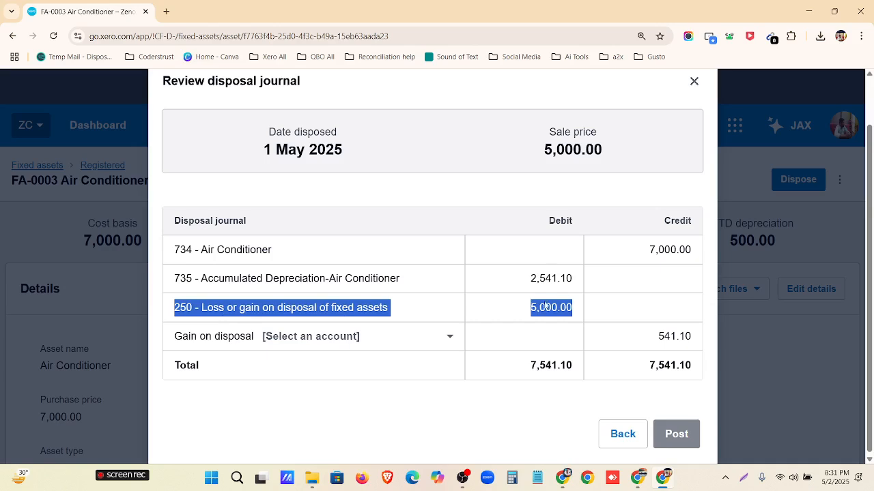
pyautogui.moveTo(545, 151); pyautogui.dragTo(611, 156)
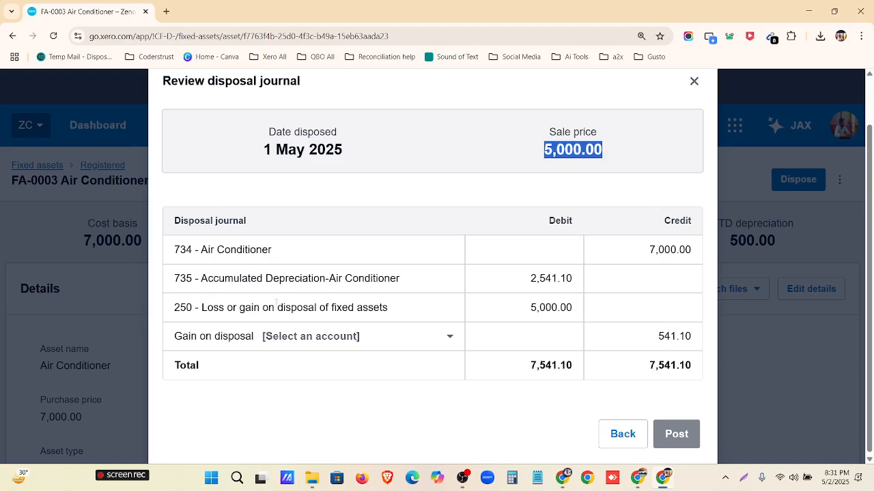
pyautogui.moveTo(171, 280); pyautogui.dragTo(573, 291)
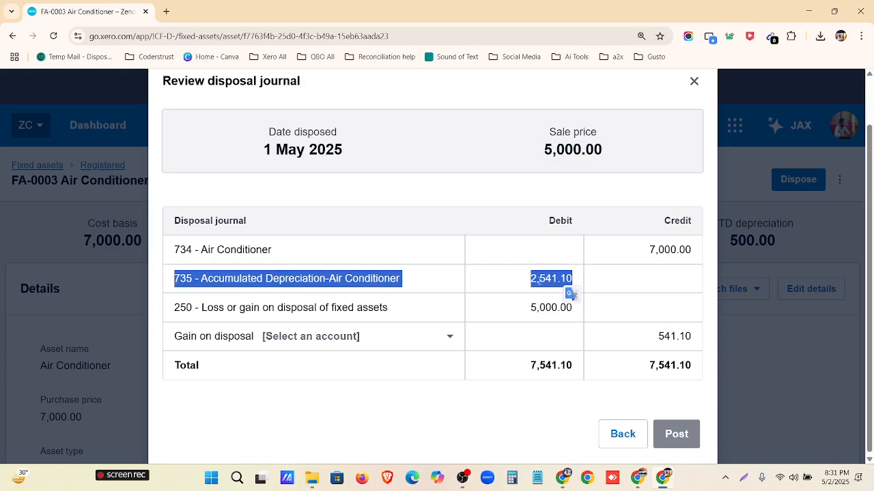
pyautogui.moveTo(169, 252); pyautogui.dragTo(275, 254)
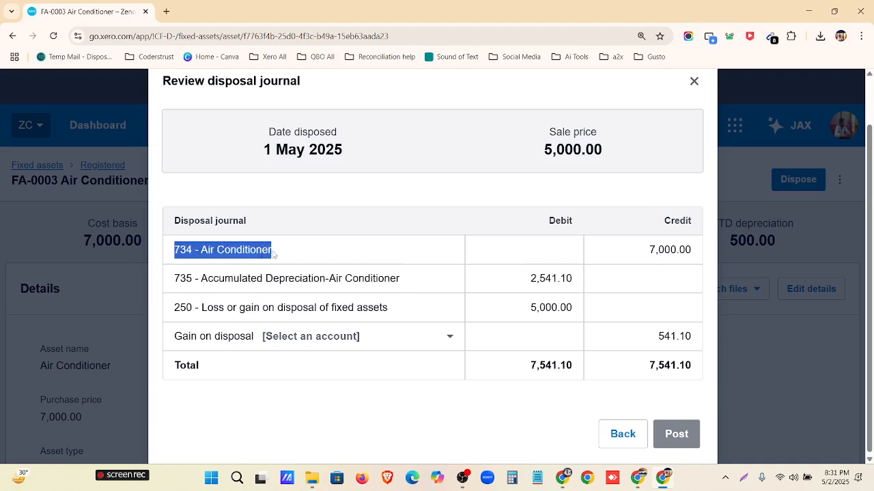
pyautogui.moveTo(533, 243); pyautogui.dragTo(691, 250)
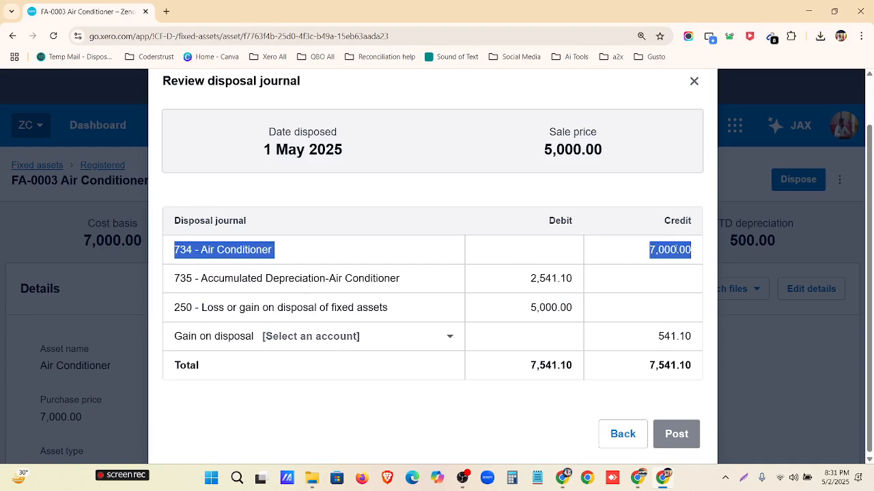
pyautogui.moveTo(638, 333); pyautogui.dragTo(700, 342)
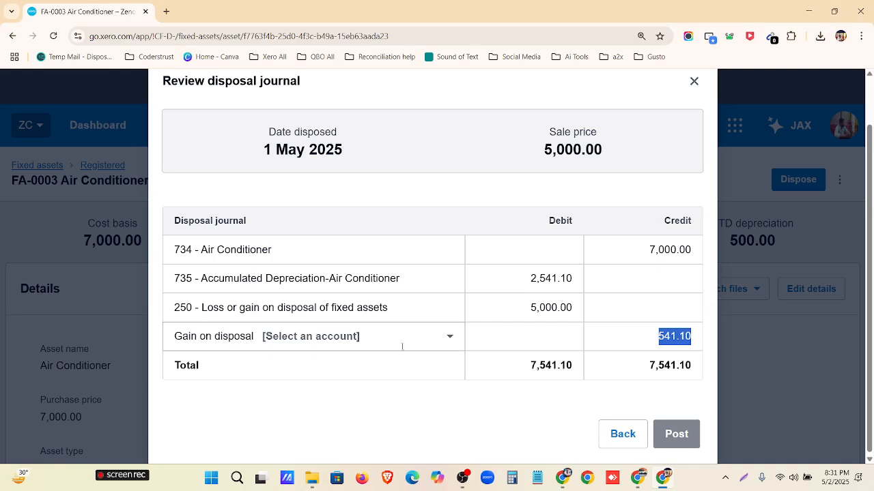
# Assign the gain on disposal to 250 - Loss or gain on disposal of fixed assets and post the disposal journal
pyautogui.click(439, 339)
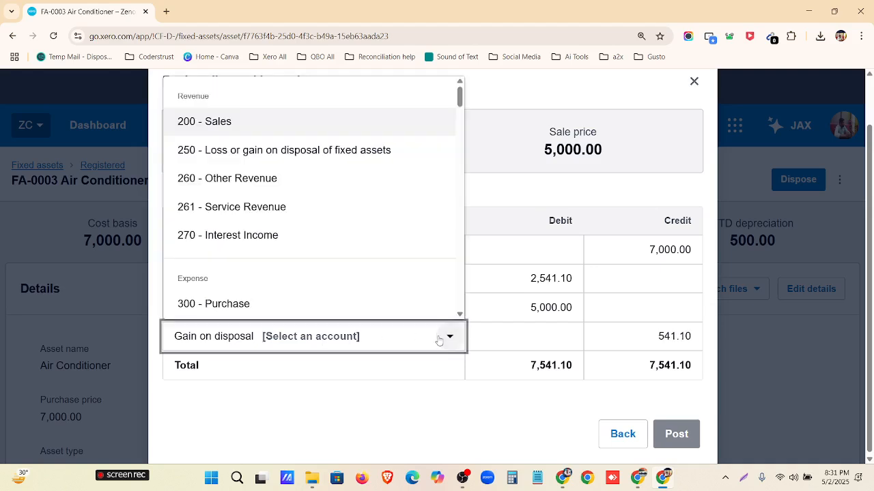
pyautogui.click(378, 158)
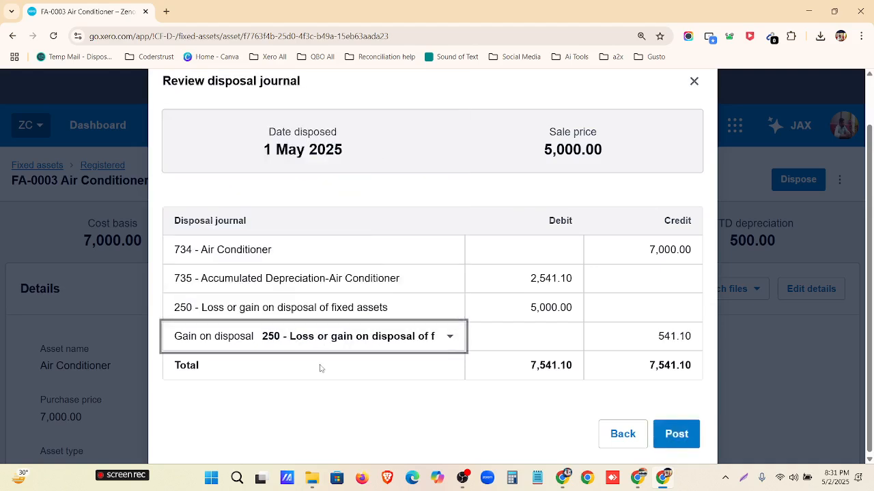
pyautogui.click(336, 389)
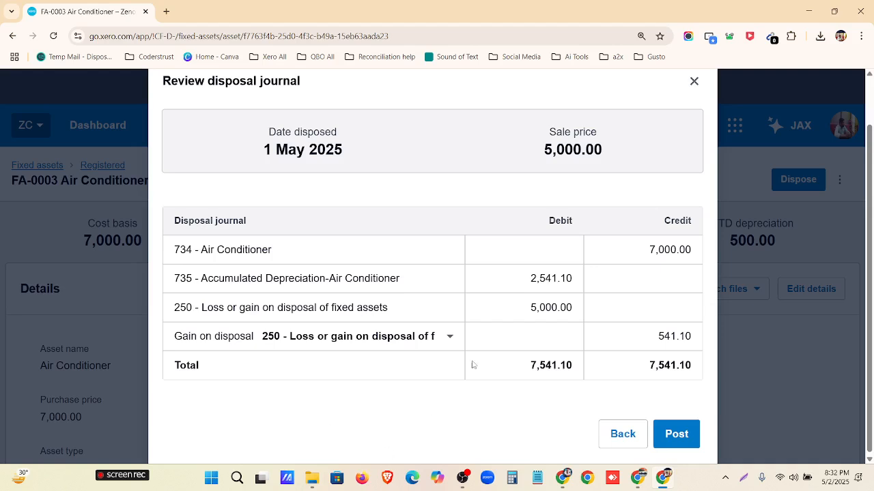
pyautogui.click(678, 434)
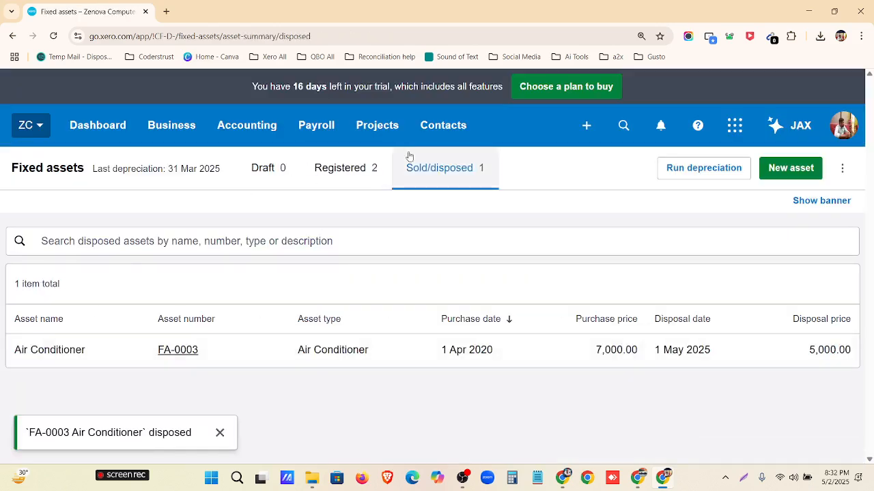
# Compare the registered and sold/disposed asset lists, and review the disposed Air Conditioner's (FA-0003) details and book value
pyautogui.click(359, 174)
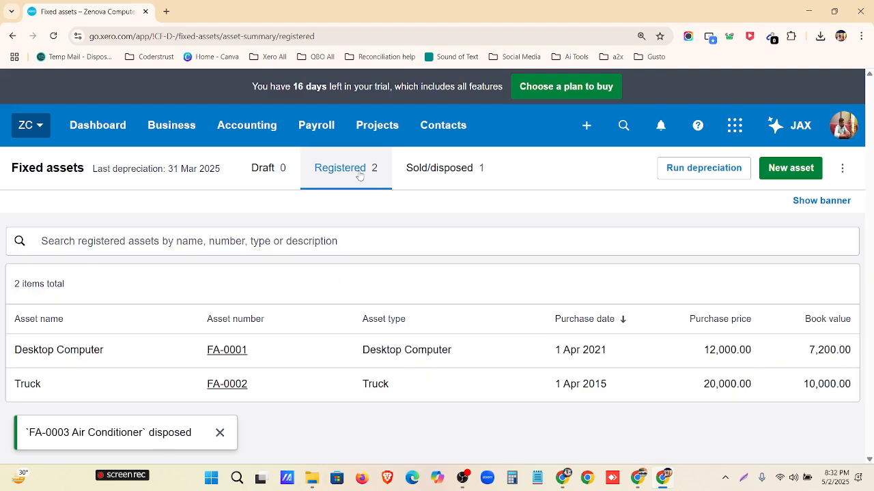
pyautogui.click(457, 167)
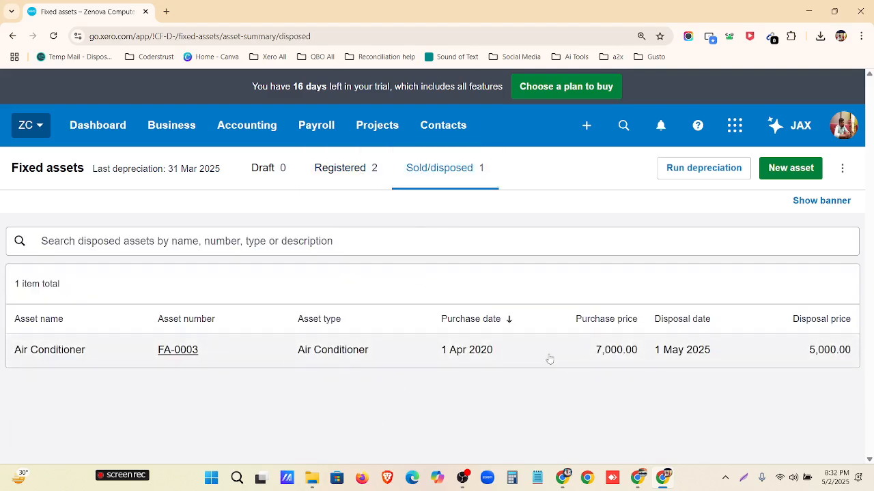
pyautogui.click(832, 355)
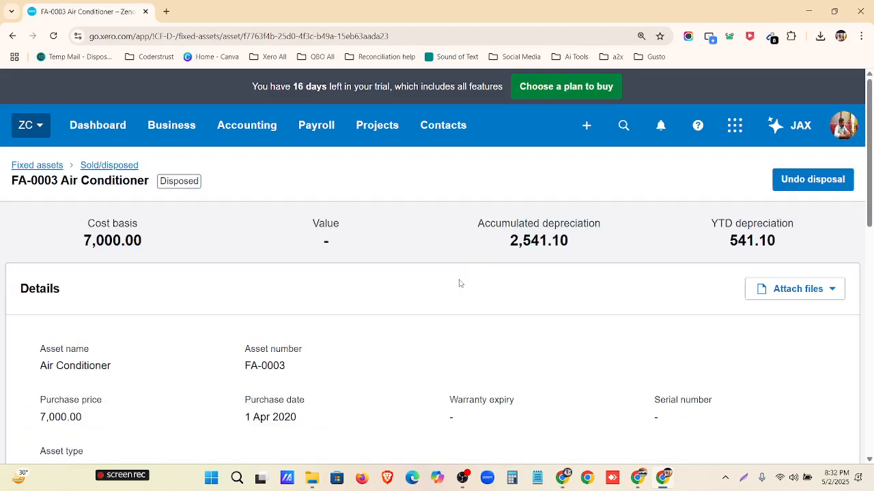
pyautogui.scroll(-10, 460, 284)
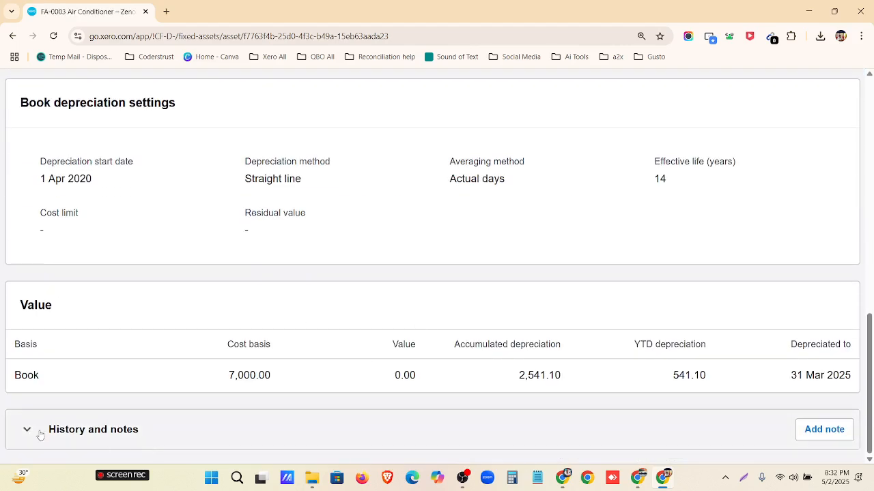
# Expand the Air Conditioner's history and notes and examine its disposal entry and the monthly depreciation entries
pyautogui.click(40, 435)
pyautogui.scroll(-3, 226, 375)
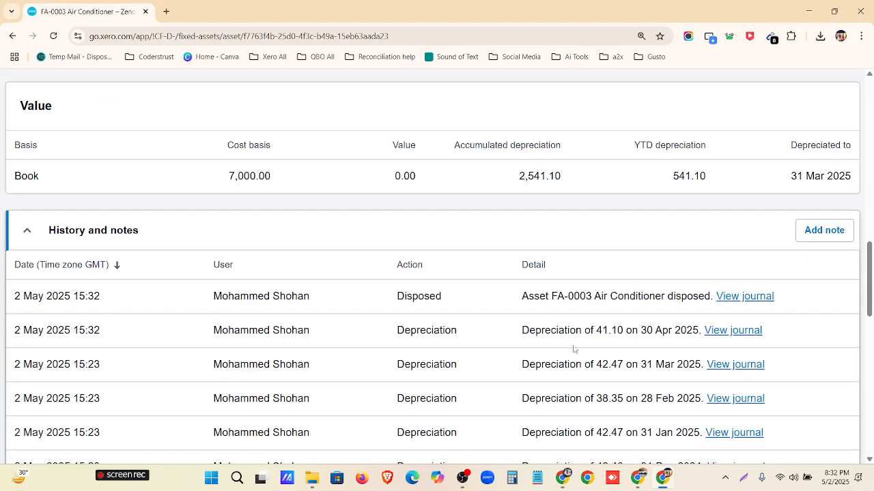
pyautogui.scroll(12, 158, 328)
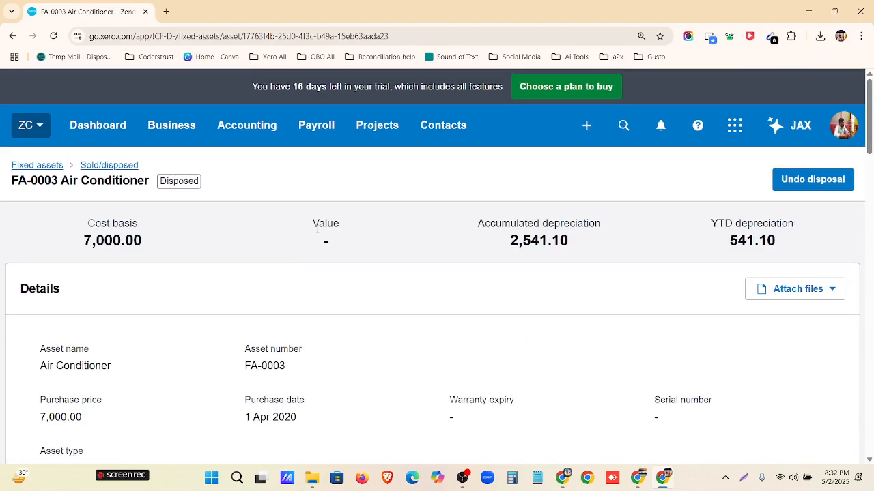
pyautogui.scroll(-10, 212, 306)
pyautogui.click(28, 351)
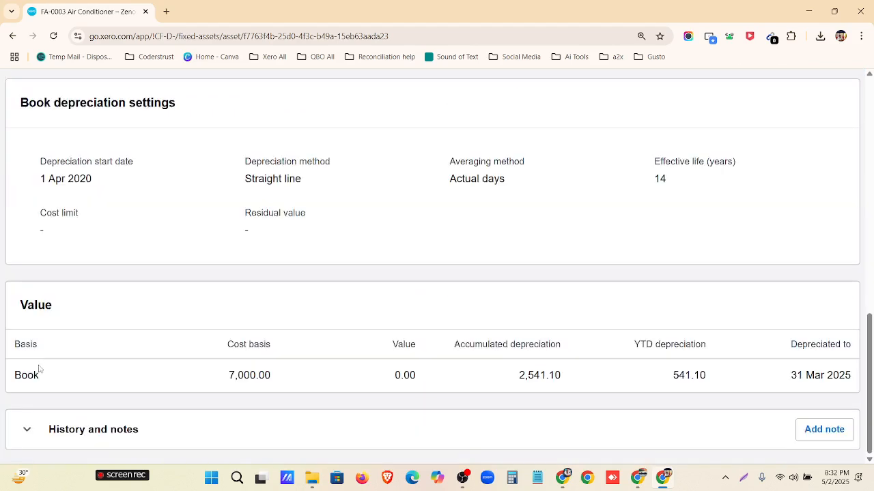
pyautogui.click(27, 430)
pyautogui.scroll(-3, 326, 312)
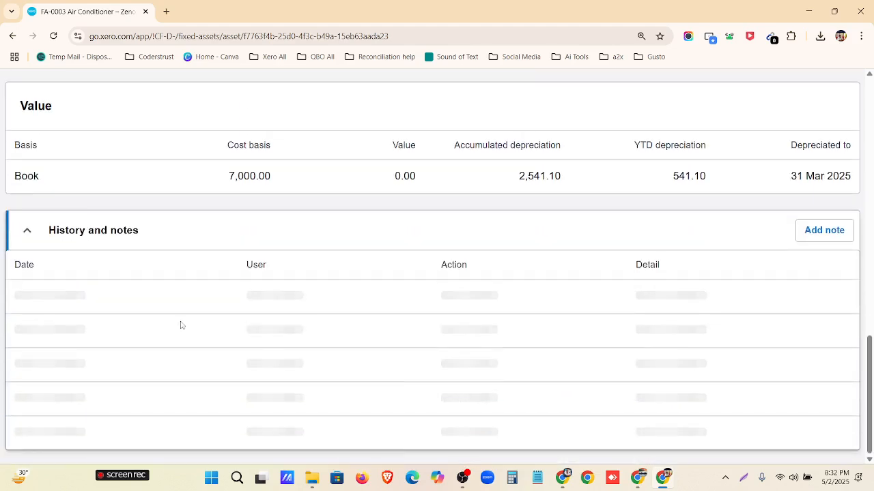
pyautogui.scroll(-1, 749, 307)
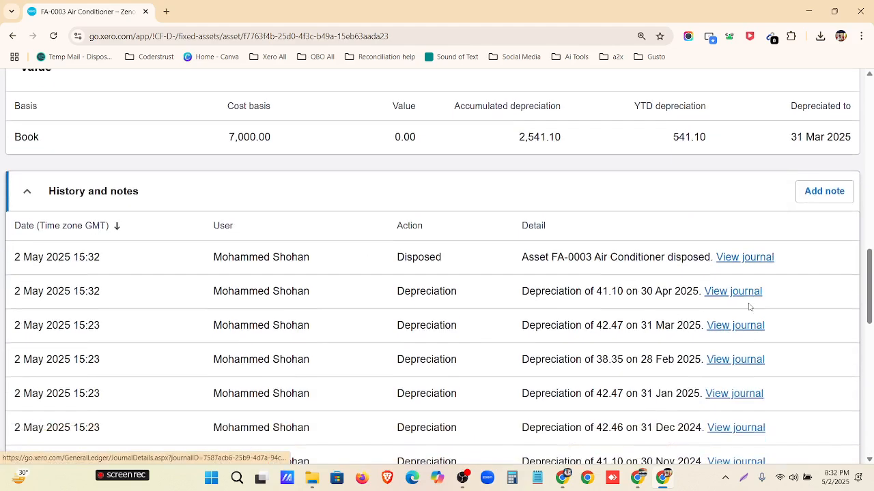
pyautogui.scroll(-1, 739, 286)
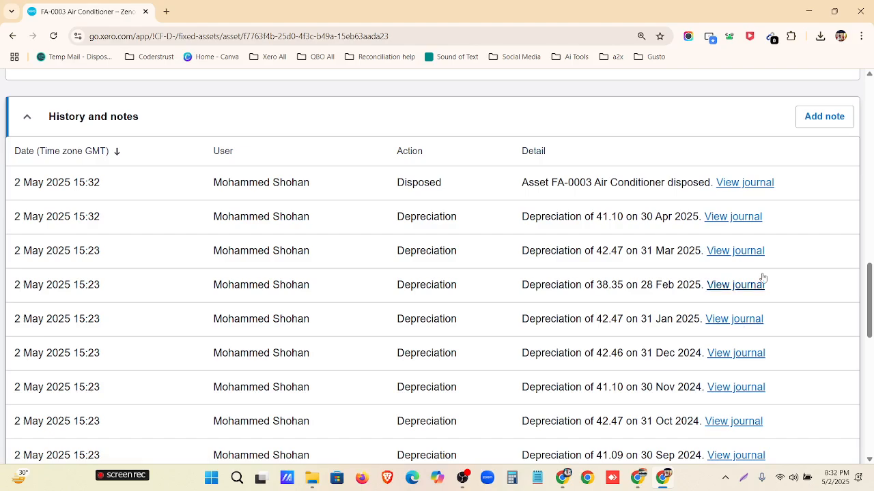
pyautogui.scroll(-8, 763, 278)
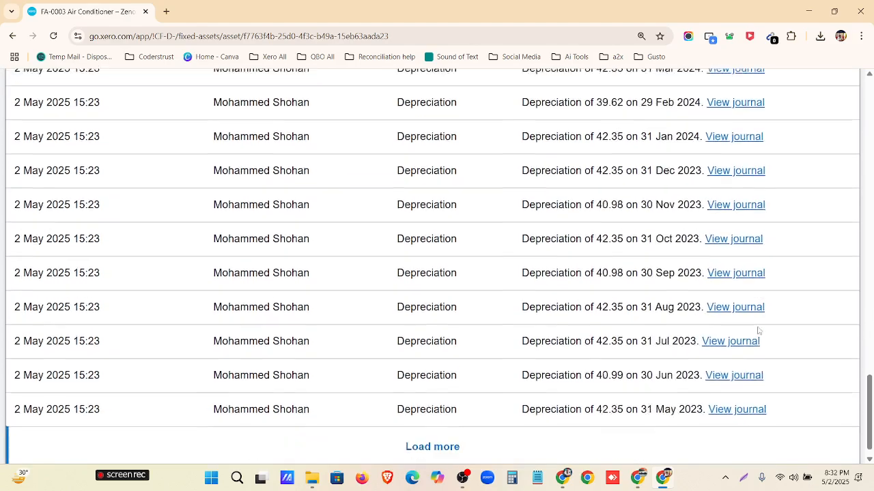
pyautogui.scroll(10, 744, 327)
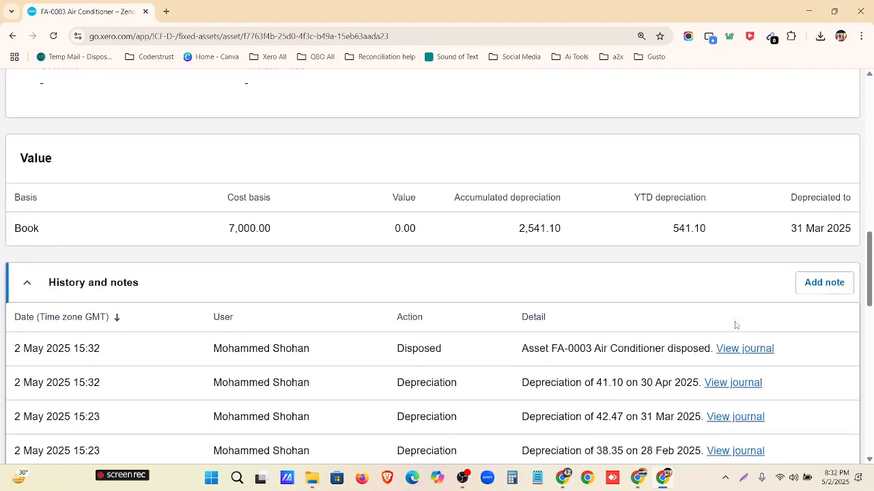
pyautogui.scroll(1, 735, 325)
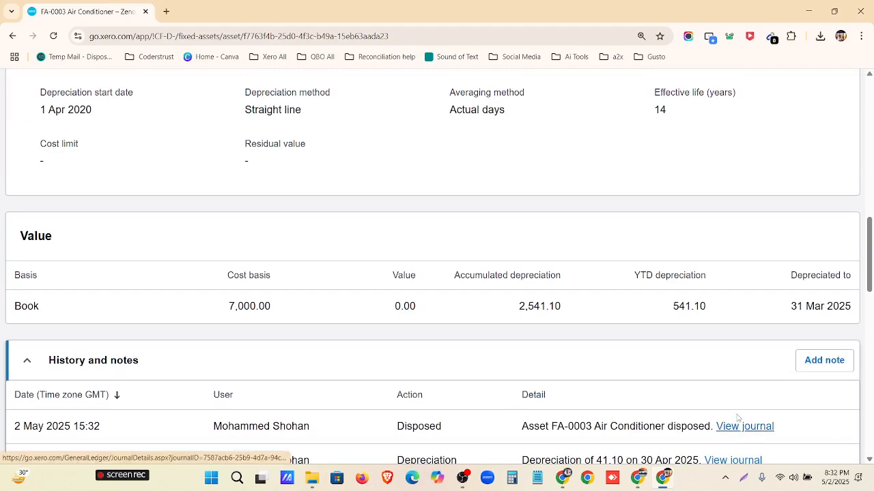
pyautogui.scroll(9, 331, 287)
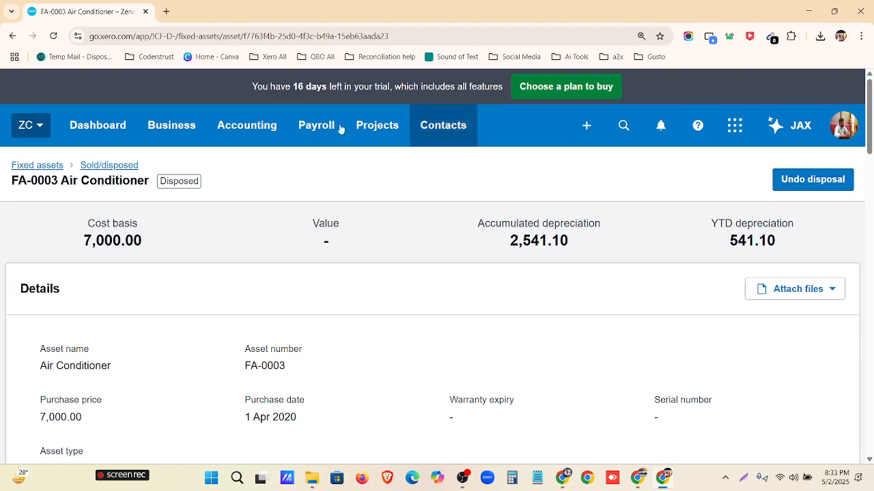
# Return to the registered fixed assets list and check it against the asset list in the Fixed Asset calculations spreadsheet
pyautogui.click(48, 166)
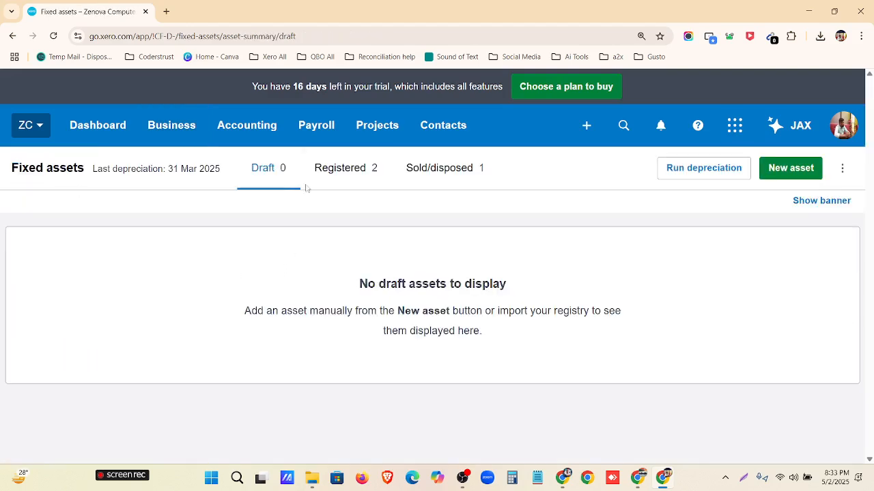
pyautogui.click(334, 168)
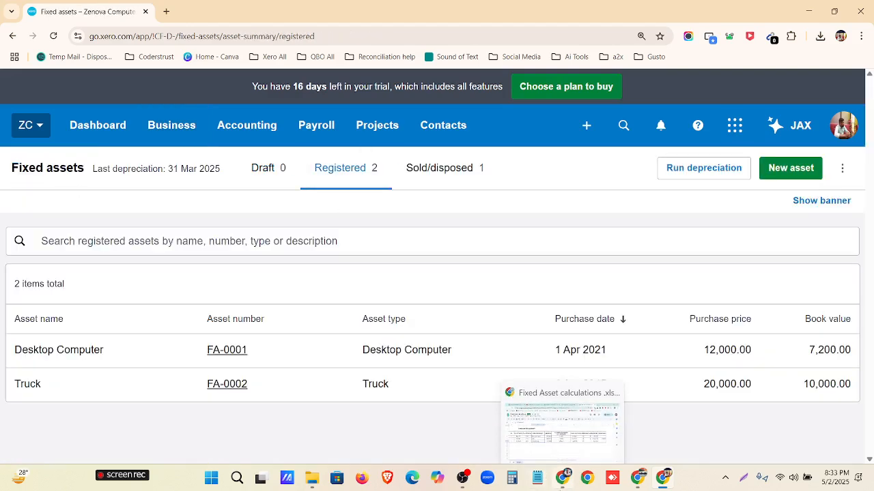
pyautogui.click(562, 477)
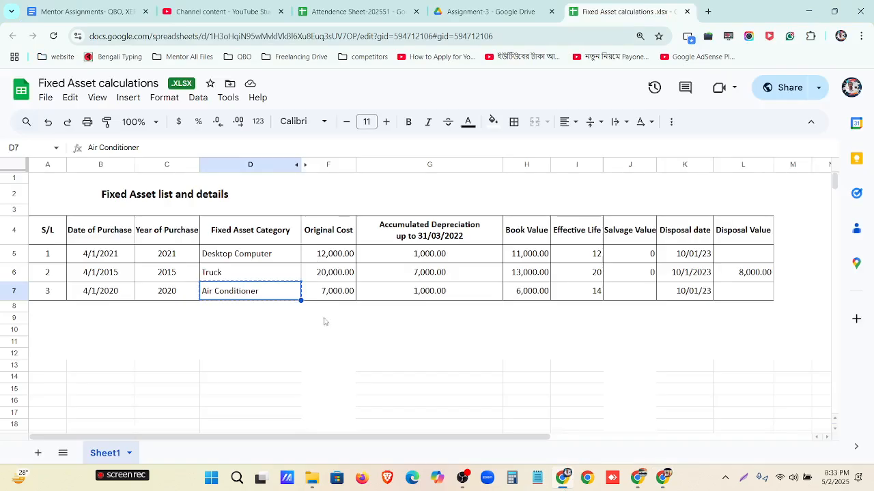
pyautogui.click(173, 274)
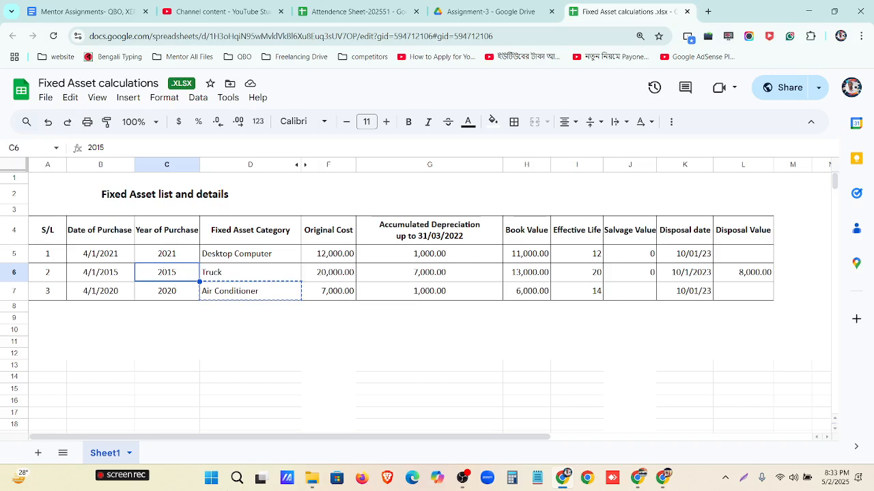
# Switch to the Mentor Assignments- QBO, XERO document and review the nine tasks listed under Xero-Assignment-03
pyautogui.click(85, 11)
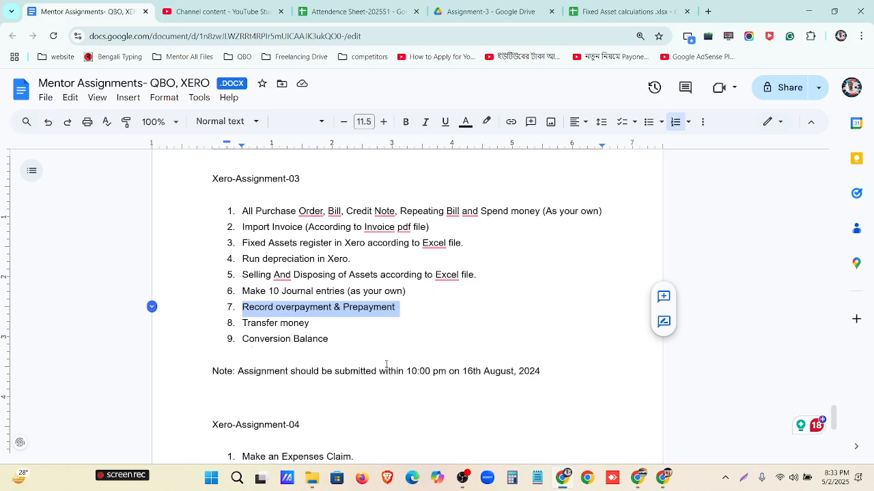
pyautogui.moveTo(328, 339); pyautogui.dragTo(214, 197)
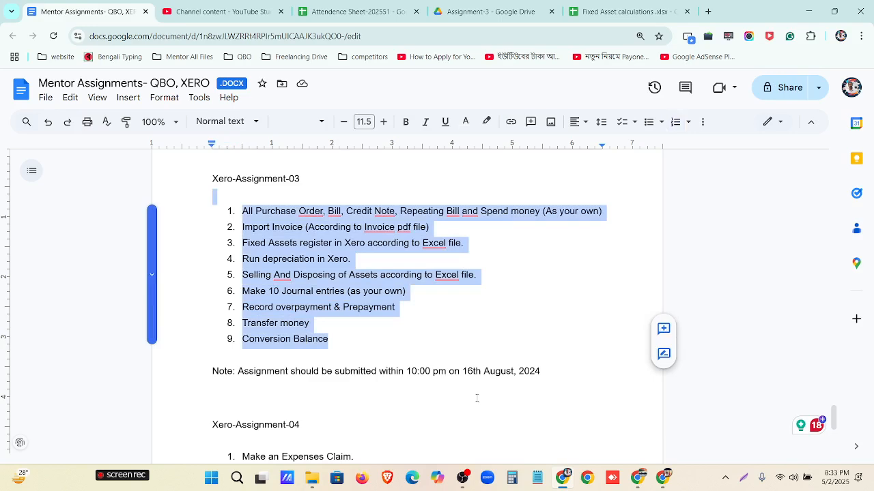
pyautogui.click(552, 377)
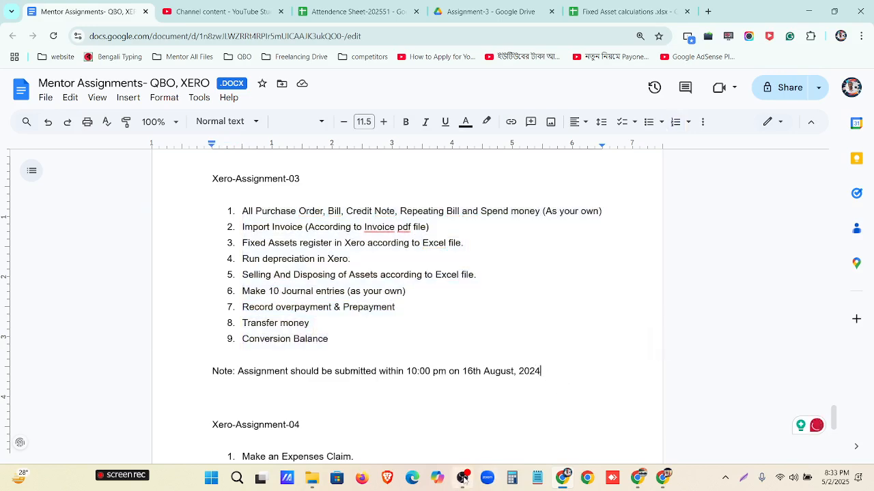